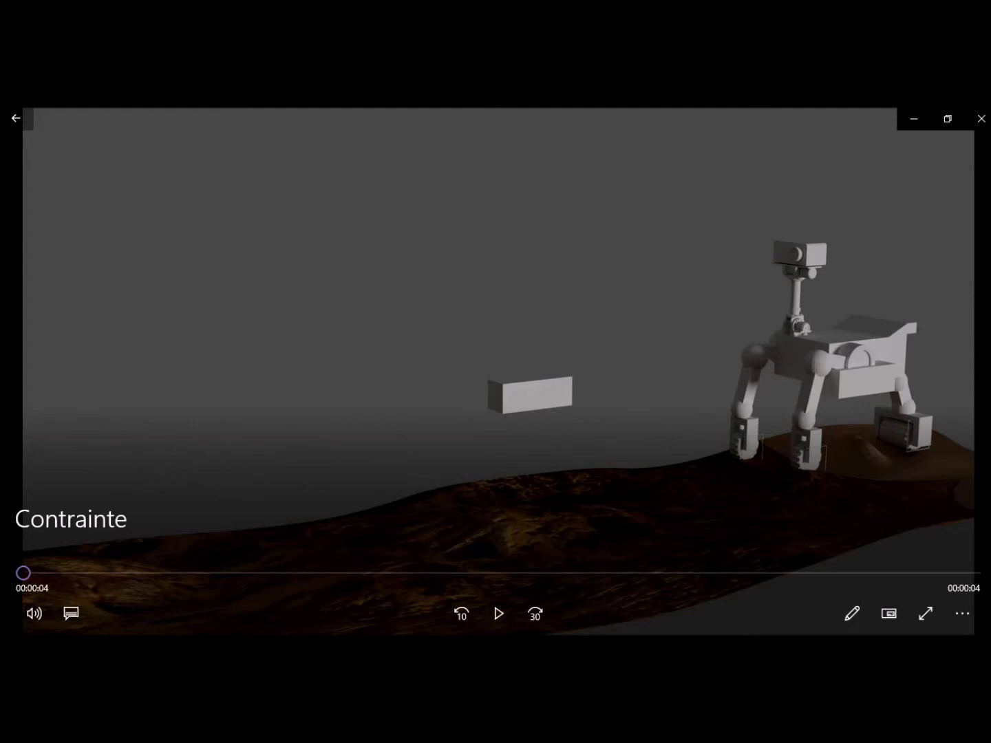
- Replay the Contrainte rover clip from the beginning in Movies & TV
left_click(497, 611)
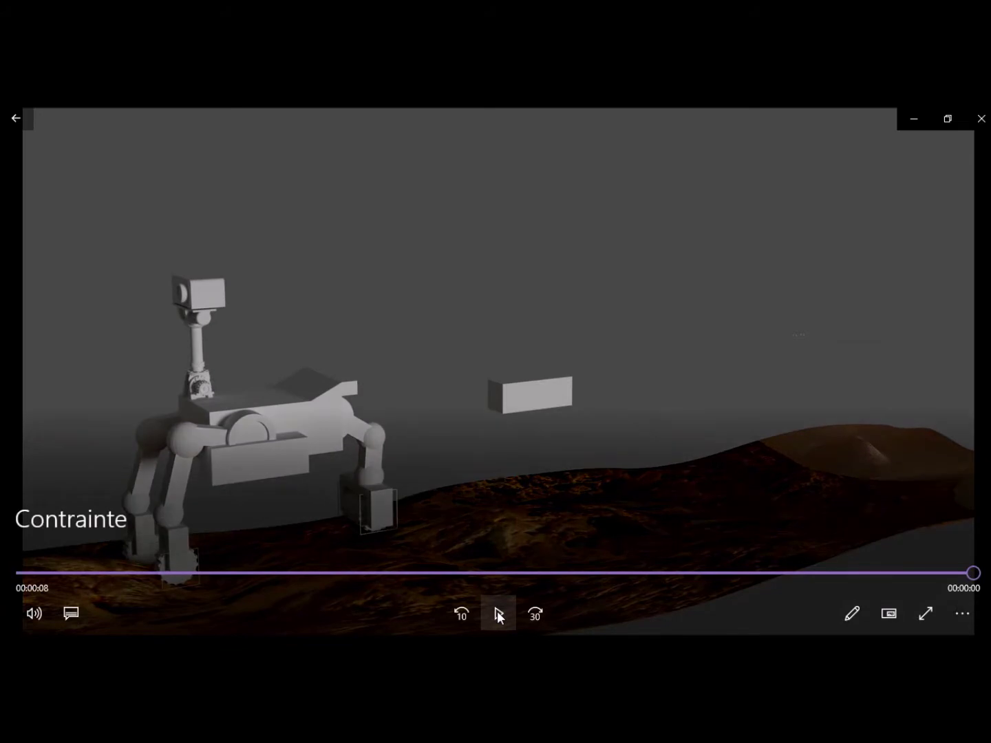
left_click(24, 573)
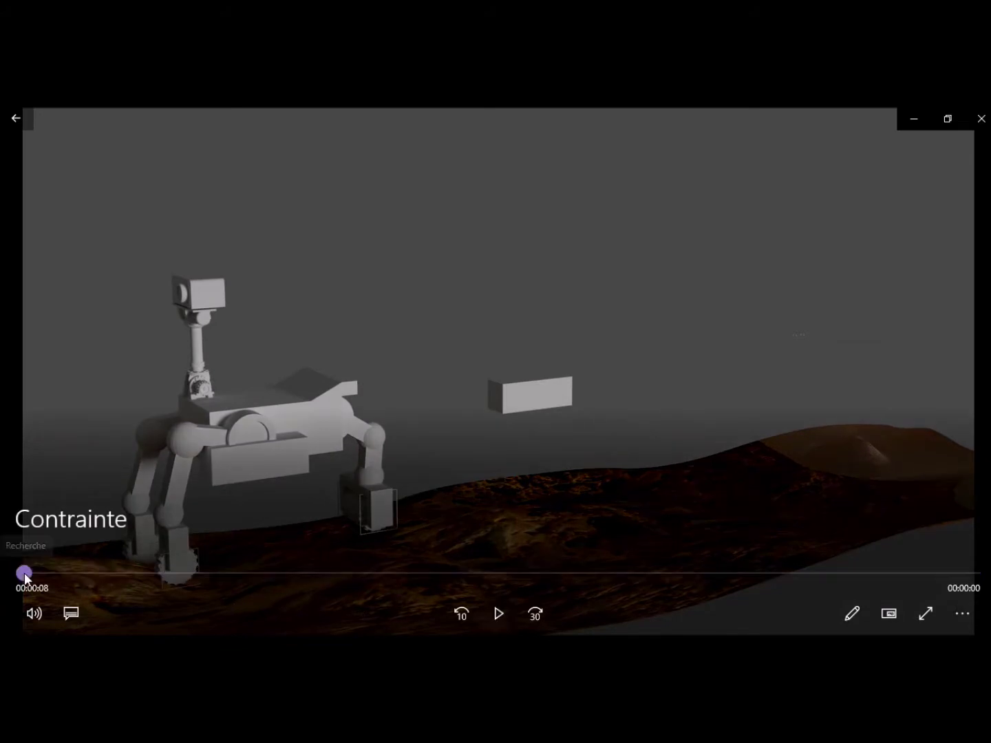
left_click(500, 613)
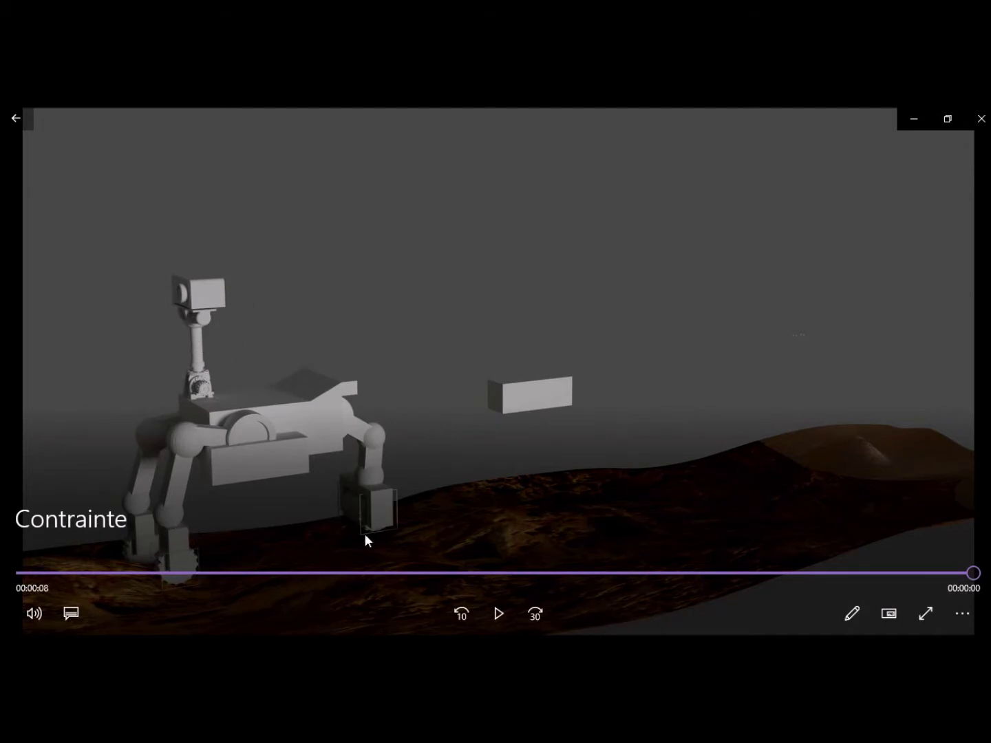
left_click(498, 616)
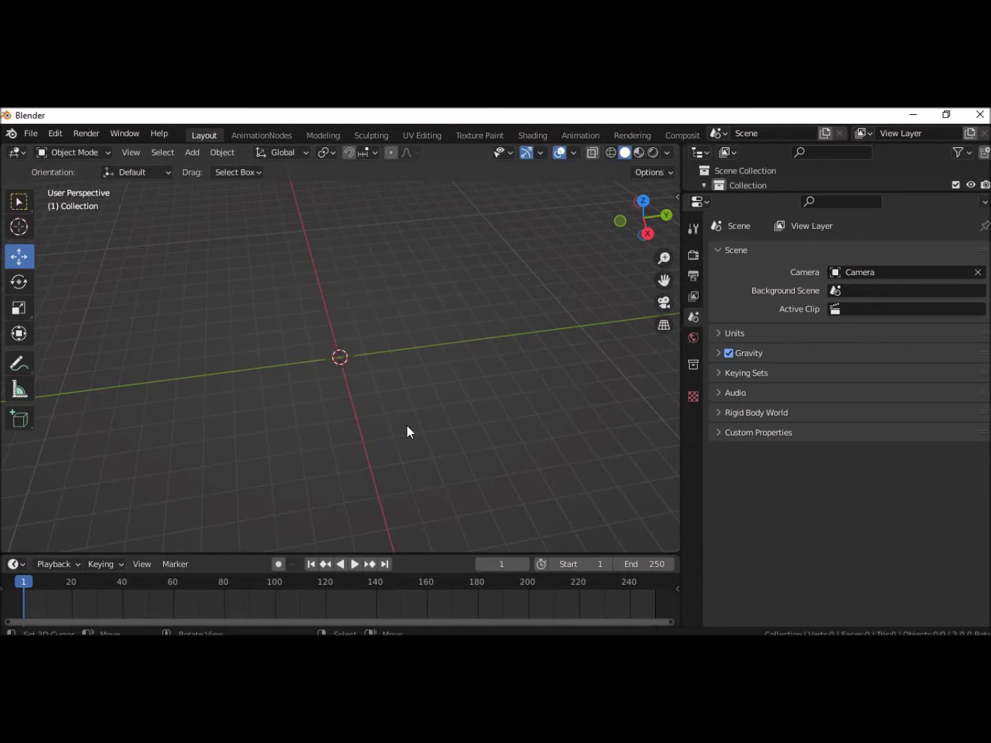
- Add a 2 m radius, 1 m deep cylinder at the origin, rotated 90° on Y
key("shift+a")
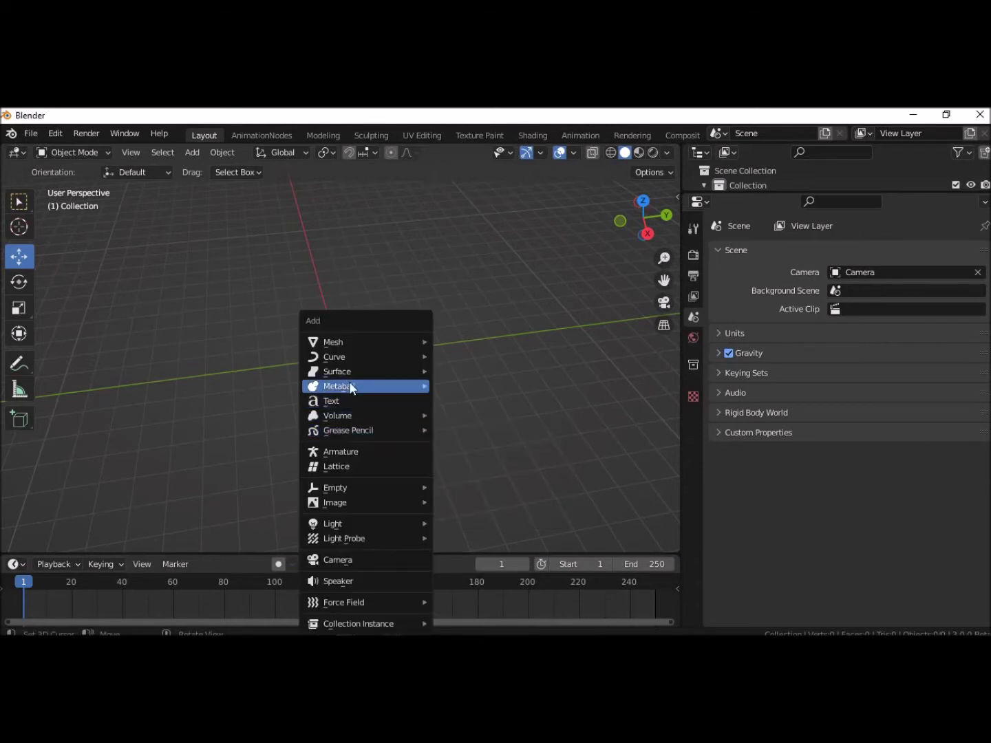
mouse_move(364, 342)
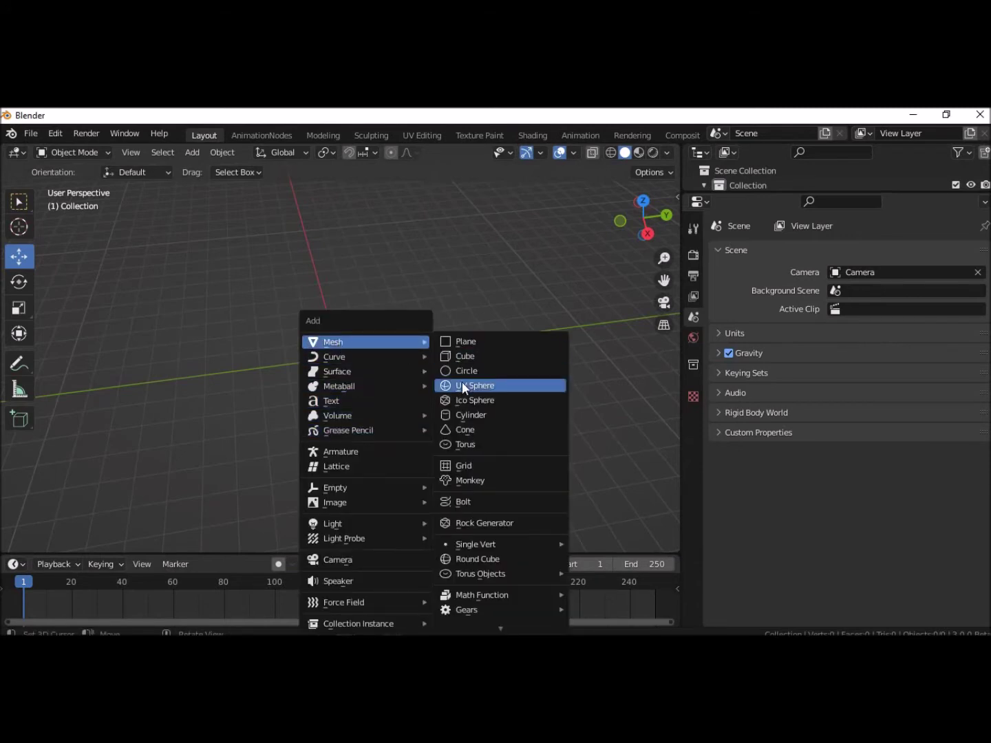
left_click(461, 413)
mouse_move(452, 427)
middle_mouse_down()
mouse_move(455, 441)
mouse_move(504, 443)
middle_mouse_up()
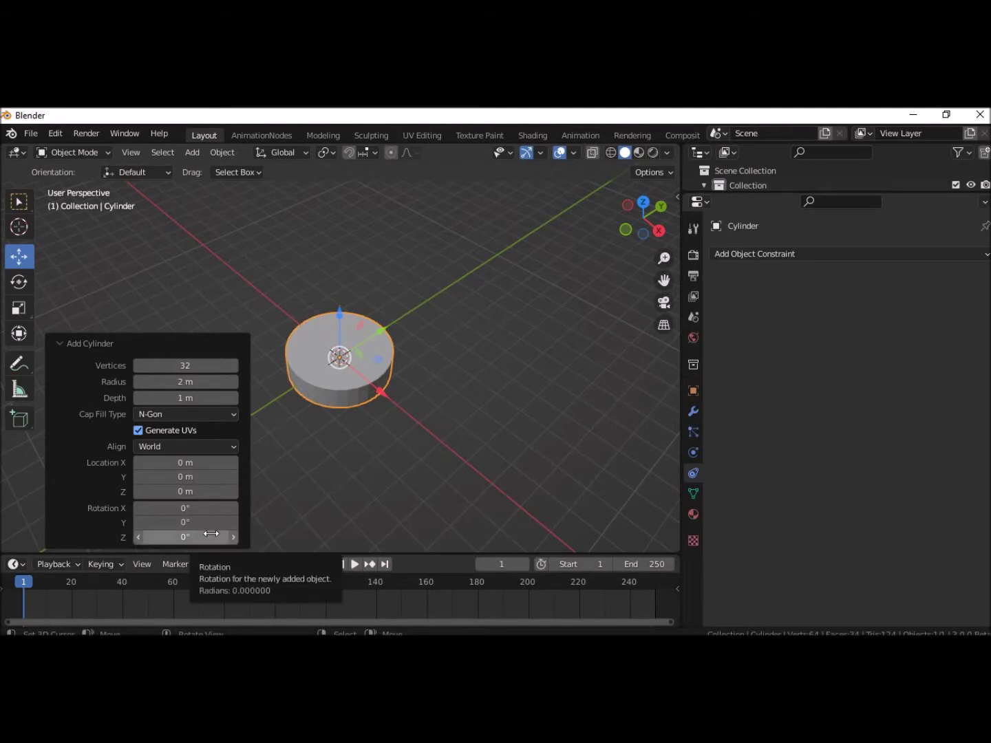
left_click(185, 522)
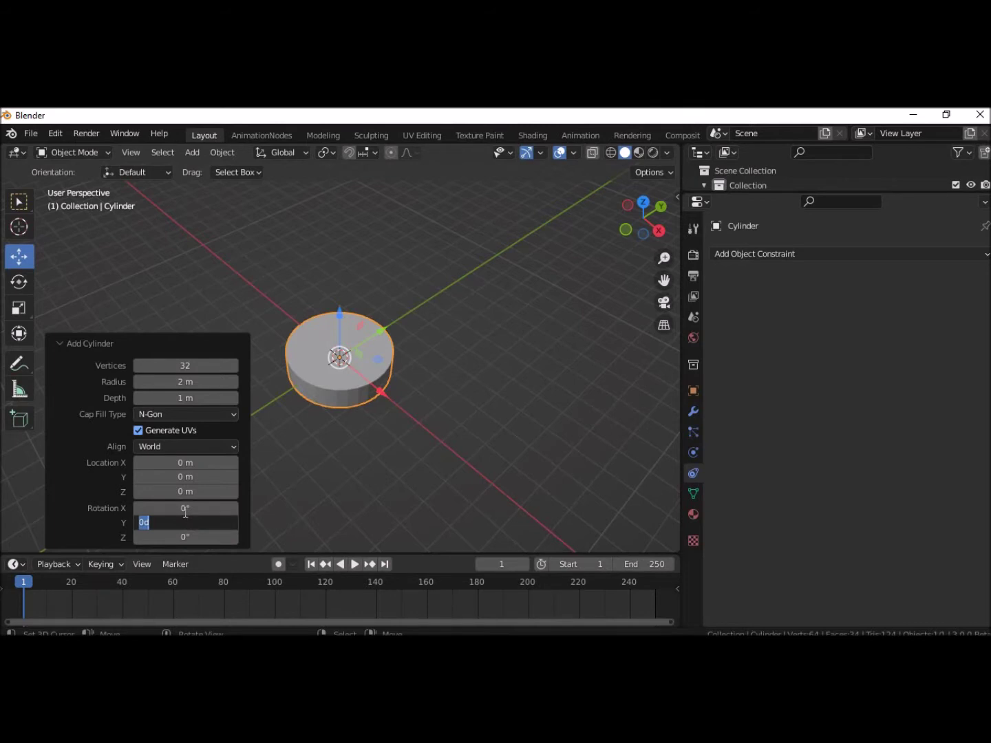
type("90")
key("Return")
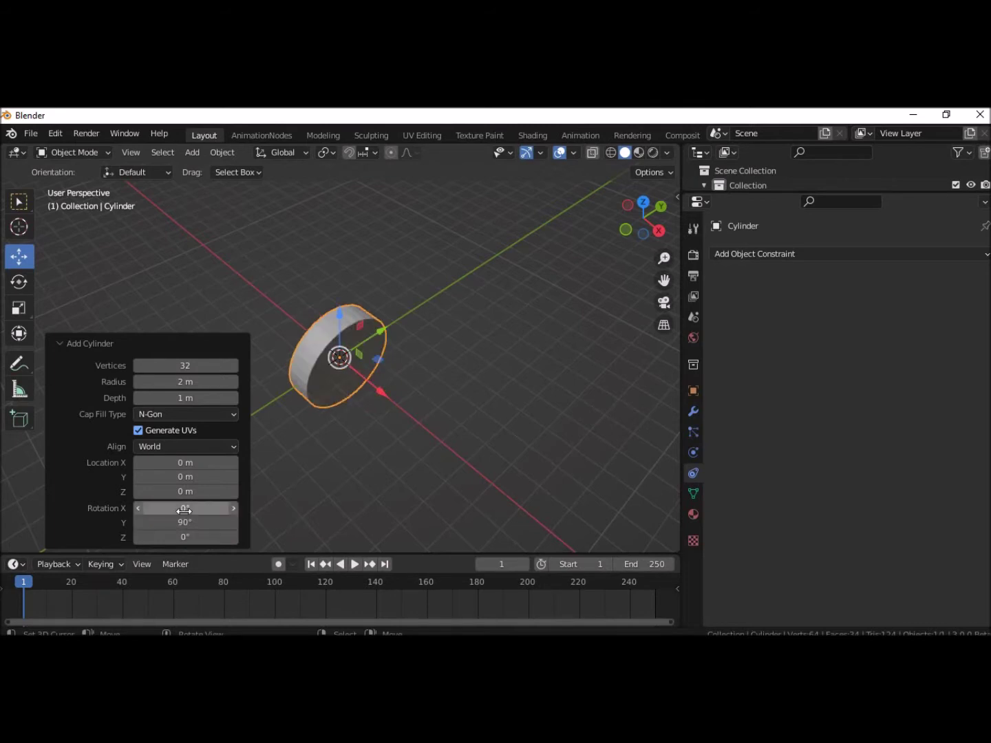
left_click(355, 490)
middle_click_drag(398, 472, 313, 404)
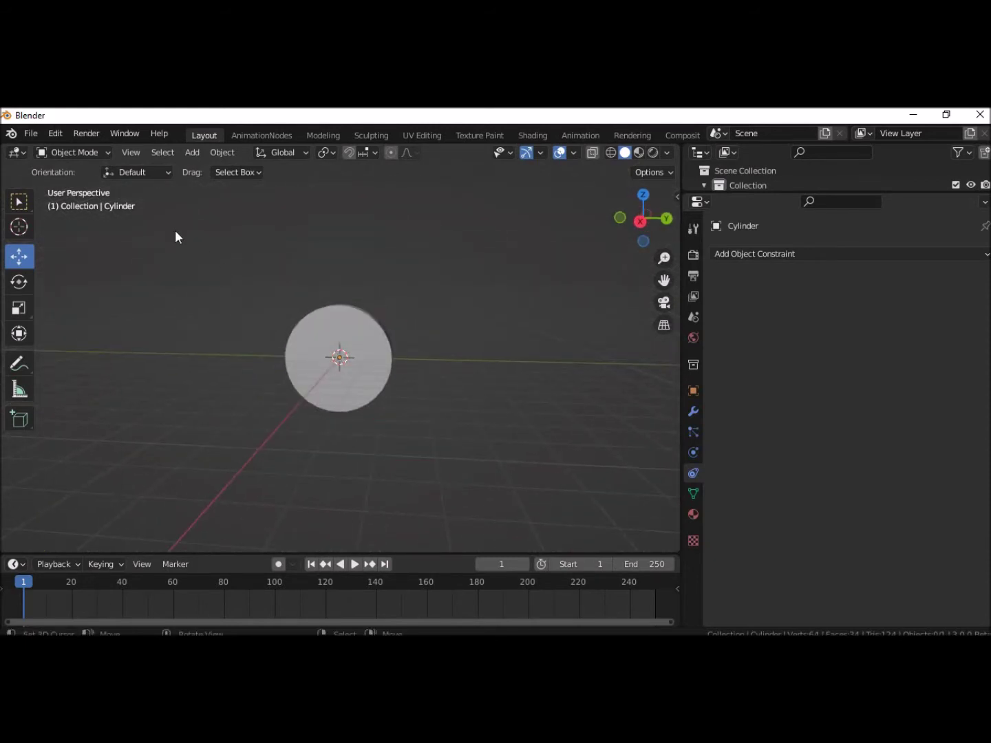
- Raise the cylinder 2 m along Z from the right orthographic view
left_click(379, 350)
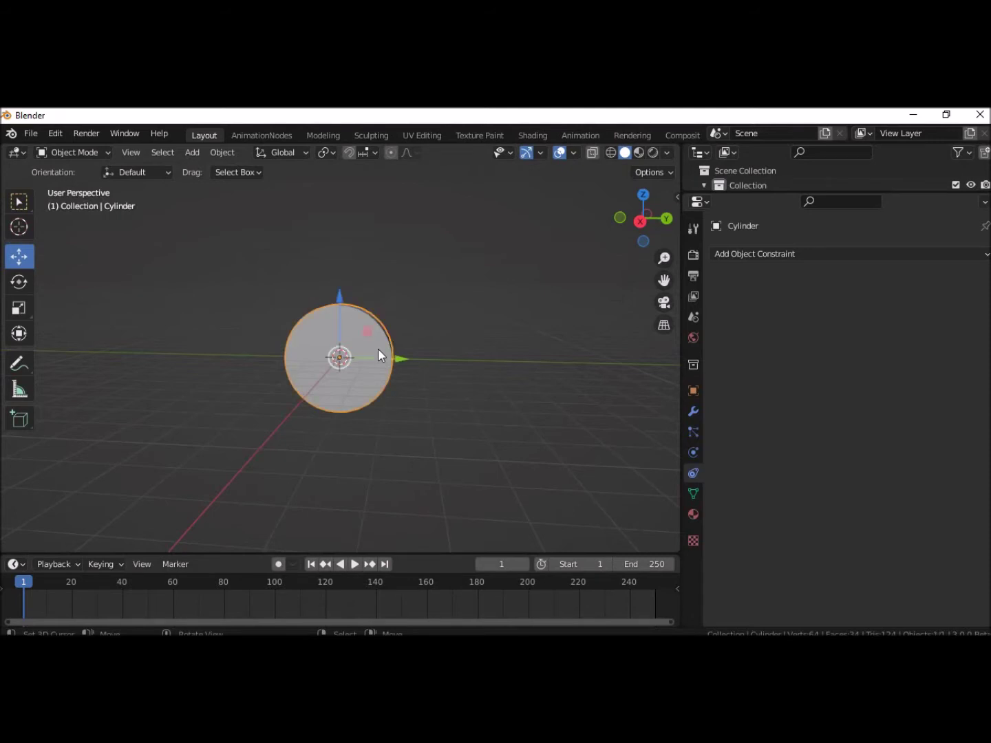
left_click(640, 220)
left_click_drag(342, 304, 338, 297)
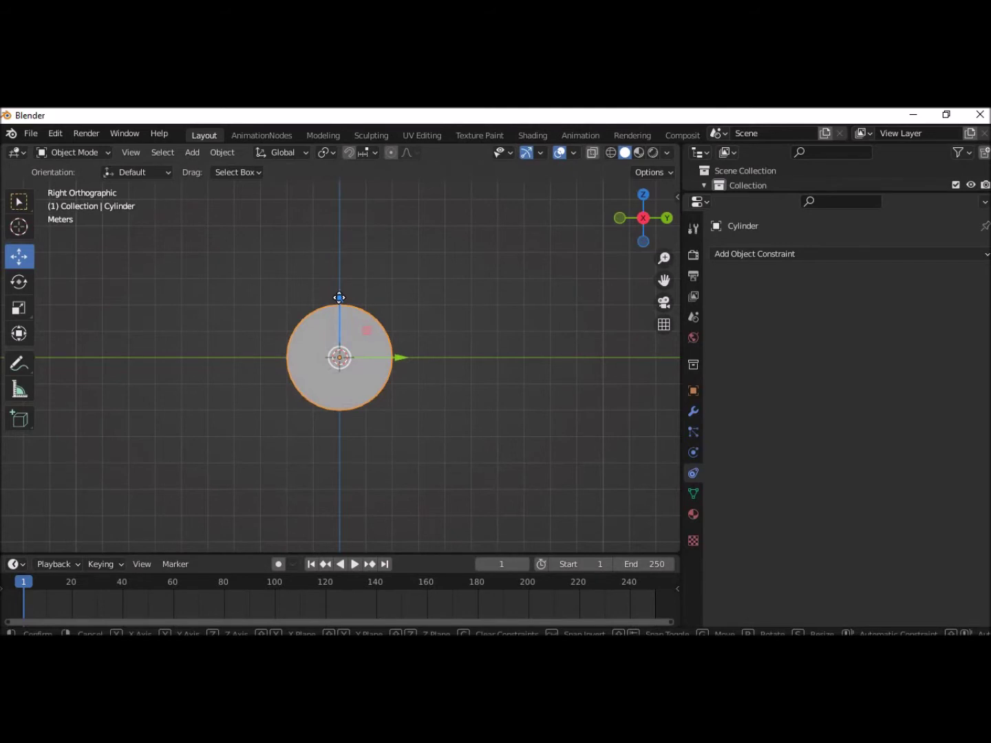
left_click_drag(339, 297, 348, 256)
mouse_move(444, 313)
middle_mouse_down()
mouse_move(476, 364)
mouse_move(531, 369)
mouse_move(448, 406)
mouse_move(464, 426)
middle_mouse_up()
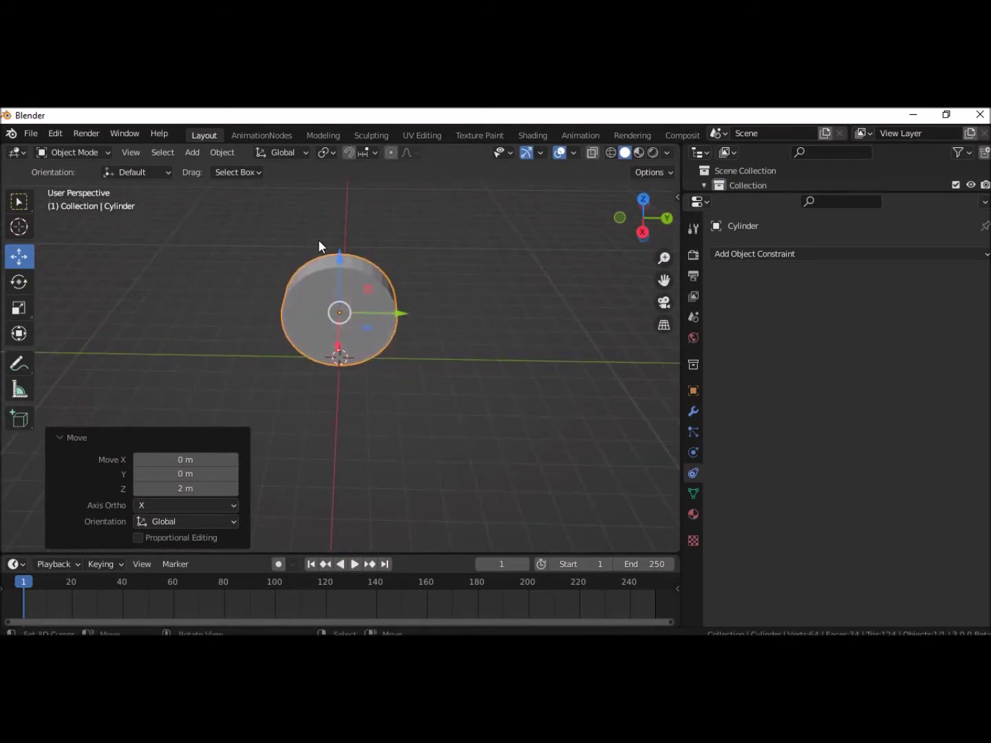
- Stretch the cylinder along X to a scale of 1.488
mouse_move(362, 358)
middle_mouse_down()
mouse_move(448, 406)
mouse_move(478, 400)
mouse_move(500, 416)
mouse_move(536, 419)
mouse_move(518, 422)
middle_mouse_up()
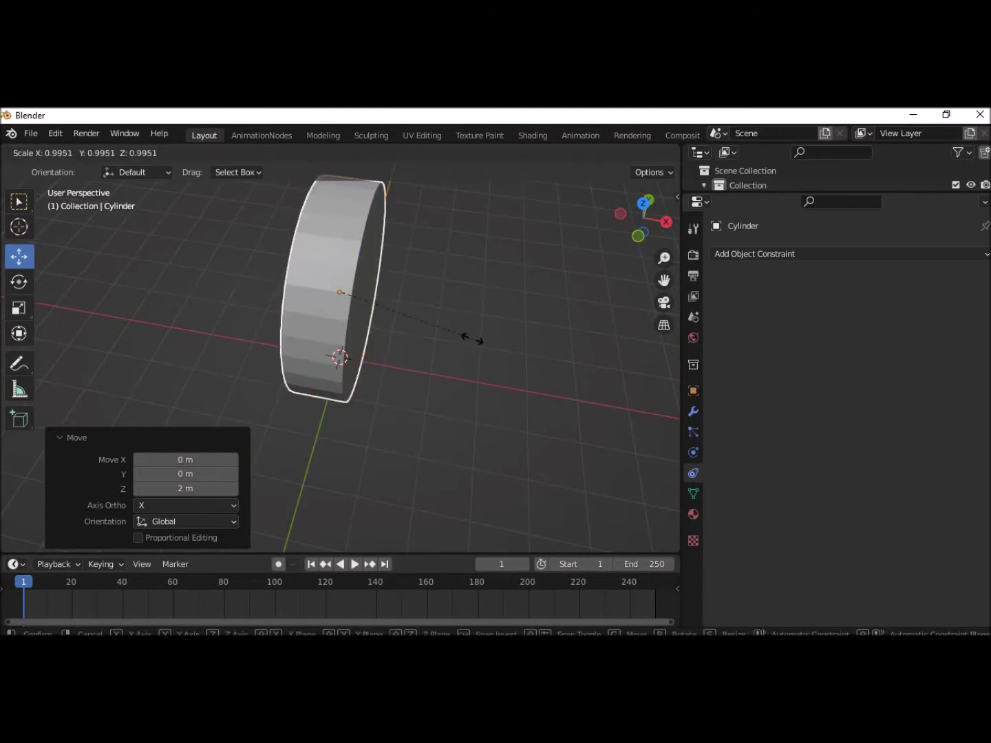
key("x")
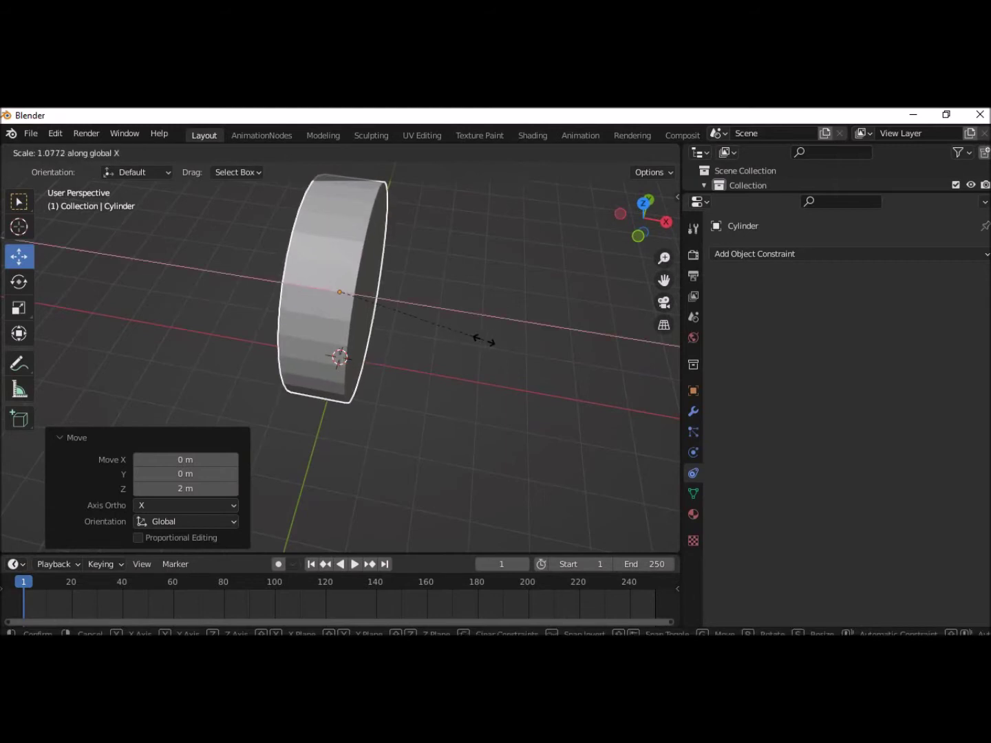
left_click(535, 362)
middle_click_drag(525, 397, 441, 394)
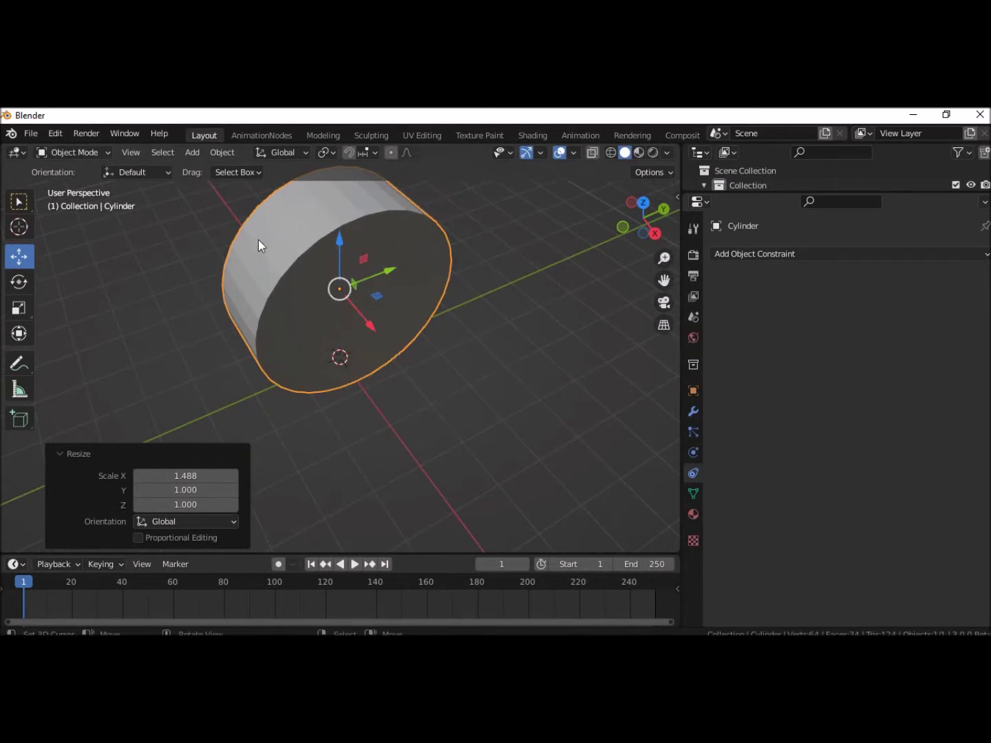
left_click(92, 153)
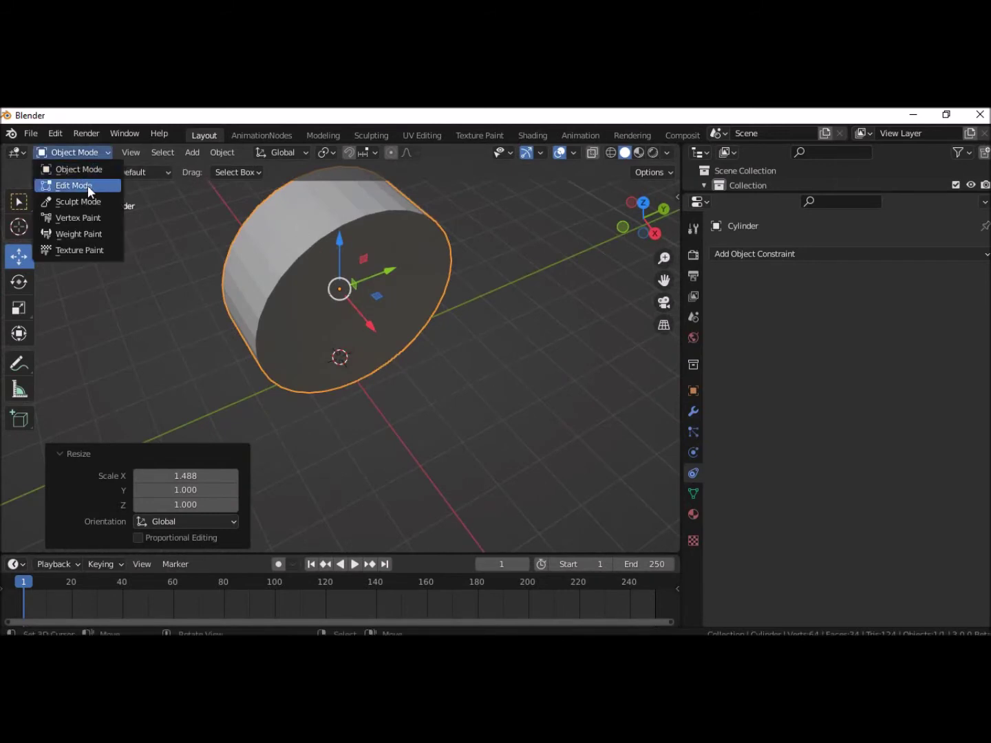
- Enter Edit Mode and loop-select the ring of side faces
left_click(86, 185)
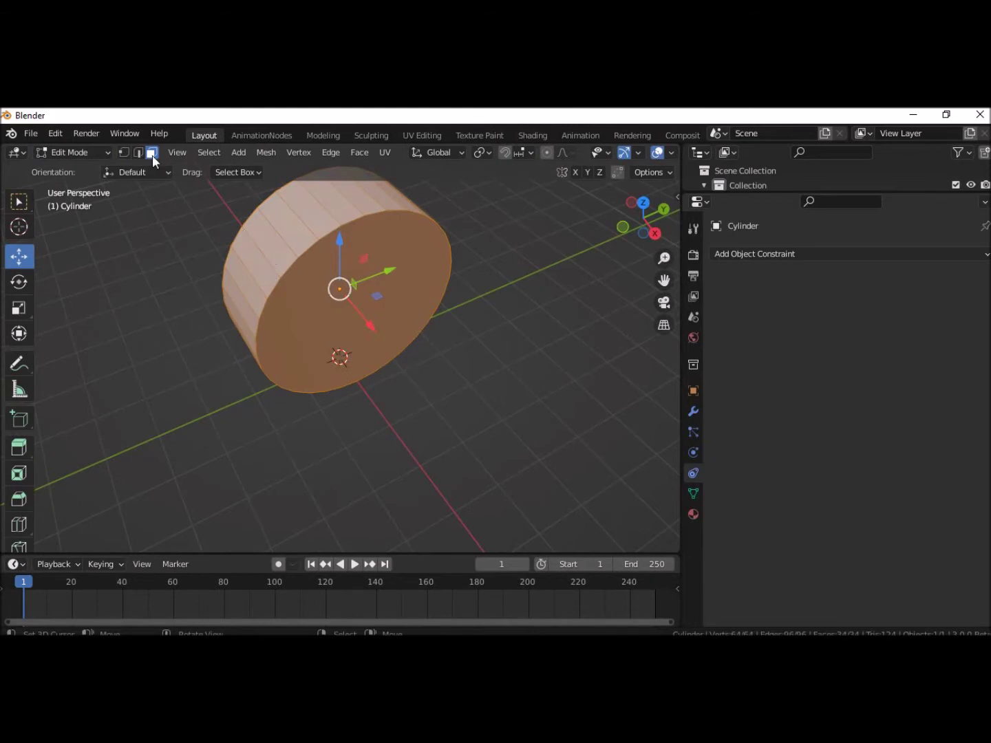
left_click(280, 240)
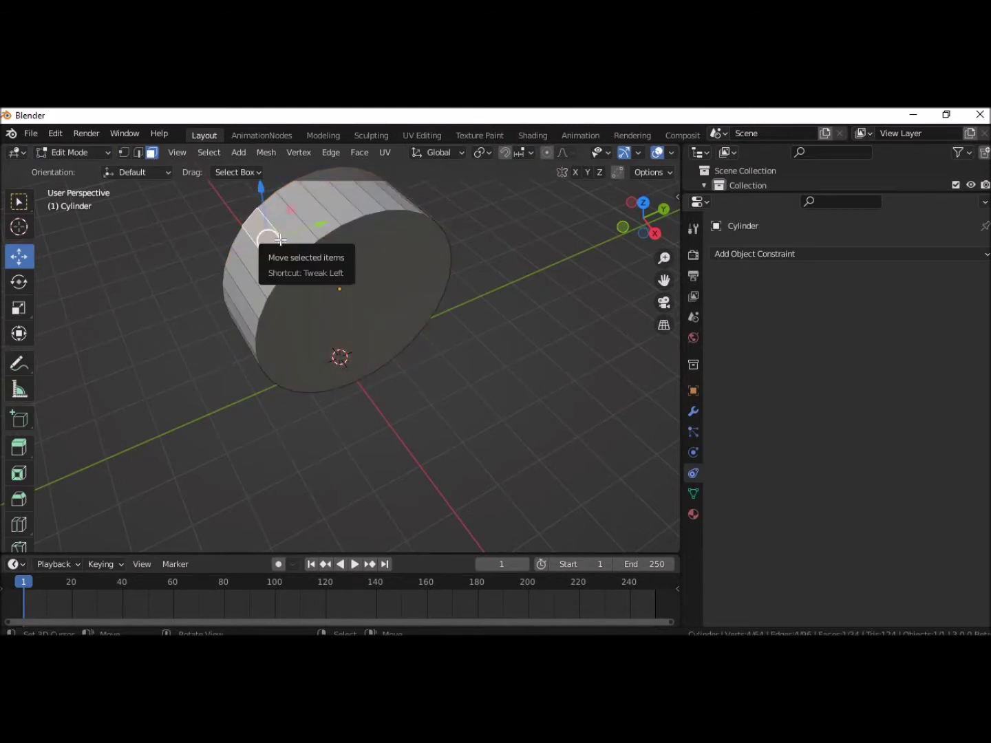
key("alt")
left_click(293, 229, "alt")
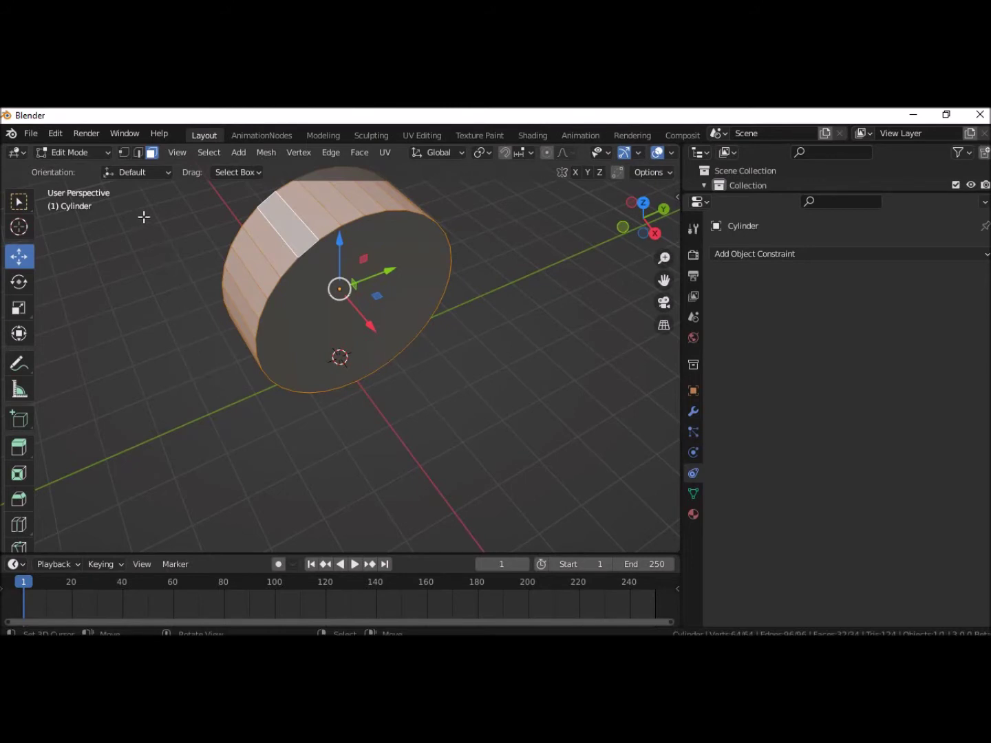
- Checker-deselect the ring so alternate faces stay selected (1 deselected, 1 selected)
left_click(206, 159)
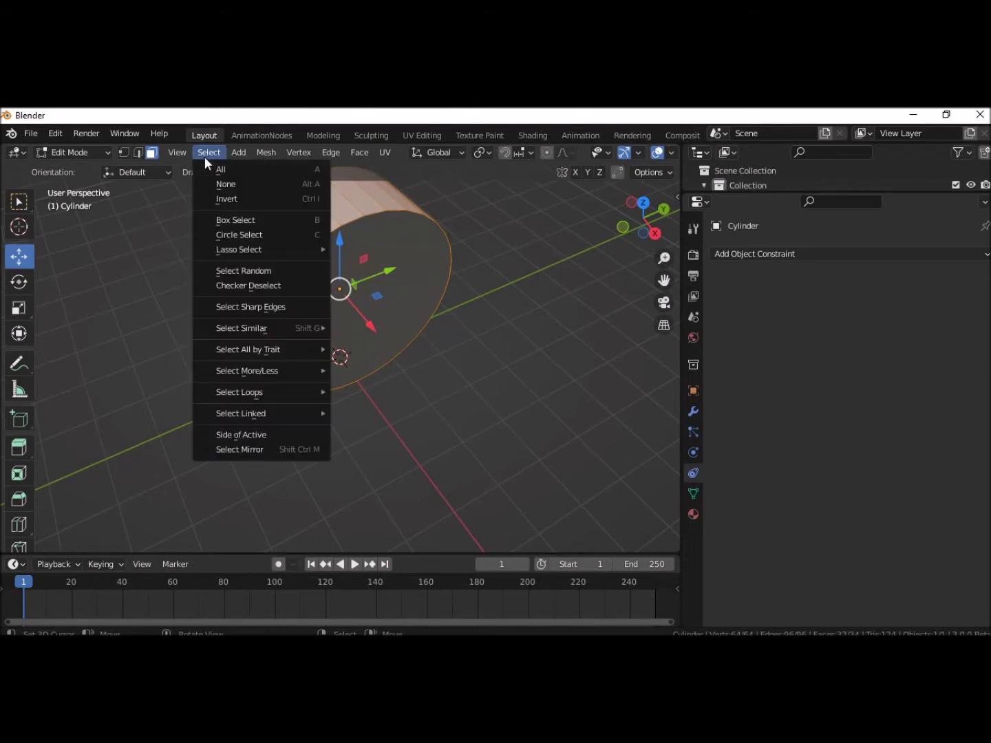
left_click(238, 284)
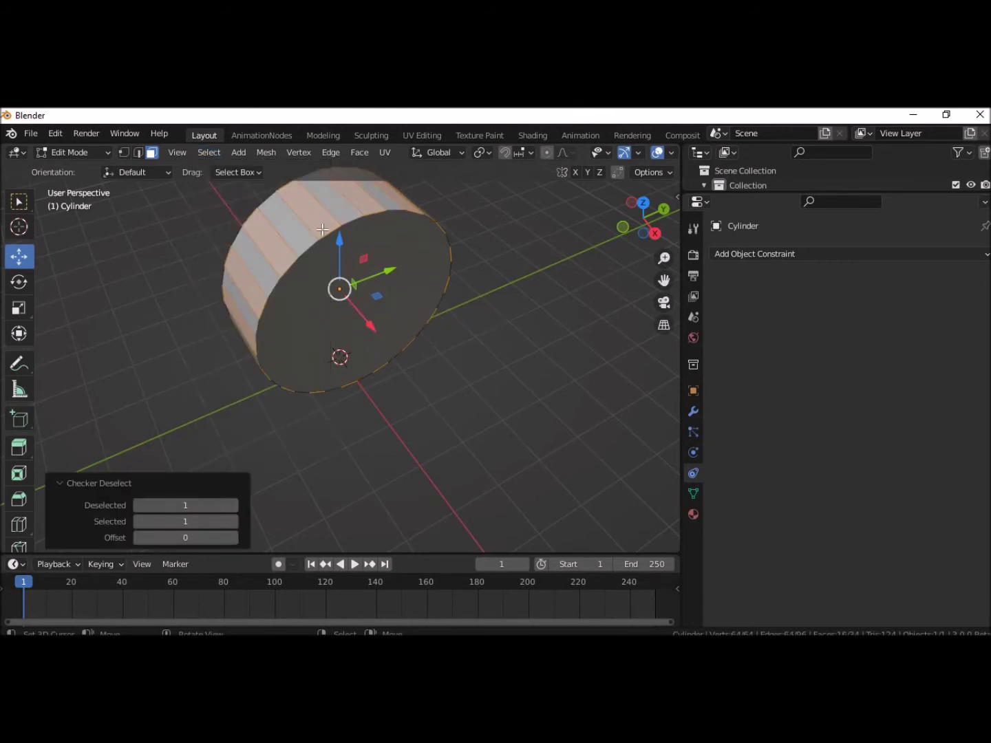
left_click(233, 505)
left_click(146, 505)
mouse_move(382, 451)
middle_mouse_down()
mouse_move(332, 418)
mouse_move(359, 438)
mouse_move(341, 437)
middle_mouse_up()
scroll(343, 432, "down", 2)
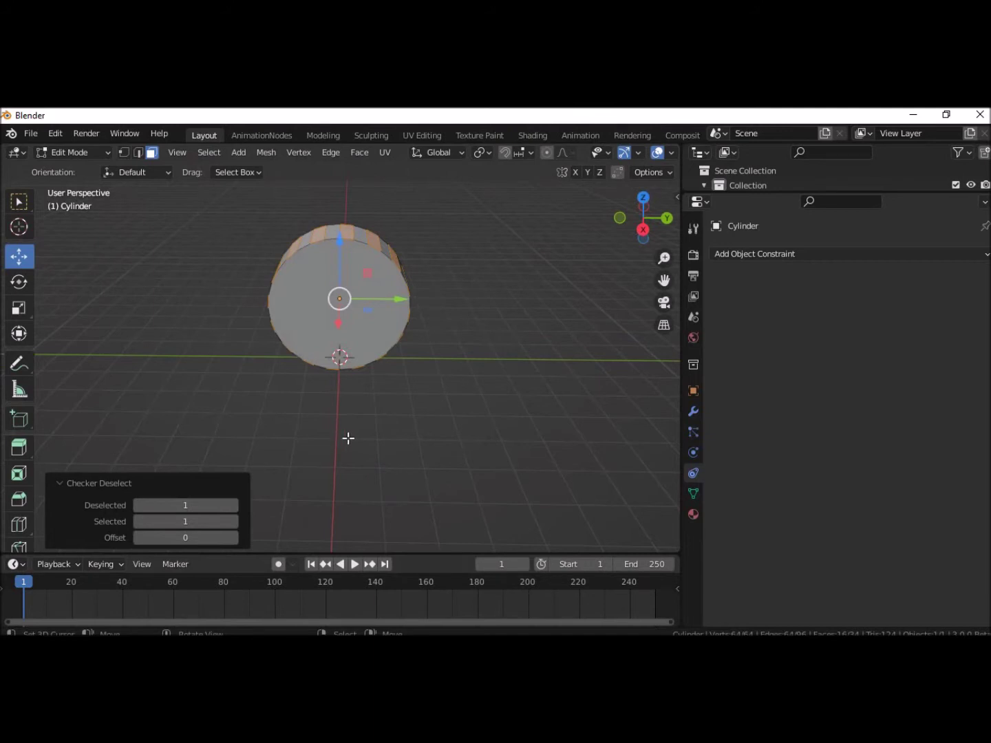
- Try scaling the alternating faces, including to 1.111, and undo each attempt
key("s")
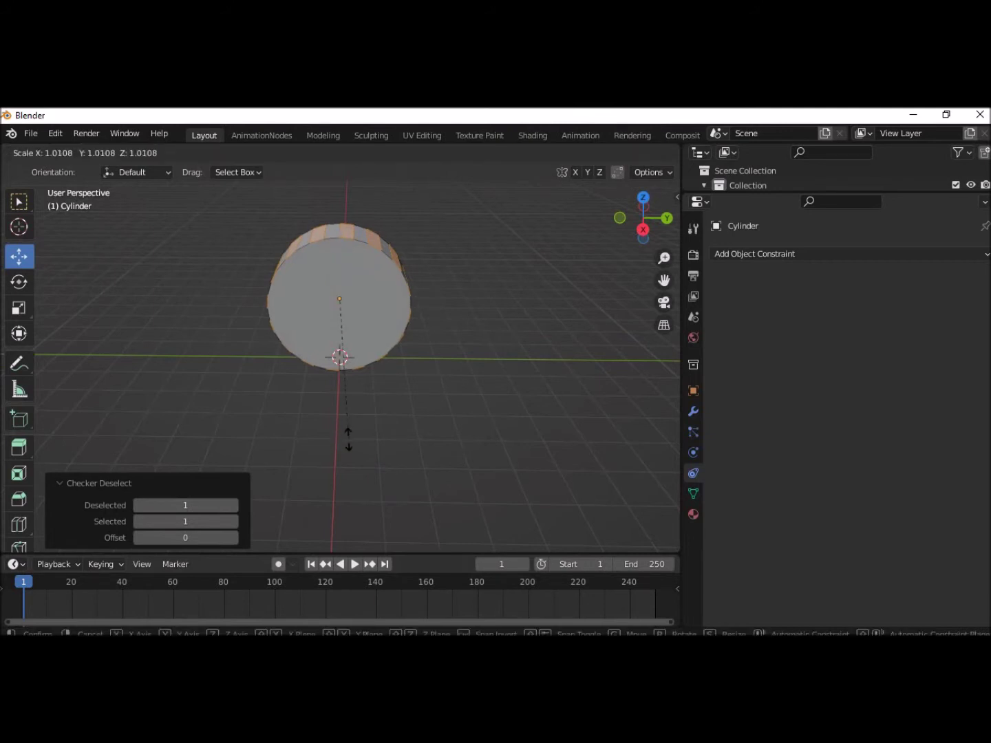
left_click(348, 442)
key("ctrl+z")
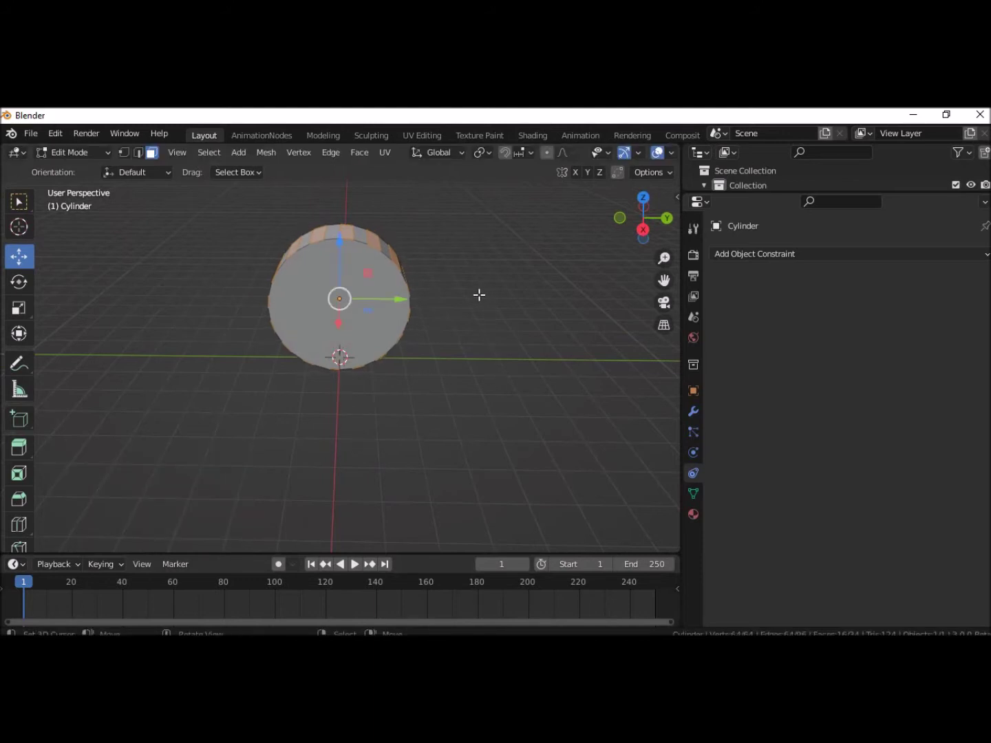
key("s")
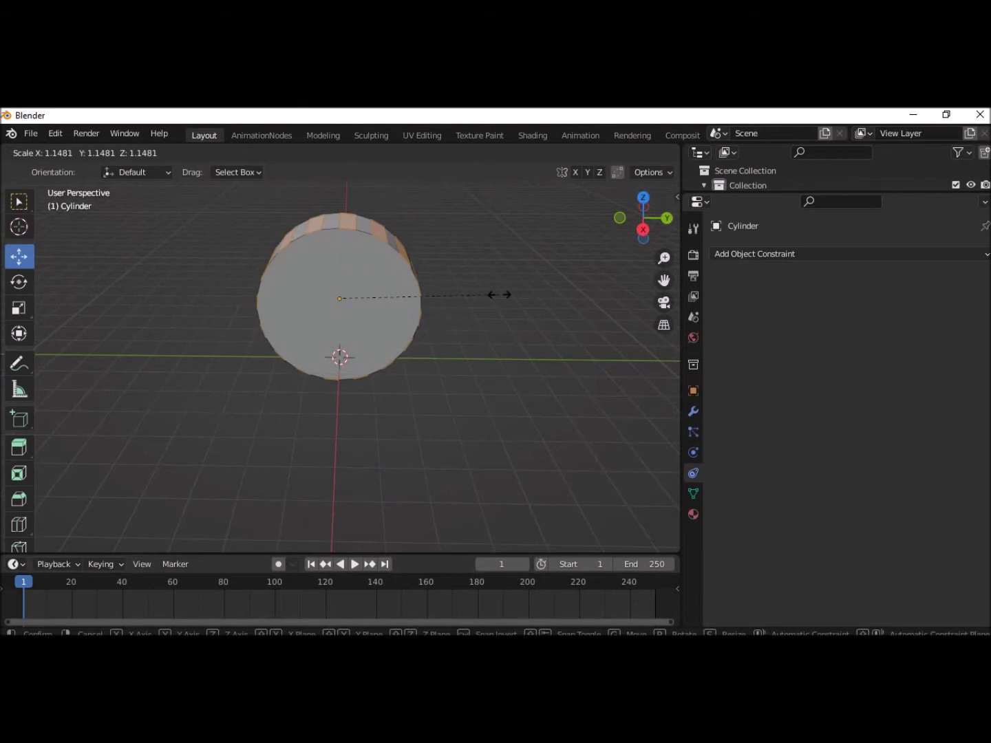
left_click(494, 294)
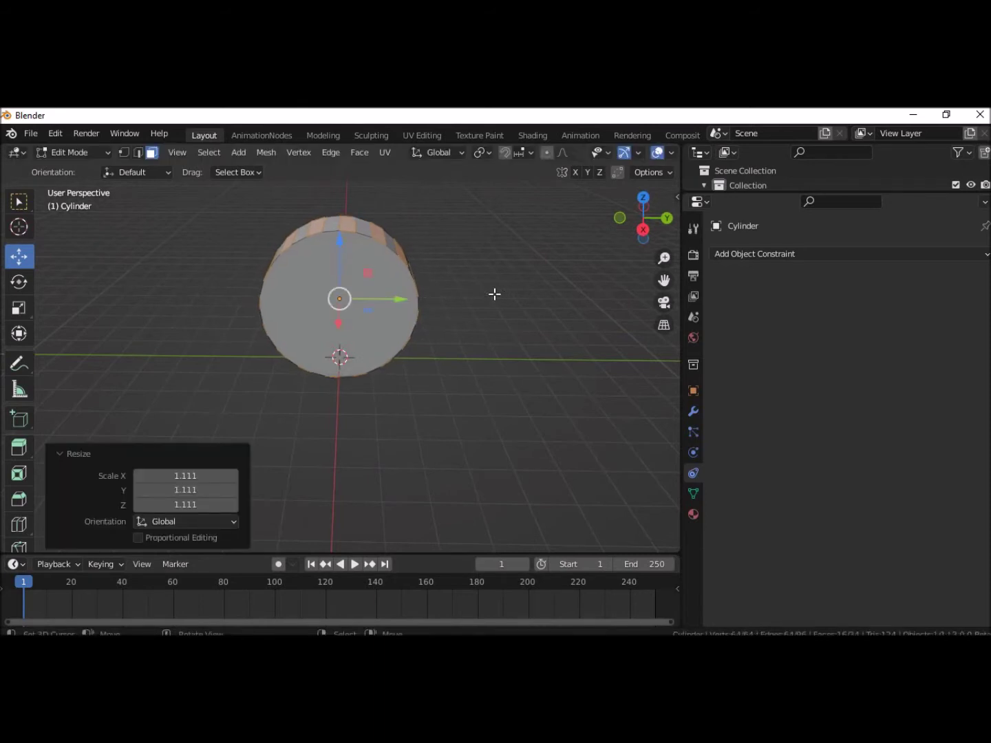
key("ctrl+z")
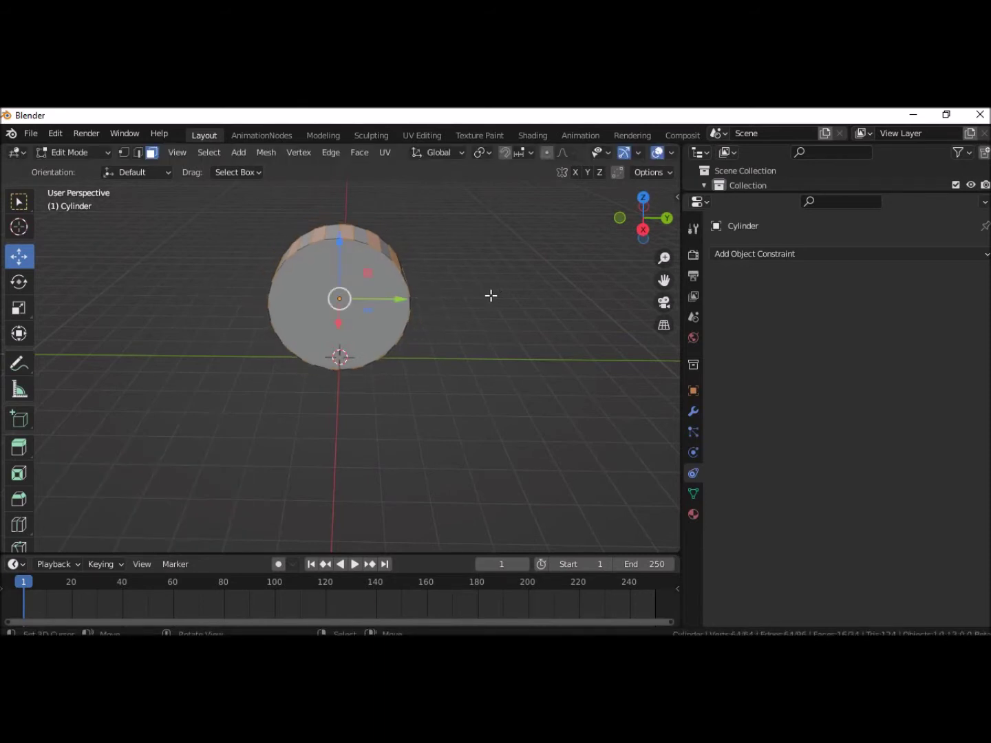
- Extrude the alternating faces in place and scale them to 1.088
key("e")
right_click(491, 295)
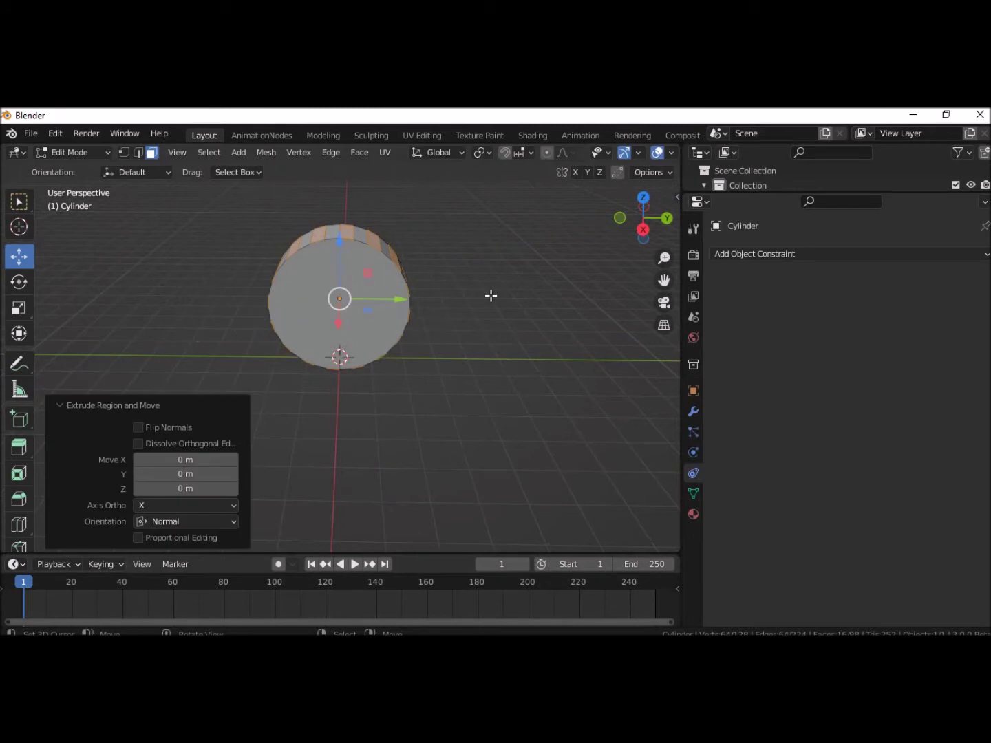
key("s")
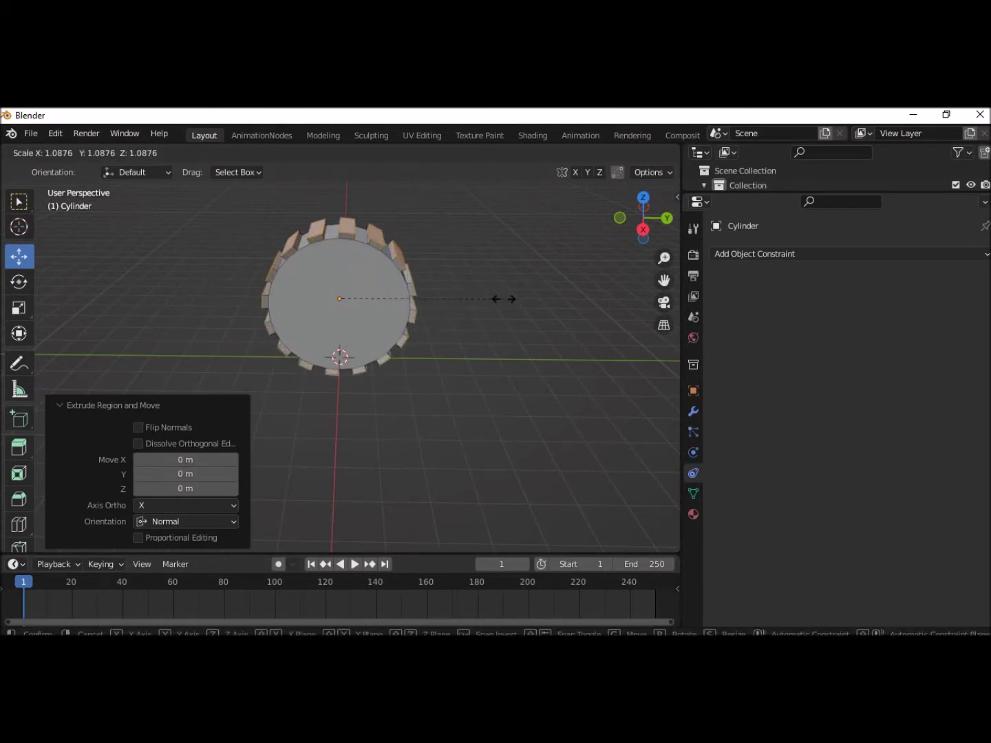
left_click(505, 299)
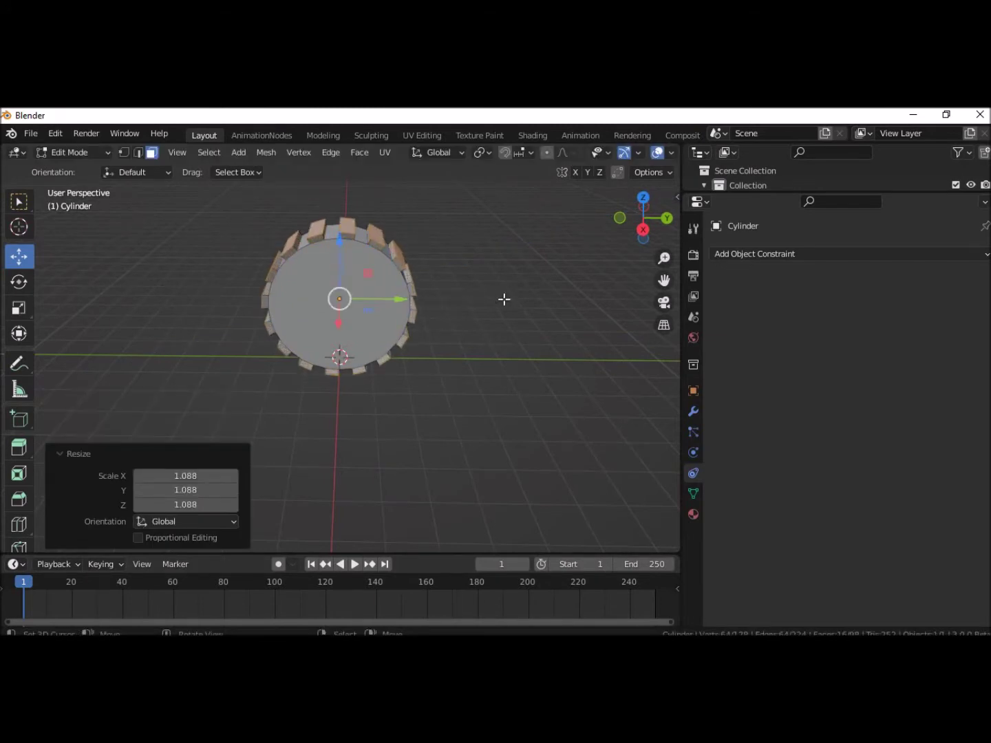
mouse_move(495, 312)
middle_mouse_down()
mouse_move(539, 314)
mouse_move(507, 325)
middle_mouse_up()
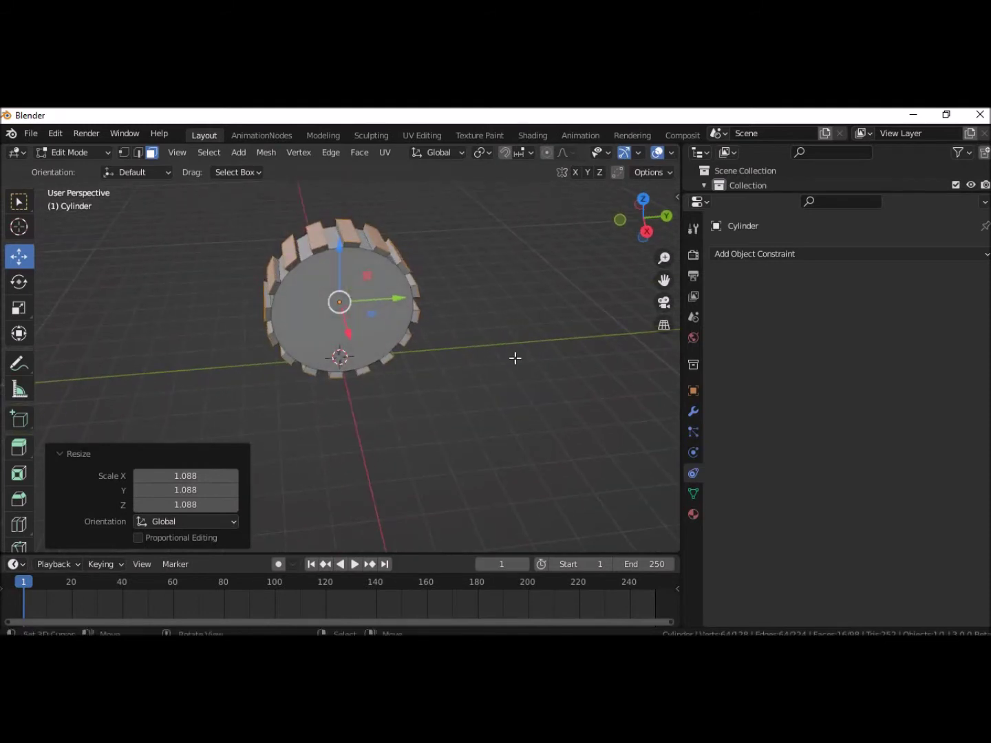
- With pivot set to Individual Origins, shrink each tooth face to 0.813
left_click(482, 150)
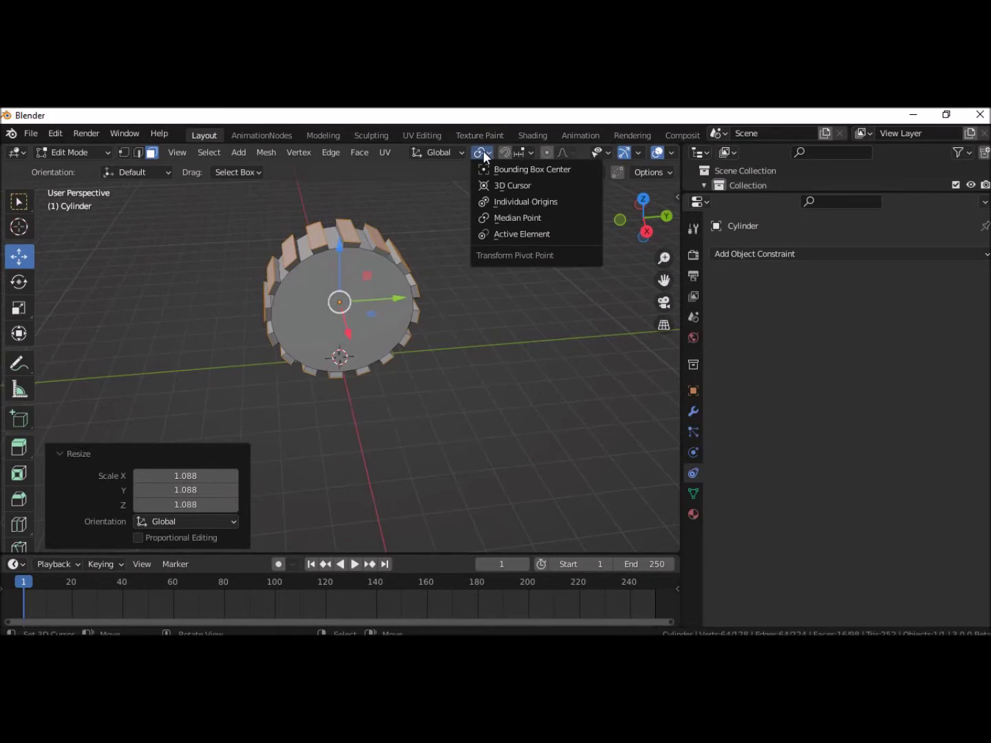
left_click(491, 199)
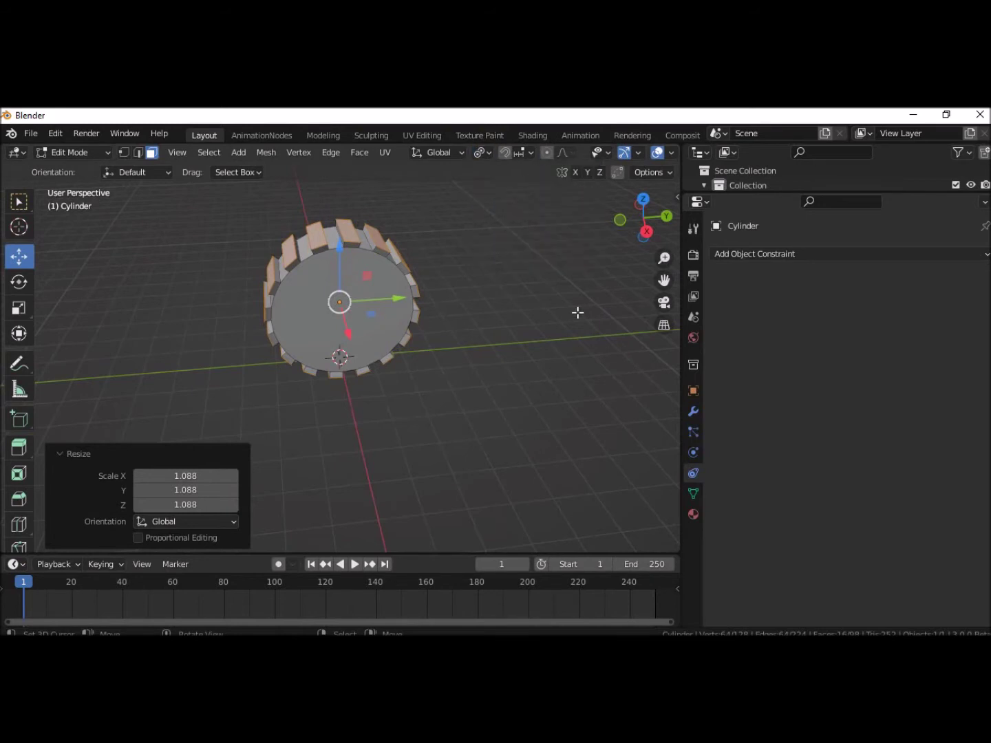
key("s")
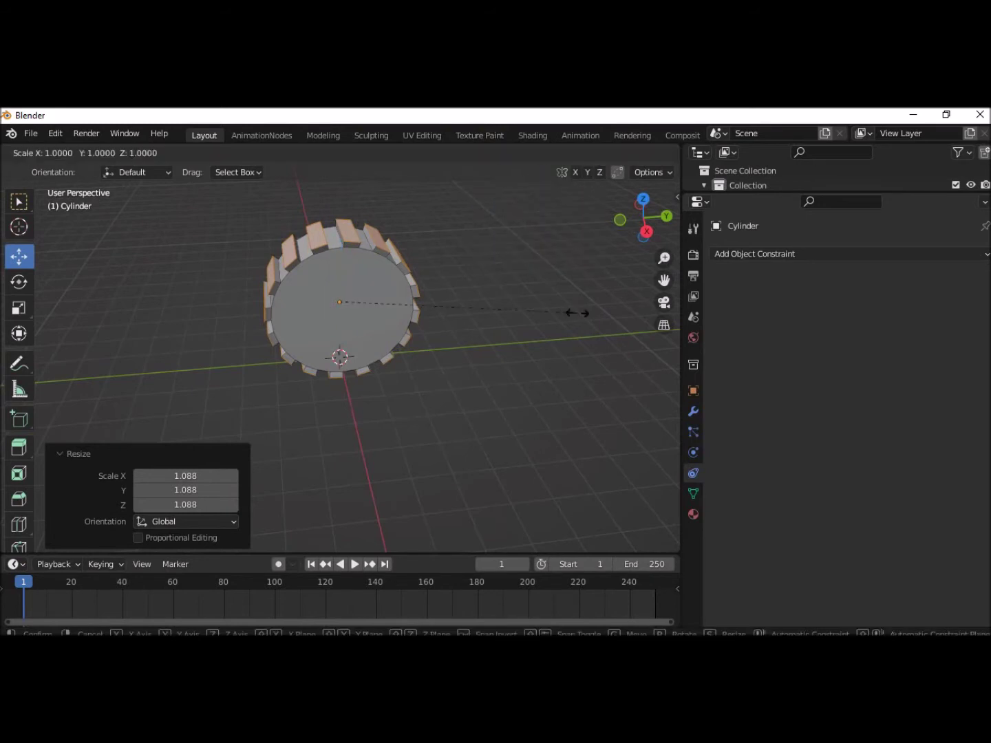
left_click(531, 305)
mouse_move(505, 310)
middle_mouse_down()
mouse_move(462, 279)
mouse_move(409, 214)
mouse_move(332, 224)
mouse_move(432, 284)
mouse_move(459, 280)
middle_mouse_up()
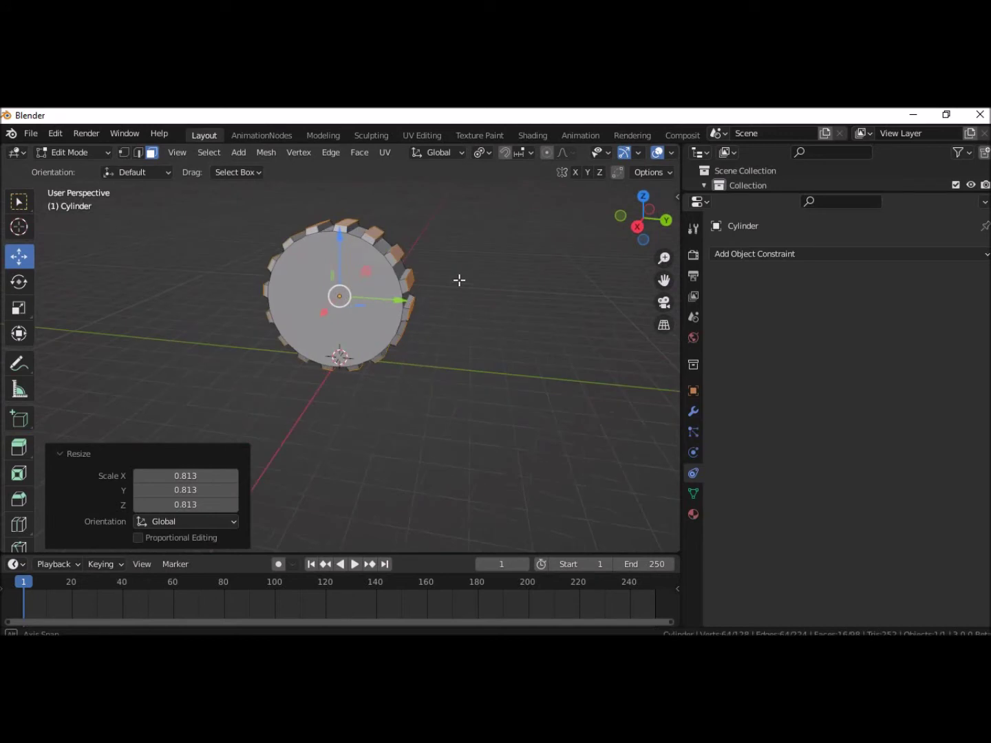
- Return the pivot point to Median Point and select the gear's top face
left_click(489, 149)
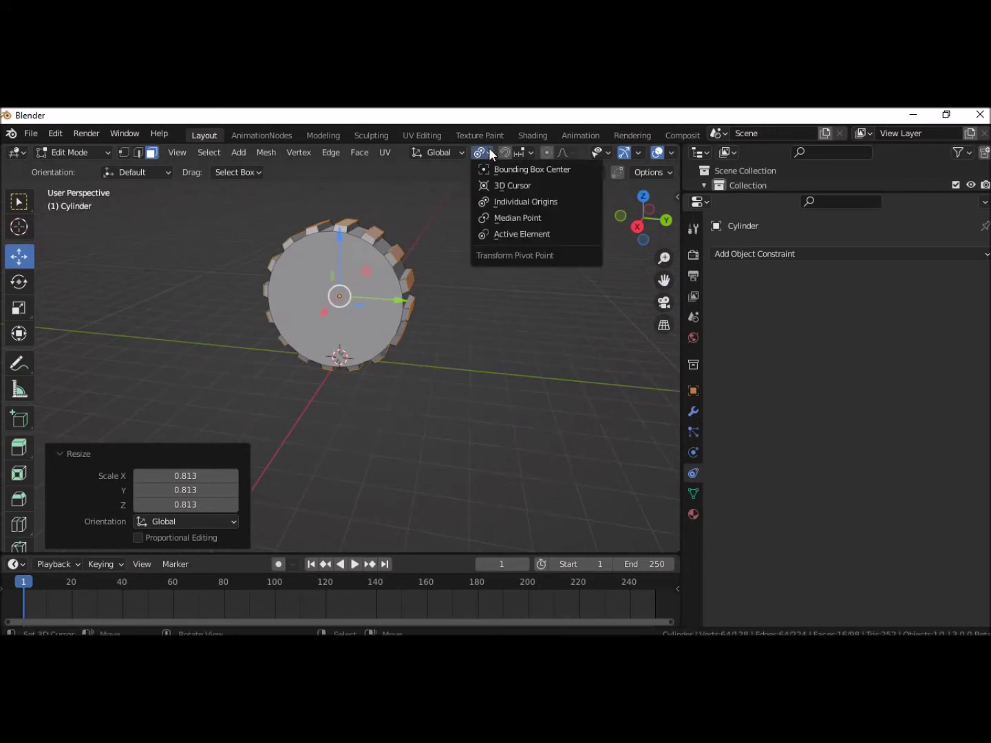
left_click(492, 217)
middle_click_drag(424, 362, 478, 368)
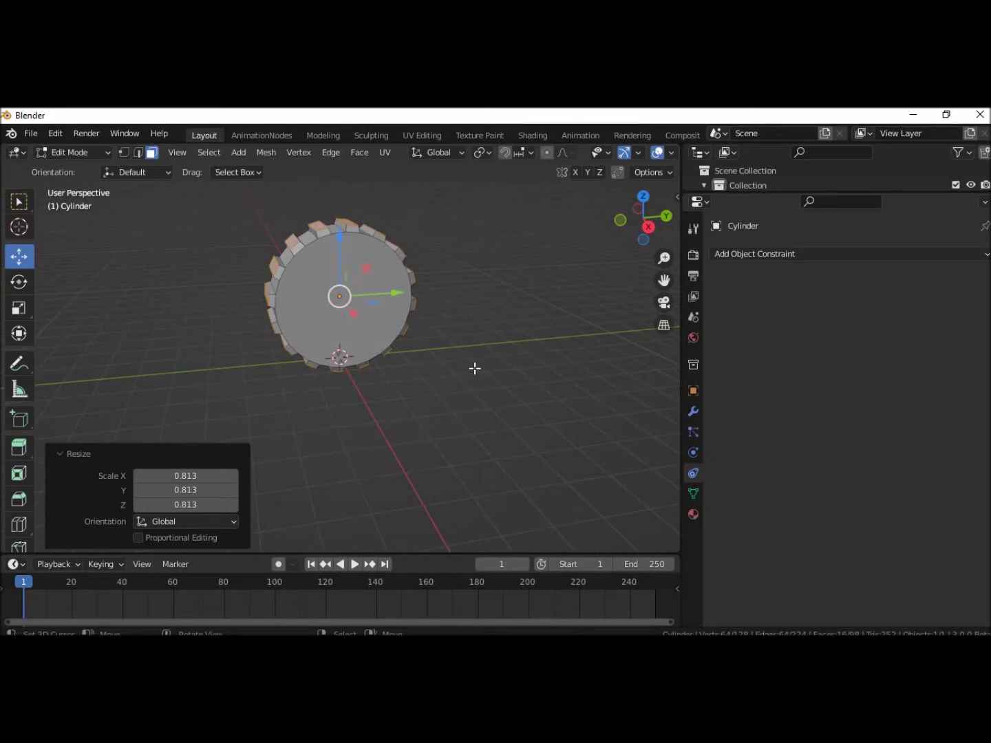
left_click(364, 348)
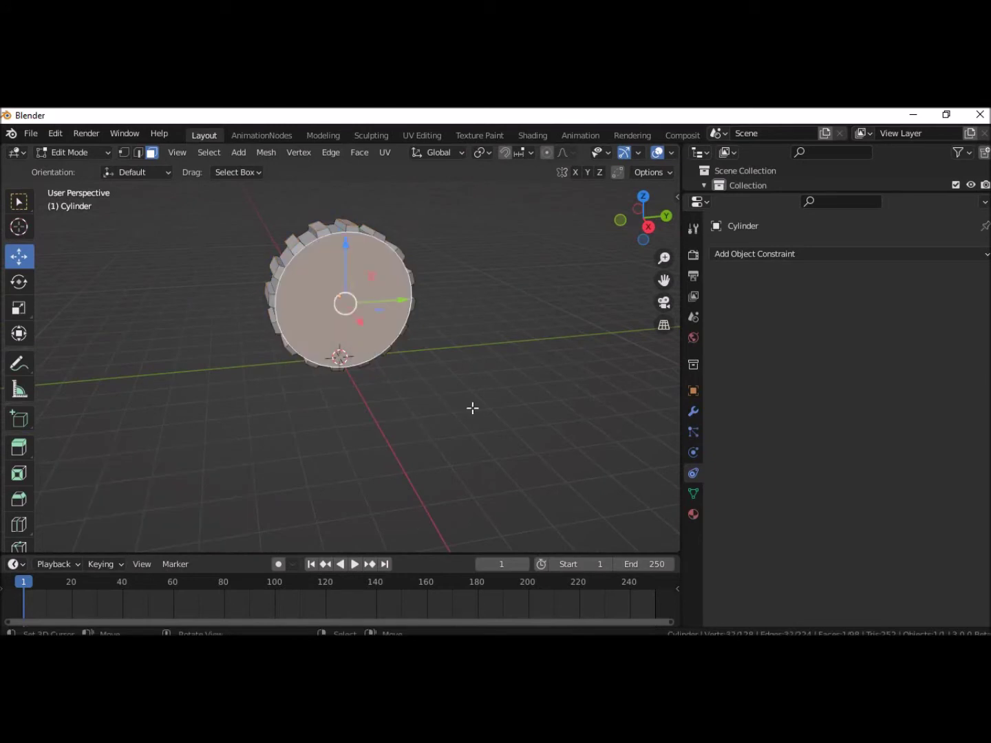
- Switch back to Object Mode, try sliding the gear along Y, and undo it
left_click(78, 152)
left_click(77, 165)
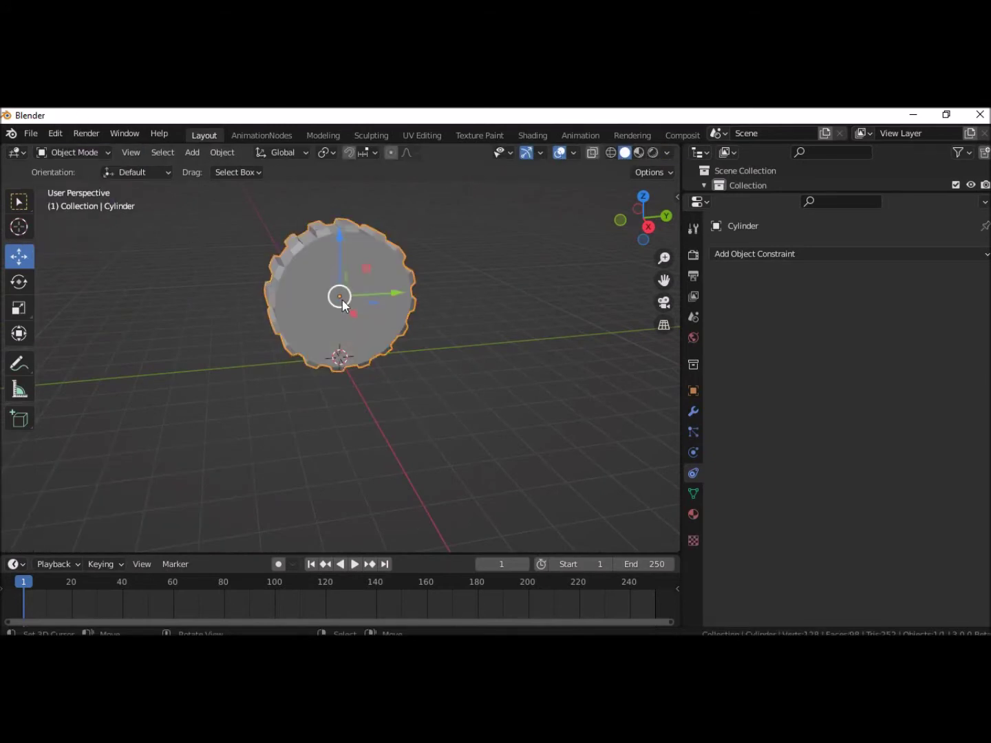
mouse_move(445, 375)
middle_mouse_down()
mouse_move(353, 379)
mouse_move(416, 399)
mouse_move(420, 374)
middle_mouse_up()
left_click_drag(391, 307, 589, 386)
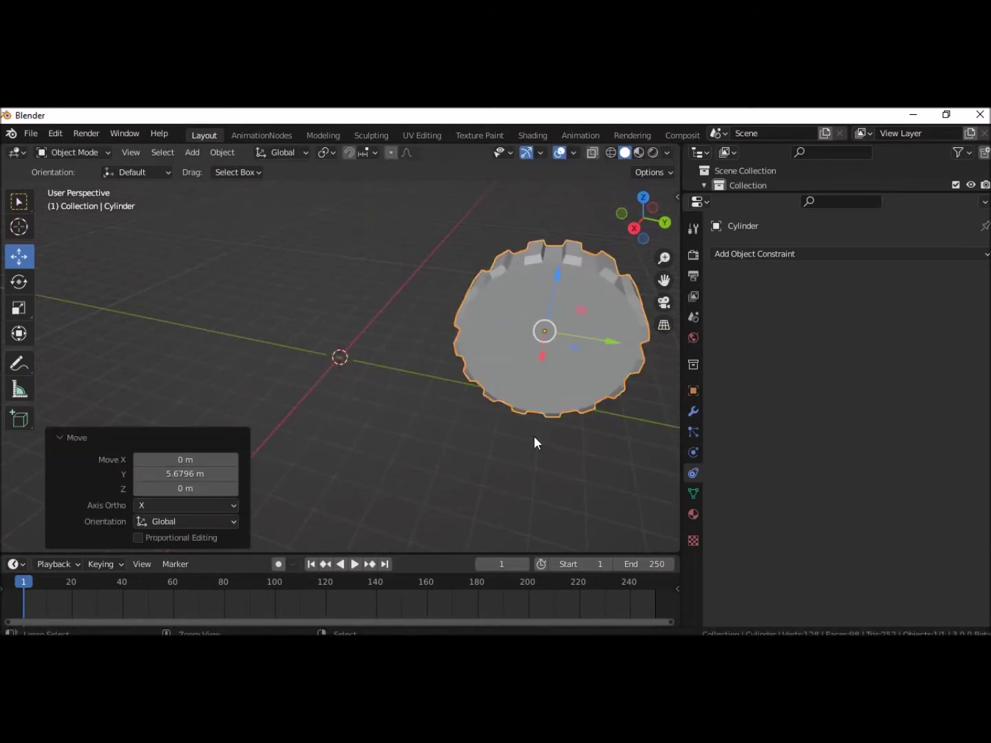
key("ctrl+z")
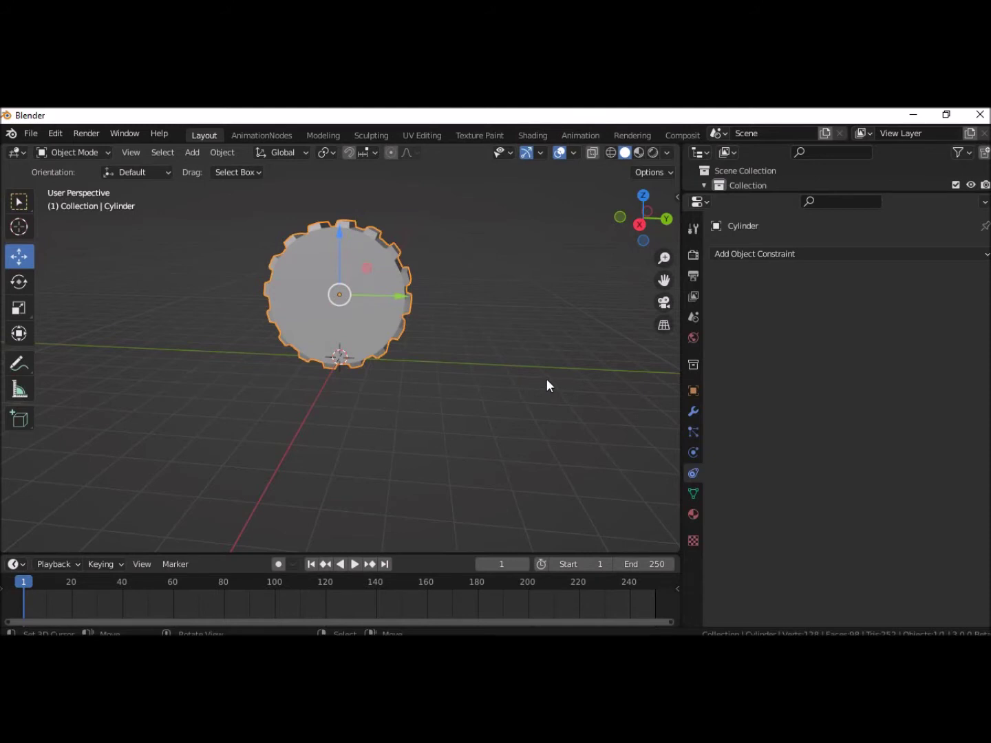
- Add a test cube at the 3D cursor, then undo it
left_click(380, 330)
key("shift+a")
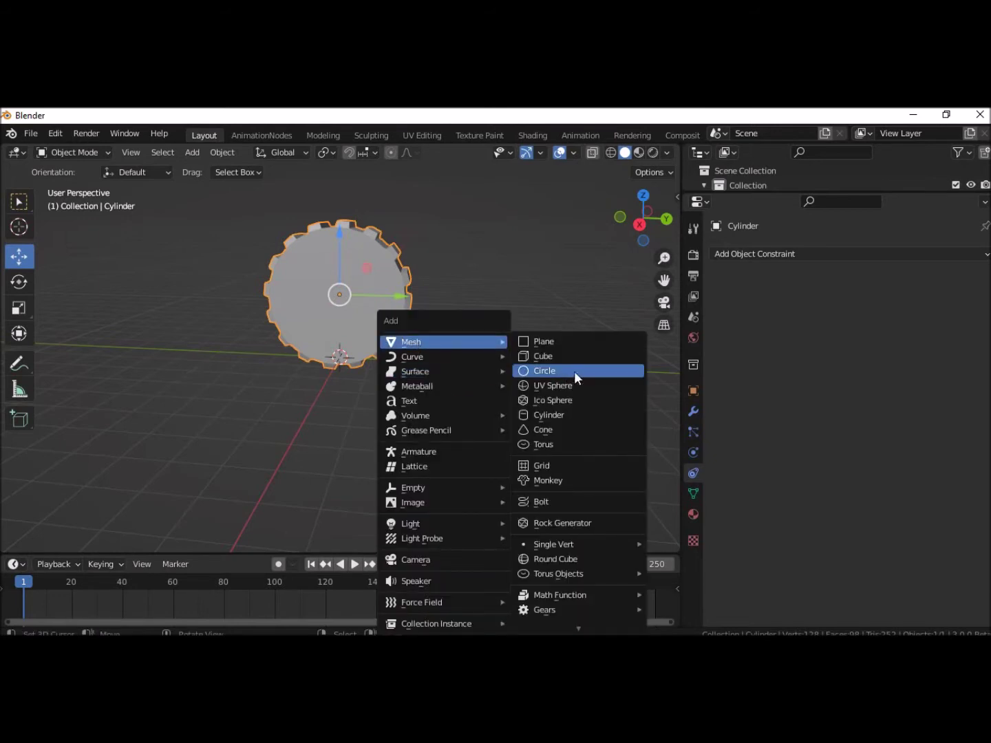
left_click(548, 367)
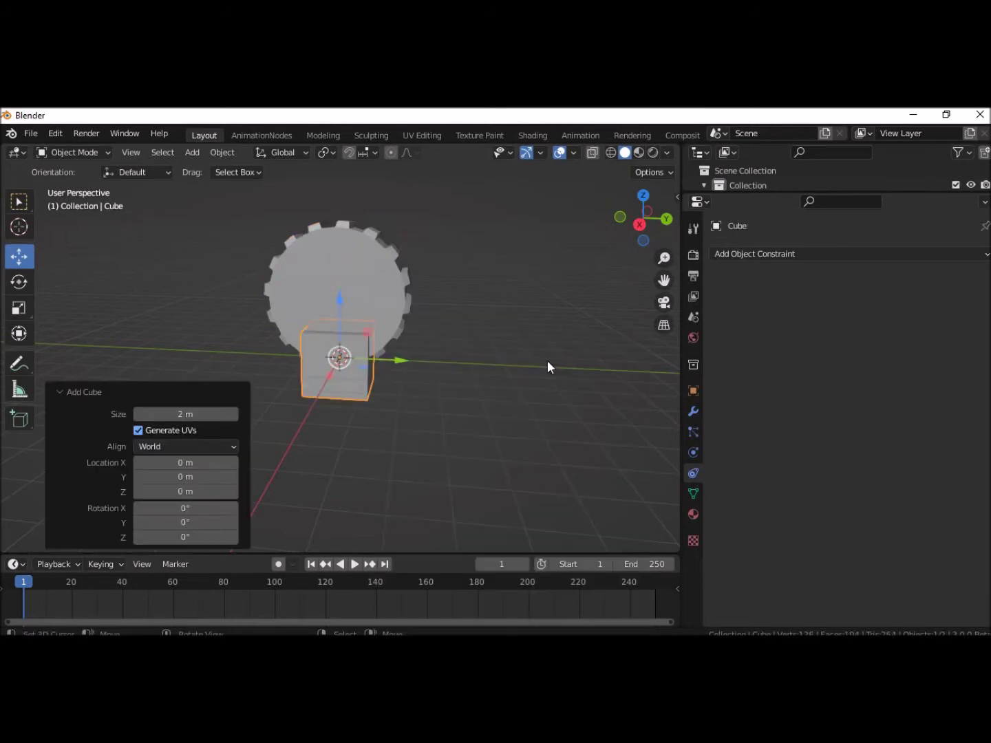
key("ctrl+z")
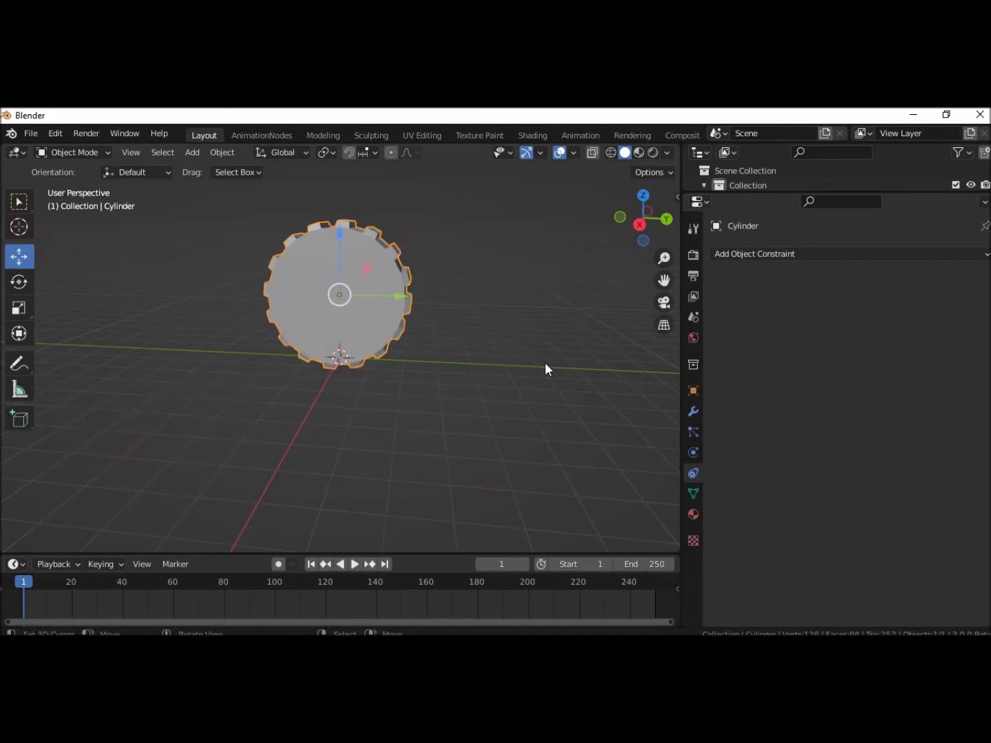
key("shift+s")
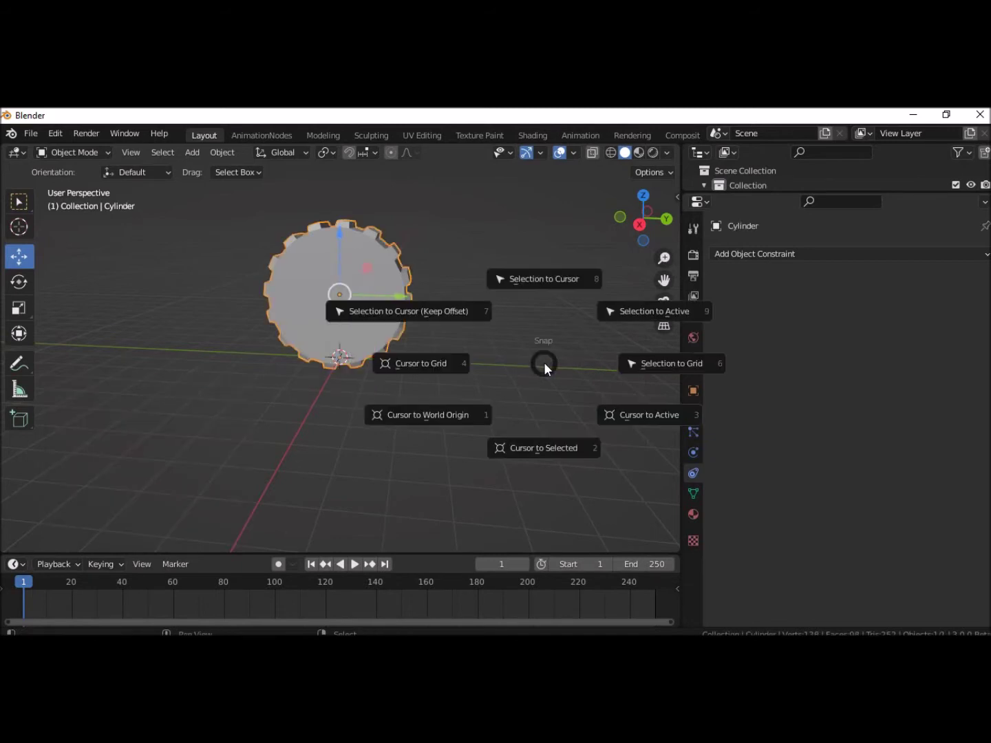
- Snap the 3D cursor to the gear's centre and add a cube there
left_click(542, 449)
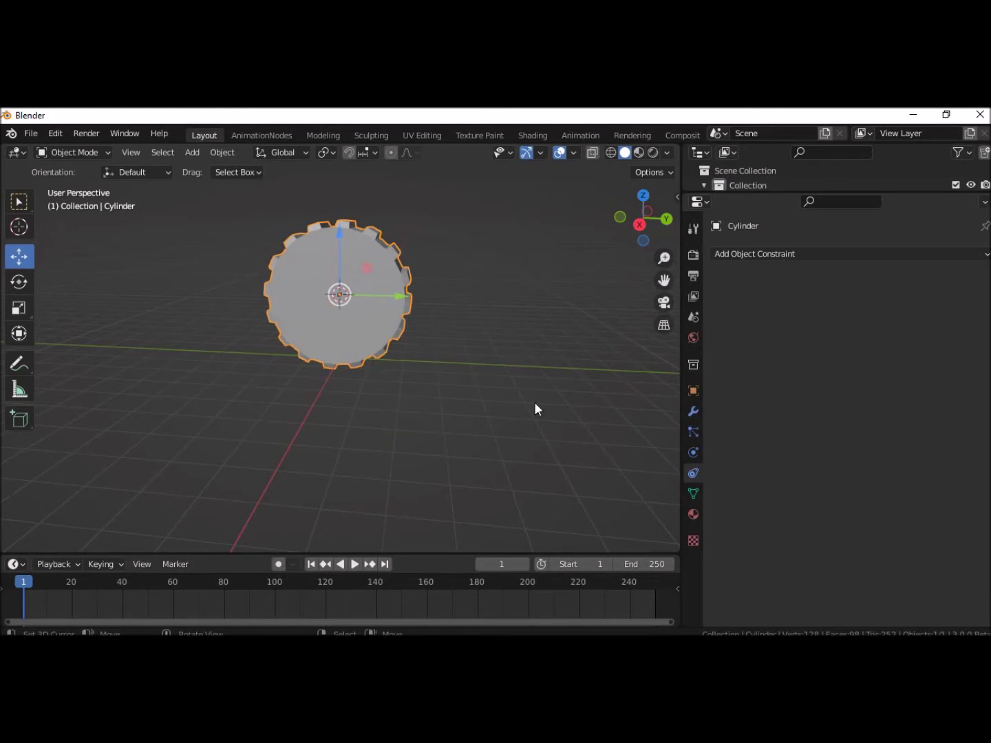
key("shift+a")
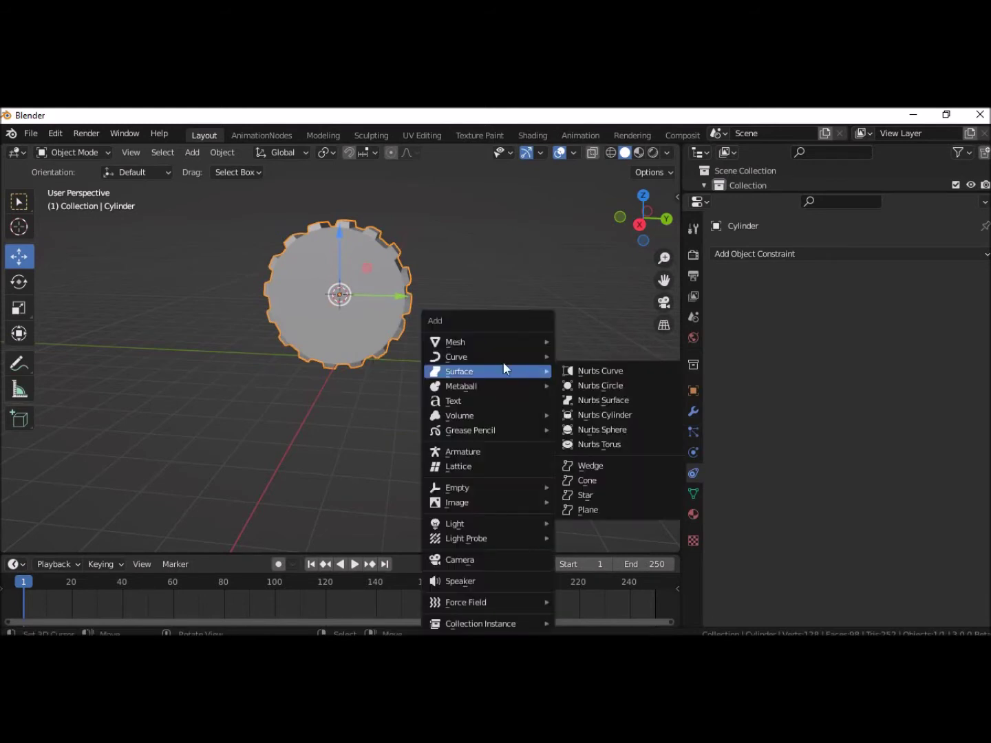
mouse_move(486, 341)
left_click(586, 358)
mouse_move(541, 376)
middle_mouse_down()
mouse_move(602, 437)
mouse_move(14, 430)
mouse_move(598, 430)
middle_mouse_up()
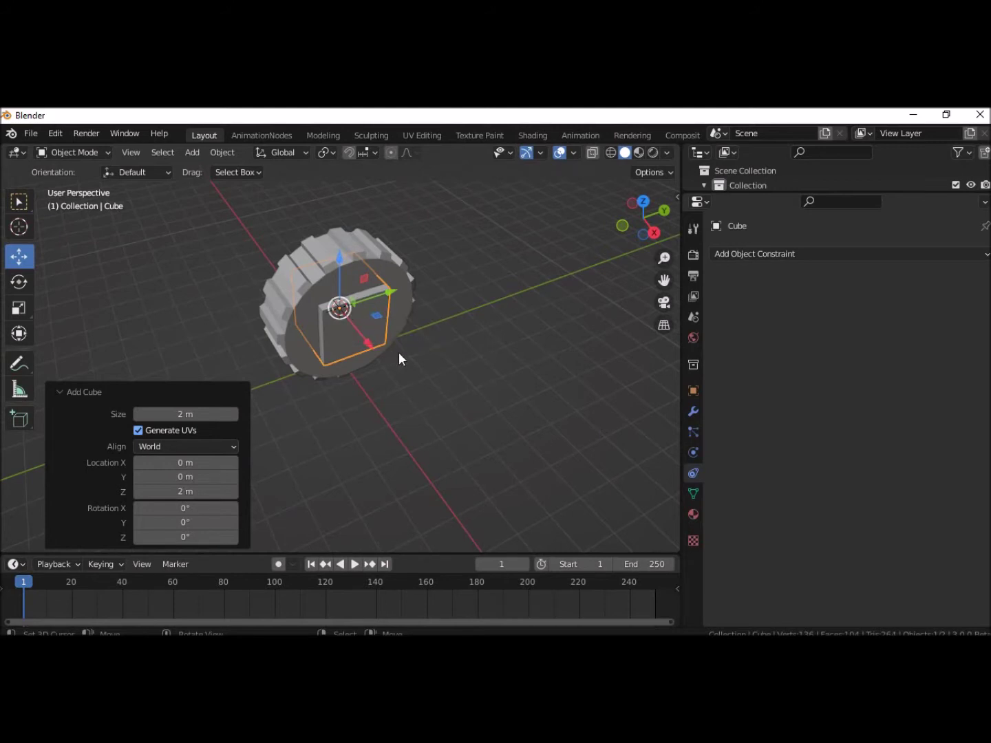
- Scale the cube 2.28 on Y and Z, keeping X fixed, and reselect it
key("s")
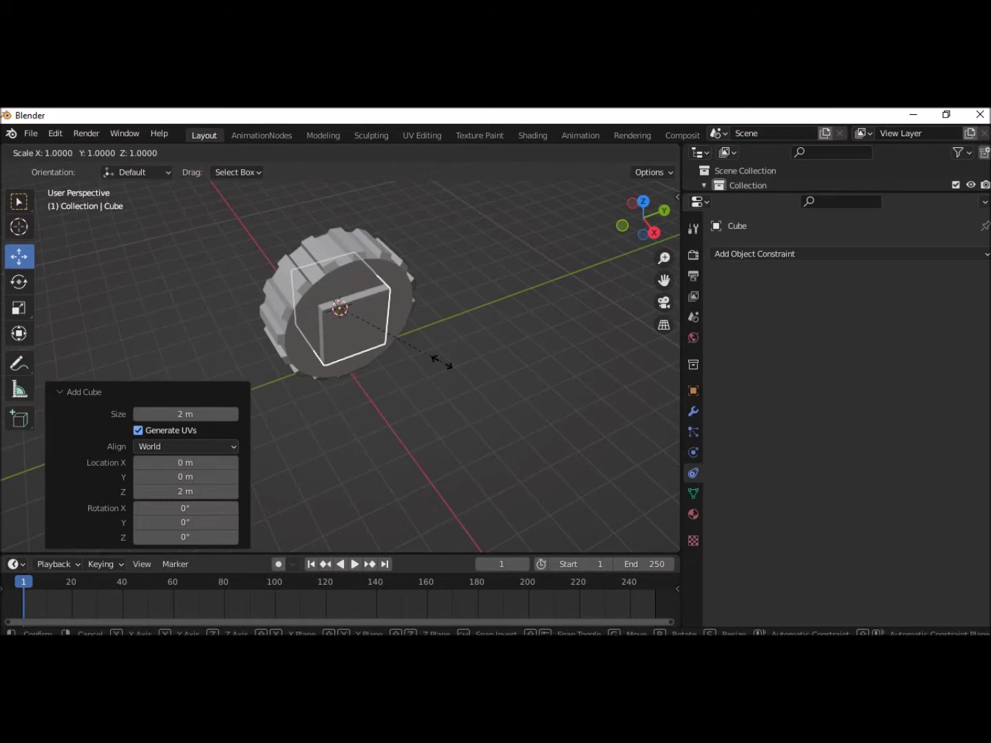
key("shift+x")
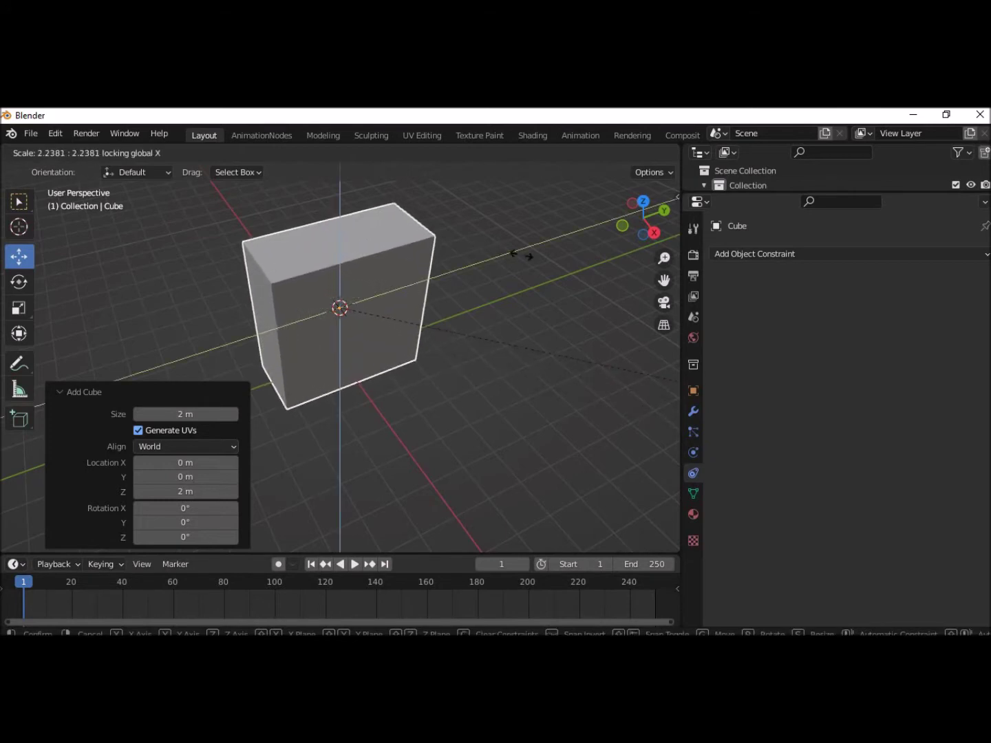
left_click(573, 260)
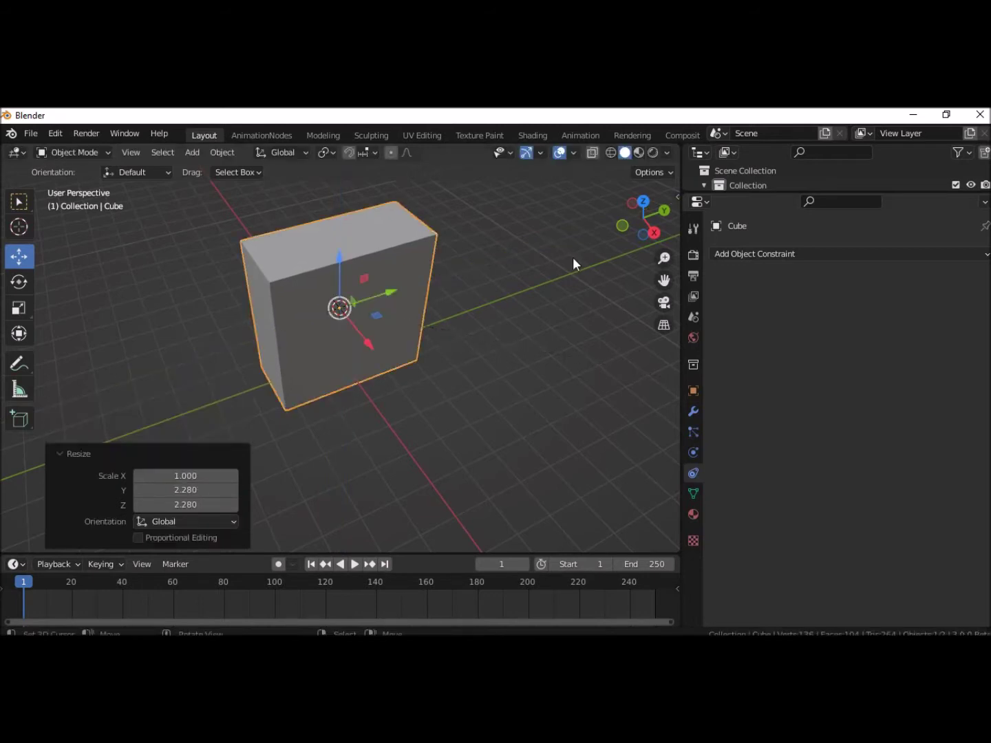
mouse_move(424, 399)
middle_mouse_down()
mouse_move(326, 413)
mouse_move(269, 345)
mouse_move(330, 355)
middle_mouse_up()
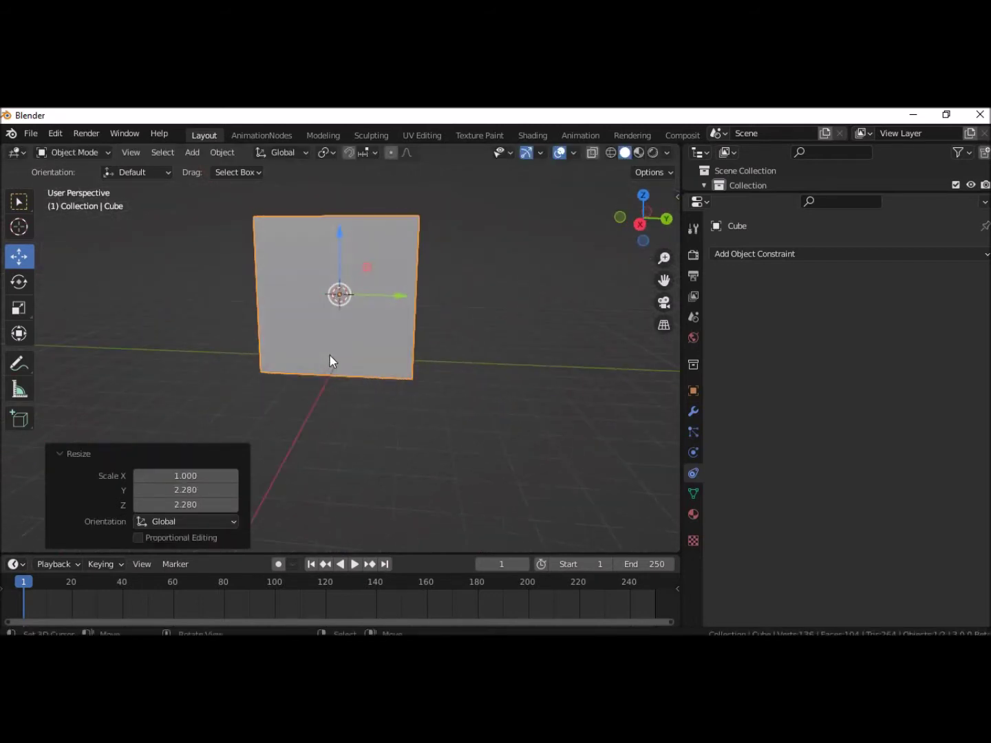
left_click(353, 298)
left_click(403, 236)
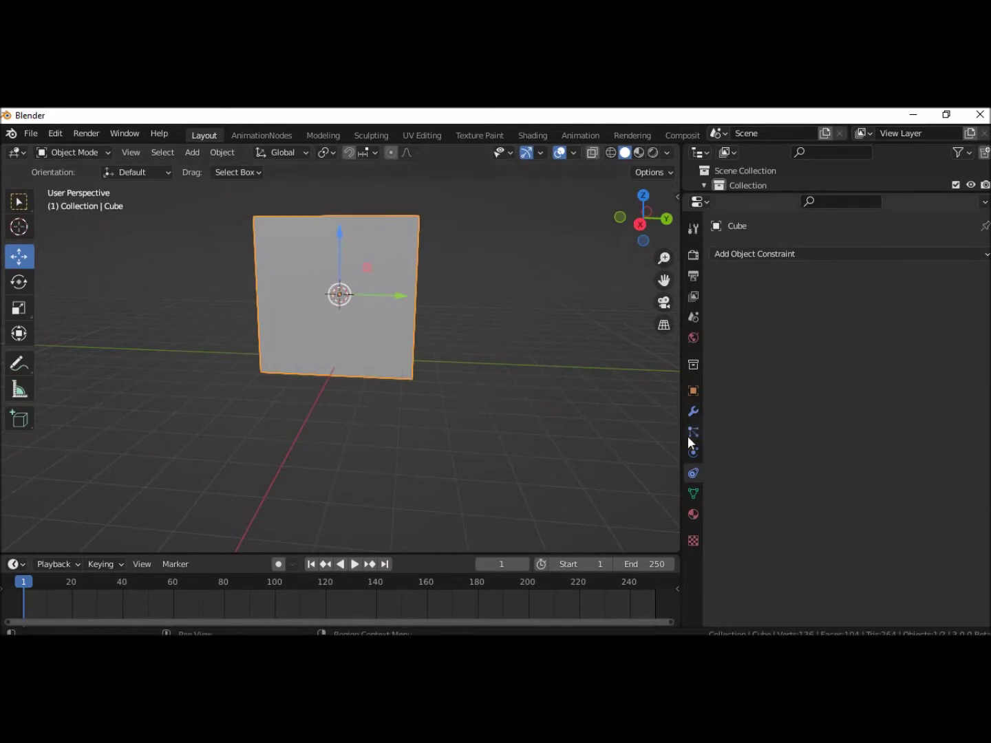
left_click(696, 413)
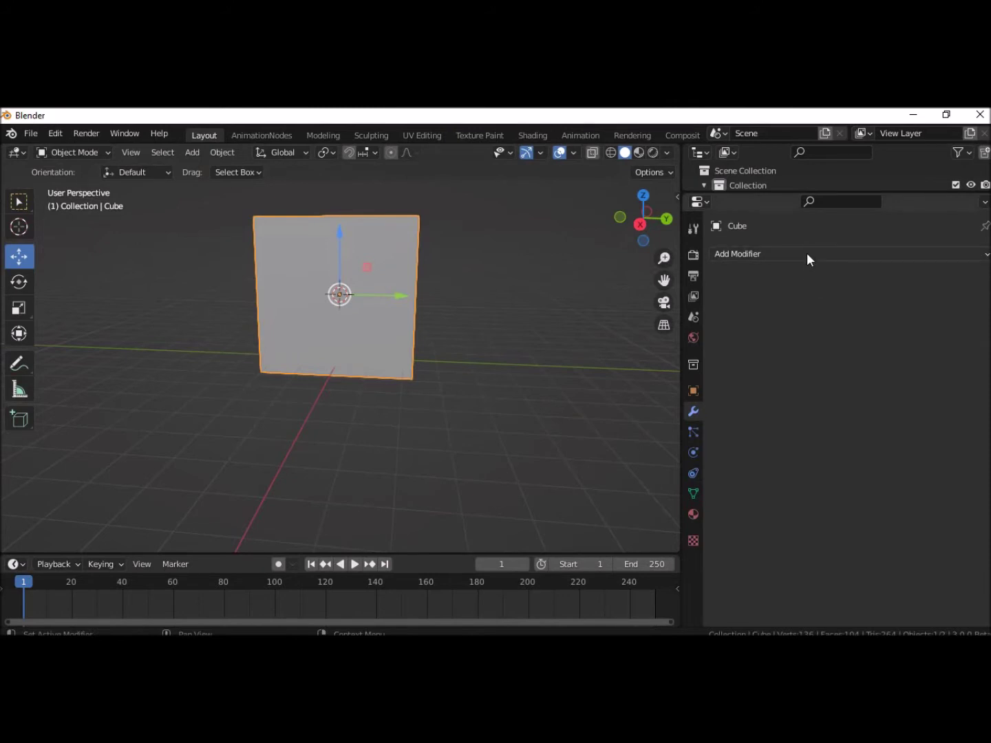
- Add a Wireframe modifier to the cube
left_click(806, 254)
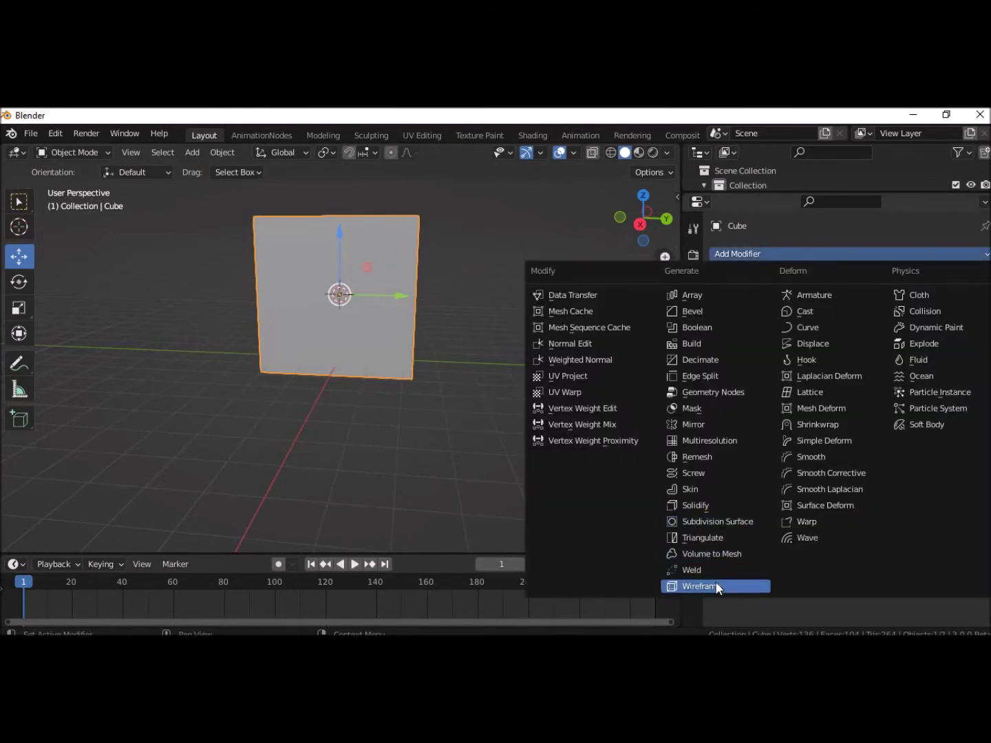
left_click(718, 586)
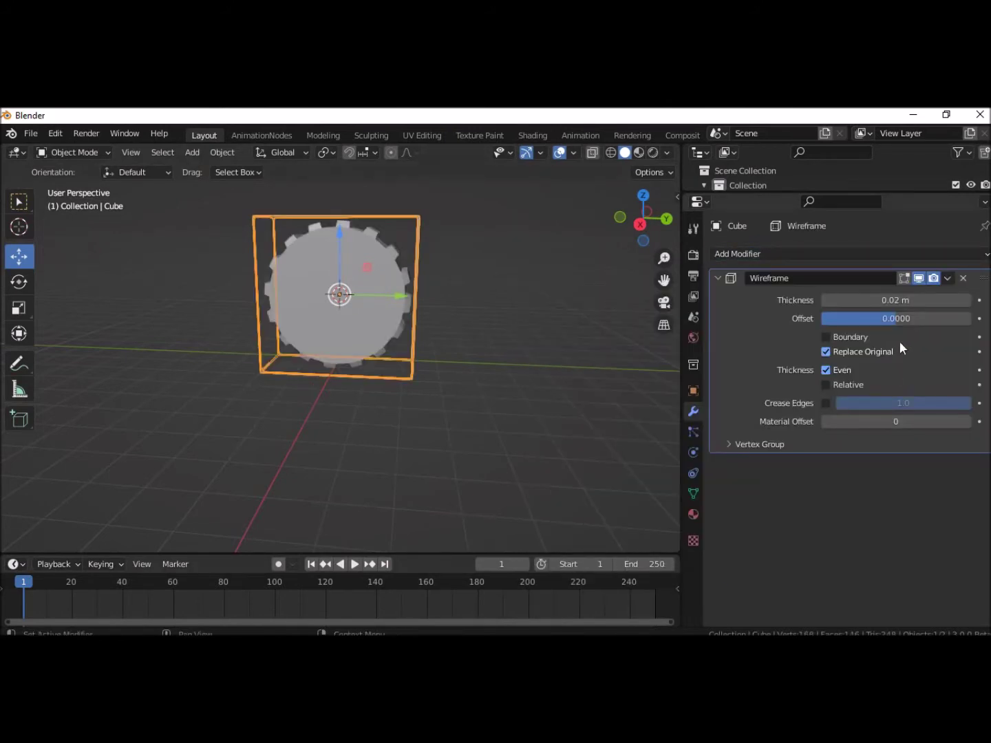
mouse_move(351, 458)
middle_mouse_down()
mouse_move(392, 442)
mouse_move(422, 466)
mouse_move(354, 475)
middle_mouse_up()
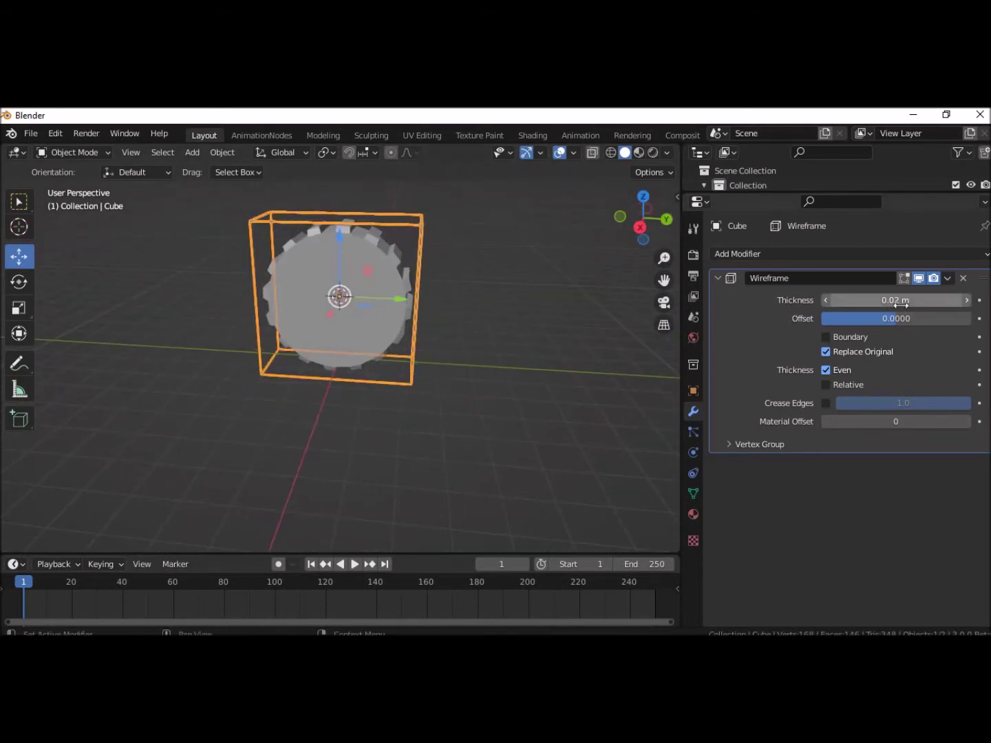
middle_click_drag(195, 502, 267, 482)
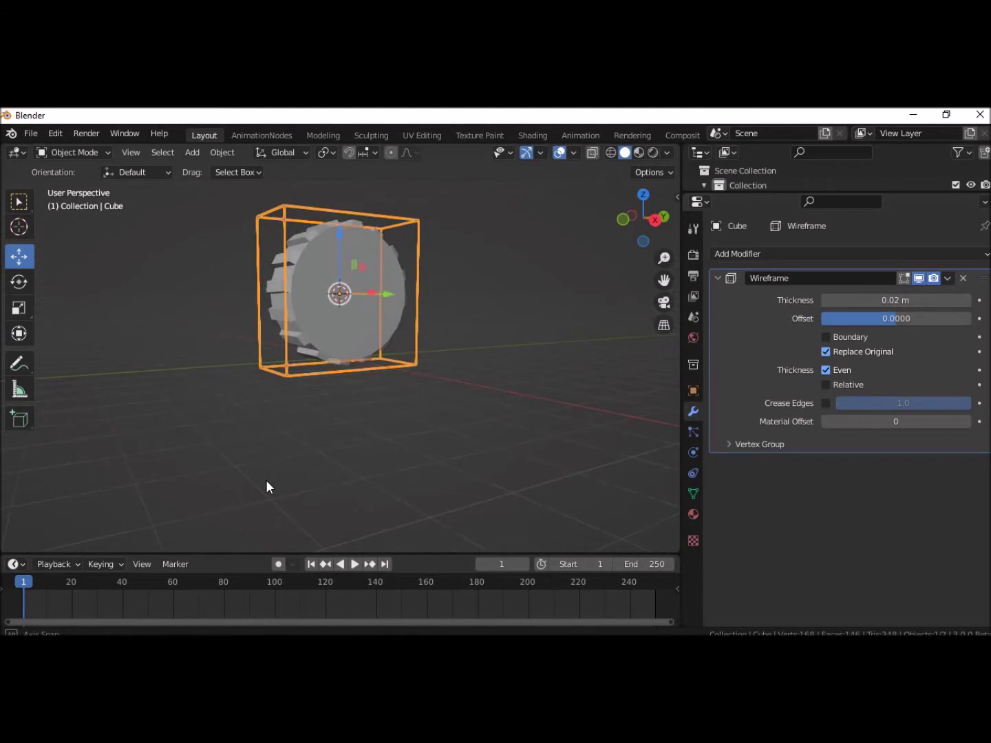
- Set the Wireframe thickness to 0.02 m, after first trying 0.1 m
left_click(860, 300)
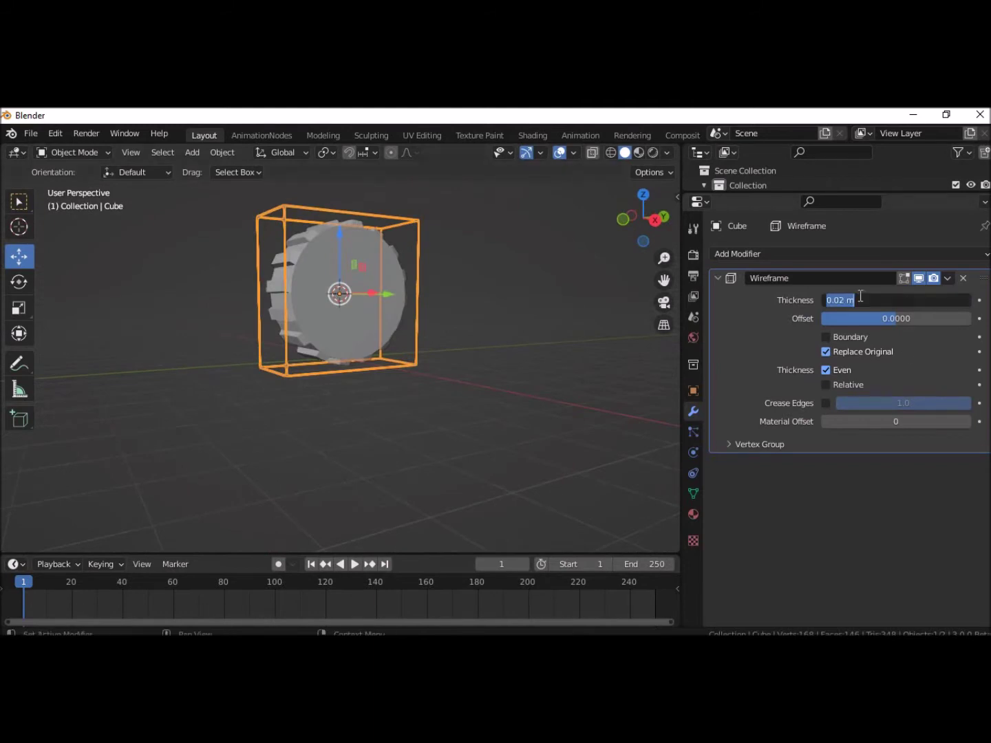
key("BackSpace")
type(".1")
key("Return")
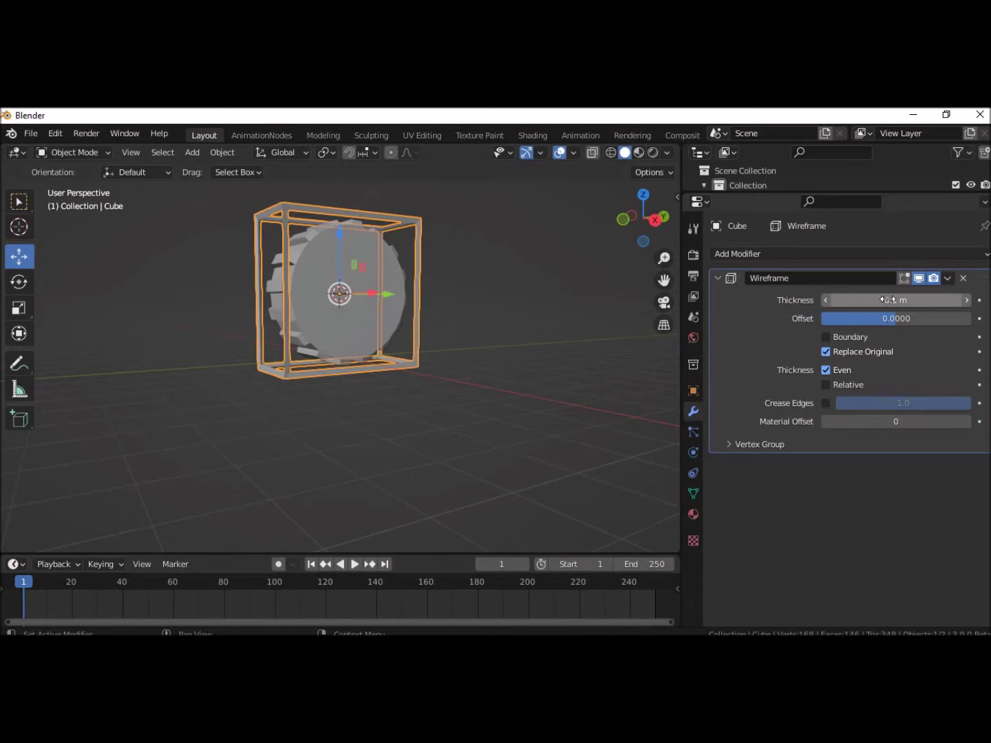
left_click(882, 298)
key("BackSpace")
type(".0")
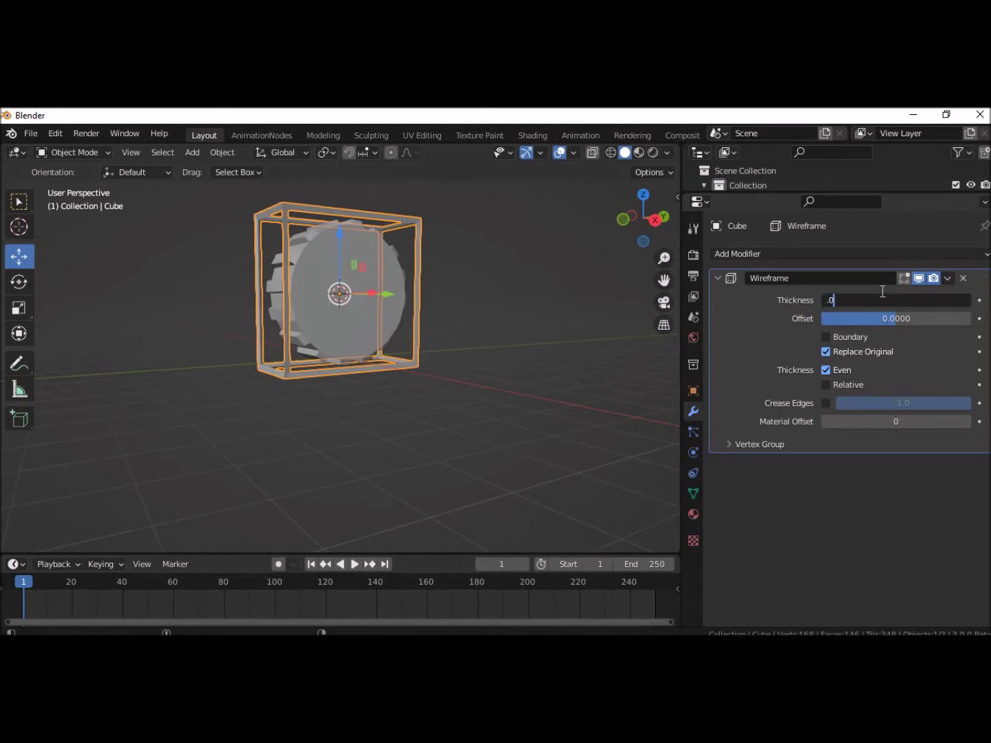
type("2")
key("Return")
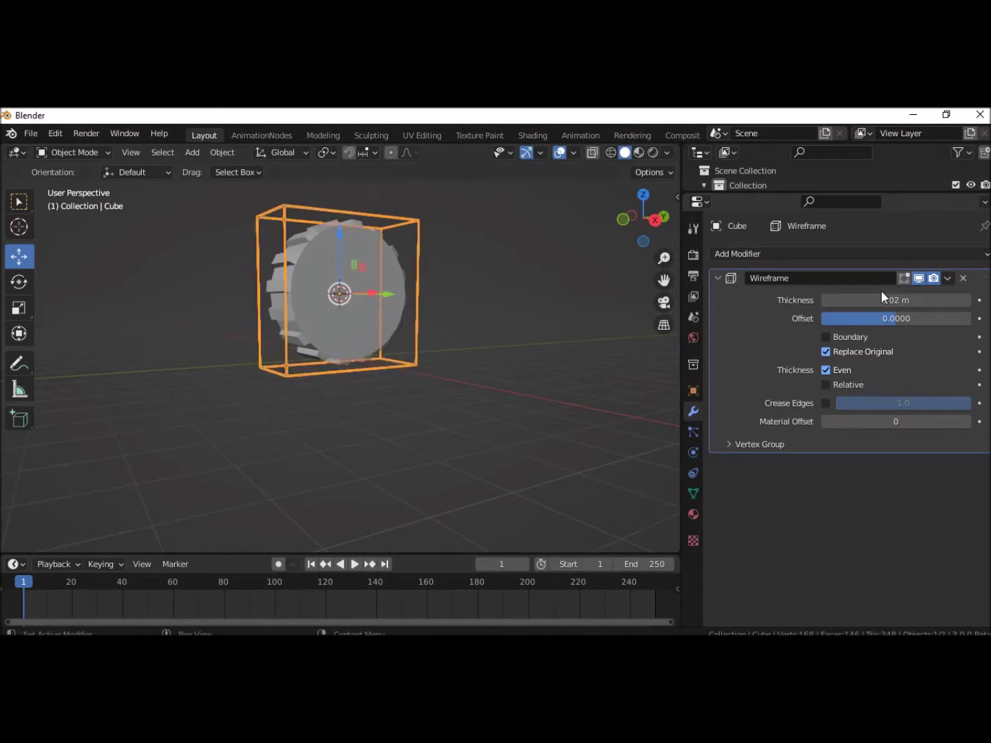
- Inspect the cage and gear from several angles, ending with the gear selected
left_click(450, 406)
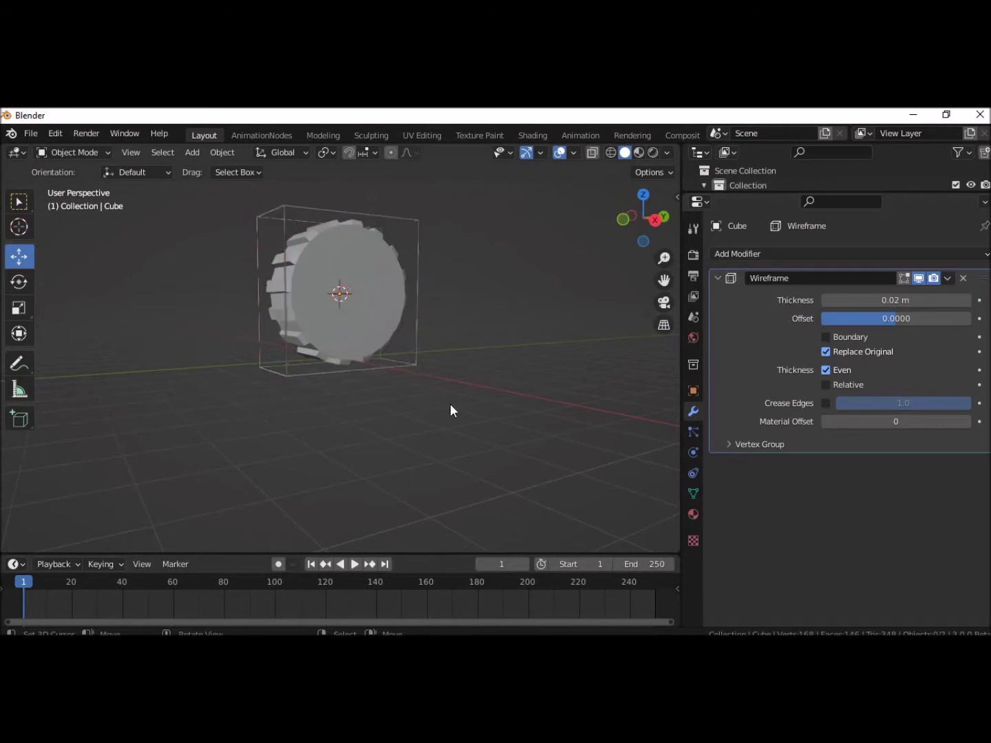
left_click(364, 309)
left_click(412, 369)
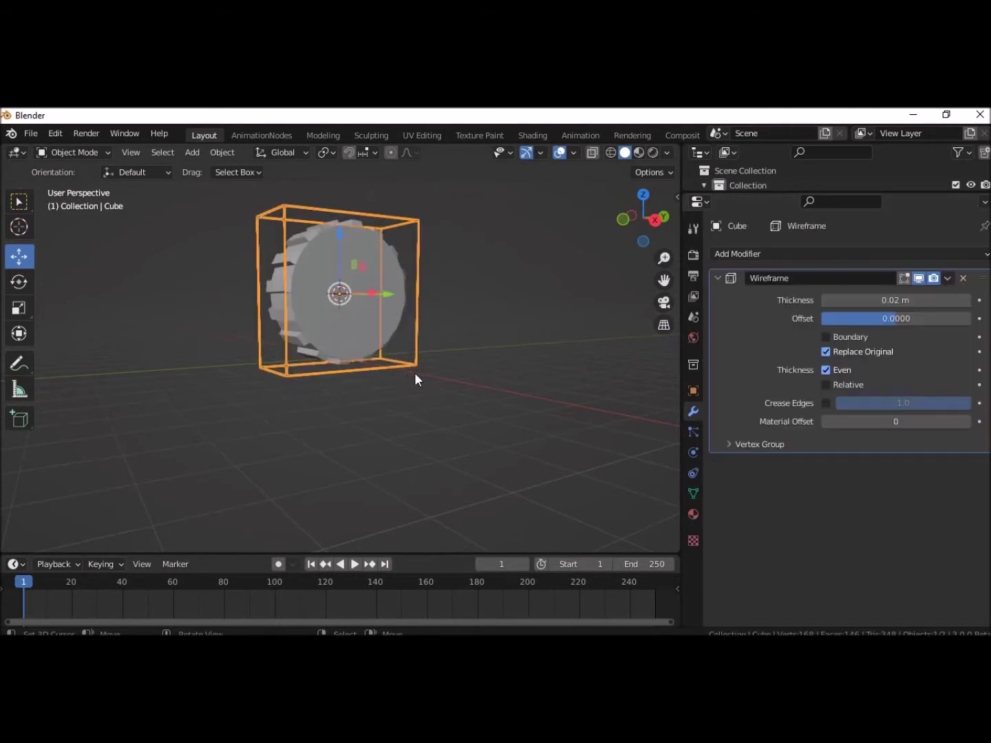
middle_click_drag(502, 455, 452, 513)
middle_click_drag(397, 534, 437, 183)
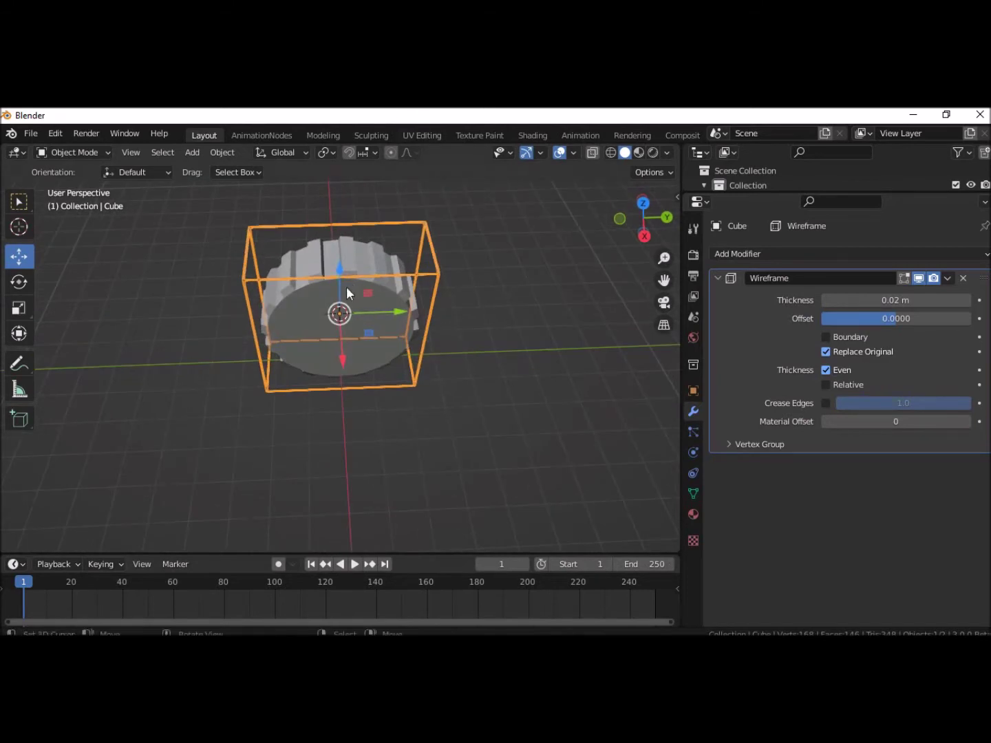
middle_click_drag(430, 390, 443, 328)
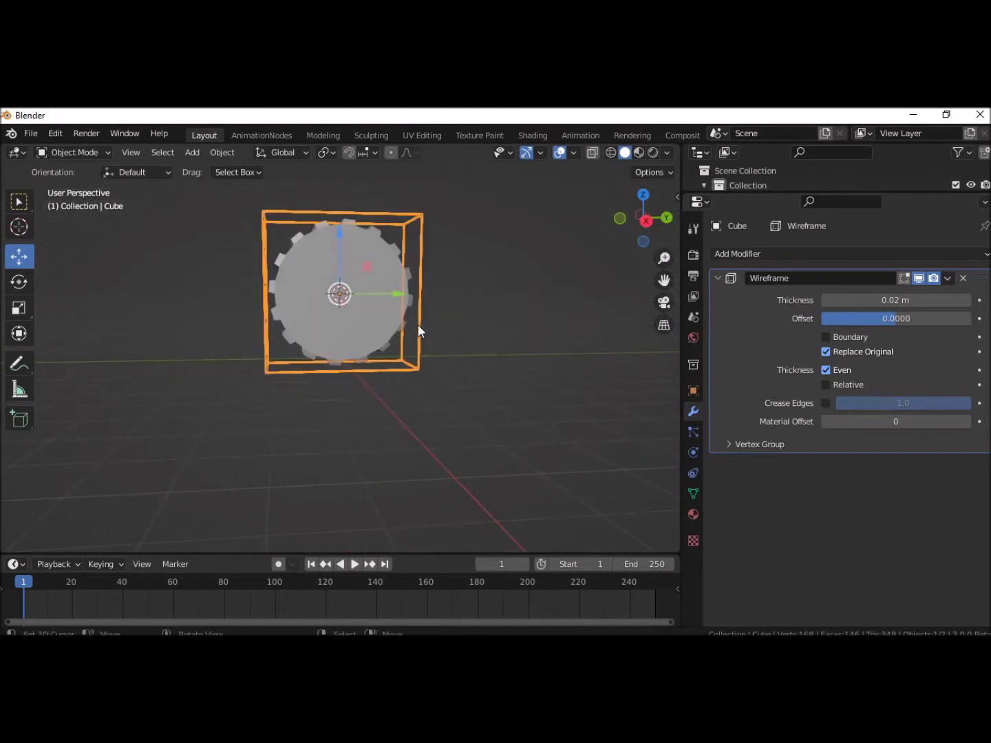
left_click(367, 314)
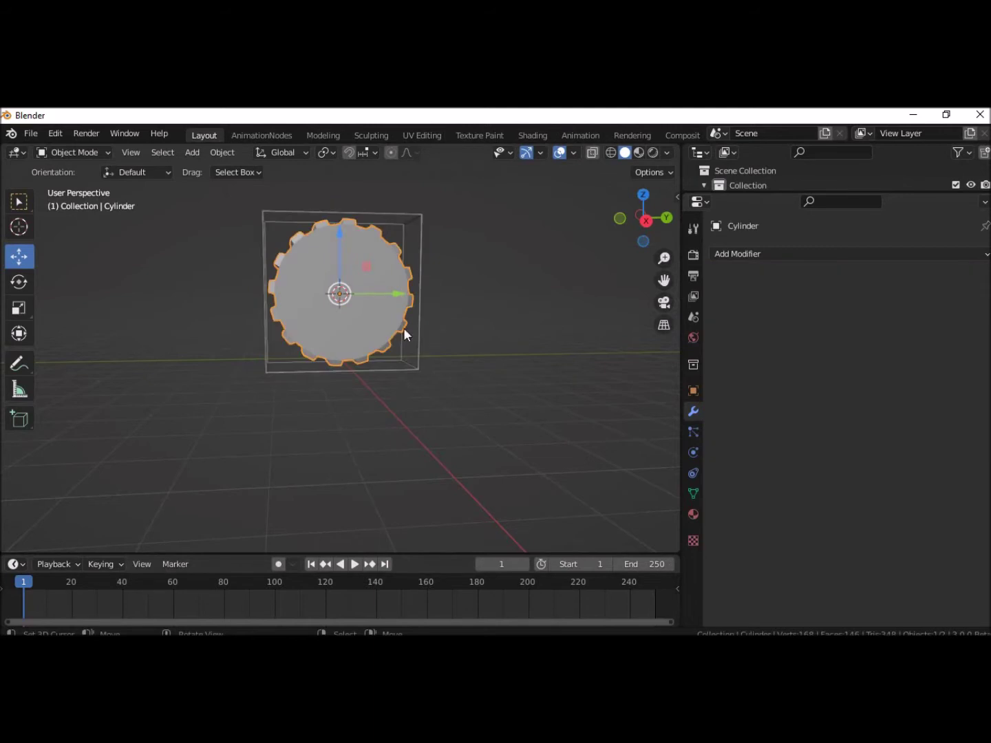
- Show the gear's transform values in the N sidebar, test an X rotation, and revert it
key("n")
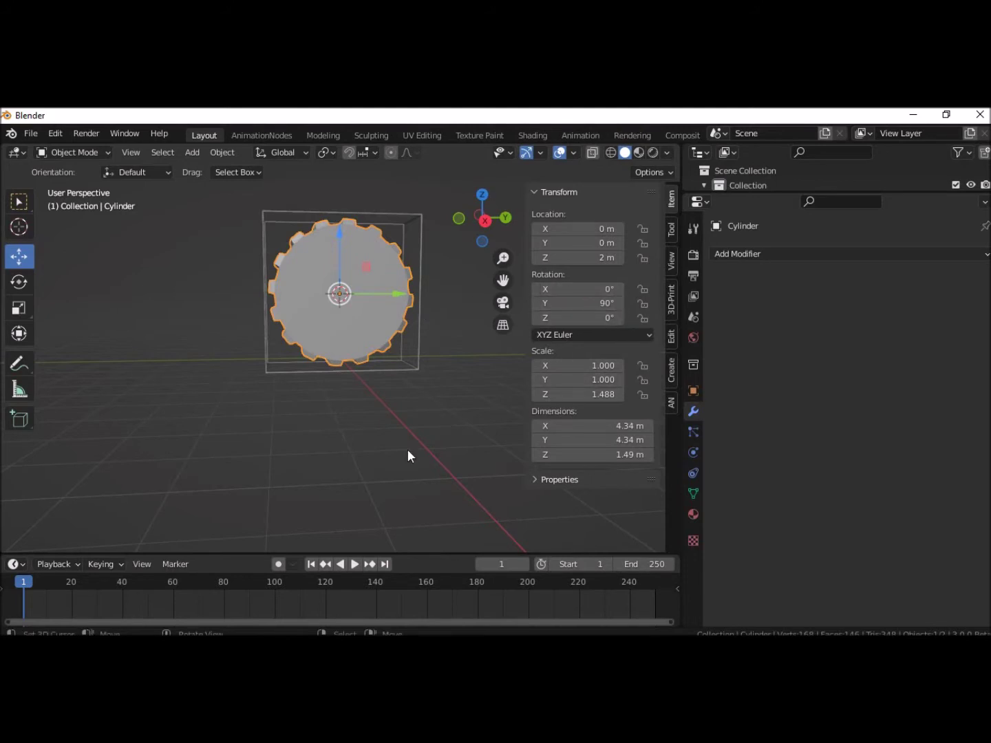
middle_click_drag(408, 450, 467, 487)
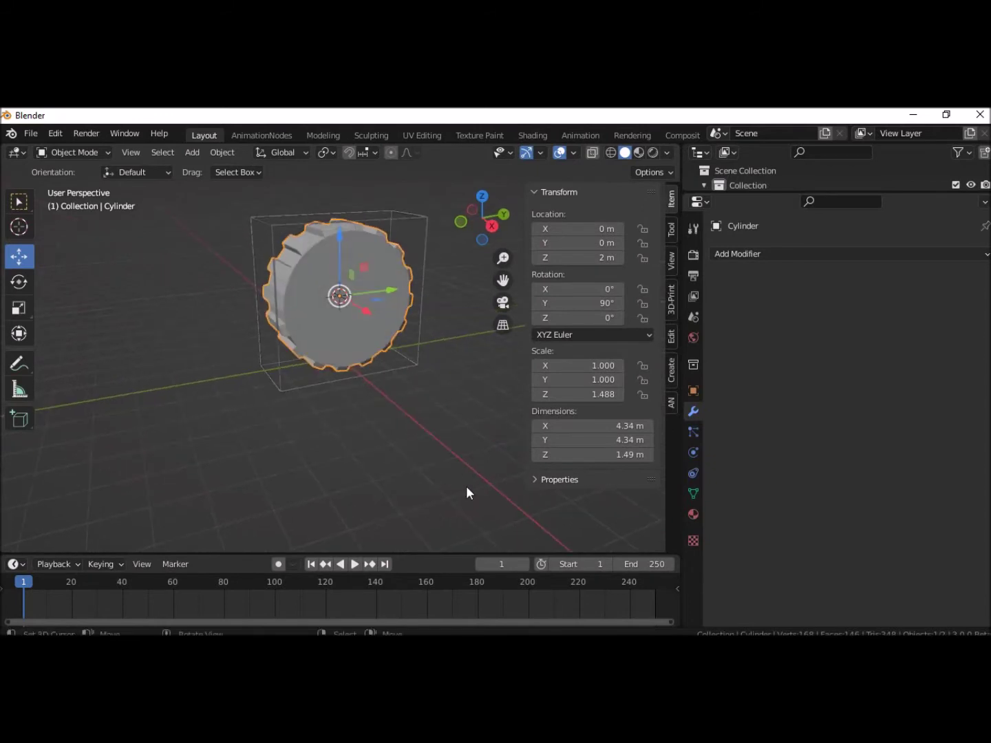
left_click_drag(579, 289, 626, 289)
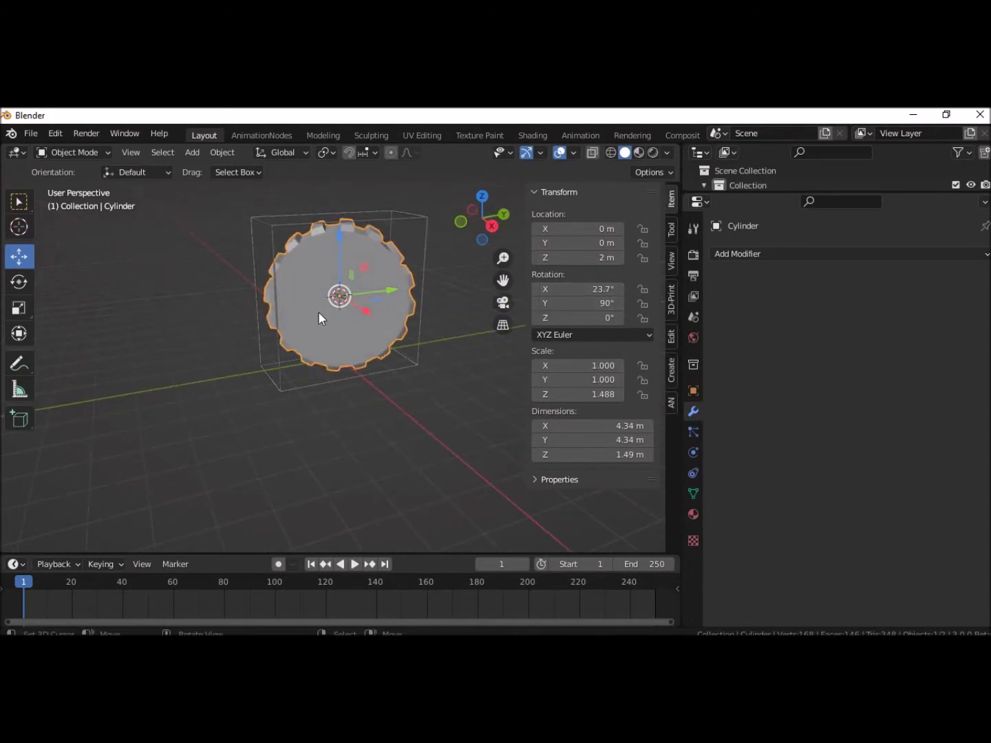
key("ctrl+z")
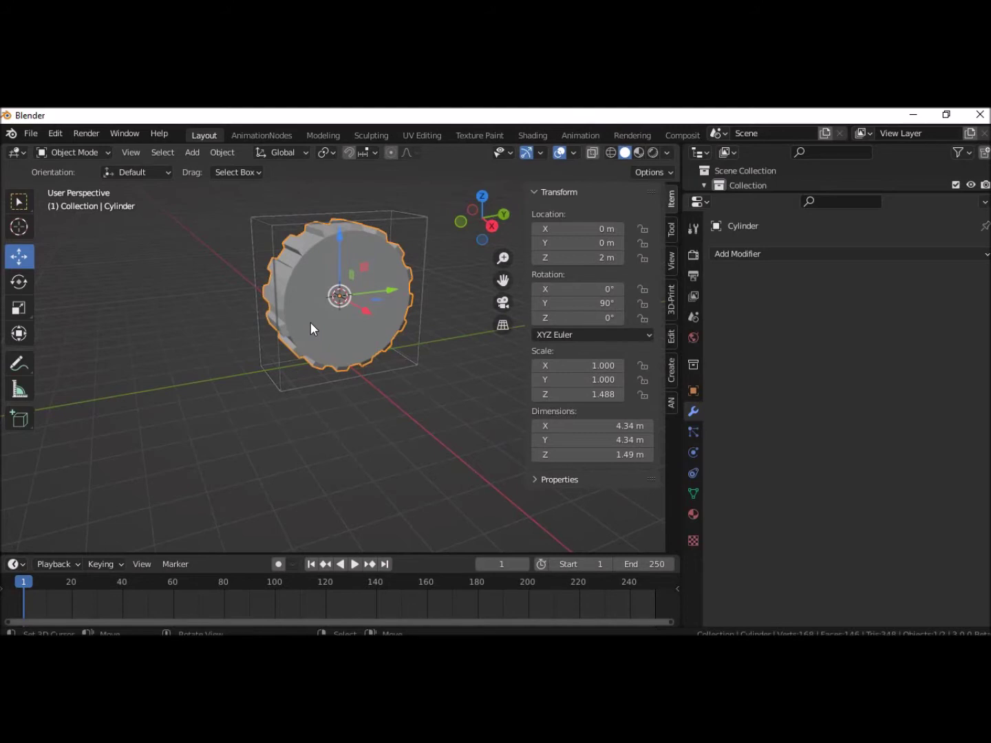
key("ctrl+a")
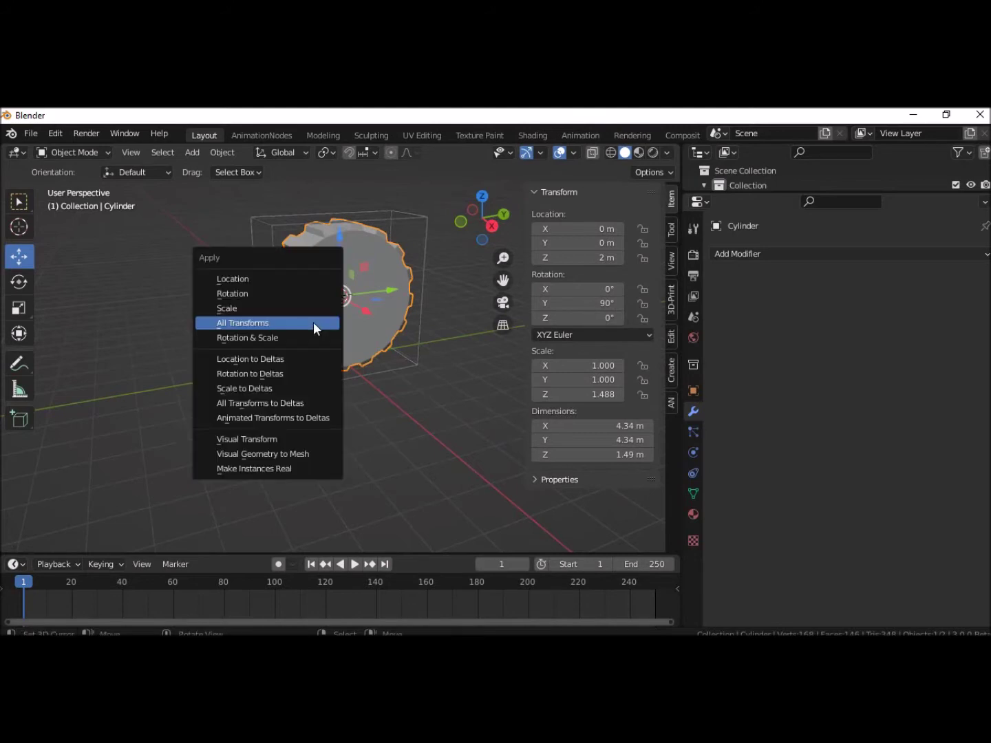
- Apply only the gear's rotation to its mesh, after undoing an All Transforms apply
left_click(313, 323)
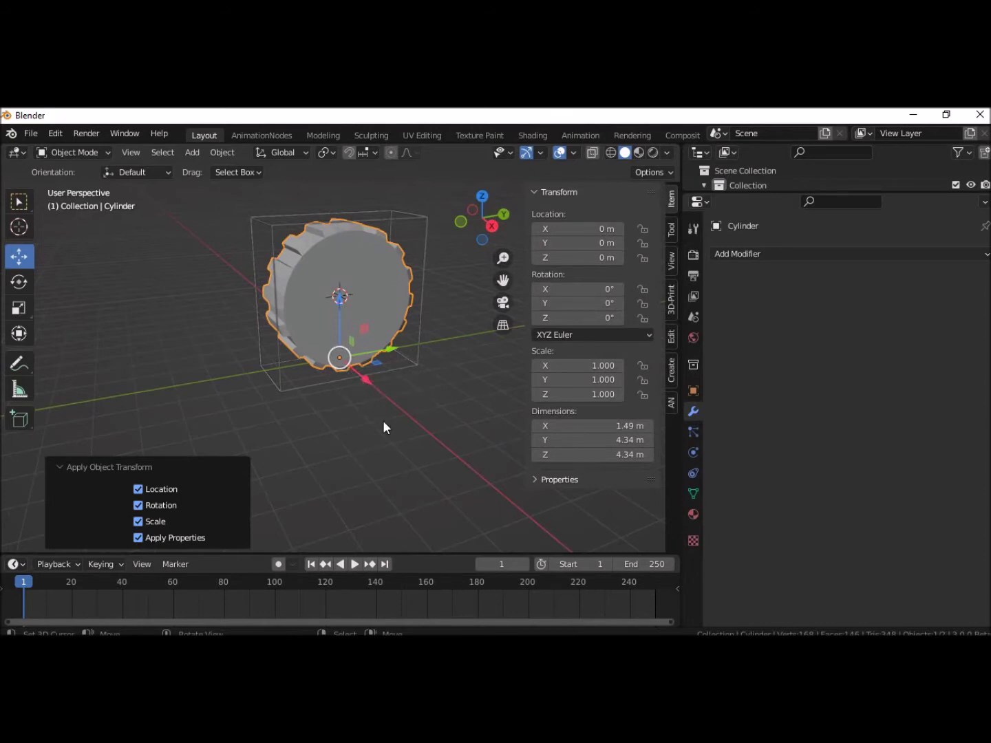
middle_click_drag(383, 419, 314, 412)
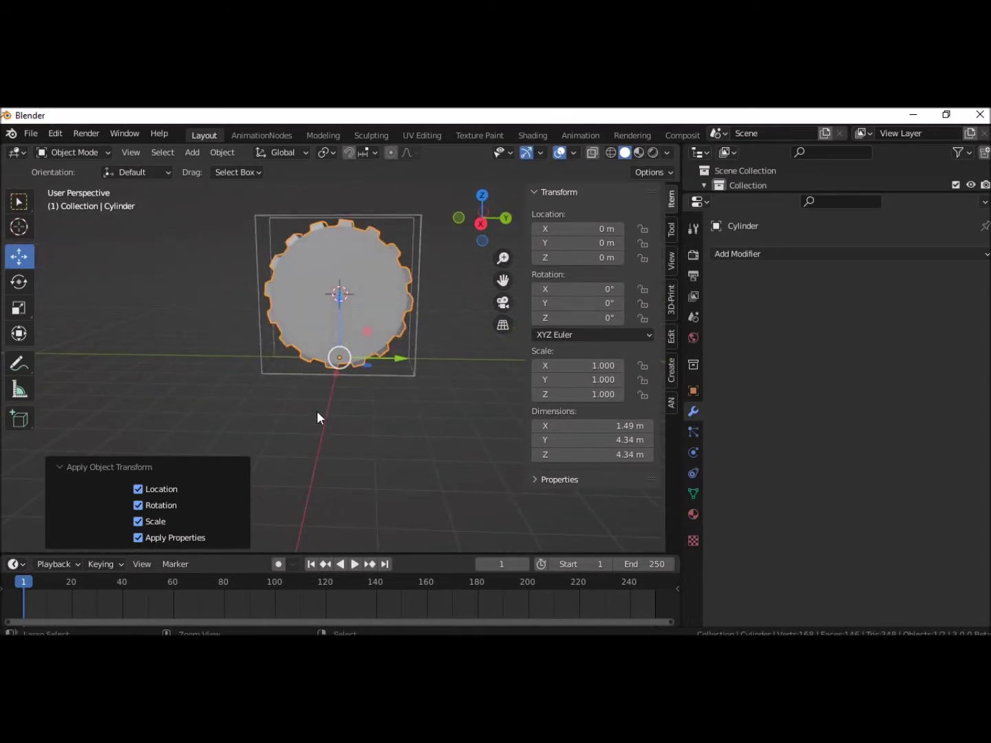
key("ctrl+z")
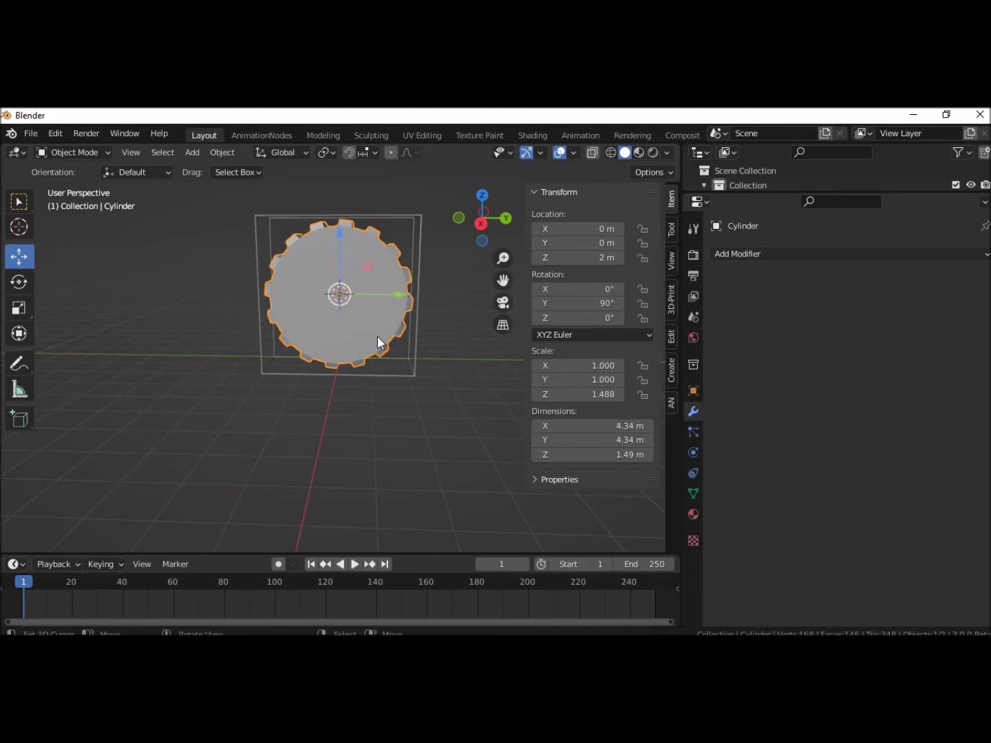
key("shift+a")
key("ctrl+a")
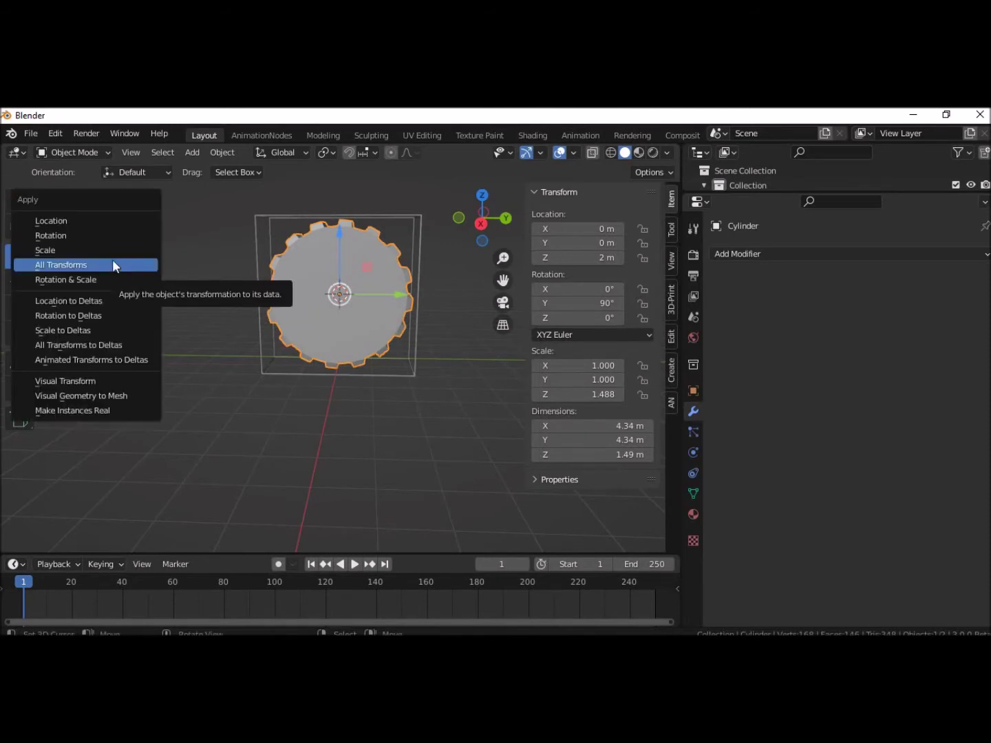
left_click(64, 237)
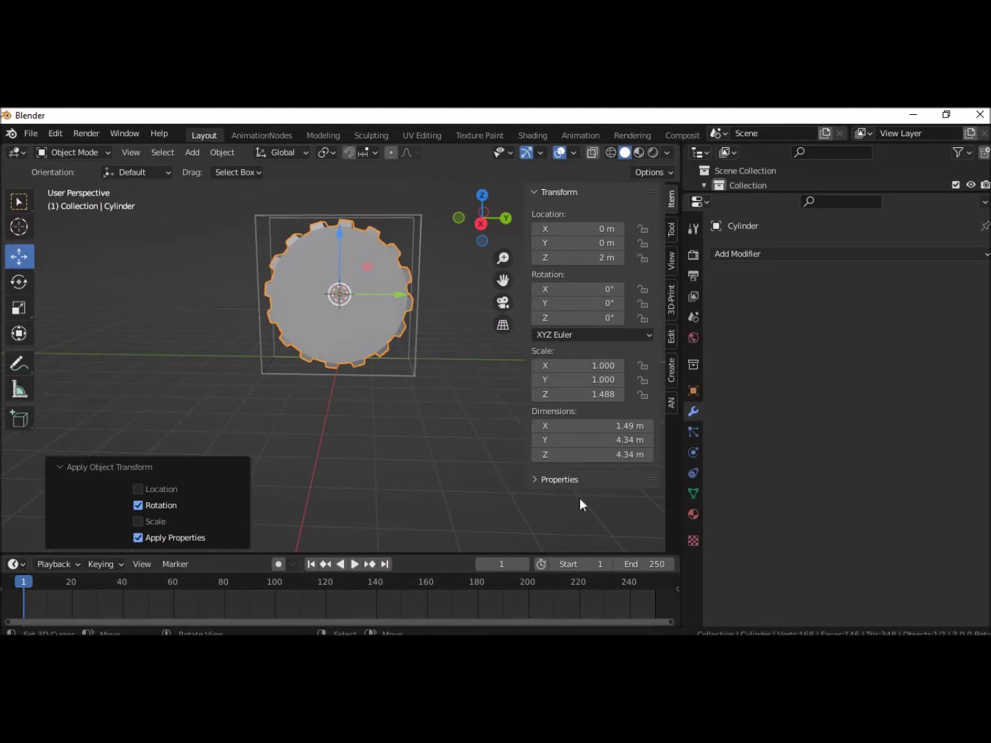
middle_click_drag(378, 548, 381, 545)
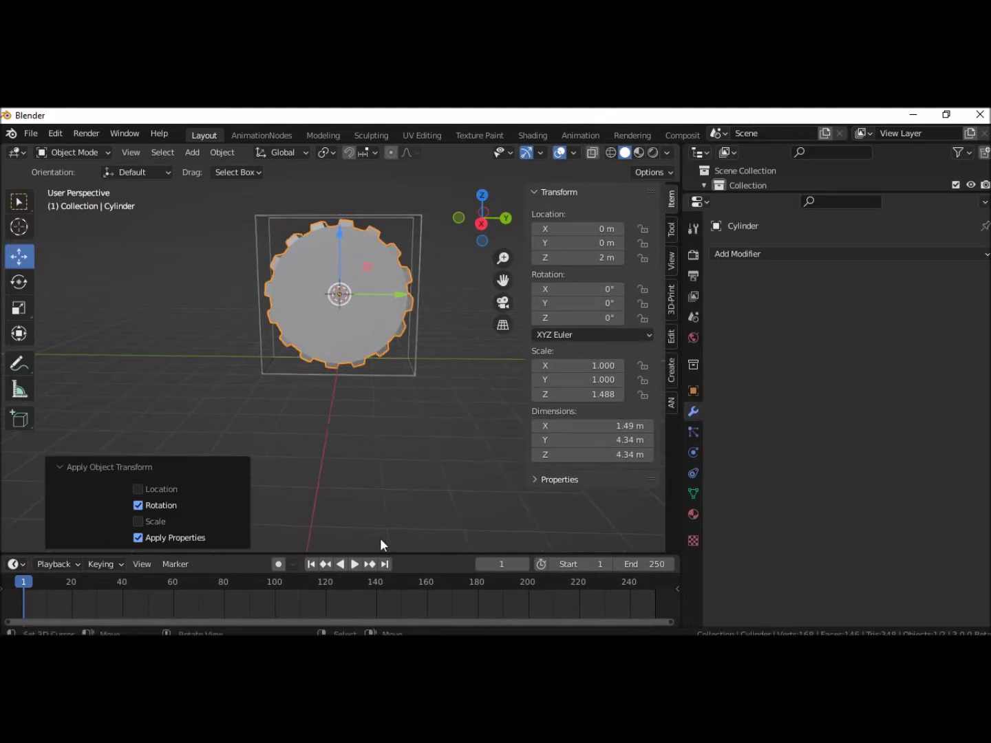
left_click(359, 335)
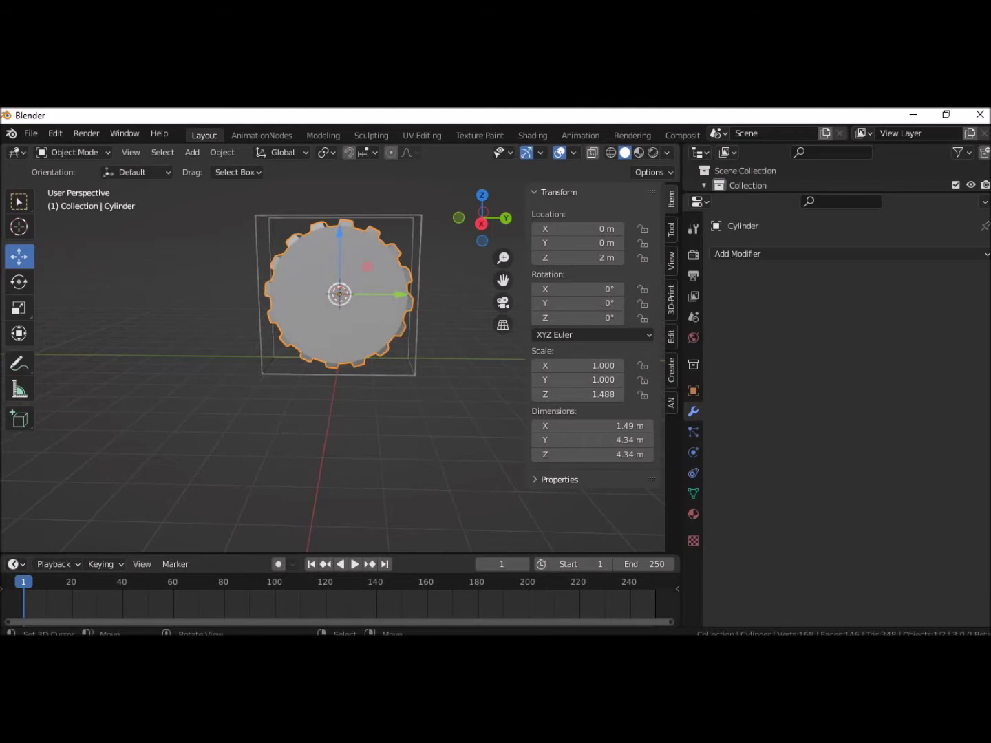
- Test an X rotation on the gear, undo it, and select the wireframe cube
key("r")
key("x")
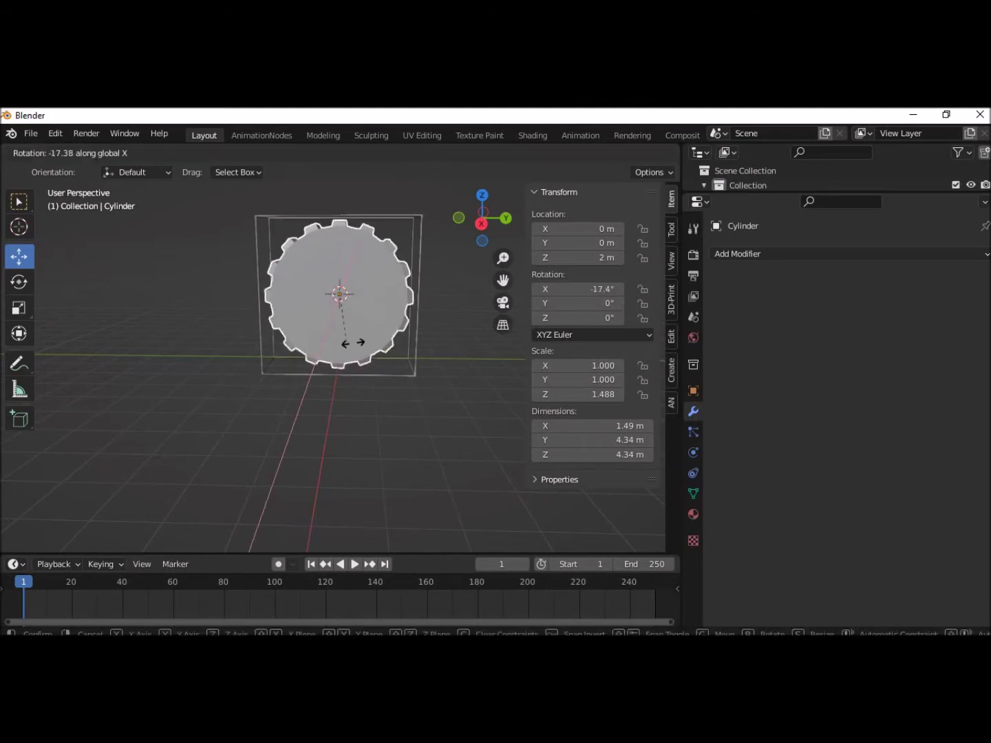
left_click(366, 333)
key("ctrl+z")
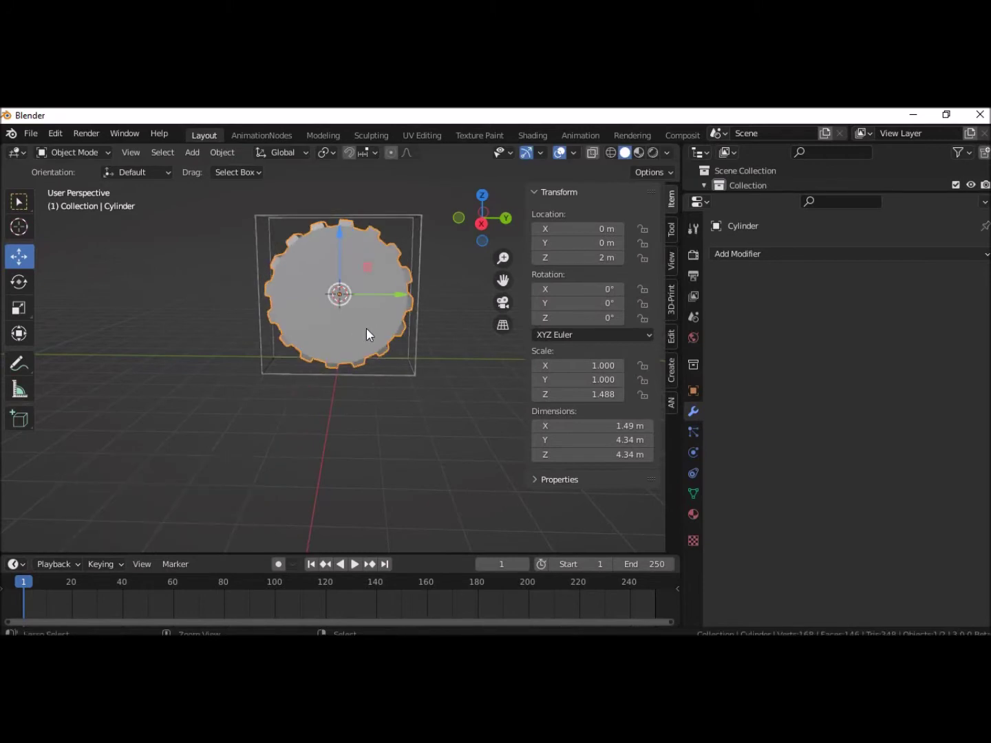
left_click(393, 375)
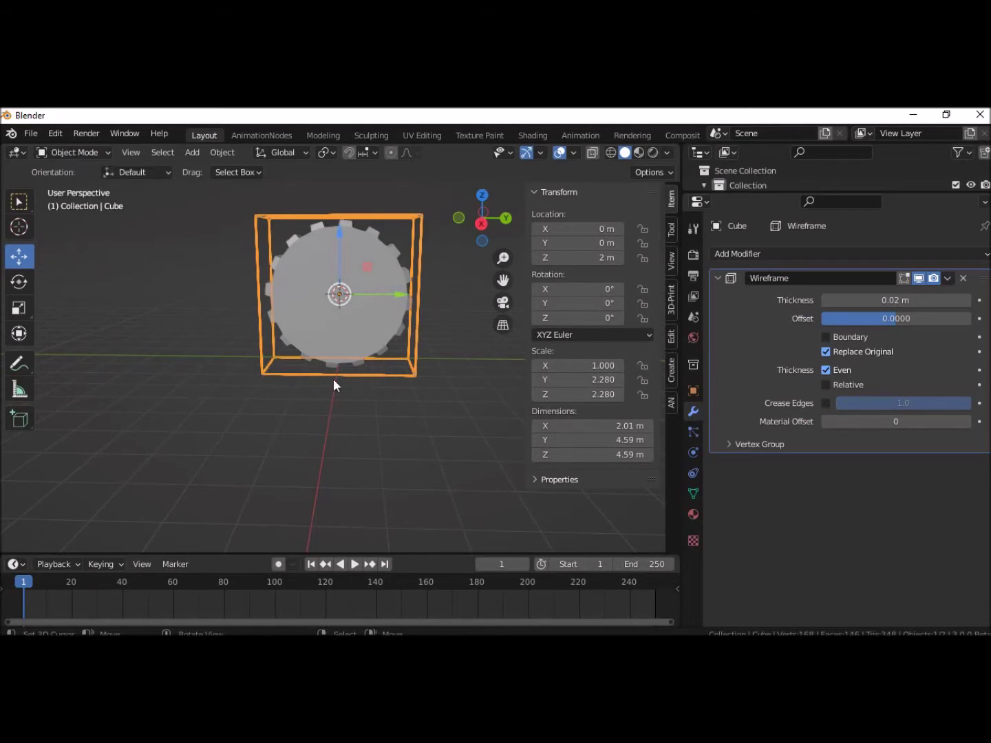
- Snap the 3D cursor to the cube's bottom face and move the cube's origin there
middle_click_drag(335, 408, 340, 380)
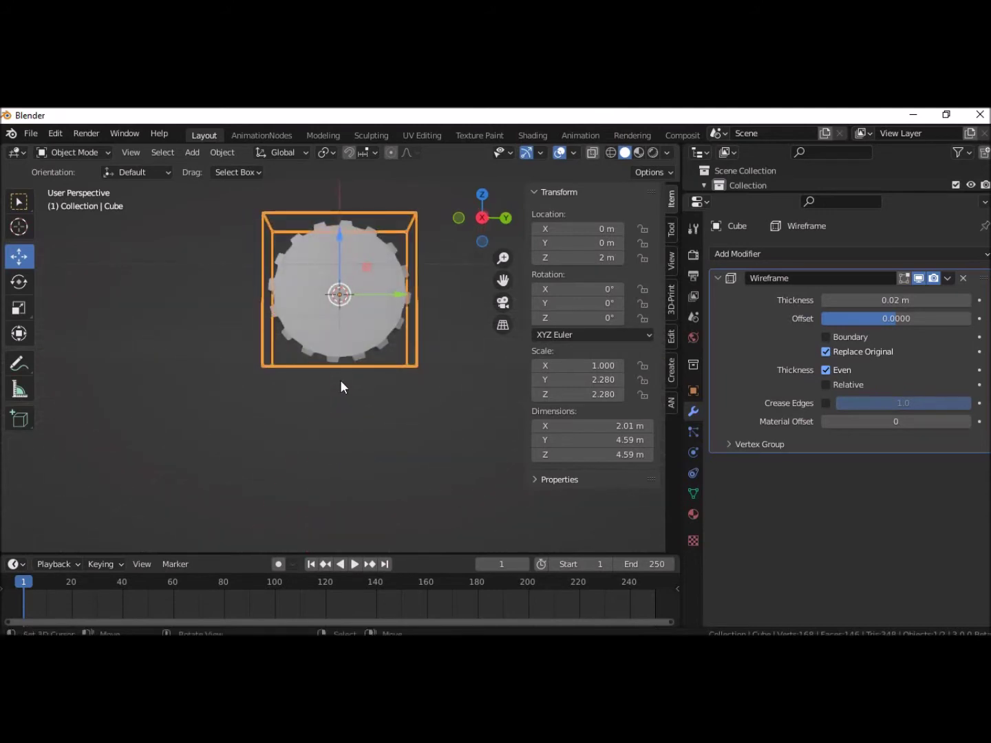
key("Tab")
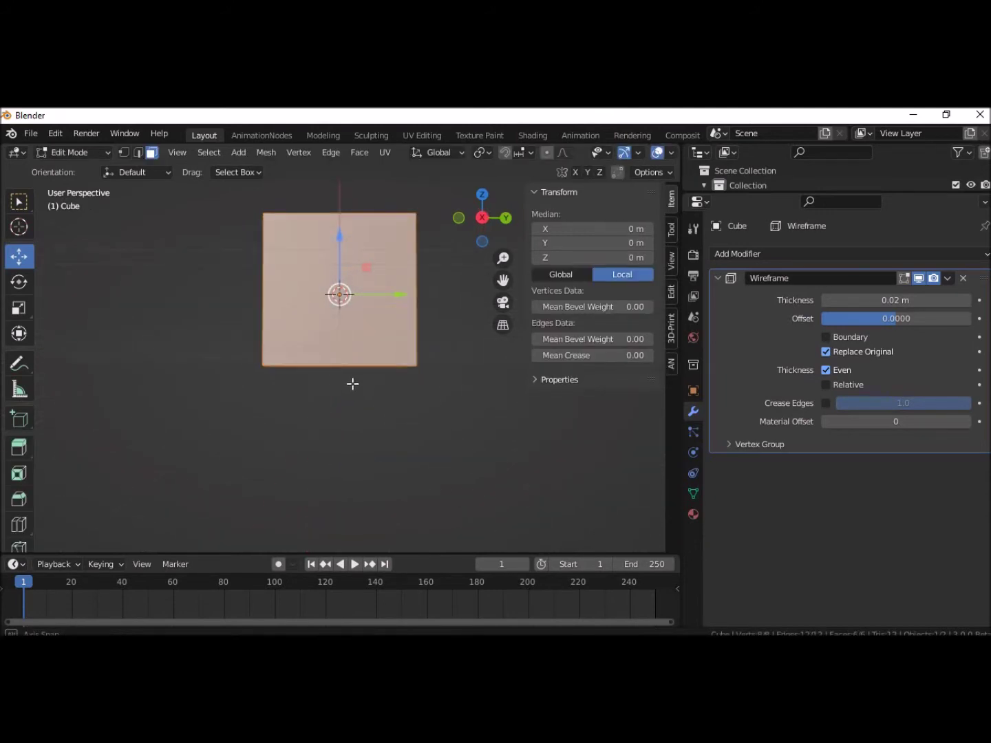
middle_click_drag(350, 385, 350, 362)
left_click(349, 361)
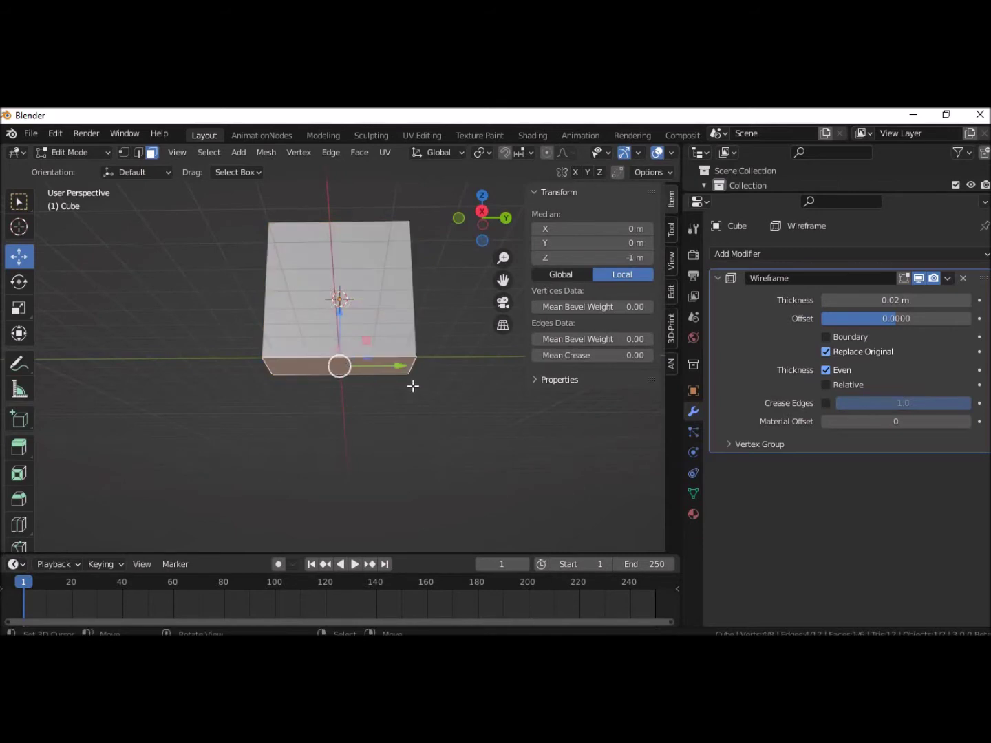
left_click(75, 152)
key("shift+s")
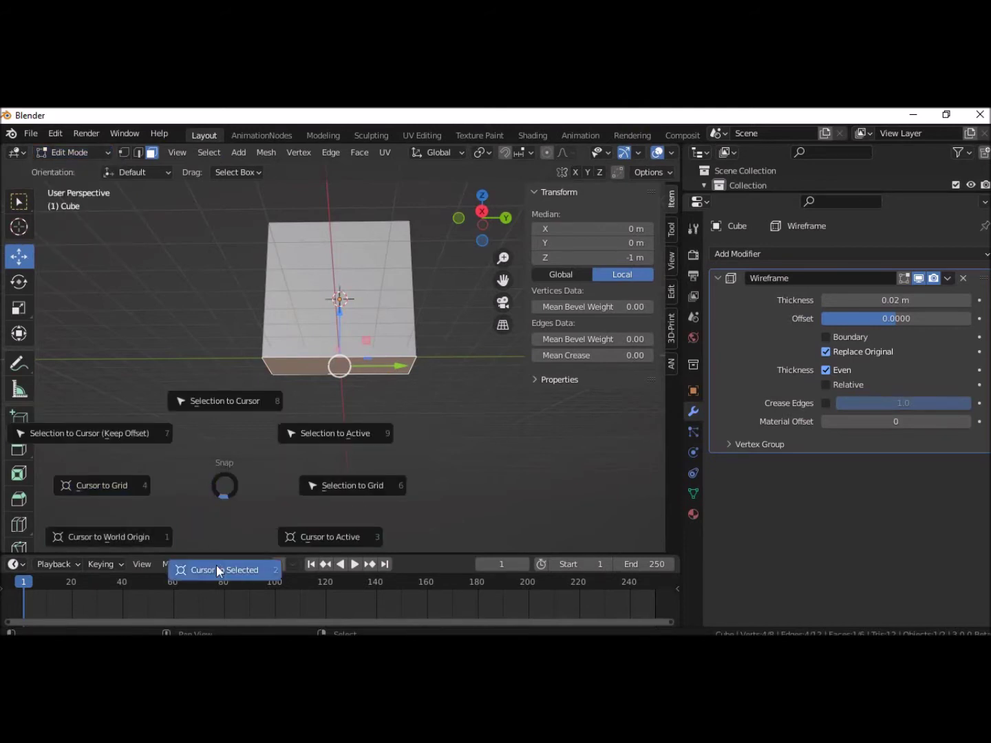
left_click(216, 570)
left_click(75, 152)
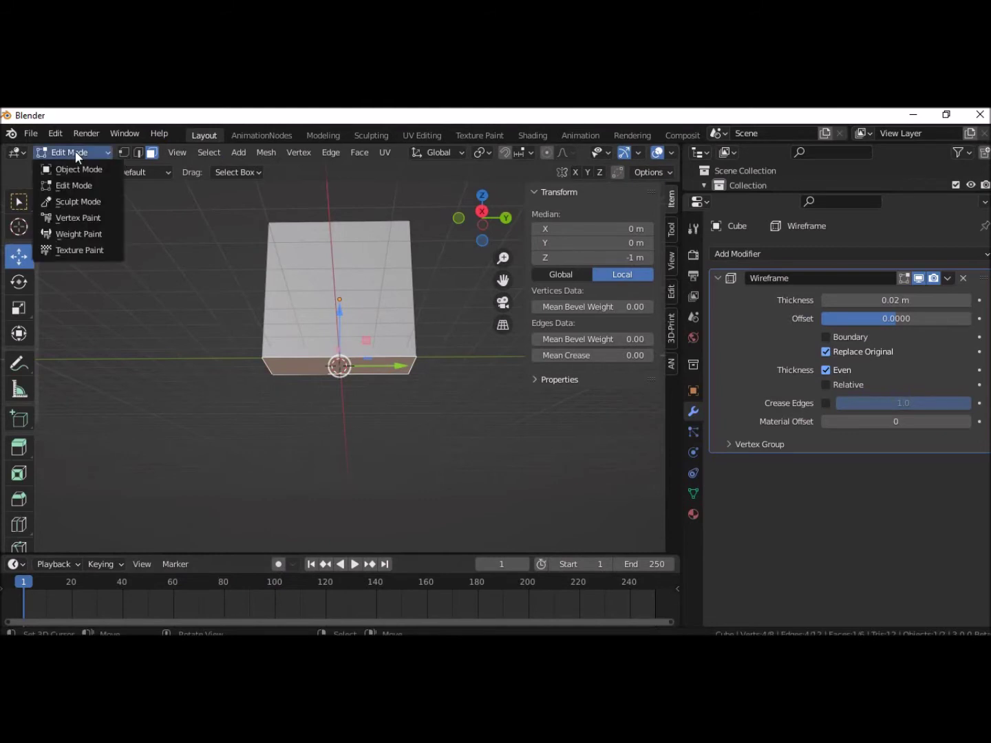
left_click(77, 168)
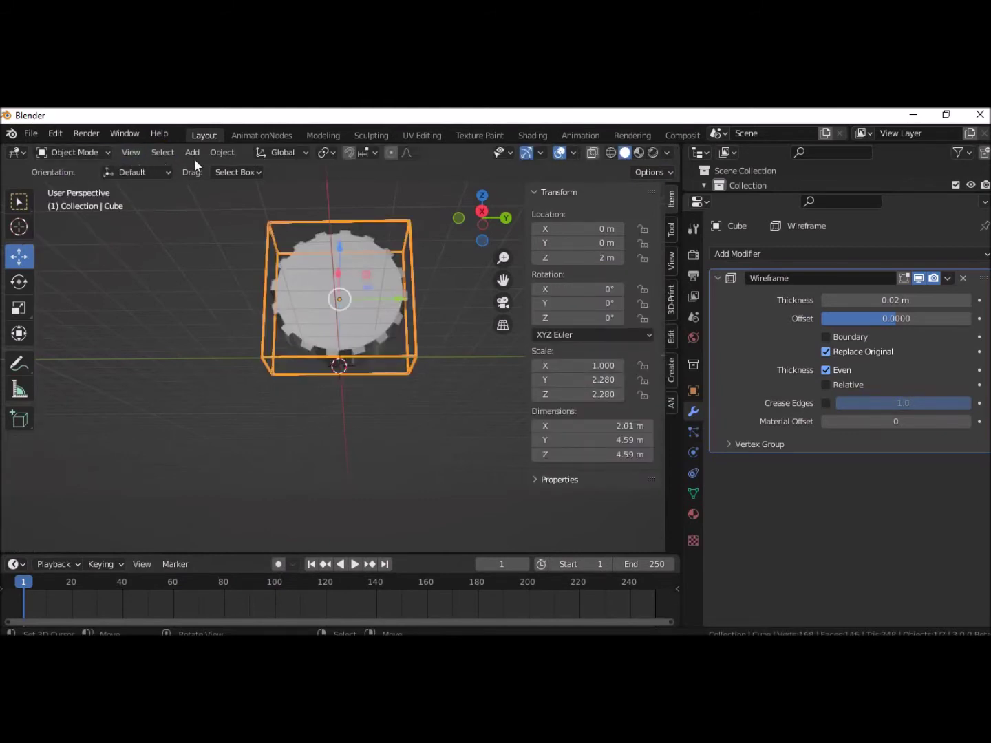
left_click(235, 153)
mouse_move(247, 185)
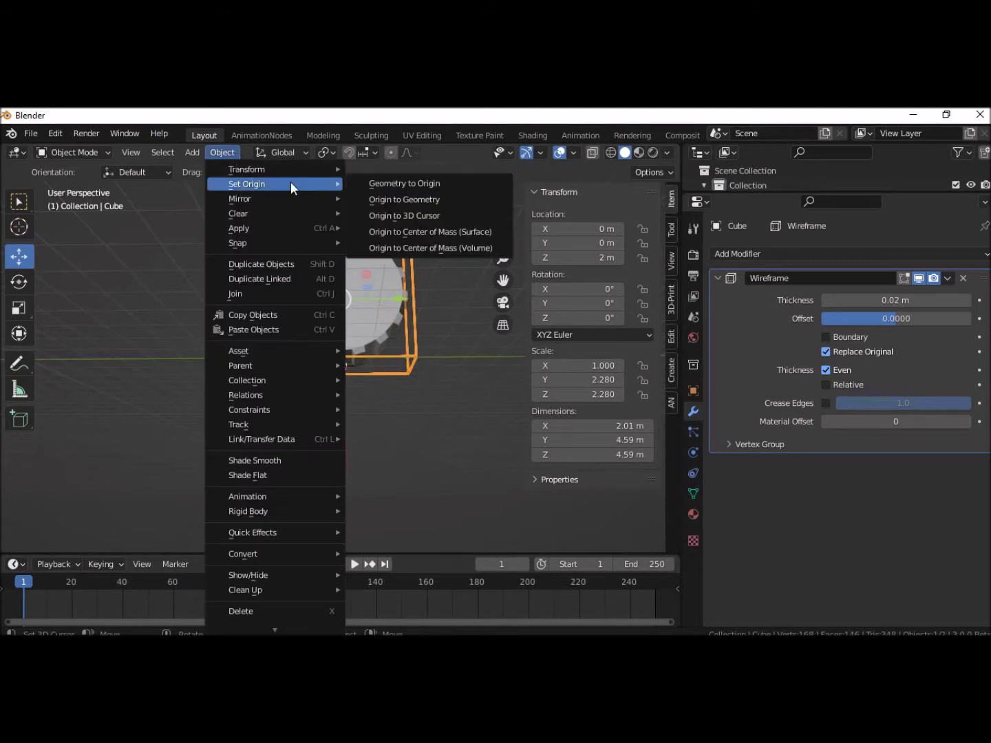
left_click(382, 212)
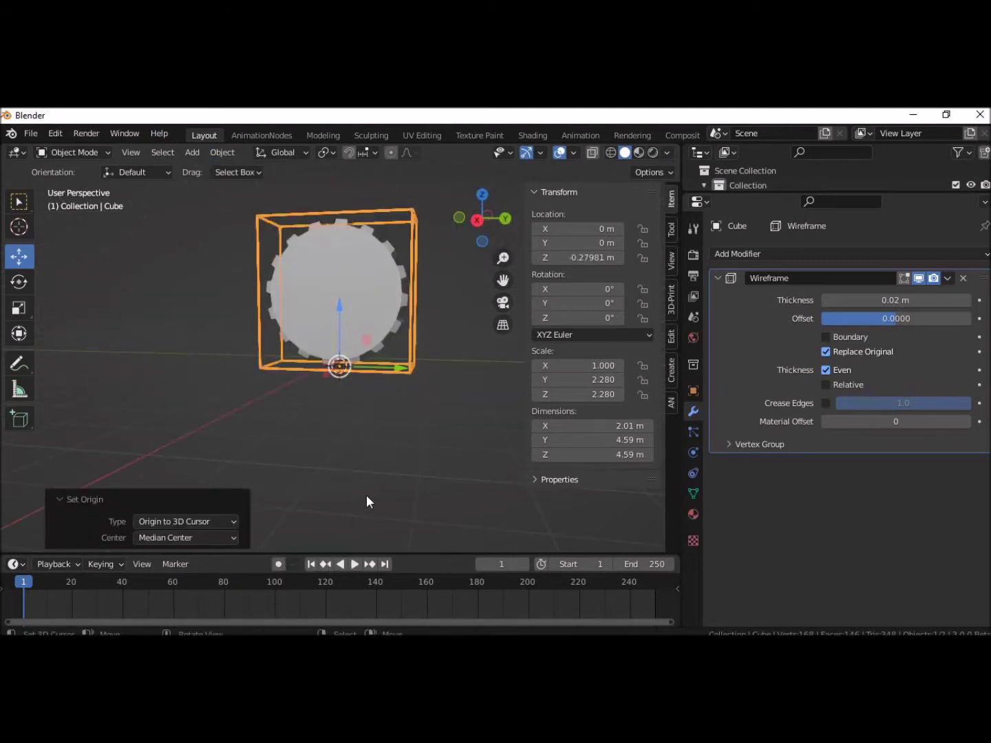
- Test-slide the cage along Y and undo, then show the gear Cylinder's object constraint settings
left_click(372, 288)
mouse_move(416, 385)
middle_mouse_down()
mouse_move(274, 364)
mouse_move(310, 361)
middle_mouse_up()
left_click(381, 385)
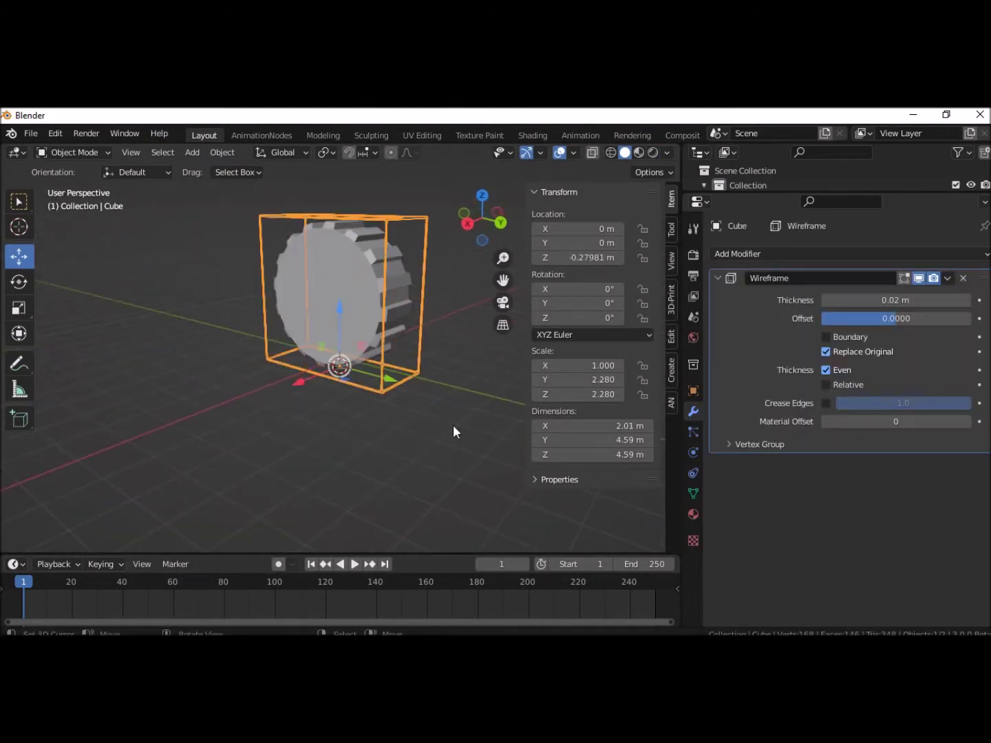
middle_click_drag(346, 444, 458, 457)
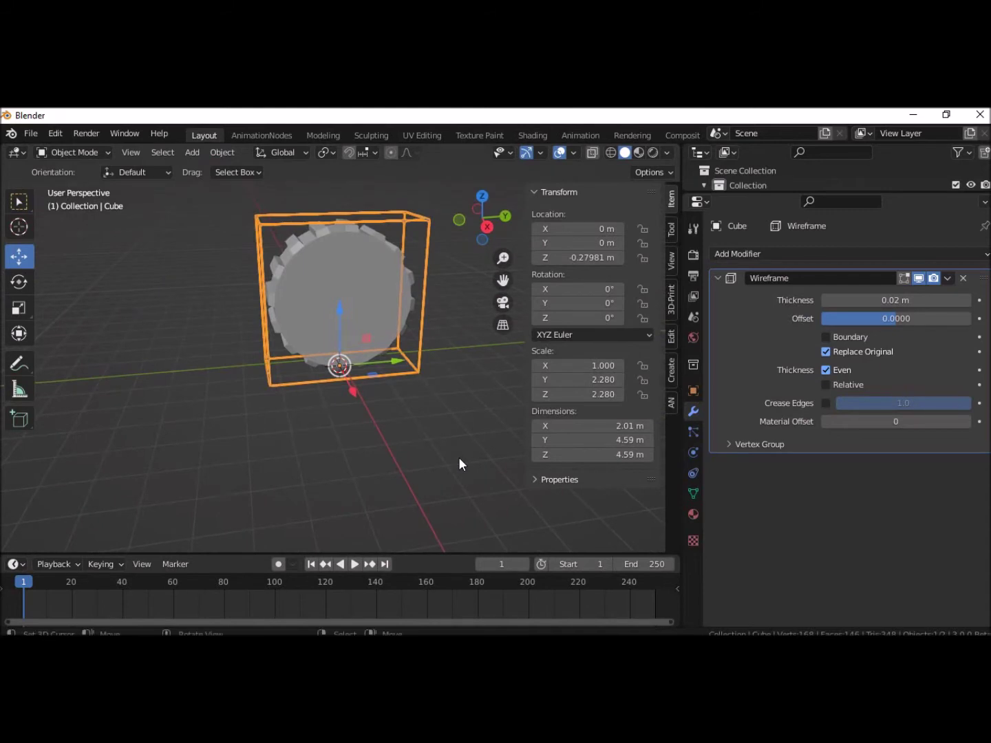
left_click(355, 238)
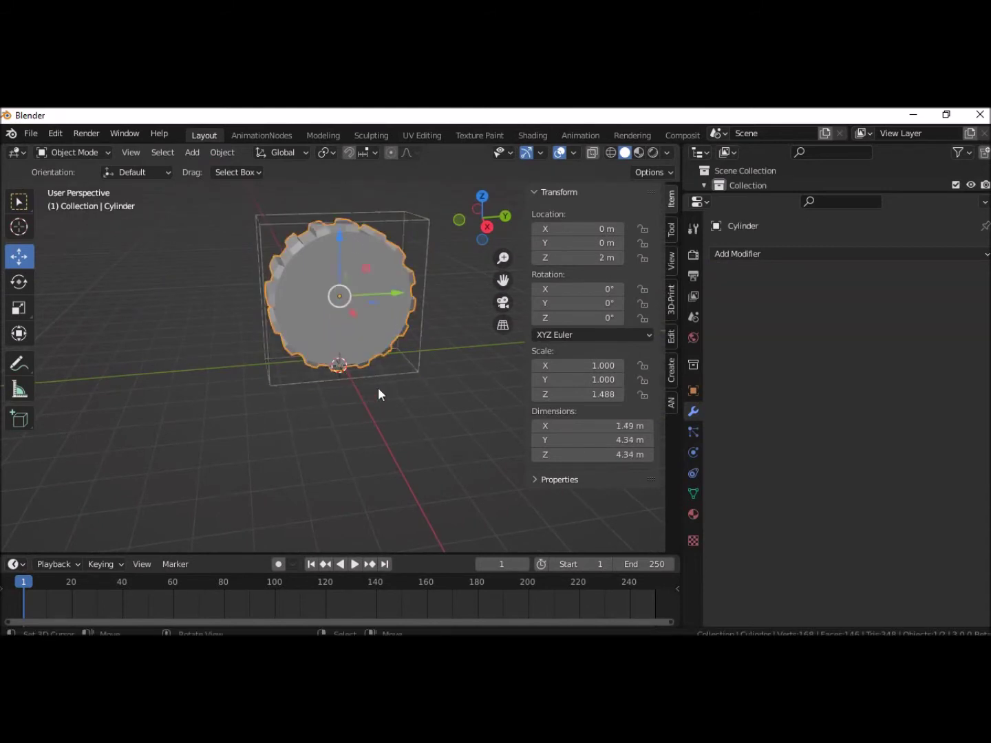
left_click(378, 386)
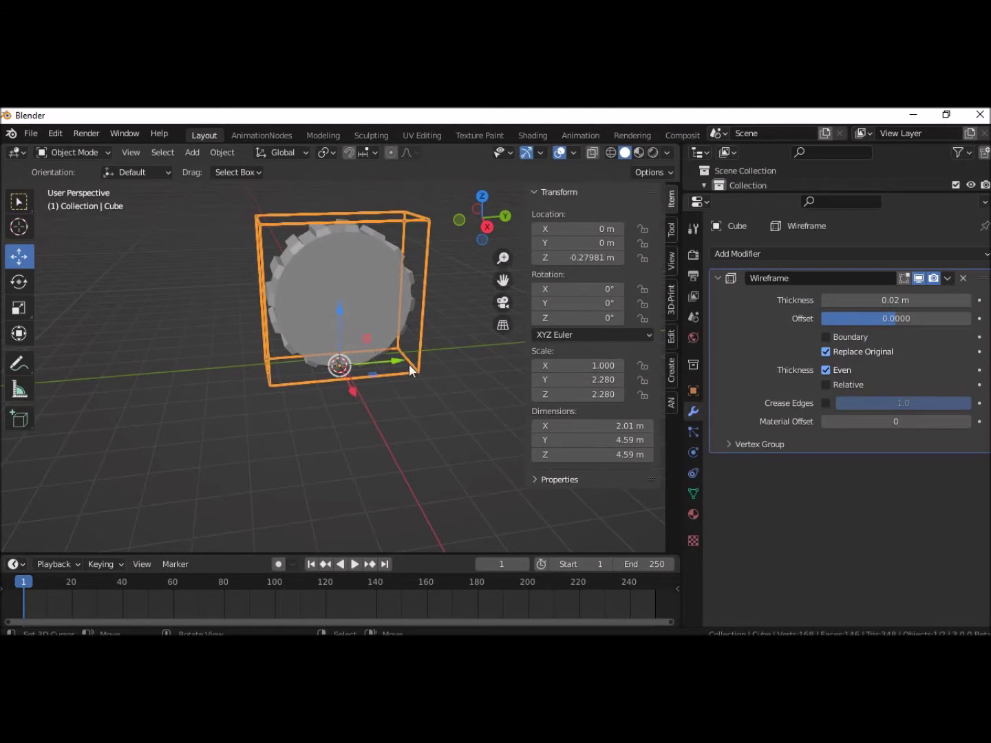
left_click_drag(410, 363, 493, 366)
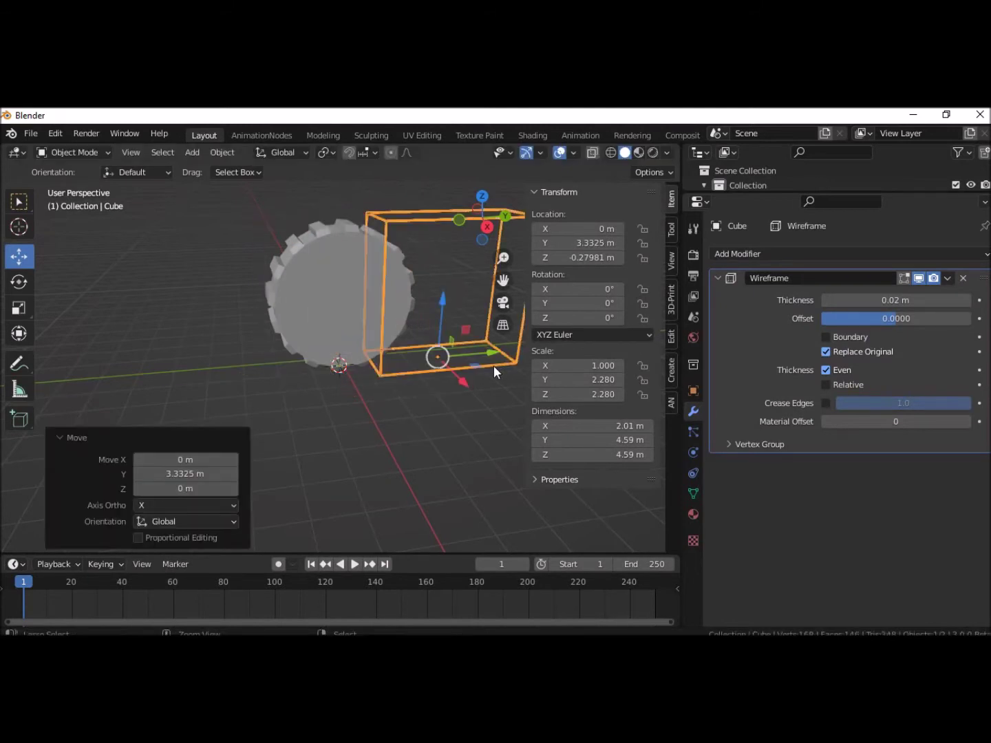
key("ctrl+z")
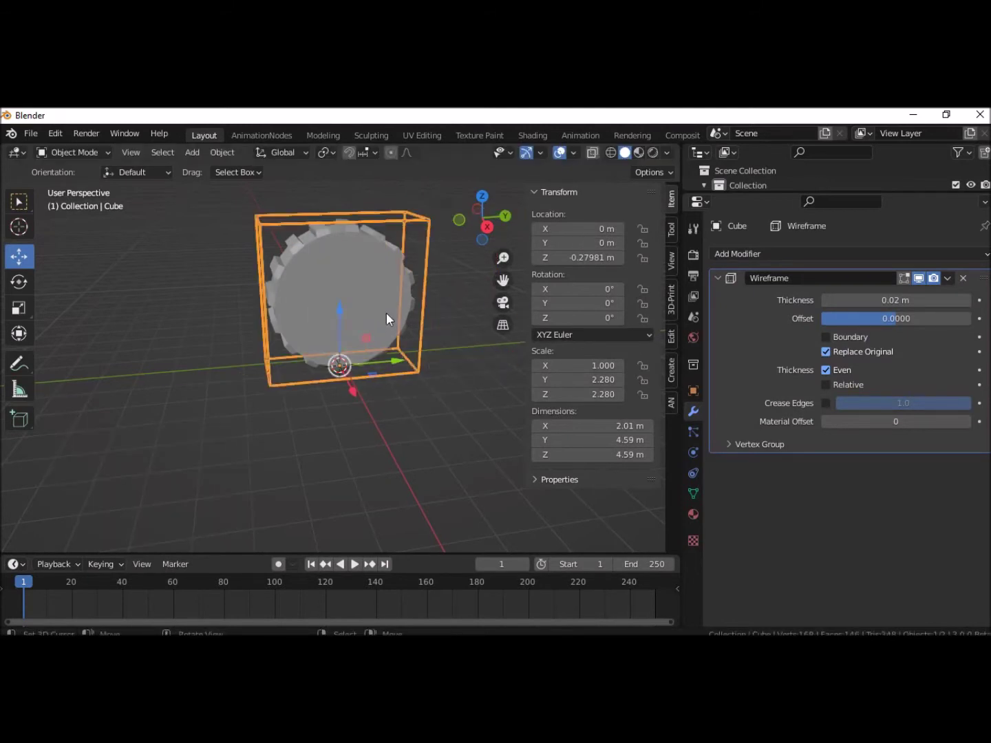
left_click(365, 279)
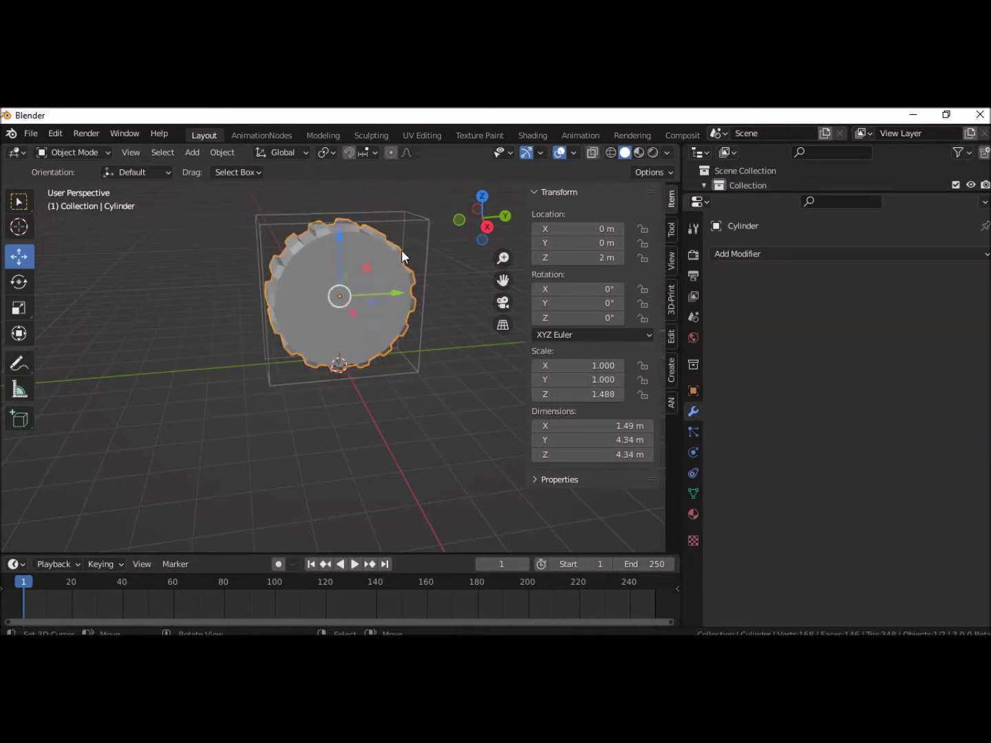
left_click(694, 474)
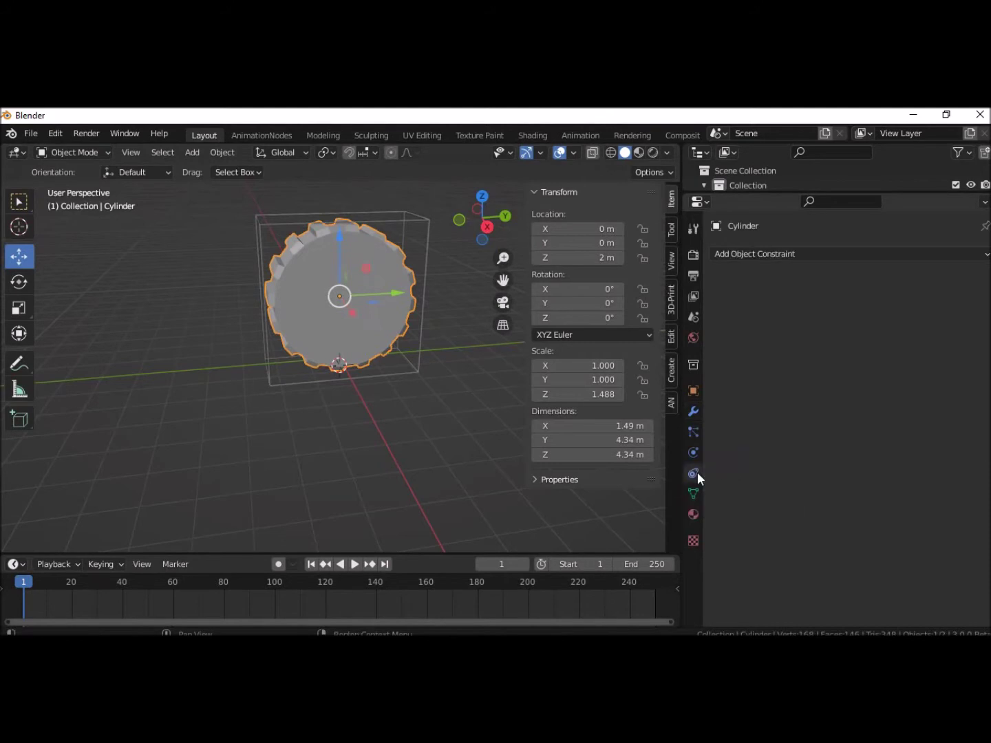
- Add a Child Of constraint to the gear and pick the Cube as its target
left_click(814, 254)
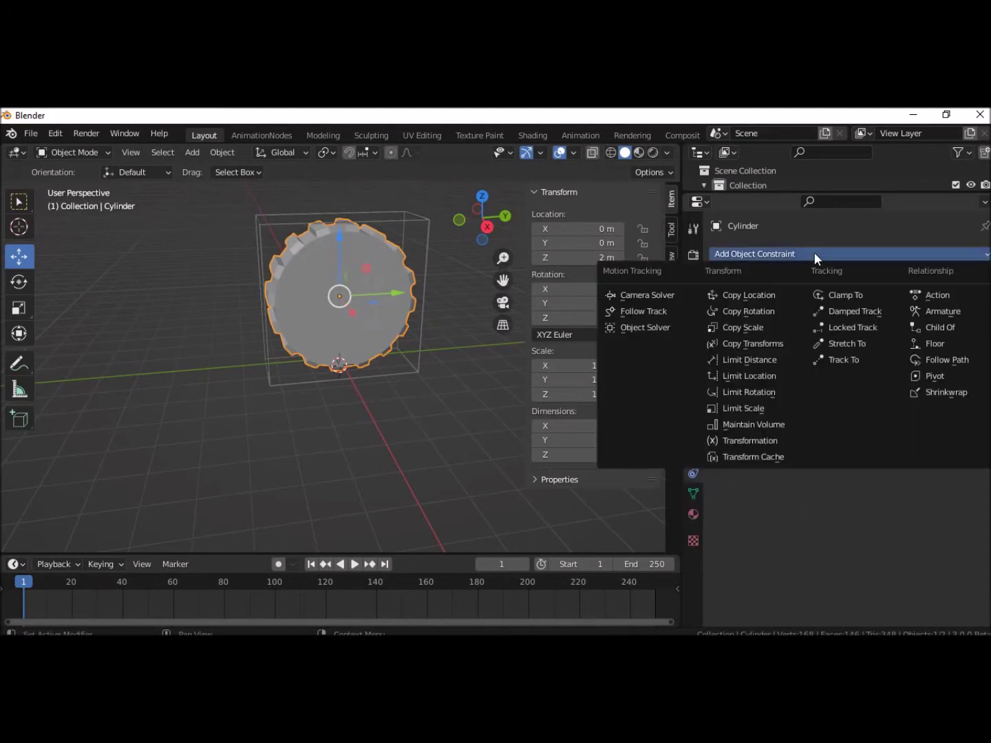
left_click(922, 326)
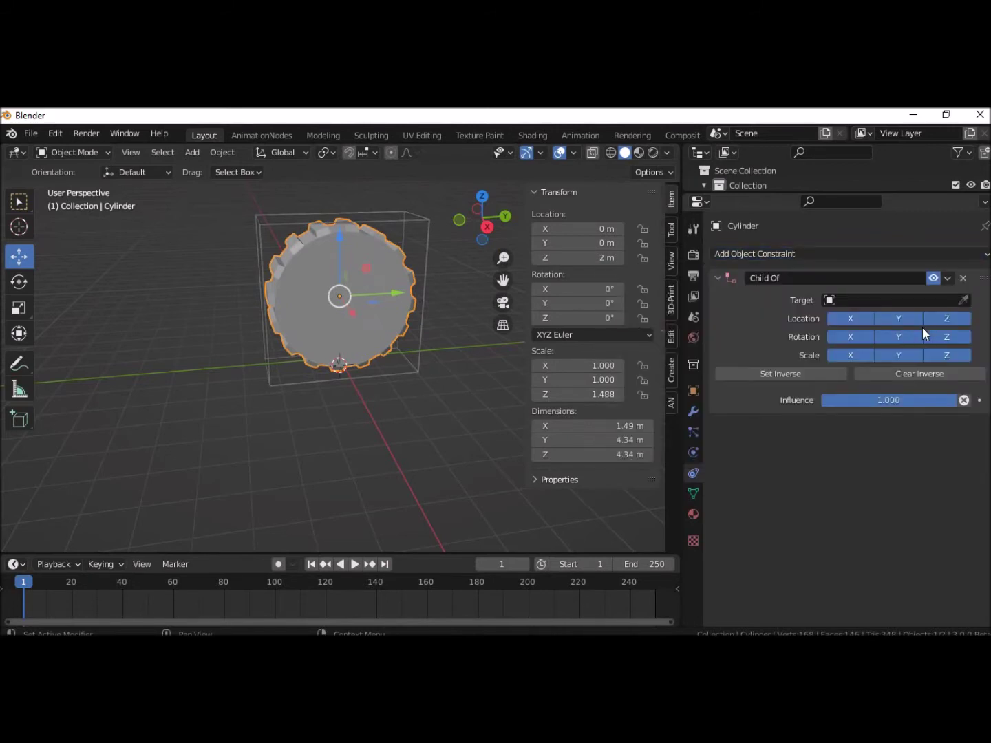
left_click(963, 300)
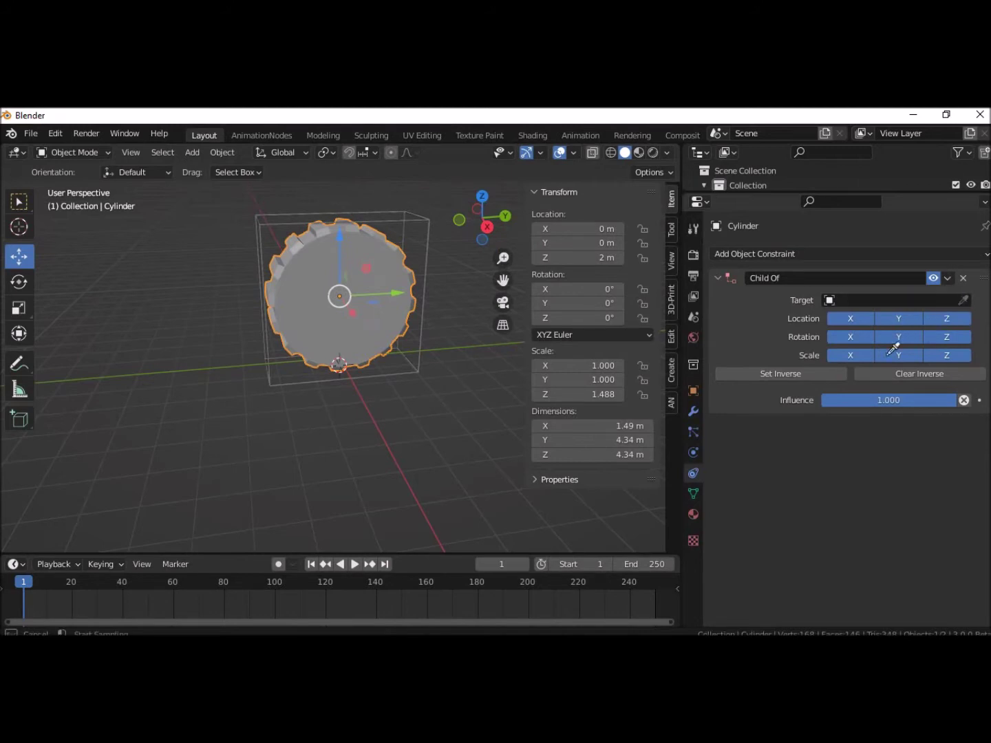
left_click(403, 380)
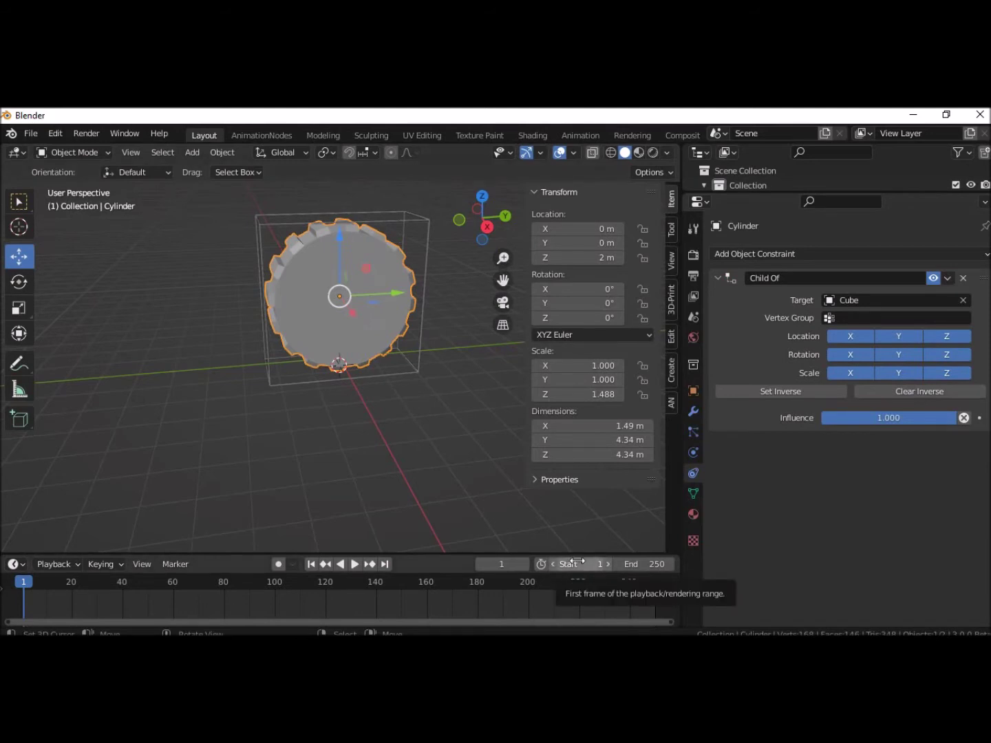
- Test-move the Cube along Y and undo, then enlarge the outliner to list every object
left_click(372, 378)
mouse_move(394, 360)
left_mouse_down()
mouse_move(350, 397)
mouse_move(356, 403)
left_mouse_up()
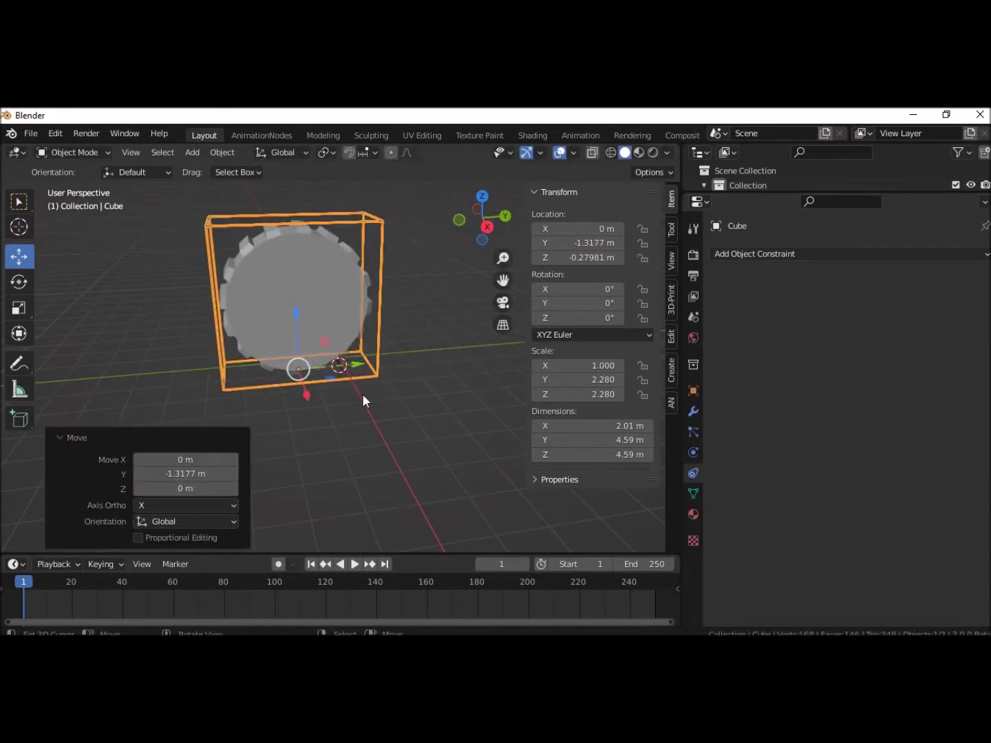
key("ctrl+z")
left_click(356, 301)
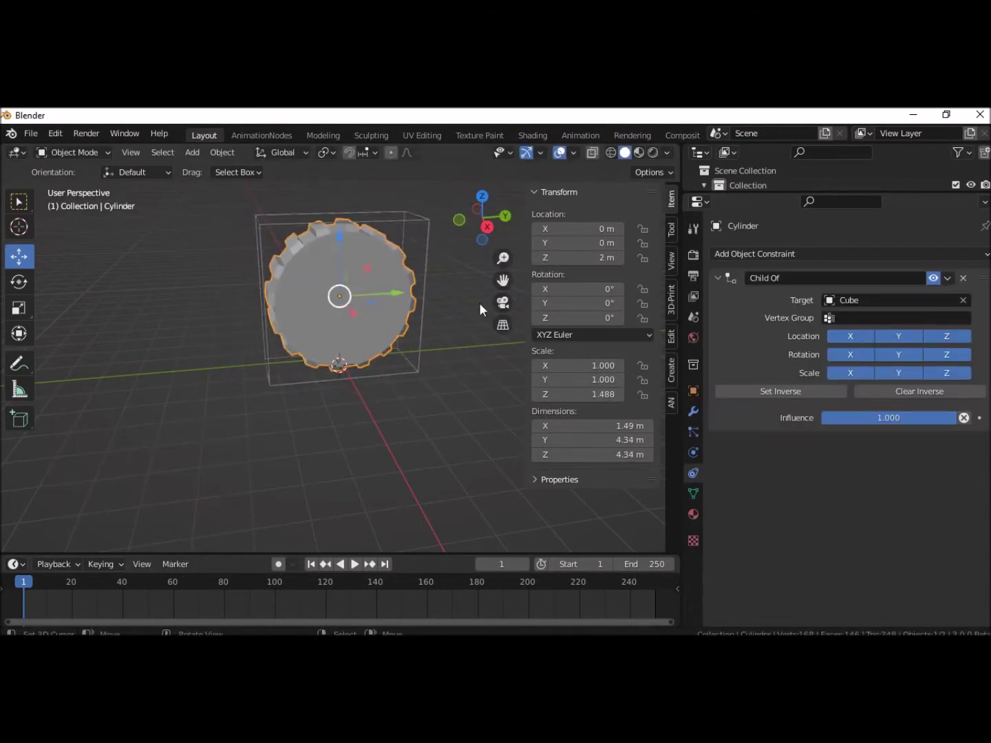
left_click_drag(893, 193, 893, 297)
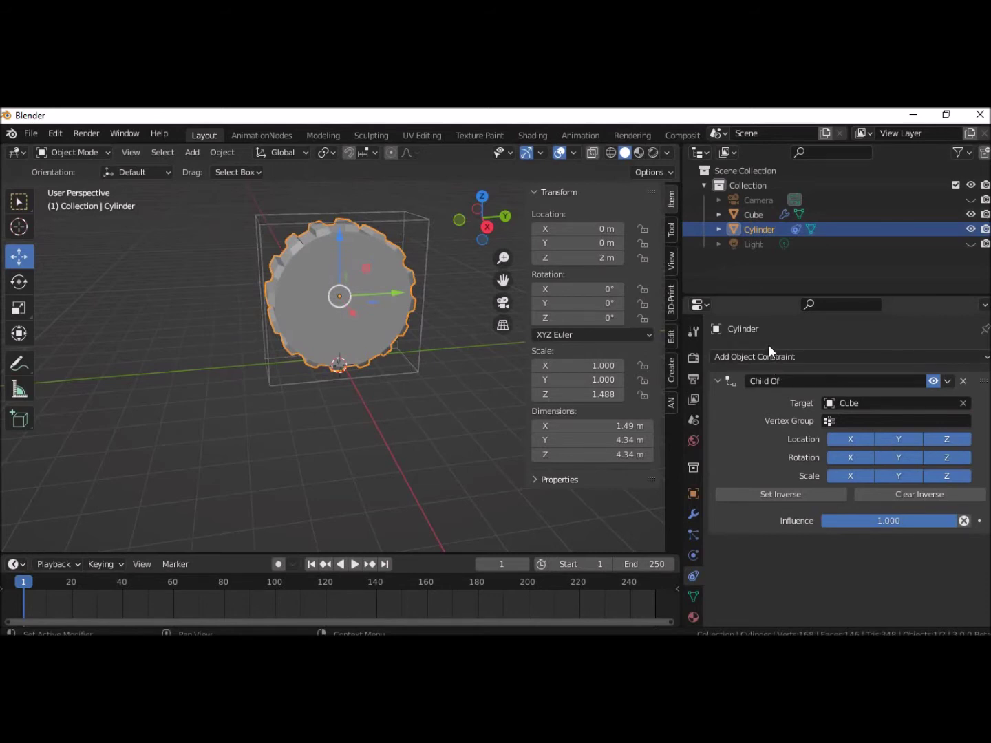
- Rename Cylinder to ROUE and Cube to CAGE in the outliner, then reselect ROUE
double_click(756, 229)
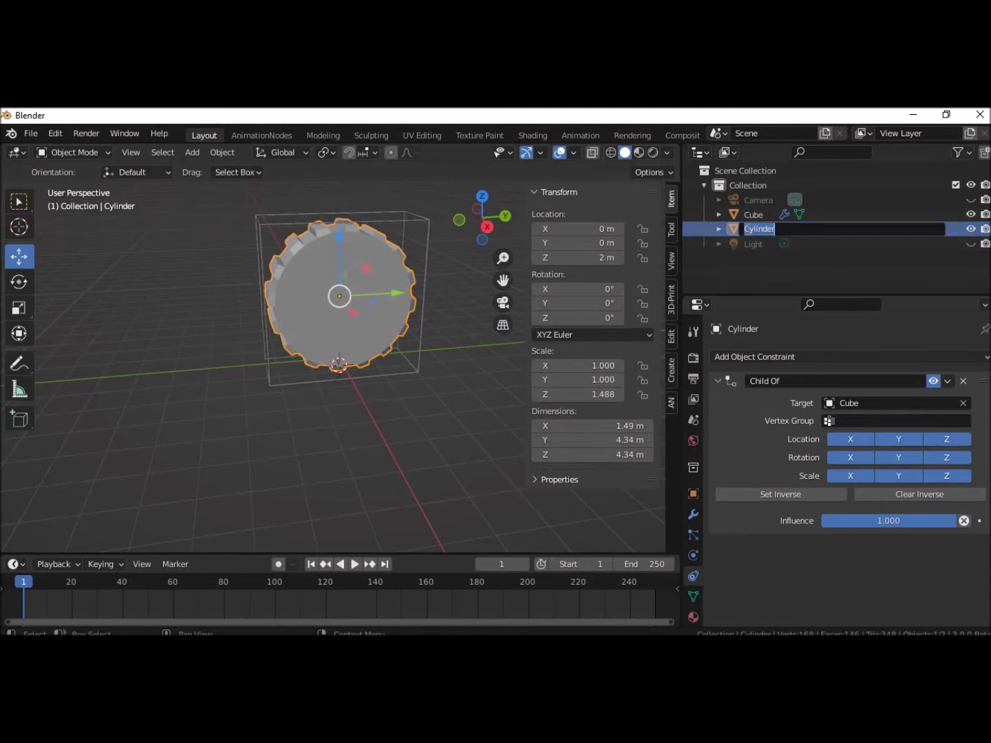
type("P")
type("OUE")
key("Return")
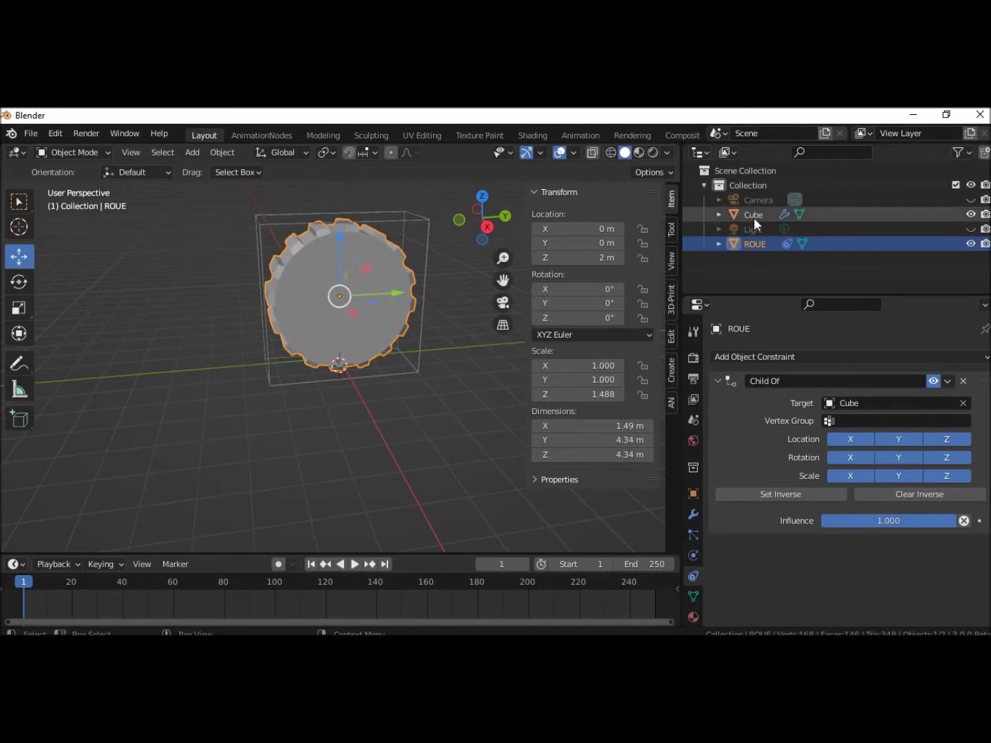
left_click(753, 214)
double_click(754, 215)
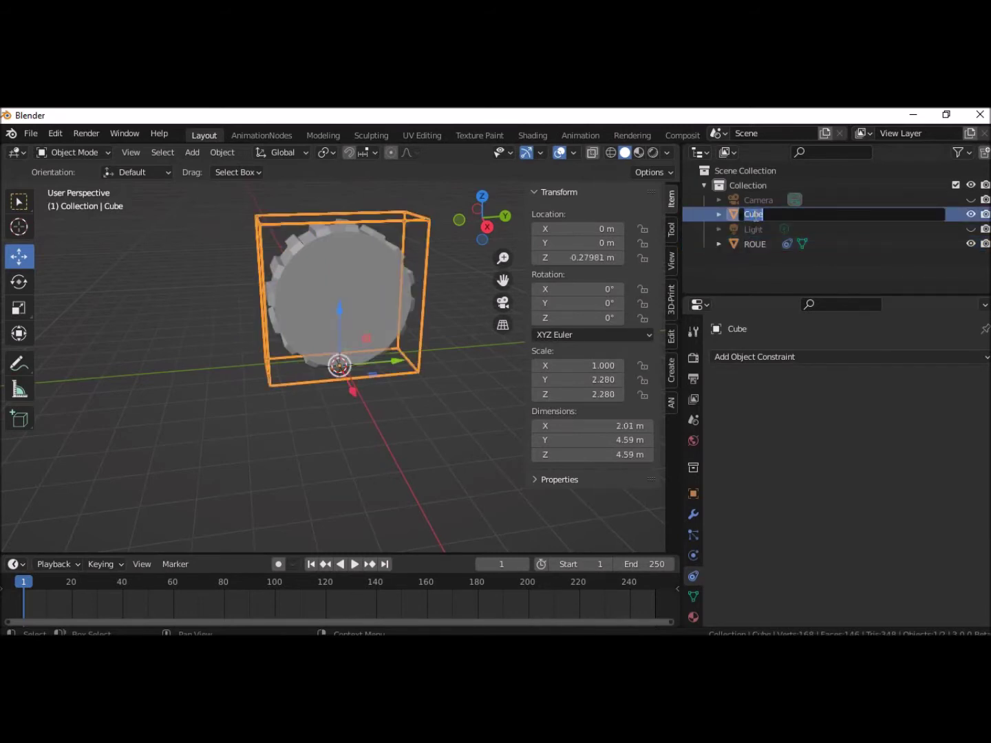
type("CA")
type("GE")
key("Return")
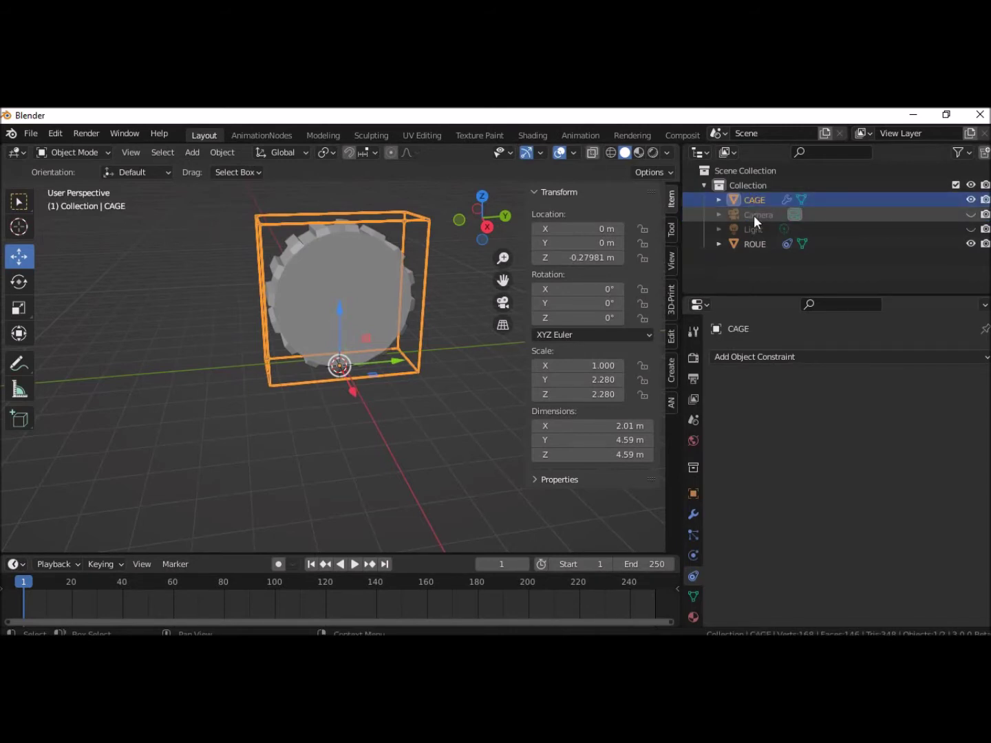
left_click(364, 277)
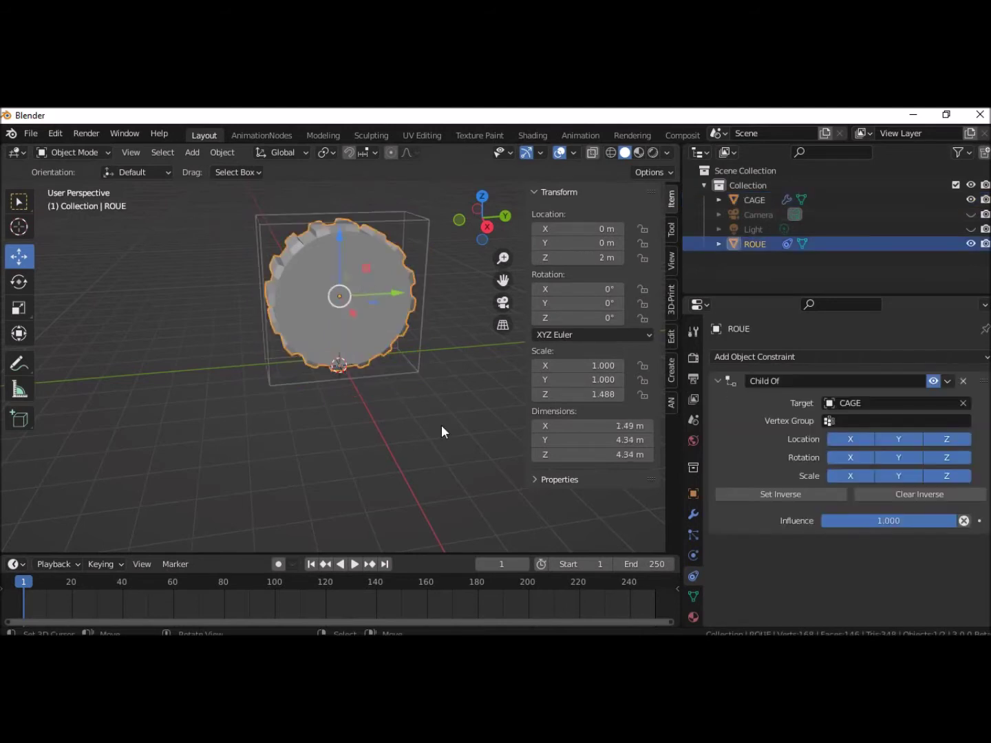
left_click(718, 379)
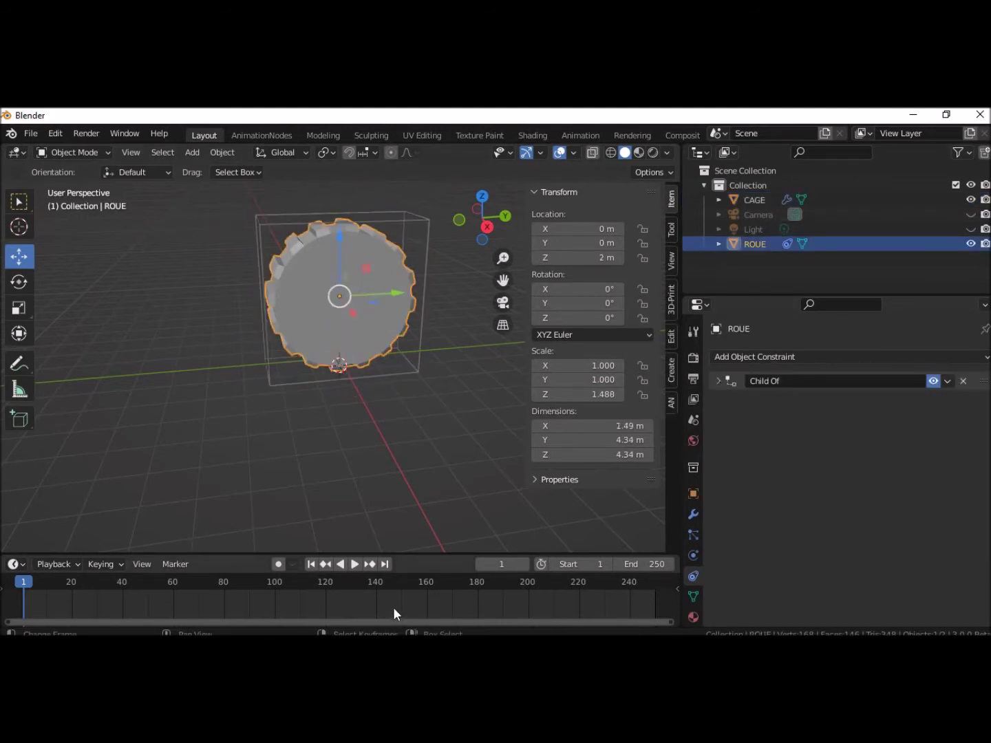
- Hide the sidebar and add a Transformation constraint to ROUE below Child Of
key("n")
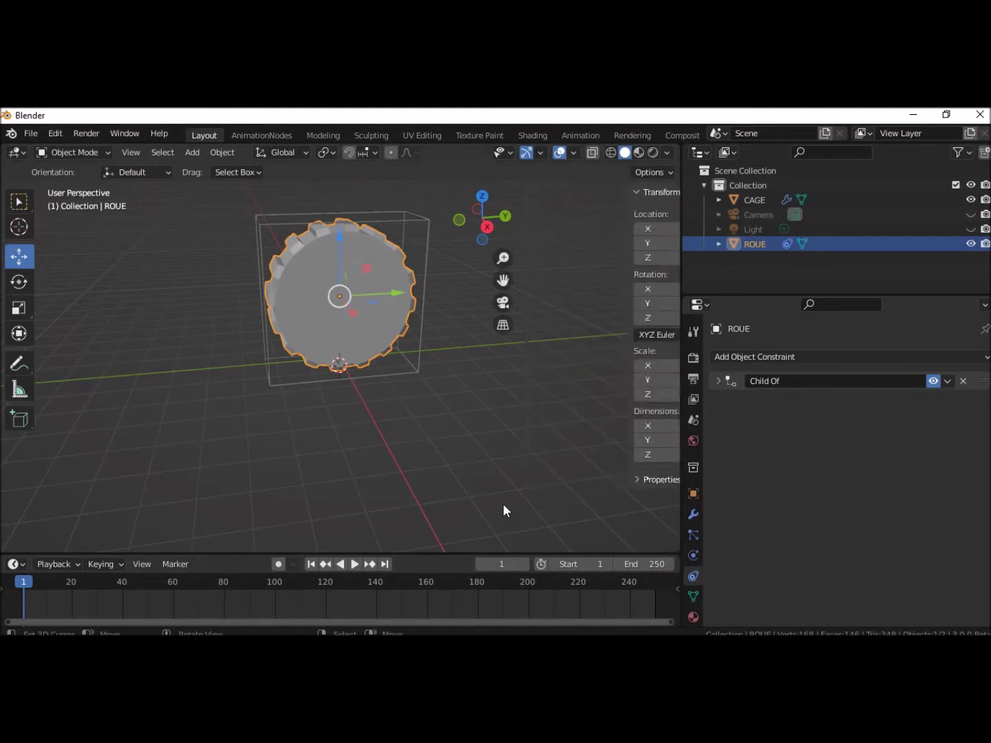
mouse_move(529, 441)
middle_mouse_down()
mouse_move(485, 399)
mouse_move(528, 413)
middle_mouse_up()
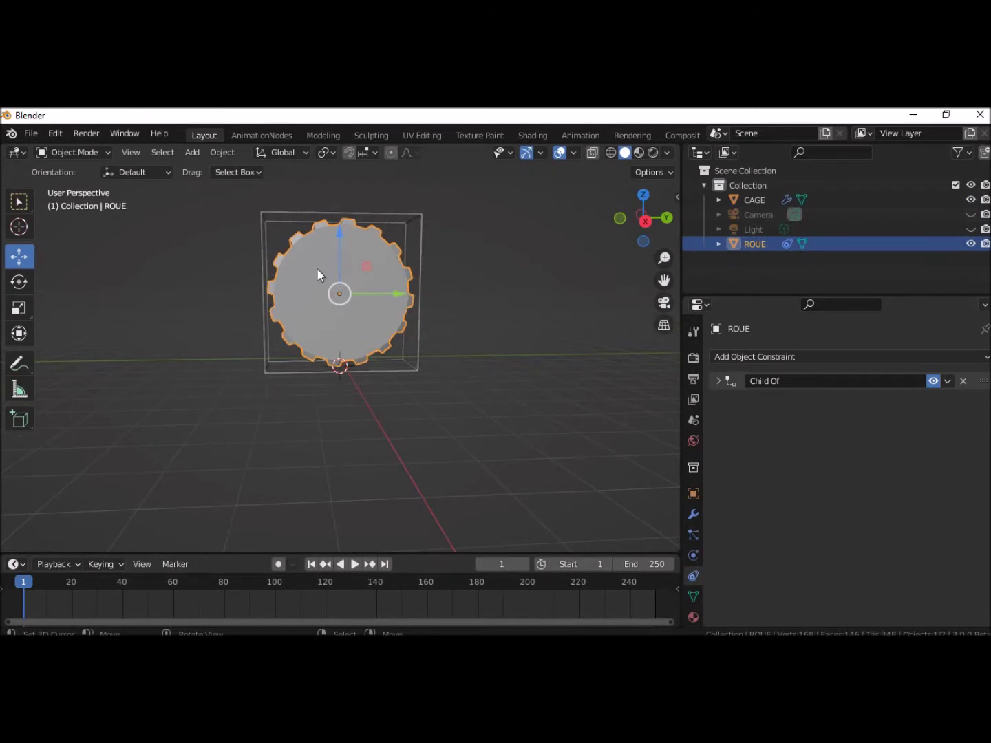
left_click(822, 350)
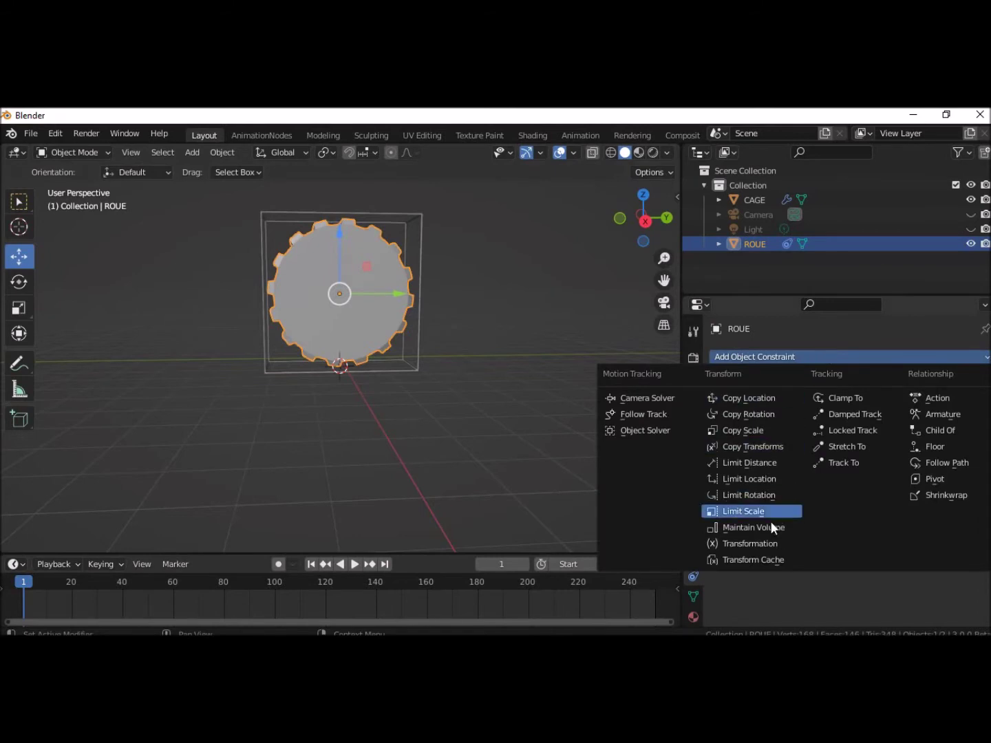
left_click(769, 545)
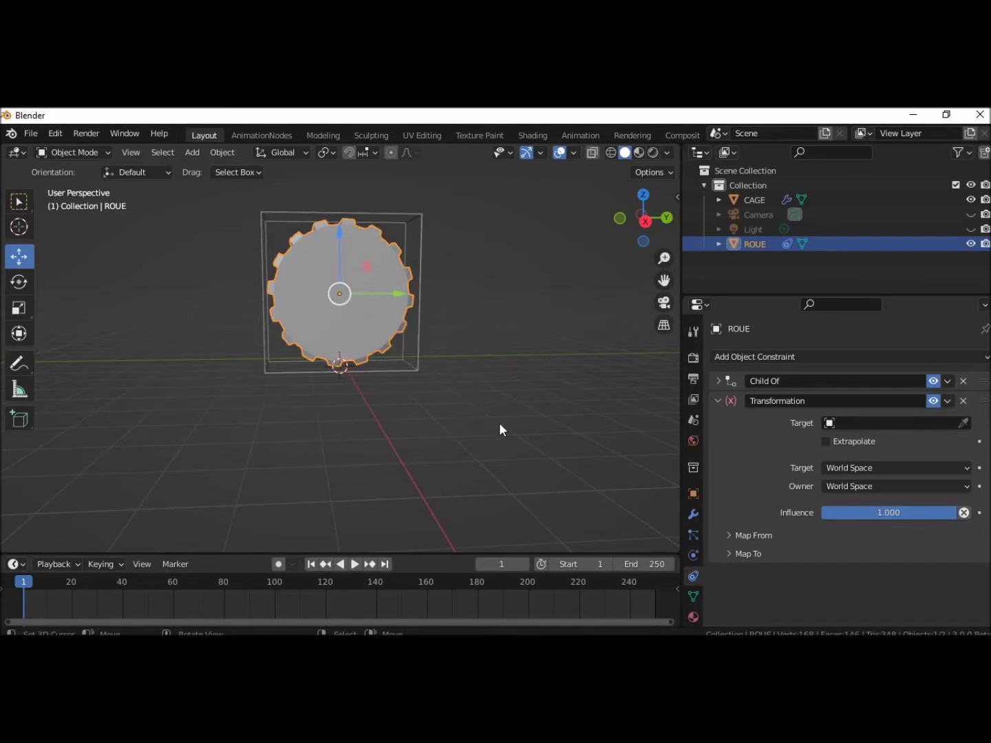
- Make CAGE the Transformation constraint's target and shrink the outliner
left_click(917, 423)
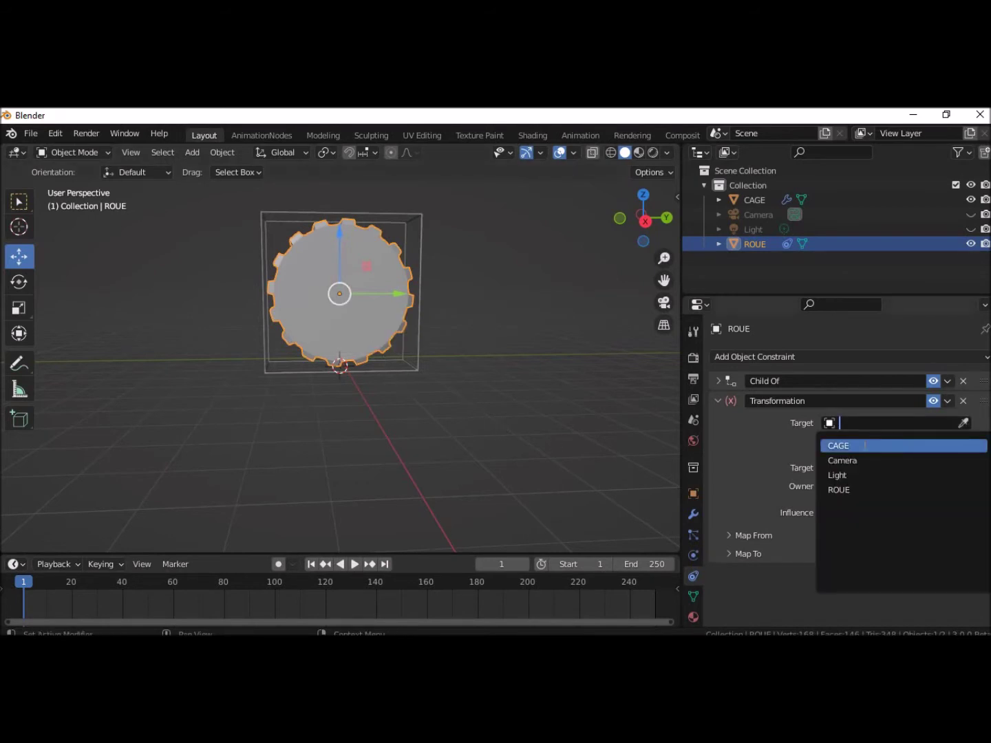
left_click(865, 446)
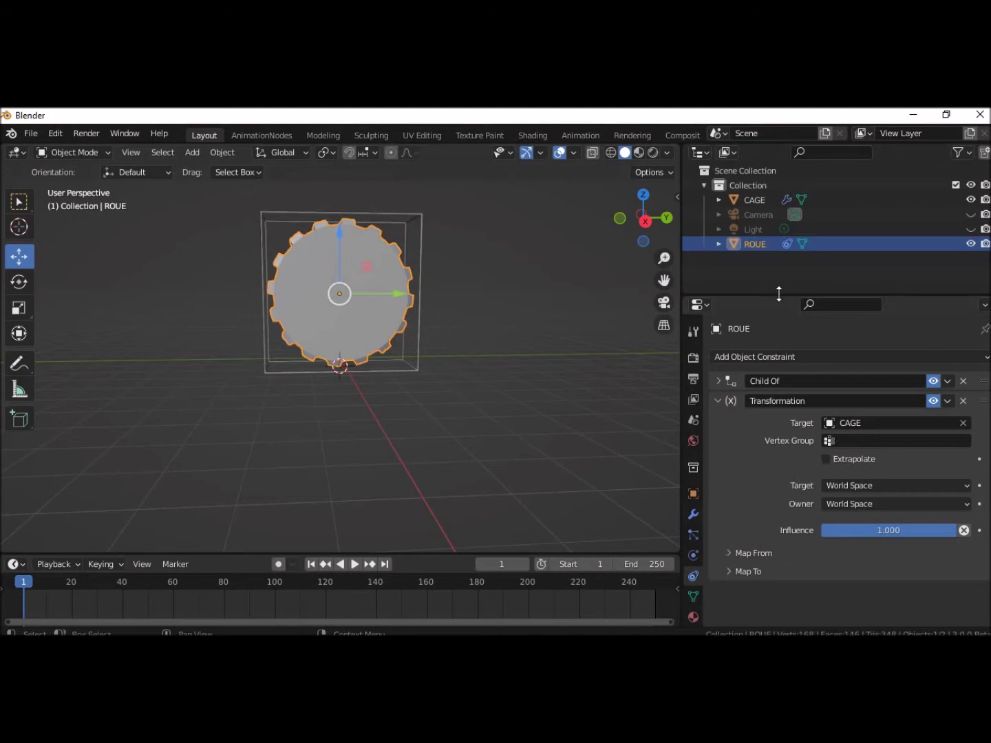
left_click_drag(779, 296, 775, 175)
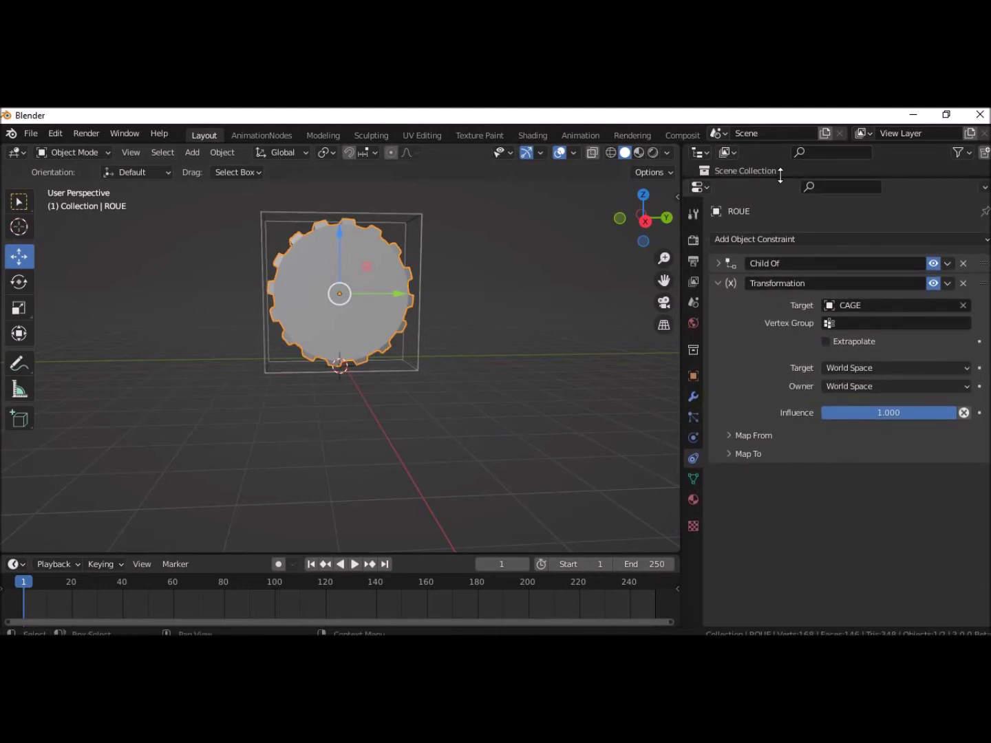
- Set the Map From location Y maximum to 10 m, then collapse Map From
left_click(728, 437)
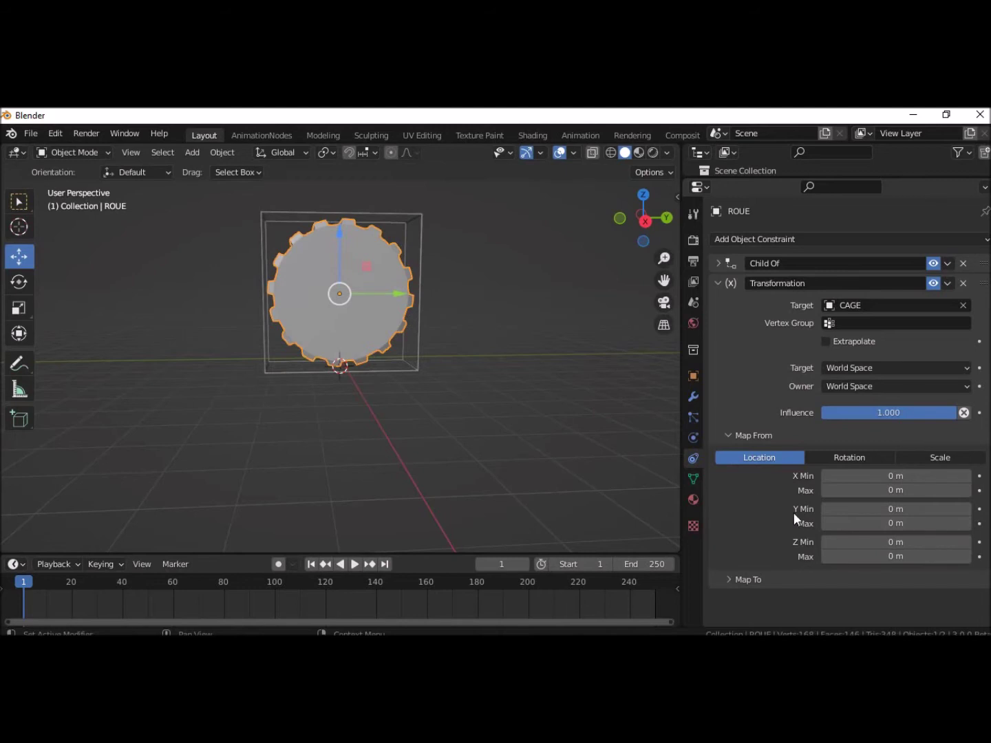
double_click(876, 523)
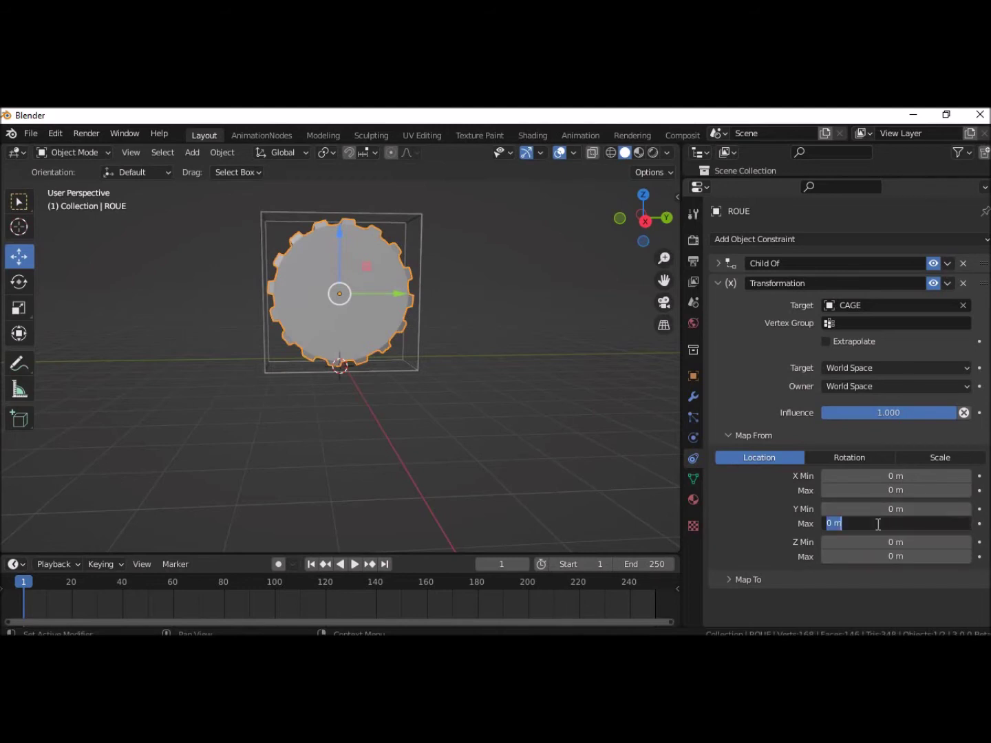
type("10")
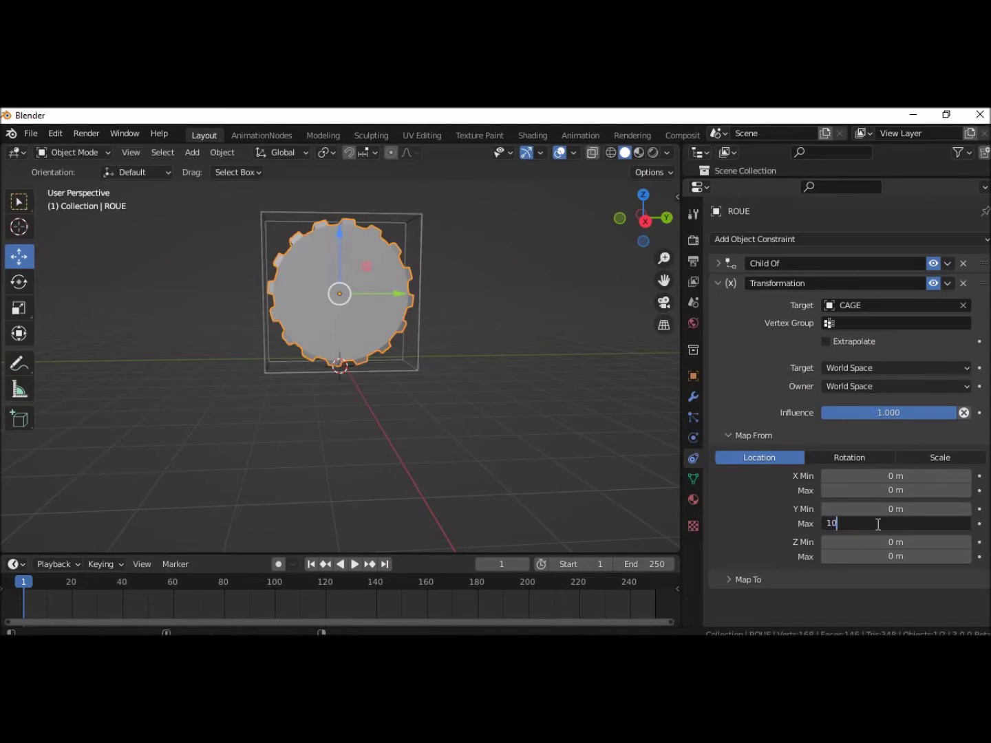
key("Return")
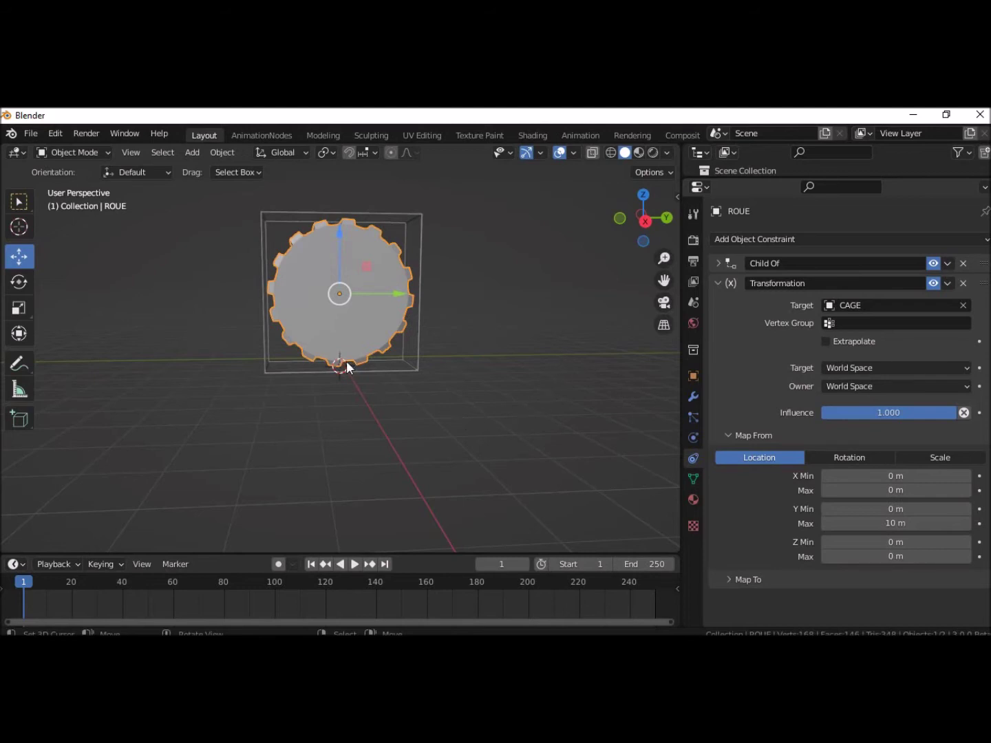
left_click(732, 435)
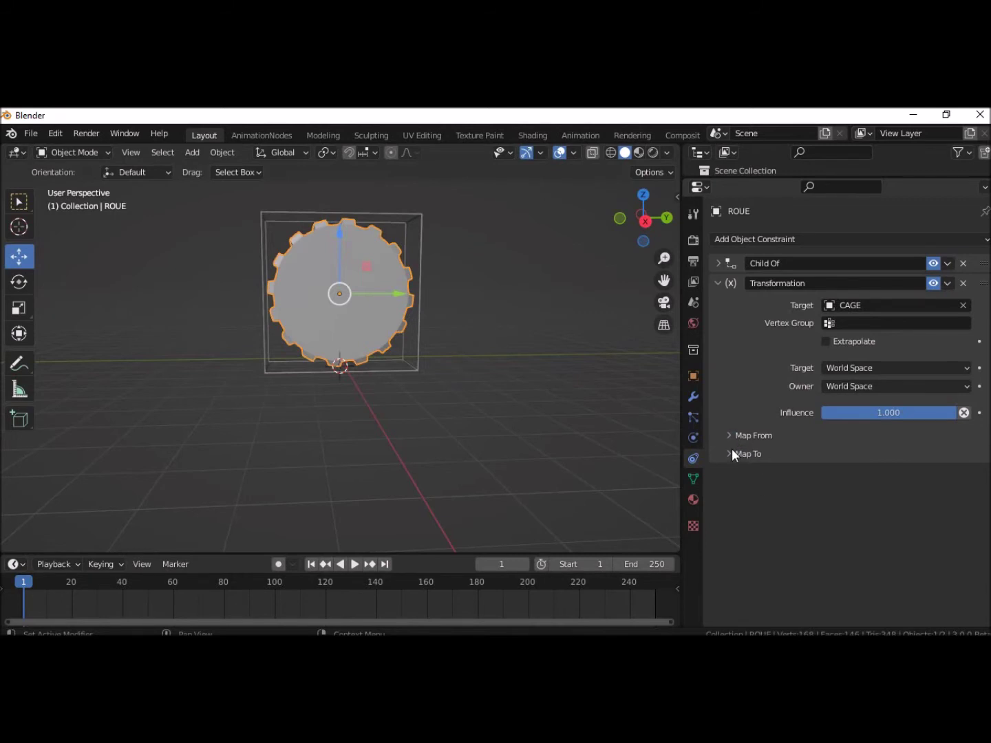
- Map To Rotation with X driven by source Y, X maximum 360°, then select CAGE
left_click(733, 450)
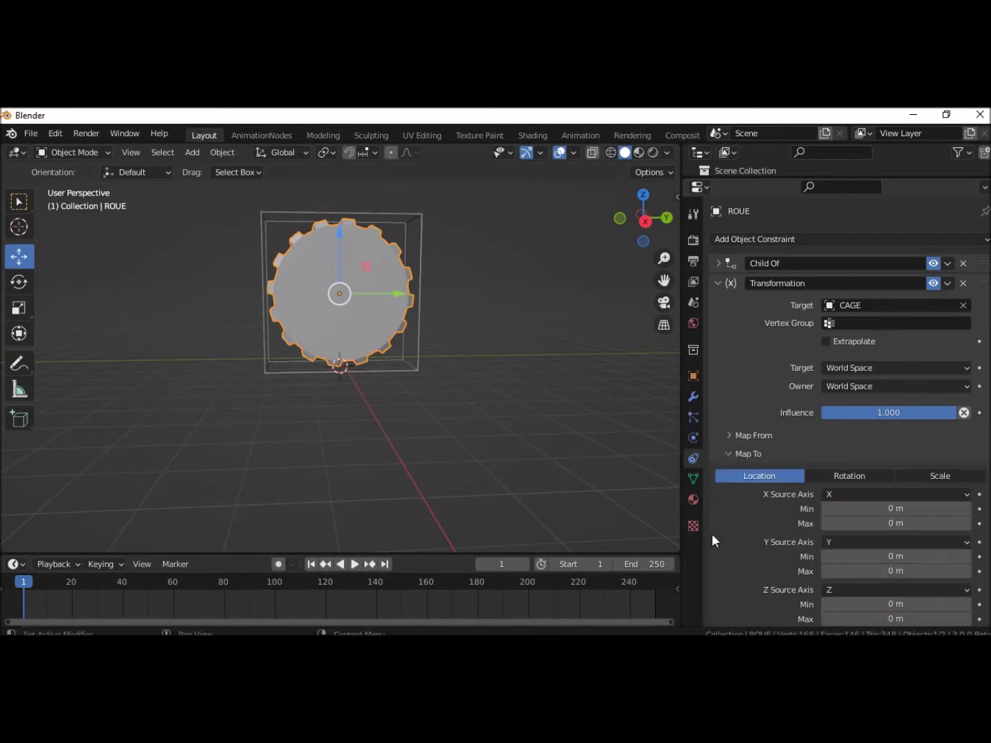
left_click(844, 475)
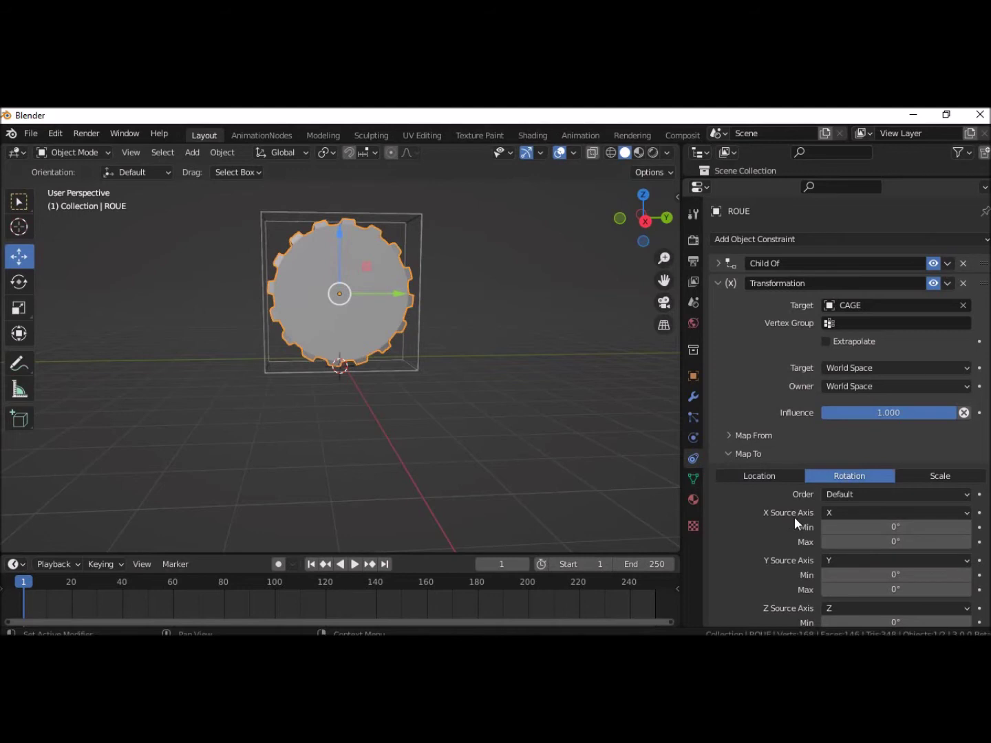
left_click(838, 510)
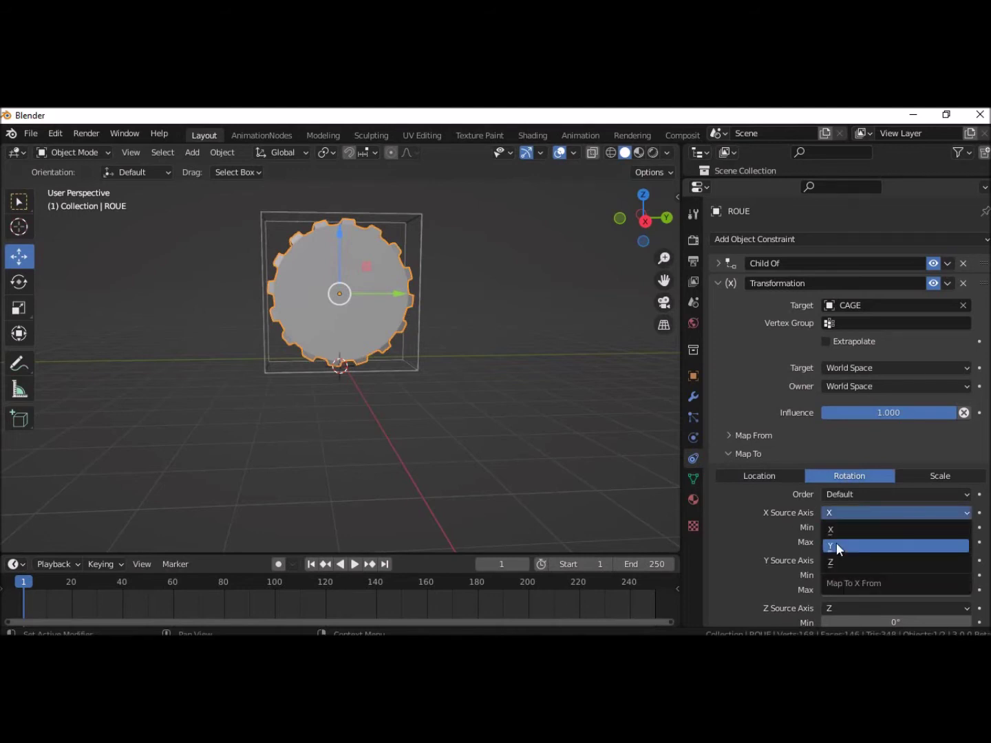
left_click(836, 545)
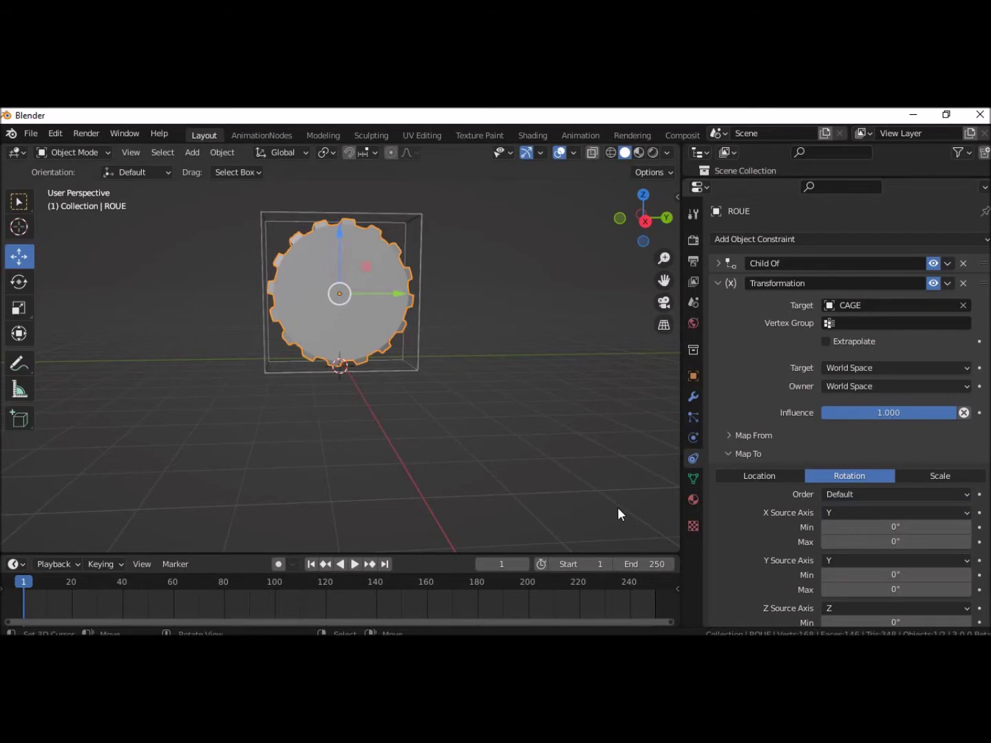
left_click(886, 541)
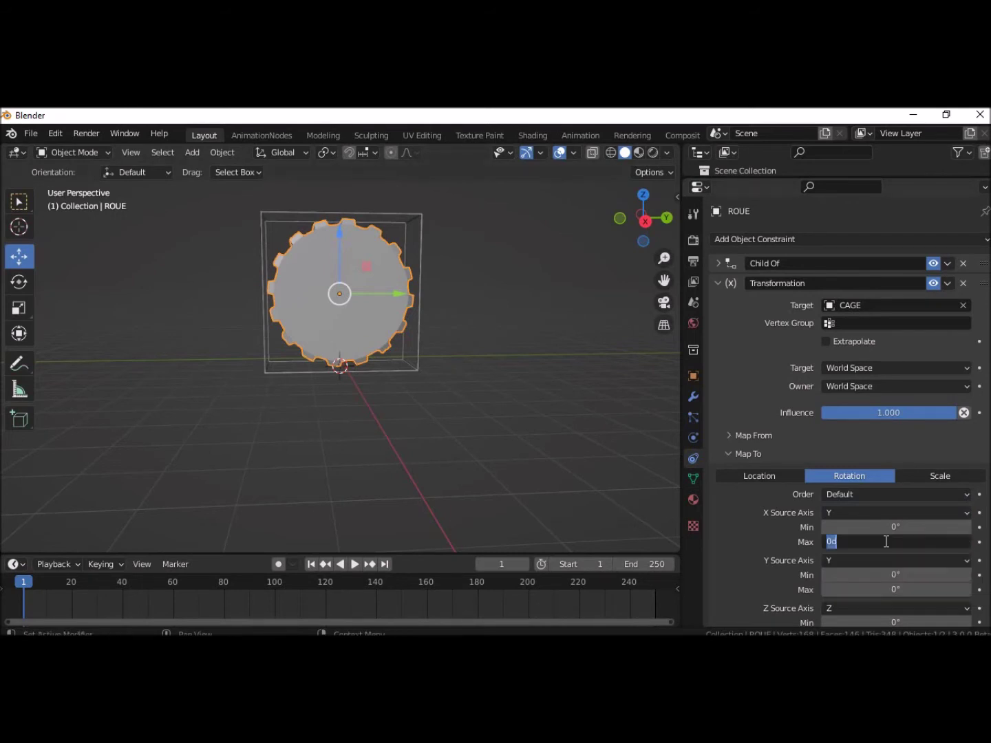
type("3")
type("60°")
key("Return")
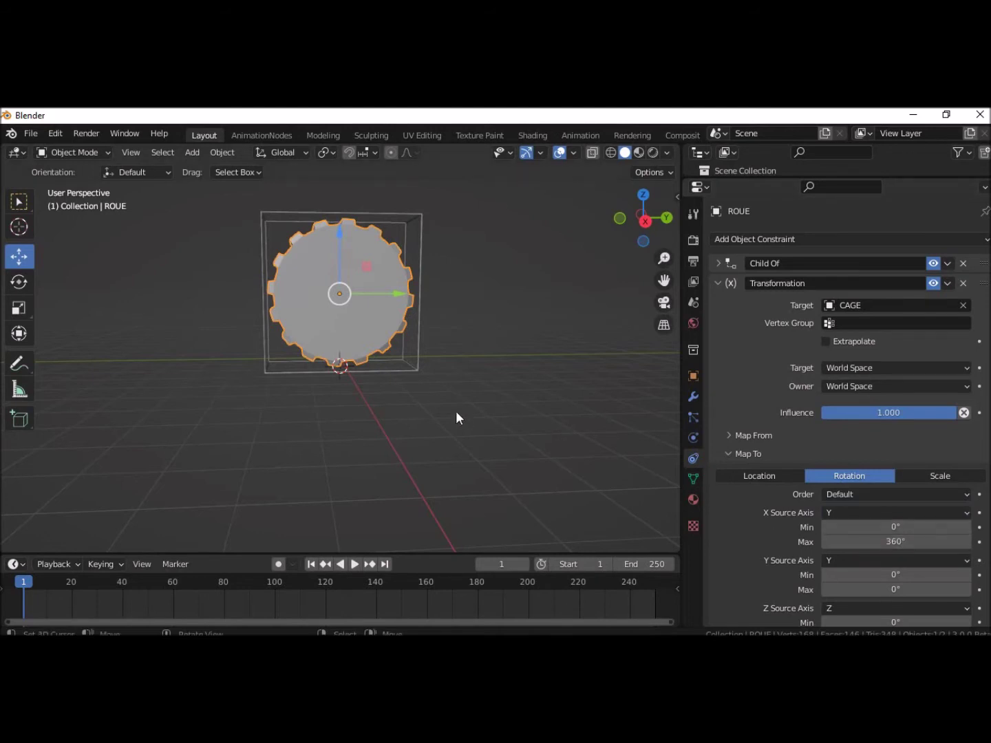
left_click(399, 369)
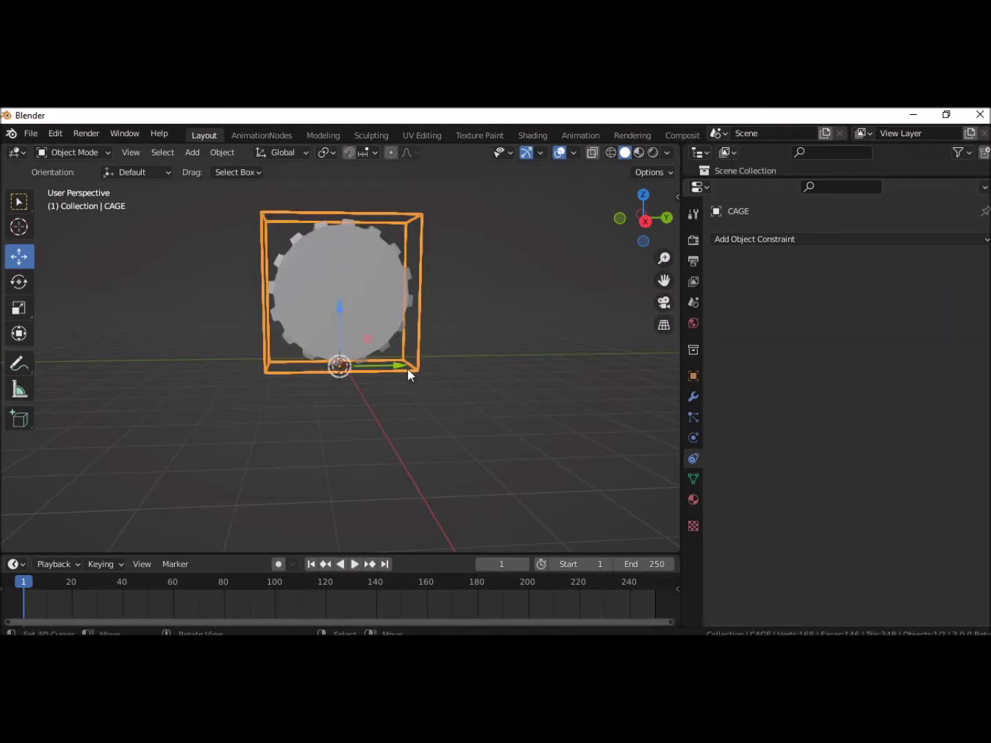
- Test-move CAGE and undo, then change ROUE's X rotation maximum to -360°
key("g")
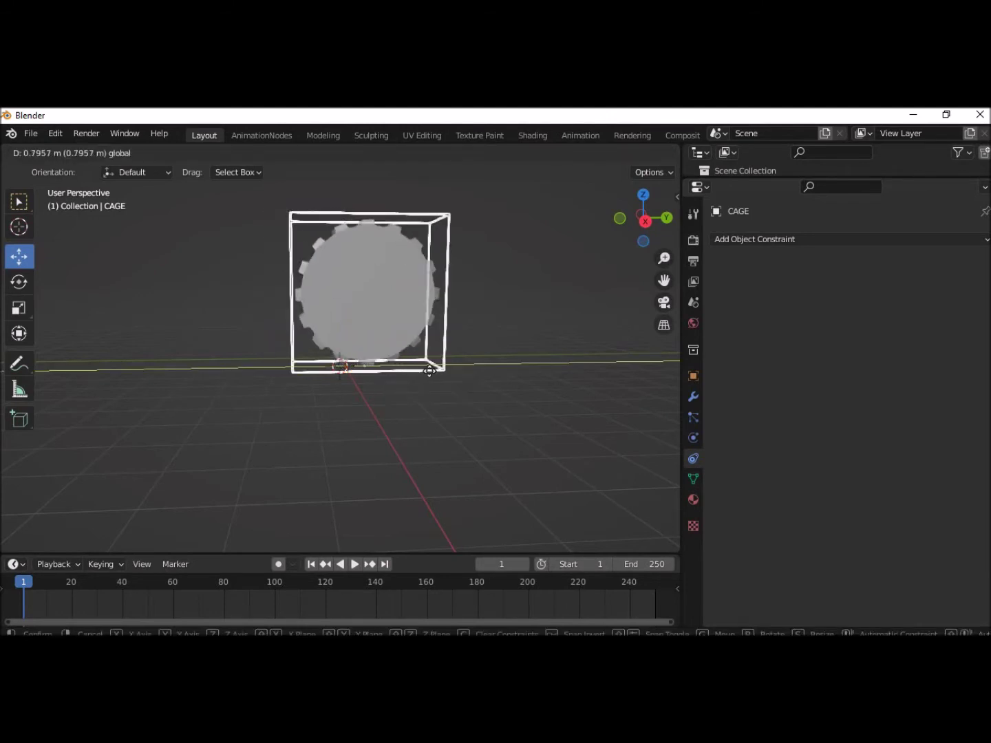
left_click(551, 403)
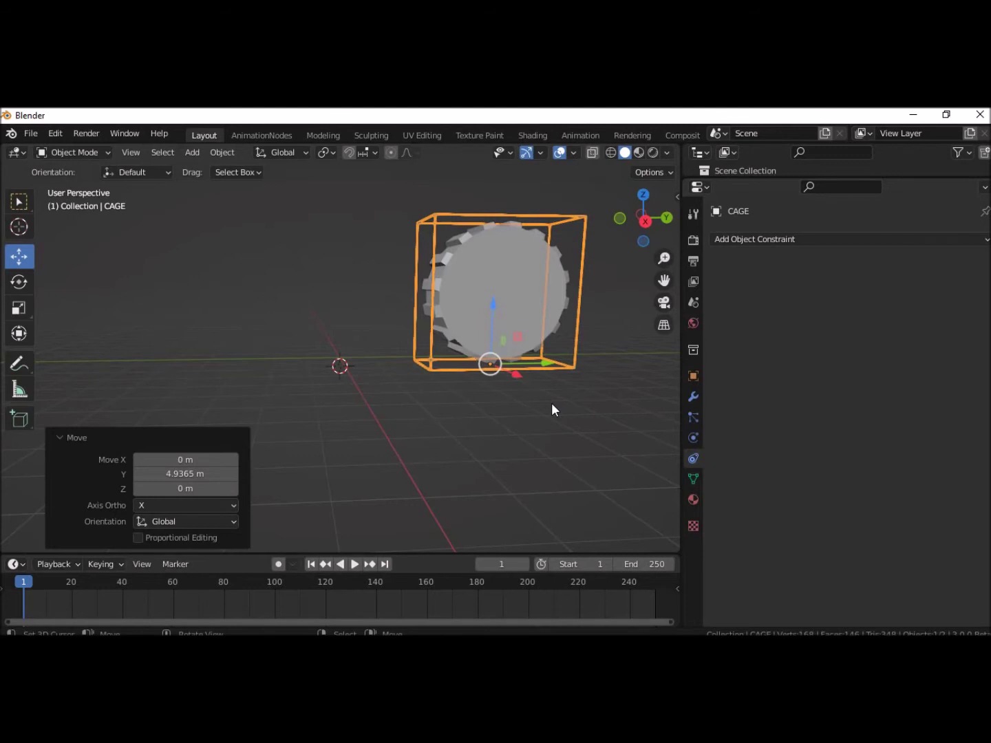
key("ctrl+z")
left_click(381, 294)
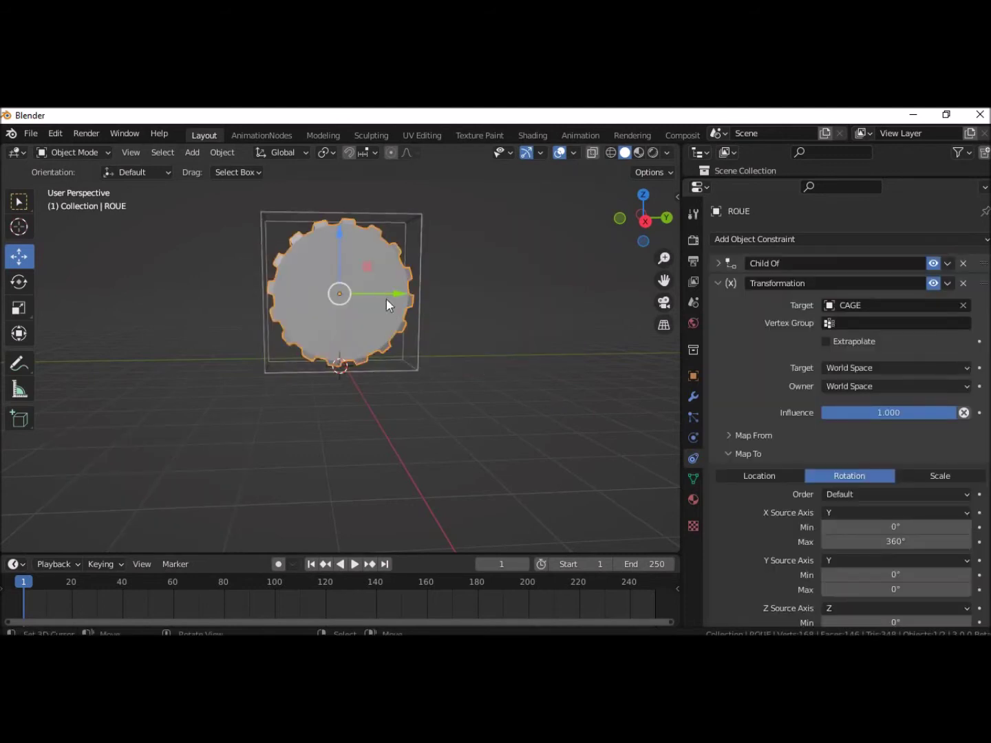
left_click(874, 543)
left_click(823, 541)
type("-")
key("Return")
- Slide CAGE along Y to test the gear's rotation, undoing stray moves of gear and cage
left_click(393, 369)
mouse_move(400, 365)
left_mouse_down()
mouse_move(650, 420)
mouse_move(418, 442)
mouse_move(537, 454)
mouse_move(406, 449)
mouse_move(448, 455)
mouse_move(398, 451)
mouse_move(404, 458)
left_mouse_up()
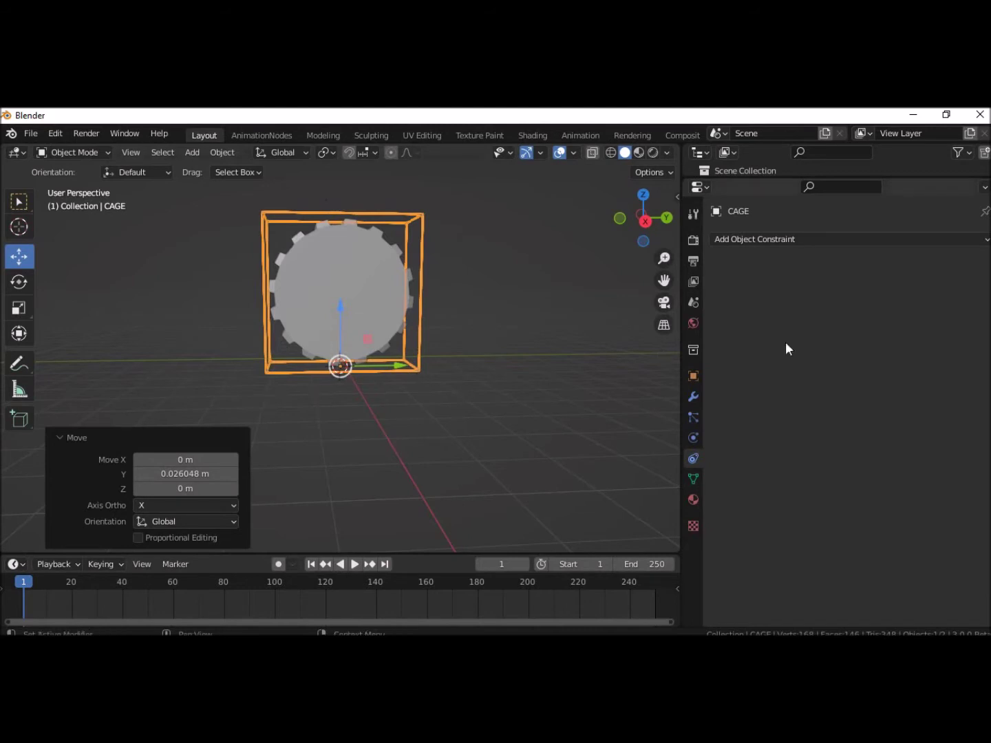
left_click(382, 368)
left_click(357, 321)
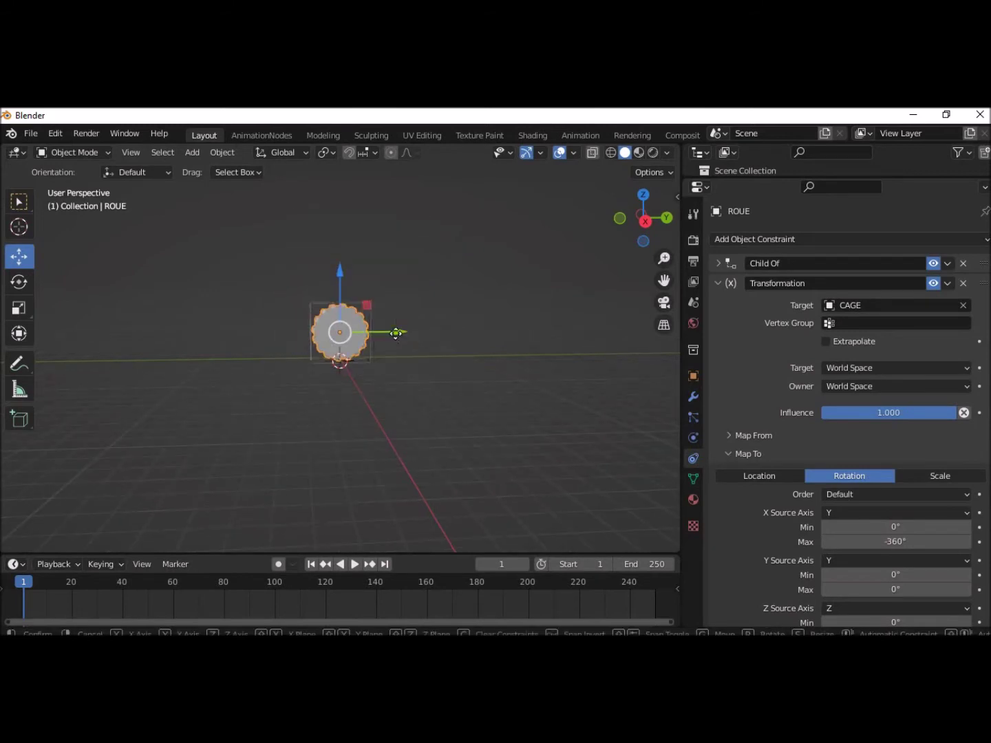
left_click_drag(409, 331, 566, 356)
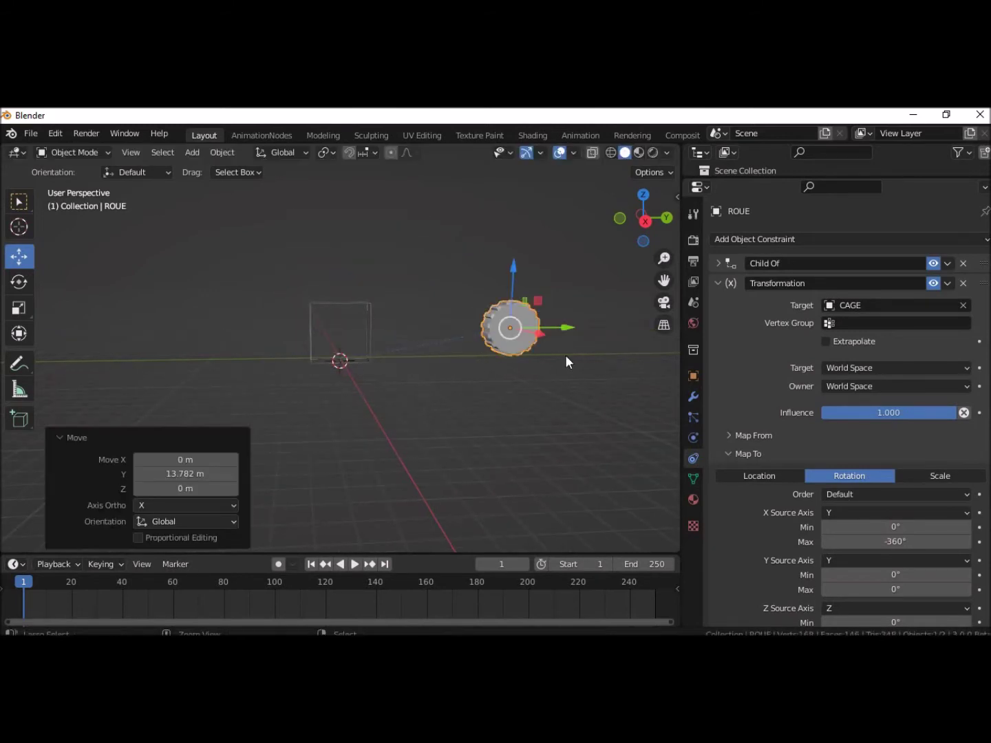
key("ctrl+z")
left_click(361, 359)
left_click_drag(360, 359, 364, 367)
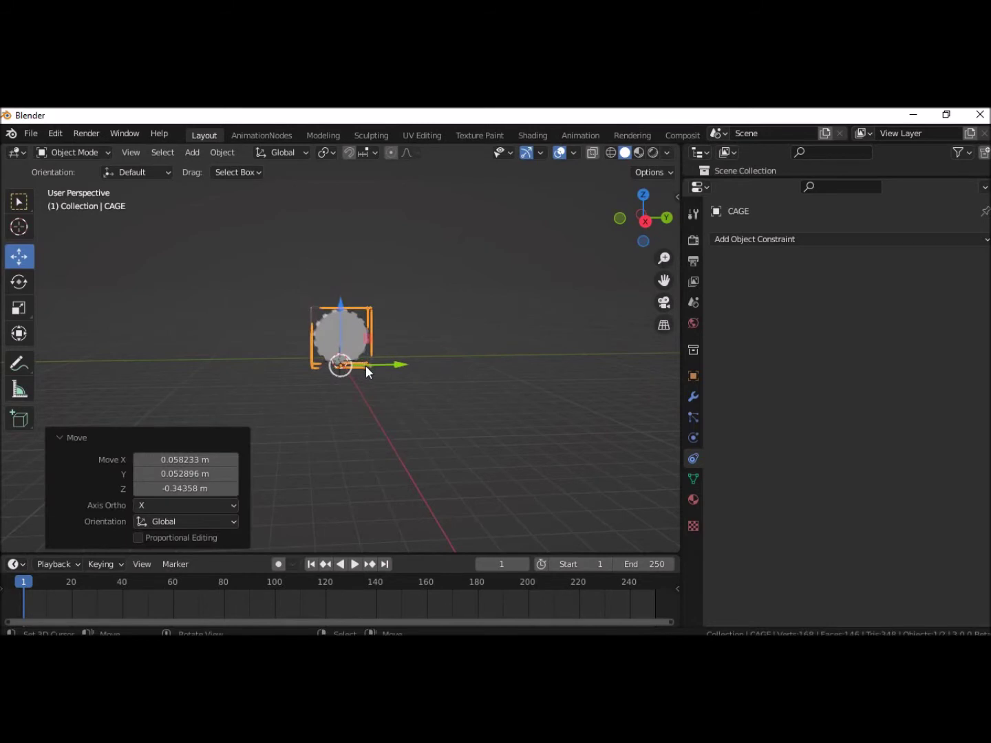
key("ctrl+z")
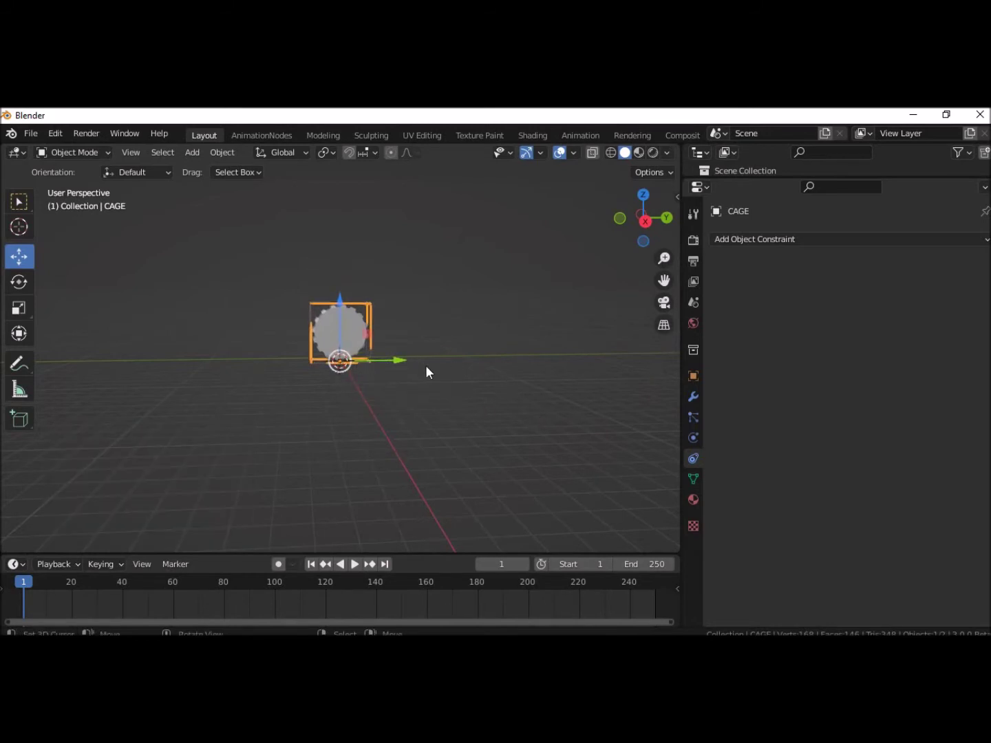
- Slide CAGE far along Y again to check the rotation, returning it to the origin
mouse_move(401, 360)
left_mouse_down()
mouse_move(44, 415)
mouse_move(312, 442)
mouse_move(255, 442)
left_mouse_up()
left_click(461, 449)
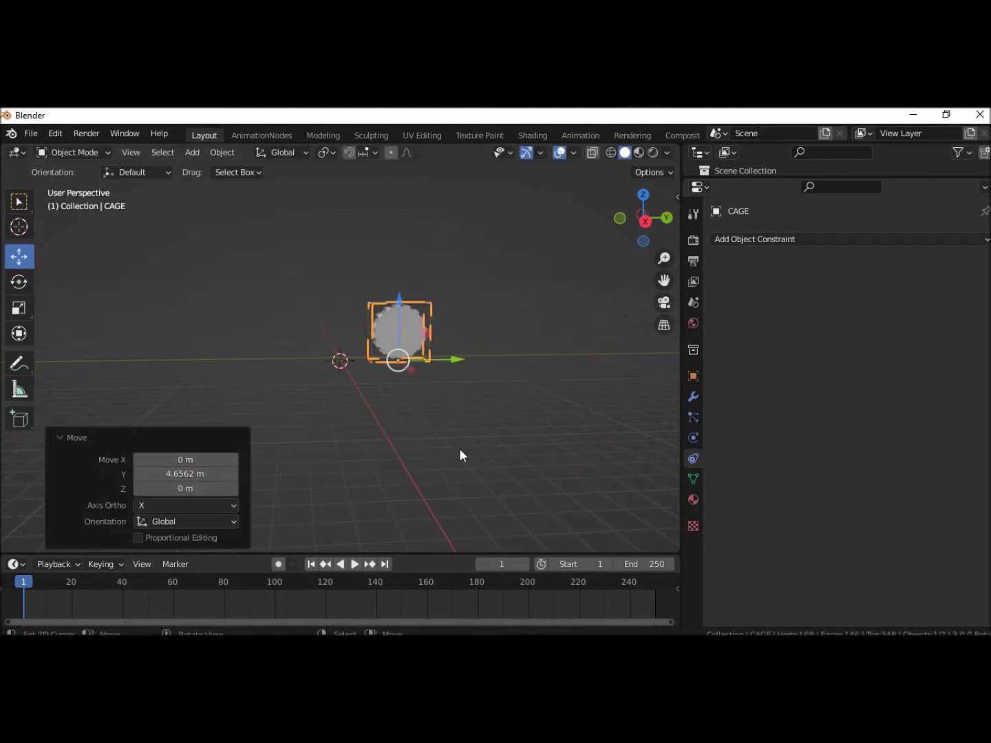
key("ctrl+z")
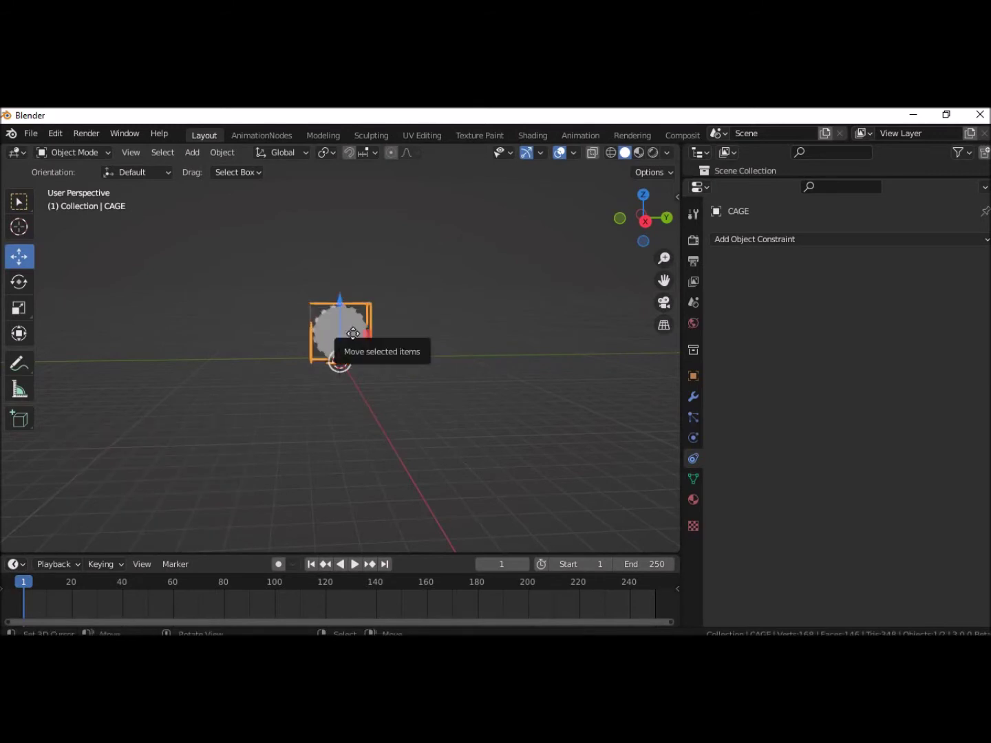
left_click(356, 333)
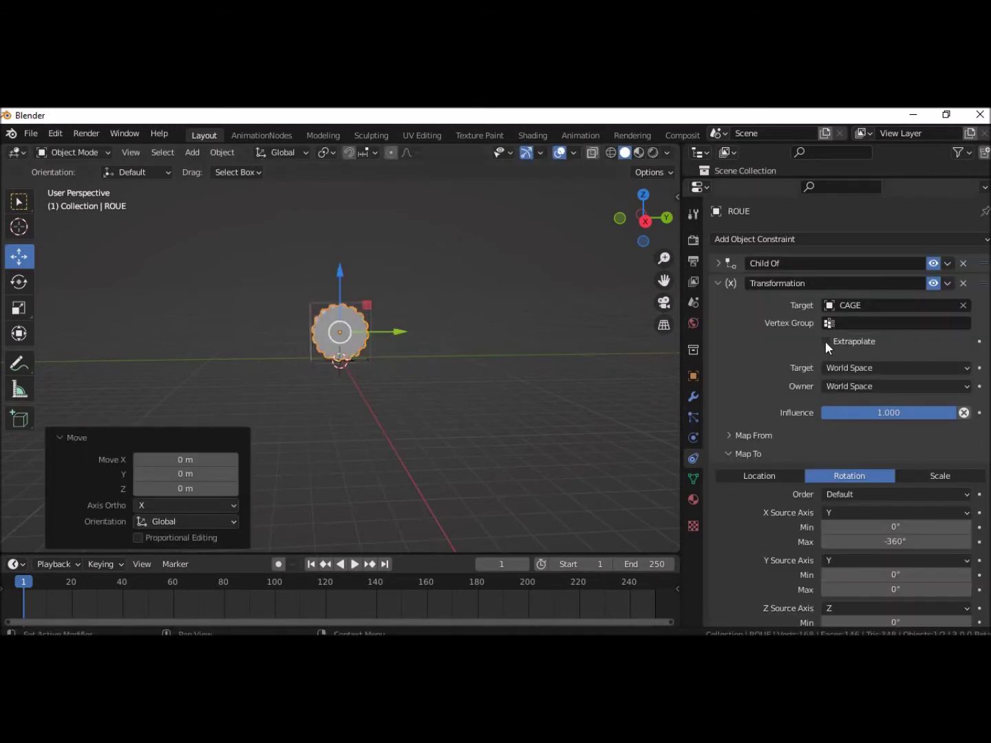
left_click(359, 360)
mouse_move(406, 362)
left_mouse_down()
mouse_move(473, 423)
mouse_move(36, 461)
mouse_move(603, 463)
mouse_move(366, 463)
mouse_move(458, 467)
mouse_move(409, 470)
left_mouse_up()
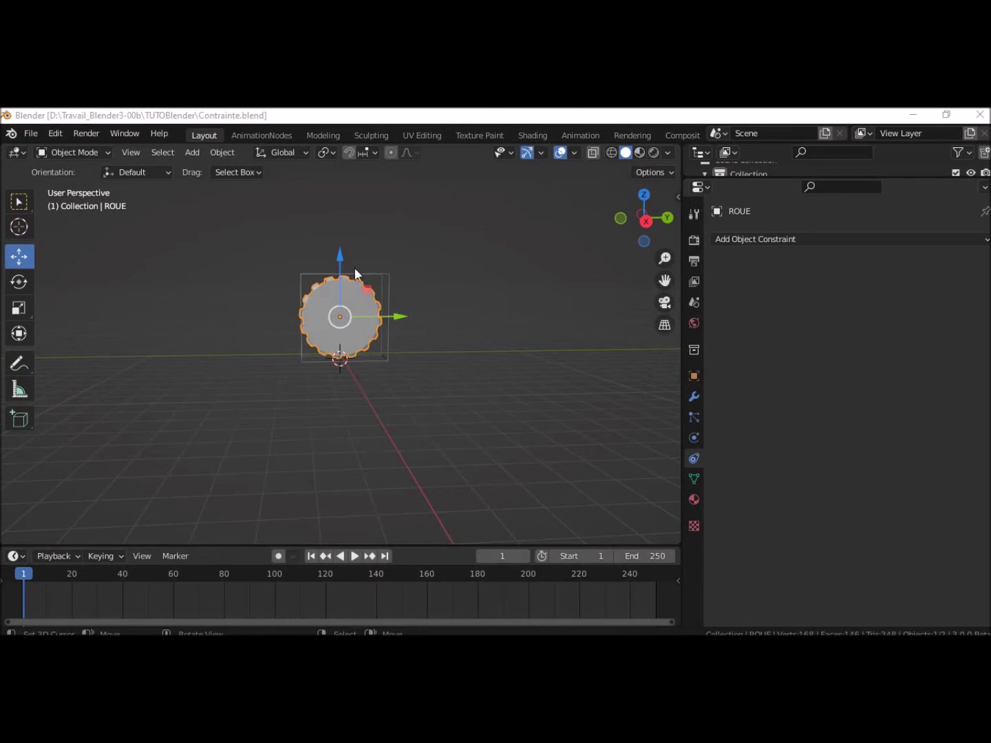
- Raise the viewport–timeline border in stages until the timeline fills most of the window
middle_click_drag(424, 390, 353, 350)
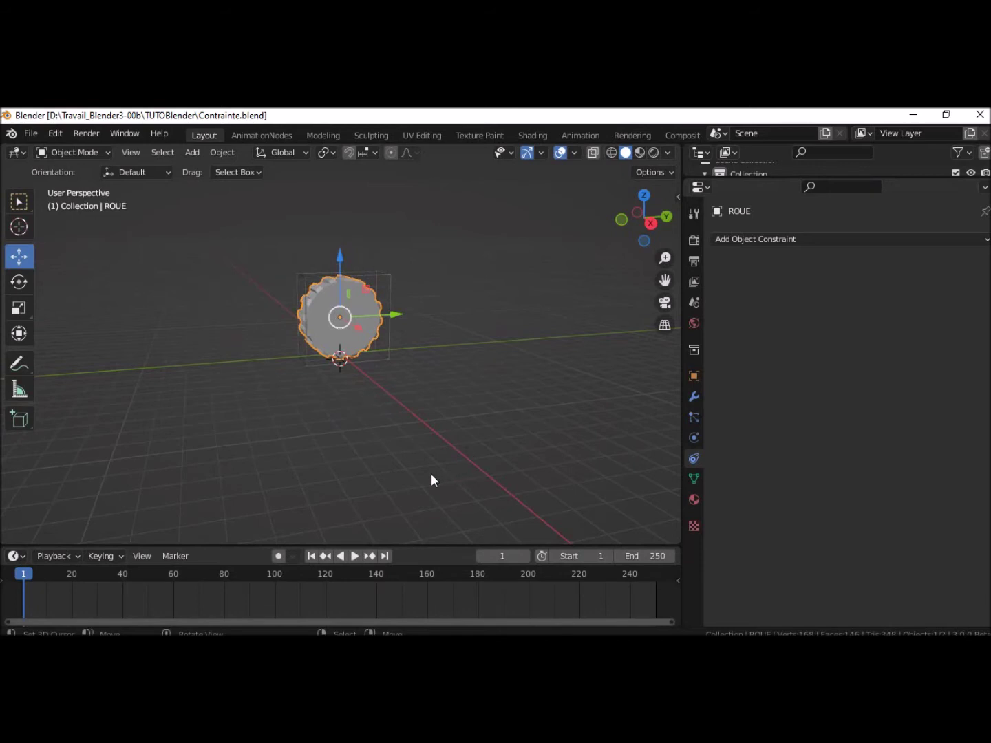
left_click_drag(405, 545, 431, 351)
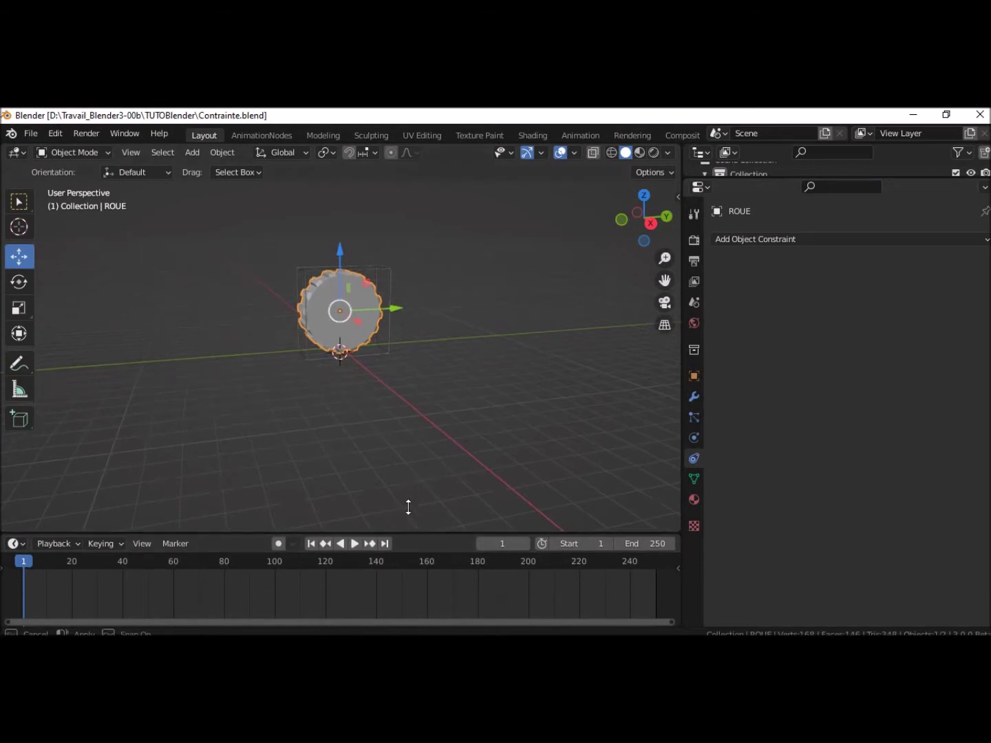
left_click_drag(432, 351, 433, 333)
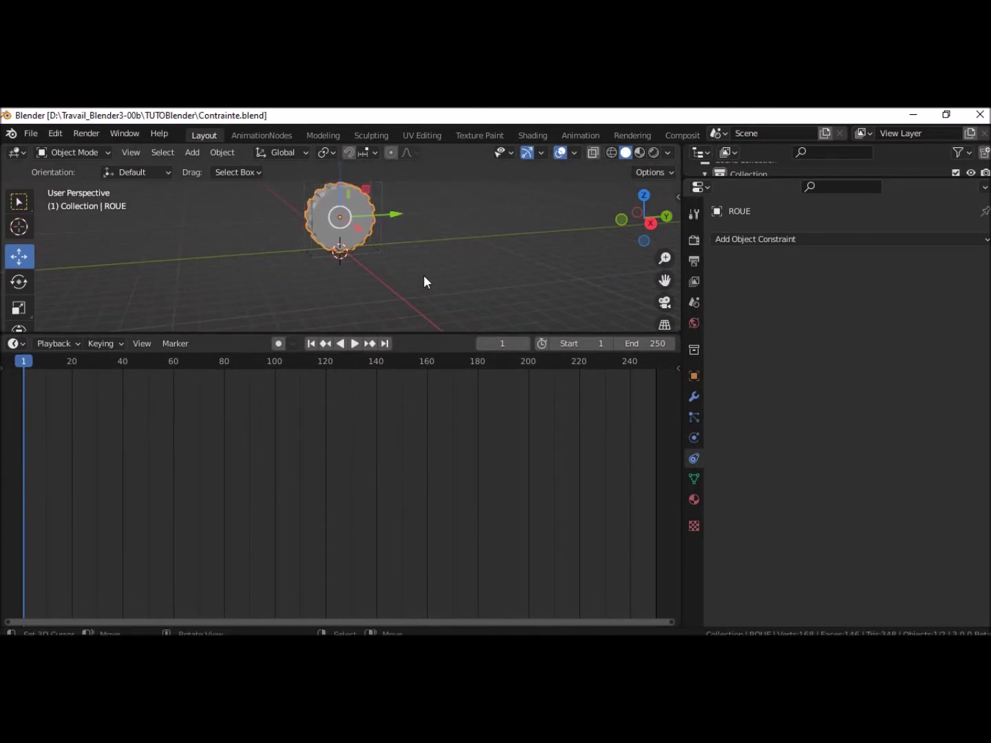
middle_click_drag(423, 274, 422, 305, "shift")
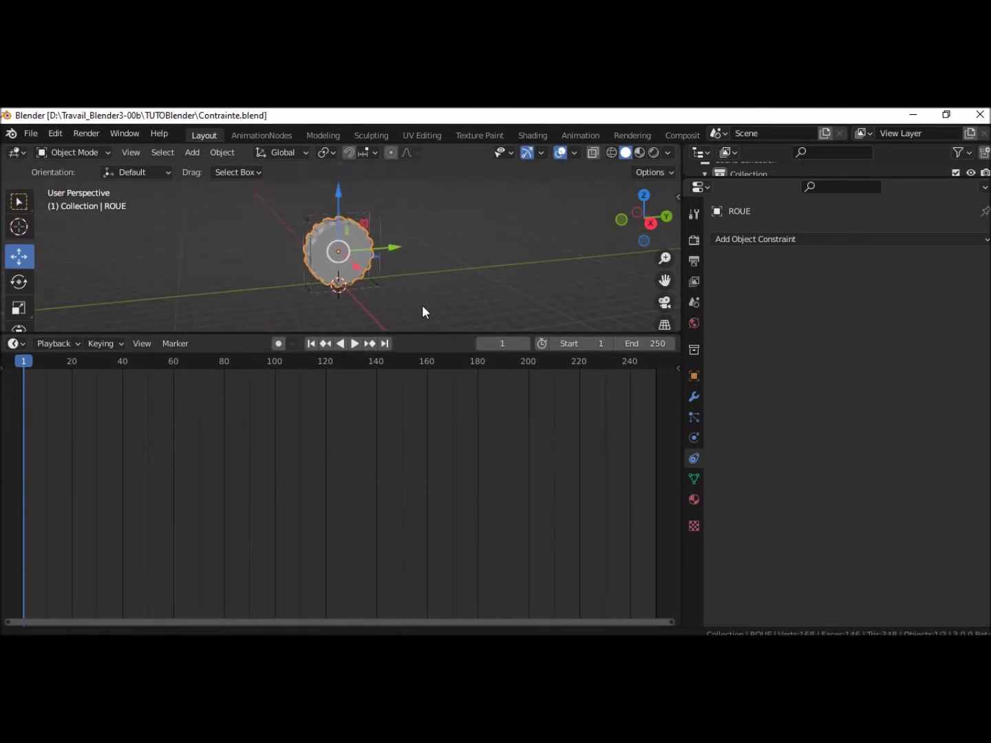
left_click_drag(432, 332, 431, 294)
- Turn the lower area into a Geometry Node editor and close its side panel
left_click(16, 306)
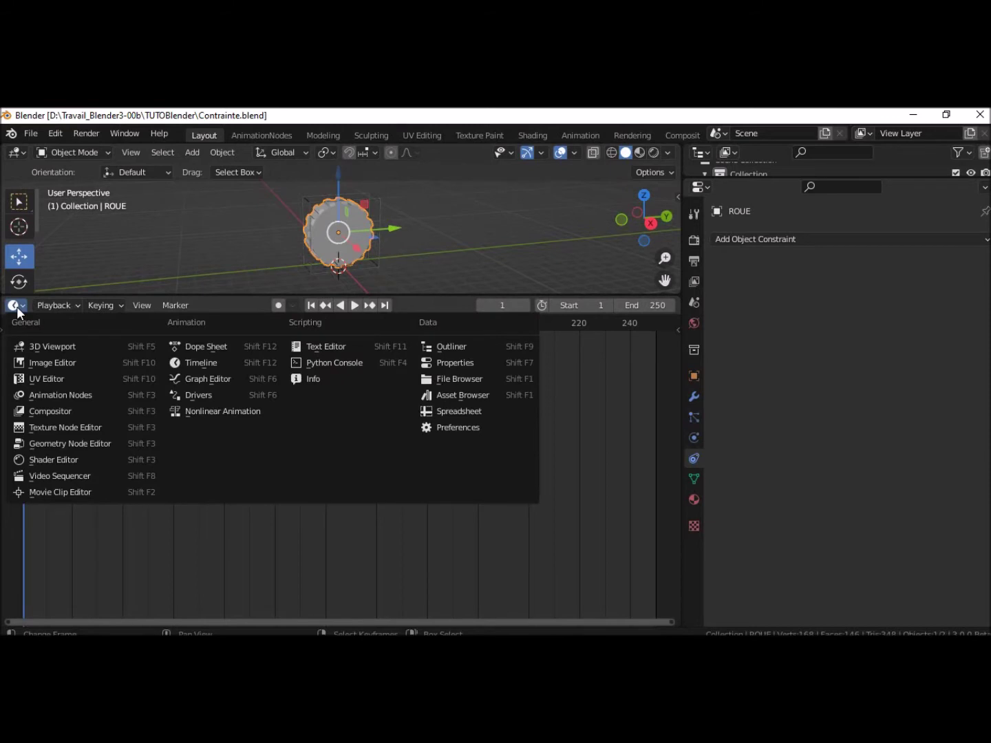
left_click(38, 444)
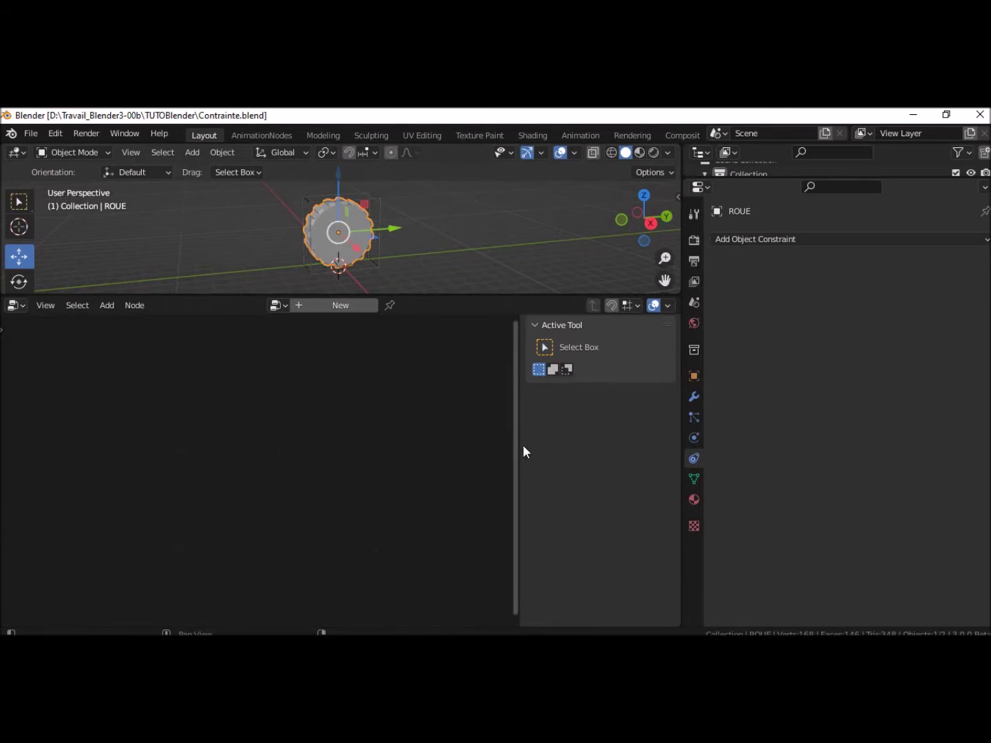
left_click_drag(521, 445, 609, 455)
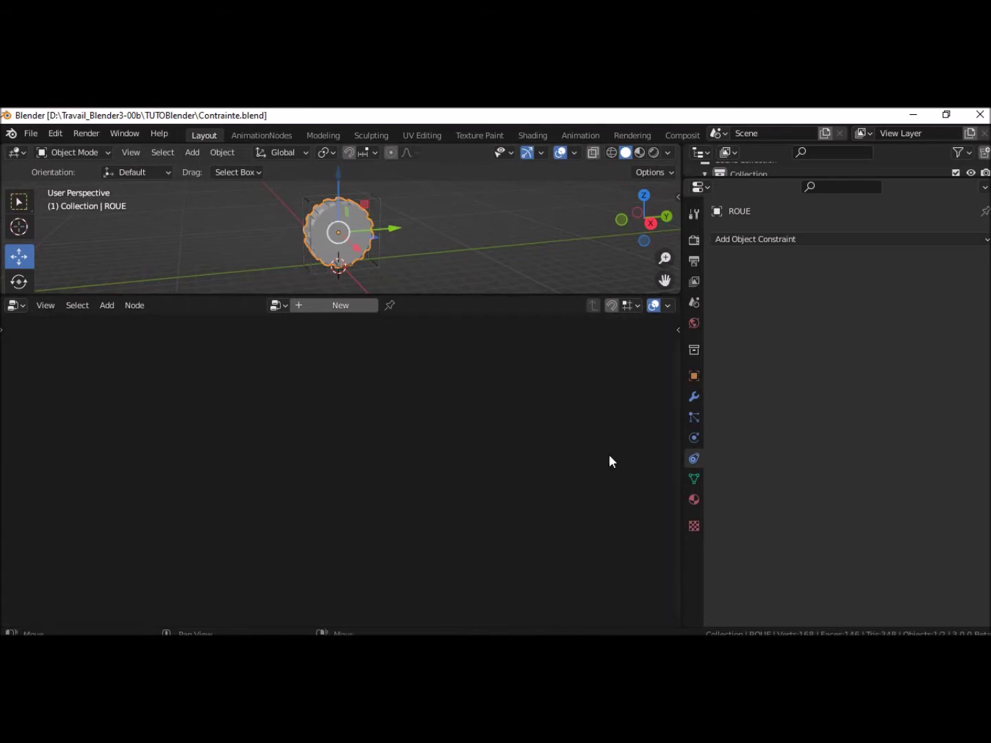
- Create a new Geometry Nodes group for ROUE and zoom onto Group Input and Output
left_click(352, 307)
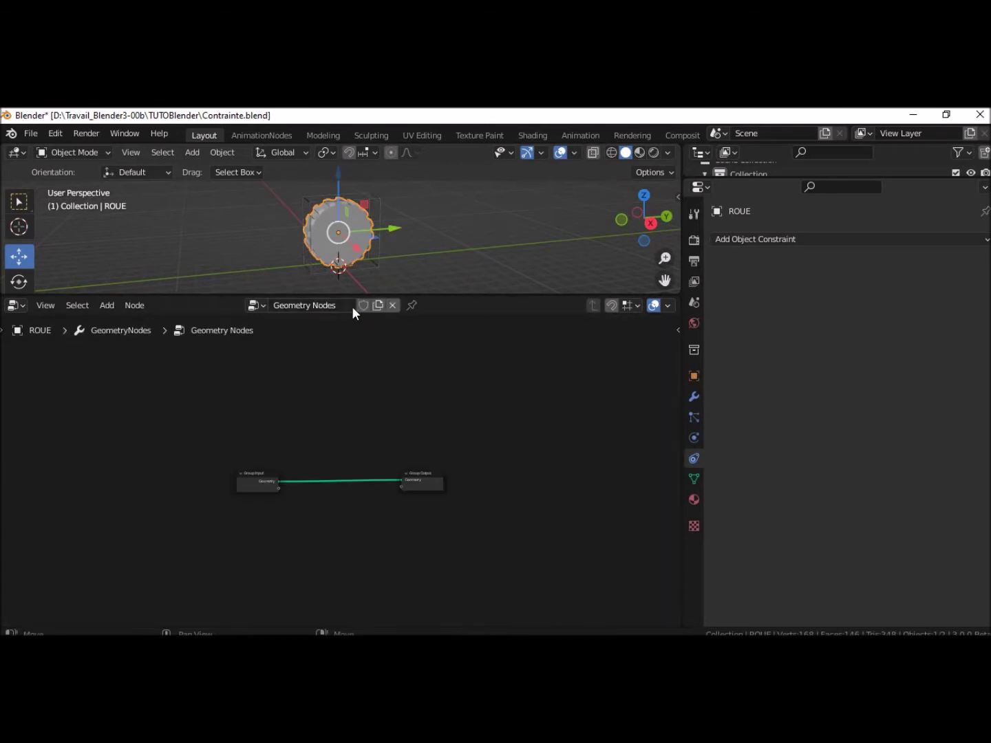
scroll(322, 559, "up", 1)
scroll(322, 559, "up", 1)
mouse_move(321, 559)
middle_mouse_down()
mouse_move(338, 458)
mouse_move(327, 480)
mouse_move(301, 489)
middle_mouse_up()
scroll(337, 458, "up", 1)
scroll(338, 458, "up", 1)
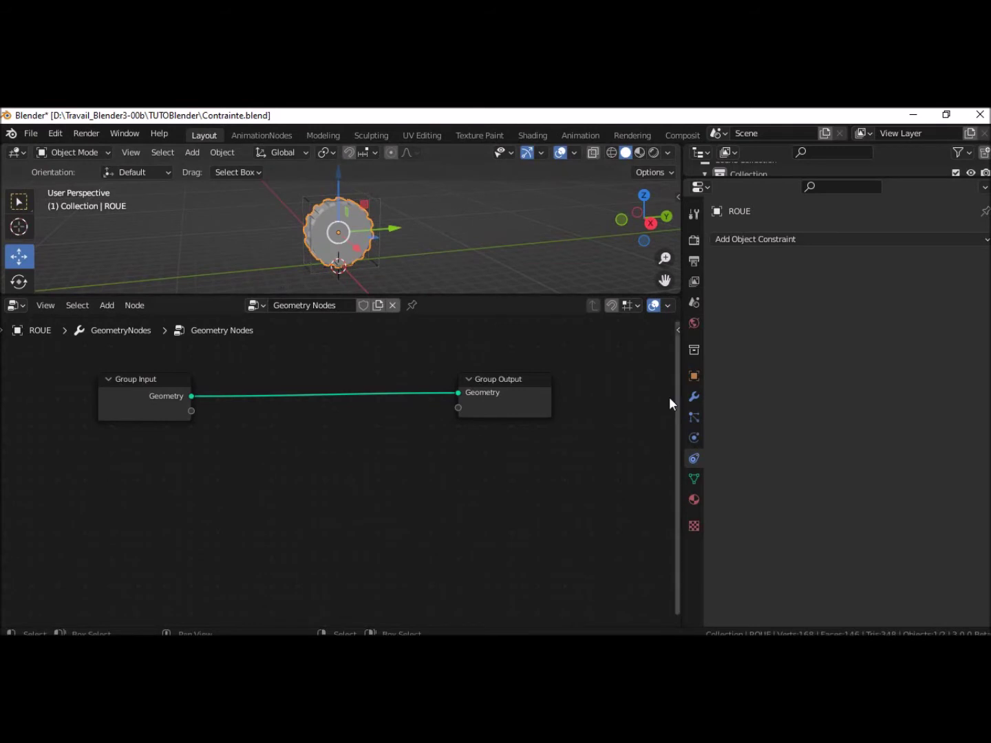
mouse_move(677, 465)
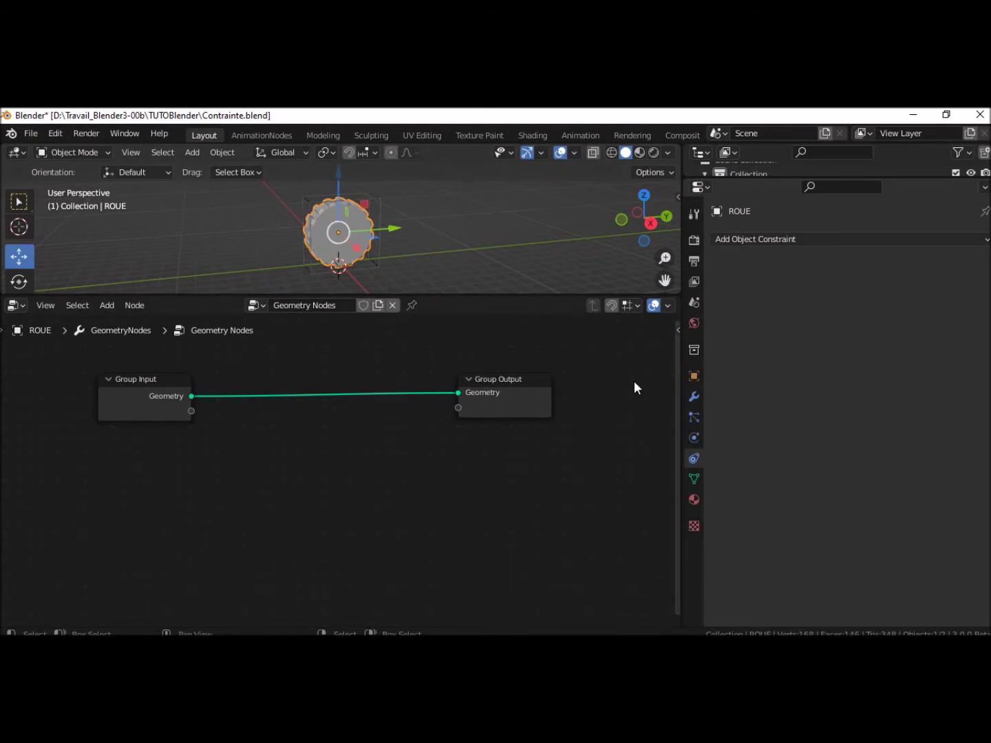
key("n")
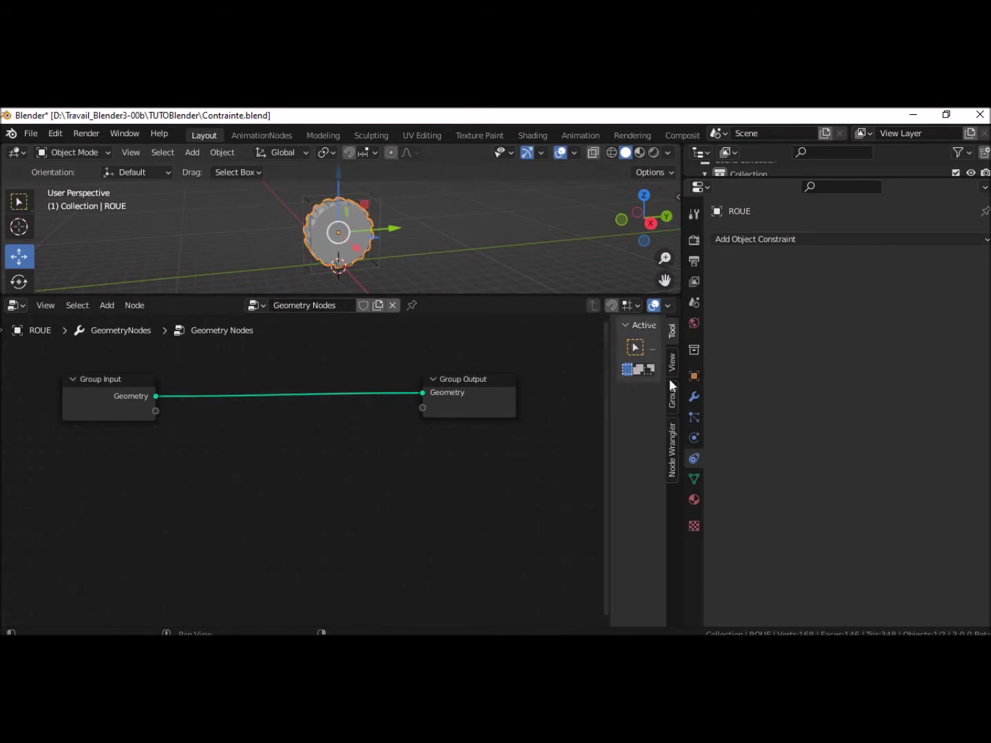
- Show the node sidebar's Group tab and widen it to read the group inputs list
left_click(672, 445)
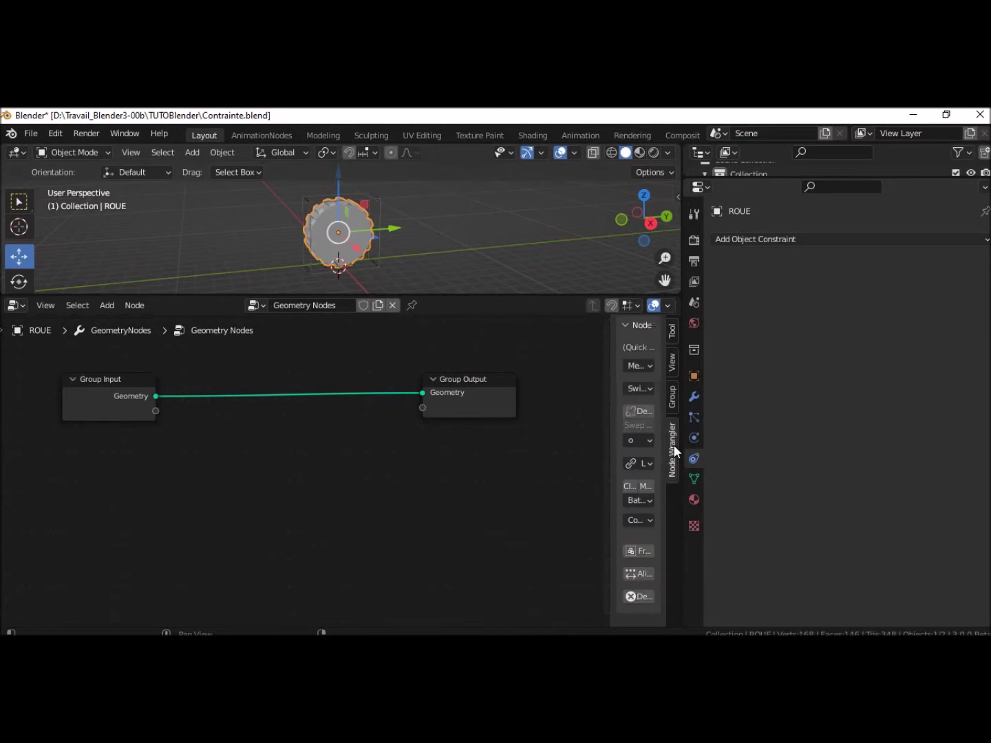
left_click(673, 394)
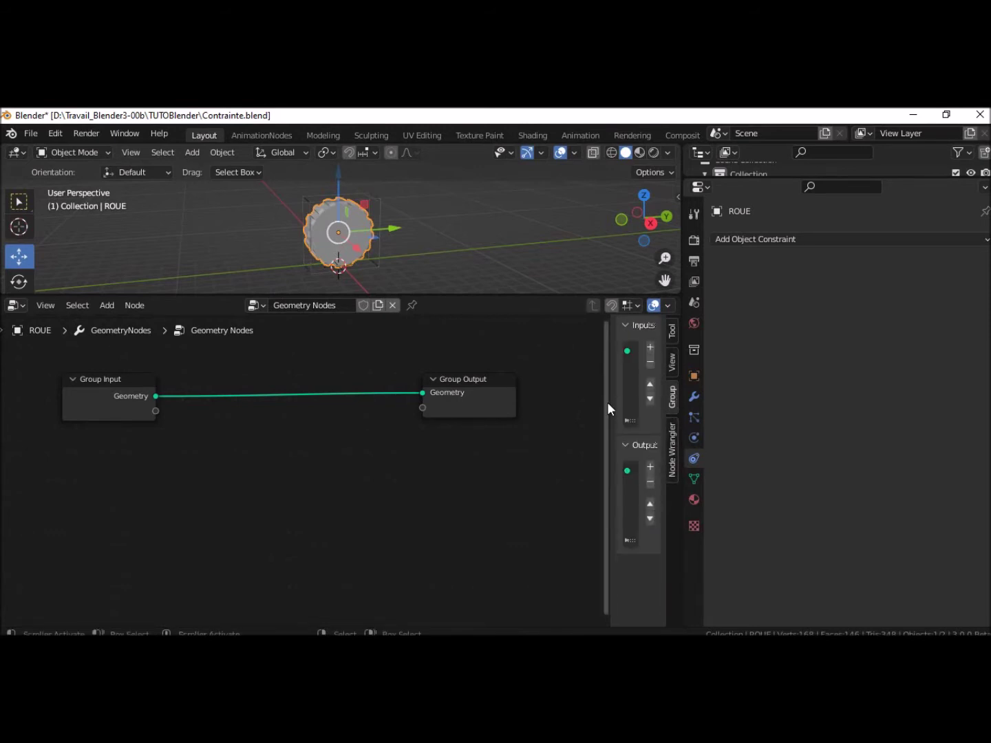
left_click_drag(611, 403, 479, 402)
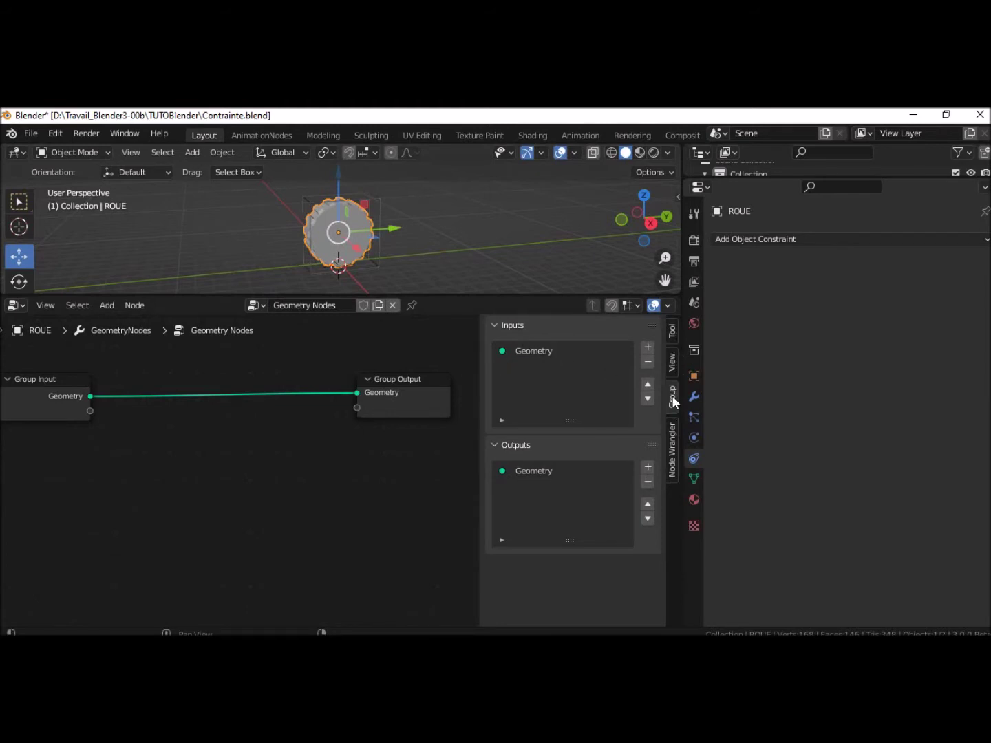
left_click(670, 326)
left_click(671, 355)
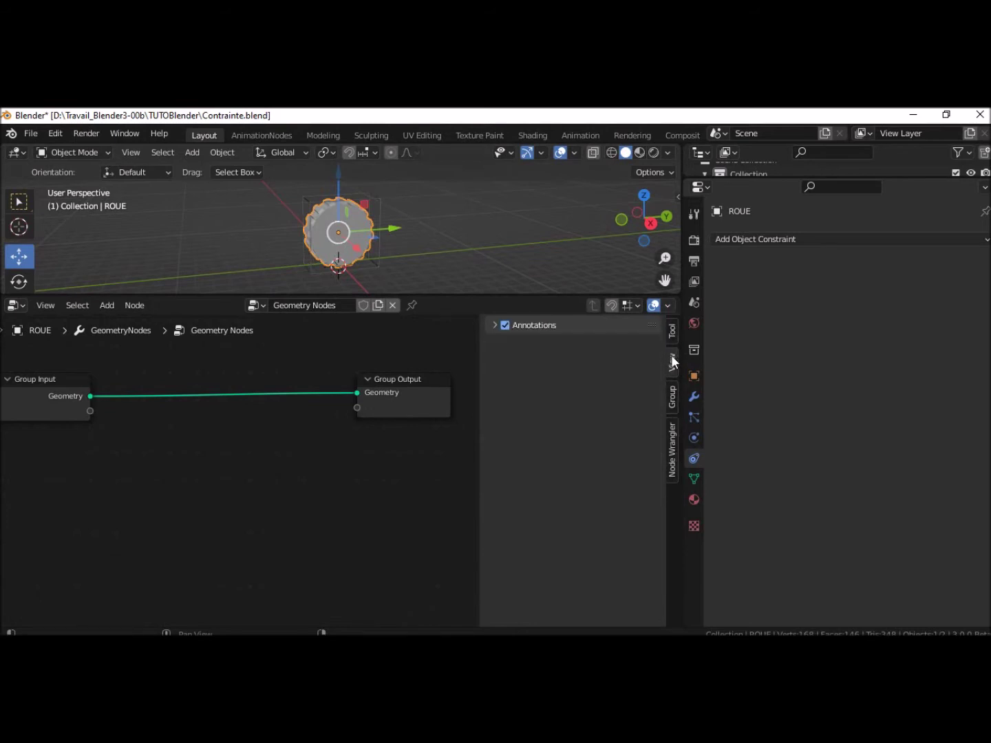
left_click(672, 396)
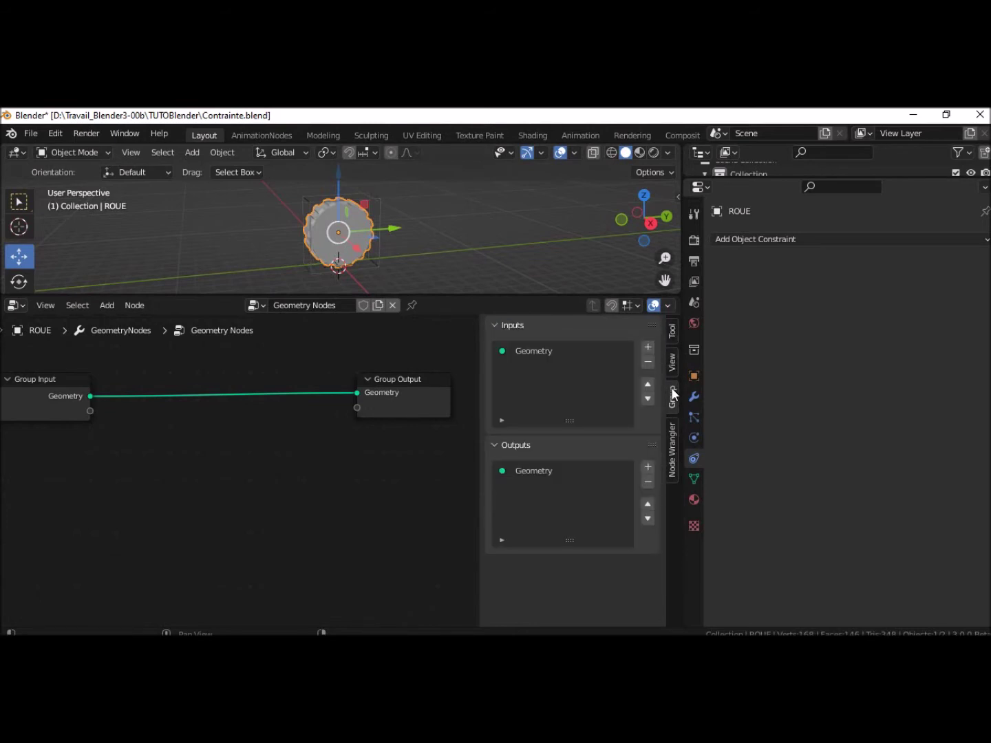
left_click(495, 324)
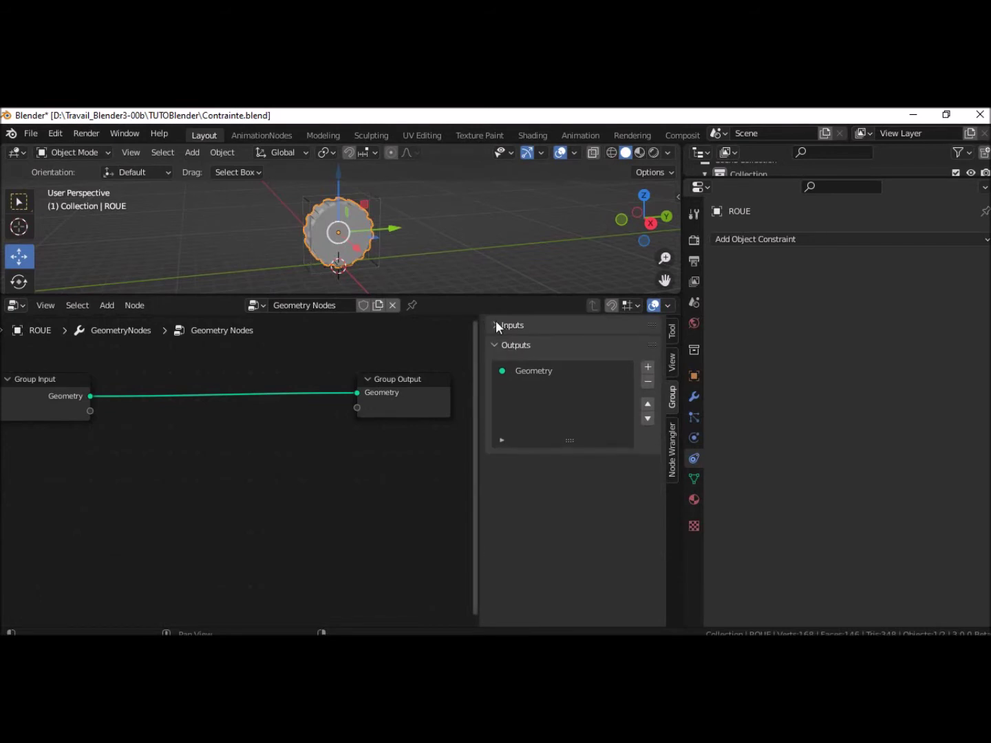
left_click(496, 324)
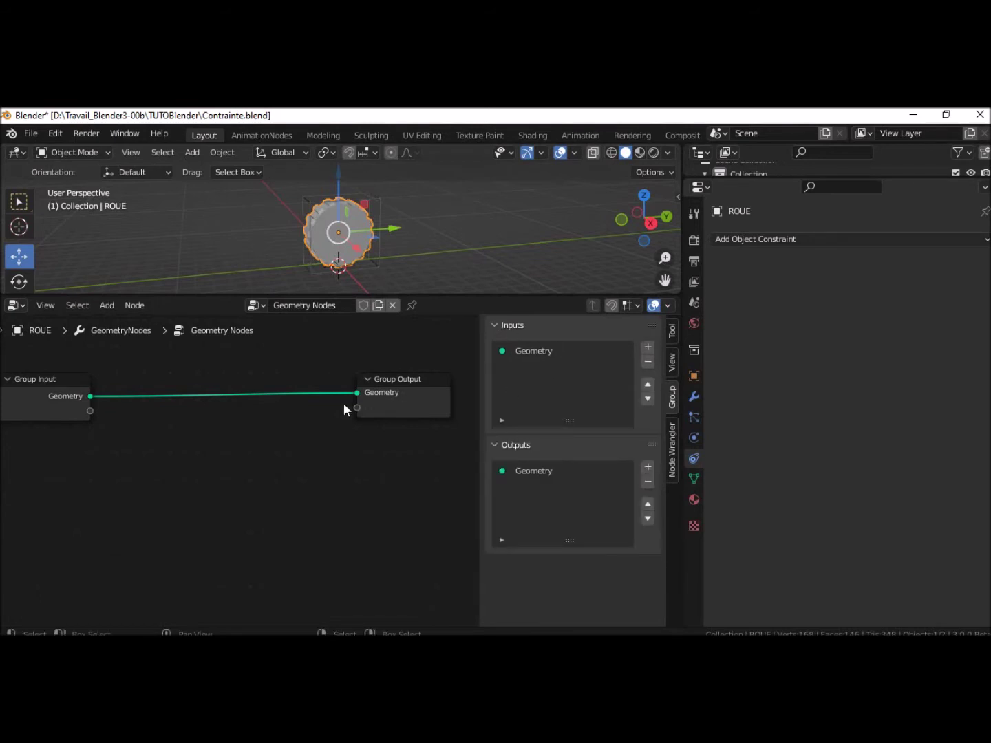
- Rename the Geometry group input to CAGE, then to ROUE
double_click(526, 351)
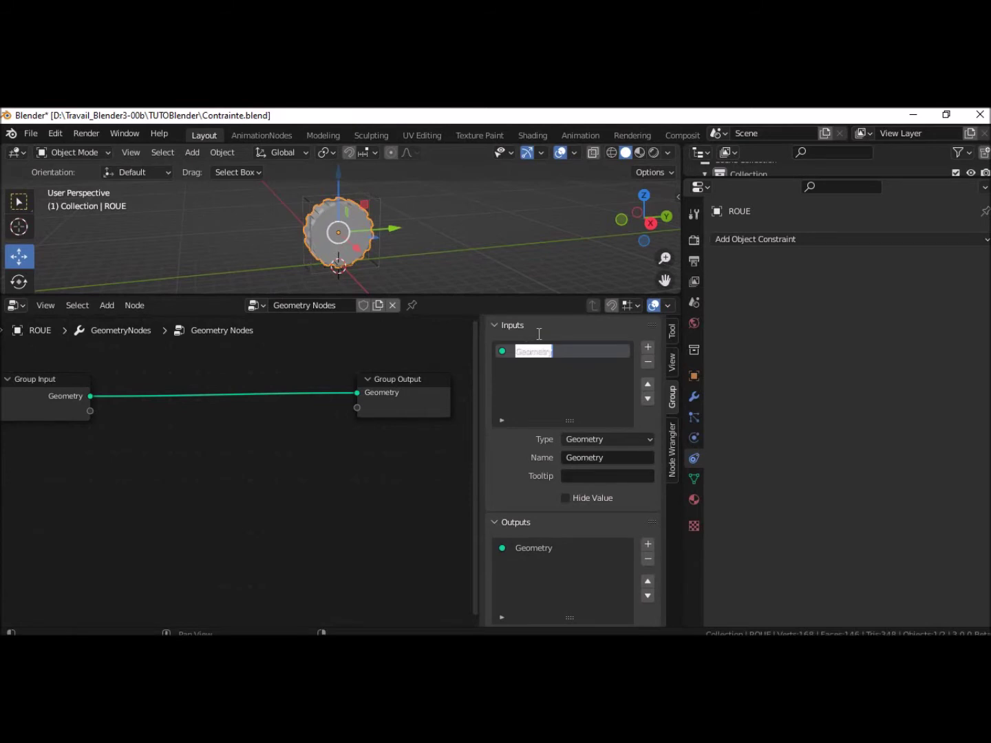
type("C")
key("BackSpace")
type("CAGE")
key("Return")
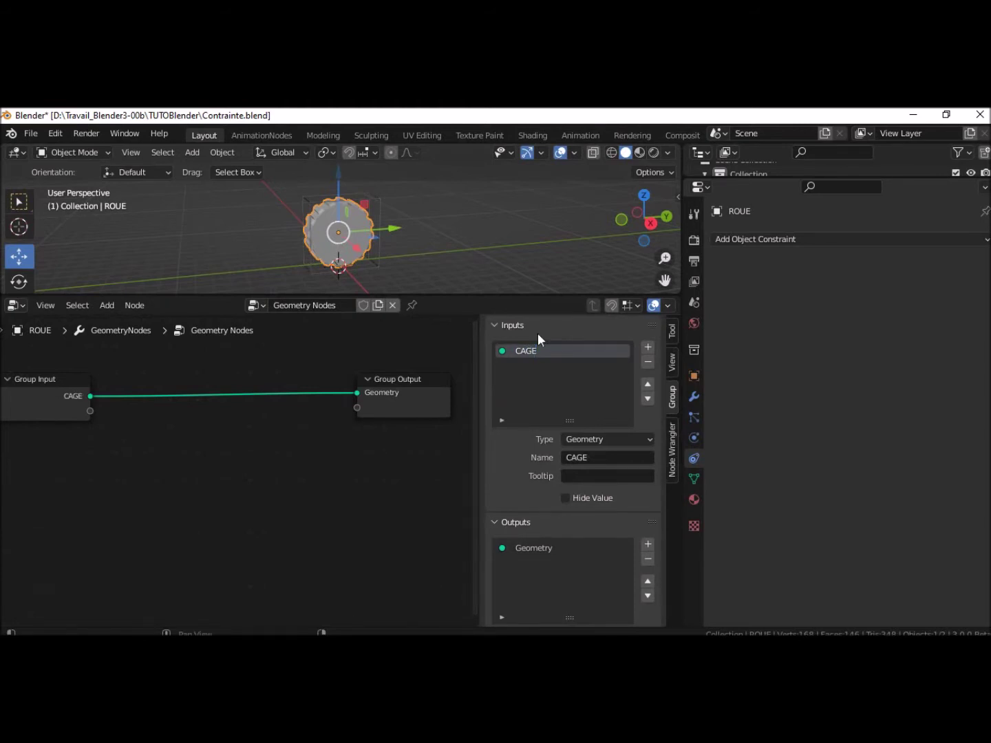
double_click(523, 351)
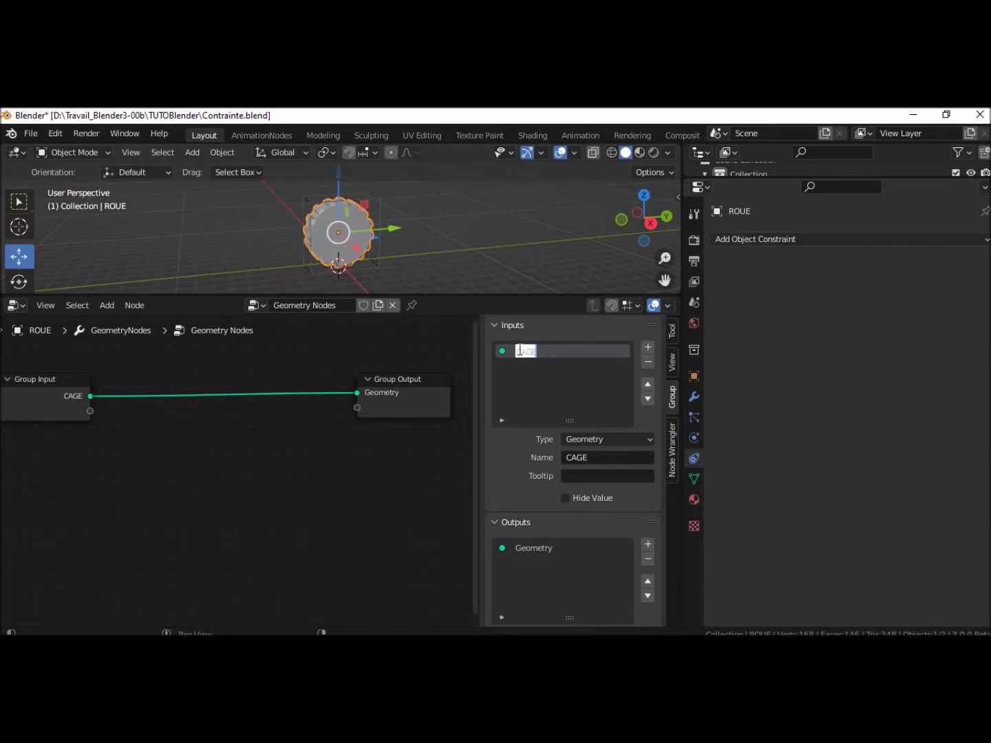
type("R")
type("OUE")
key("Return")
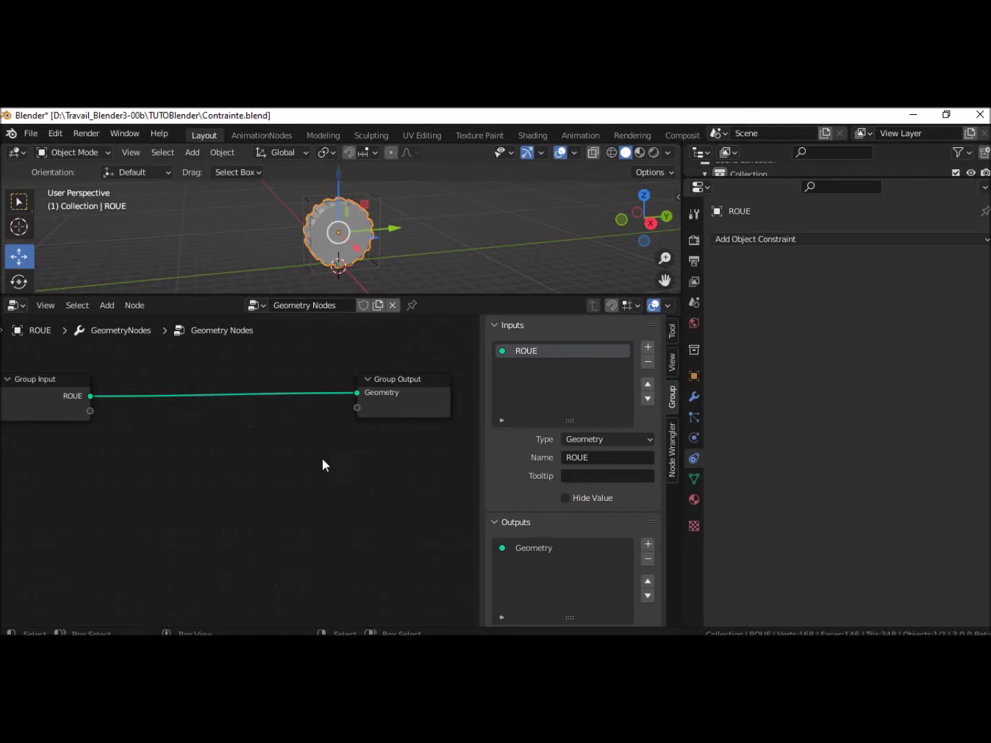
- Recentre the nodes, hide the sidebar, and bring up the Add node menu
middle_click_drag(245, 514, 269, 520)
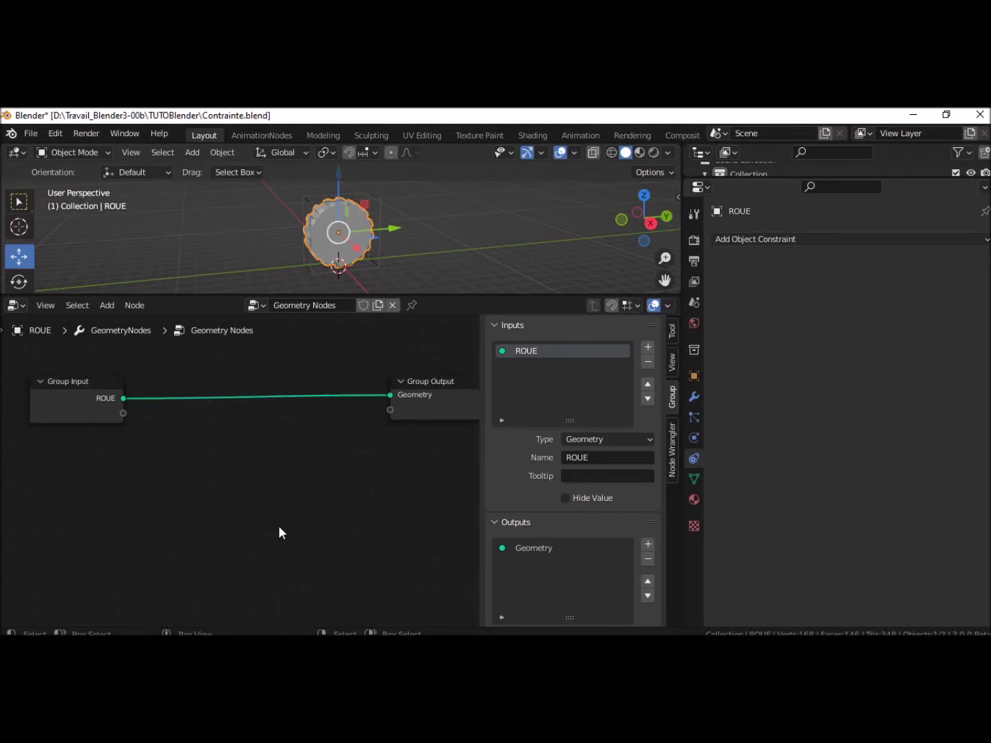
key("n")
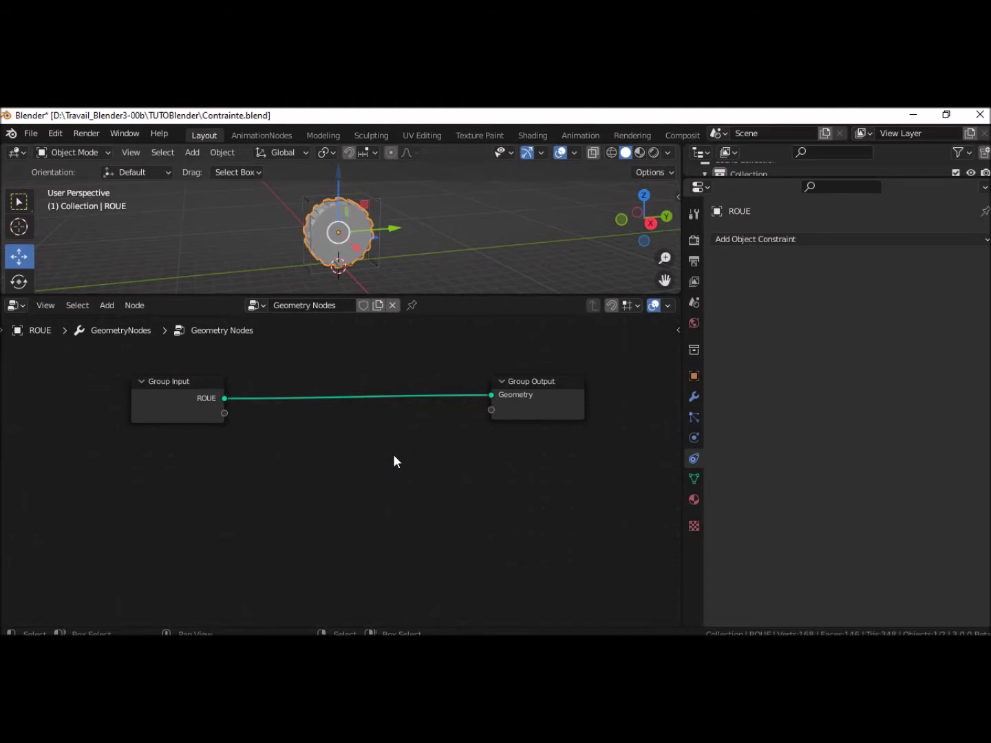
key("shift+a")
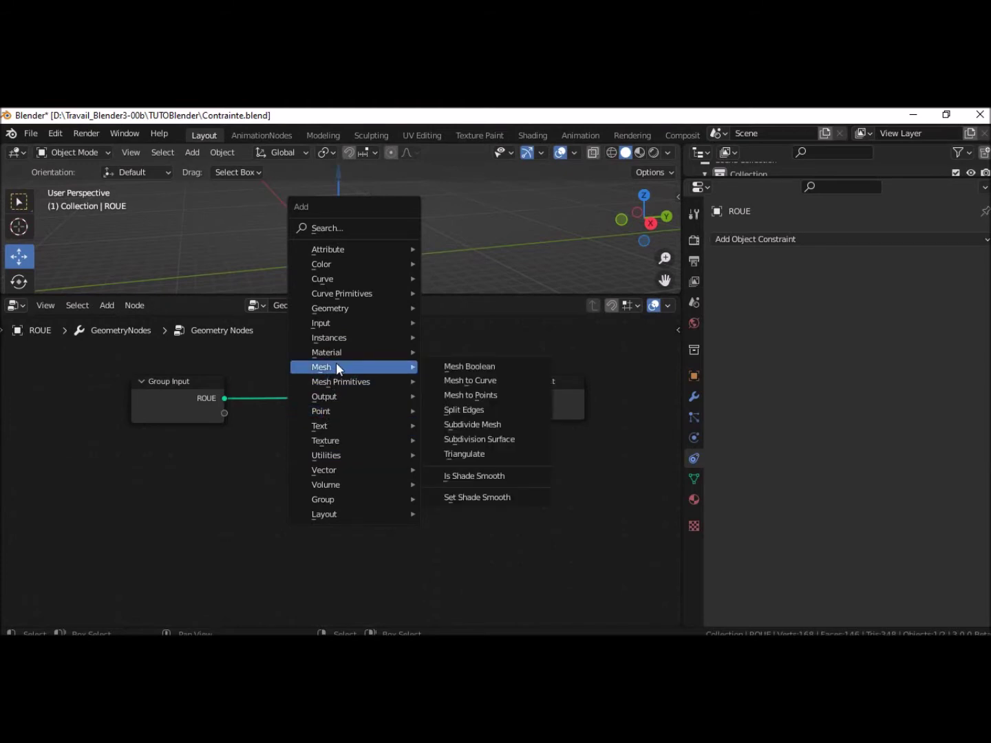
mouse_move(353, 308)
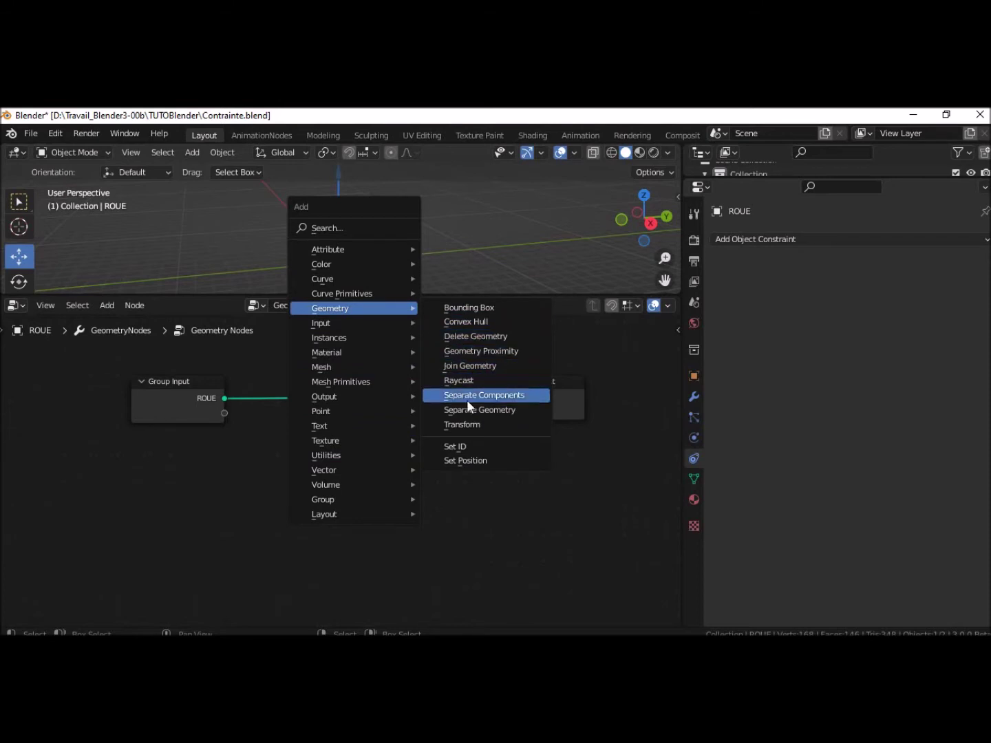
- Insert a Transform node on the Group Input–Output link, try a 24° X/Y tilt, then undo it
left_click(463, 424)
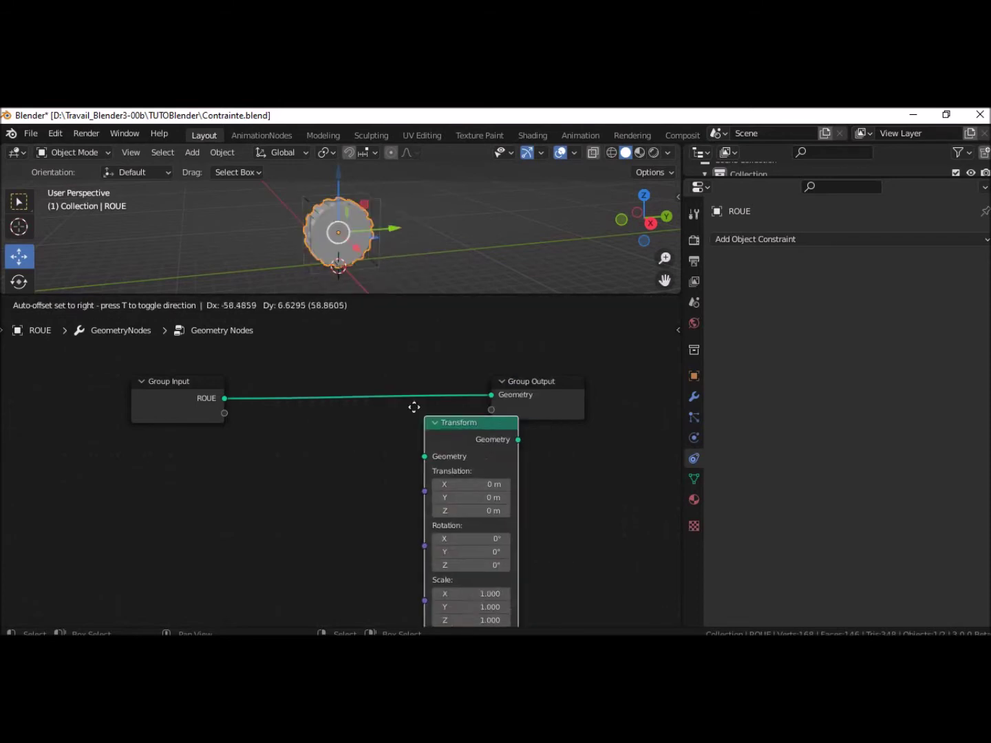
left_click(369, 356)
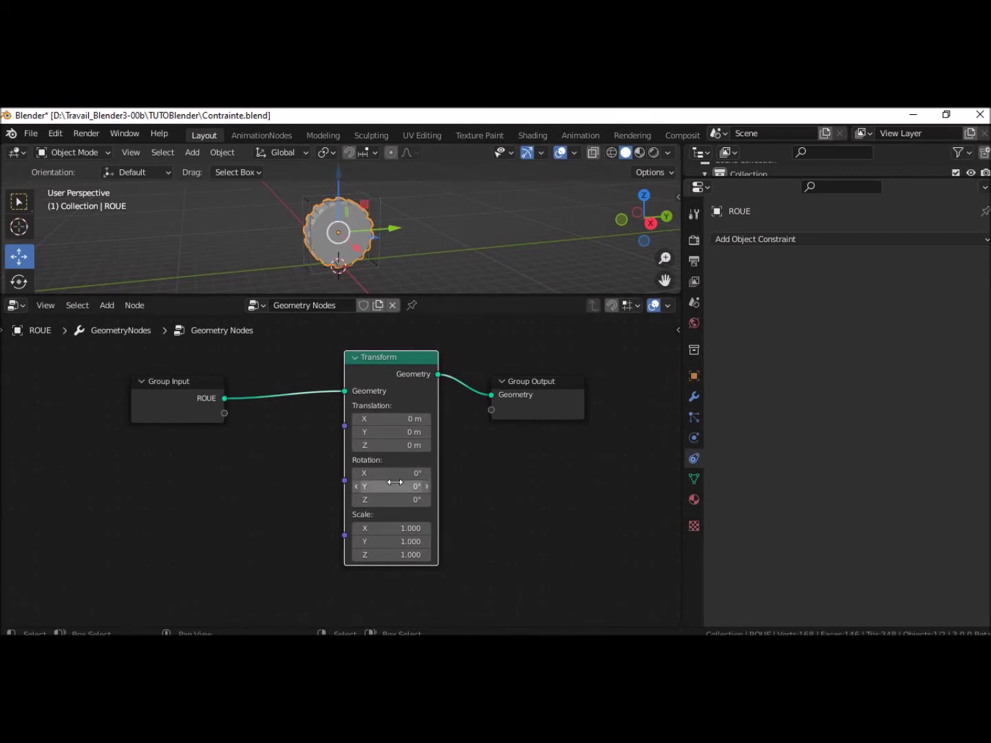
left_click_drag(383, 477, 427, 486)
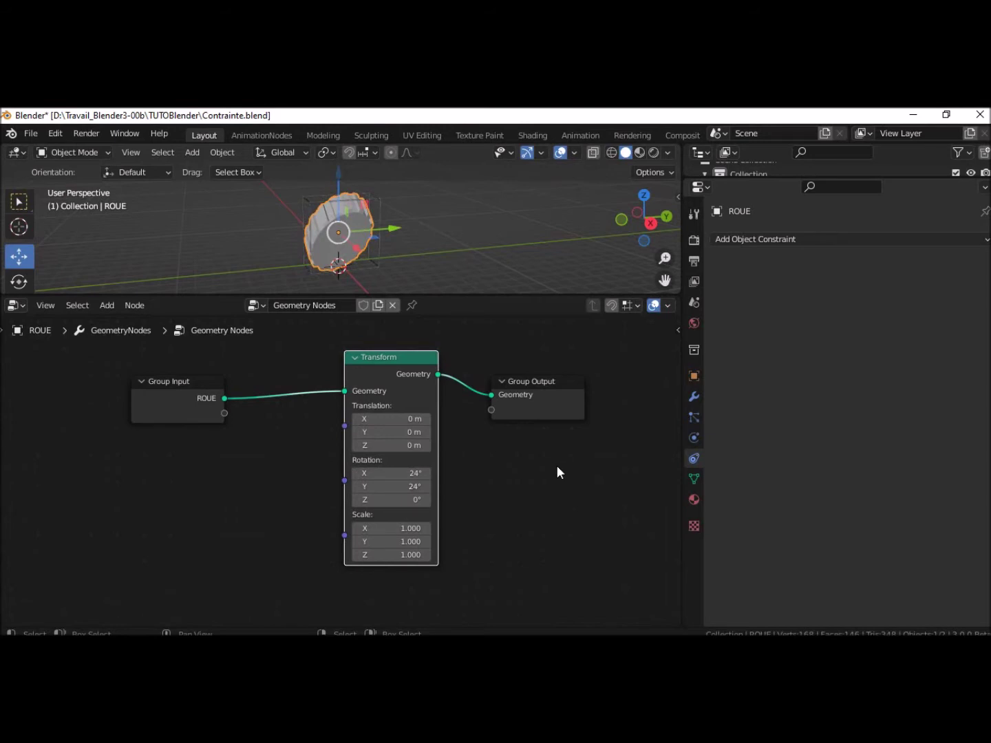
key("ctrl+z")
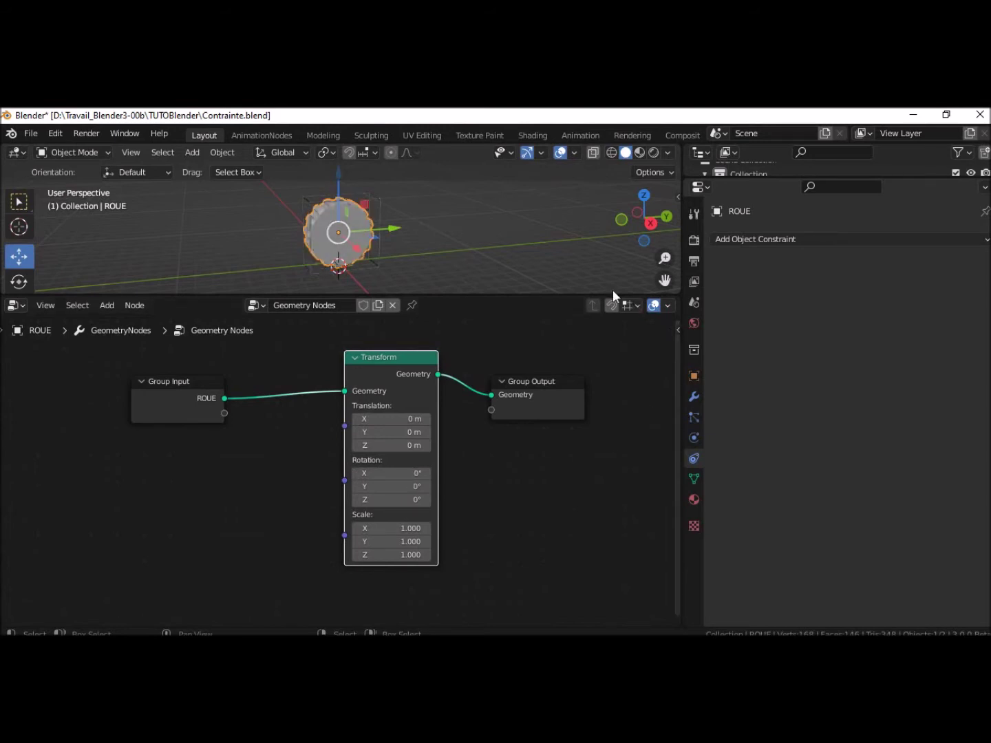
- Show ROUE's transform values in the sidebar and apply its scale so Z reads 1.000
left_click_drag(612, 295, 599, 456)
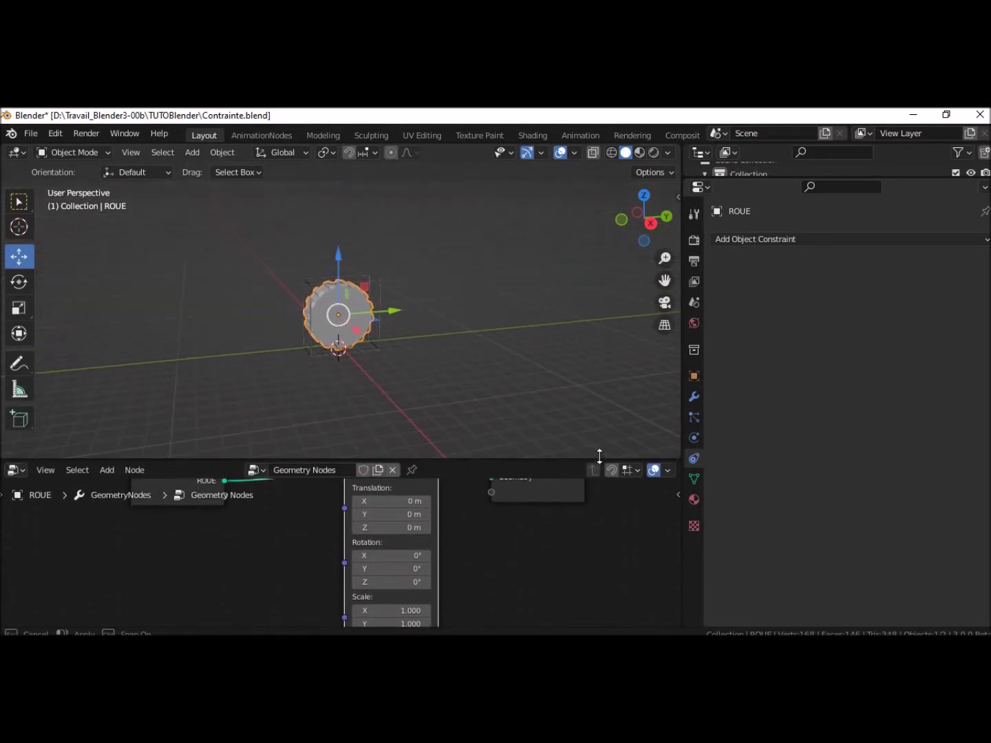
left_click(584, 354)
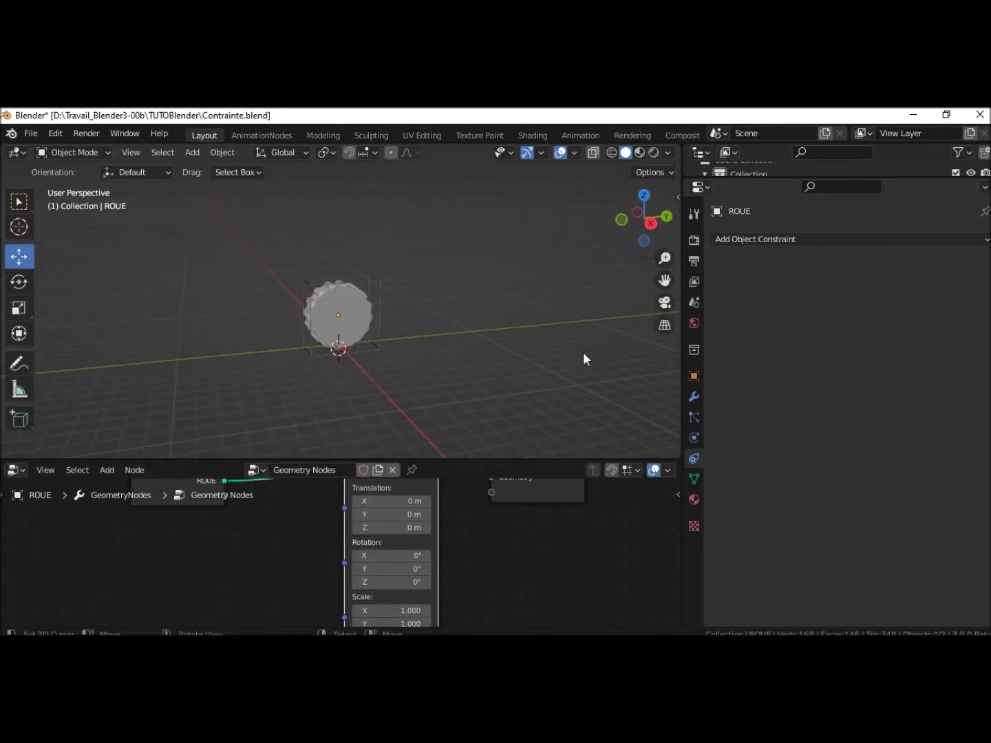
key("n")
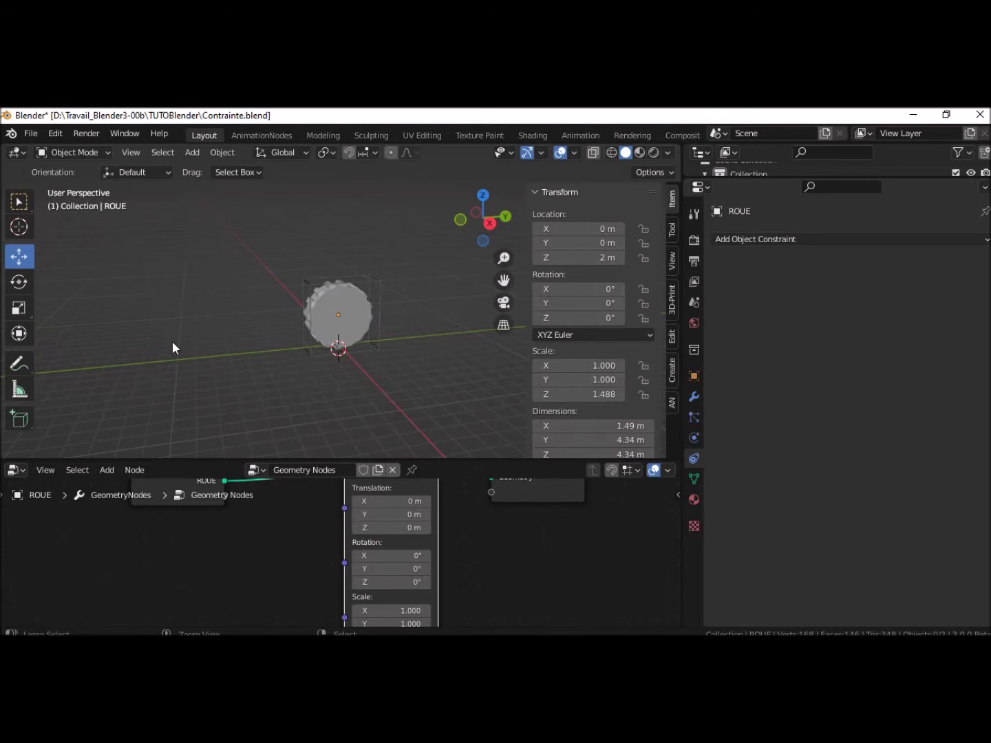
key("ctrl+a")
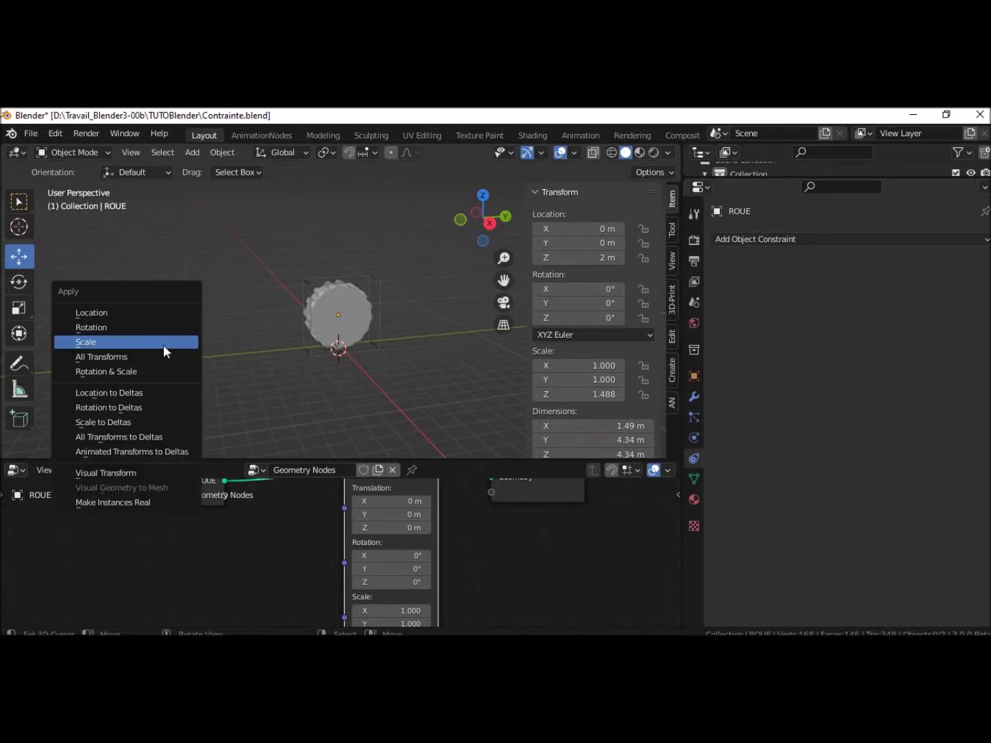
key("Escape")
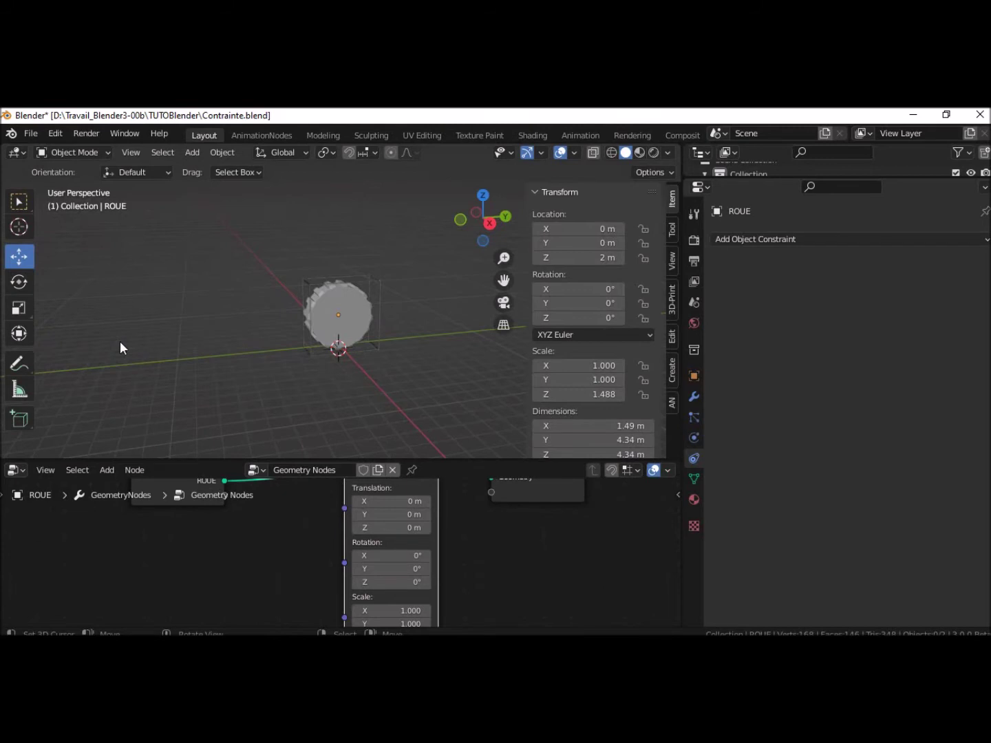
left_click(350, 314)
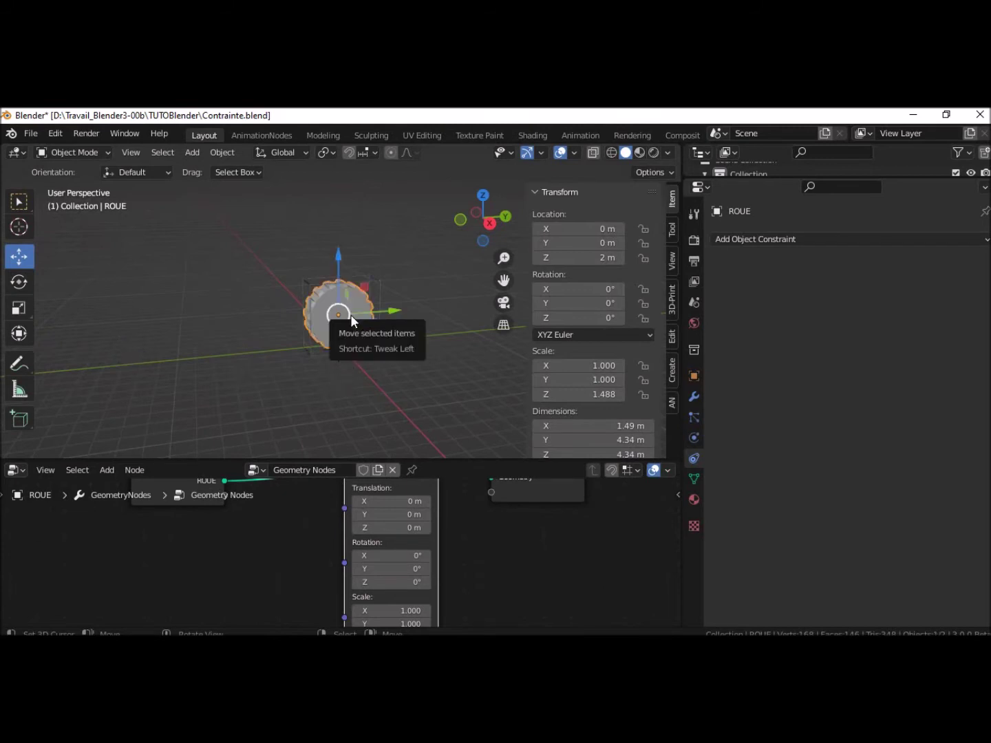
key("ctrl+a")
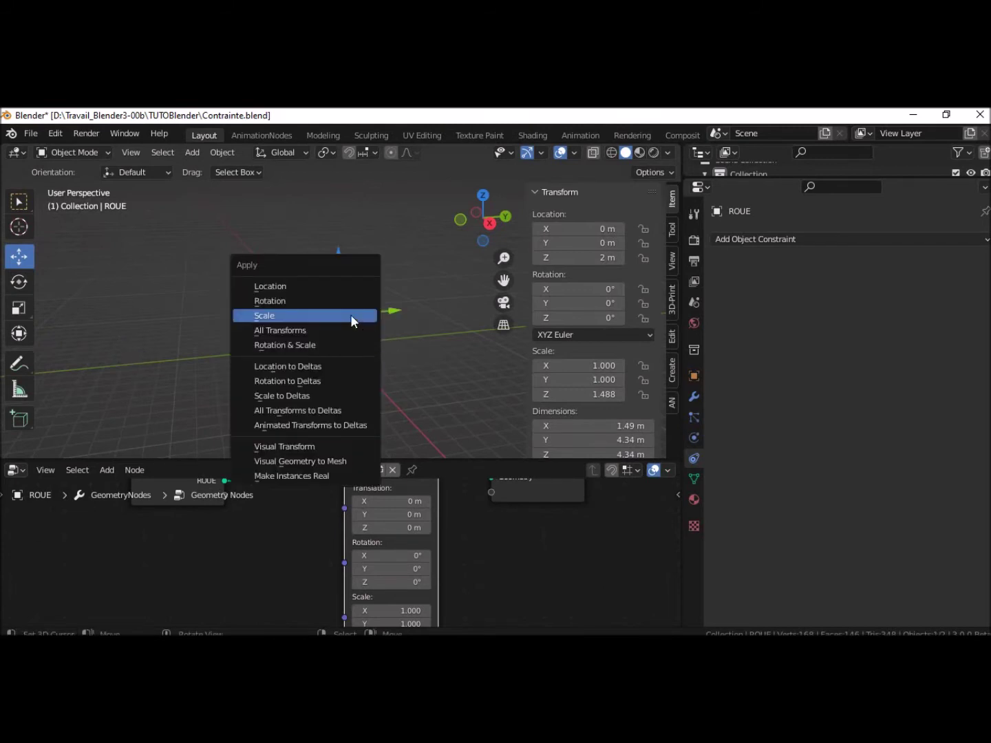
left_click(349, 314)
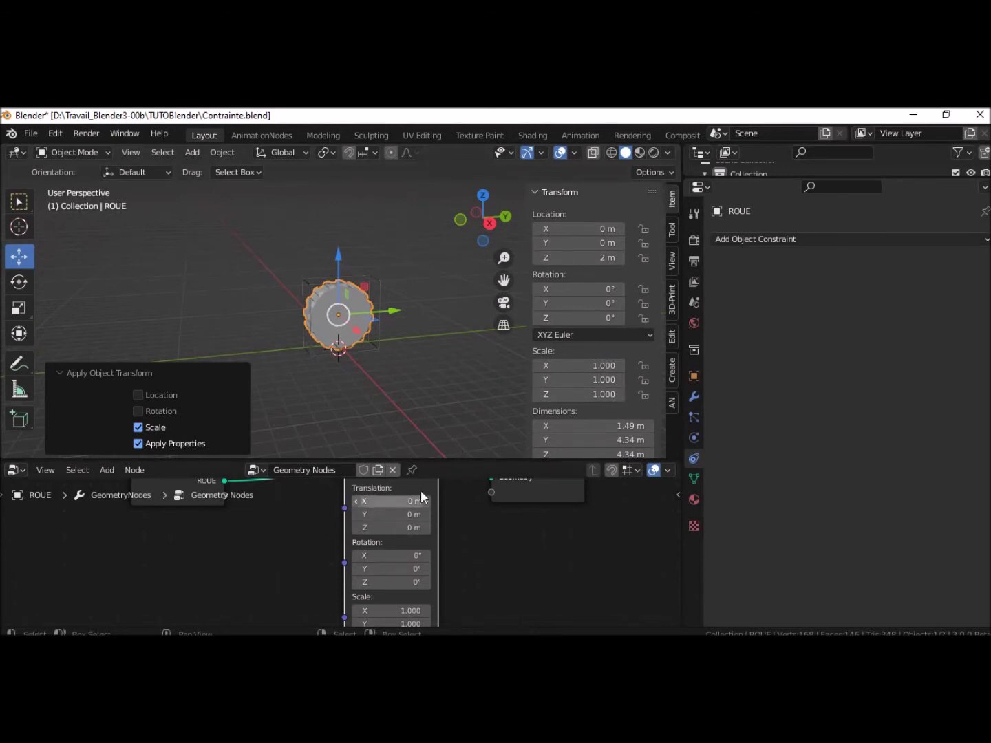
- Test a tilt on the Transform node, then set its Rotation X back to 0°
left_click_drag(388, 555, 438, 567)
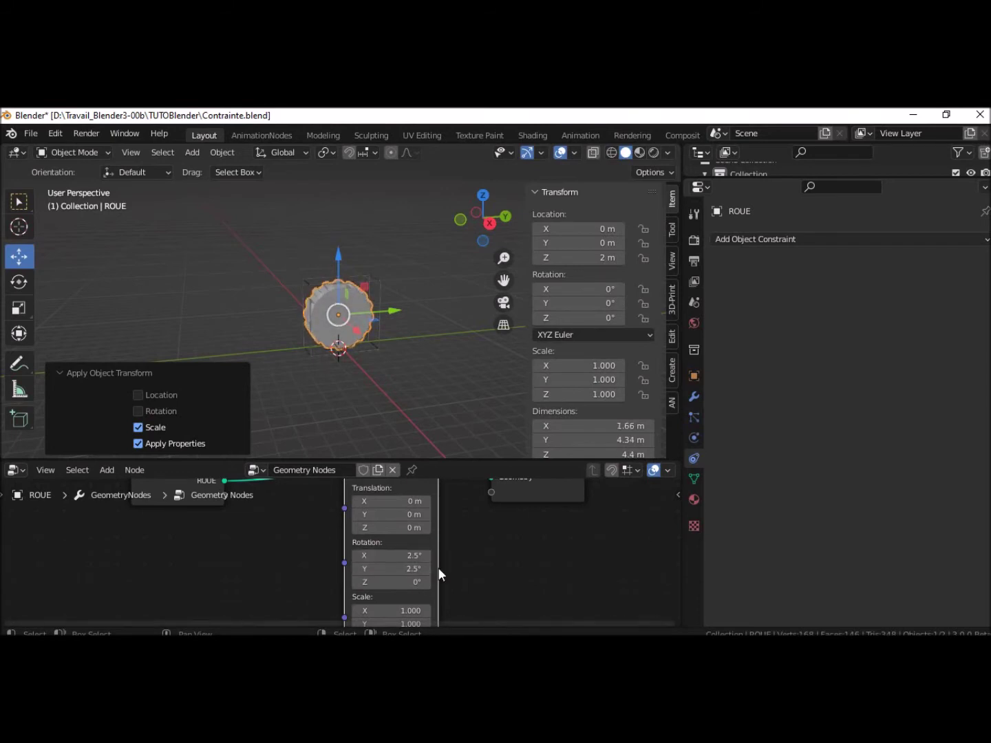
key("ctrl+z")
mouse_move(384, 555)
left_mouse_down()
mouse_move(413, 554)
mouse_move(385, 554)
left_mouse_up()
left_click(383, 556)
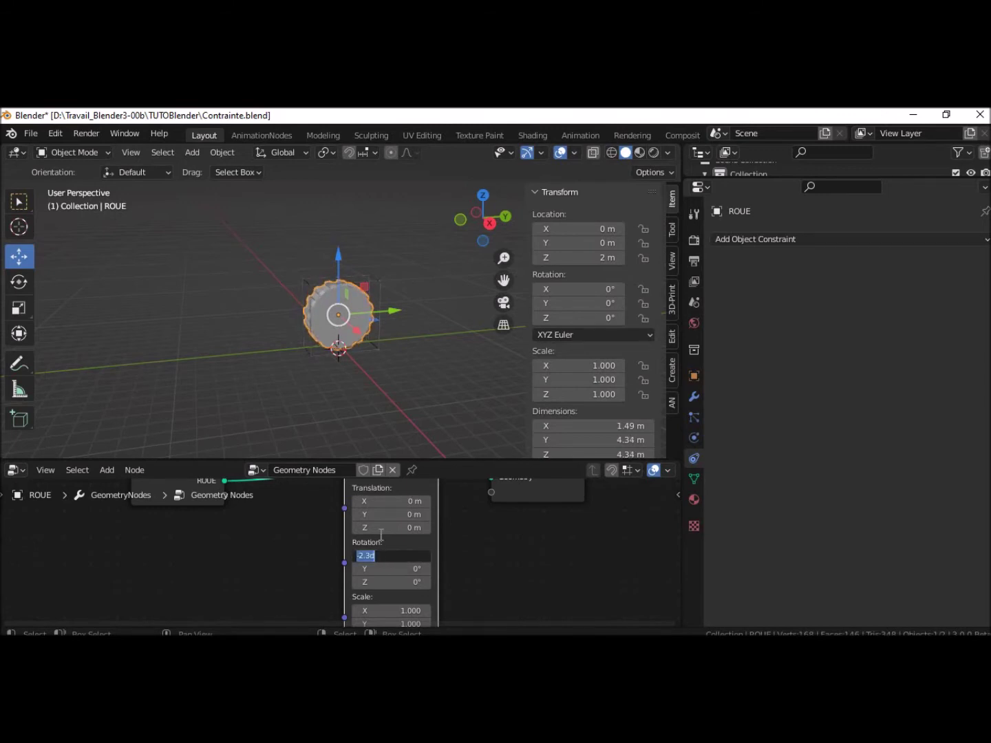
type("0")
key("Return")
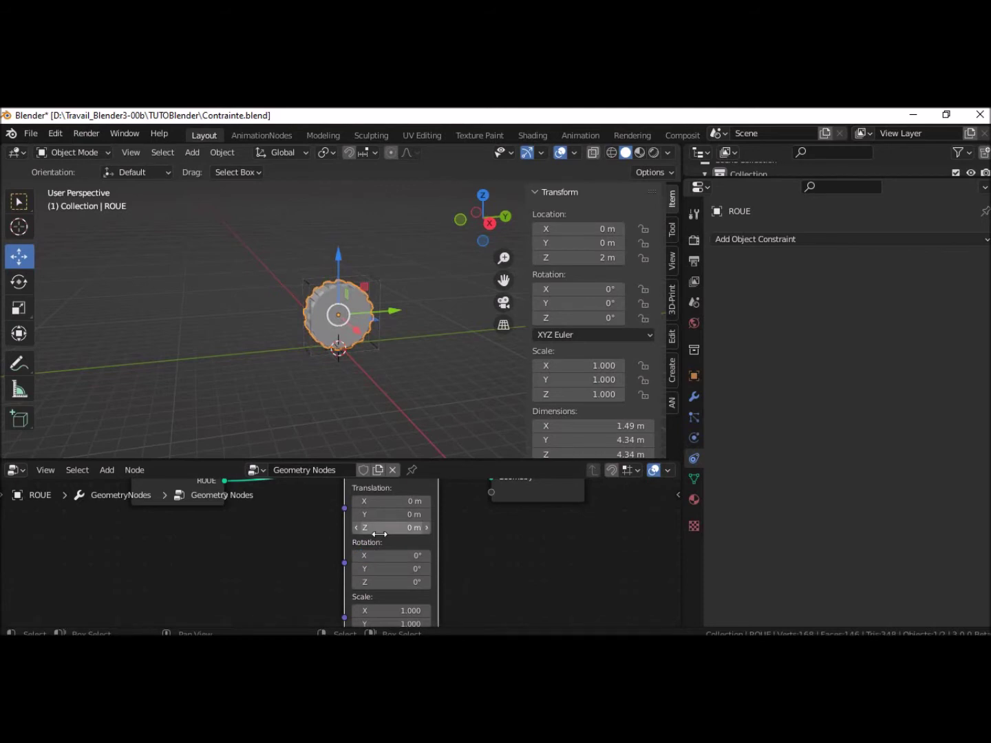
- Enlarge the node editor and spread Group Input, Transform and Group Output farther apart
left_click_drag(485, 459, 483, 411)
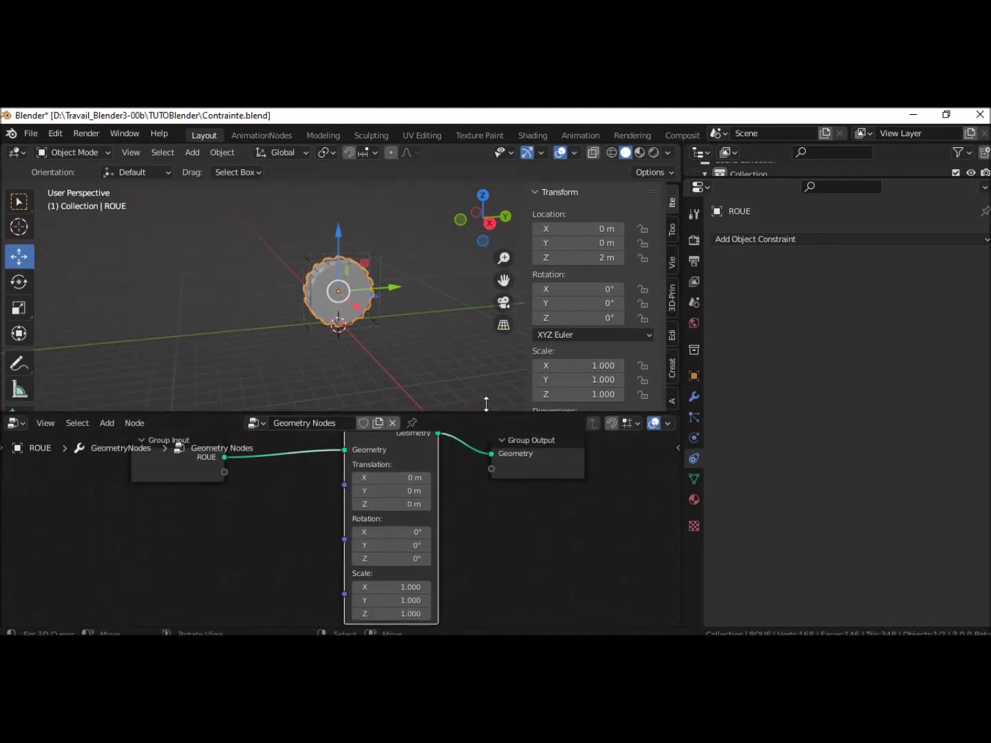
left_click_drag(483, 412, 523, 334)
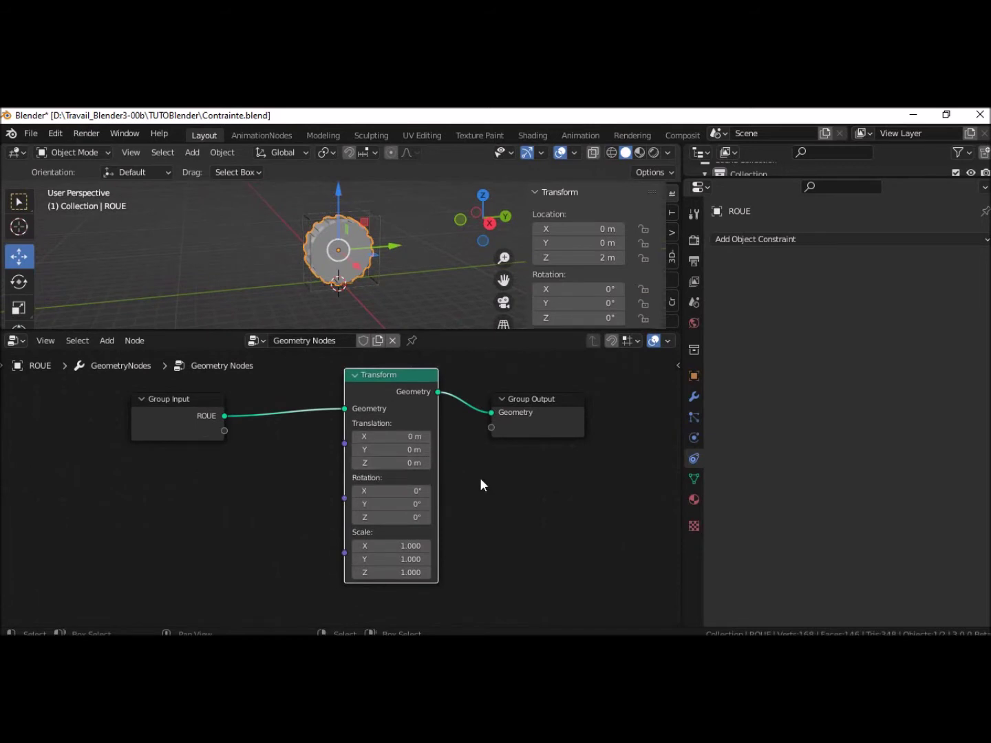
left_click_drag(557, 400, 634, 407)
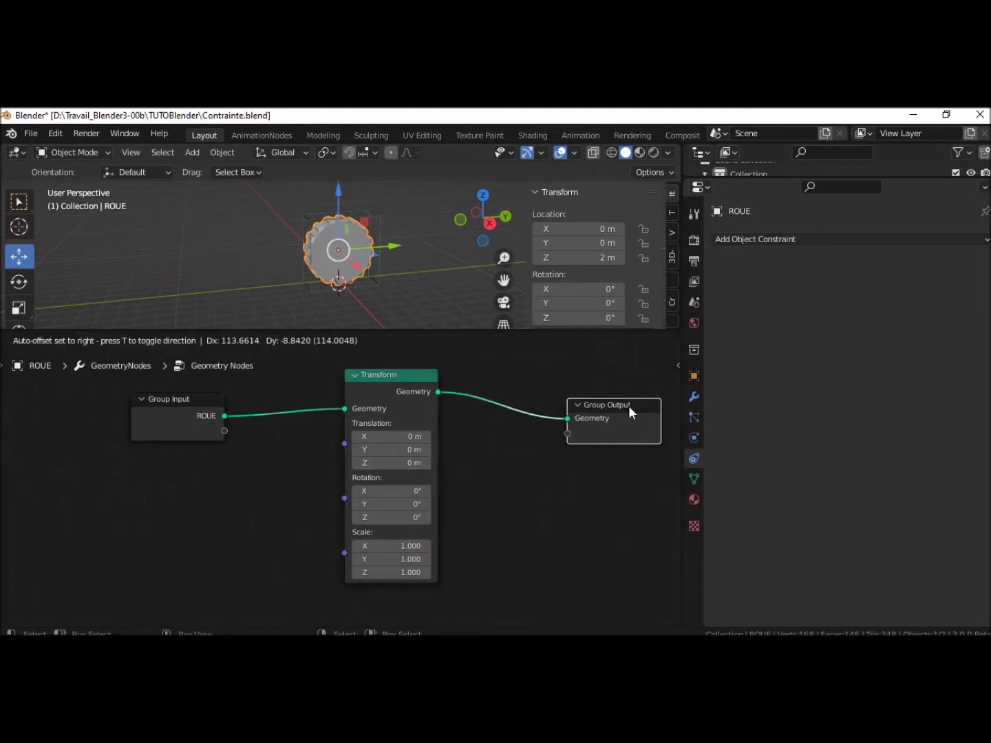
left_click_drag(382, 377, 469, 379)
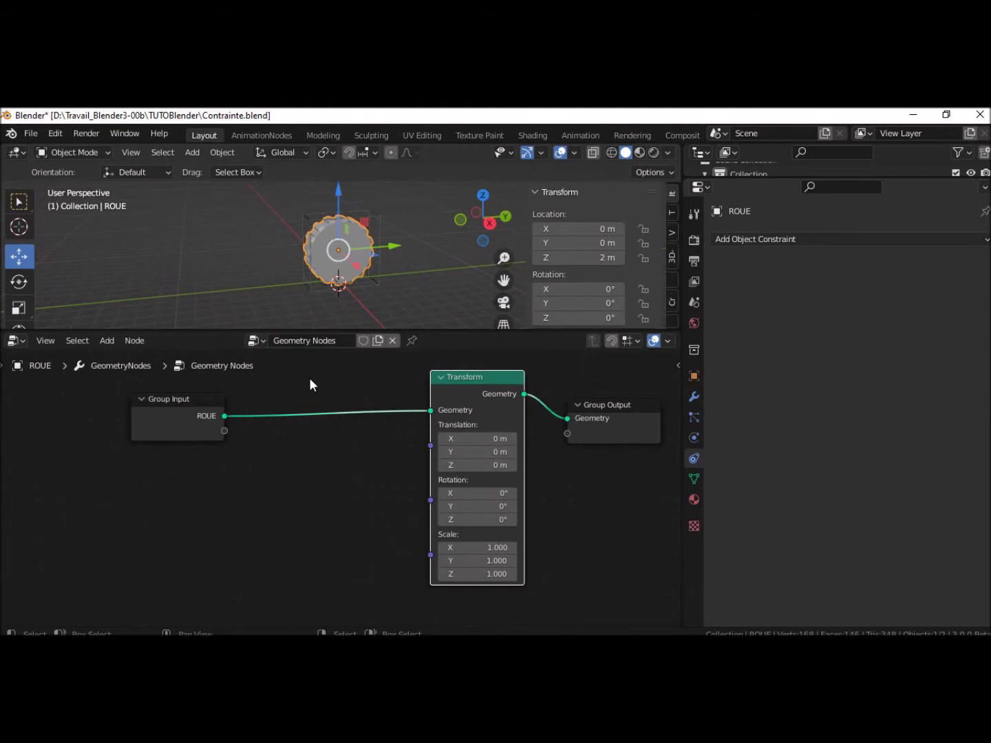
left_click_drag(165, 412, 47, 390)
left_click(58, 504)
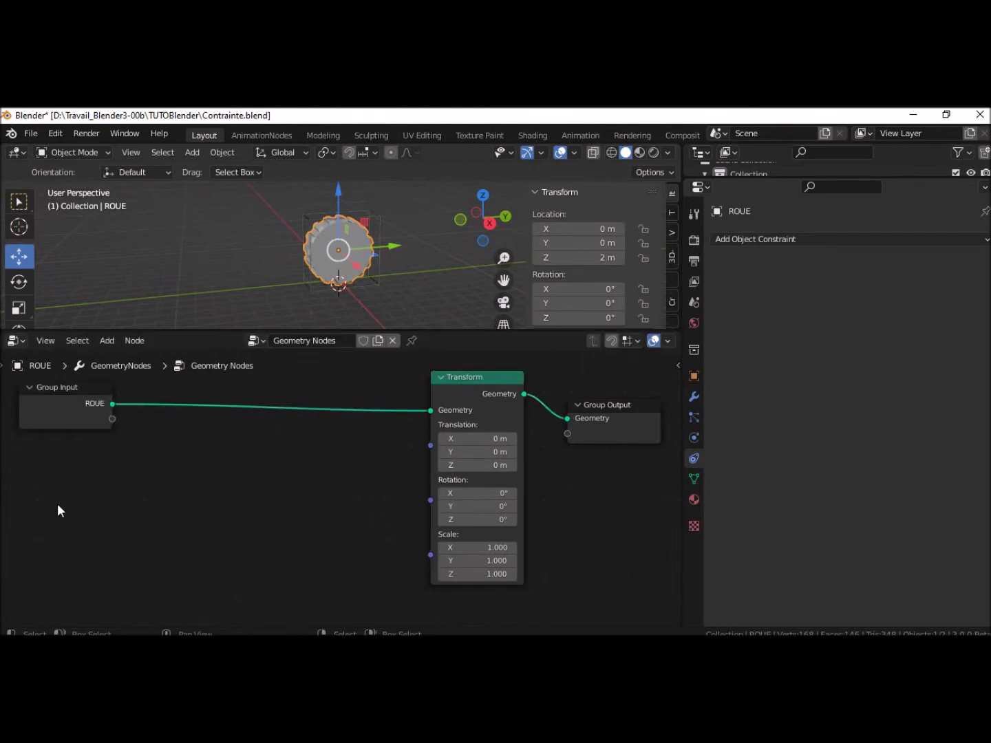
key("shift+a")
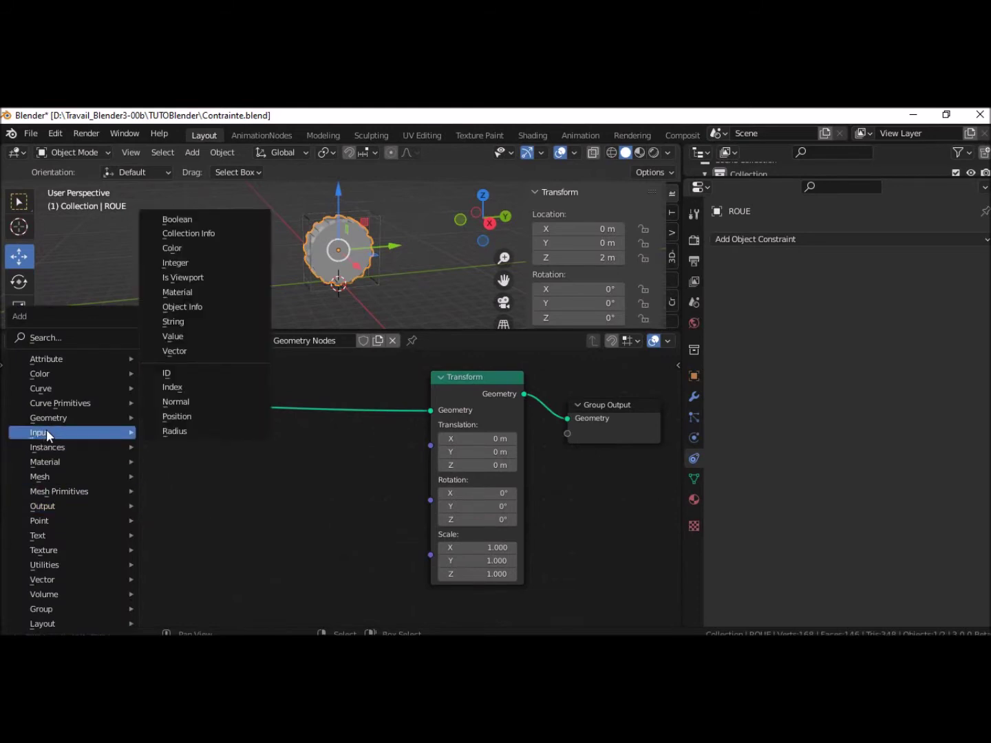
mouse_move(69, 432)
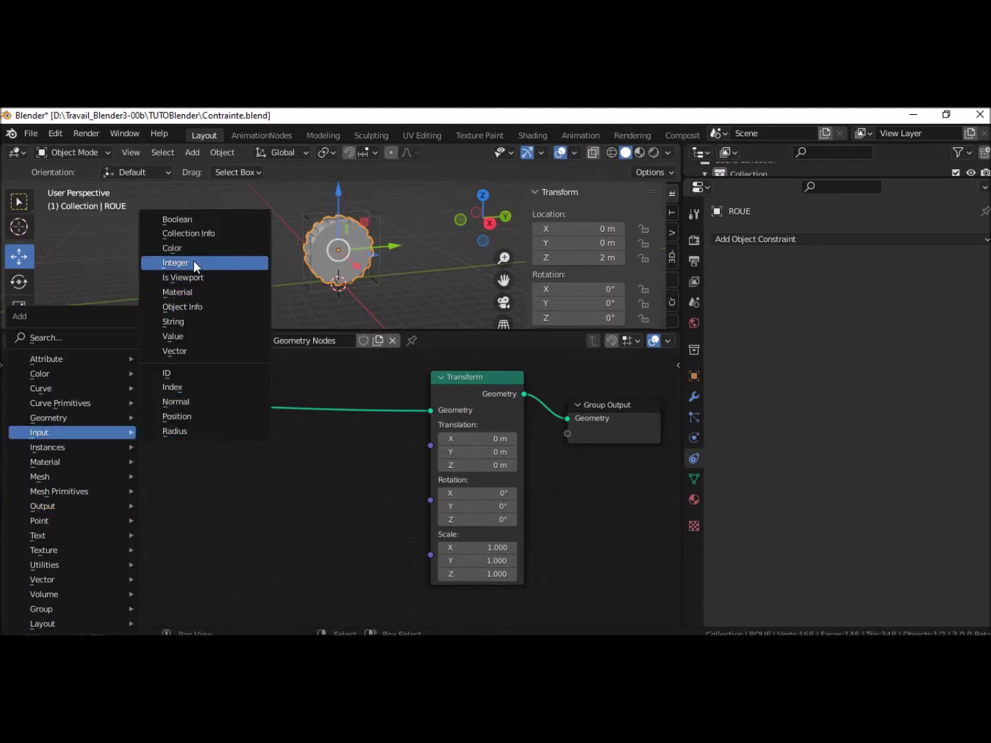
- Place an Object Info node at the lower left of the tree with its object set to CAGE
left_click(179, 307)
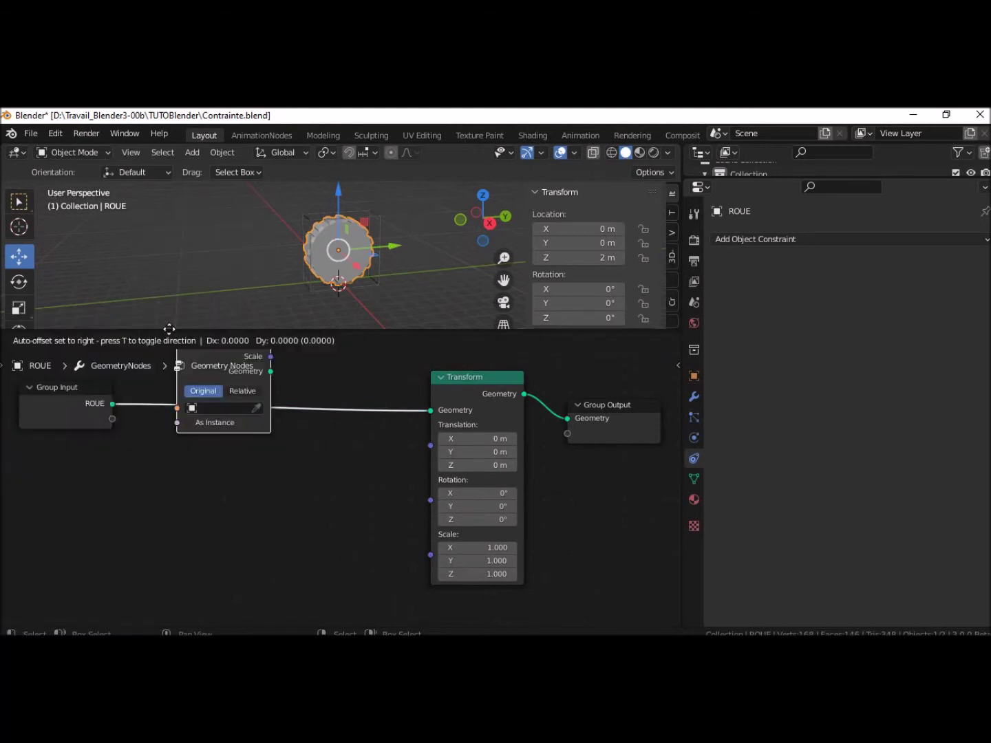
left_click(26, 453)
left_click(60, 558)
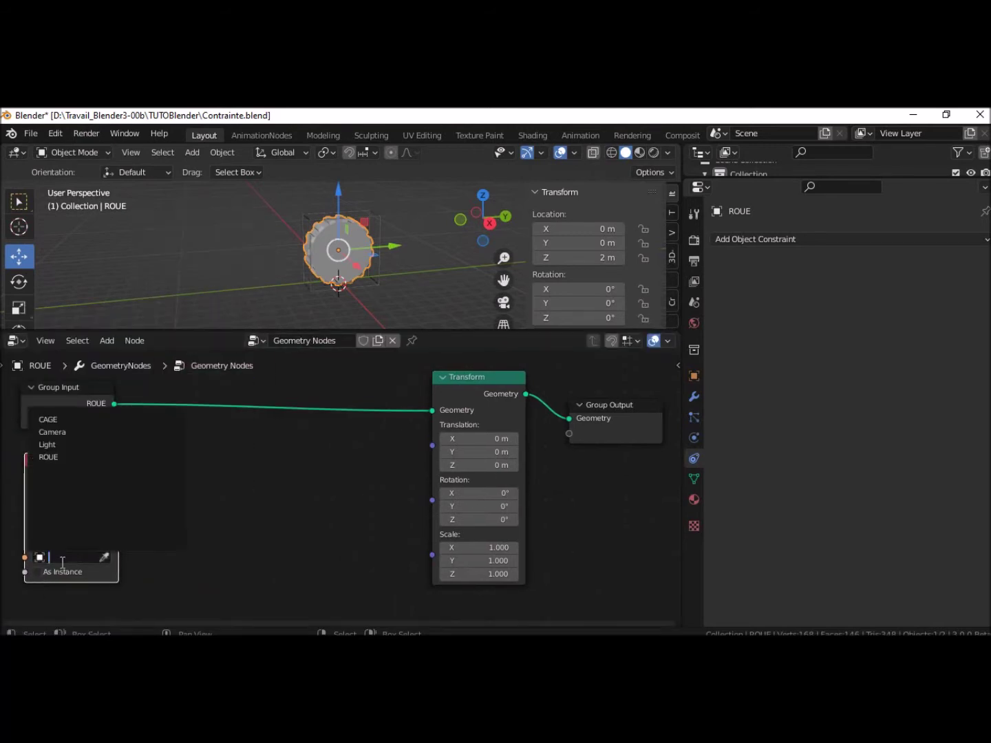
left_click(48, 419)
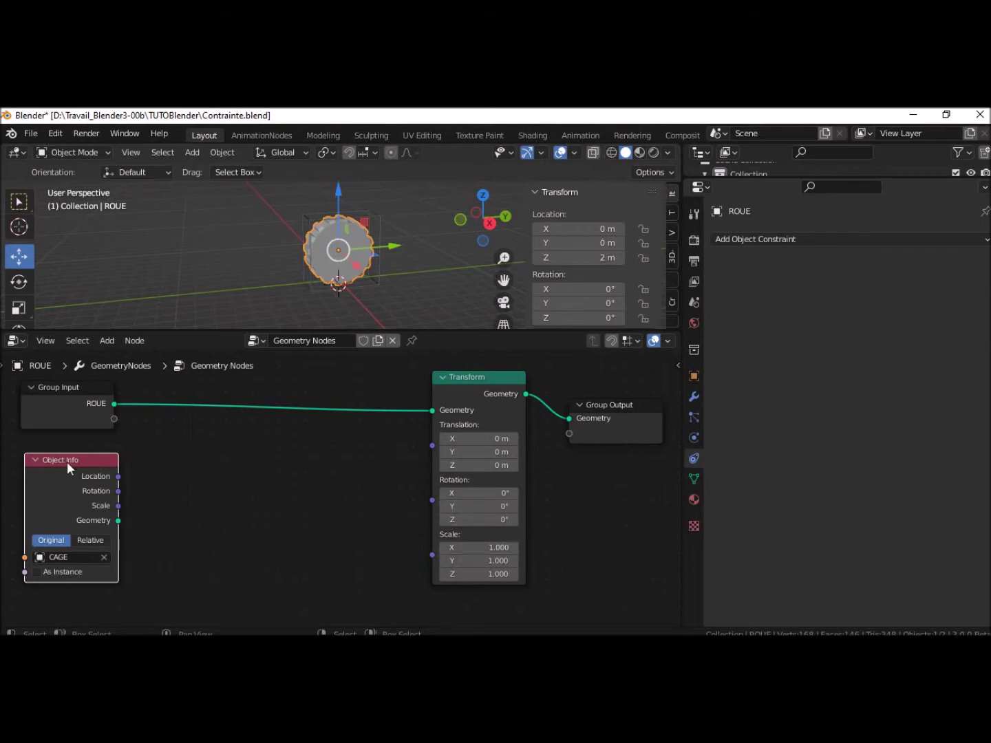
left_click_drag(67, 460, 44, 459)
left_click(169, 489)
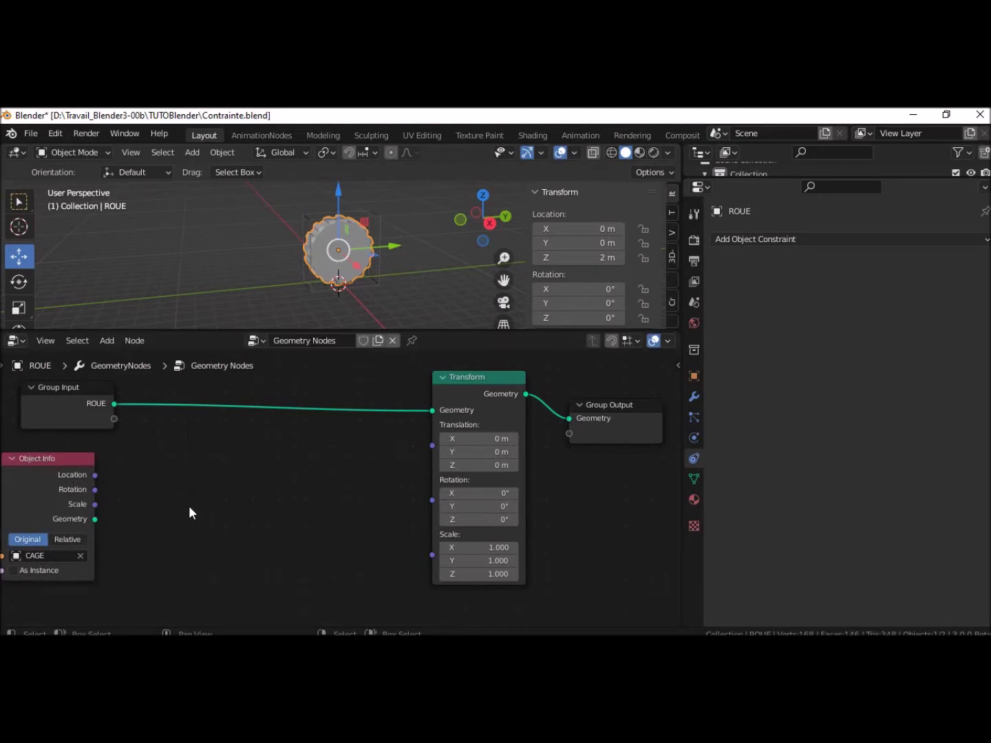
key("shift+a")
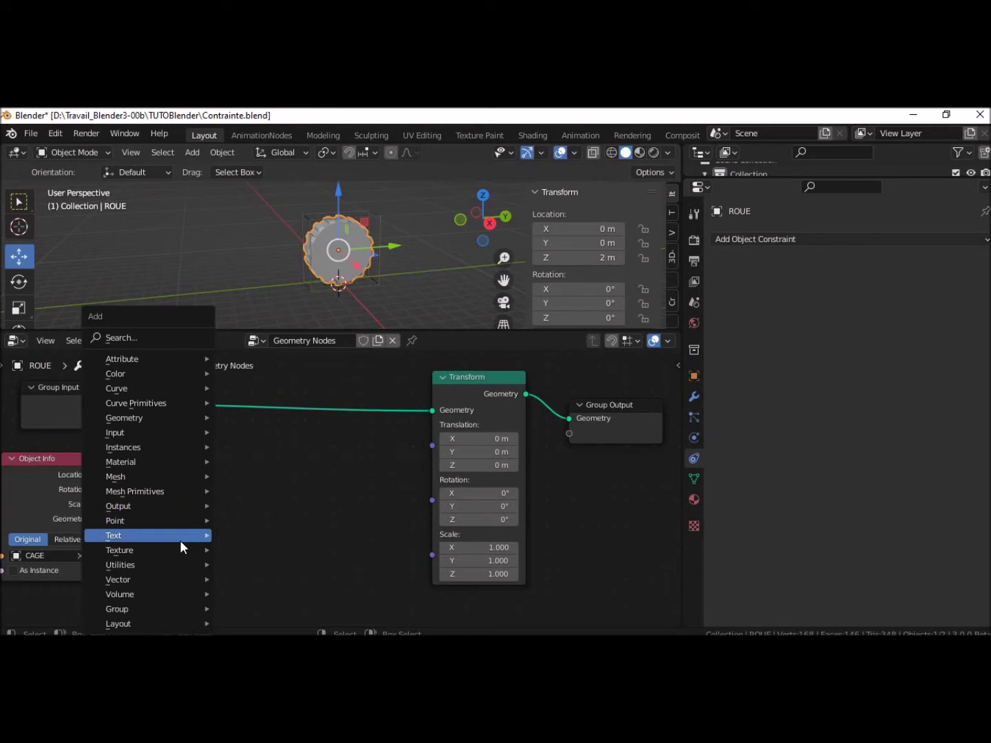
mouse_move(147, 578)
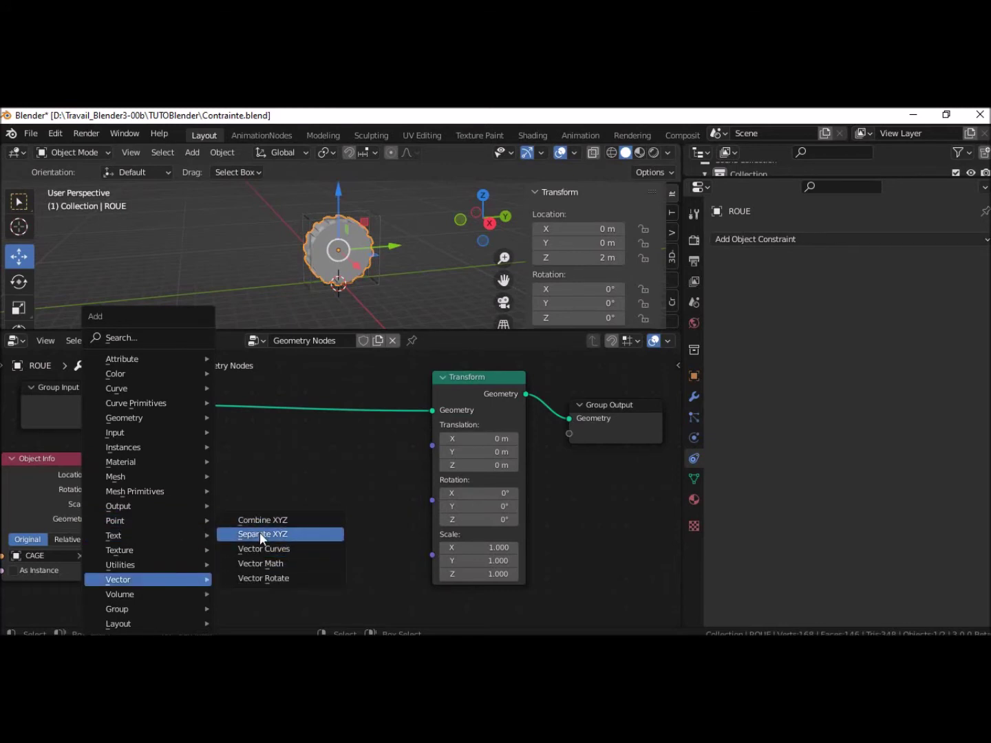
- Add a Separate XYZ node beside Object Info and a Combine XYZ node below it
left_click(259, 532)
left_click(113, 461)
left_click(307, 529)
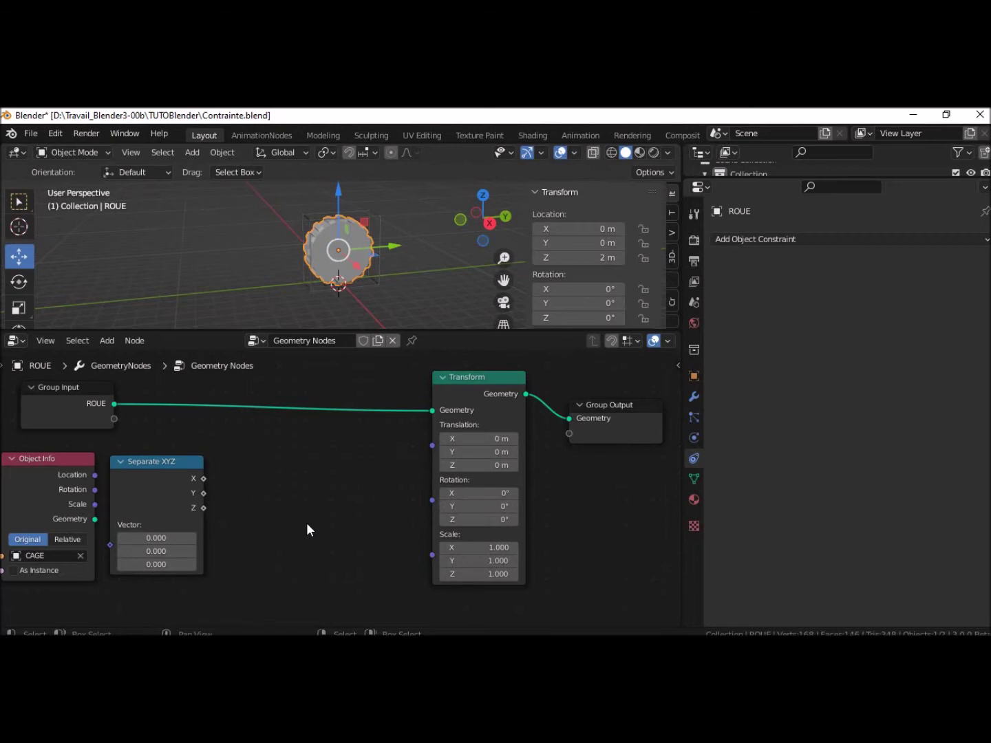
key("shift+a")
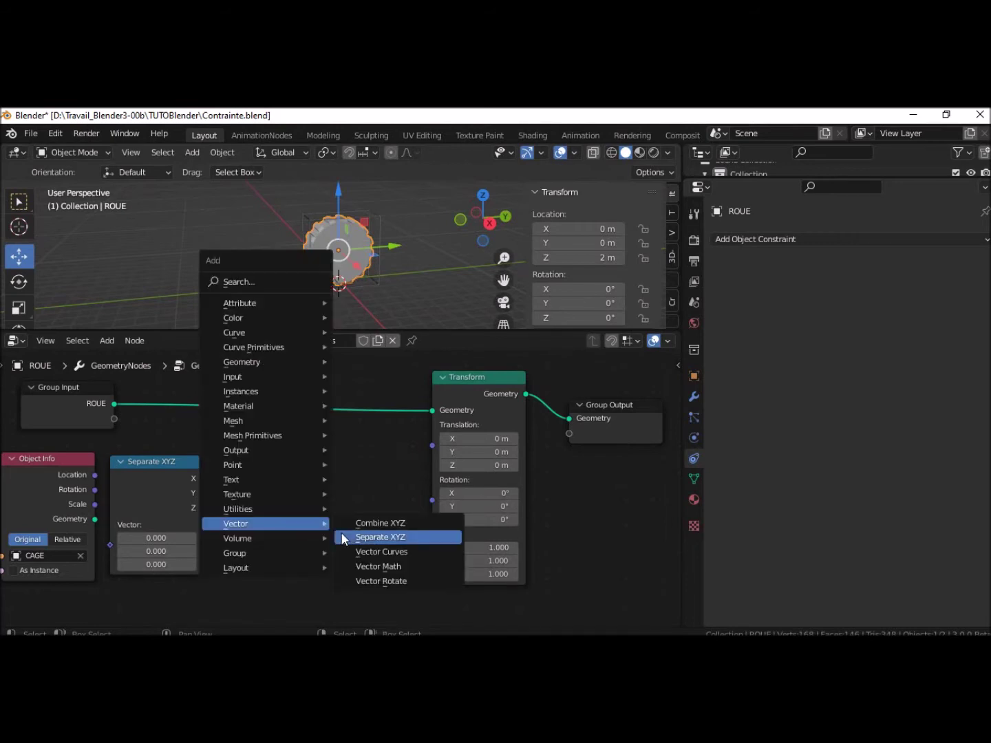
left_click(372, 523)
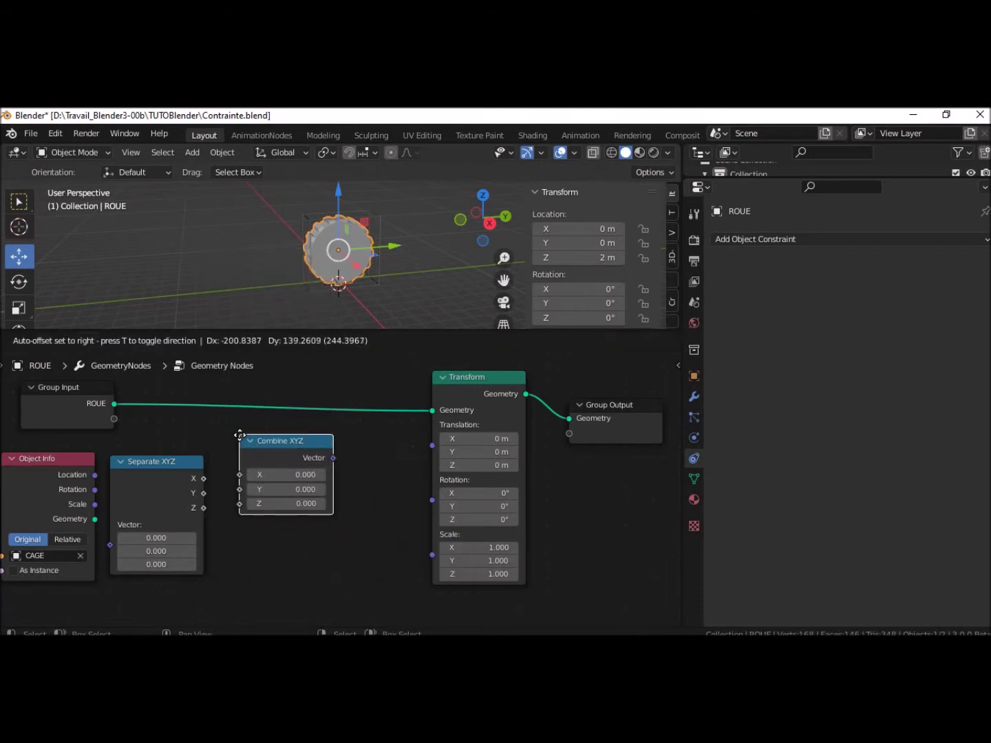
left_click(241, 437)
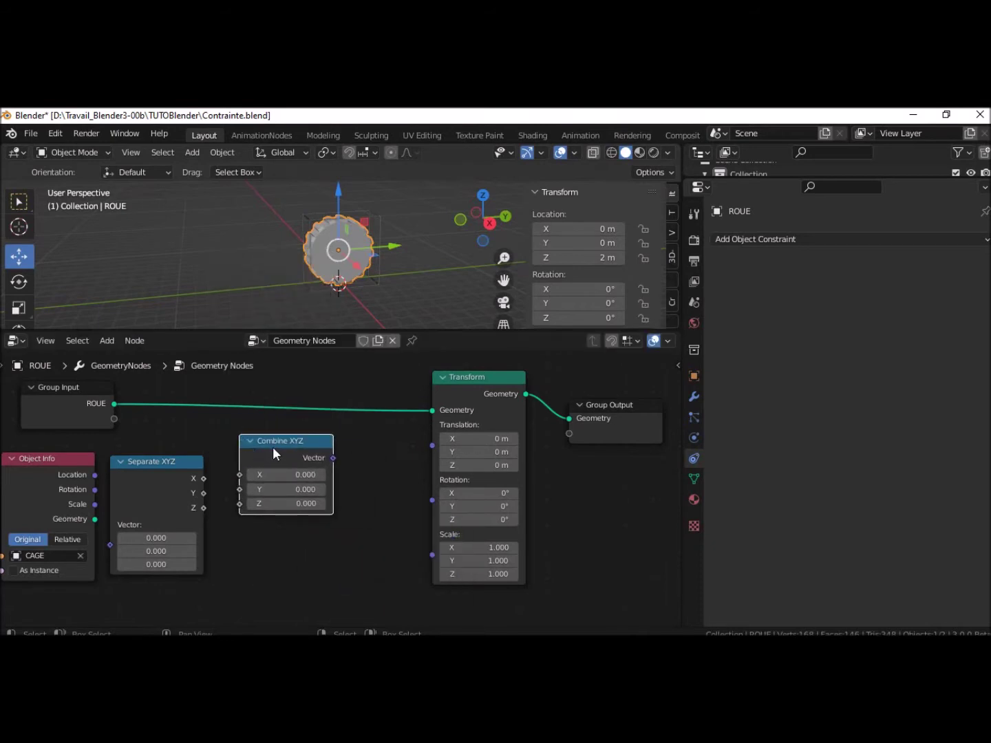
left_click_drag(273, 452, 274, 479)
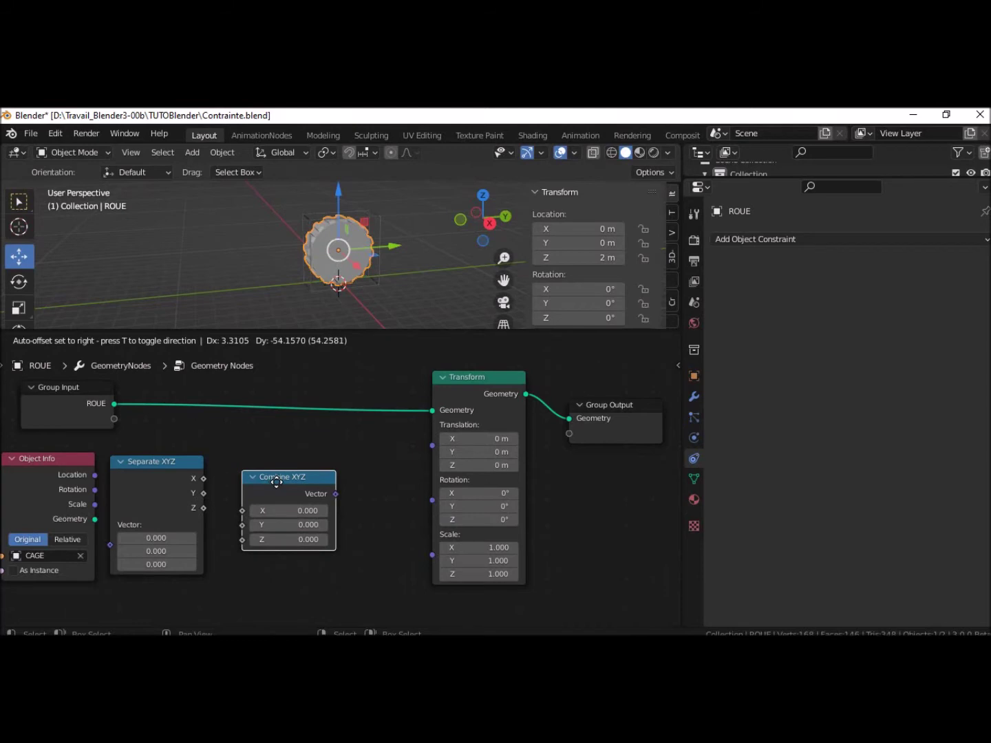
left_click_drag(273, 480, 285, 481)
- Link Location→Separate XYZ, Y→Combine XYZ X, and Combine Vector→Transform Rotation
left_click_drag(94, 476, 117, 545)
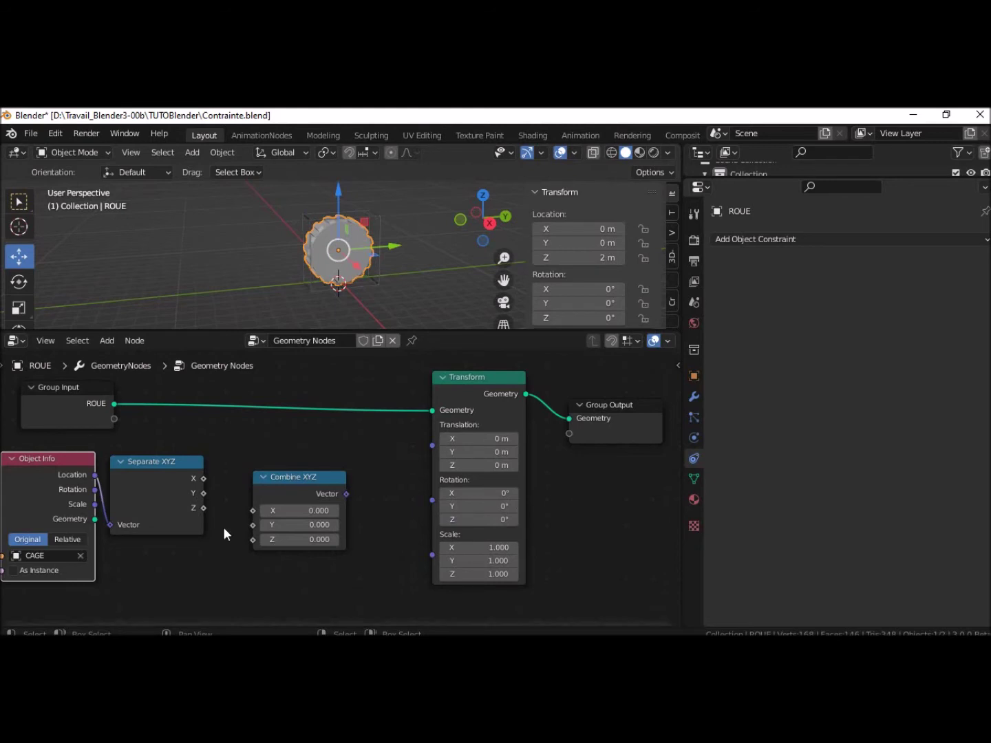
mouse_move(203, 493)
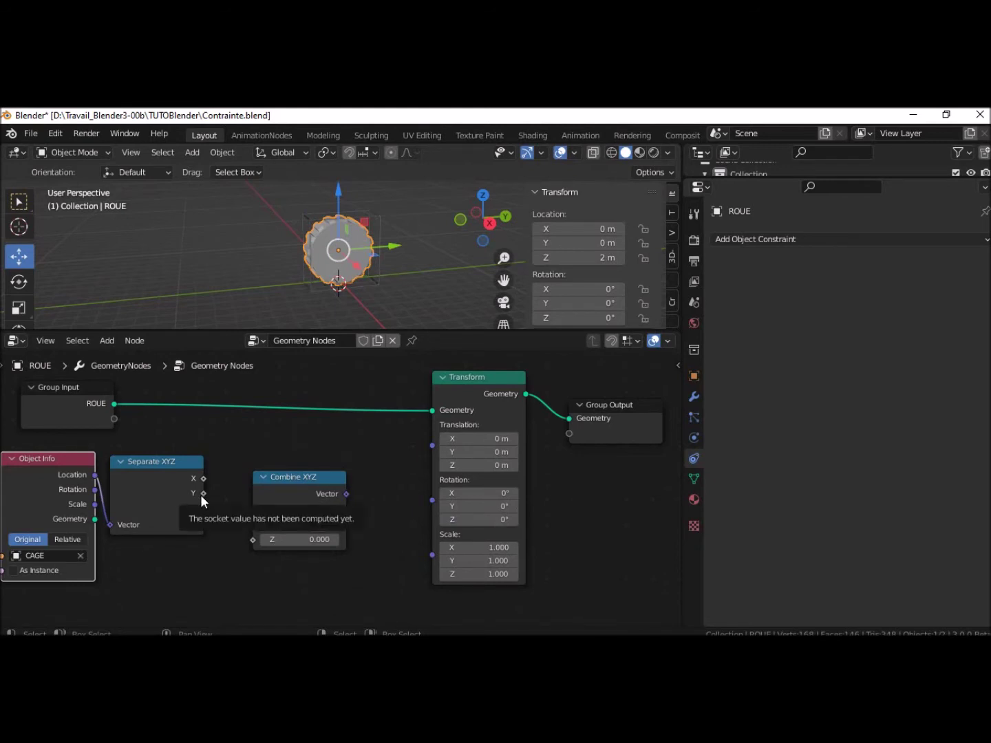
left_click_drag(203, 493, 238, 502)
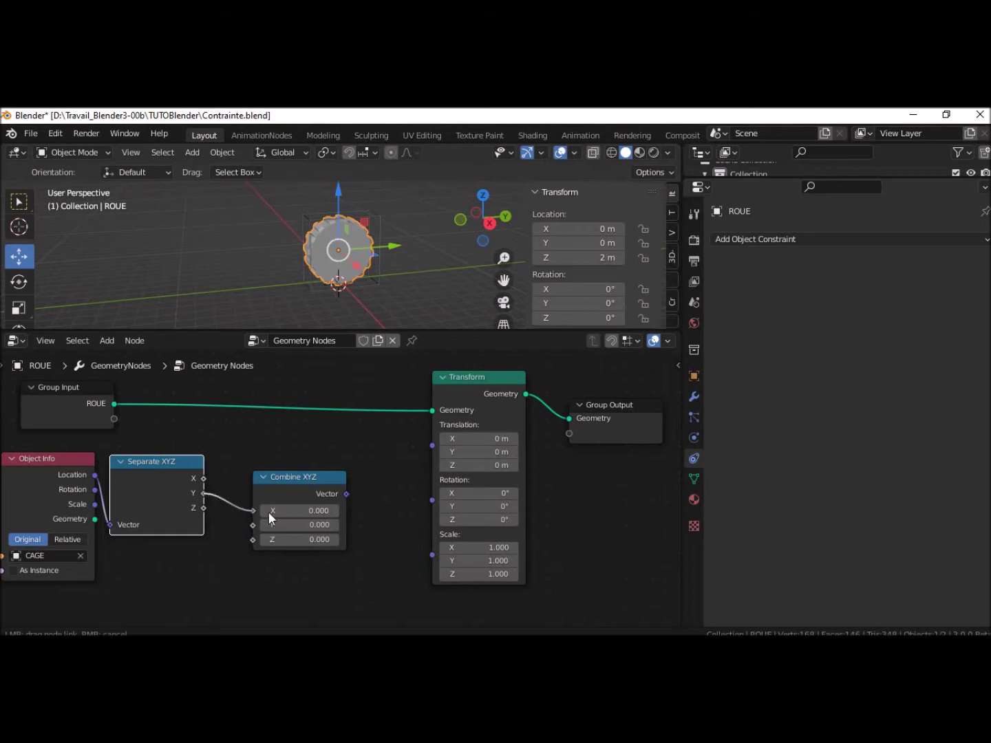
left_click_drag(269, 524, 269, 511)
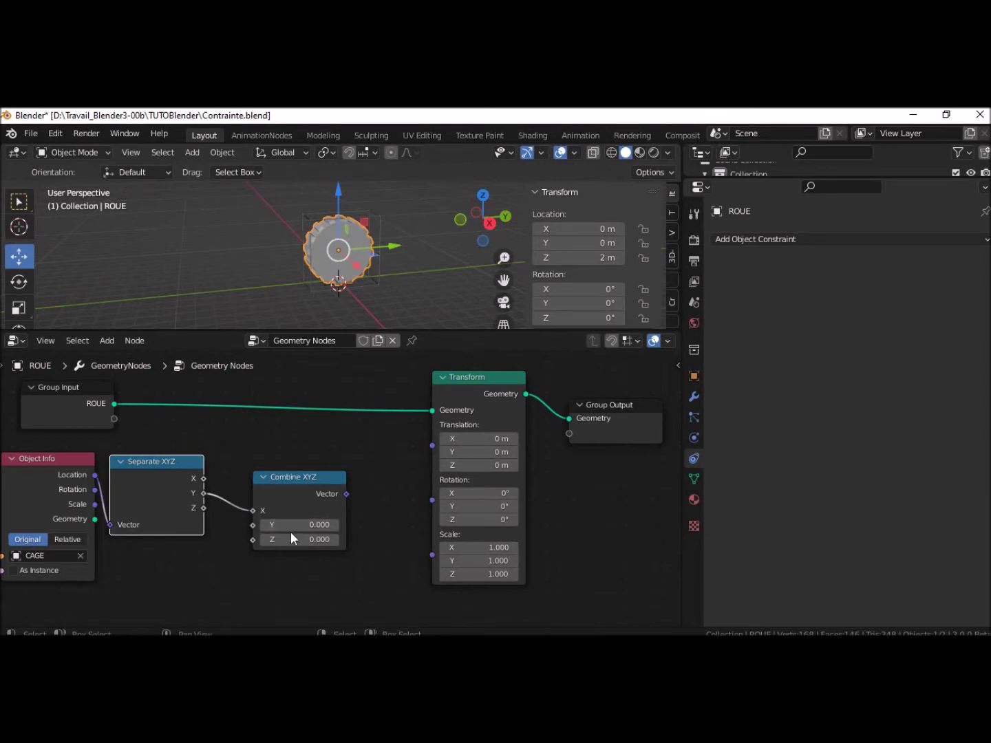
left_click(292, 474)
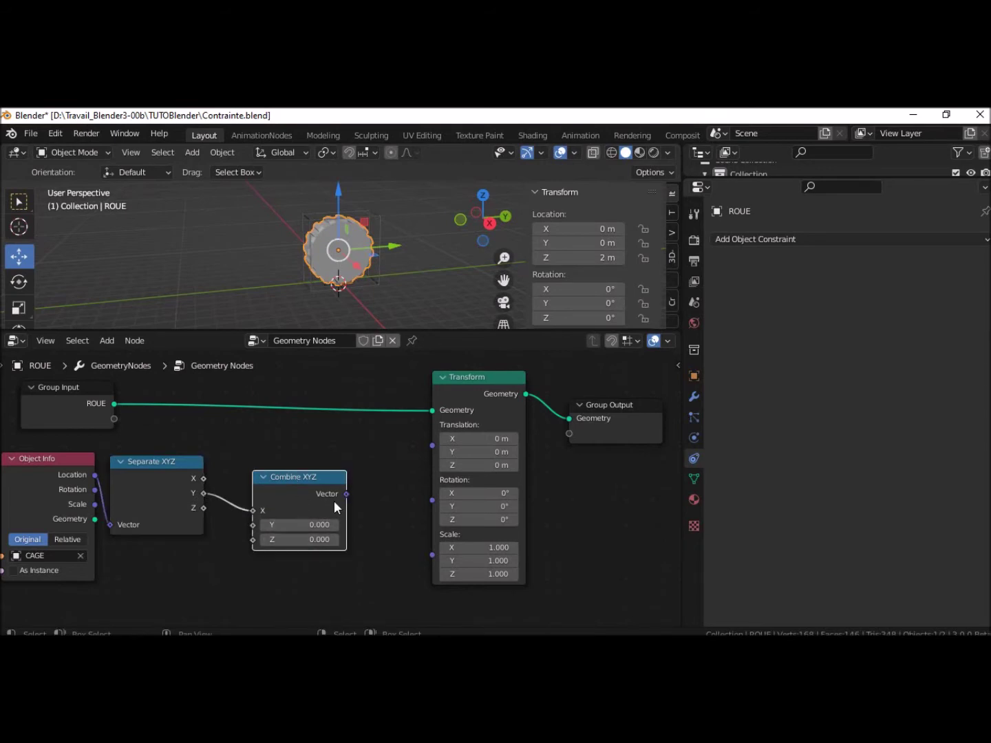
left_click_drag(346, 492, 430, 500)
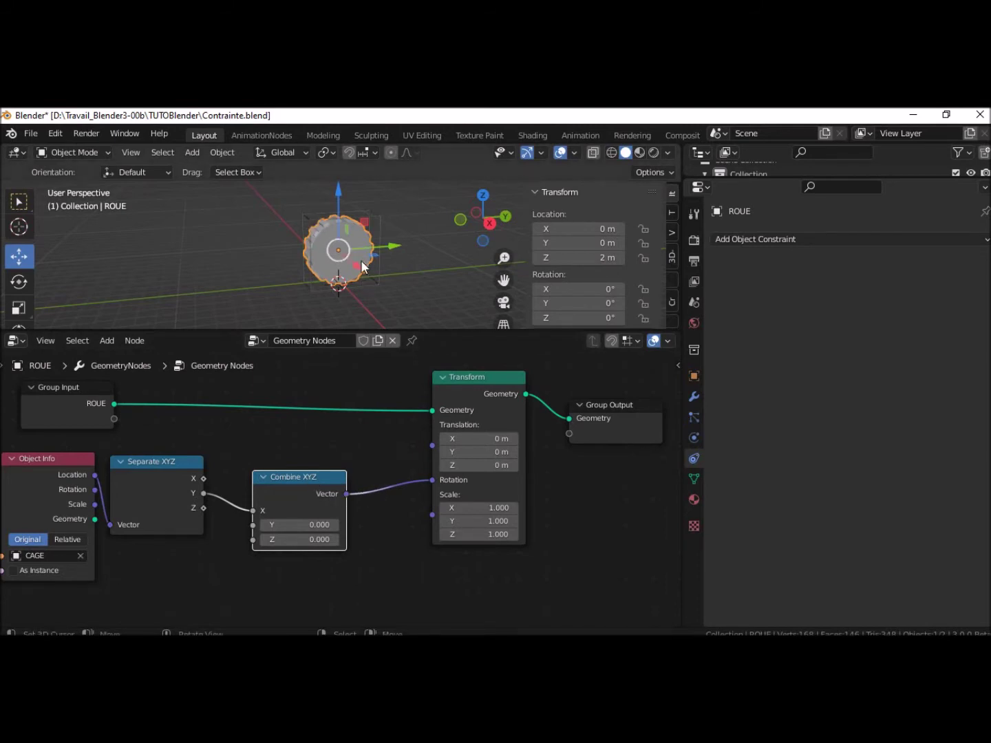
left_click_drag(318, 479, 335, 551)
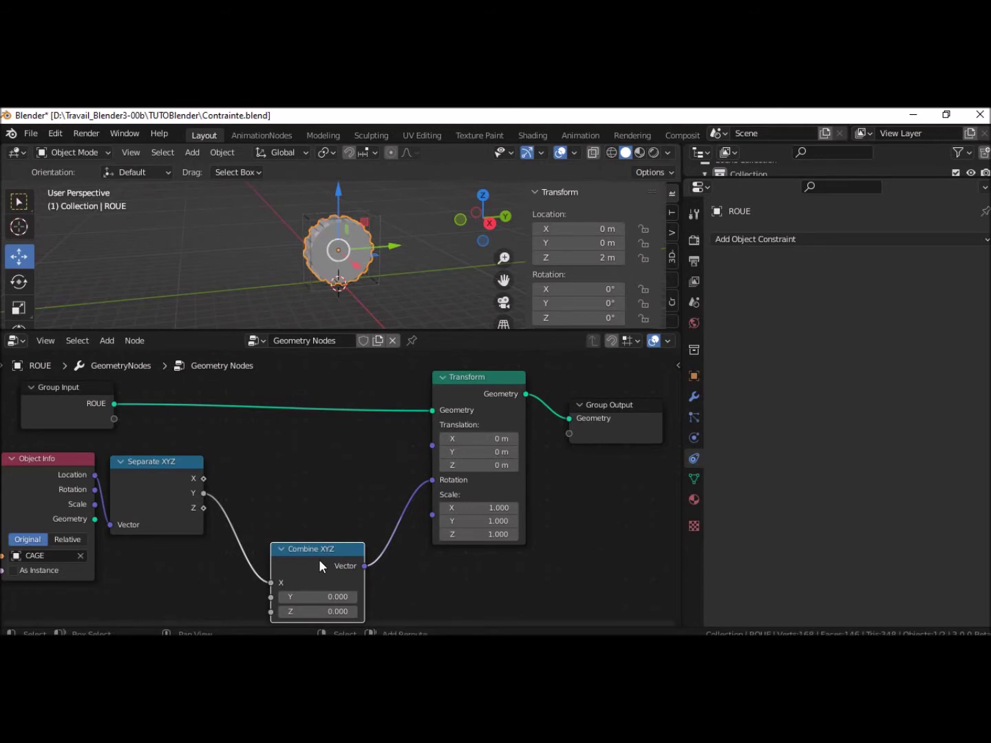
- Duplicate Combine XYZ, feed CAGE's Y into its Y, and link it to Transform Translation
key("shift+d")
left_click(319, 463)
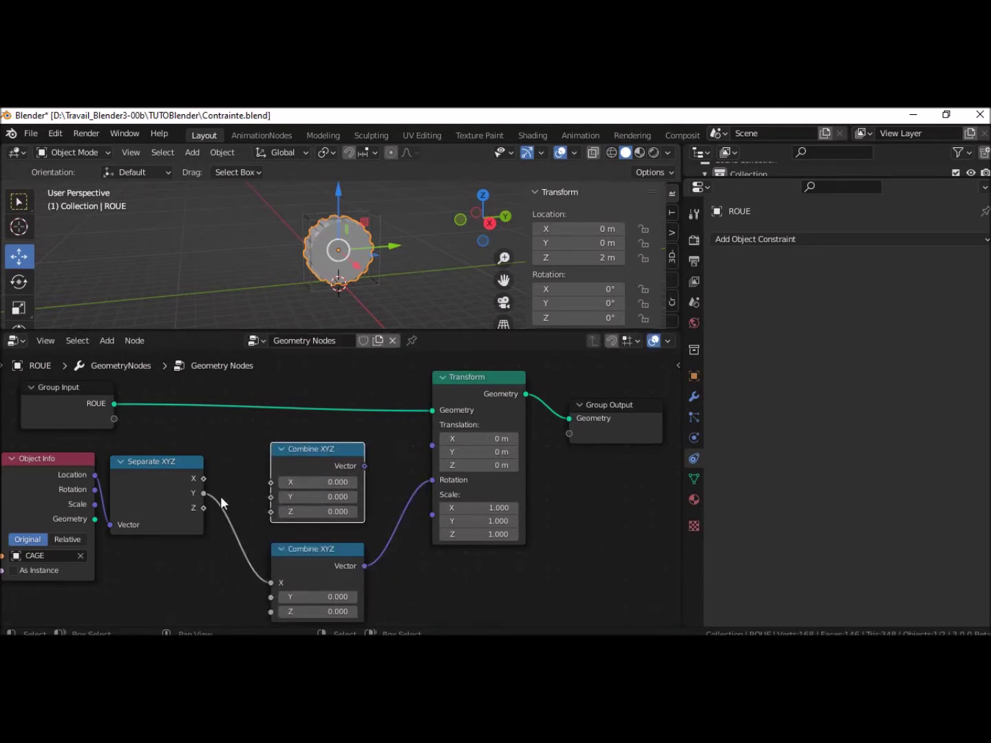
left_click(202, 491)
left_click_drag(204, 492, 279, 498)
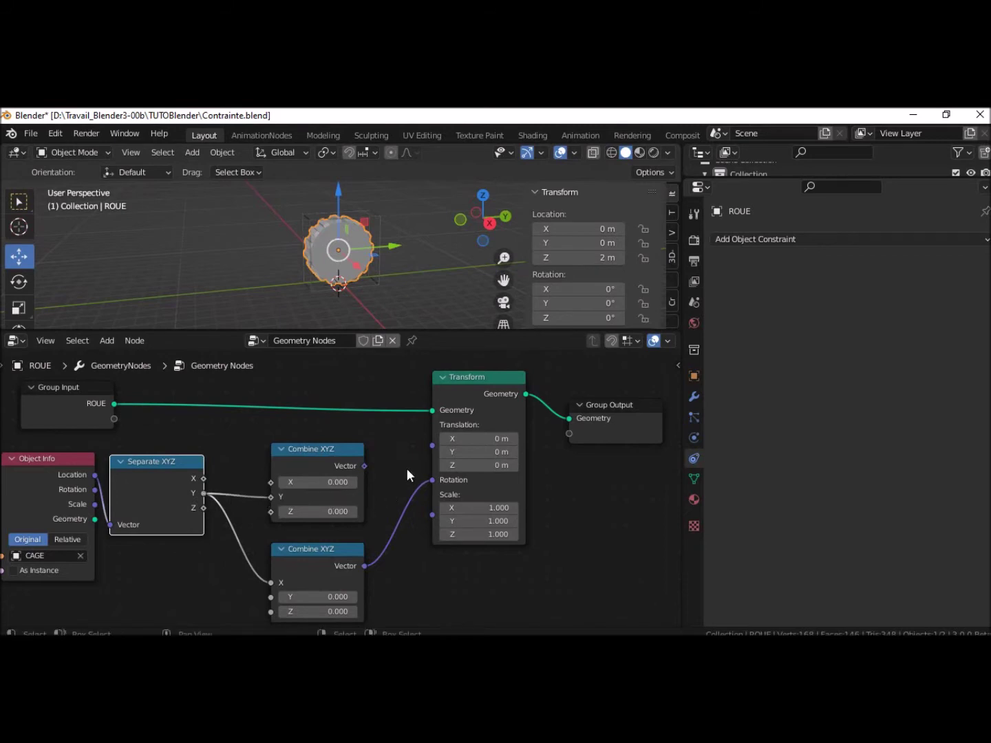
left_click_drag(364, 466, 370, 465)
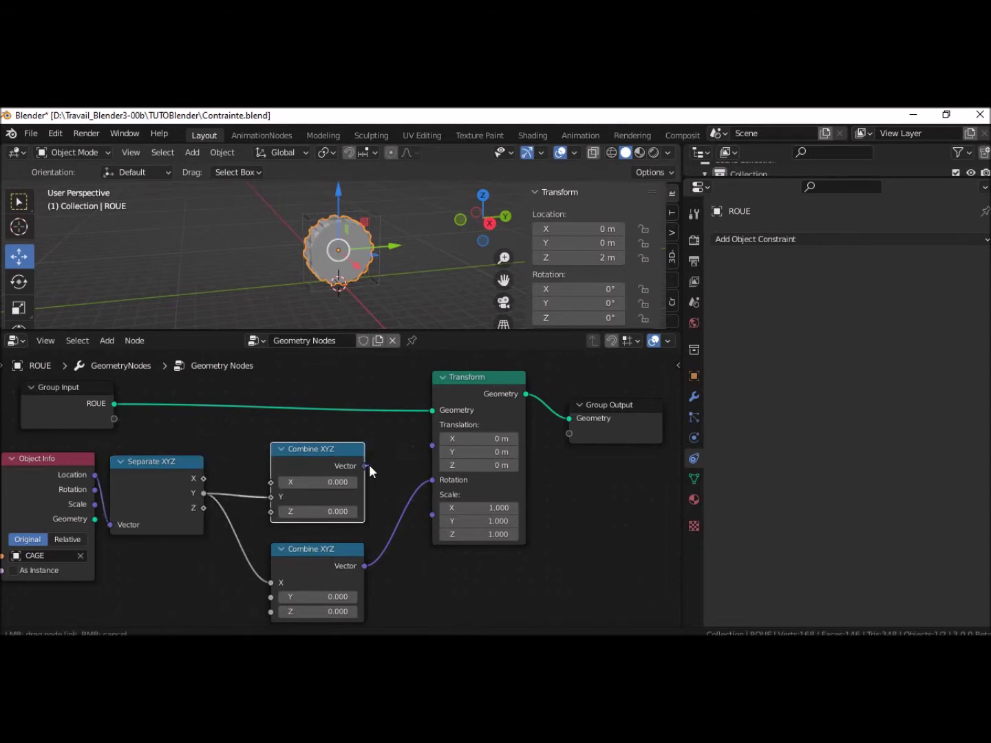
left_click_drag(403, 455, 431, 445)
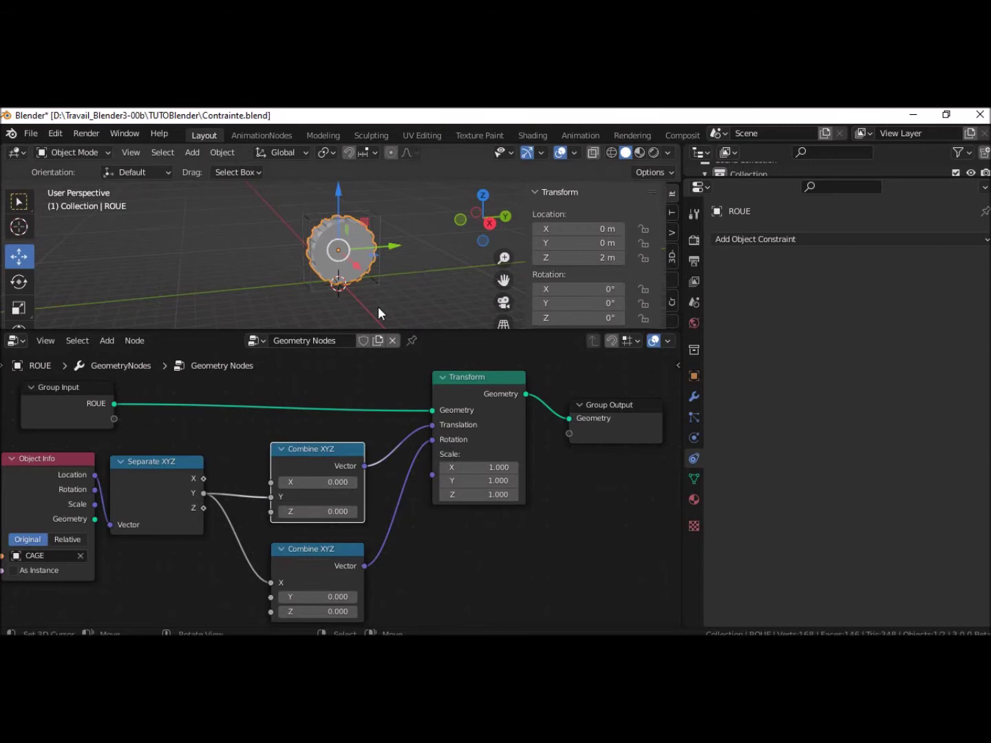
- Move CAGE to test how ROUE responds, then reselect ROUE
left_click(368, 283)
left_click_drag(398, 275, 333, 288)
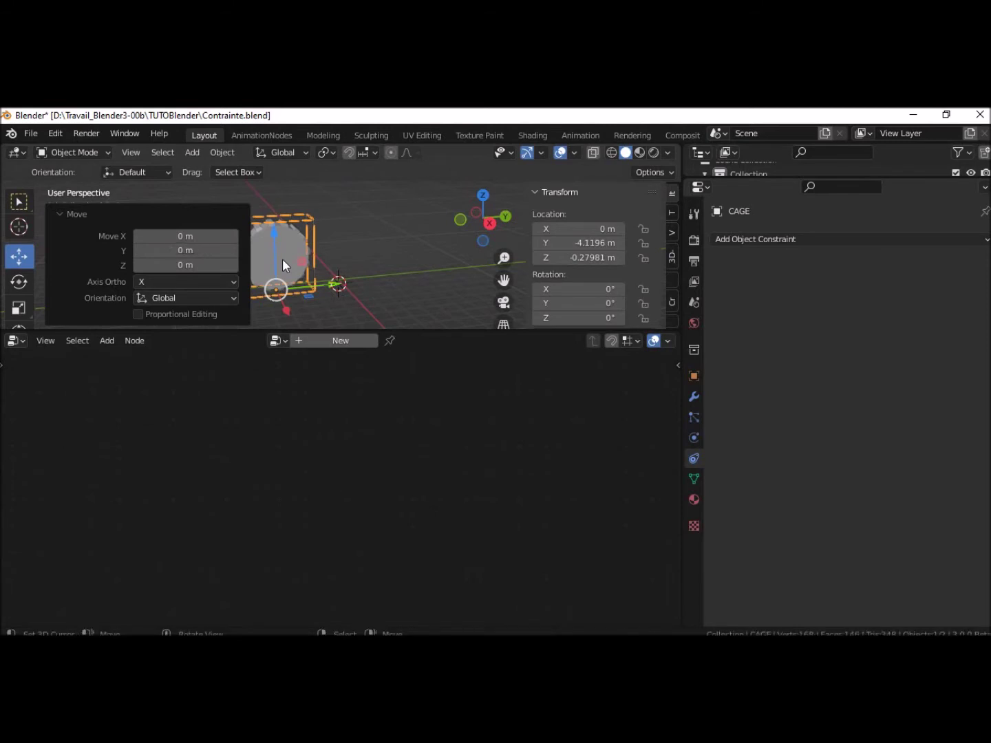
left_click(302, 246)
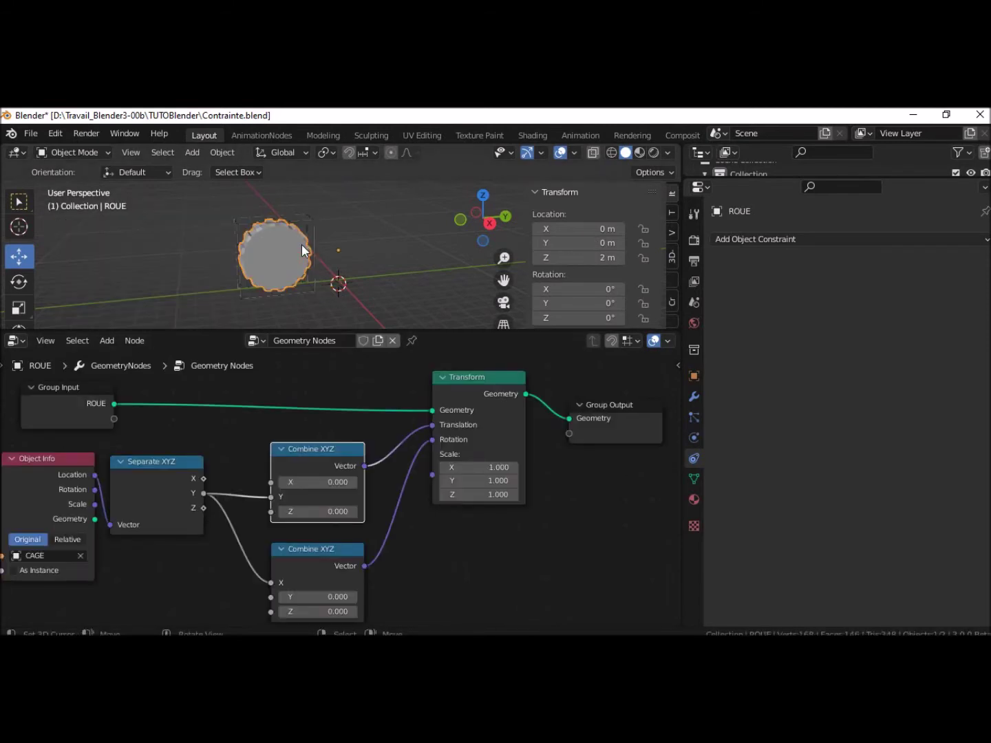
- Move Group Output, Transform and the lower Combine XYZ node further right
left_click_drag(617, 409, 661, 411)
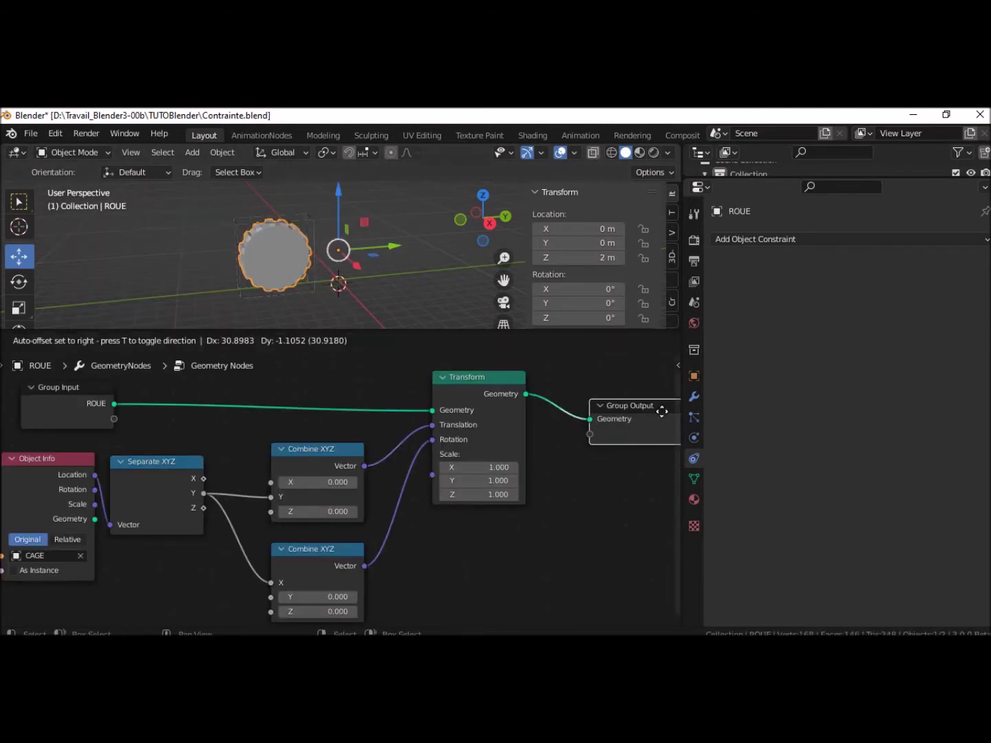
left_click_drag(462, 376, 512, 384)
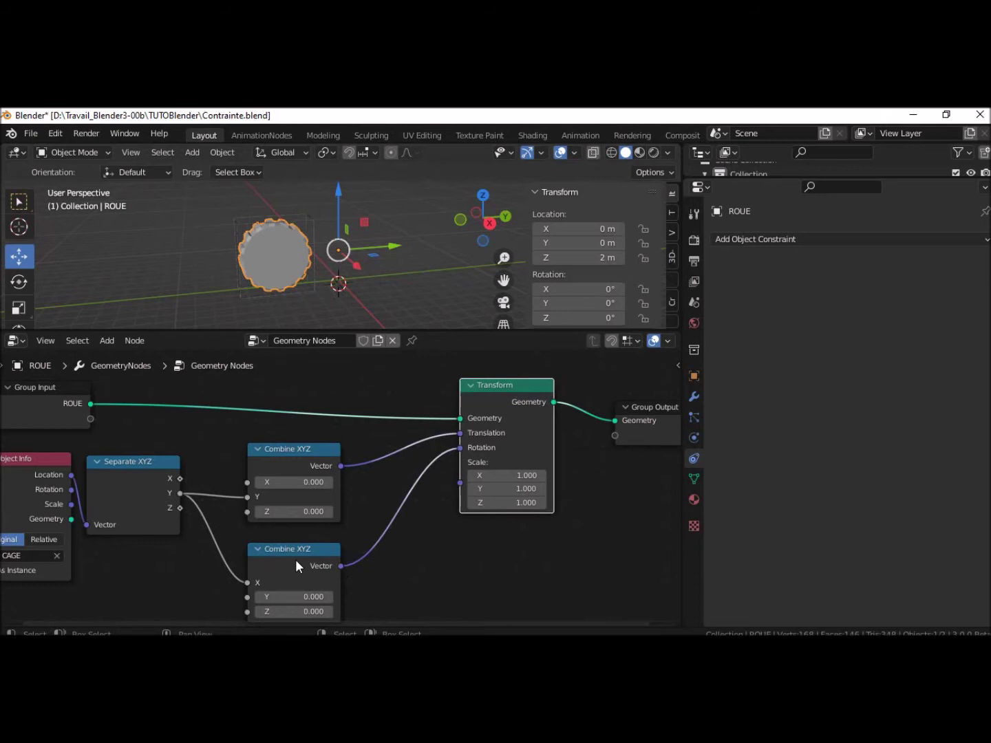
left_click_drag(294, 560, 359, 555)
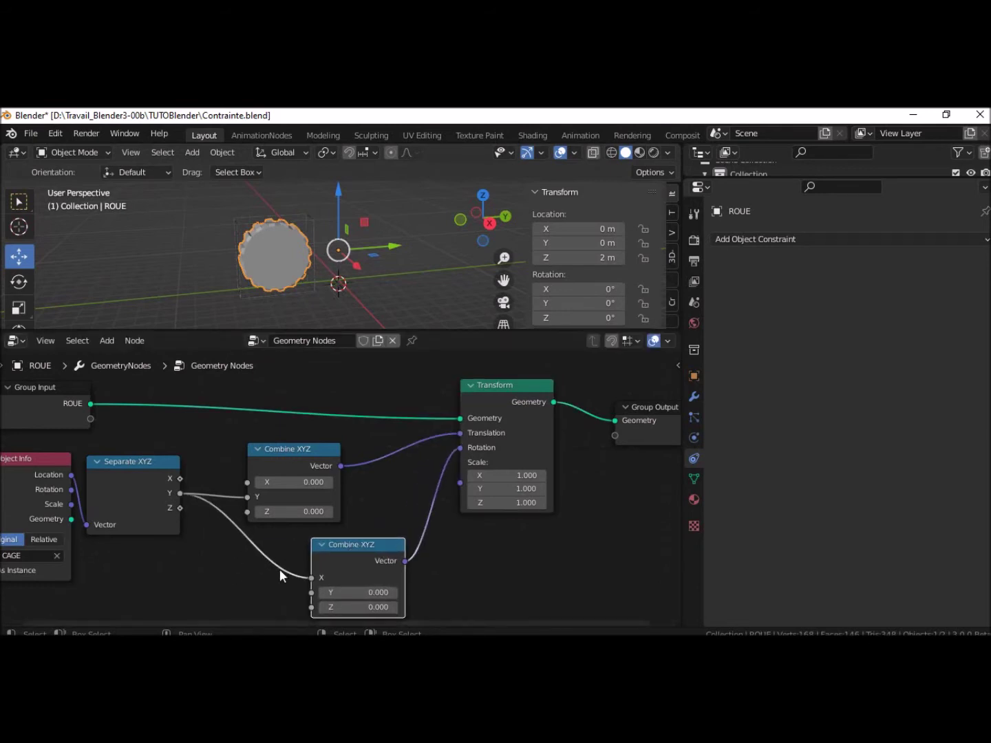
left_click(210, 589)
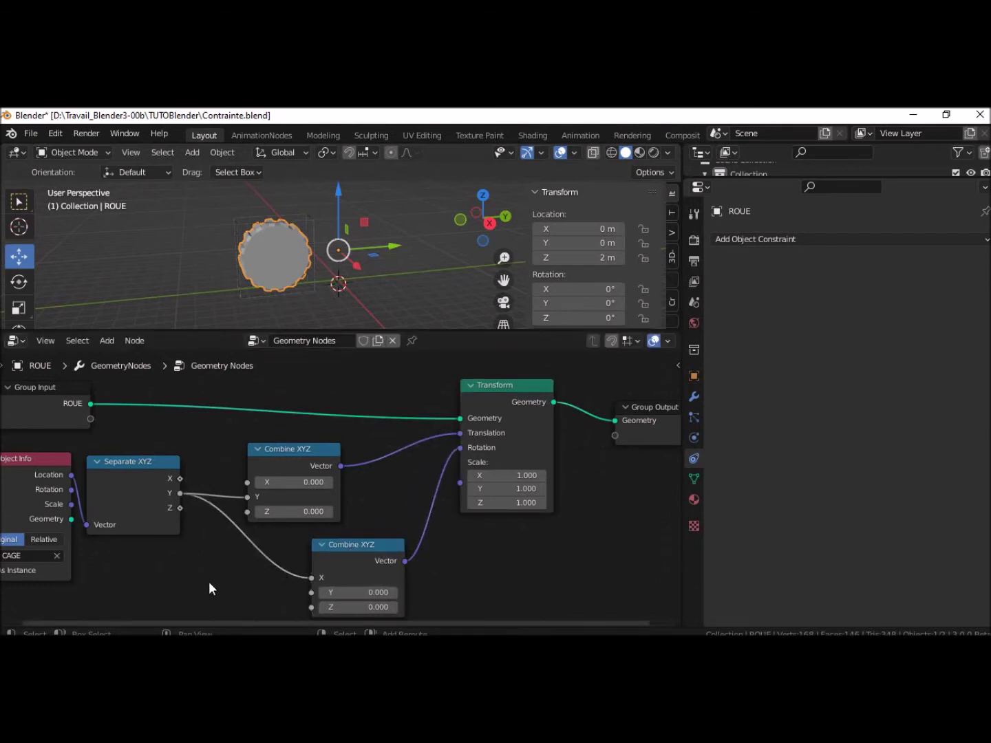
key("shift+a")
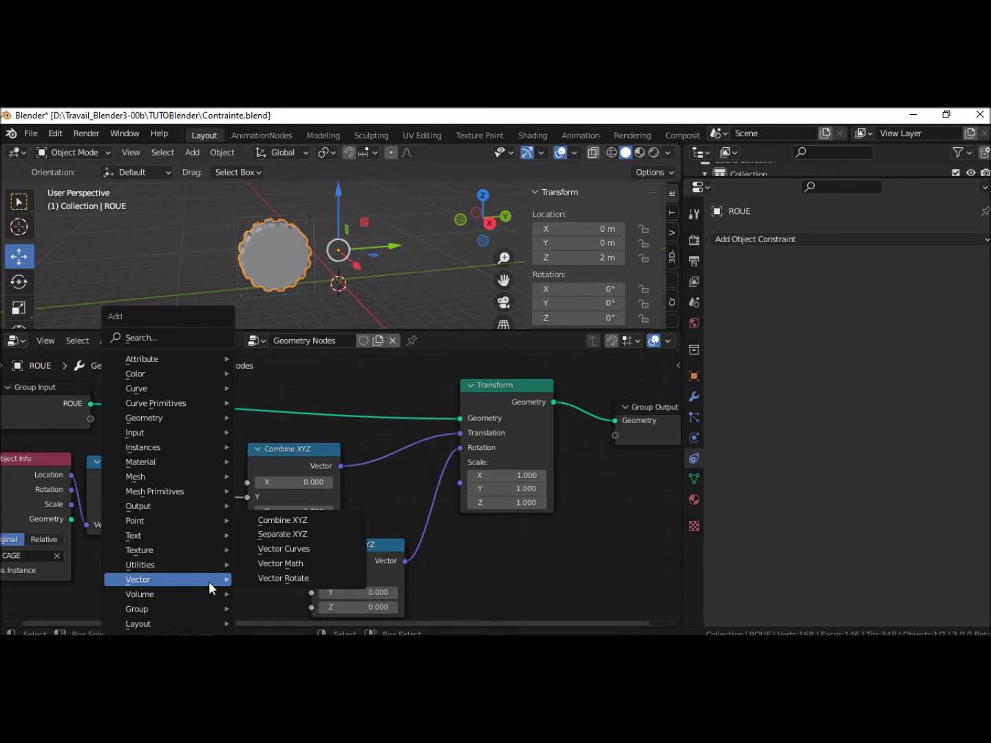
- Insert a Math node set to Multiply by -1 on the Separate XYZ Y link
mouse_move(141, 564)
left_click(267, 518)
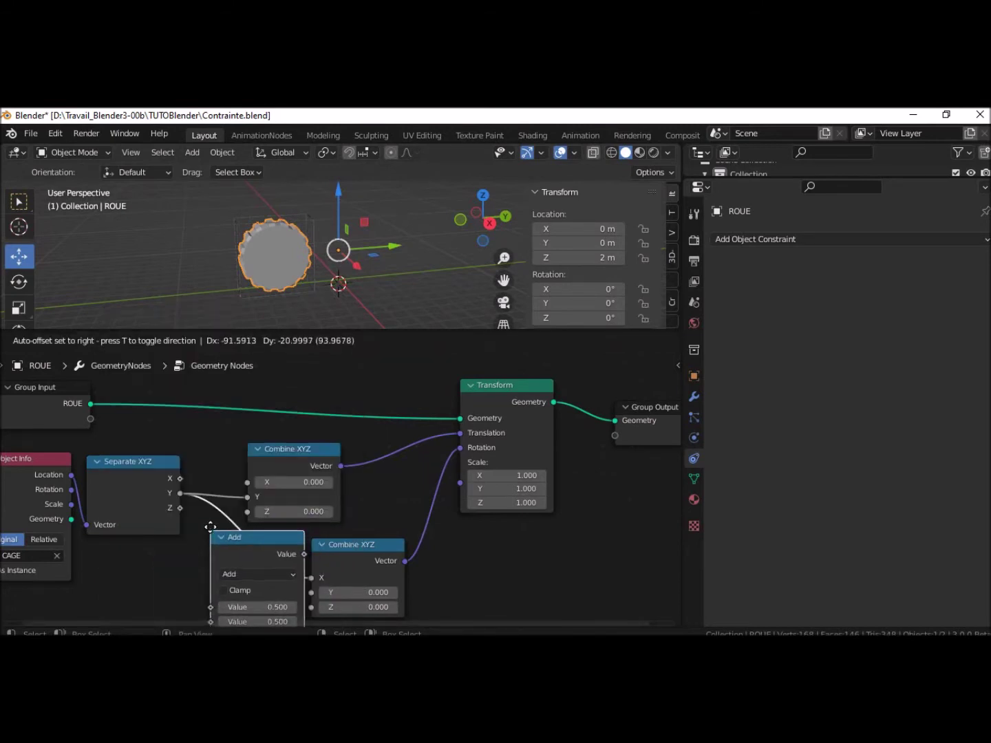
left_click(210, 524)
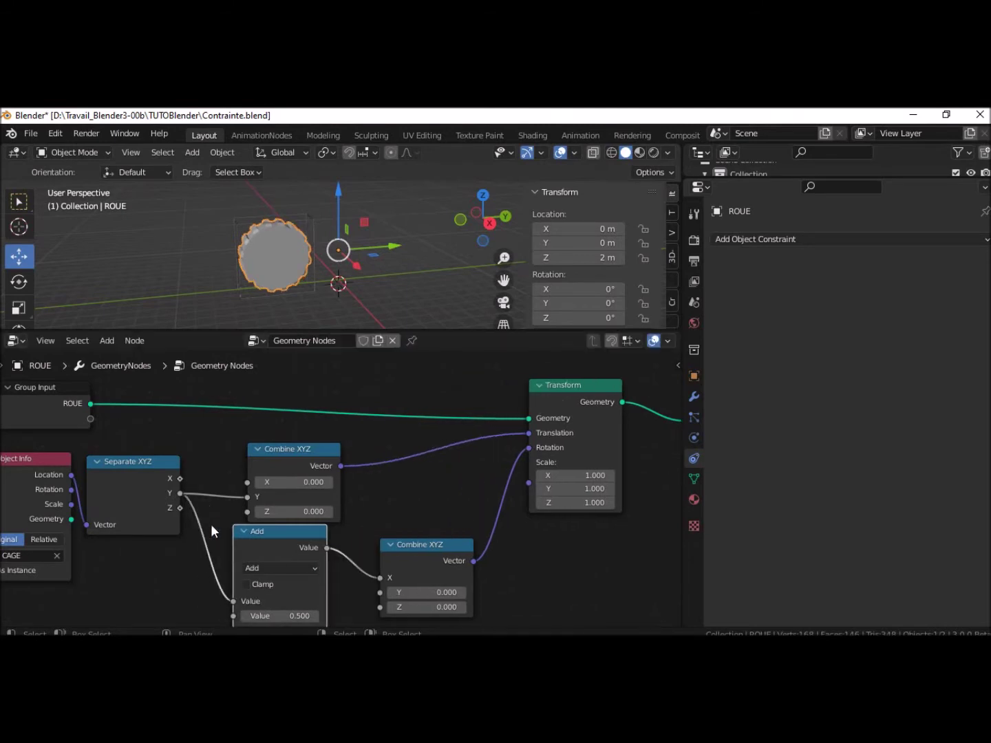
left_click(253, 565)
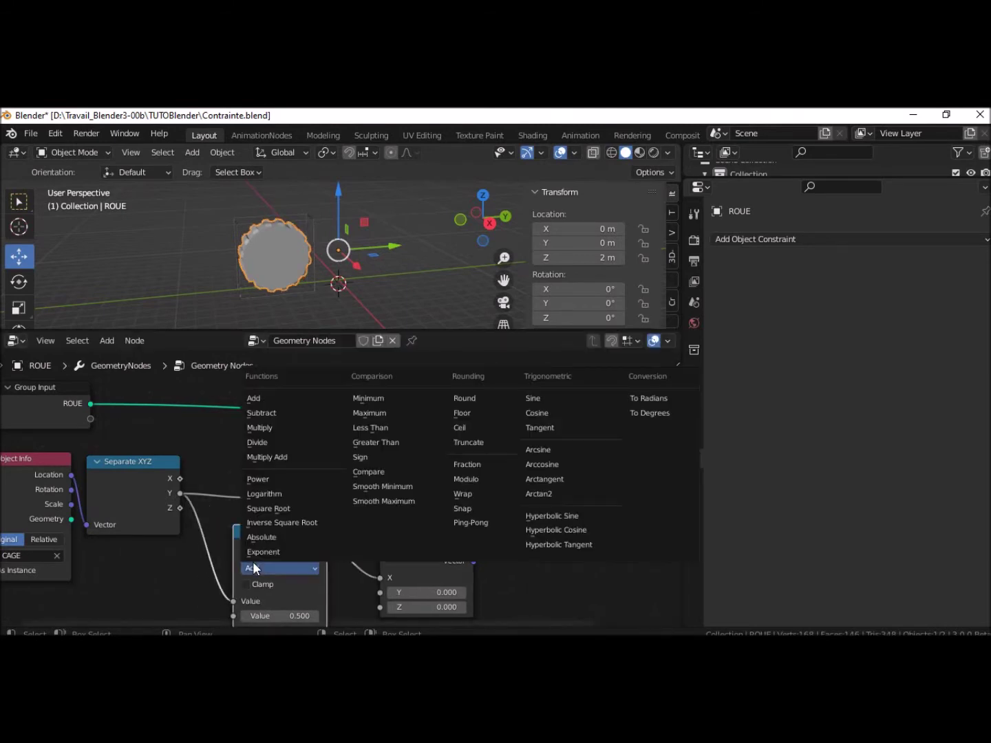
left_click(261, 428)
left_click(289, 614)
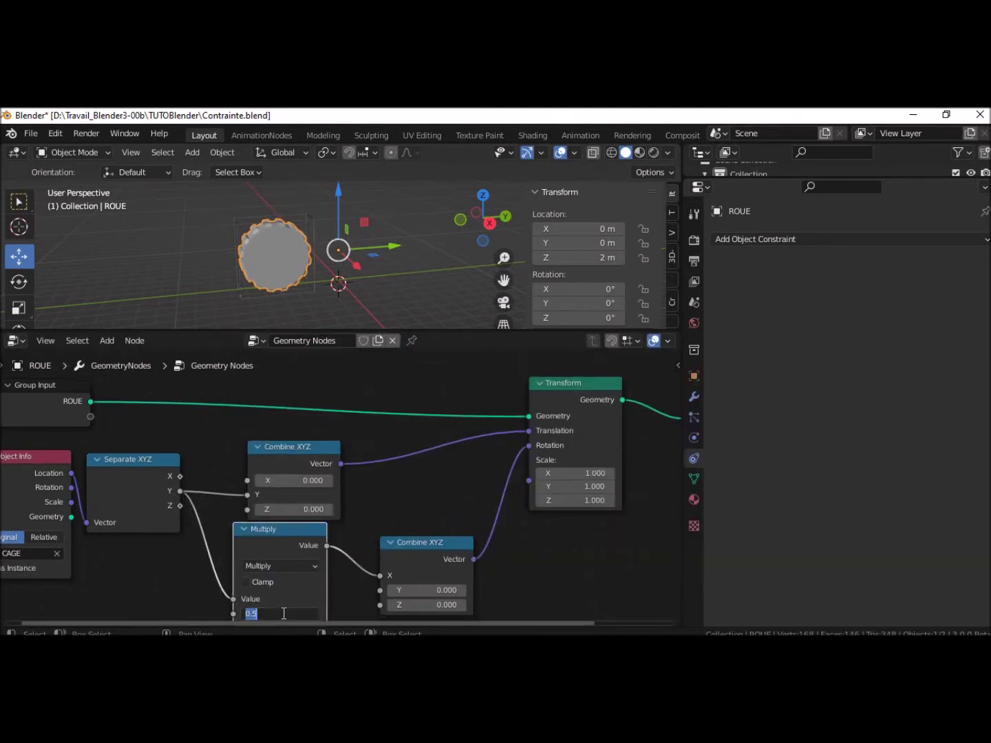
key("BackSpace")
type("2")
key("Return")
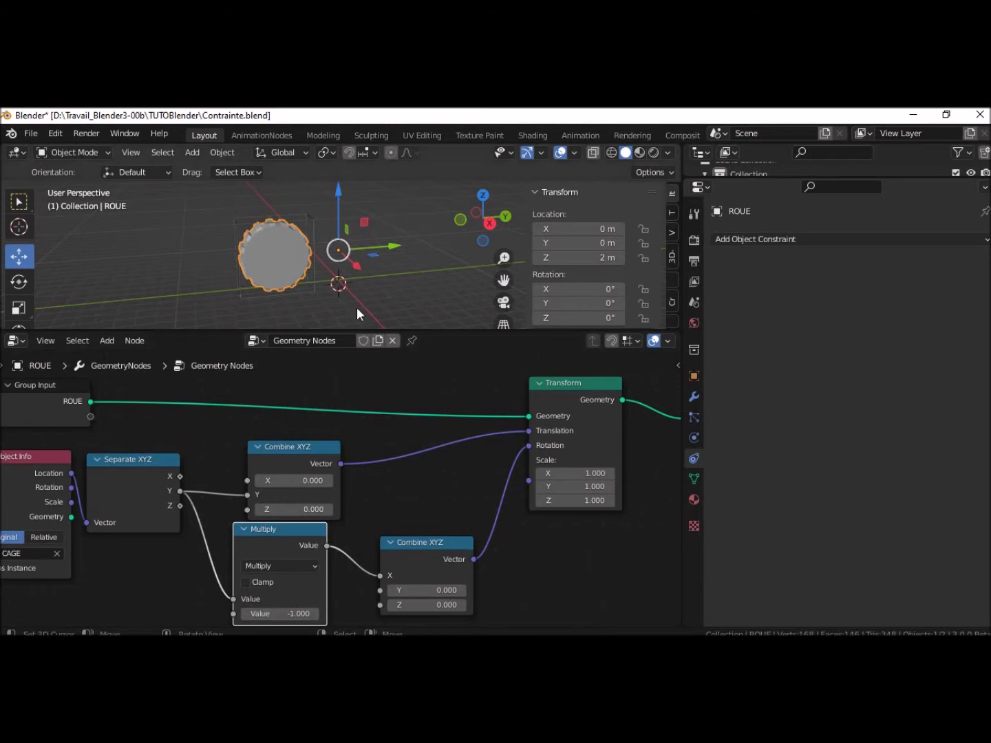
- Move CAGE along Y to -2.5361 m to test the wheel, then reselect ROUE
left_click(315, 289)
left_click_drag(333, 284, 390, 289)
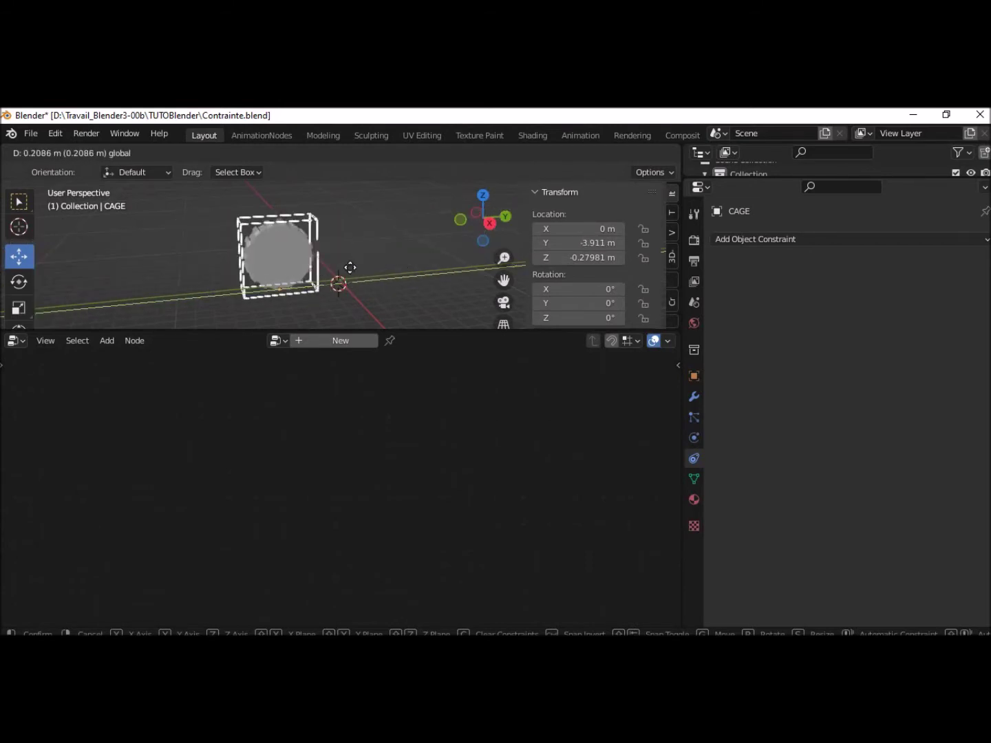
left_click(372, 269)
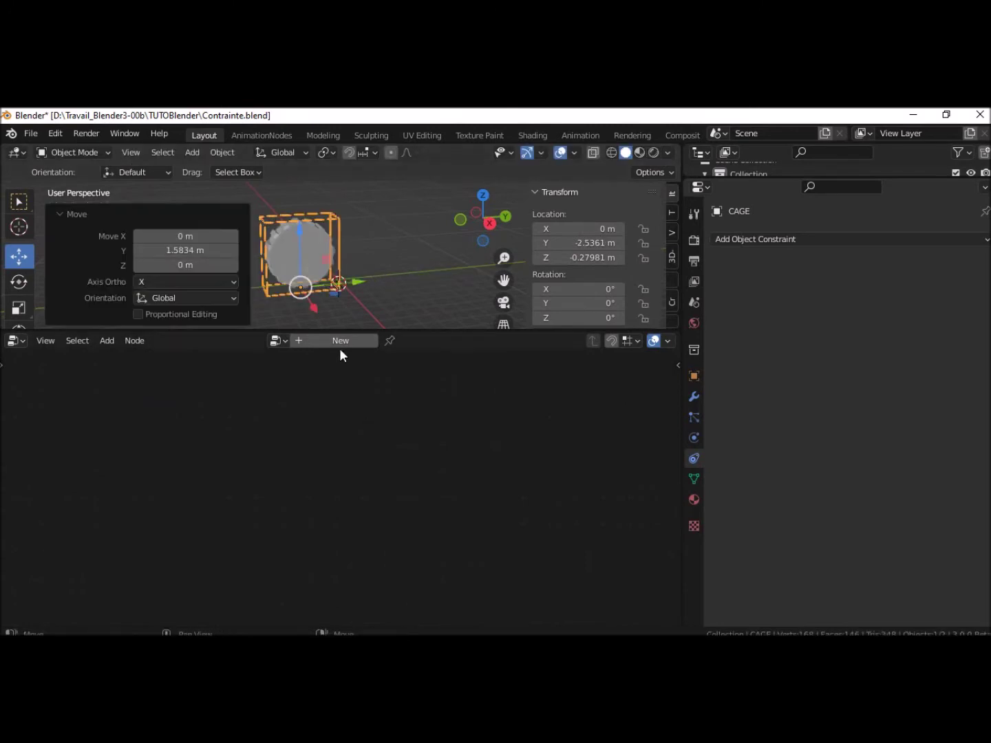
left_click(307, 260)
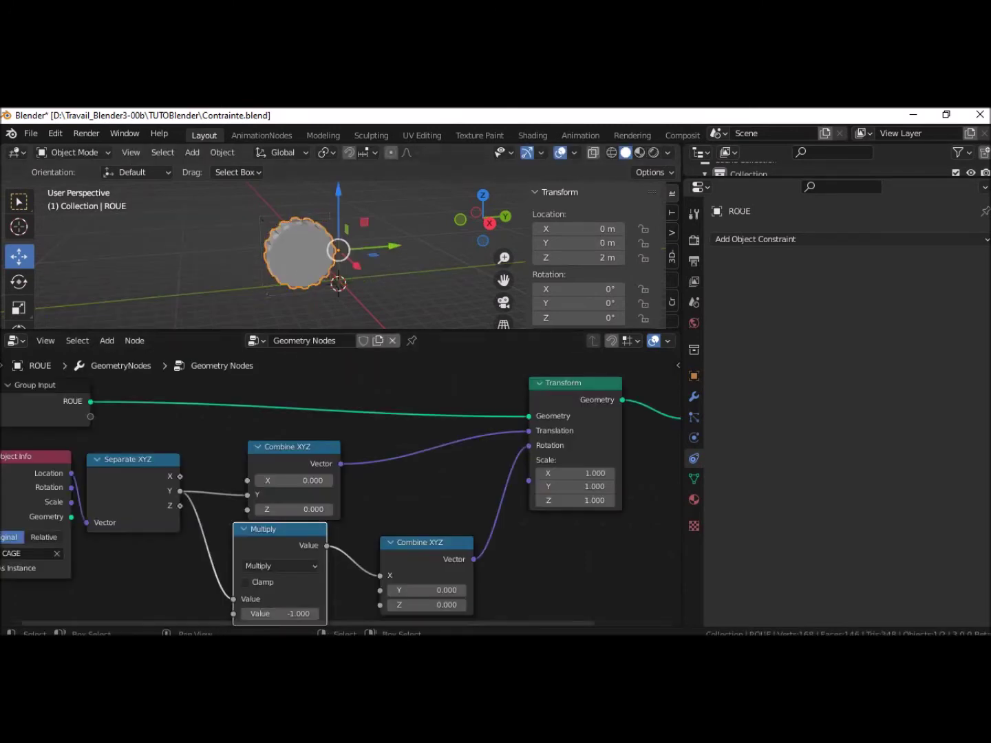
- Tidy the tree by pulling Group Input, Object Info and both Combine XYZ nodes closer
scroll(458, 573, "down", 2)
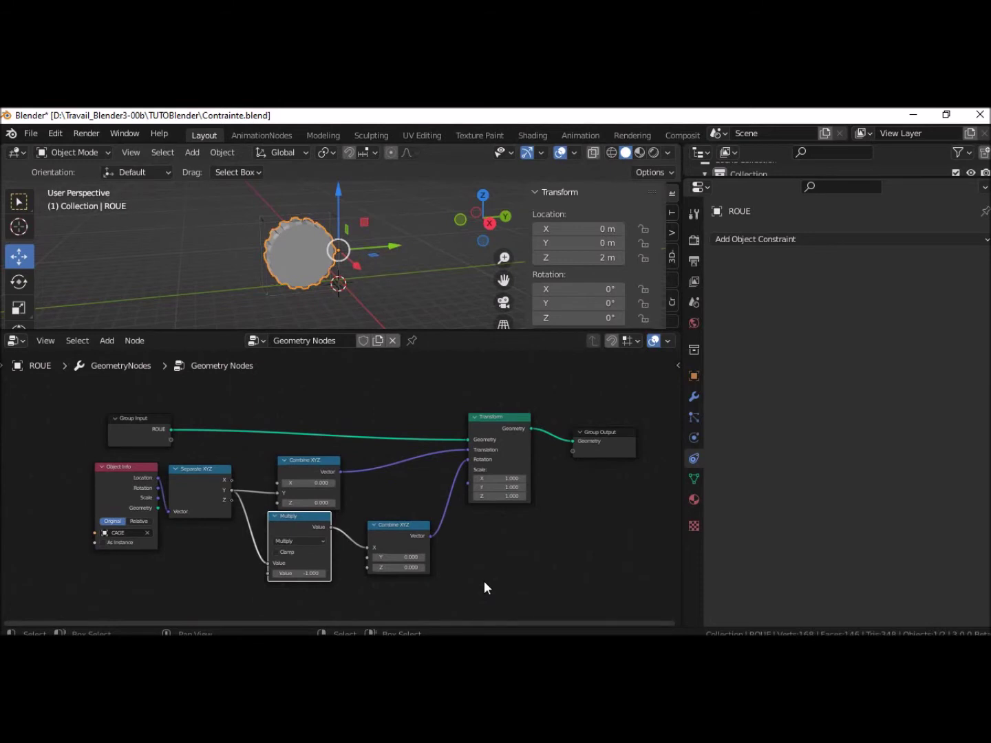
left_click_drag(148, 415, 115, 401)
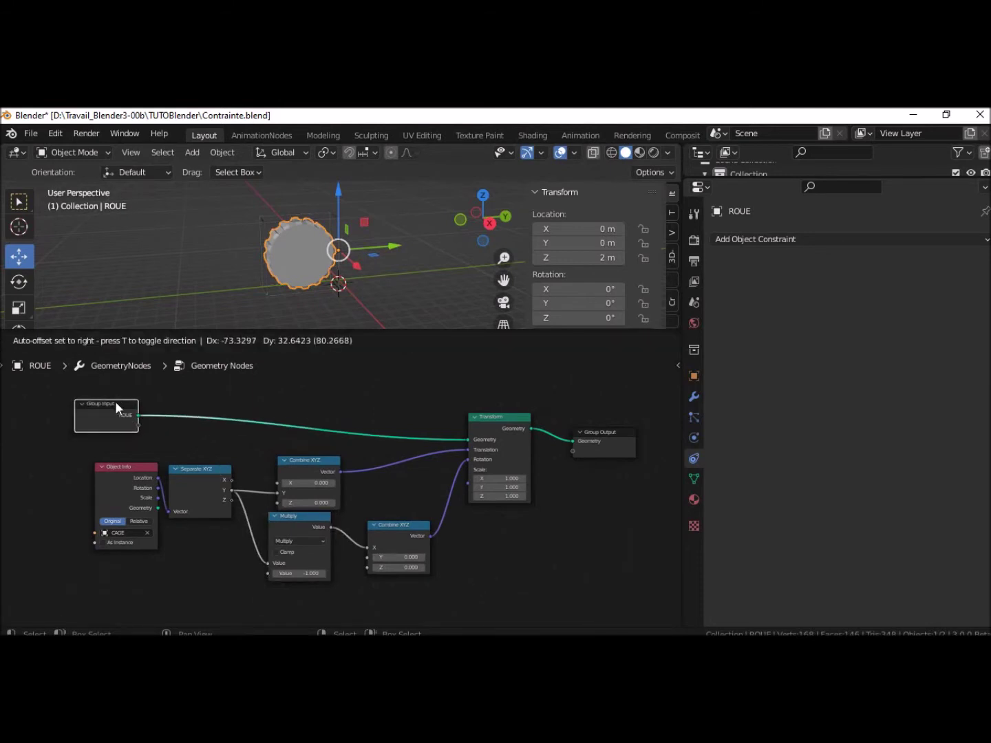
left_click_drag(135, 475, 113, 457)
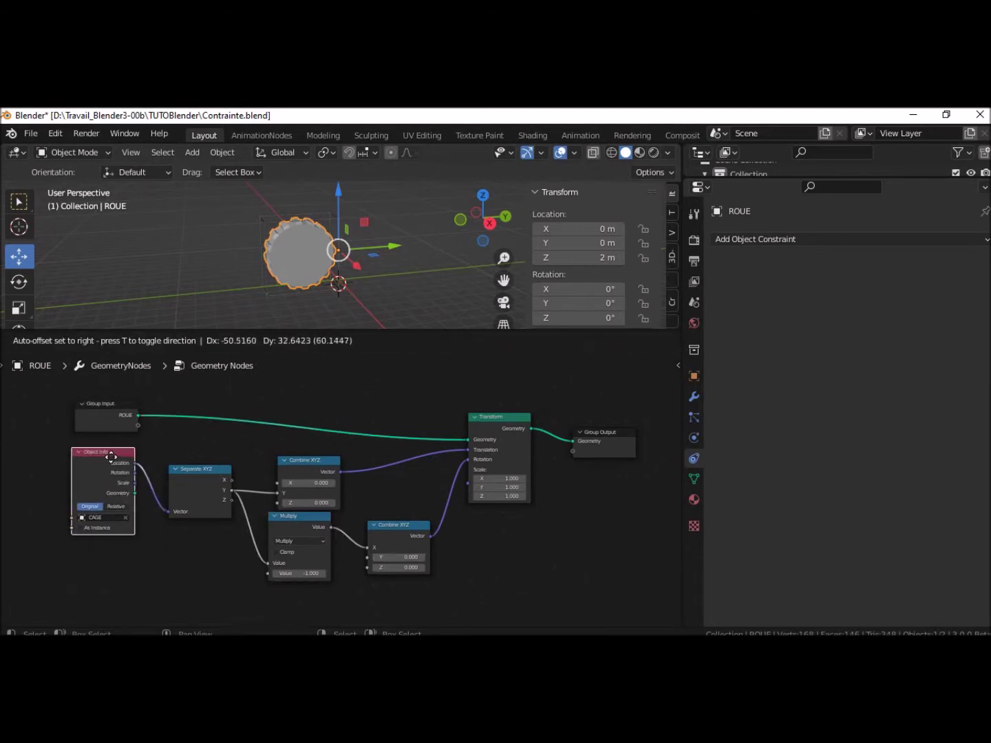
left_click(207, 465)
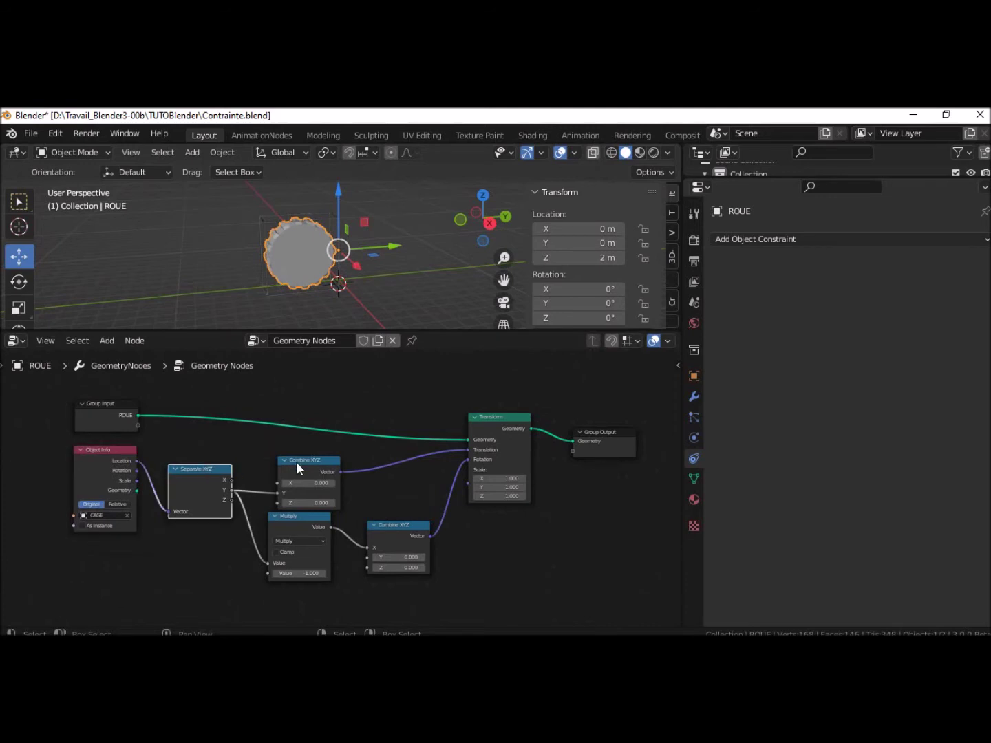
left_click_drag(296, 461, 289, 455)
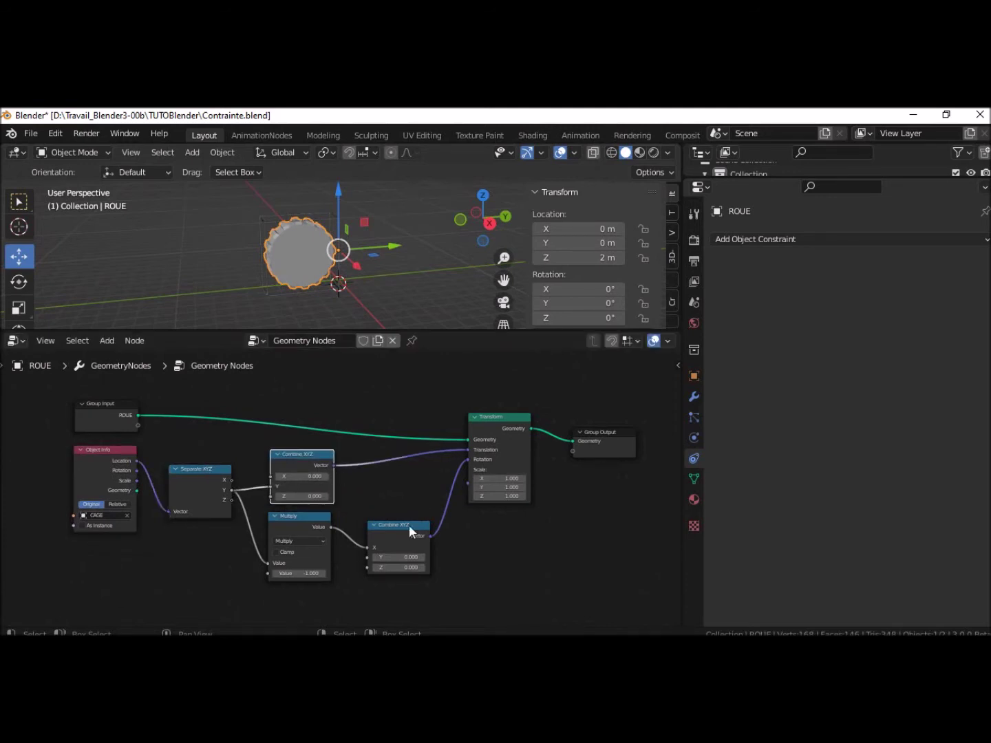
left_click_drag(409, 524, 393, 518)
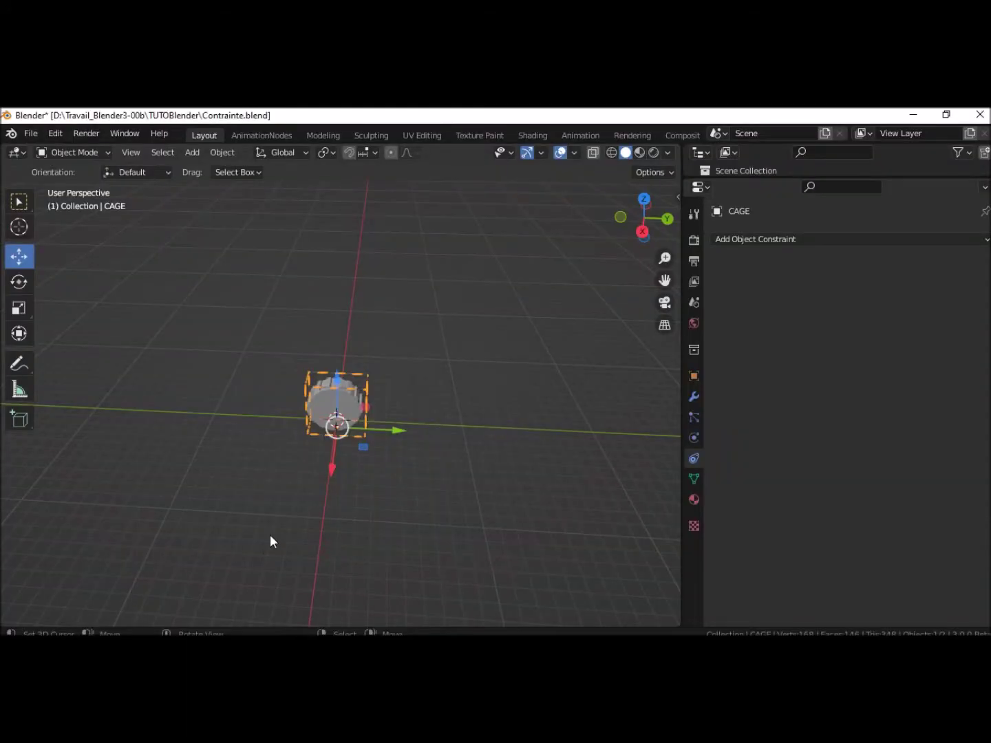
- Orbit over the cage and shift CAGE 0.12861 m along Y
mouse_move(270, 533)
middle_mouse_down()
mouse_move(269, 462)
mouse_move(346, 468)
middle_mouse_up()
scroll(427, 489, "up", 1)
scroll(424, 488, "up", 2)
mouse_move(425, 481)
middle_mouse_down()
mouse_move(425, 522)
mouse_move(412, 489)
middle_mouse_up()
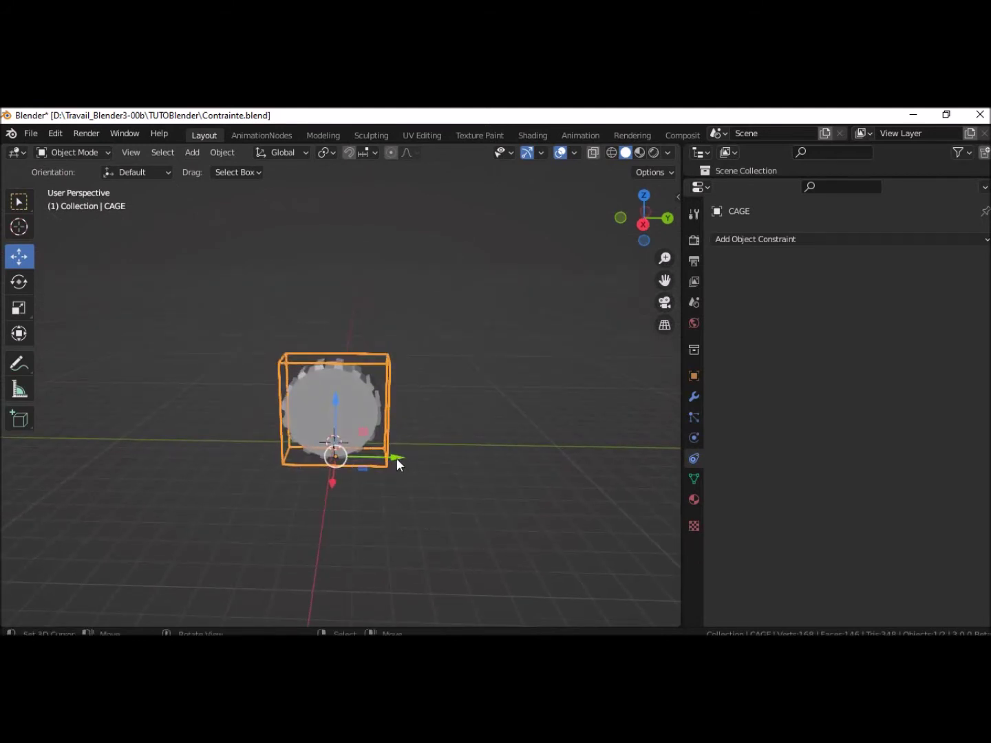
mouse_move(399, 455)
left_mouse_down()
mouse_move(661, 525)
mouse_move(310, 495)
mouse_move(564, 536)
mouse_move(252, 495)
mouse_move(514, 543)
mouse_move(405, 534)
left_mouse_up()
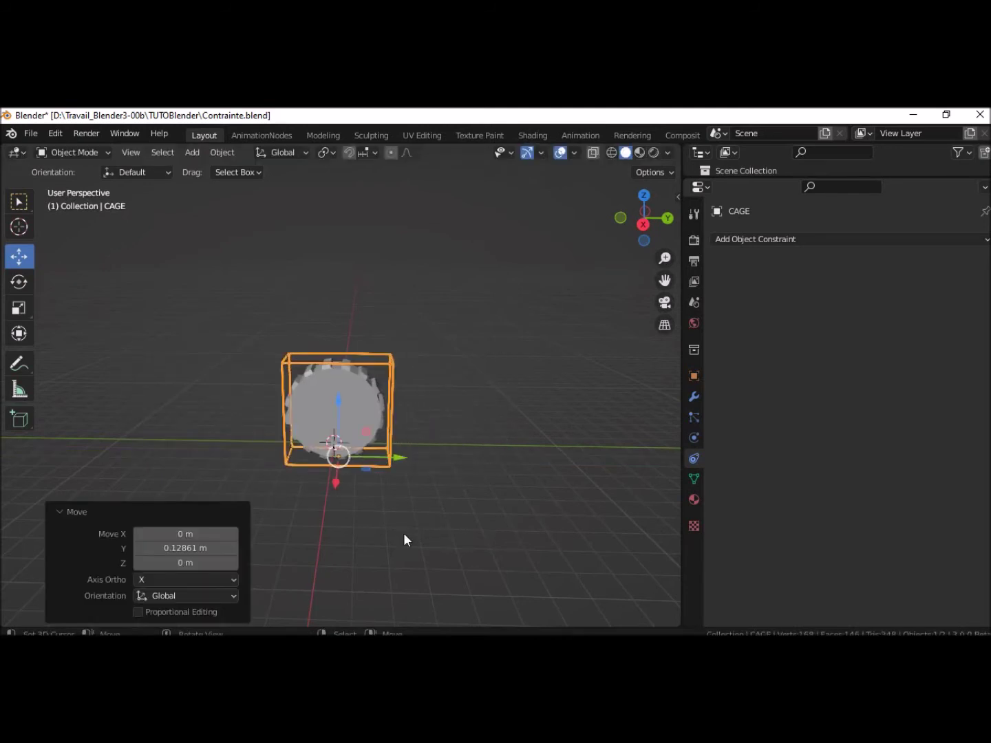
left_click(59, 511)
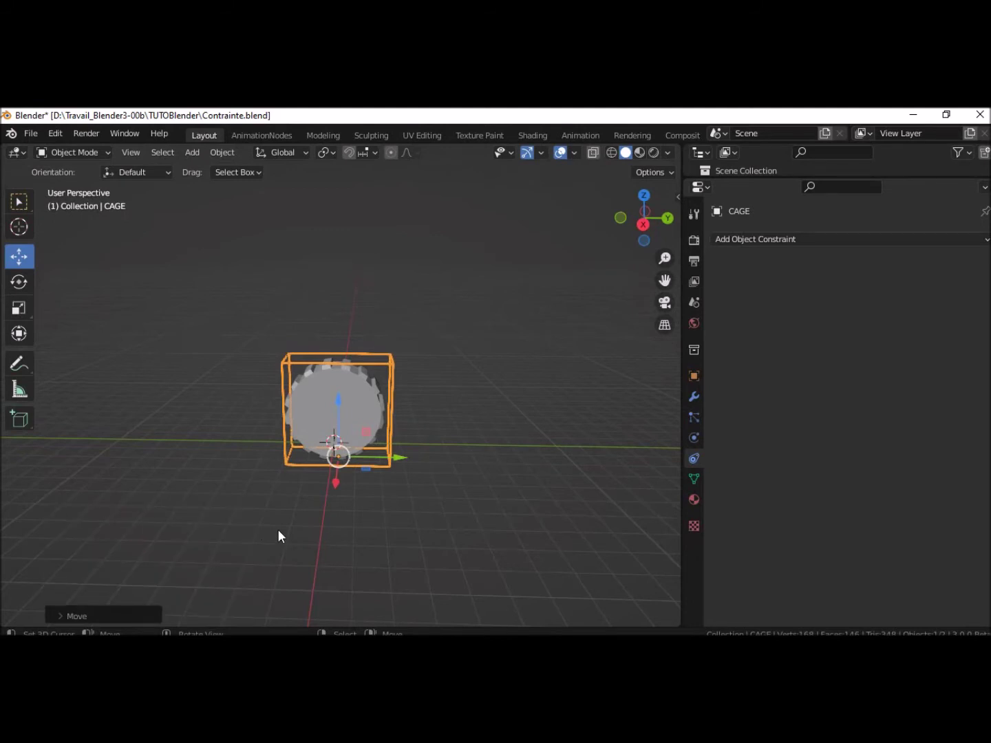
key("shift")
key("shift+a")
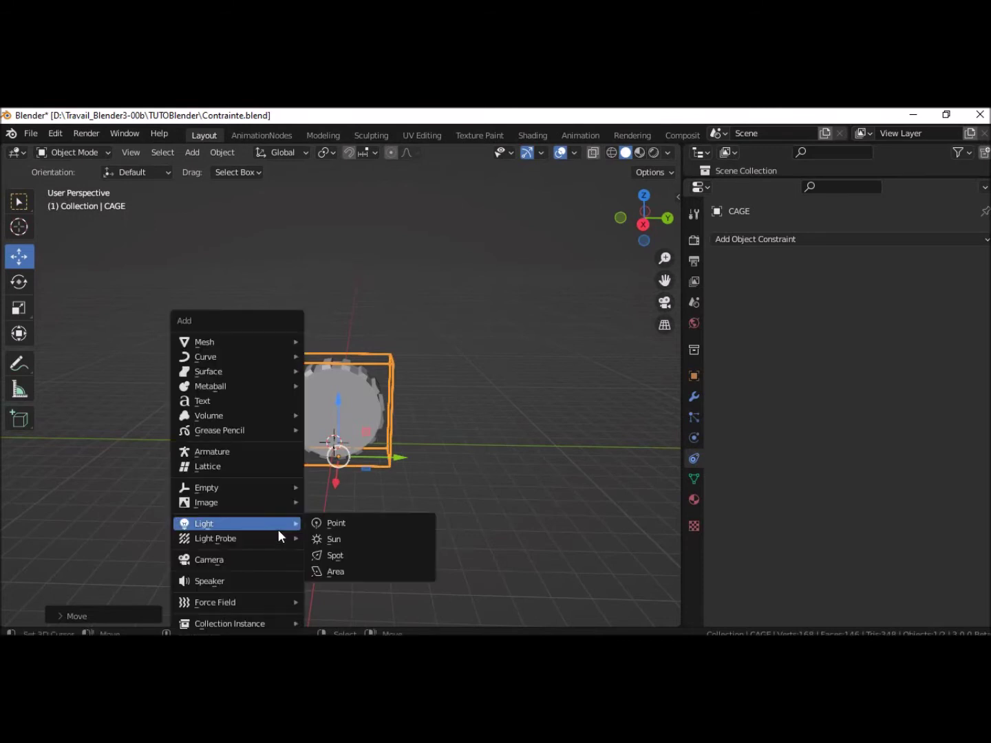
- Add a 40 m plane under the wheel and cage as ground, then enter Edit Mode
mouse_move(205, 341)
left_click(323, 343)
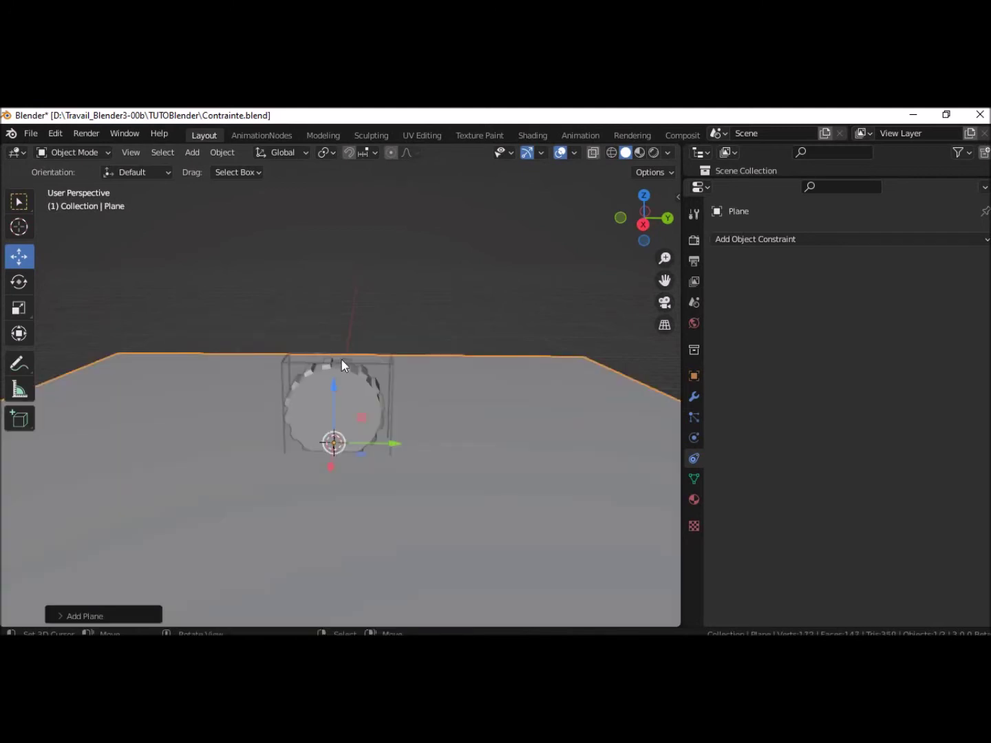
left_click(59, 610)
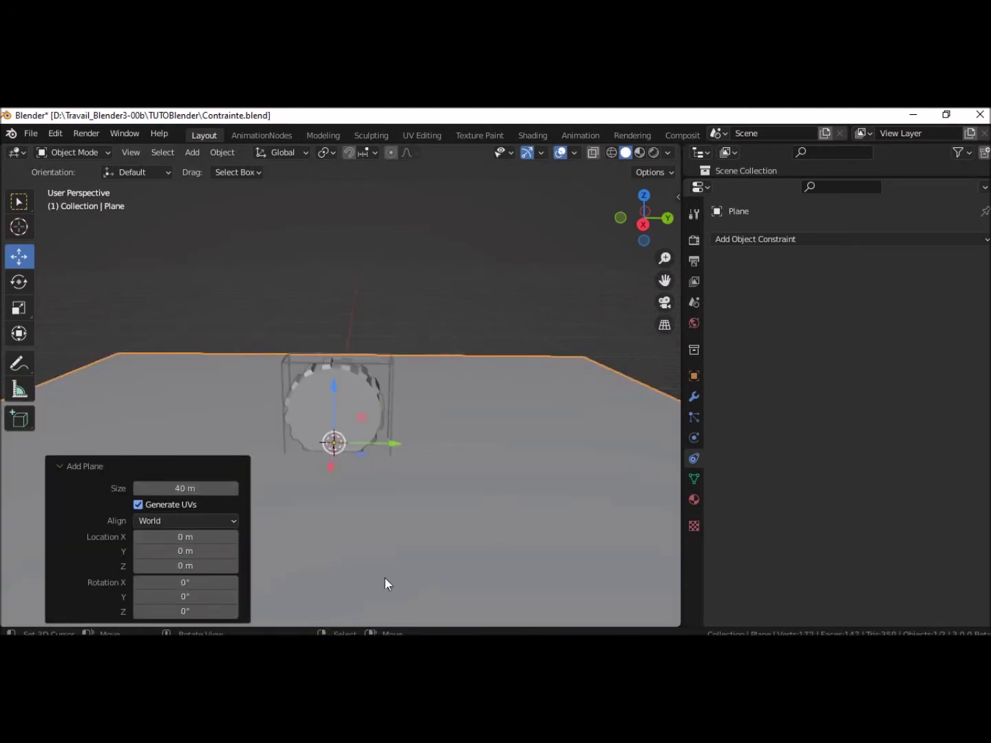
left_click(455, 569)
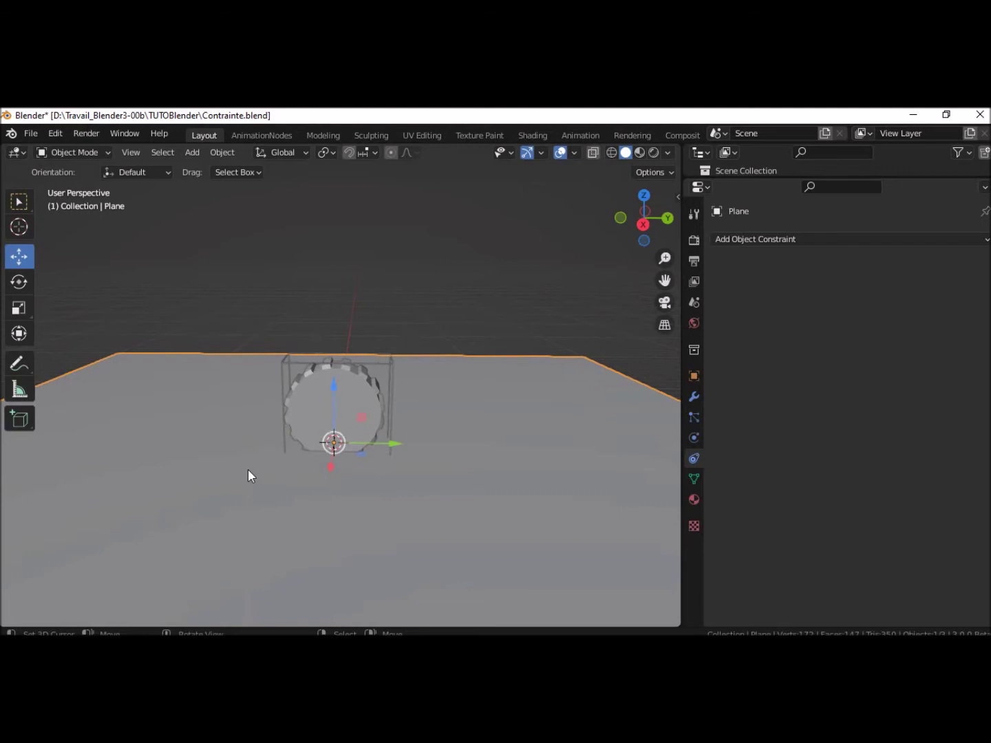
key("Tab")
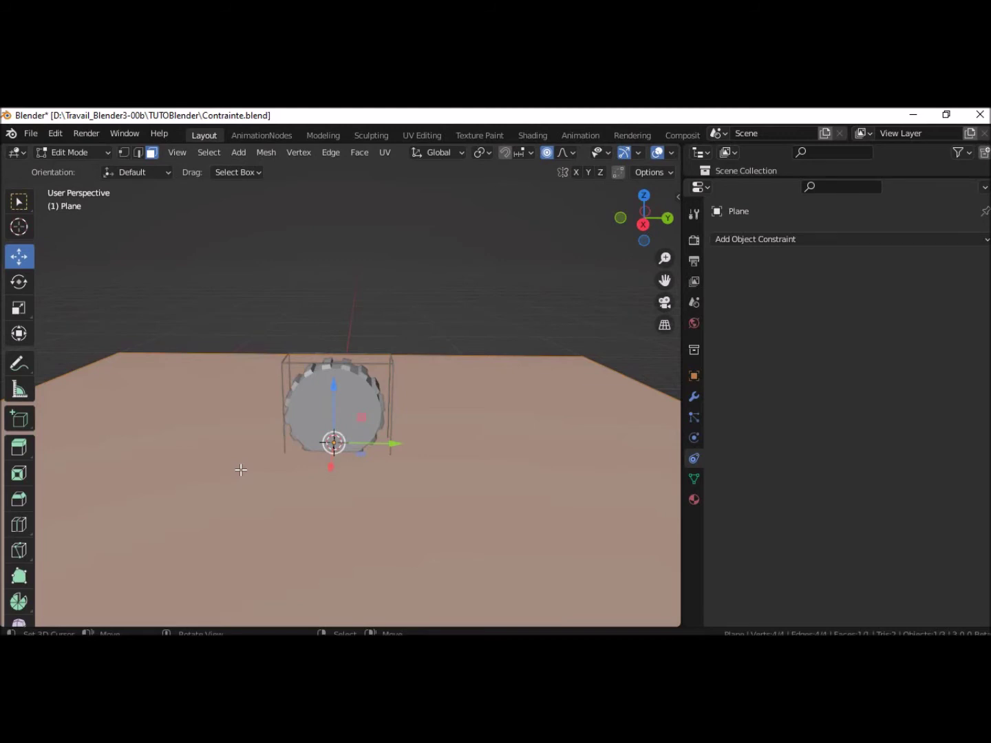
- Subdivide the plane with 150 cuts
left_click(68, 152)
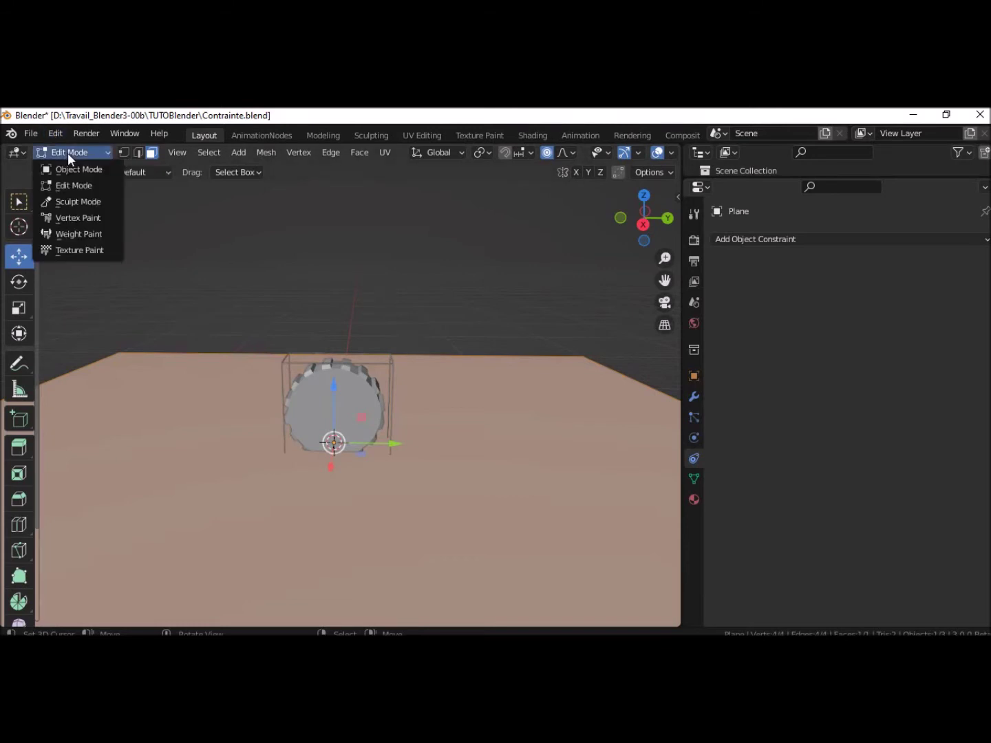
left_click(68, 153)
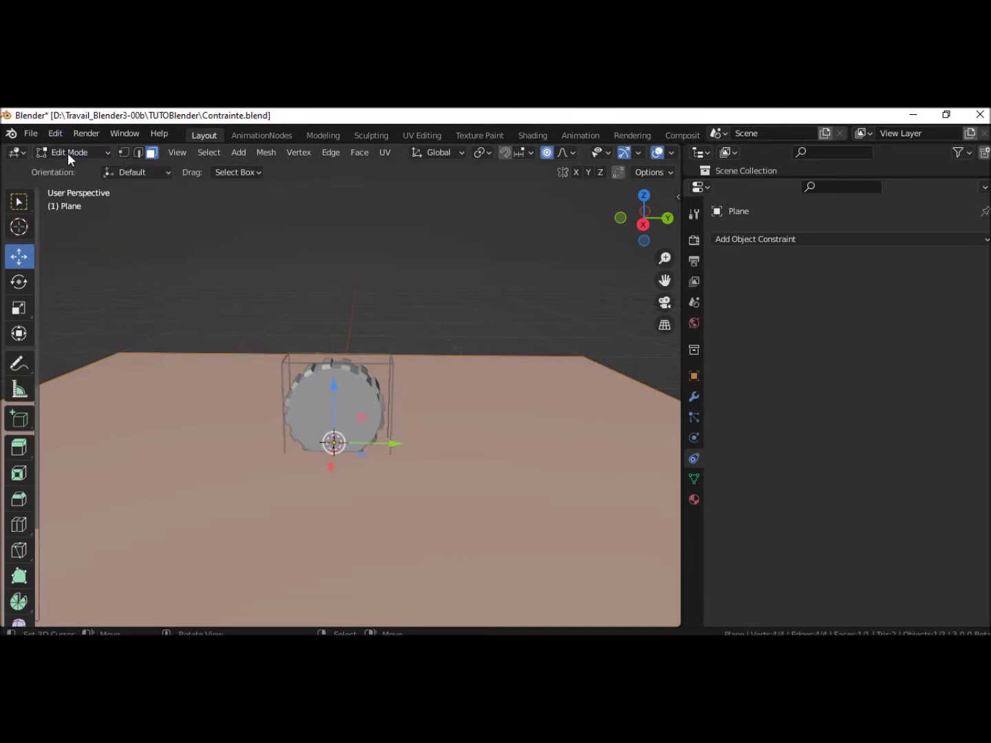
right_click(281, 524)
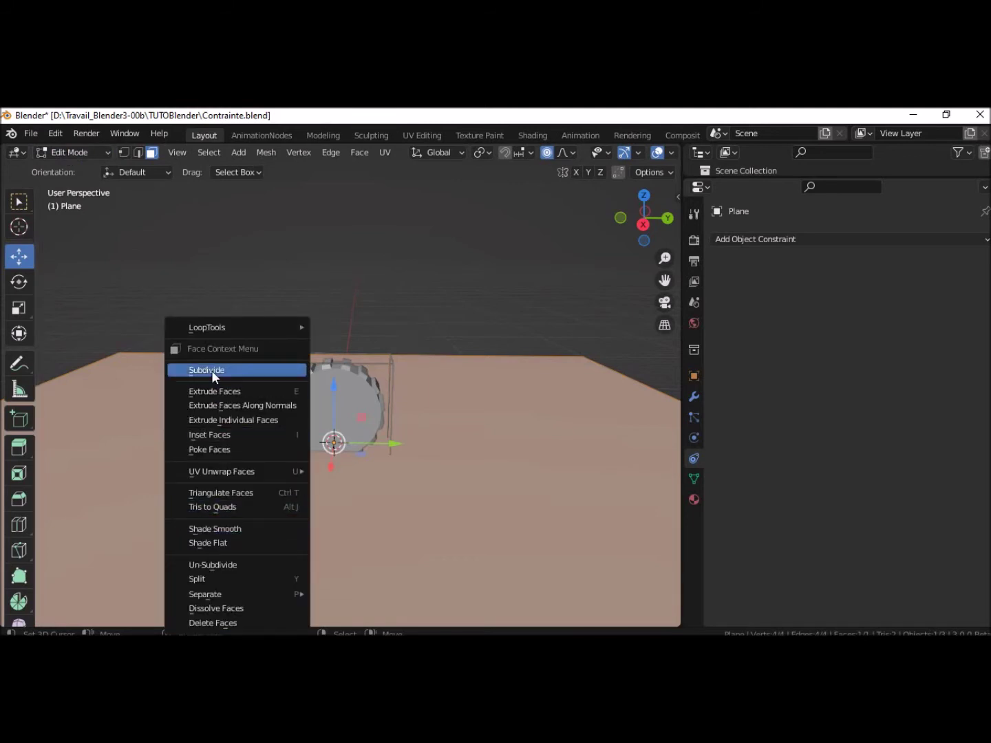
left_click(212, 372)
left_click(198, 514)
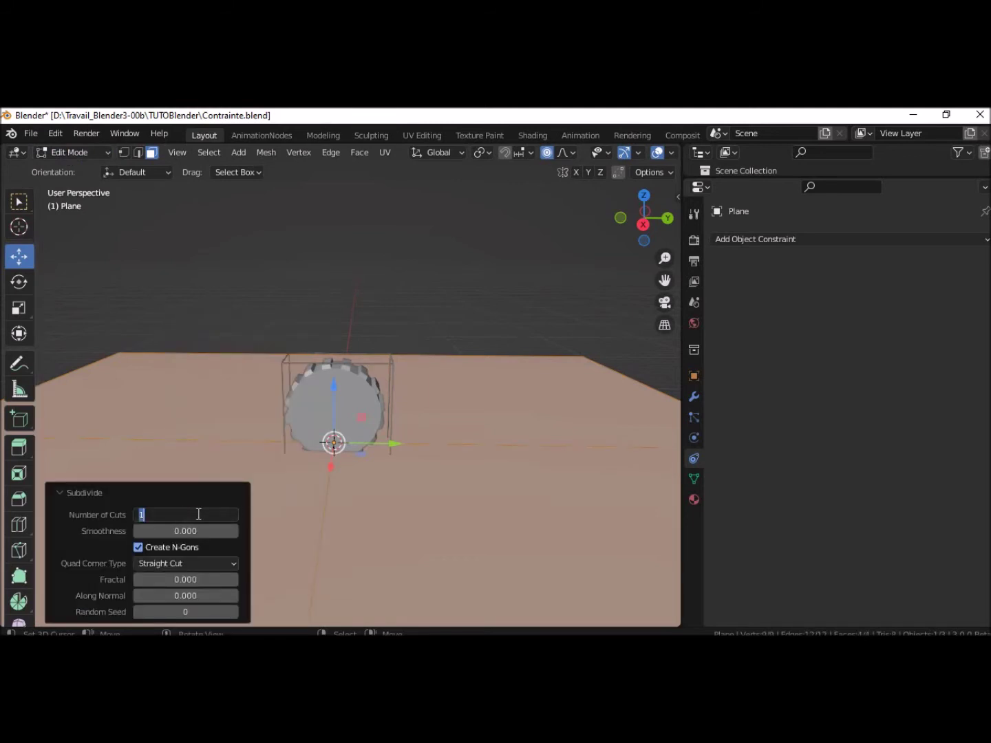
type("100")
key("Return")
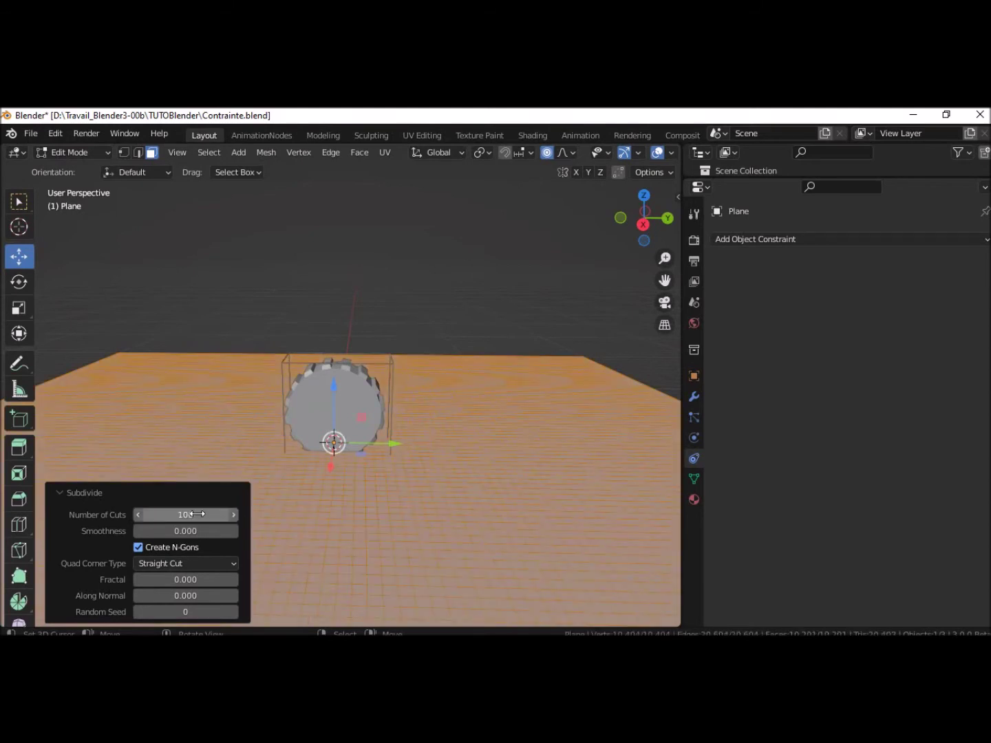
left_click(183, 515)
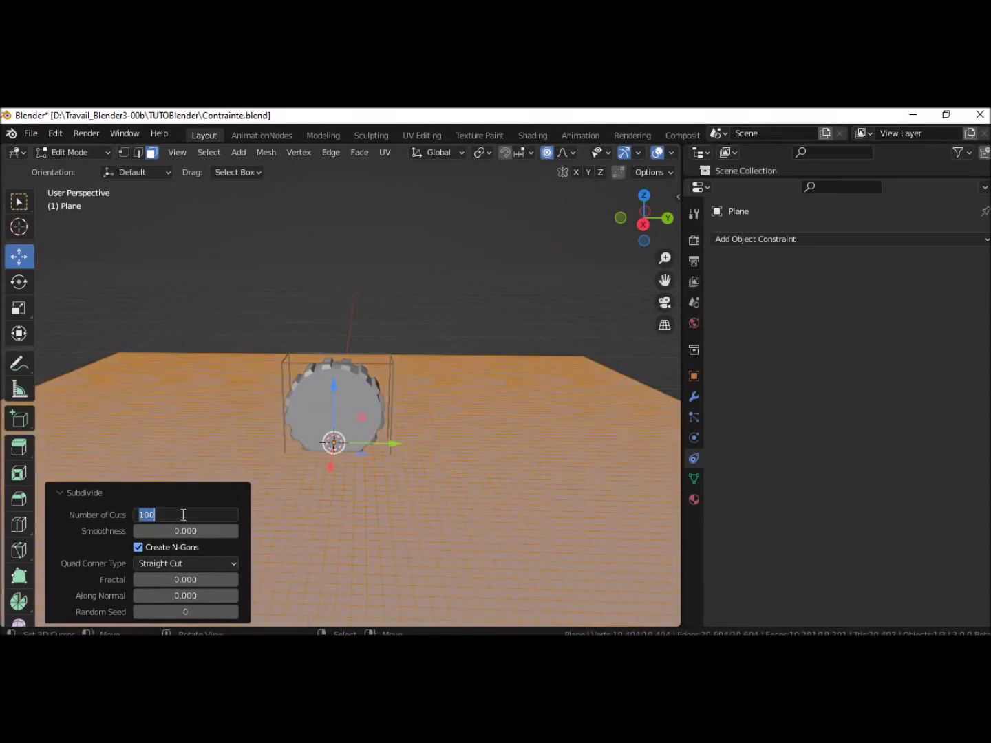
type("15")
type("0")
key("Return")
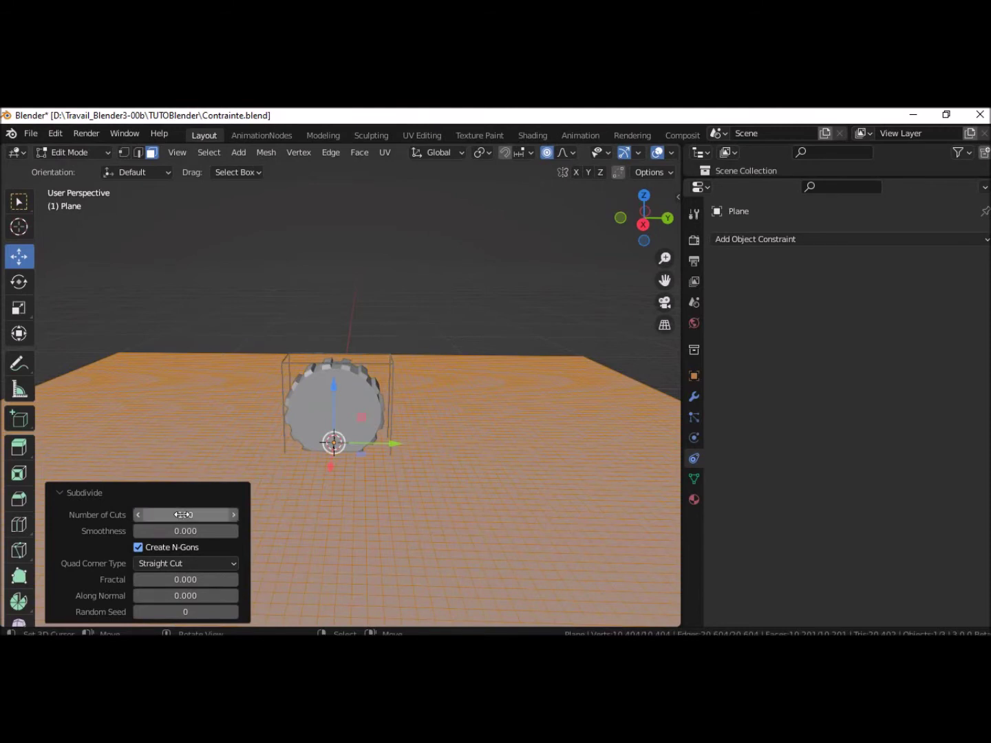
- Select all, subdivide again with 2 cuts, and return to Object Mode
left_click(332, 558)
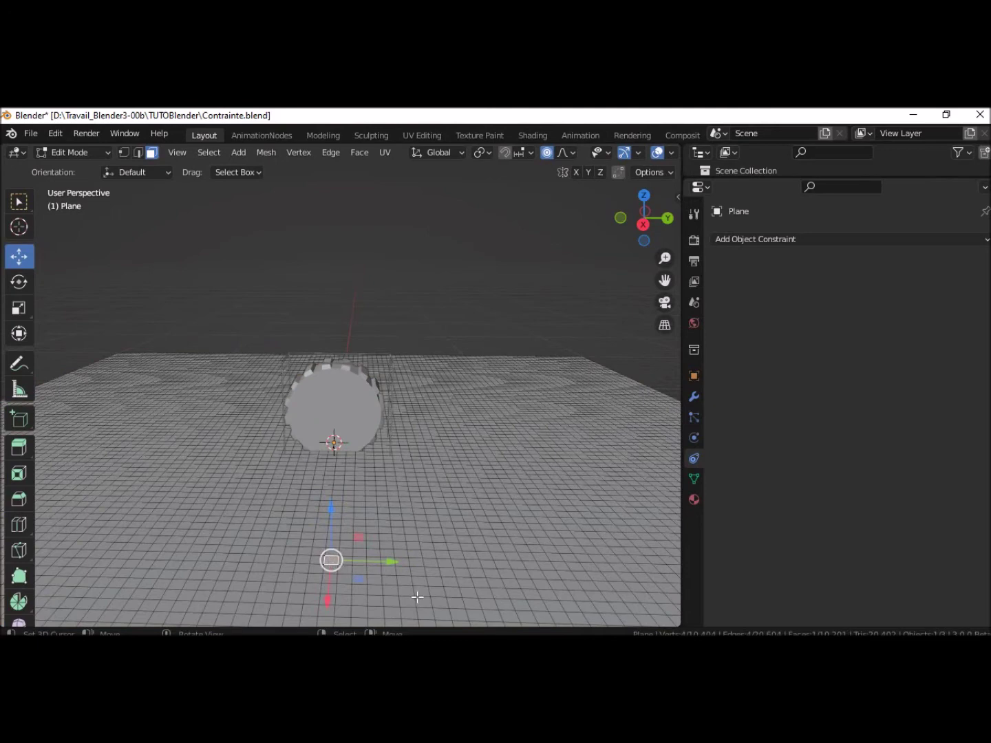
key("a")
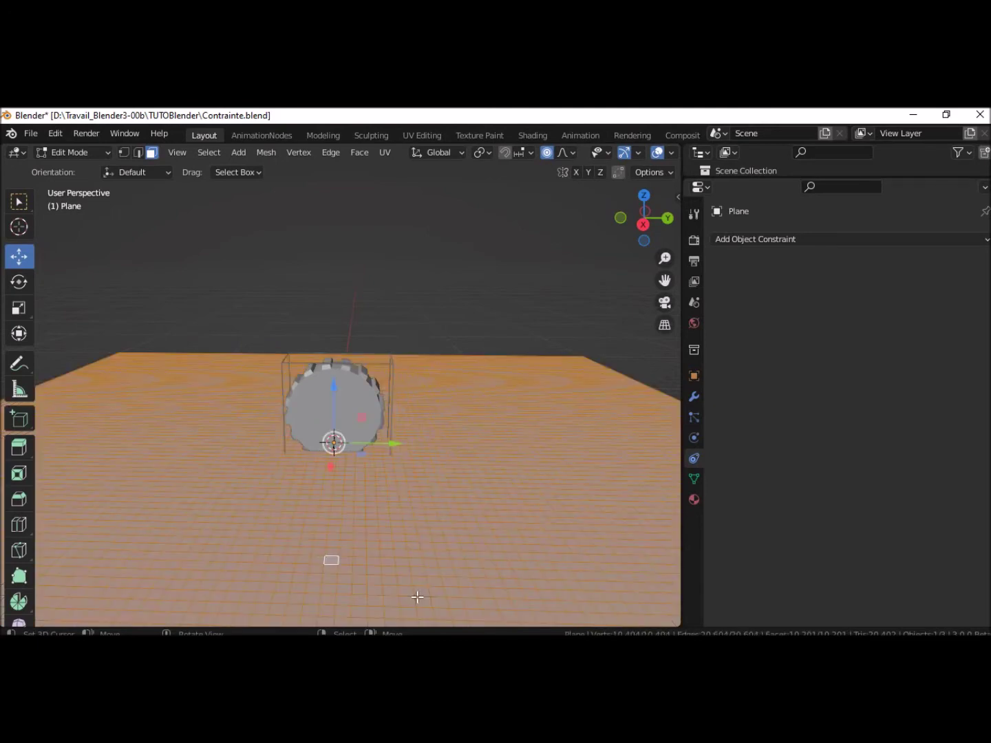
right_click(417, 597)
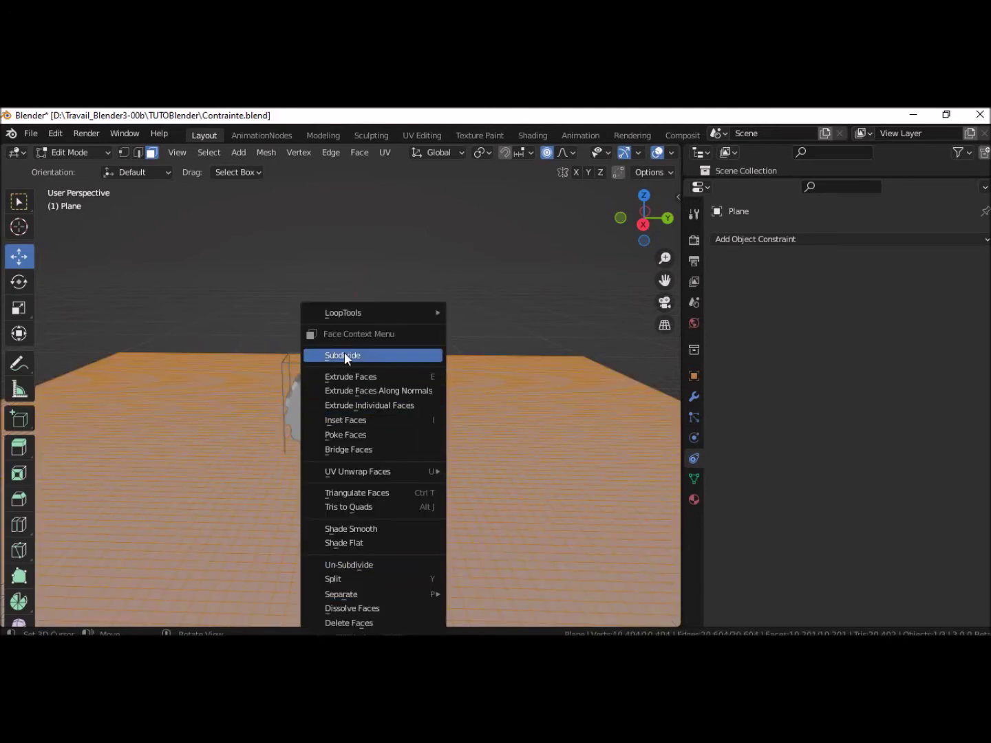
left_click(344, 355)
left_click(178, 516)
type("2")
key("Return")
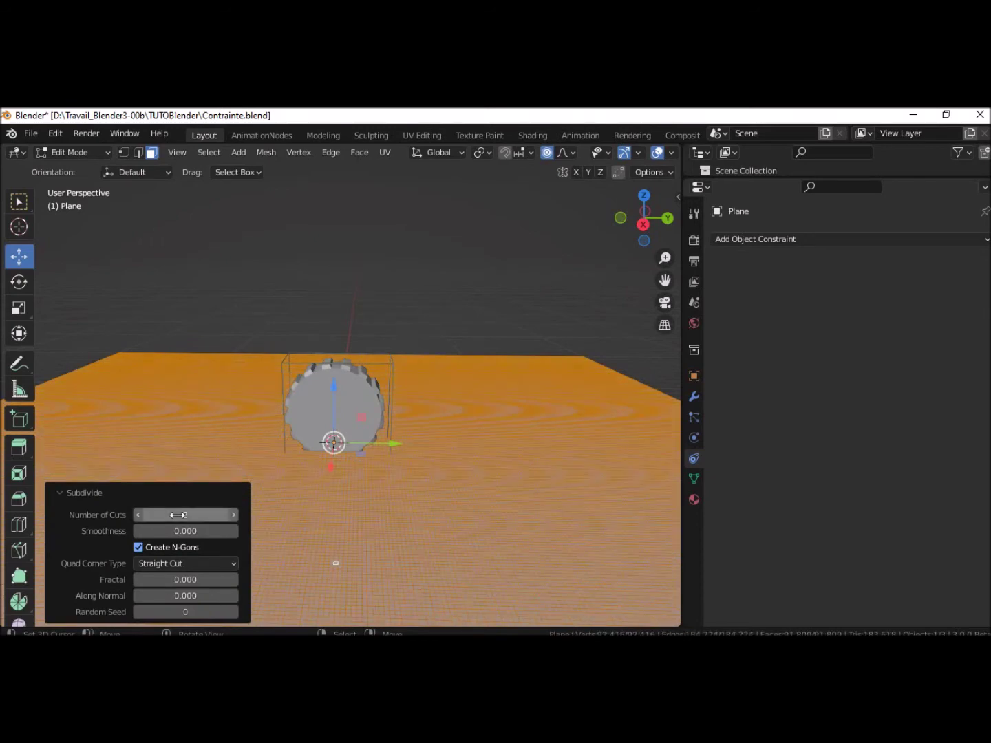
left_click(541, 512)
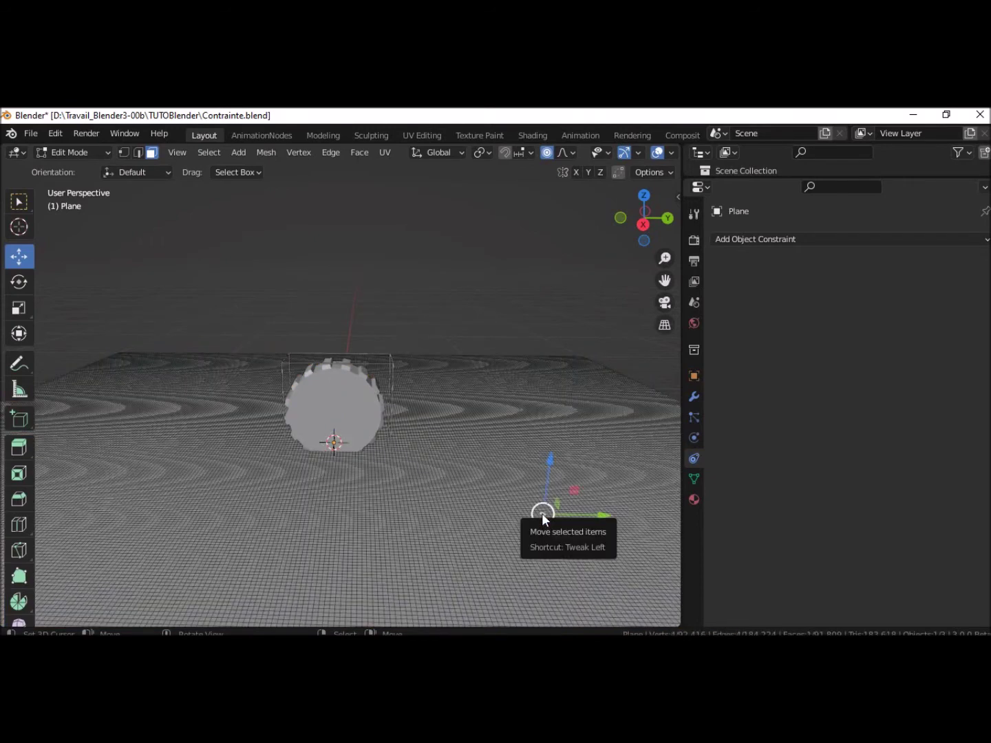
left_click(77, 152)
left_click(82, 168)
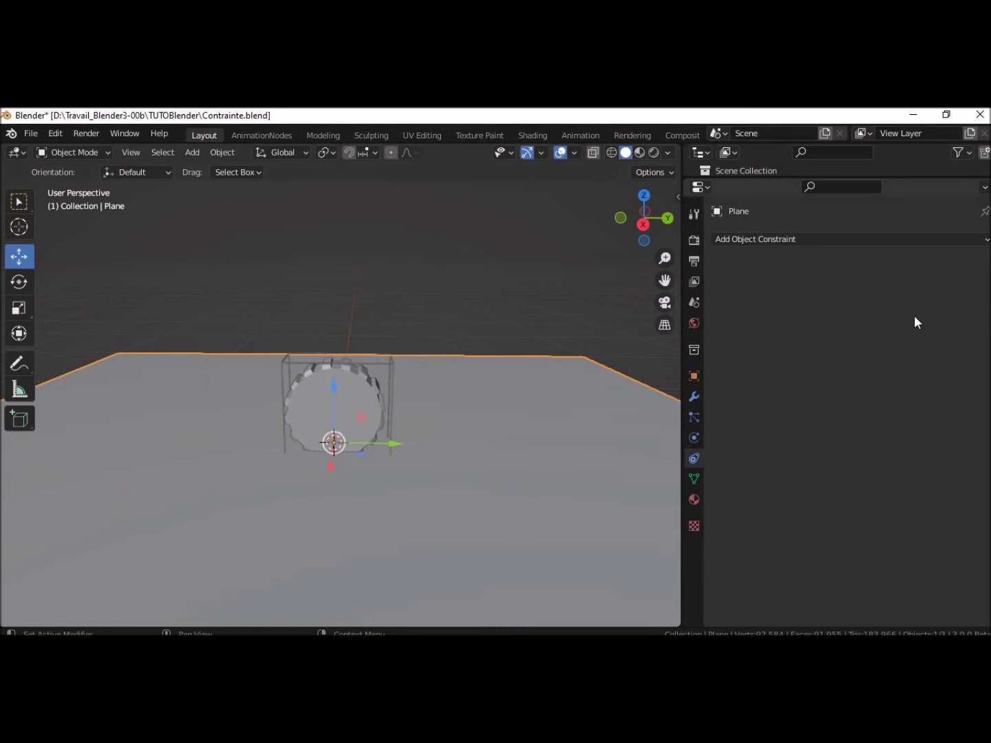
- Give the plane a Displace modifier with new texture Texture.002 and open the texture's settings
left_click(693, 397)
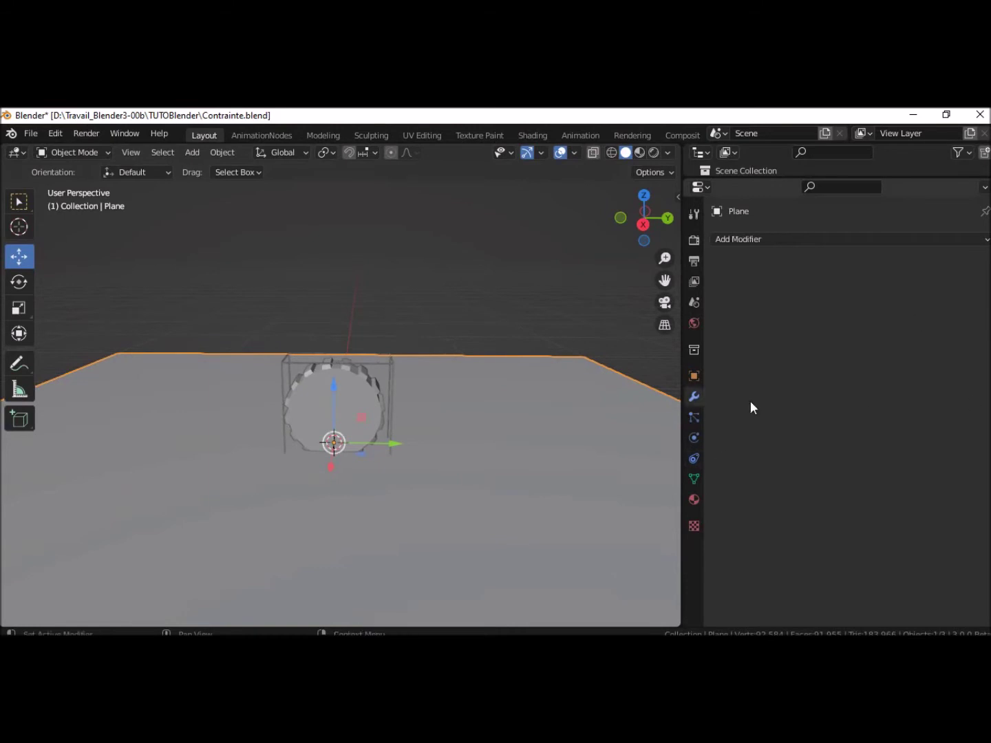
left_click(898, 239)
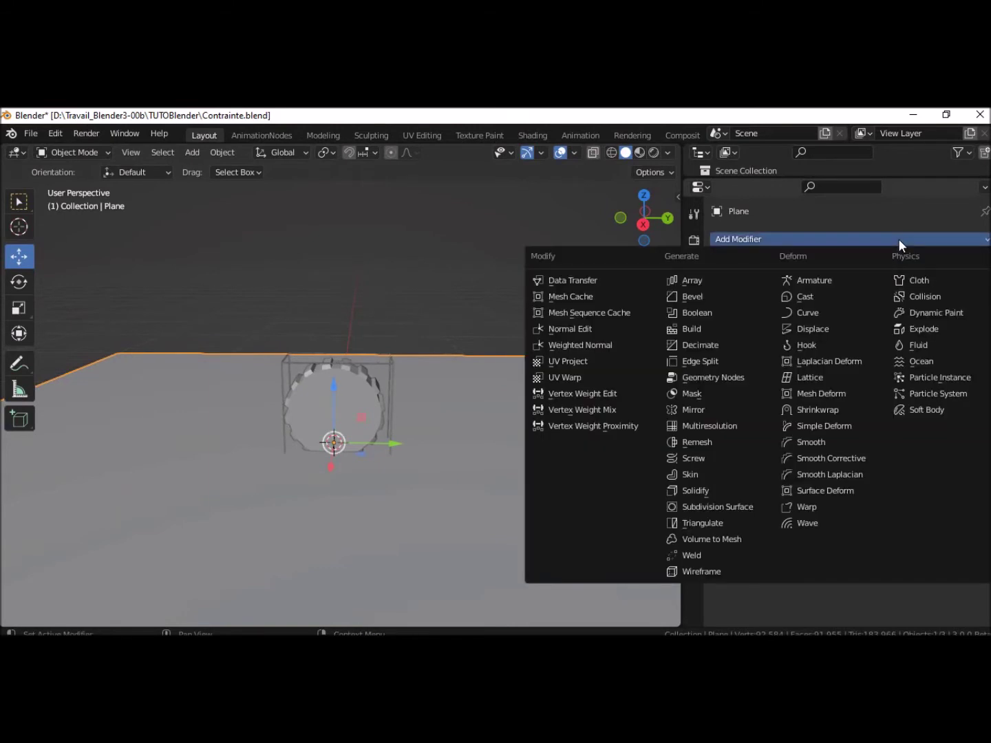
left_click(827, 327)
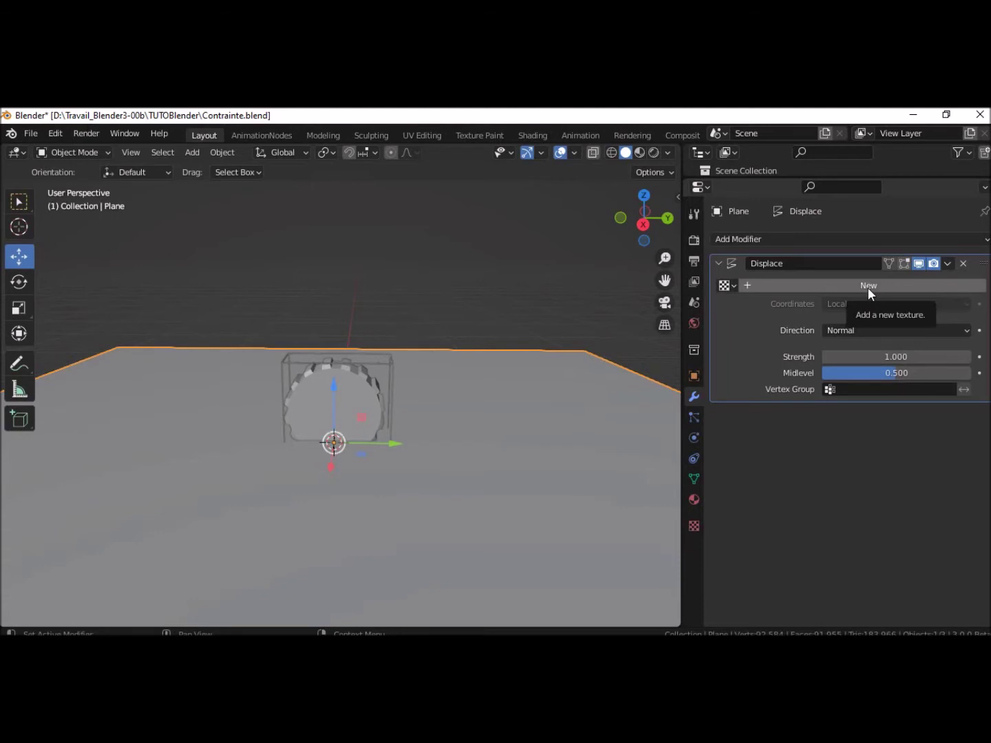
left_click(867, 288)
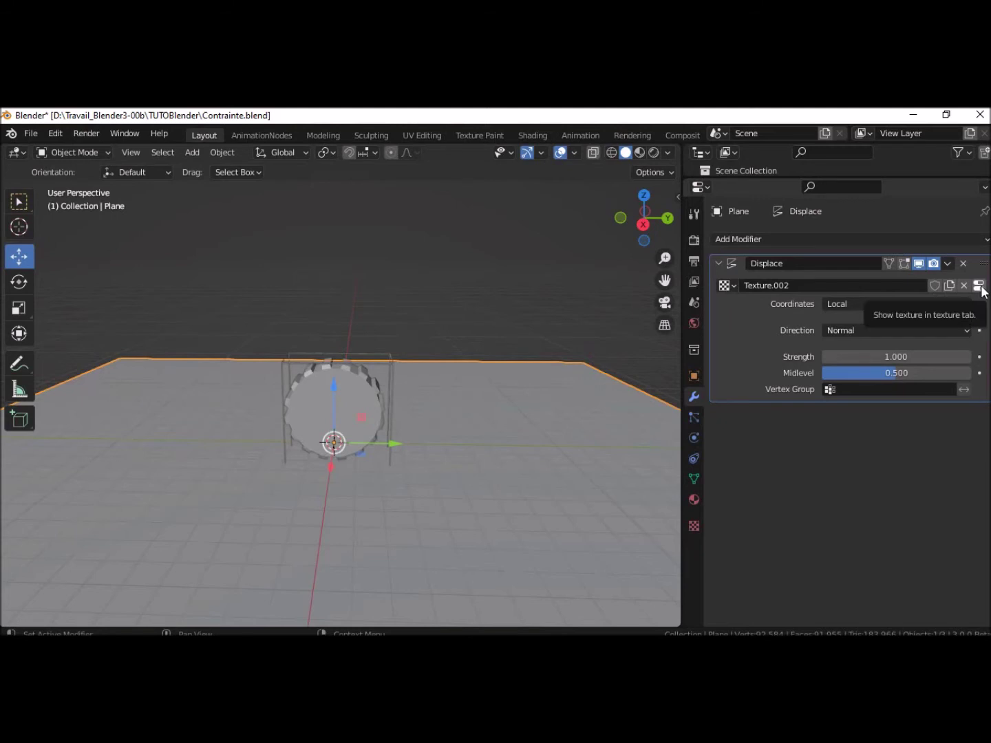
left_click(979, 286)
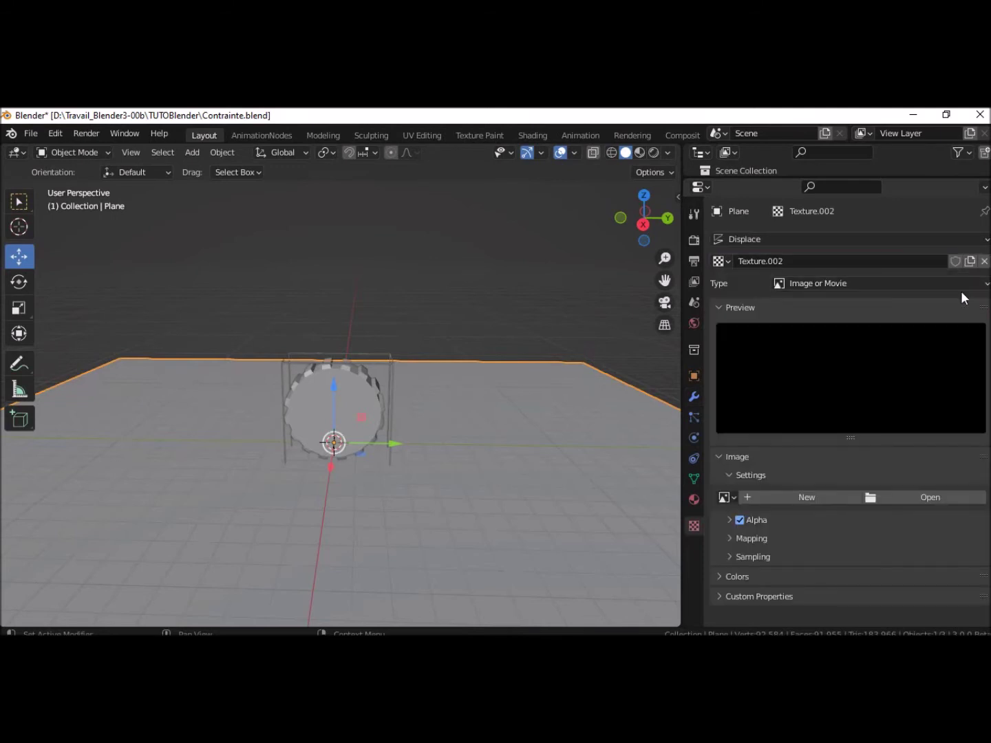
- Make Texture.002 a Clouds texture with size 8, then return to the Displace modifier settings
left_click(883, 284)
left_click(810, 336)
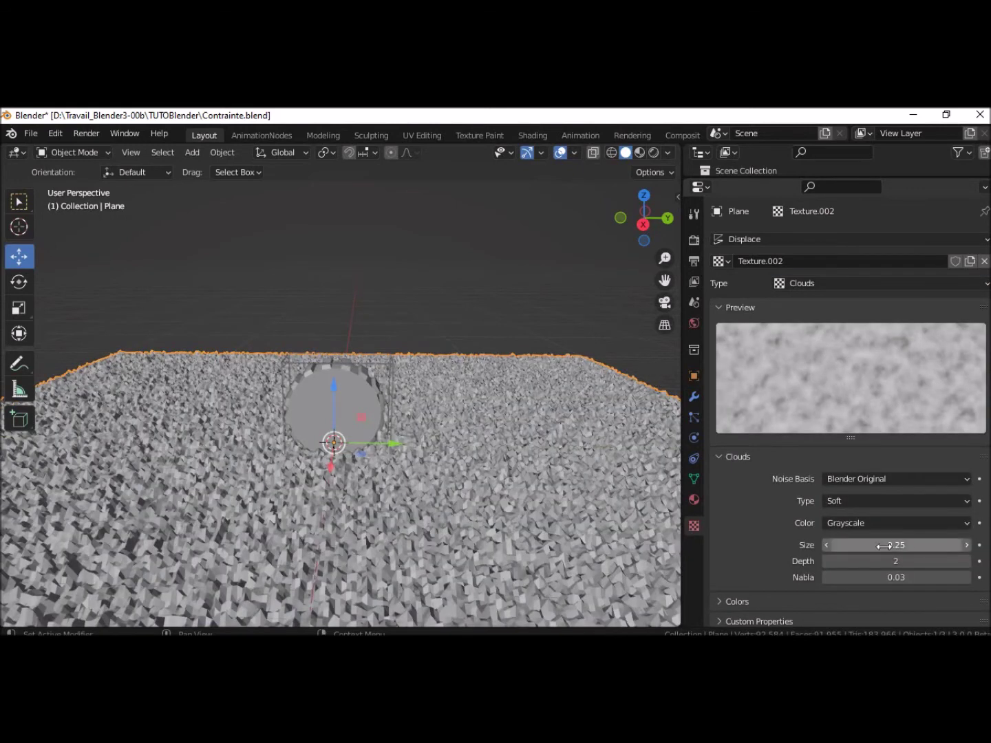
left_click(930, 544)
type("8")
key("Return")
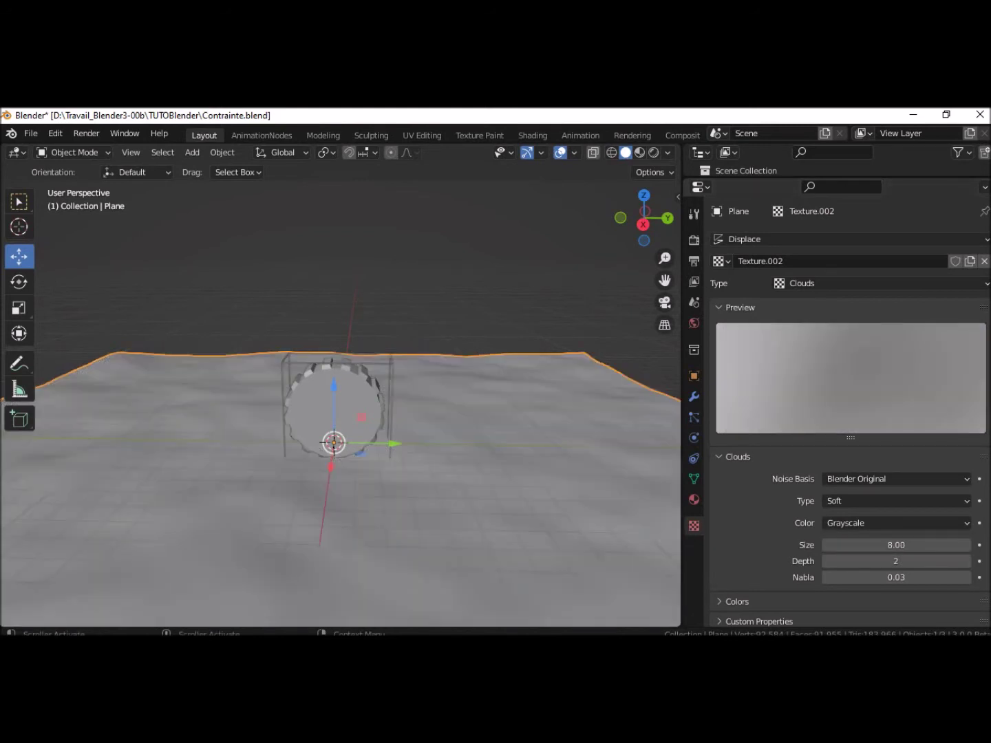
left_click(694, 402)
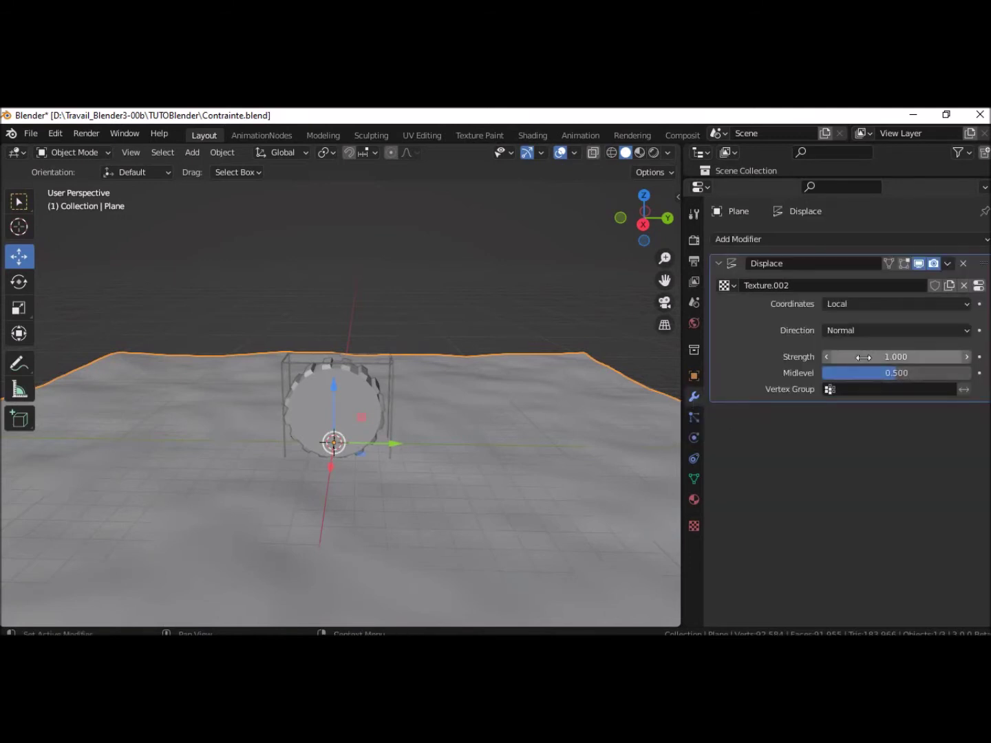
- Raise the Displace strength to 7.7 and inspect the resulting terrain
left_click_drag(862, 357, 915, 357)
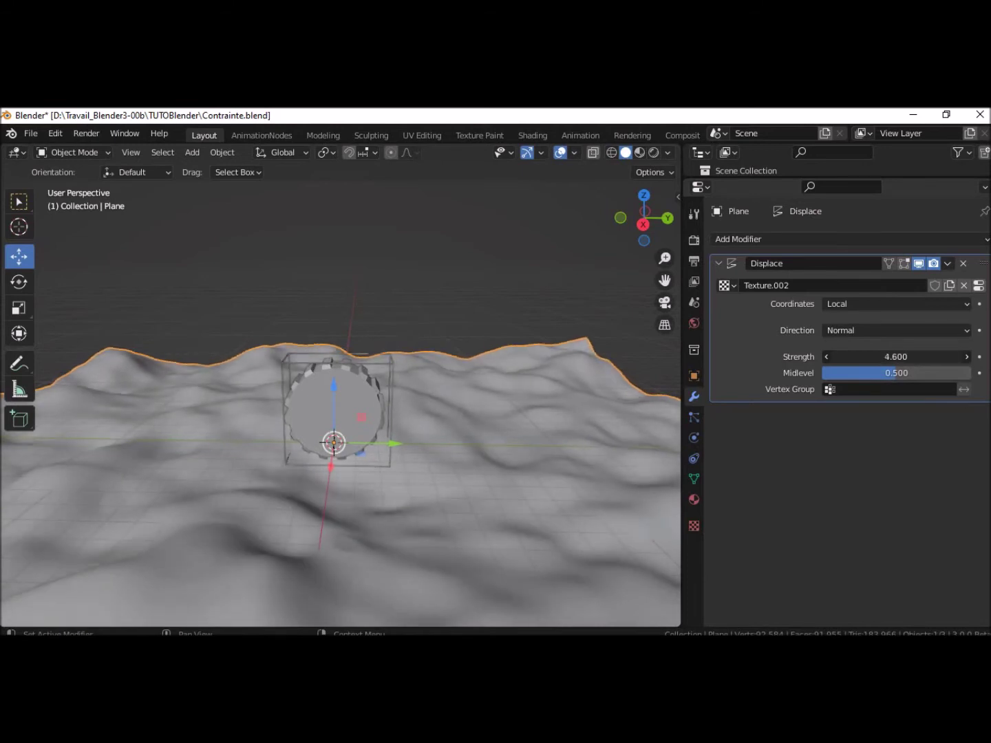
left_click_drag(915, 357, 959, 357)
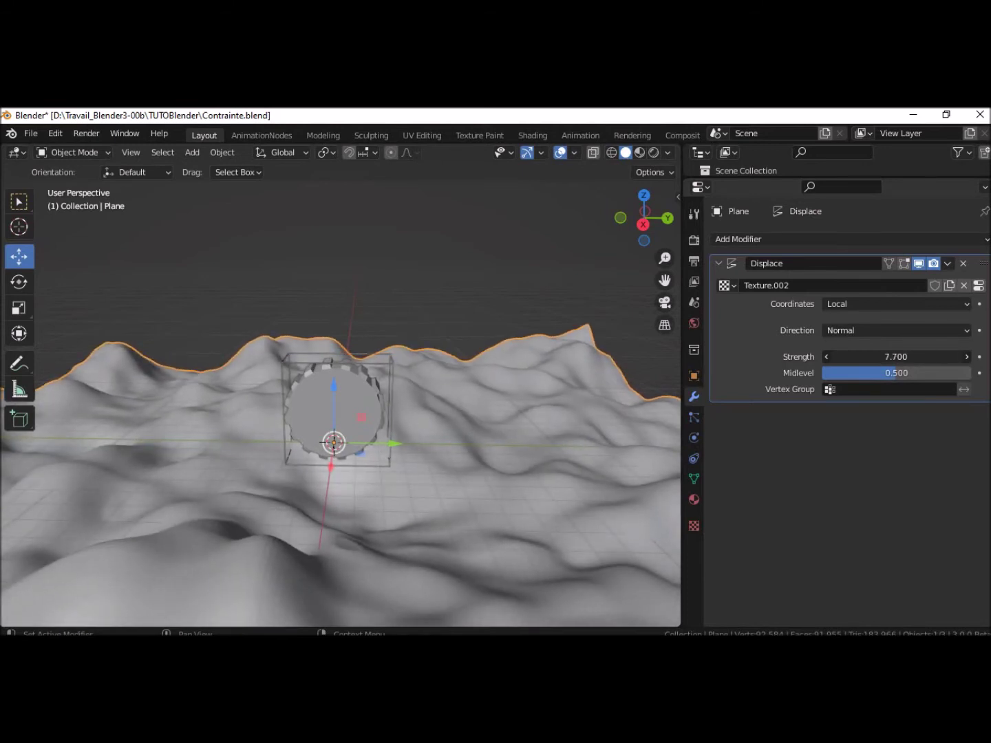
mouse_move(573, 444)
middle_mouse_down()
mouse_move(462, 444)
mouse_move(453, 403)
mouse_move(529, 454)
mouse_move(579, 457)
middle_mouse_up()
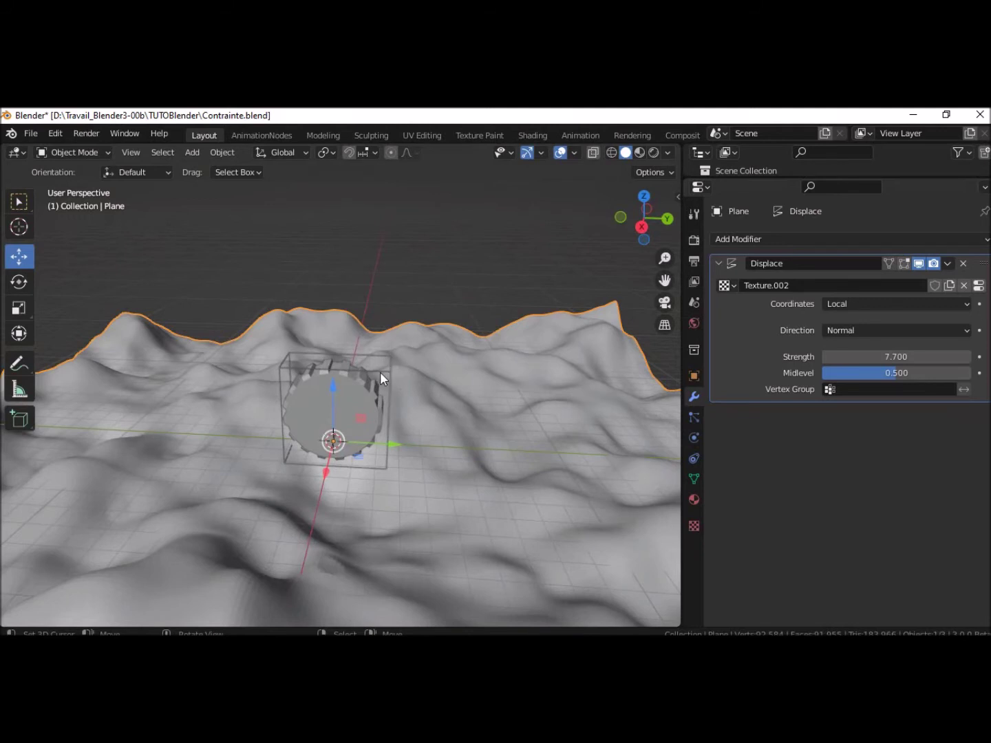
- Apply the Displace modifier to make the terrain permanent on the plane
left_click(946, 262)
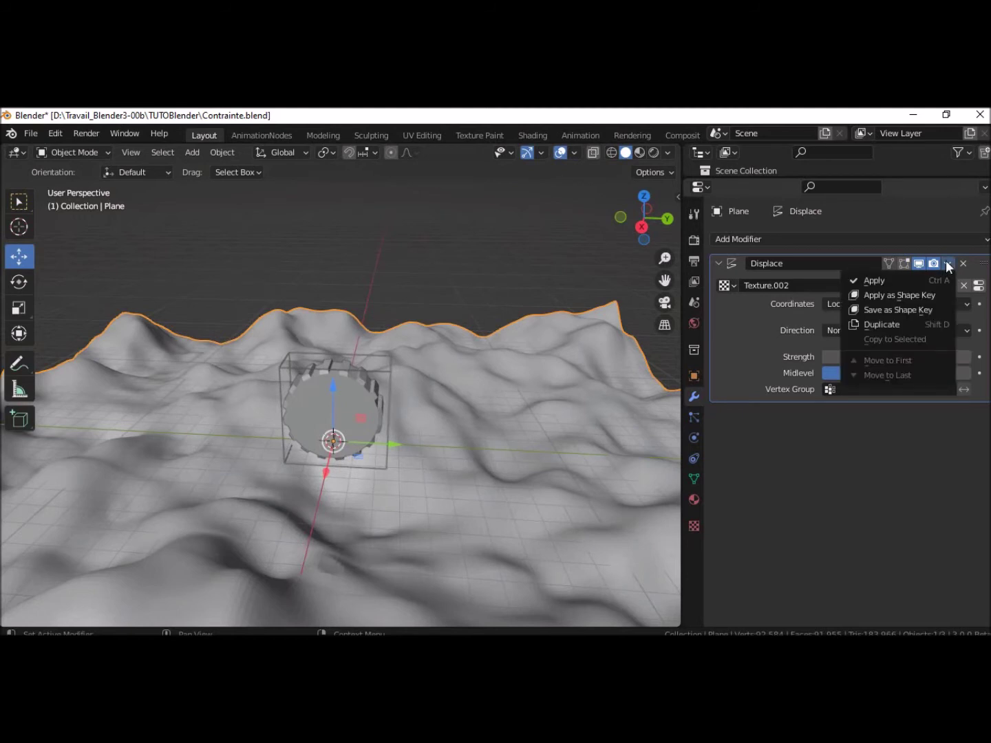
left_click(941, 263)
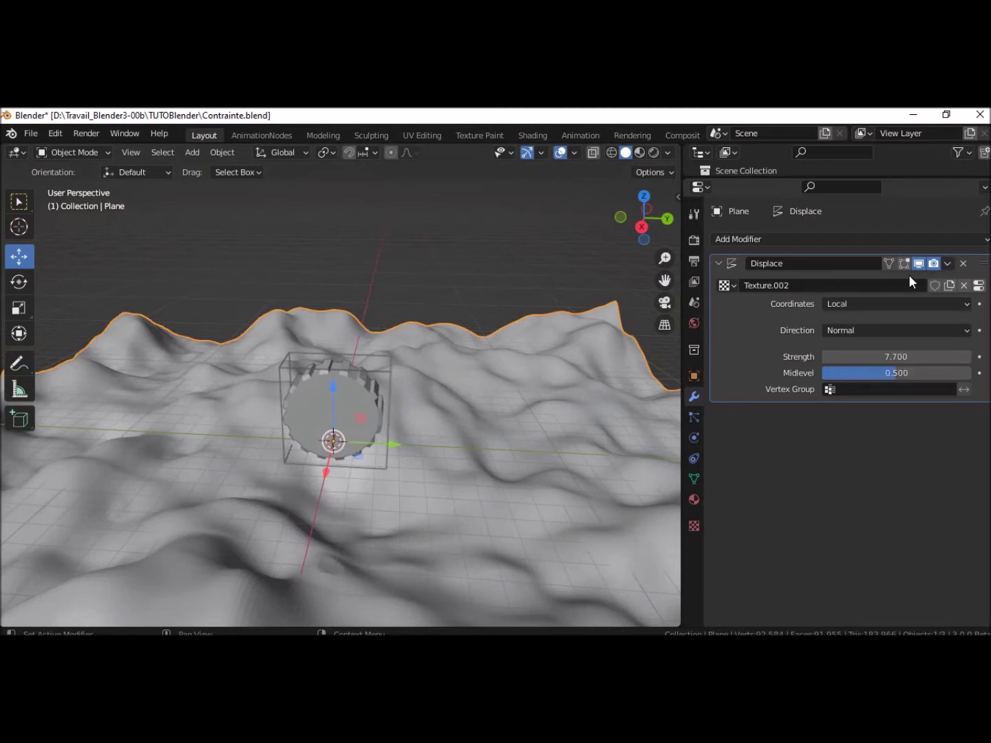
left_click(952, 256)
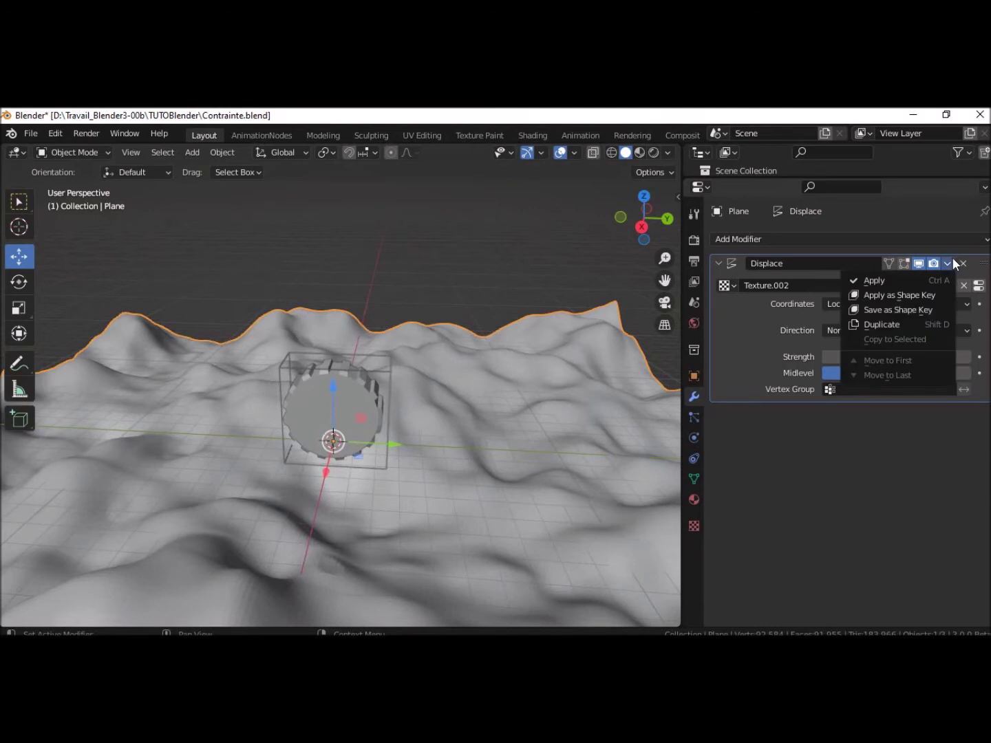
left_click(884, 279)
- Select the gear ROUE and then the CAGE object in the viewport
left_click(351, 427)
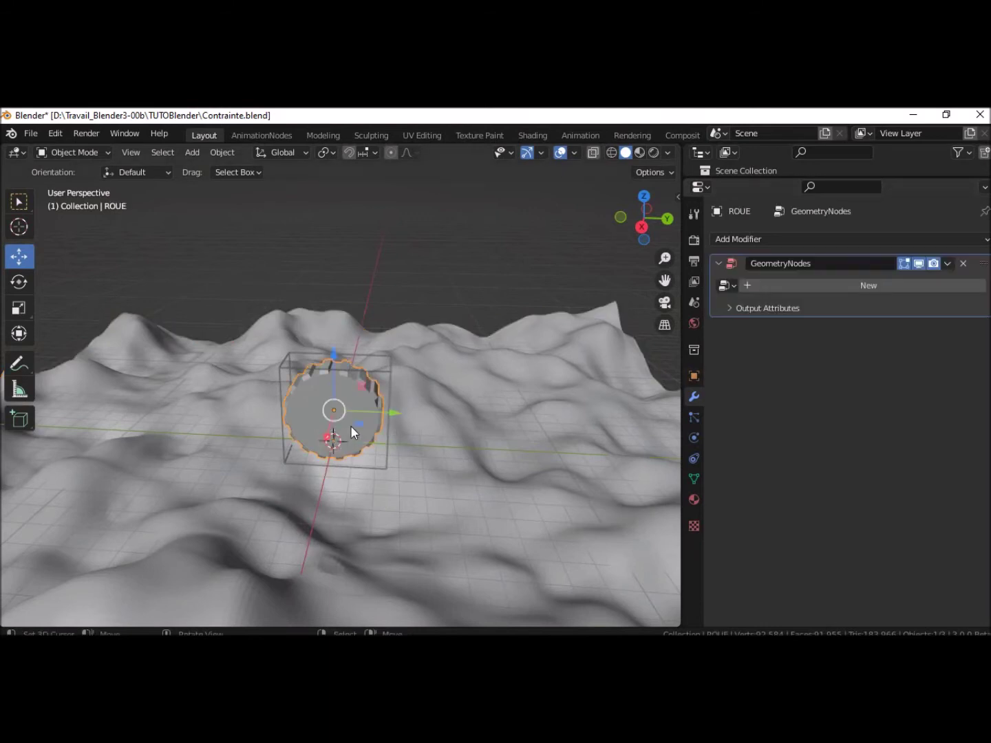
left_click(370, 467)
middle_click_drag(434, 465, 450, 431)
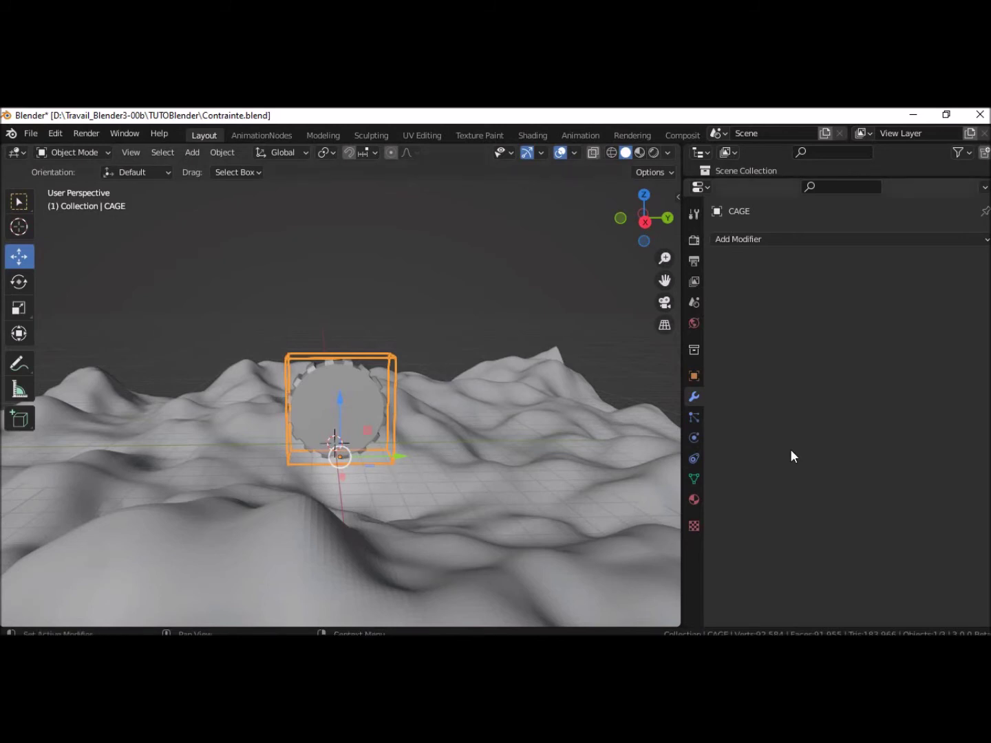
- Give CAGE a Shrinkwrap constraint targeting the terrain Plane, in Project mode
left_click(695, 459)
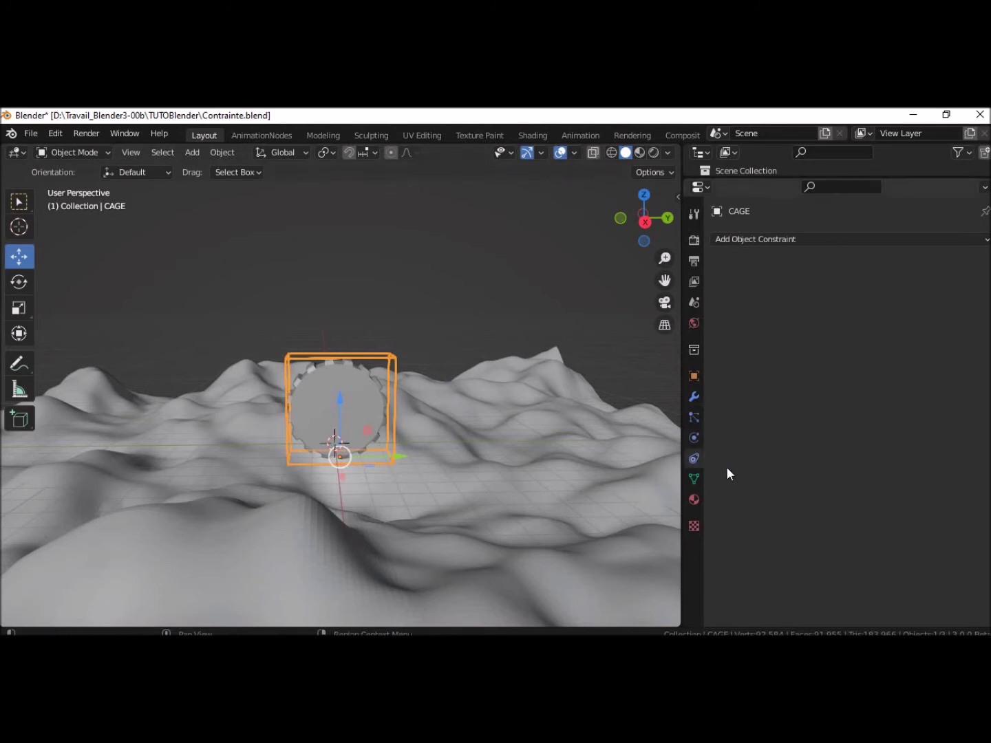
left_click(943, 237)
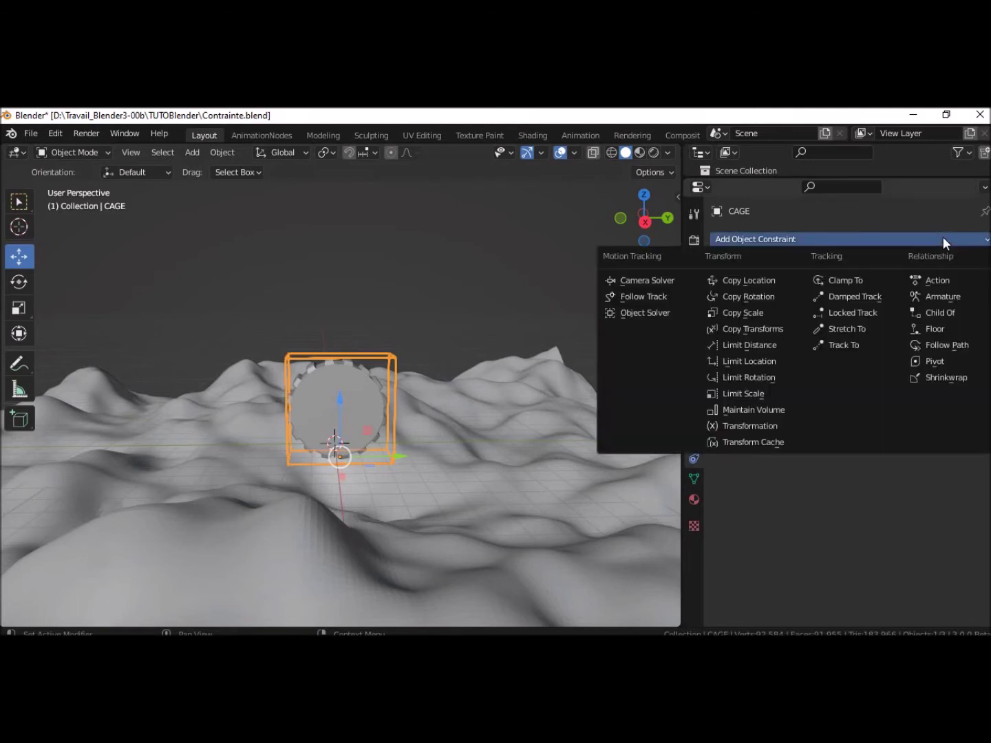
left_click(930, 374)
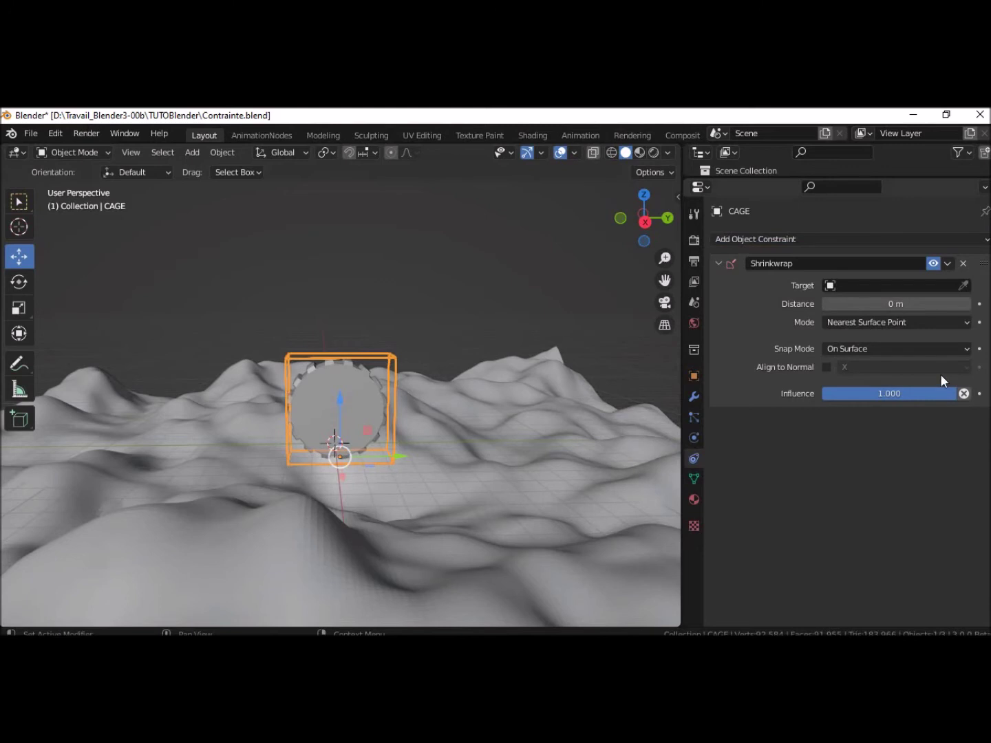
left_click(962, 285)
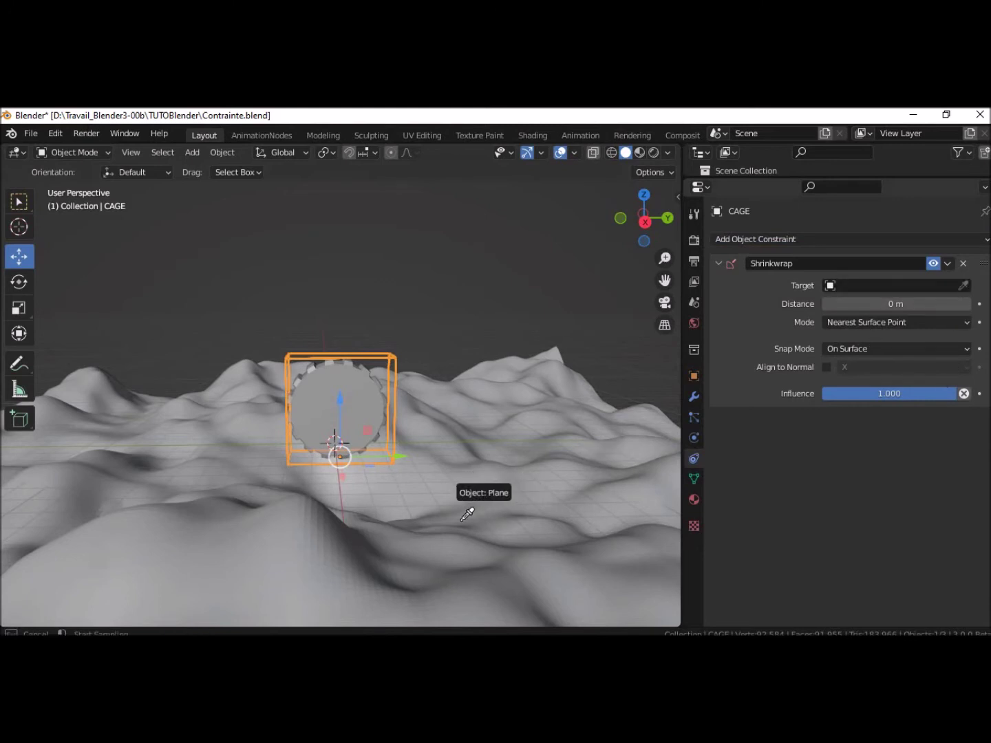
left_click(458, 493)
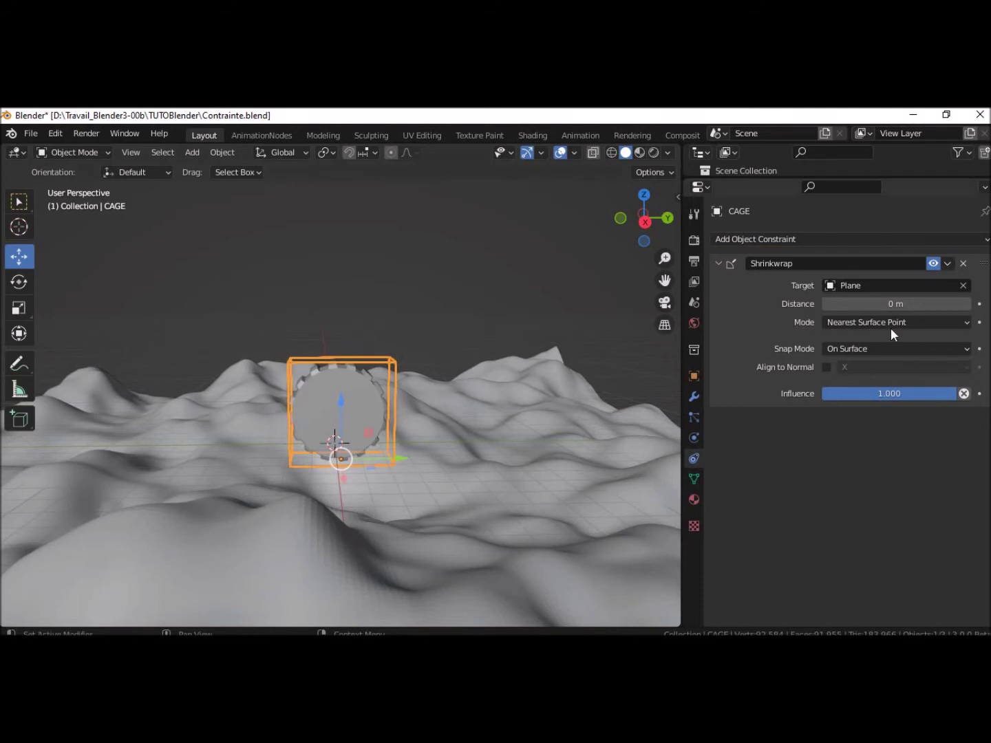
left_click(873, 319)
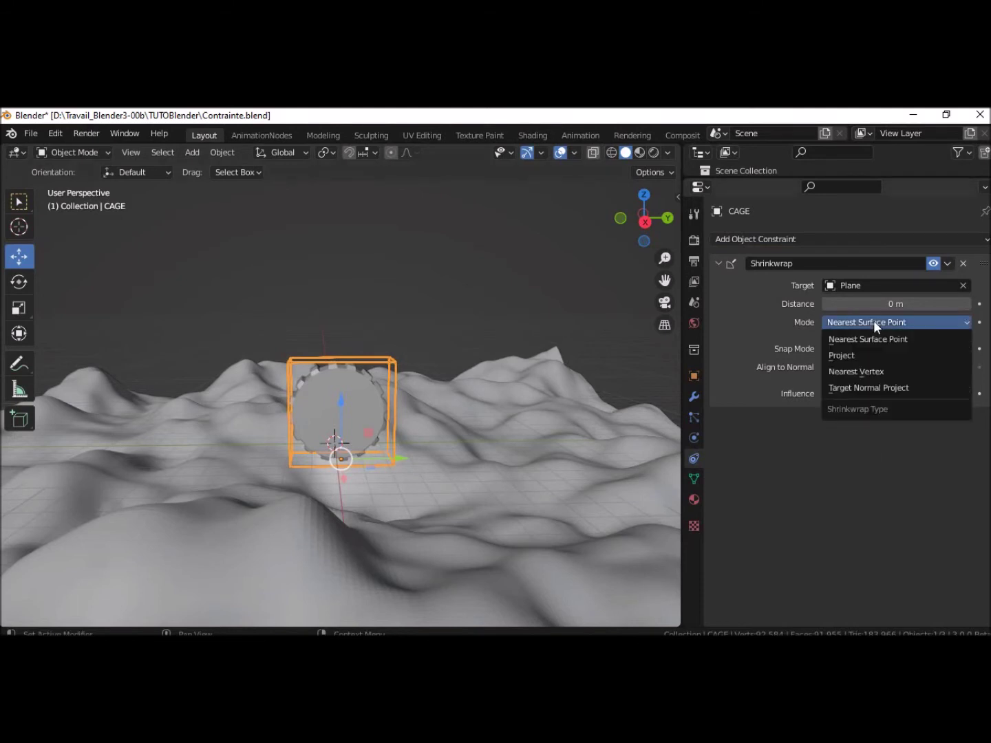
left_click(843, 356)
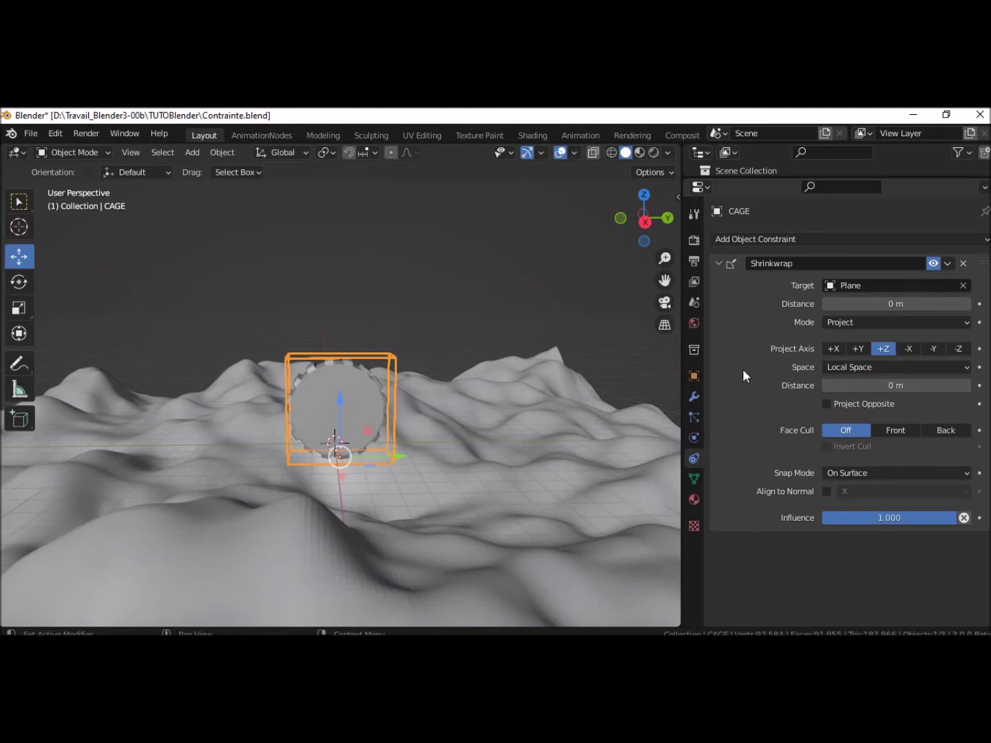
- Move the CAGE -5.993 m along Y so it slides over the terrain surface
middle_click_drag(624, 332, 614, 306)
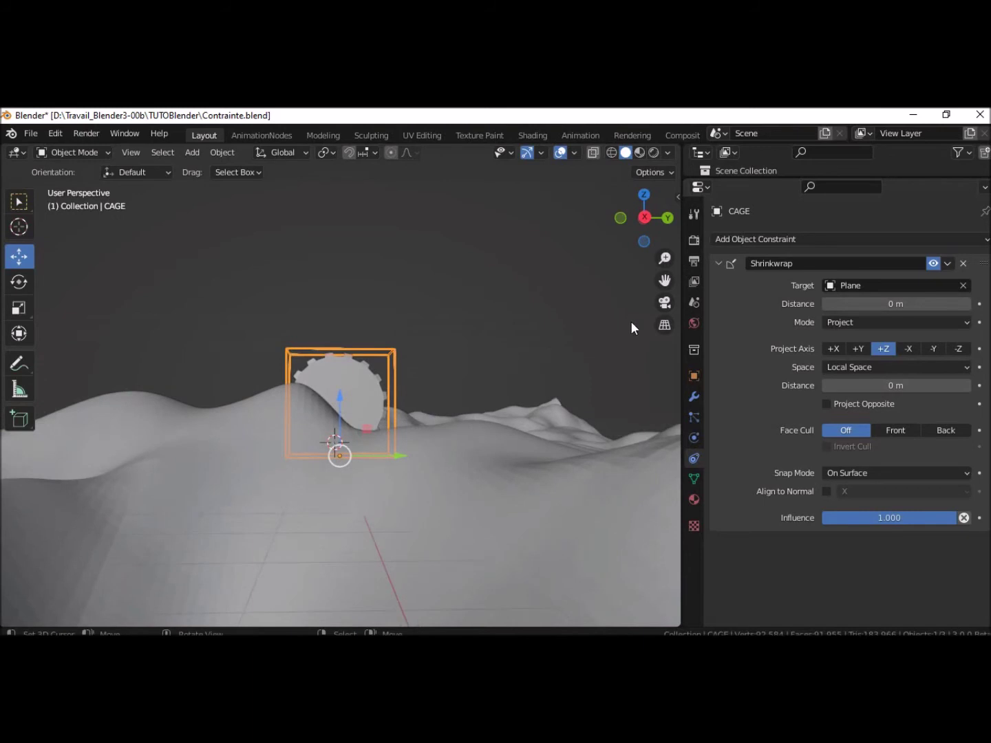
middle_click_drag(634, 336, 634, 362)
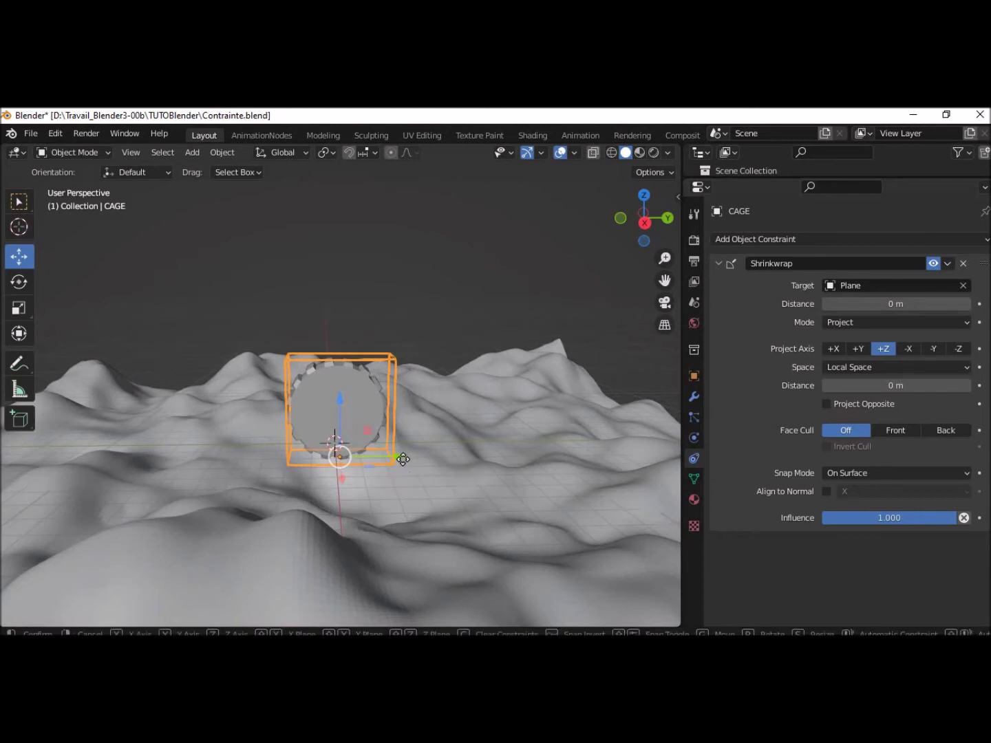
left_click_drag(403, 456, 541, 511)
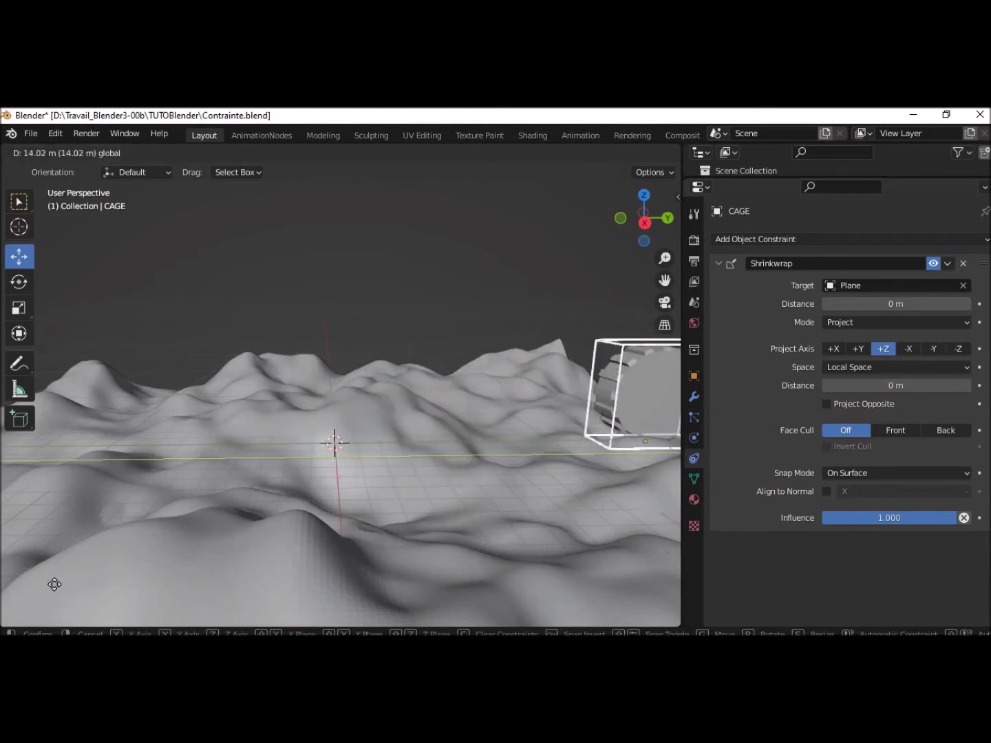
mouse_move(541, 510)
left_mouse_down()
mouse_move(504, 589)
mouse_move(266, 571)
left_mouse_up()
middle_click_drag(418, 512, 415, 516)
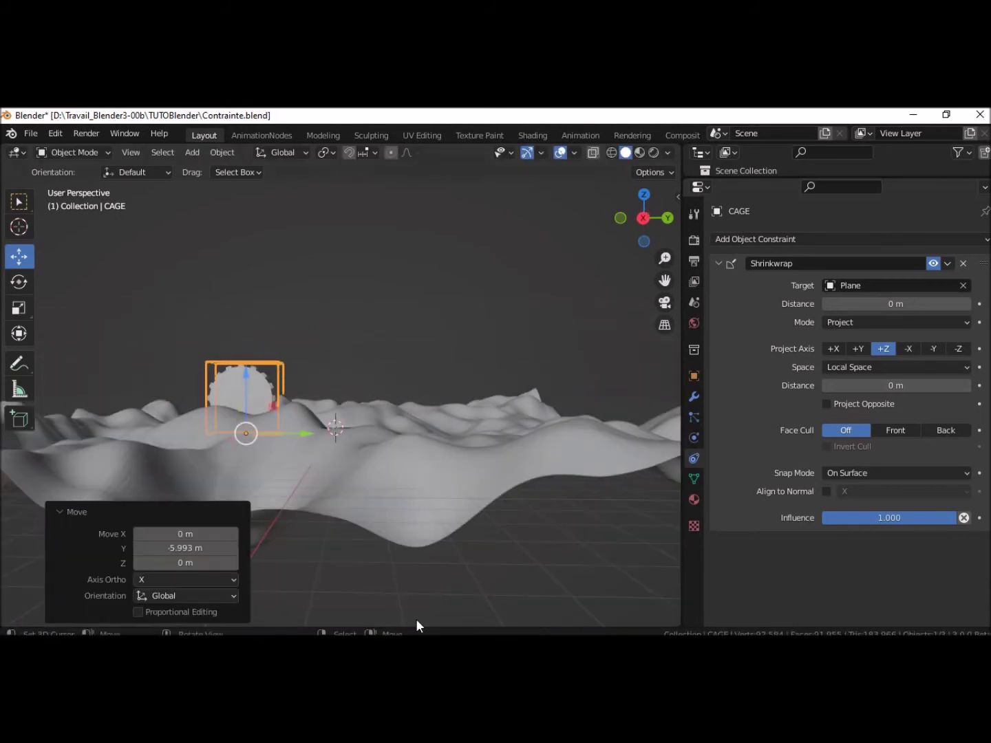
- Raise the terrain Plane 1.4453 m on Z, checking from the Right view, then reselect CAGE
left_click(412, 465)
left_click_drag(337, 372, 345, 354)
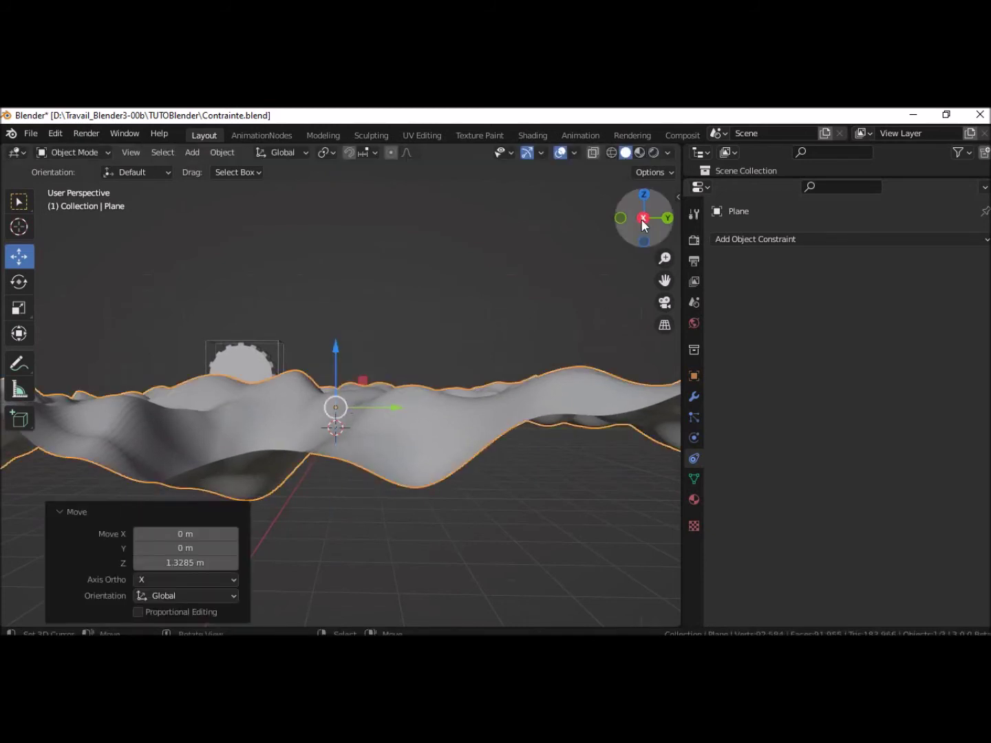
left_click(644, 218)
left_click_drag(335, 347, 342, 325)
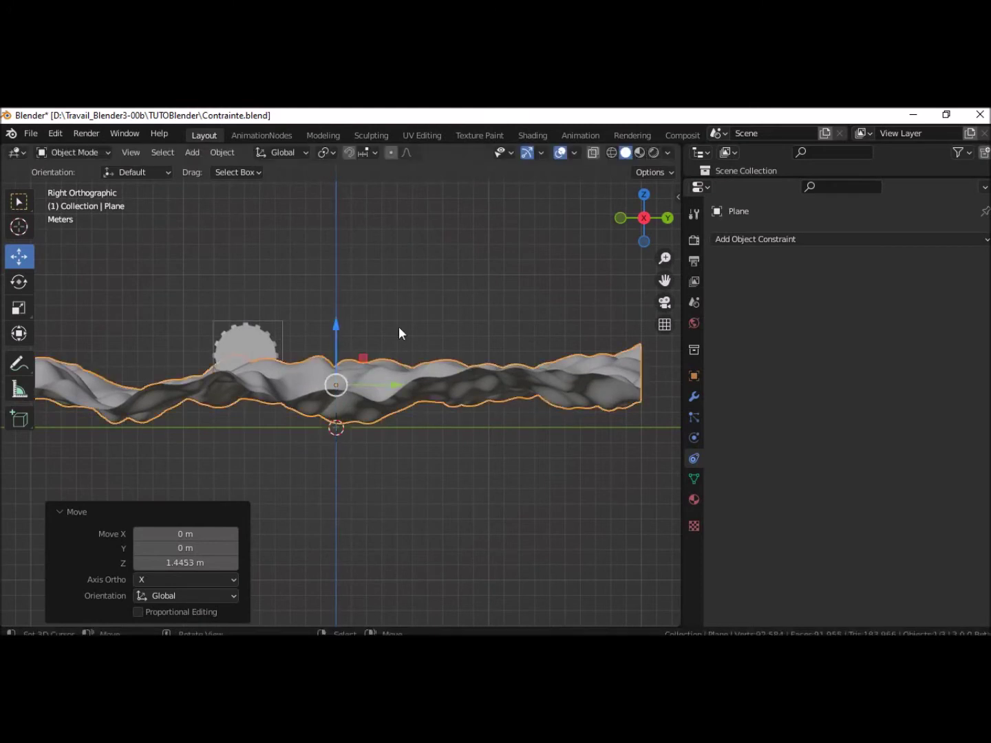
middle_click_drag(420, 314, 404, 360)
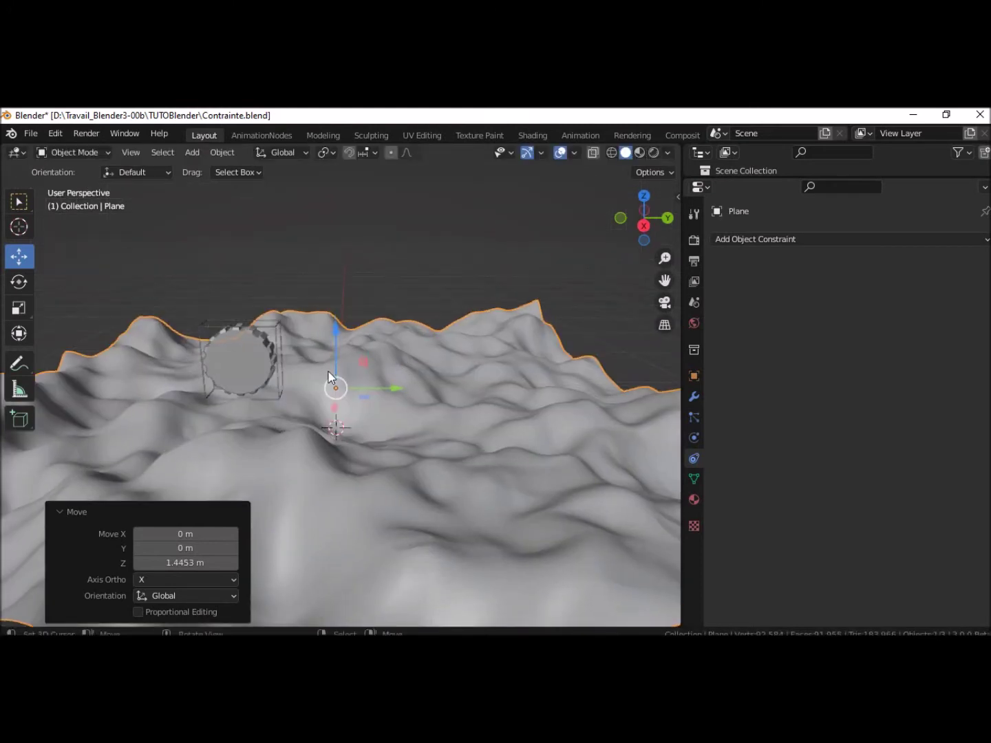
left_click(275, 397)
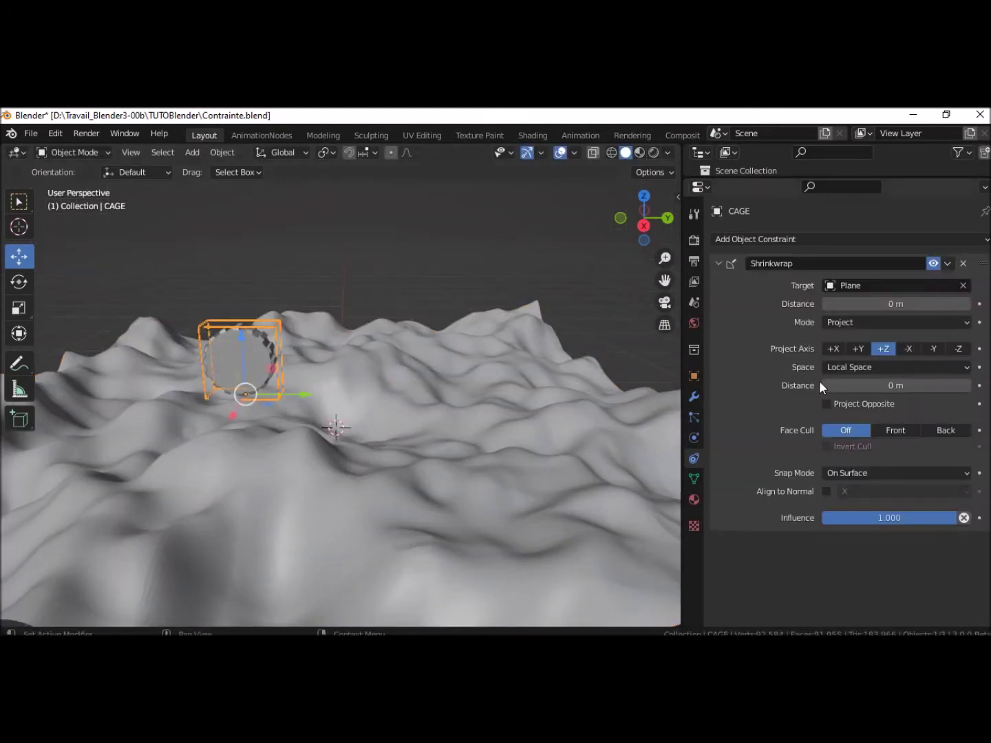
- Slide the CAGE 7.4302 m along Y and orbit to confirm it follows the bumps
mouse_move(301, 393)
left_mouse_down()
mouse_move(405, 491)
mouse_move(640, 608)
mouse_move(36, 183)
mouse_move(566, 185)
mouse_move(475, 173)
mouse_move(372, 612)
mouse_move(88, 516)
mouse_move(166, 555)
mouse_move(288, 608)
mouse_move(374, 172)
mouse_move(613, 230)
mouse_move(610, 239)
mouse_move(385, 224)
mouse_move(102, 233)
mouse_move(257, 246)
mouse_move(615, 374)
mouse_move(295, 325)
mouse_move(416, 351)
left_mouse_up()
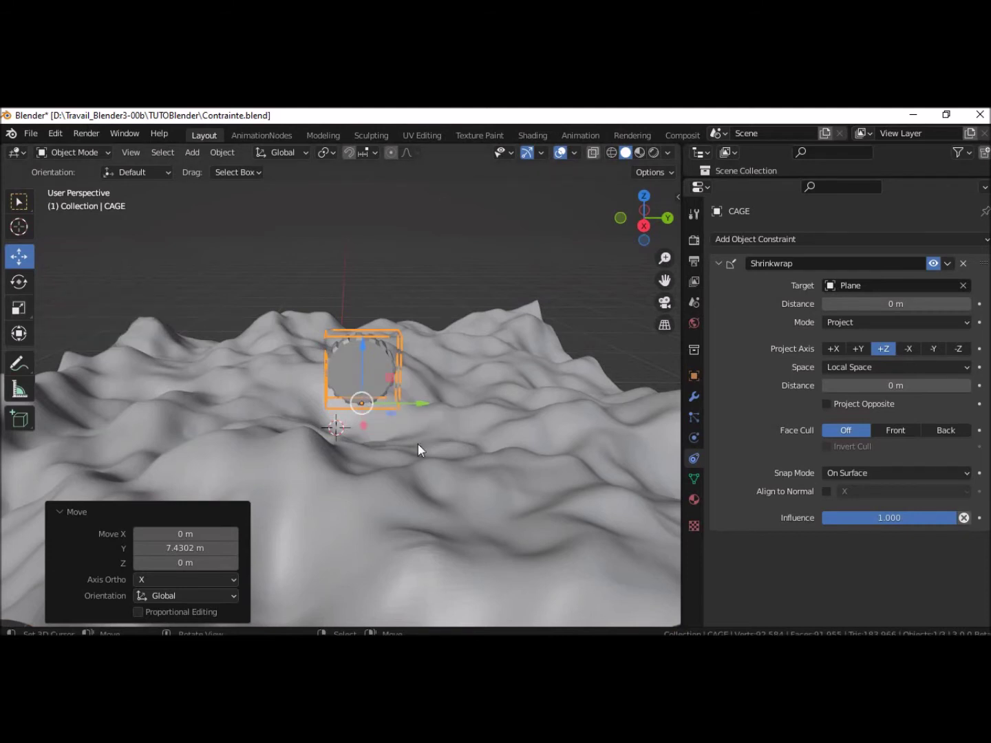
mouse_move(415, 480)
middle_mouse_down()
mouse_move(499, 494)
mouse_move(556, 473)
middle_mouse_up()
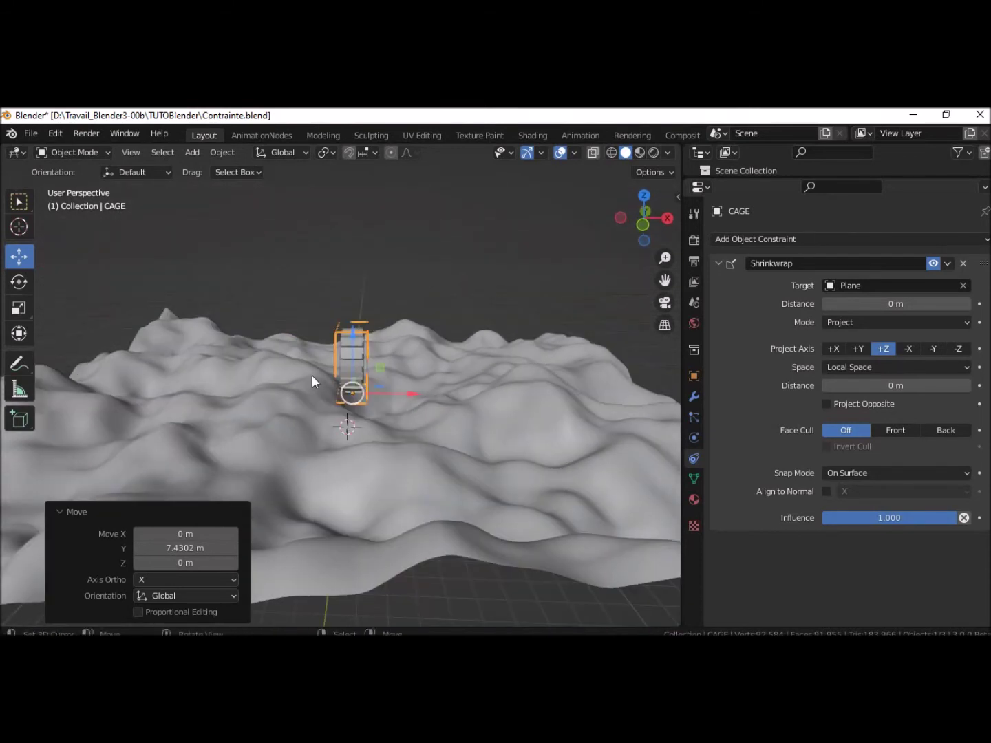
mouse_move(426, 437)
middle_mouse_down()
mouse_move(355, 465)
mouse_move(304, 465)
middle_mouse_up()
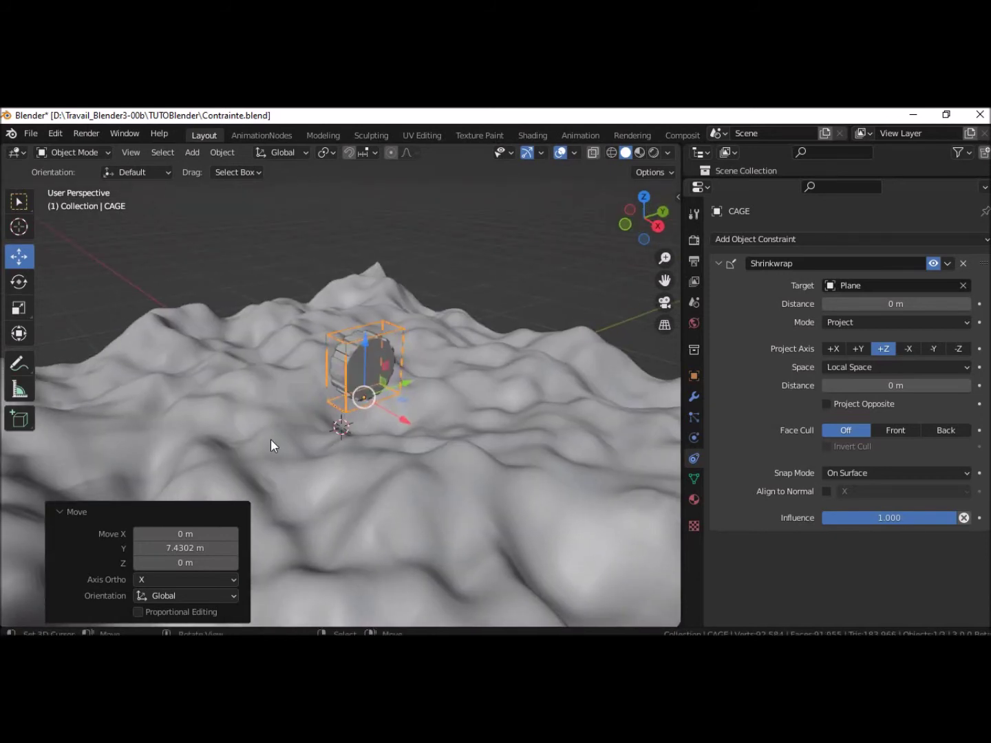
left_click(271, 439)
left_click(63, 155)
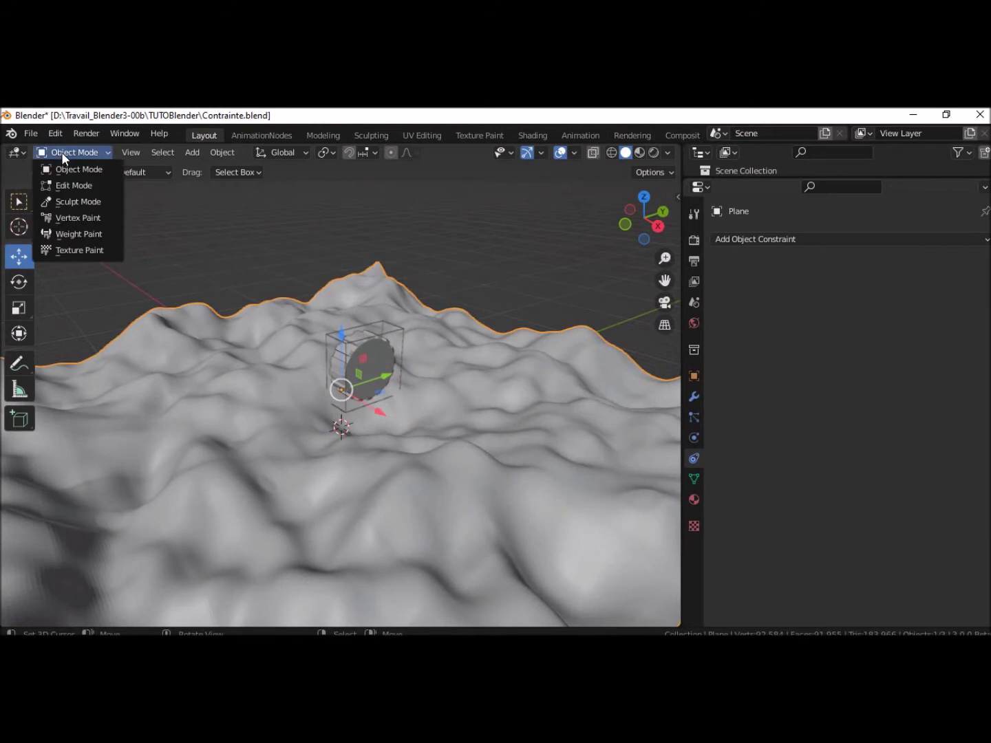
- Raise a terrain vertex beside the cage 2.4979 m on Z with Smooth proportional editing
left_click(69, 185)
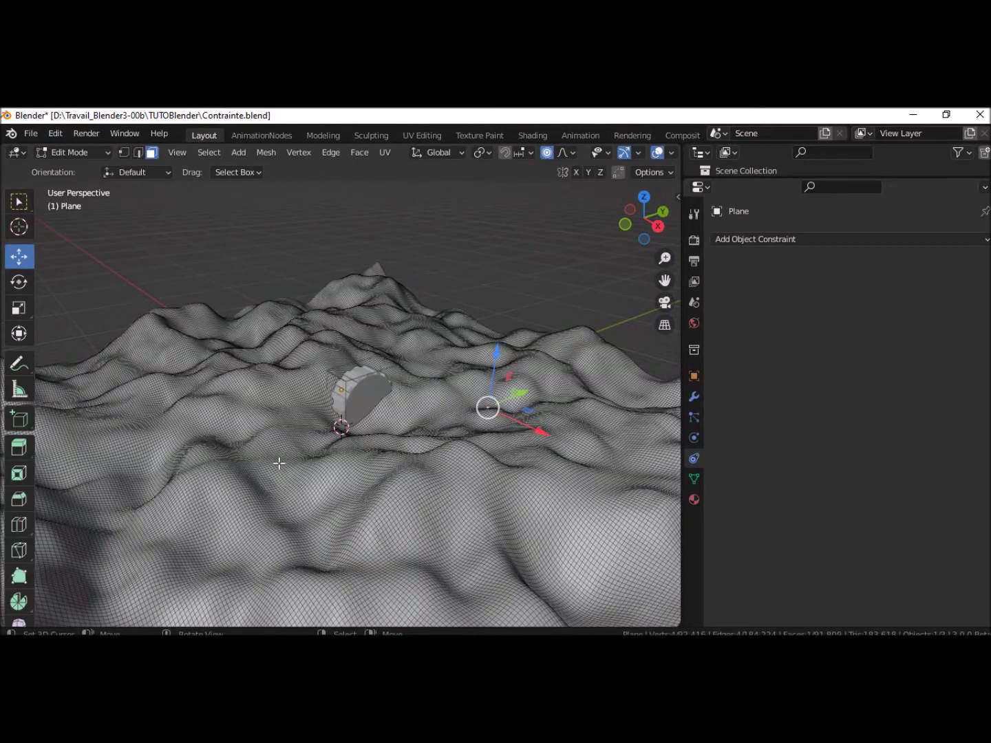
left_click(265, 447)
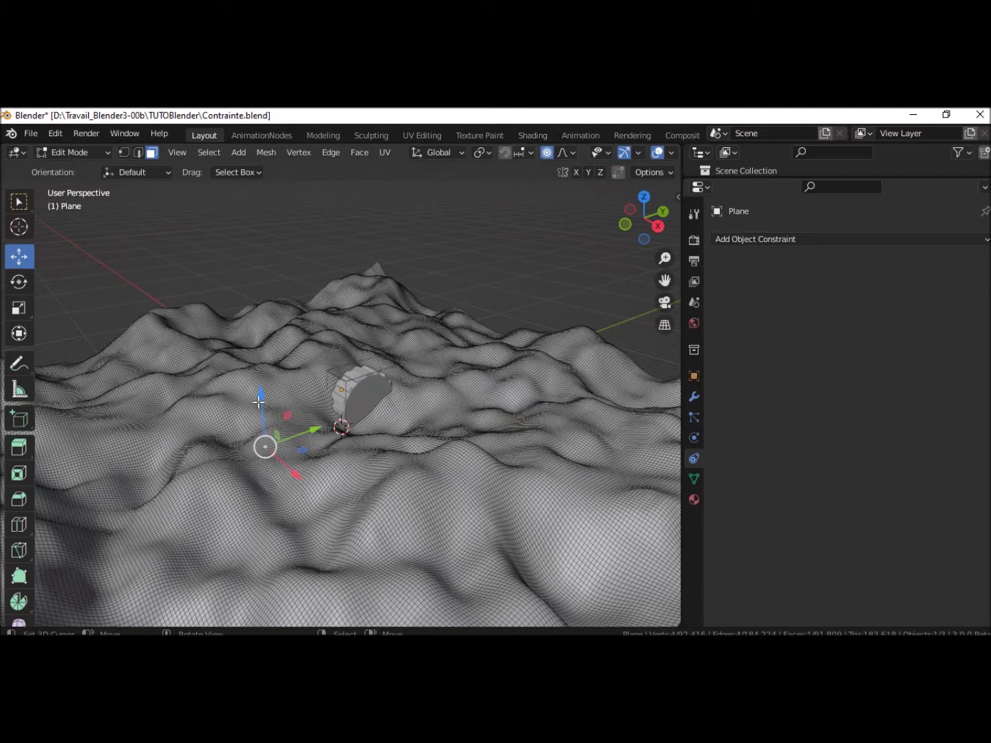
left_click_drag(261, 394, 258, 386)
scroll(258, 387, "down", 1)
scroll(259, 386, "down", 1)
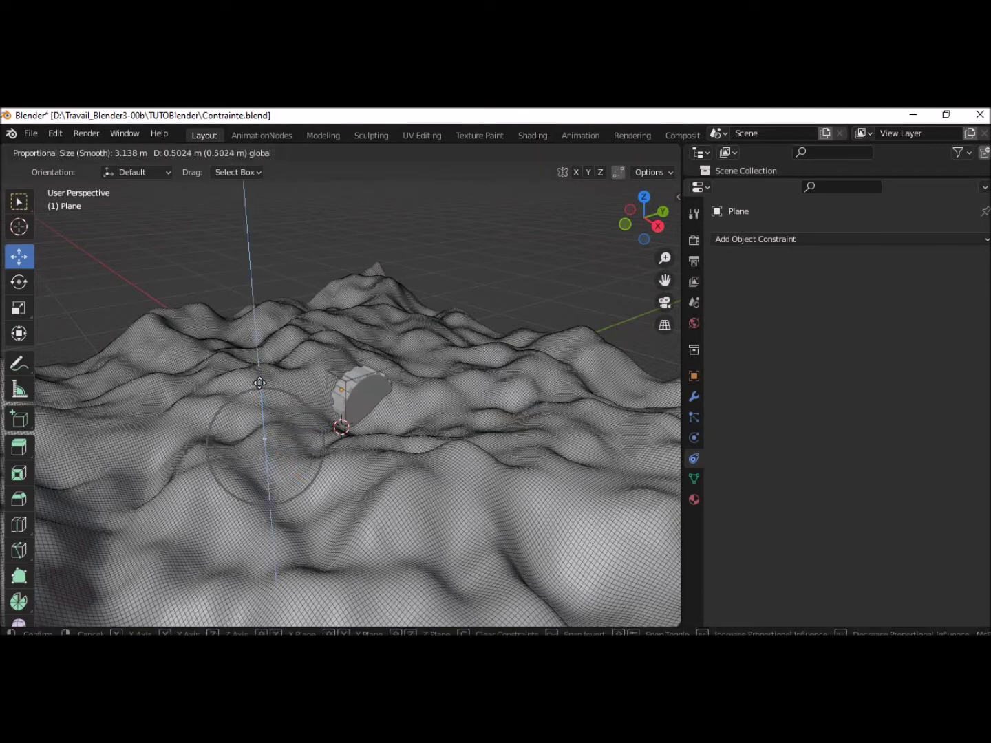
scroll(261, 382, "down", 2)
left_click_drag(261, 383, 264, 383)
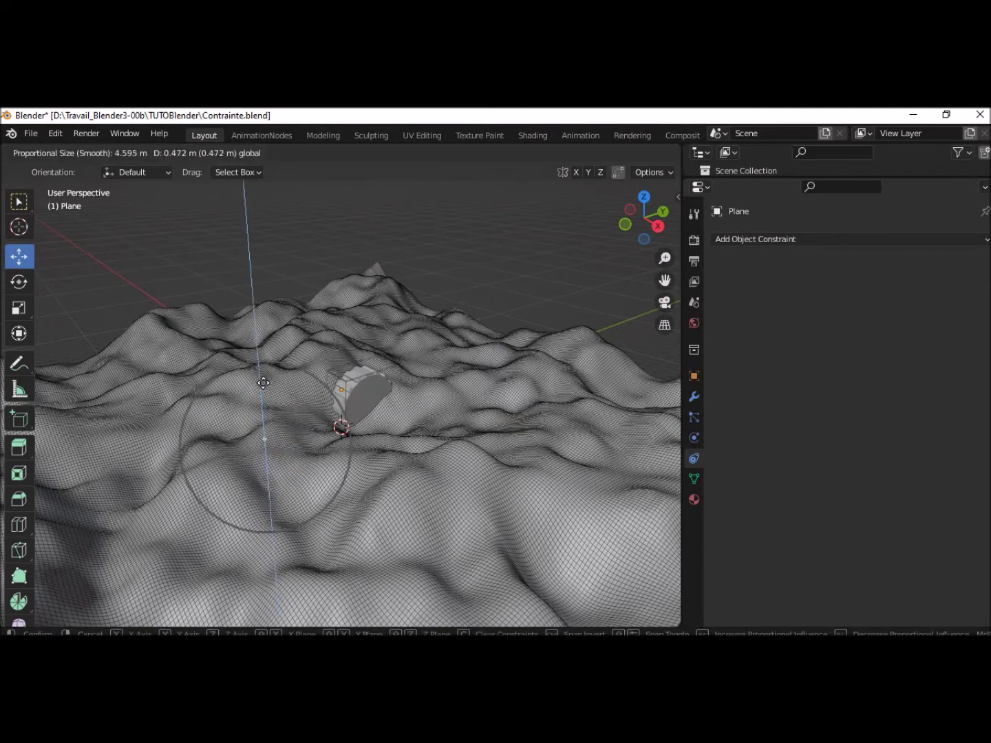
scroll(263, 382, "down", 1)
left_click_drag(263, 382, 284, 349)
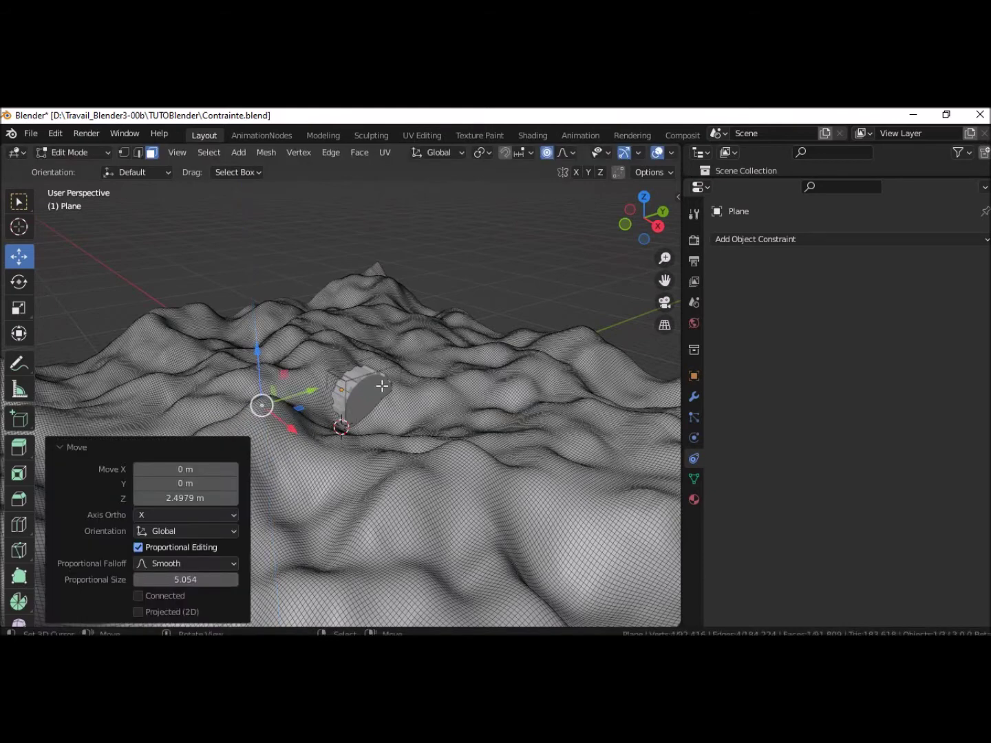
mouse_move(479, 454)
middle_mouse_down()
mouse_move(382, 454)
mouse_move(374, 437)
mouse_move(382, 449)
middle_mouse_up()
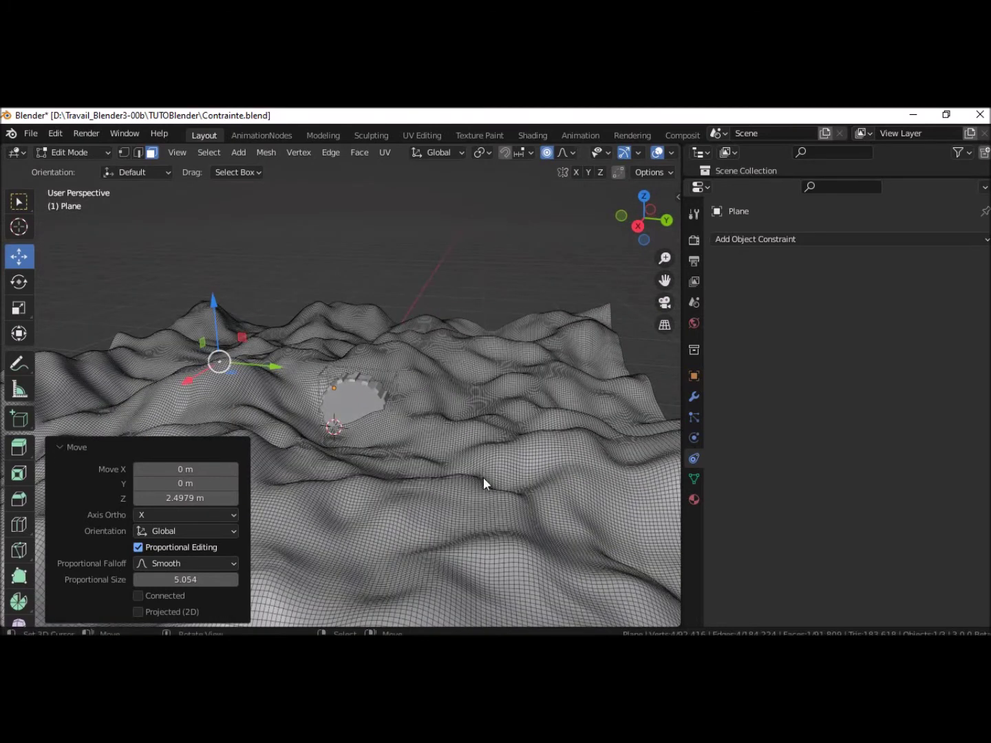
key("Tab")
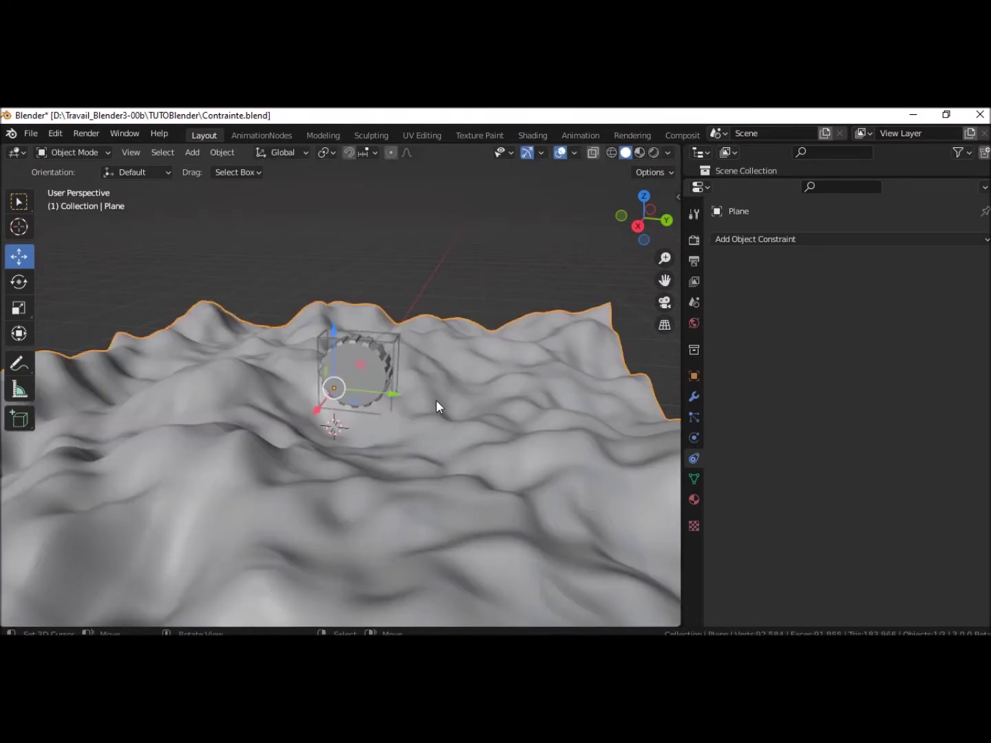
- Move the CAGE back over the new bump so it rides the terrain surface
left_click(389, 392)
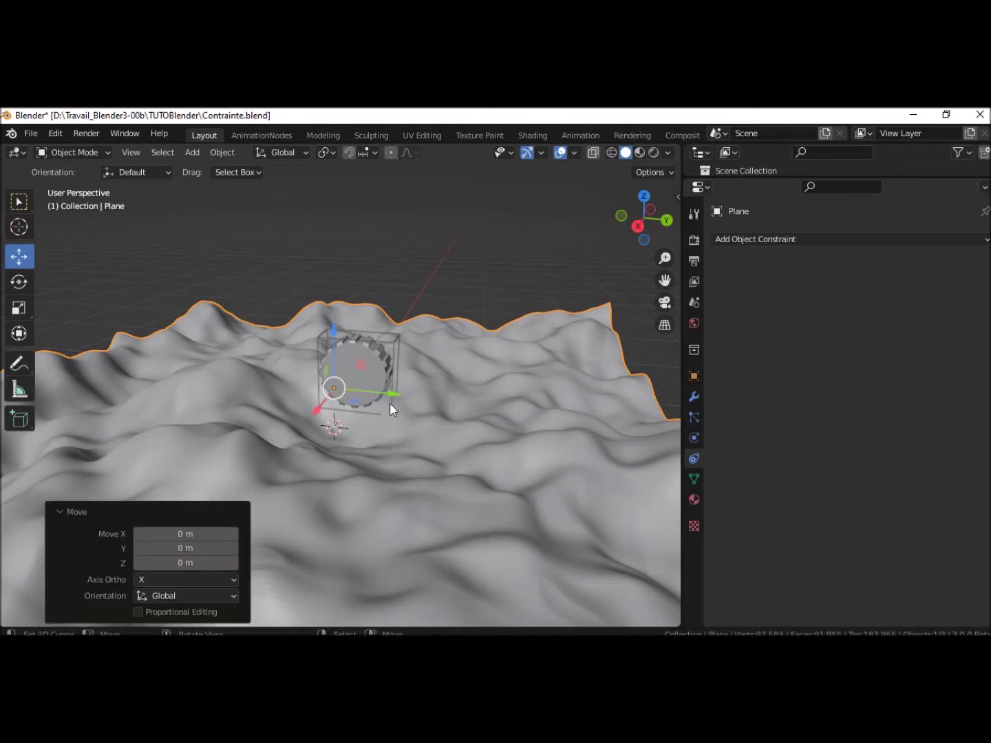
left_click(390, 411)
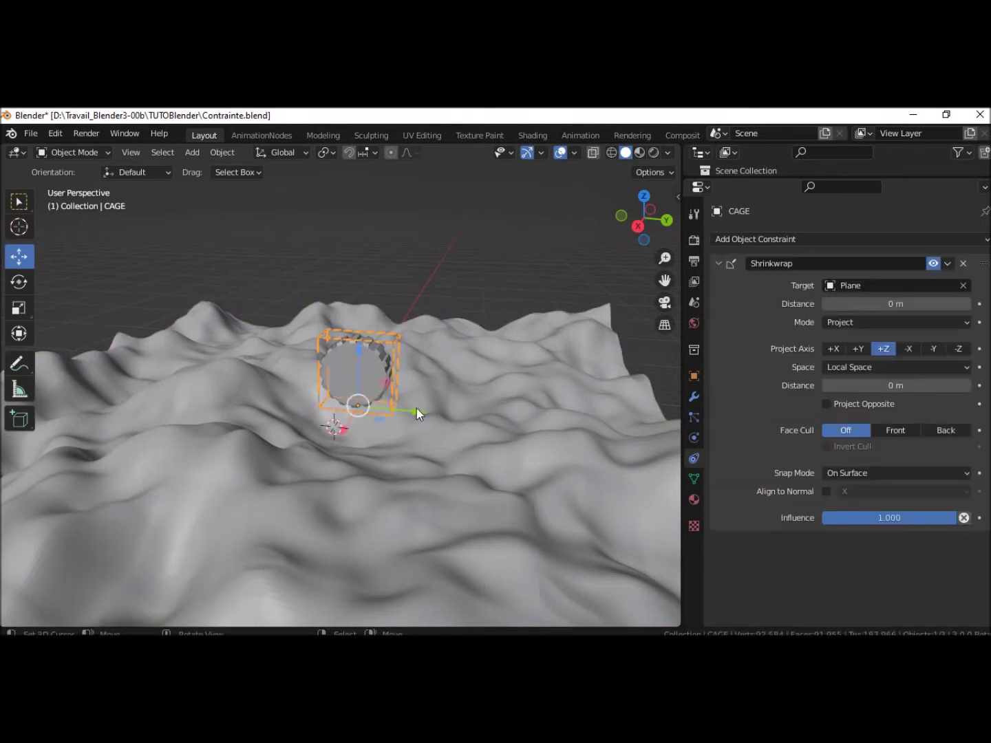
left_click_drag(417, 408, 643, 548)
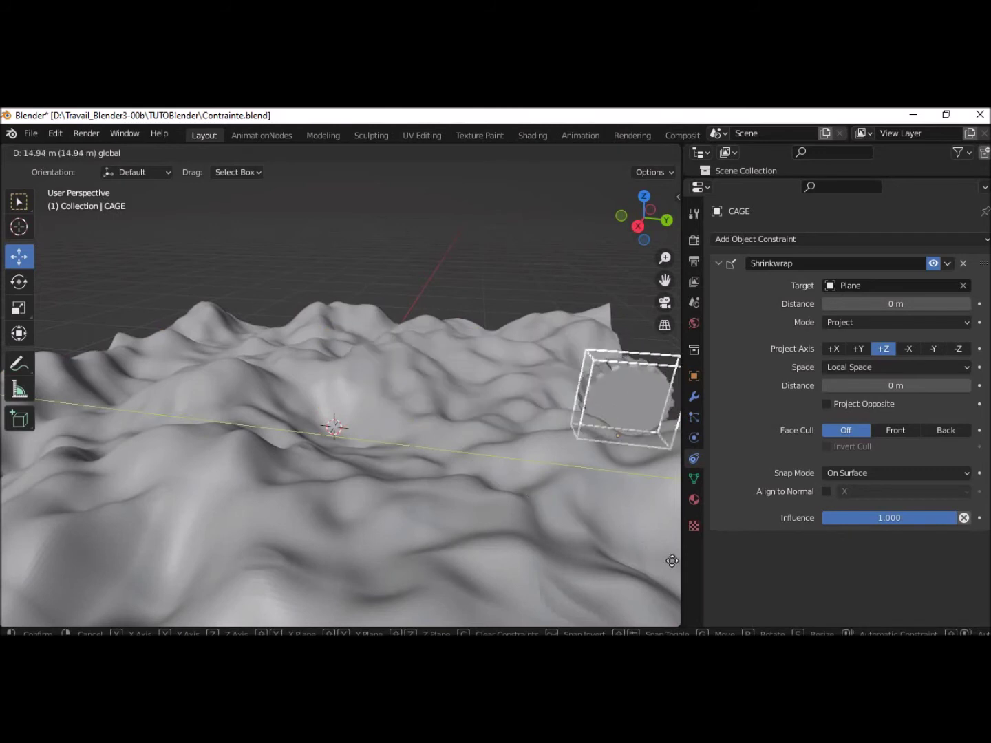
mouse_move(644, 547)
left_mouse_down()
mouse_move(414, 602)
mouse_move(128, 591)
mouse_move(161, 619)
mouse_move(233, 210)
mouse_move(344, 264)
mouse_move(579, 345)
left_mouse_up()
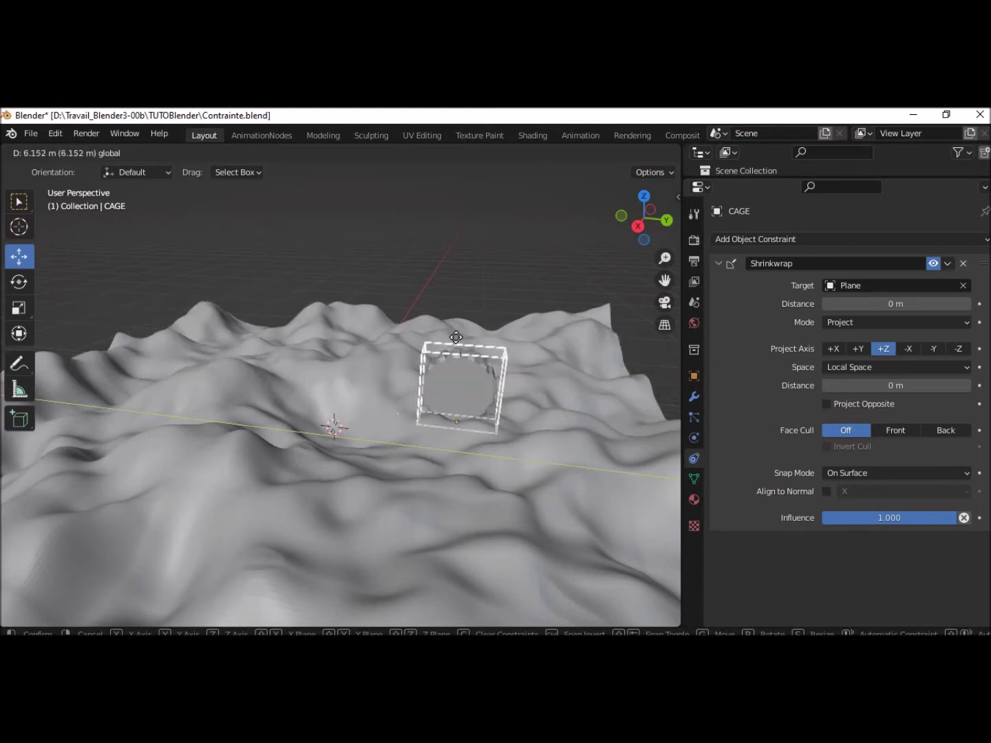
left_click(426, 333)
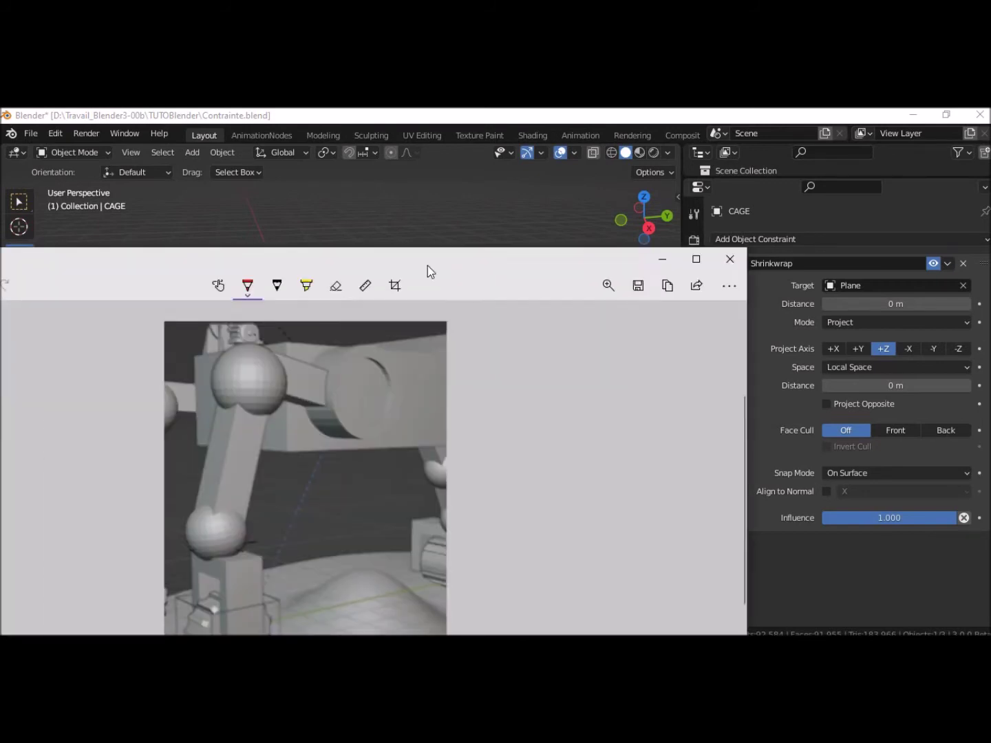
mouse_move(428, 266)
left_mouse_down()
mouse_move(562, 221)
mouse_move(589, 192)
left_mouse_up()
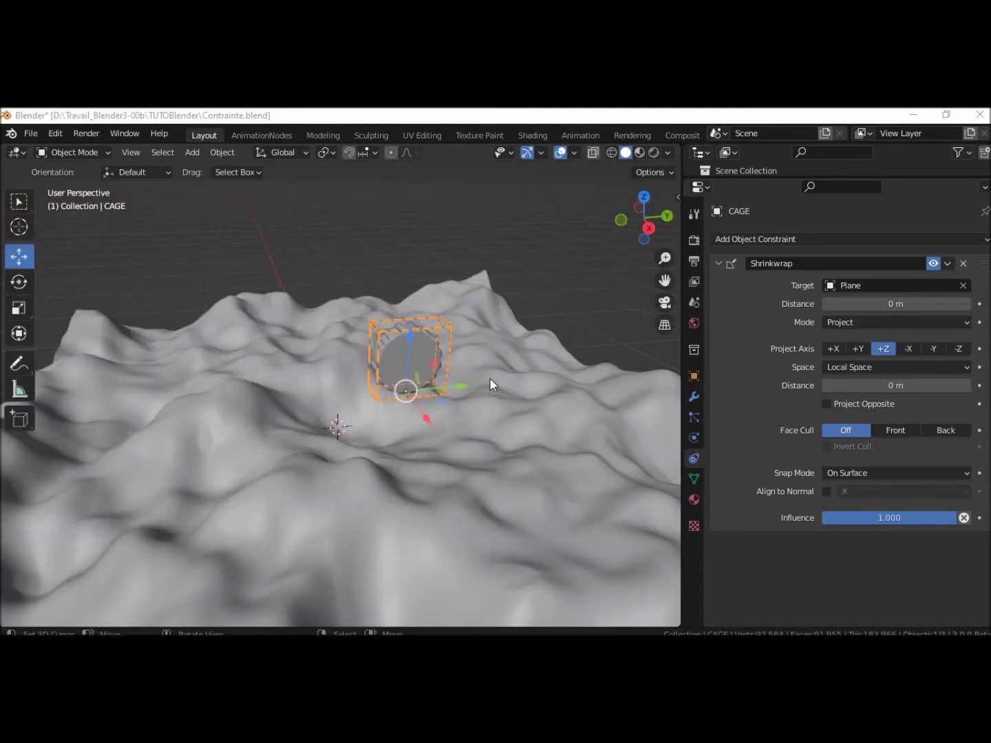
mouse_move(484, 376)
middle_mouse_down()
mouse_move(369, 361)
mouse_move(446, 466)
middle_mouse_up()
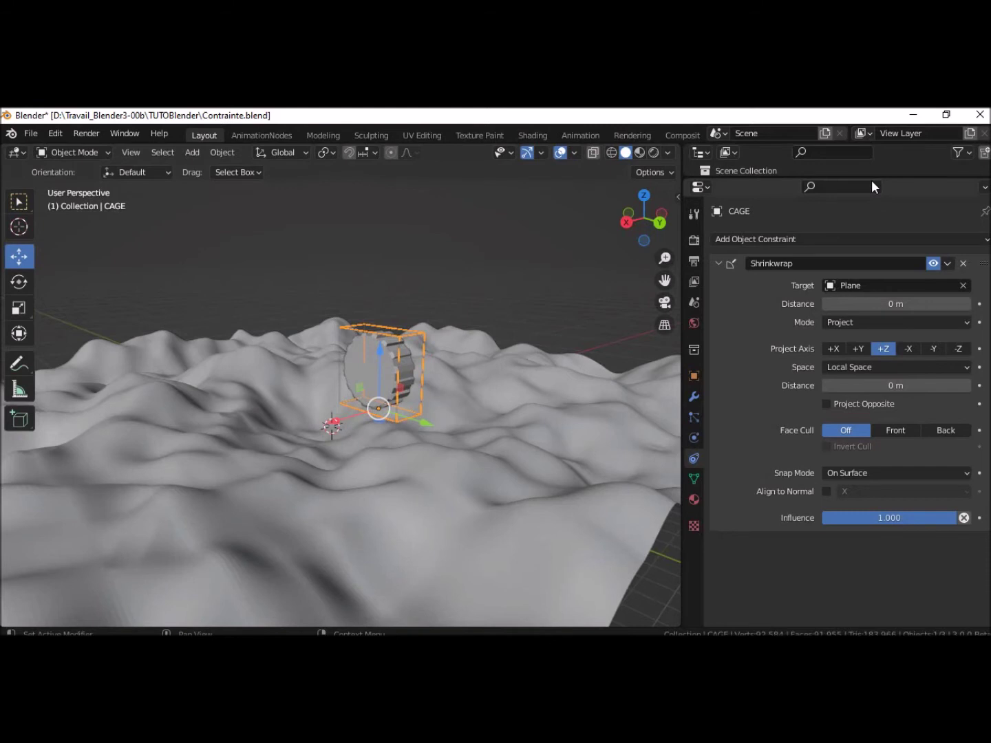
- Rename the ground Plane to TERRAIN in the Outliner
left_click_drag(871, 177, 871, 444)
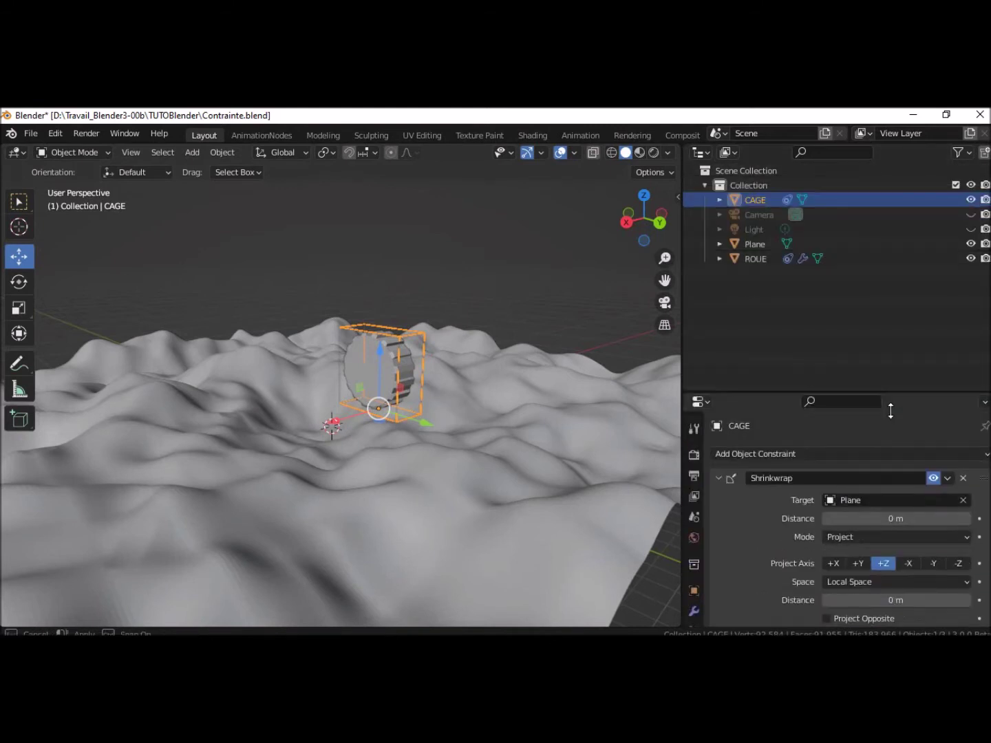
left_click(459, 528)
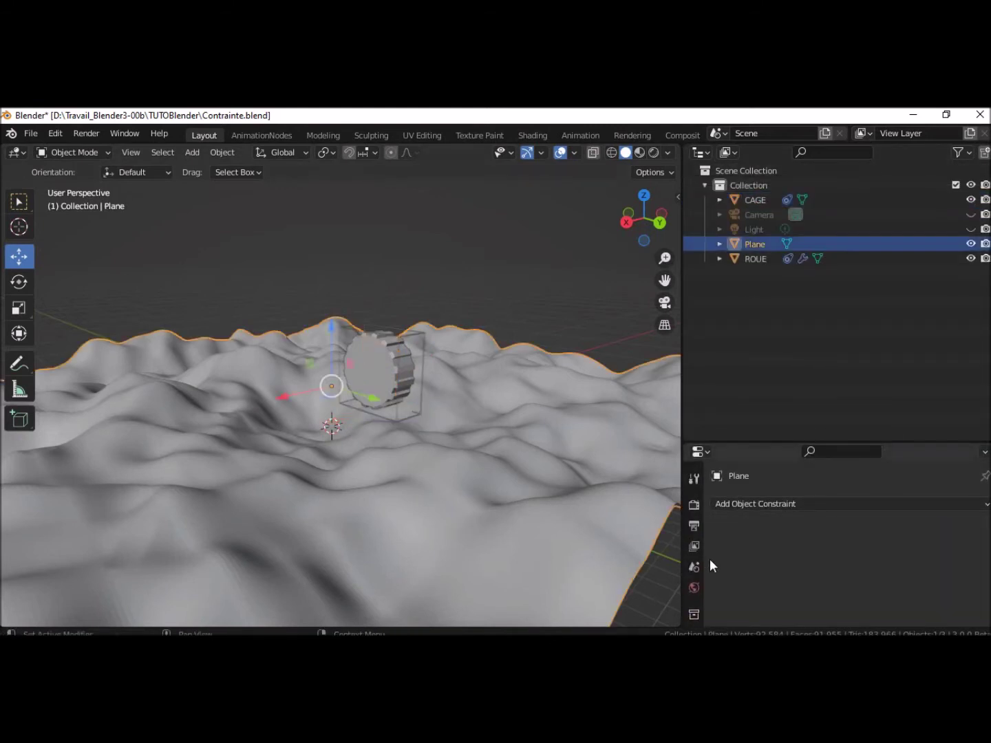
double_click(752, 245)
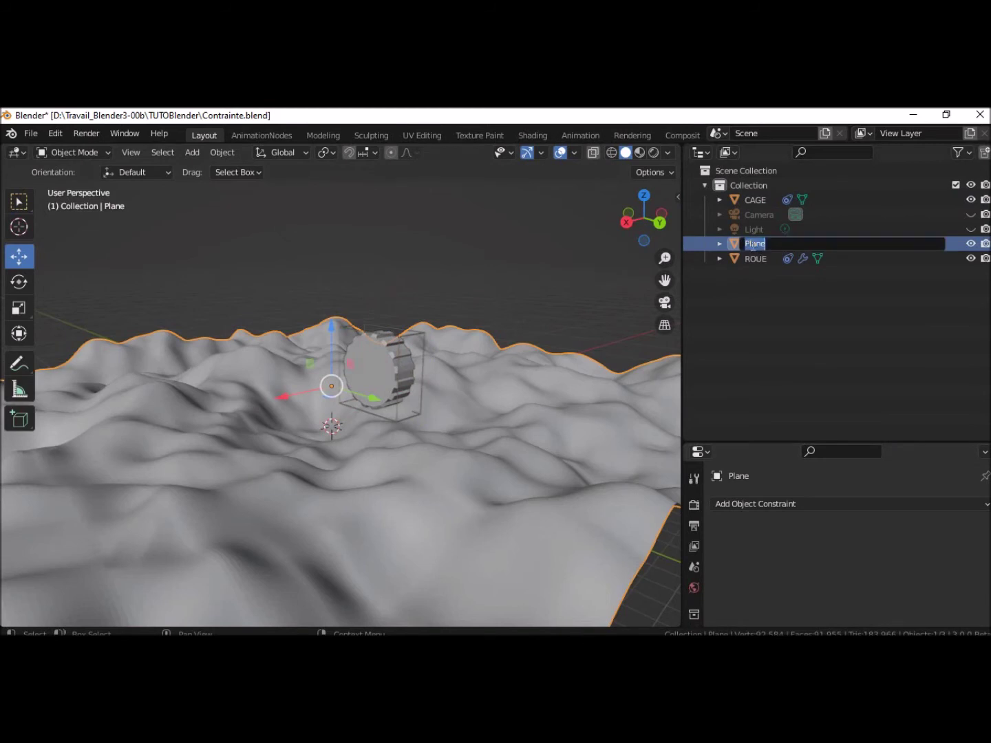
type("TERRAIN")
key("Return")
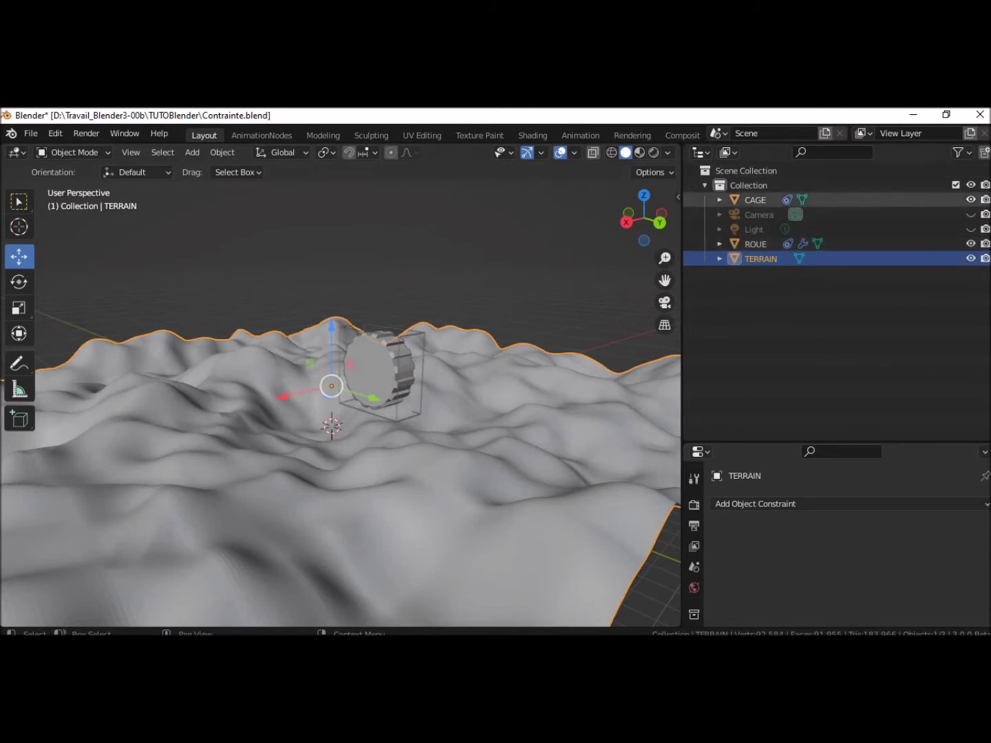
- Hide TERRAIN from the viewport and view the wheel from the Back
left_click(970, 258)
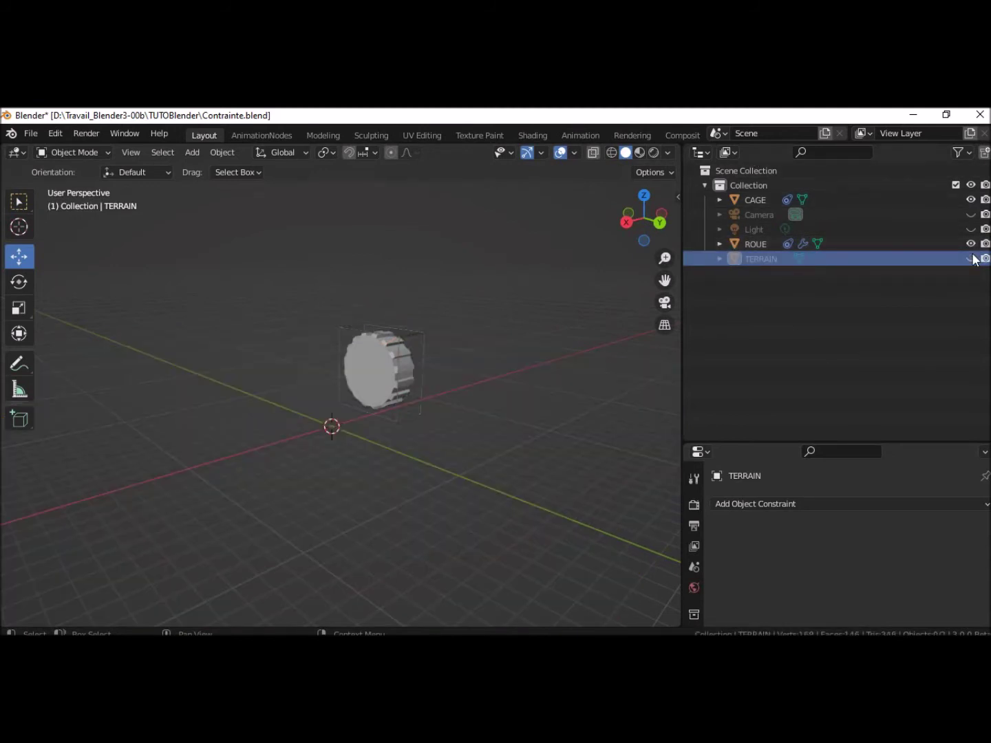
left_click(970, 258)
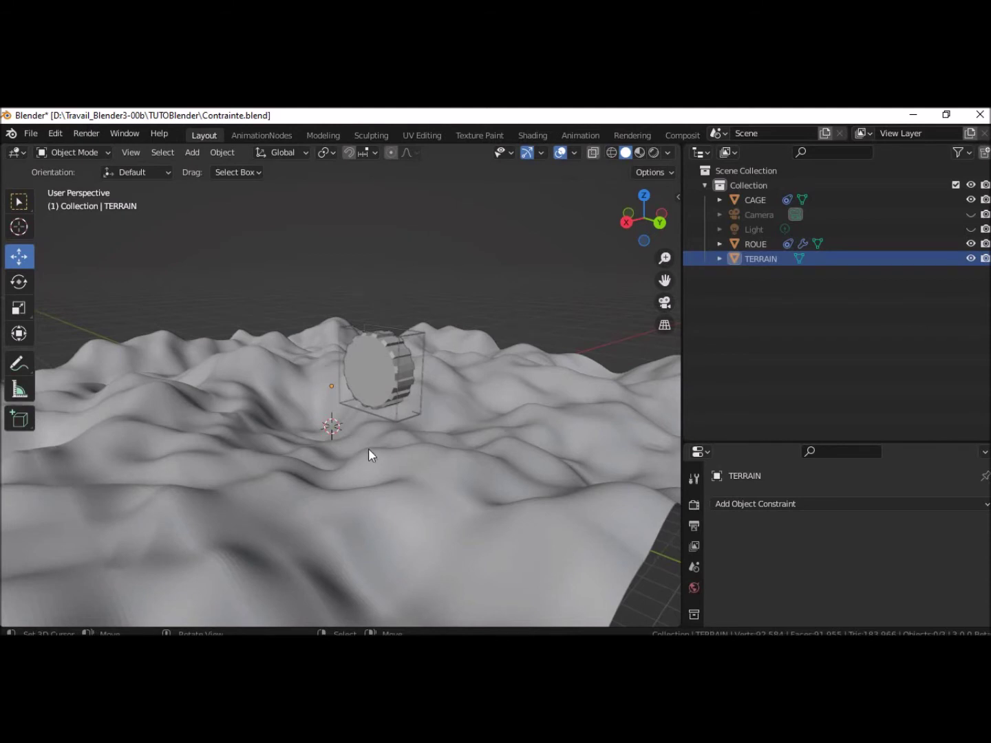
left_click(971, 259)
middle_click_drag(497, 442, 447, 441)
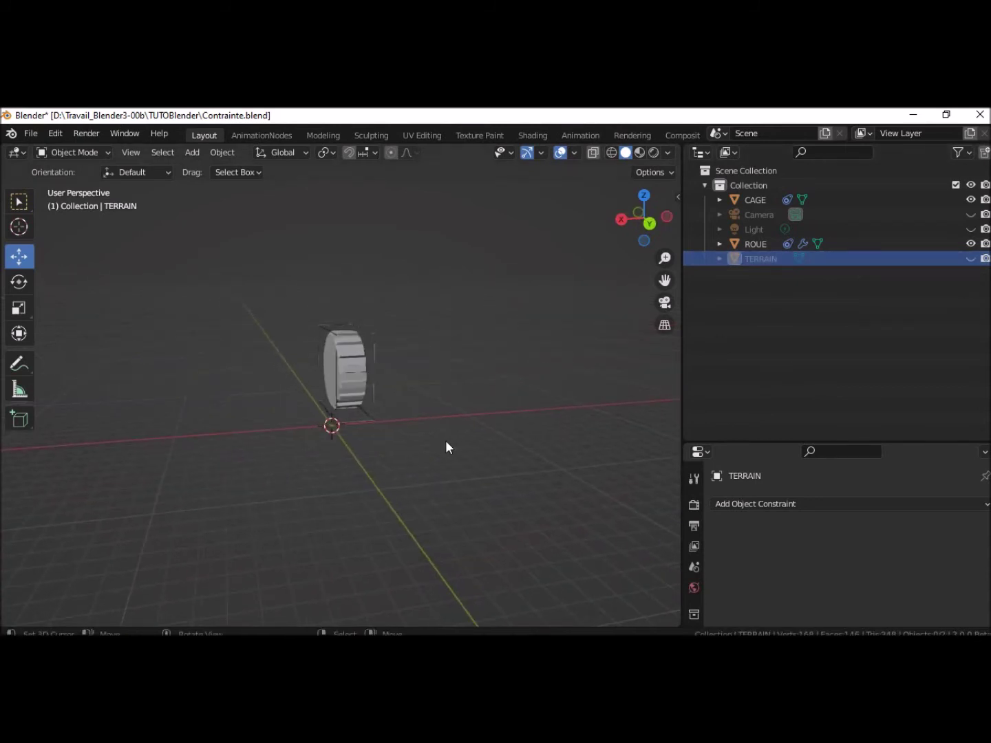
scroll(445, 437, "up", 3)
mouse_move(445, 436)
middle_mouse_down()
mouse_move(424, 439)
mouse_move(432, 438)
middle_mouse_up()
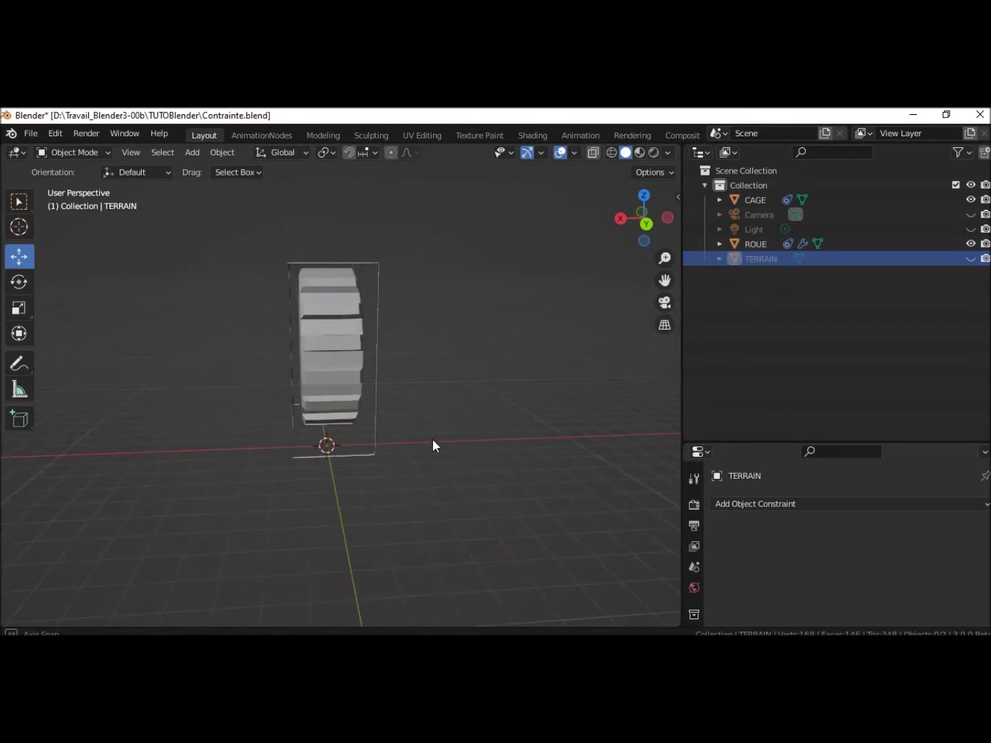
left_click(647, 225)
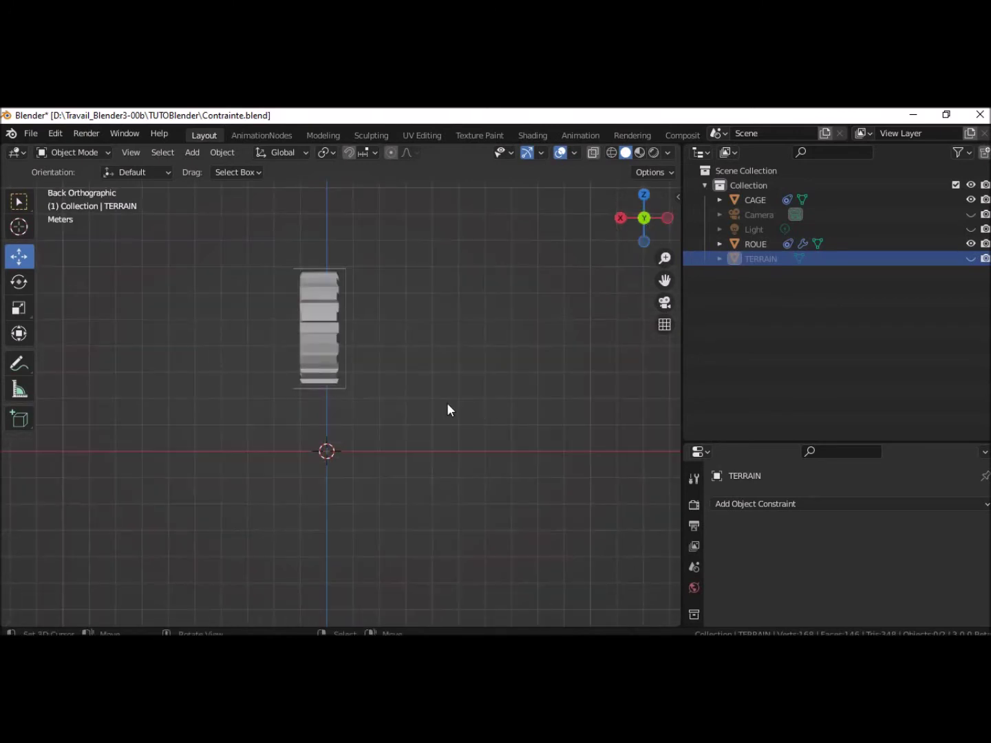
- Snap the 3D cursor to the ROUE wheel's centre with Cursor to Selected
left_click(326, 333)
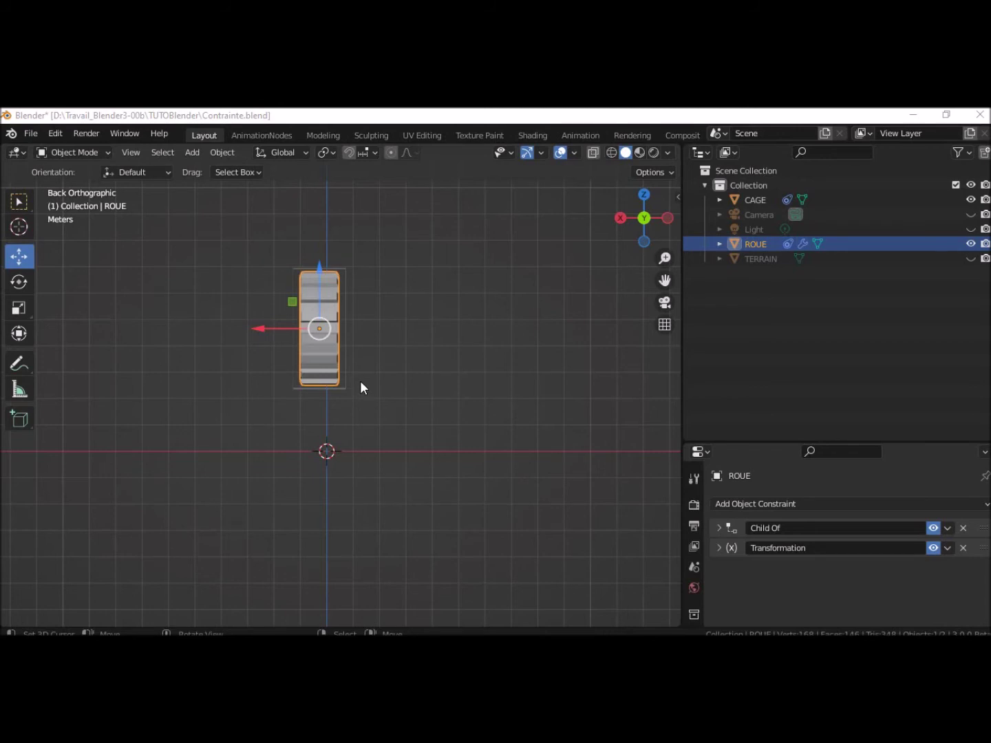
left_click(360, 381)
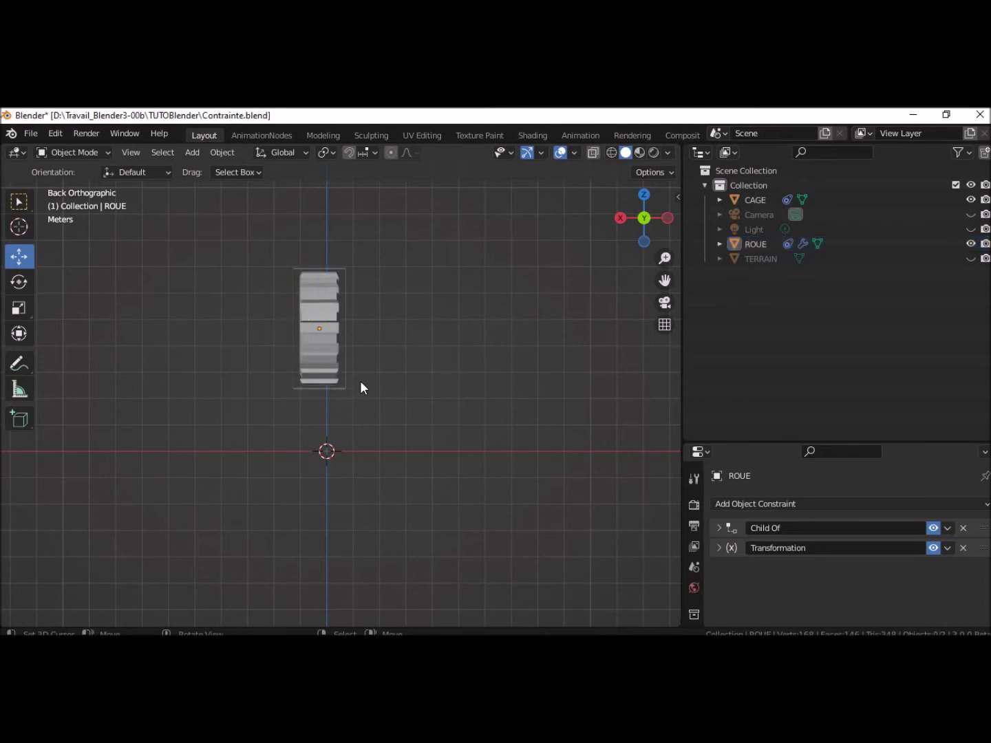
left_click(315, 345)
key("shift")
key("shift+s")
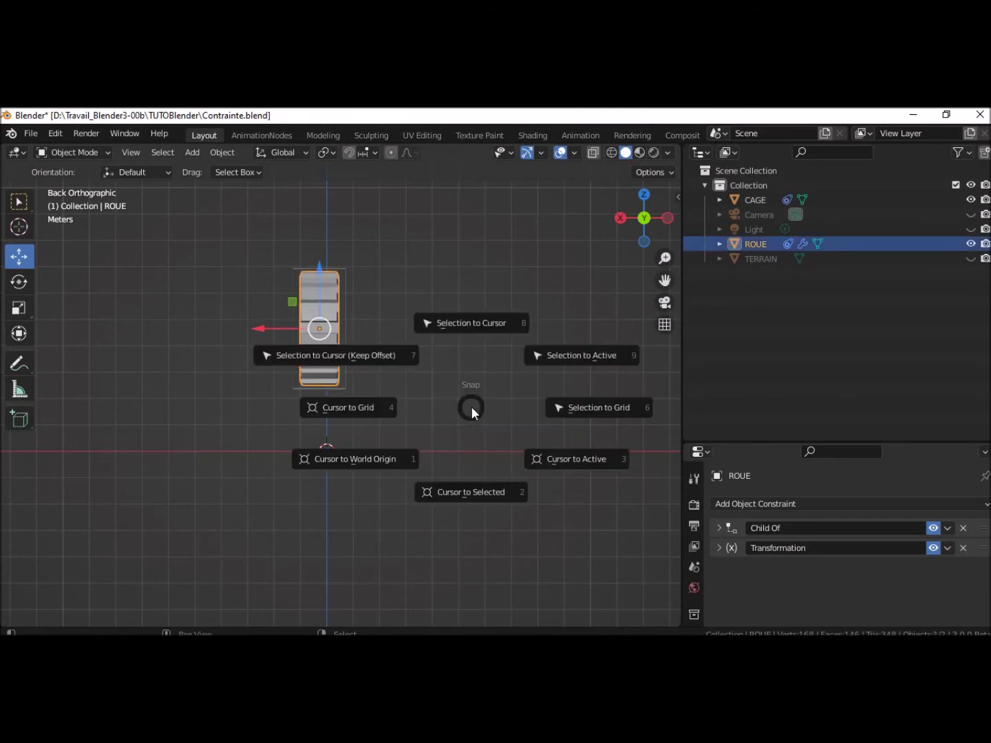
left_click(463, 486)
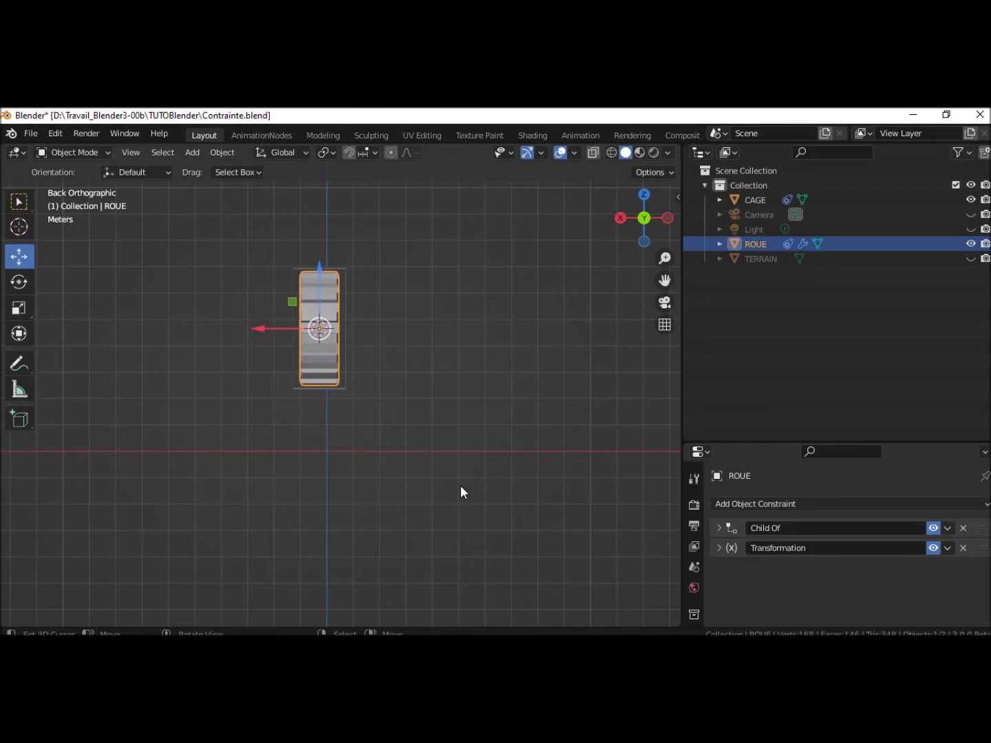
- Add a Cube at the 3D cursor and raise it above the wheel along Z
key("shift+a")
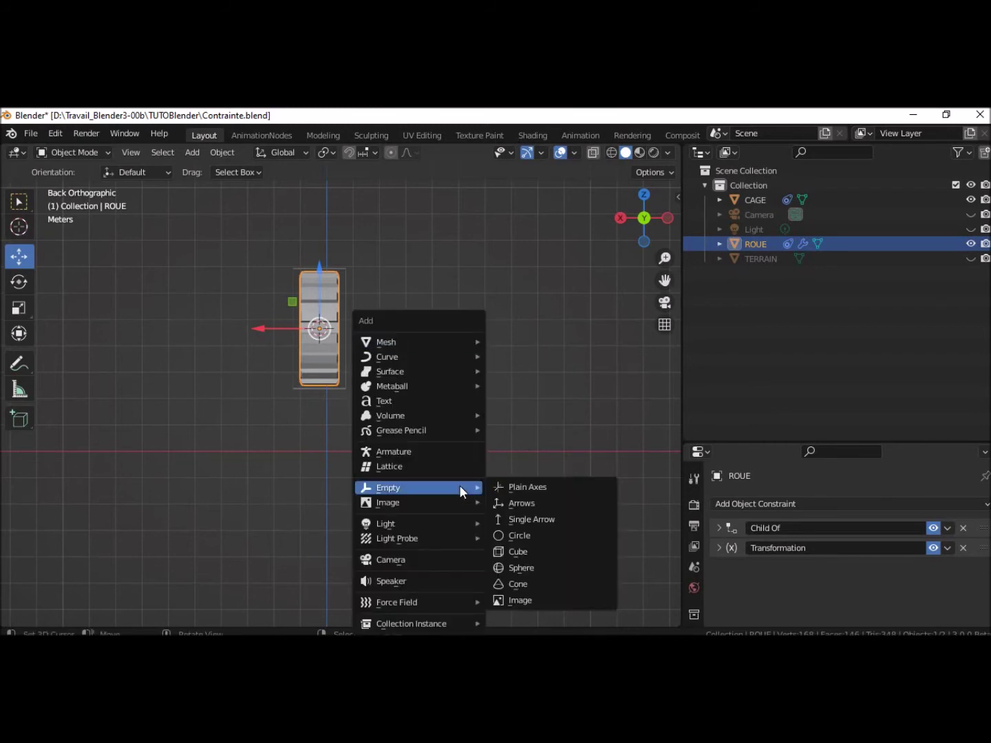
mouse_move(418, 341)
left_click(515, 355)
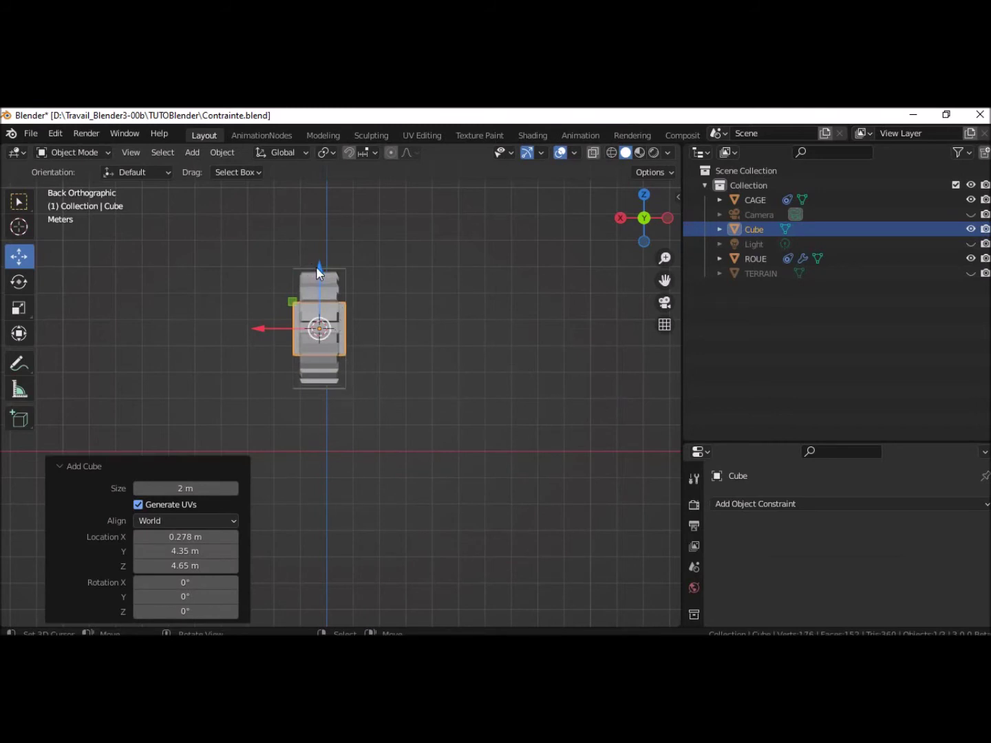
left_click_drag(317, 270, 321, 208)
scroll(443, 309, "up", 2)
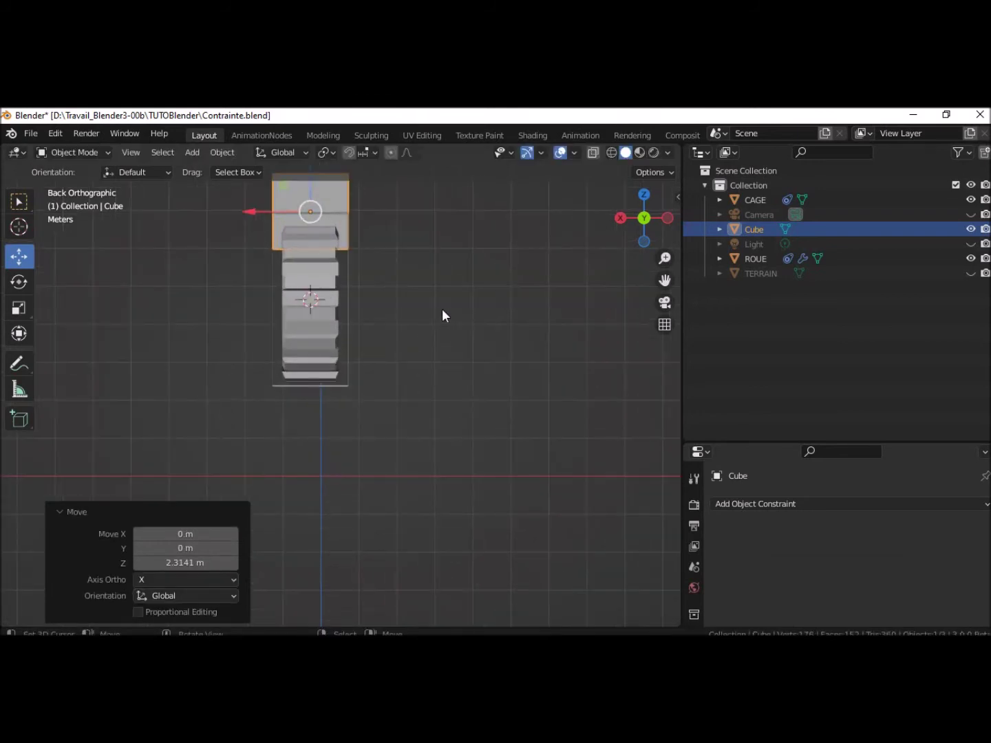
middle_click_drag(442, 309, 443, 376, "shift")
scroll(438, 378, "up", 1)
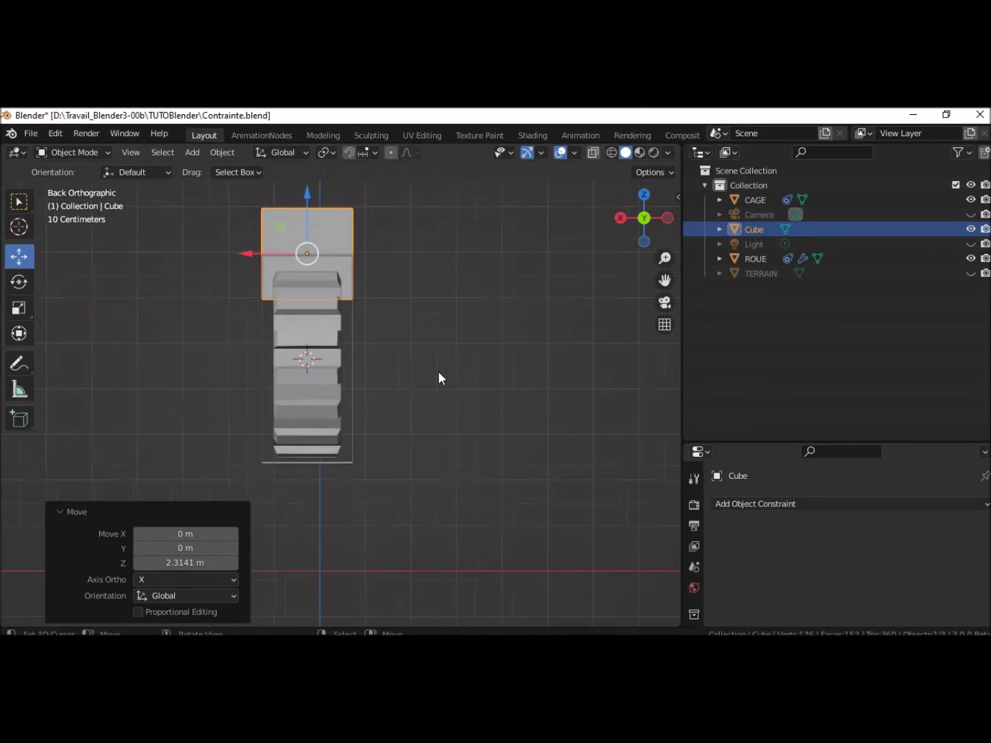
left_click_drag(305, 200, 310, 185)
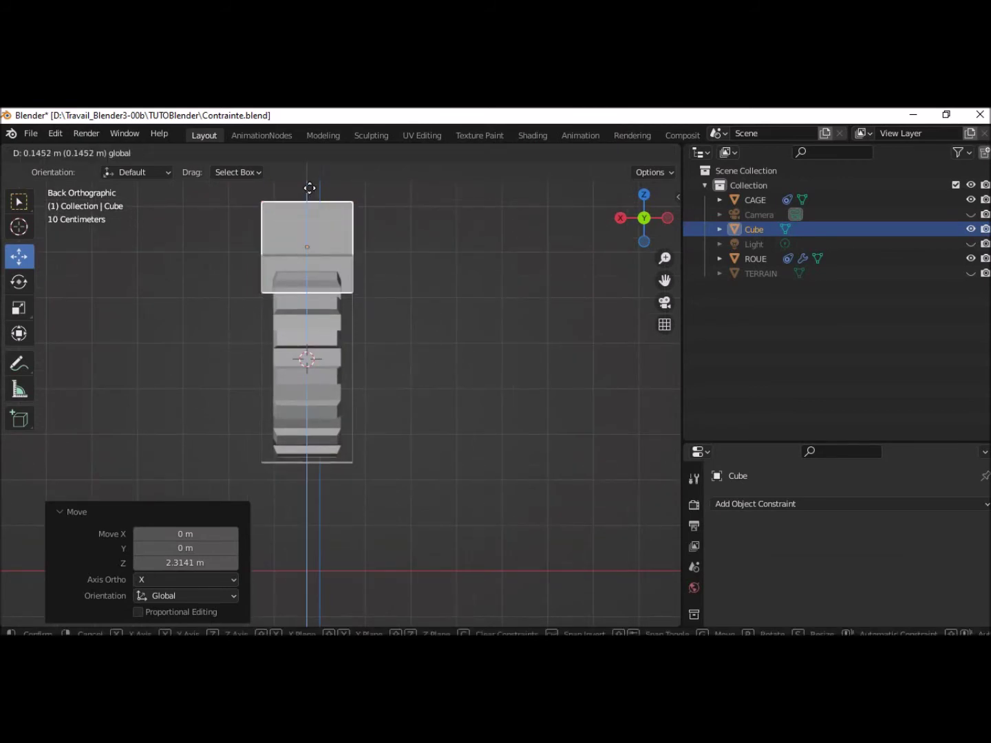
left_click_drag(310, 185, 309, 188)
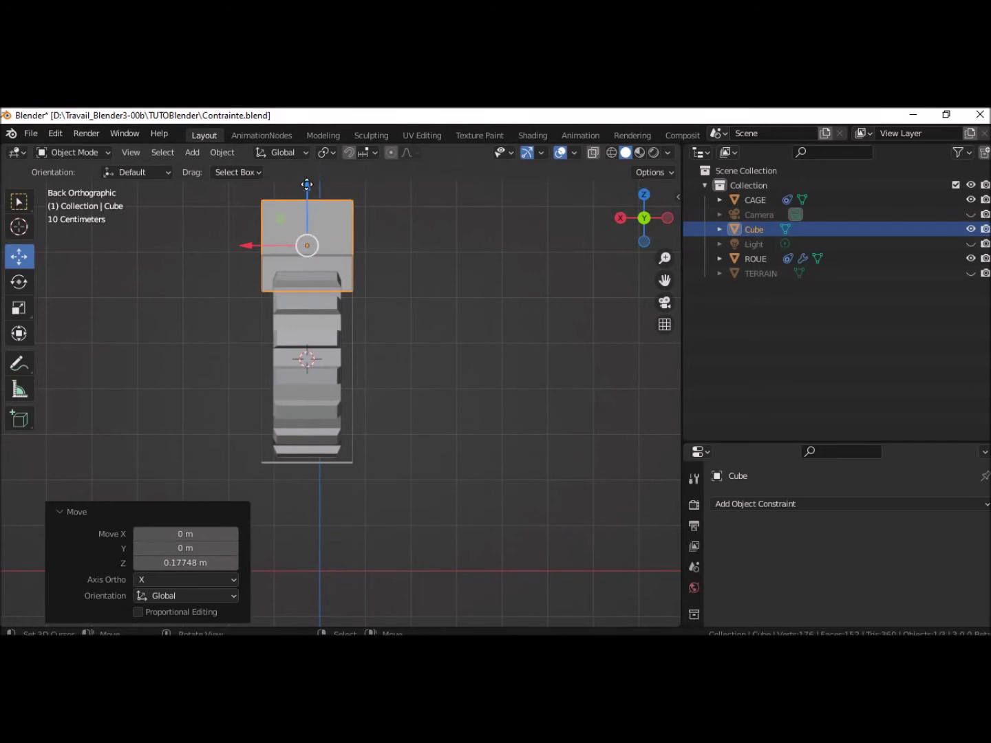
left_click_drag(307, 184, 307, 187)
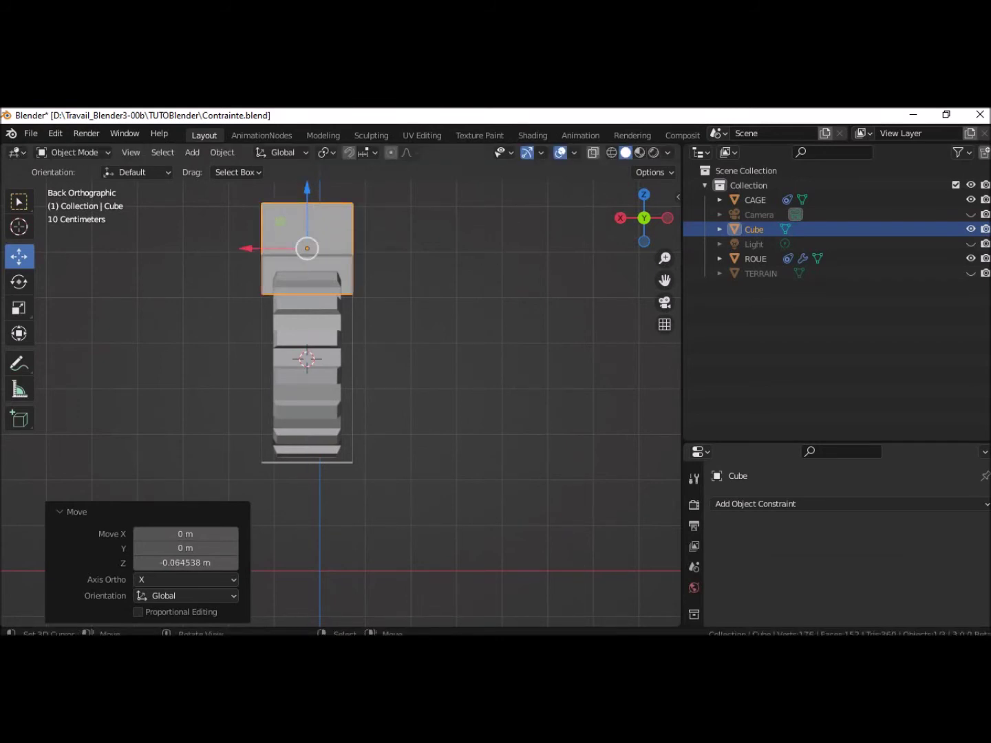
- Flatten the Cube along Z to a scale of 0.821
key("s")
key("z")
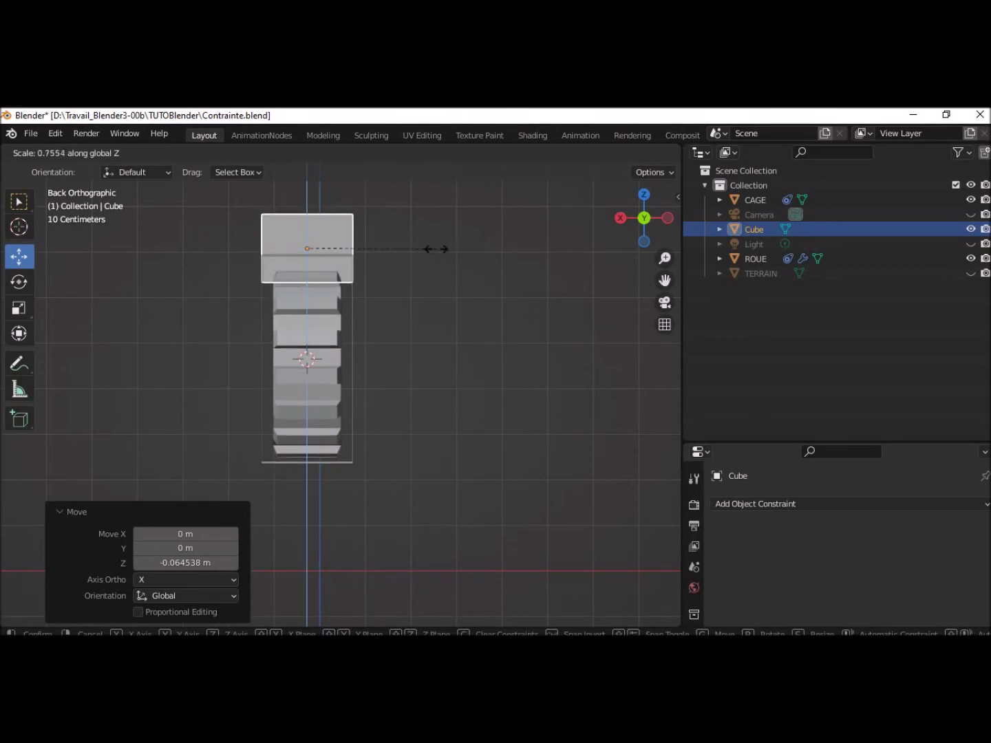
left_click(378, 264)
left_click_drag(307, 185, 313, 194)
key("s")
key("z")
left_click(431, 287)
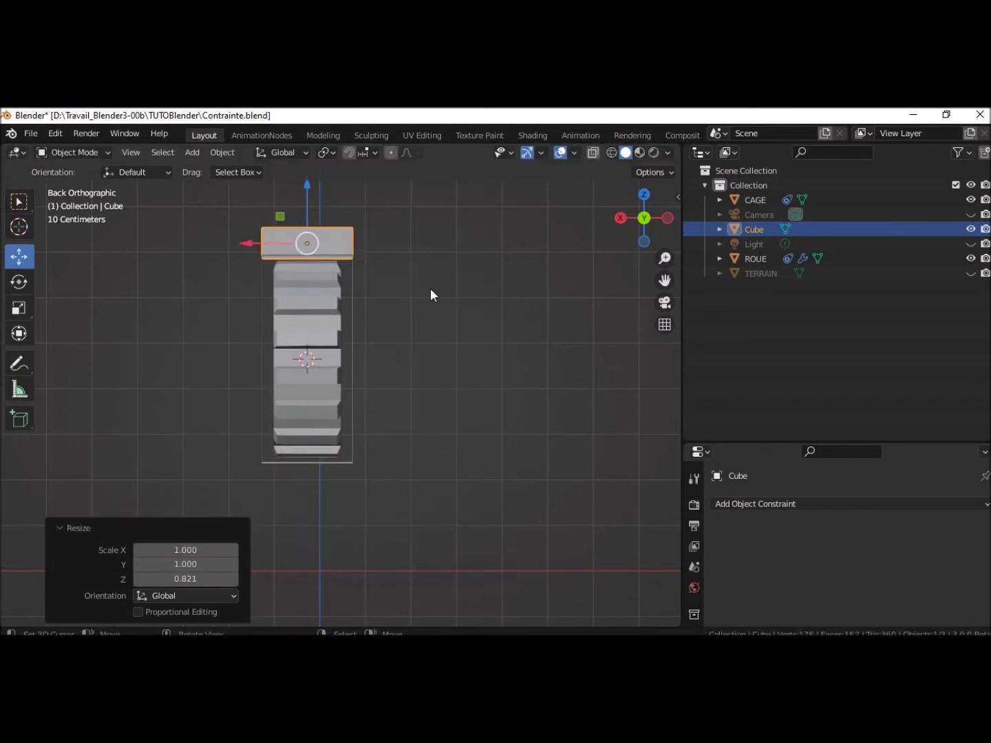
- Nudge the Cube onto the wheel and narrow it along Y
left_click_drag(314, 188, 312, 183)
middle_click_drag(449, 325, 554, 347)
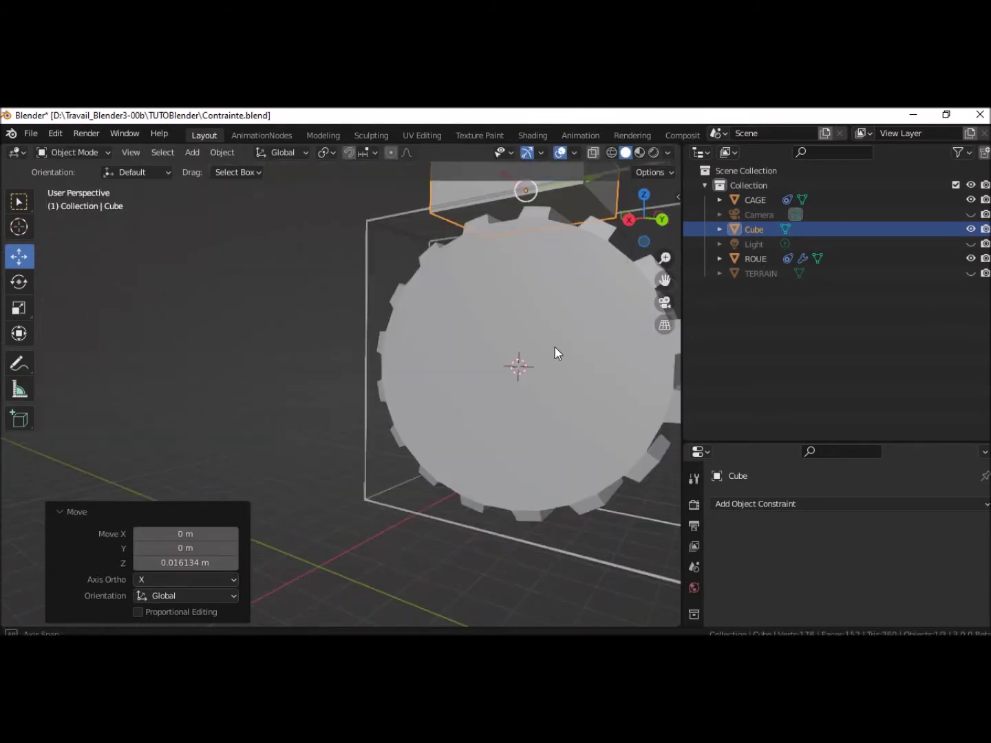
scroll(562, 363, "down", 4)
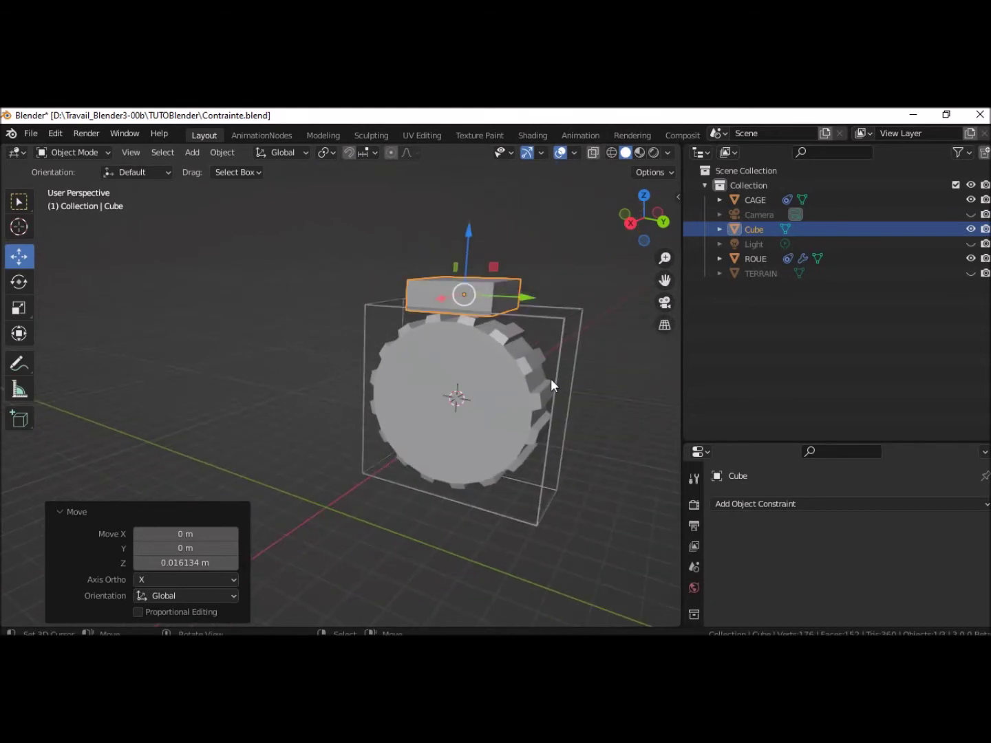
key("s")
key("y")
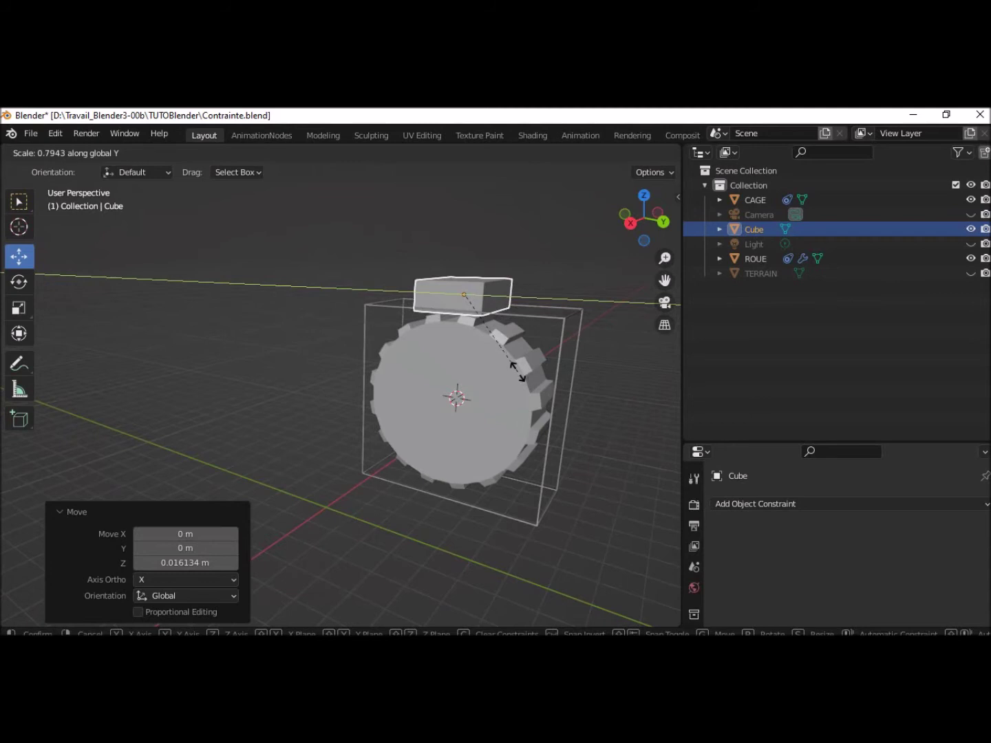
left_click(527, 382)
- Stretch the Cube to 1.122 along X in Back view, then orbit to inspect it
middle_click_drag(530, 385, 431, 381)
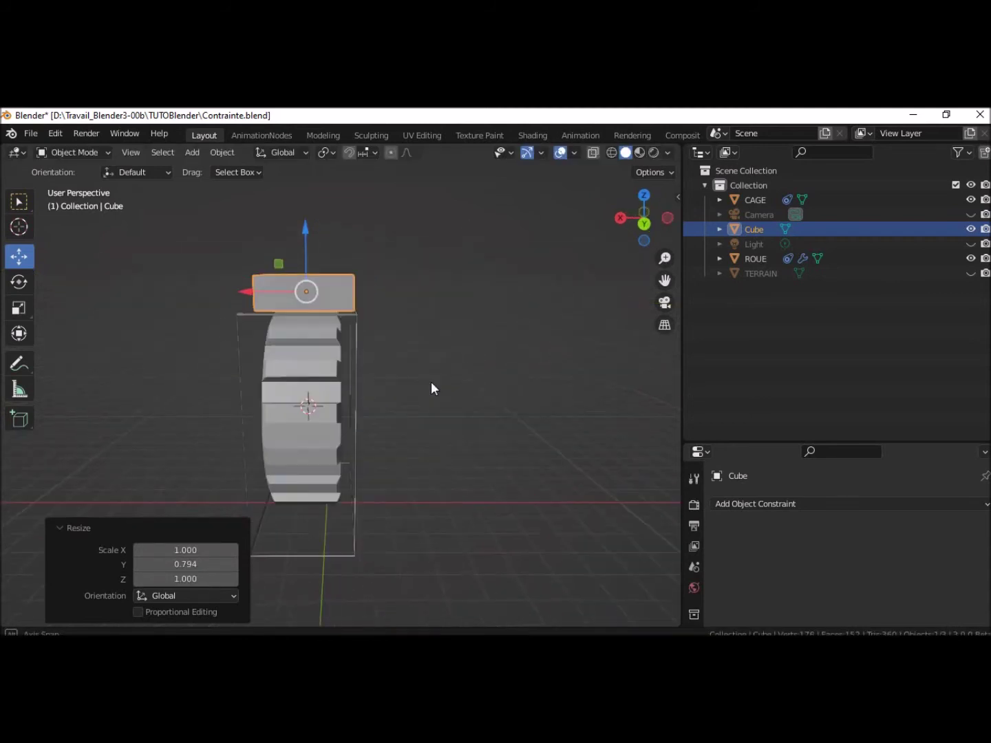
scroll(431, 381, "up", 2)
scroll(430, 380, "up", 2)
mouse_move(431, 380)
middle_mouse_down()
mouse_move(458, 381)
mouse_move(448, 366)
middle_mouse_up()
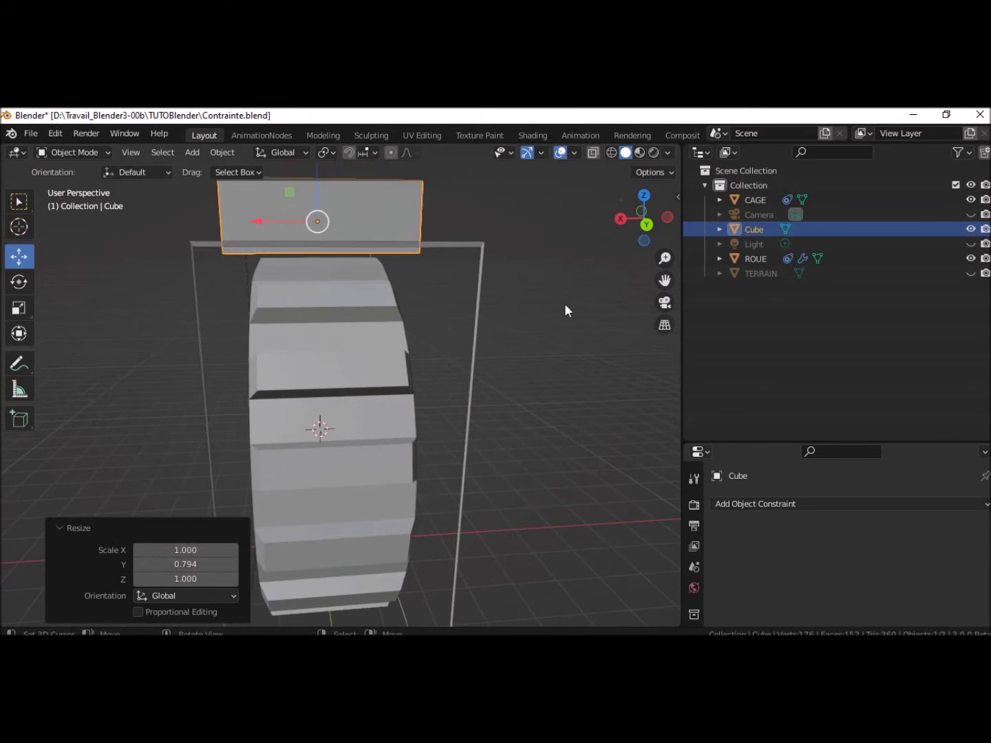
left_click(646, 221)
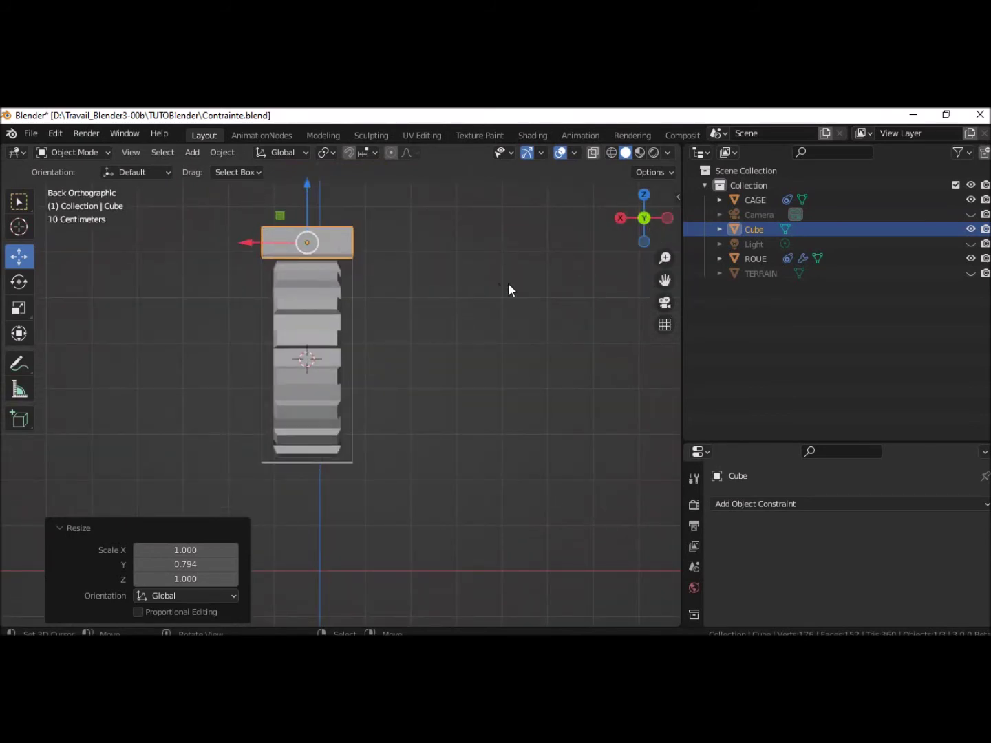
key("s")
key("x")
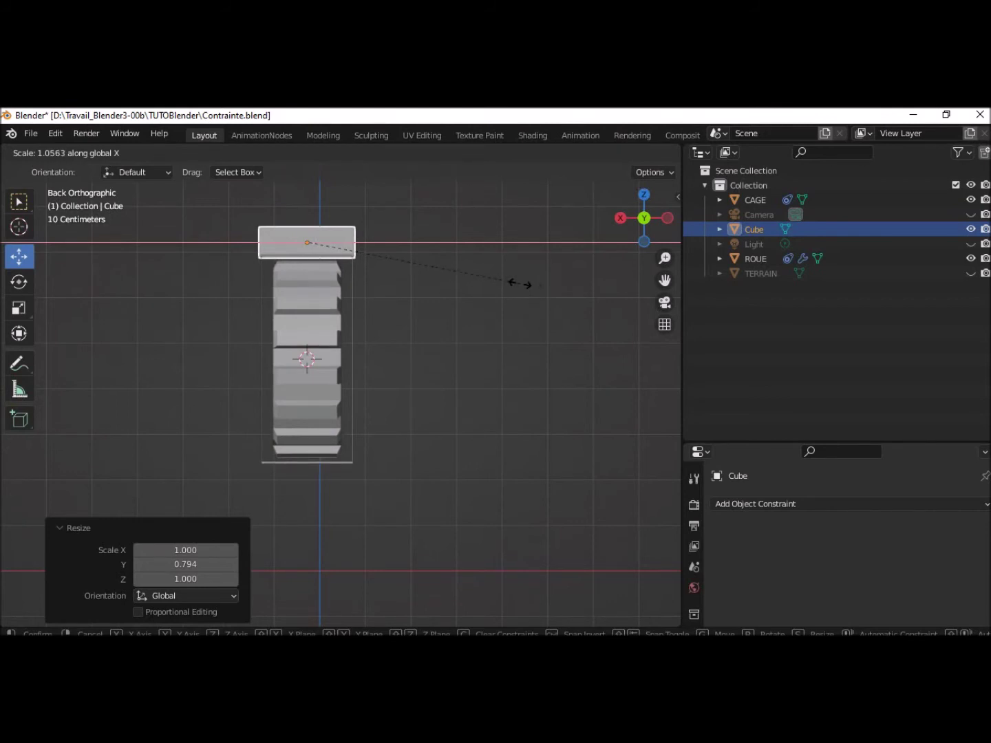
left_click(534, 288)
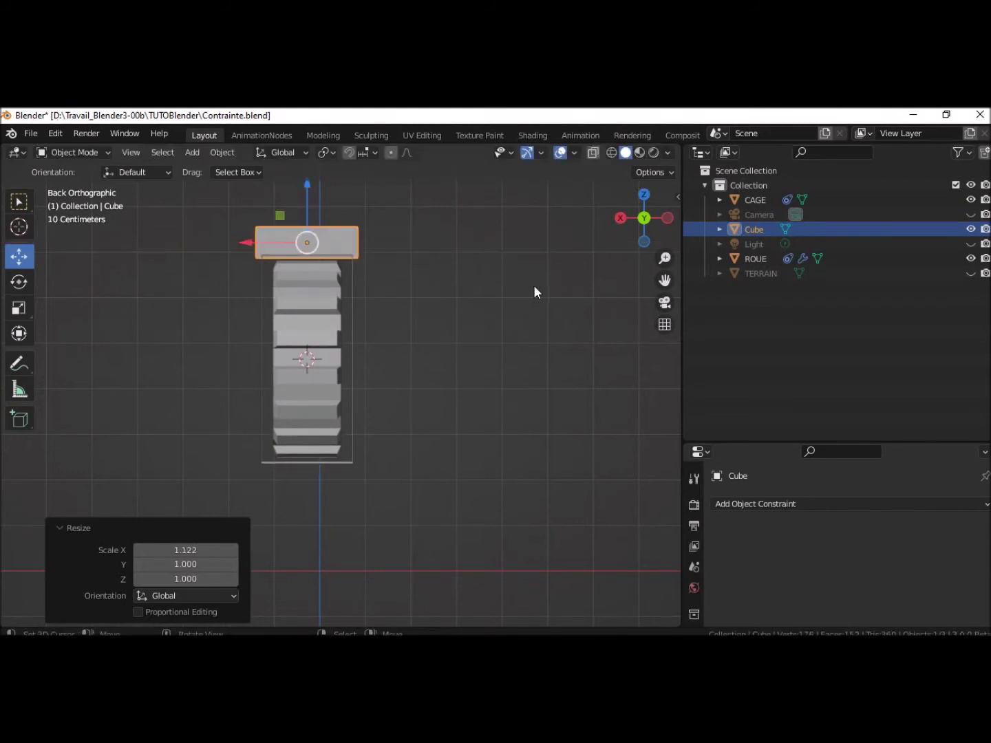
key("KP_5")
mouse_move(481, 313)
middle_mouse_down()
mouse_move(503, 334)
mouse_move(492, 338)
middle_mouse_up()
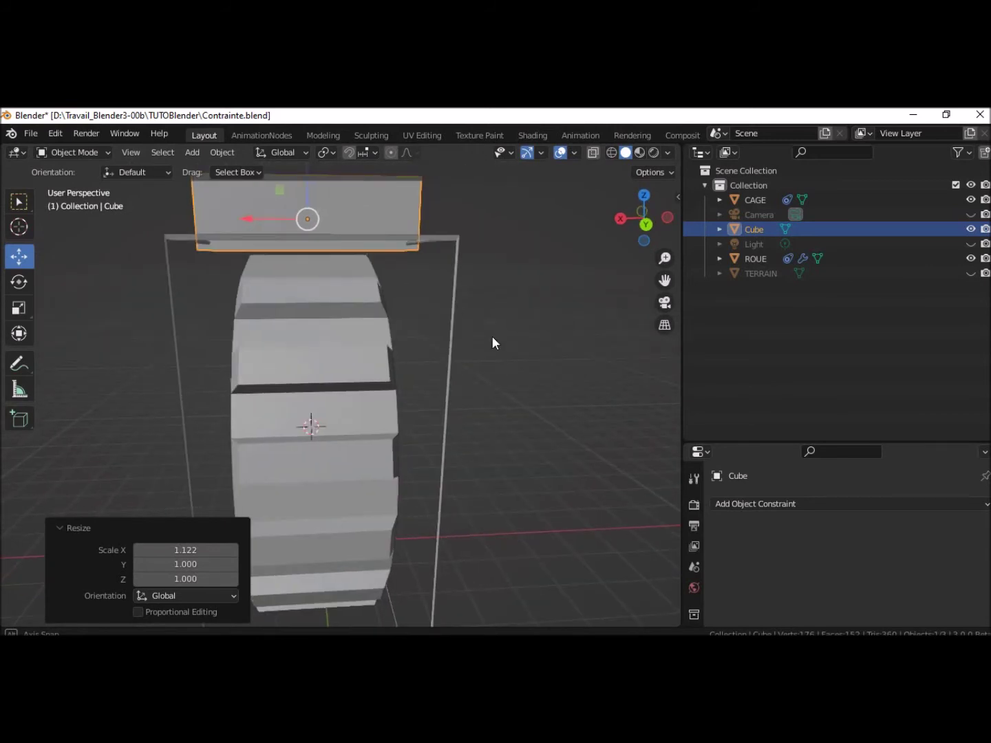
left_click(648, 225)
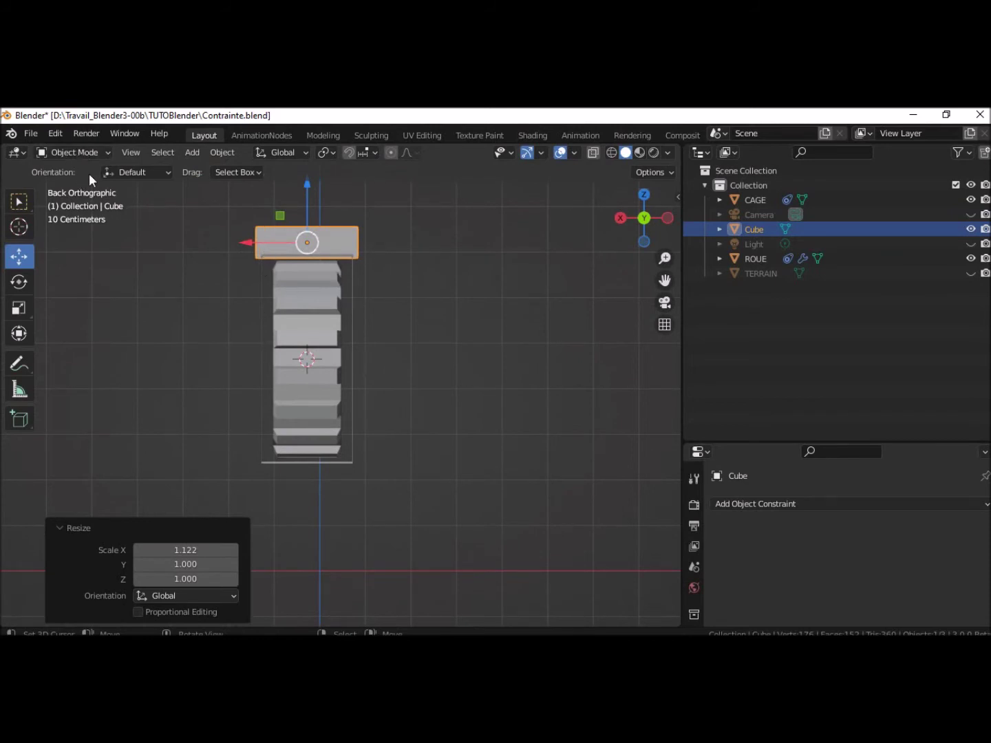
left_click(81, 151)
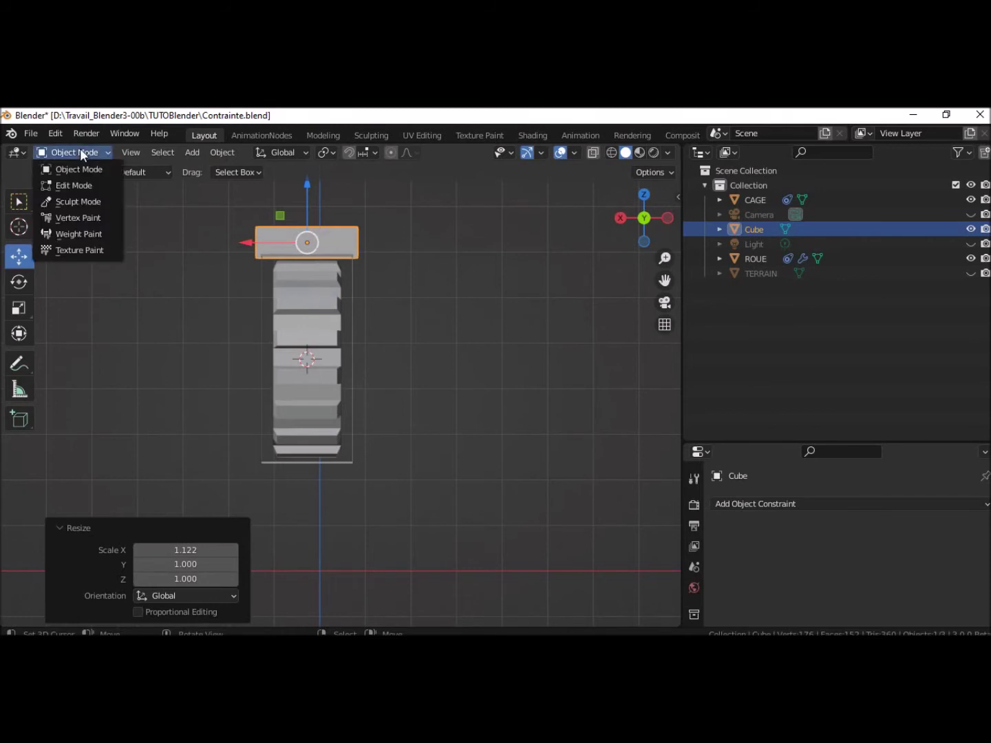
- In Edit Mode, cut two vertical edge loops across the top Cube block
left_click(80, 185)
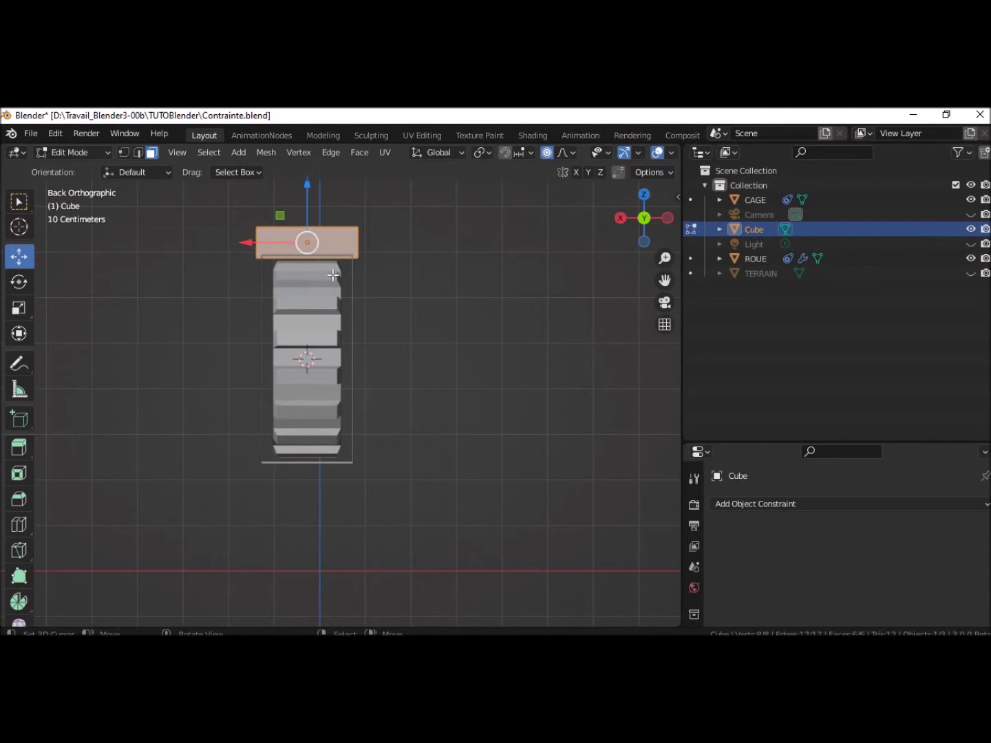
key("ctrl")
key("ctrl+r")
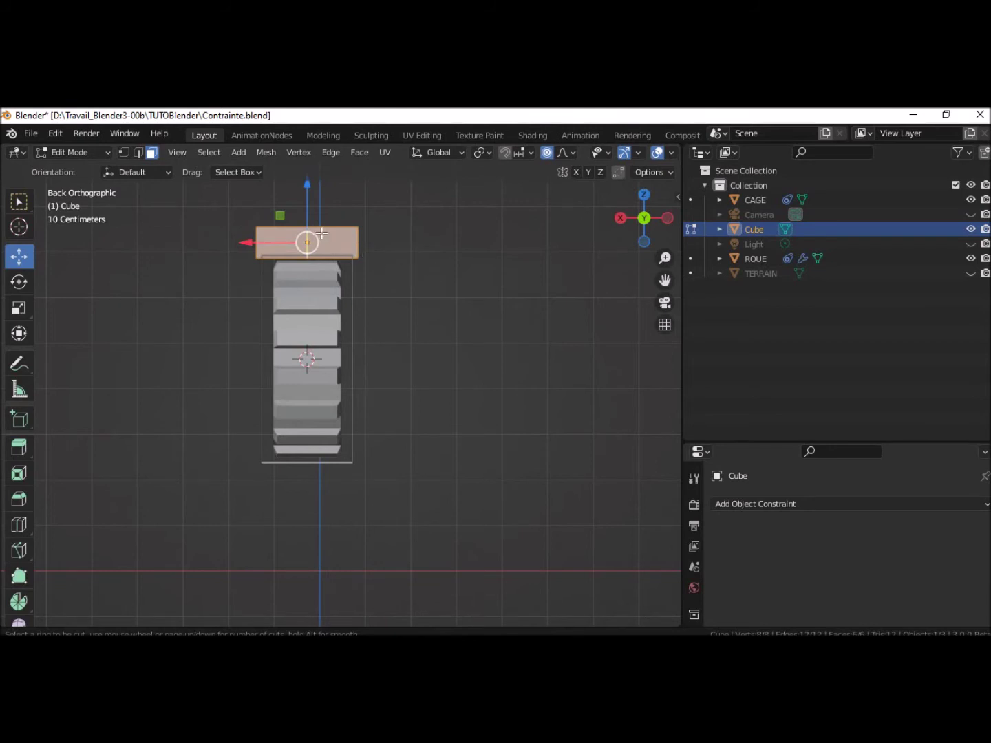
scroll(322, 234, "up", 1)
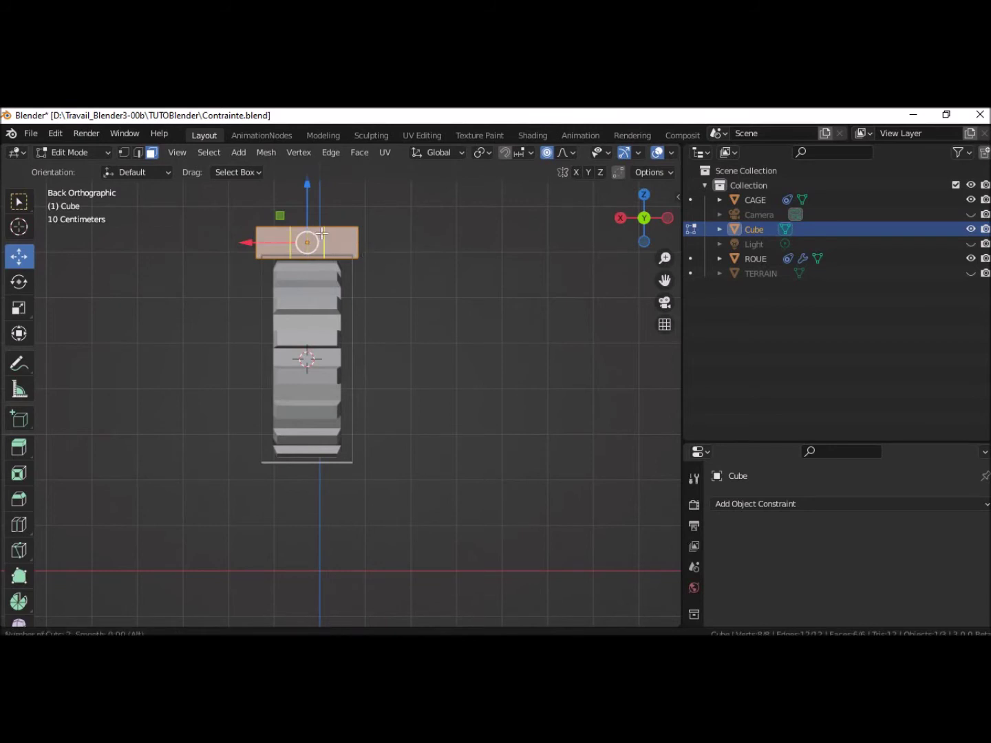
left_click(322, 233)
right_click(320, 231)
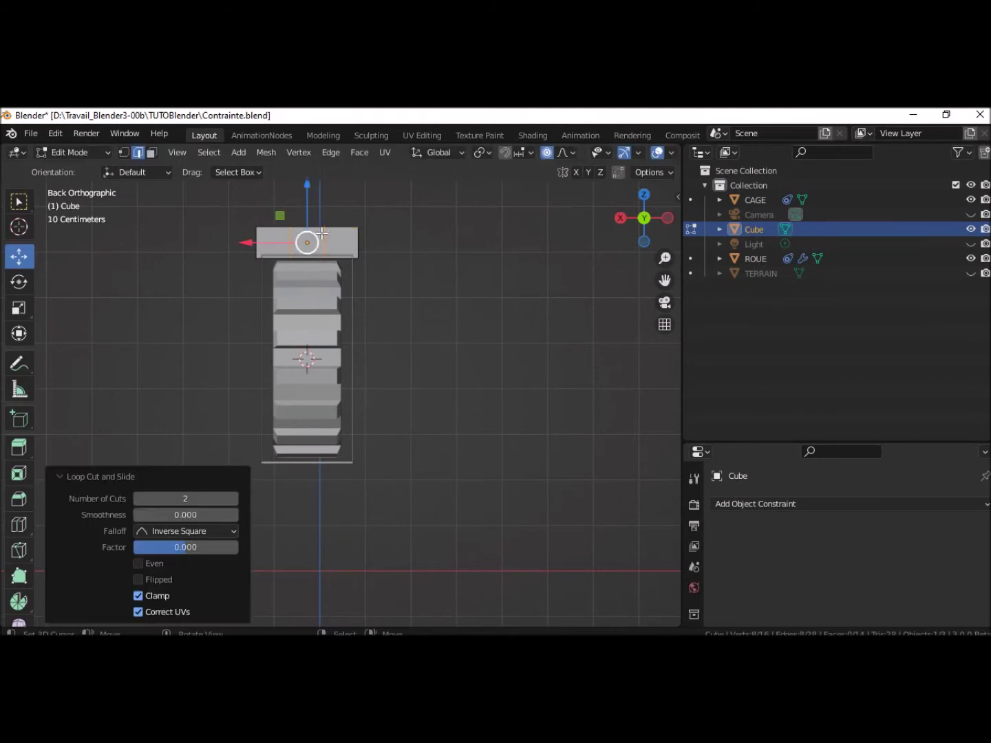
- Select one of the new edge loops and shift it 0.35496 m along X
left_click(287, 235)
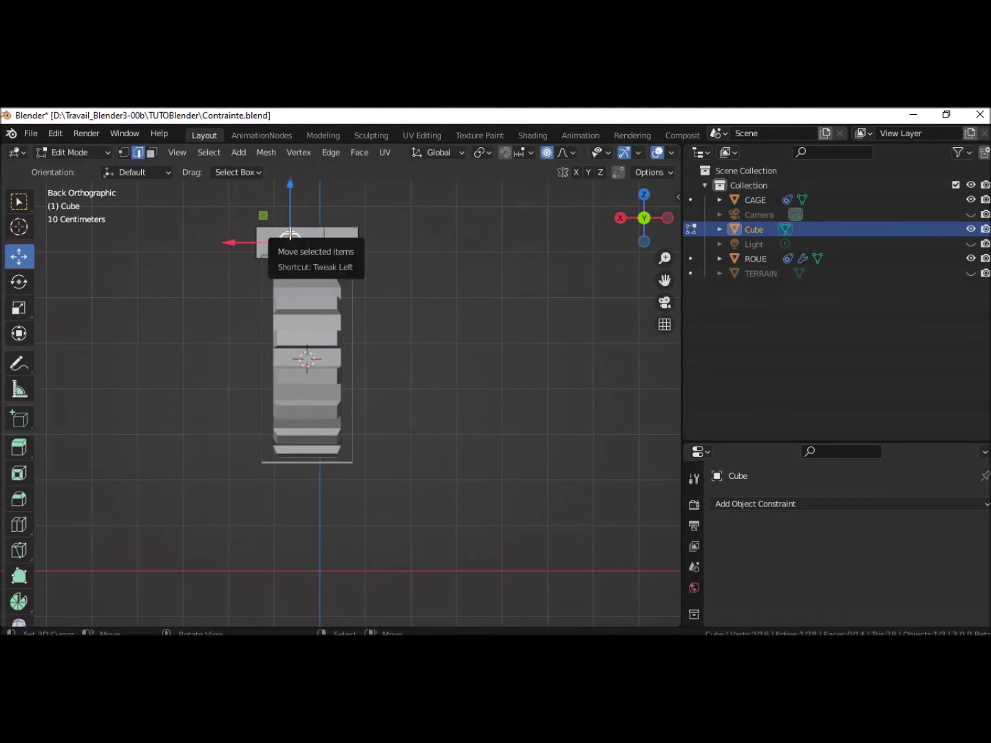
left_click(289, 236, "alt")
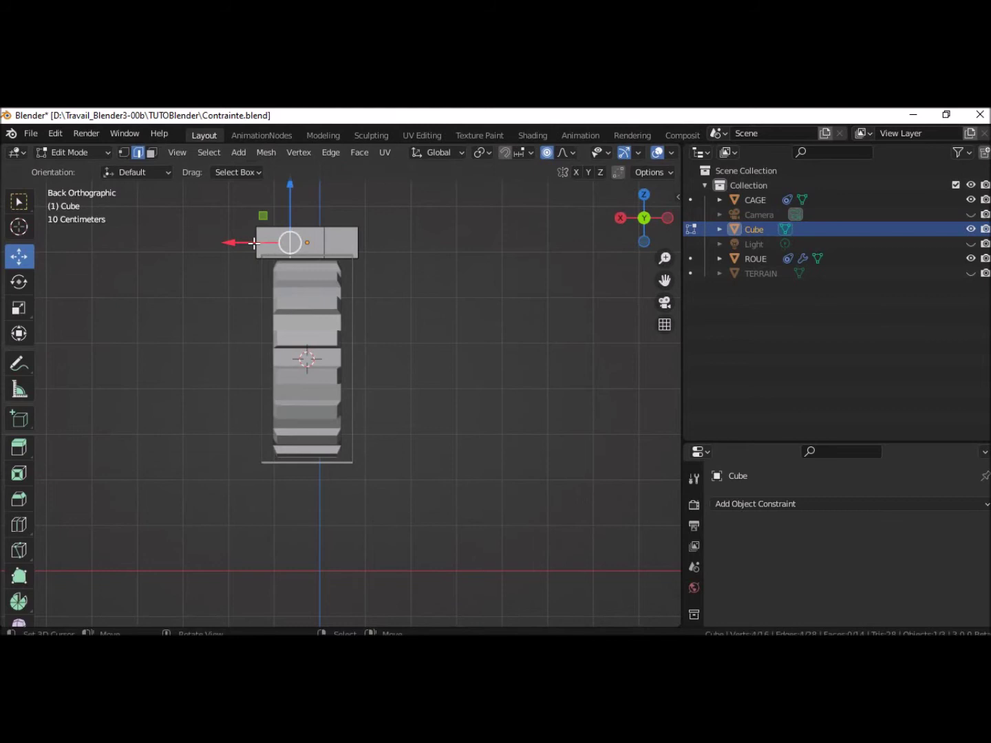
left_click_drag(245, 241, 238, 245)
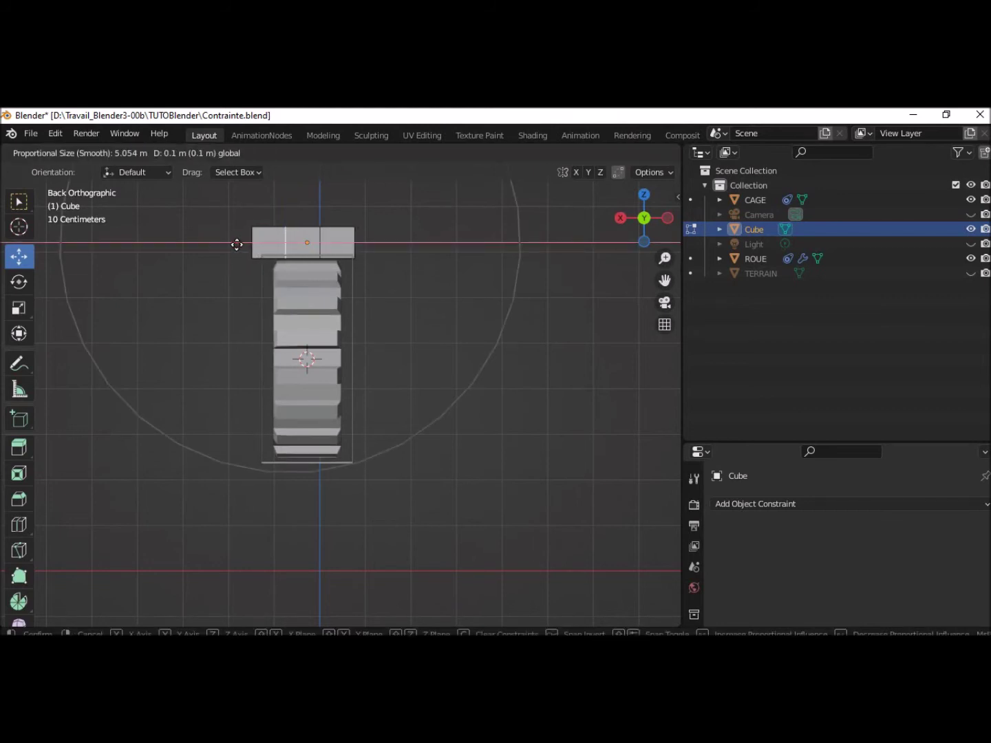
right_click(236, 245)
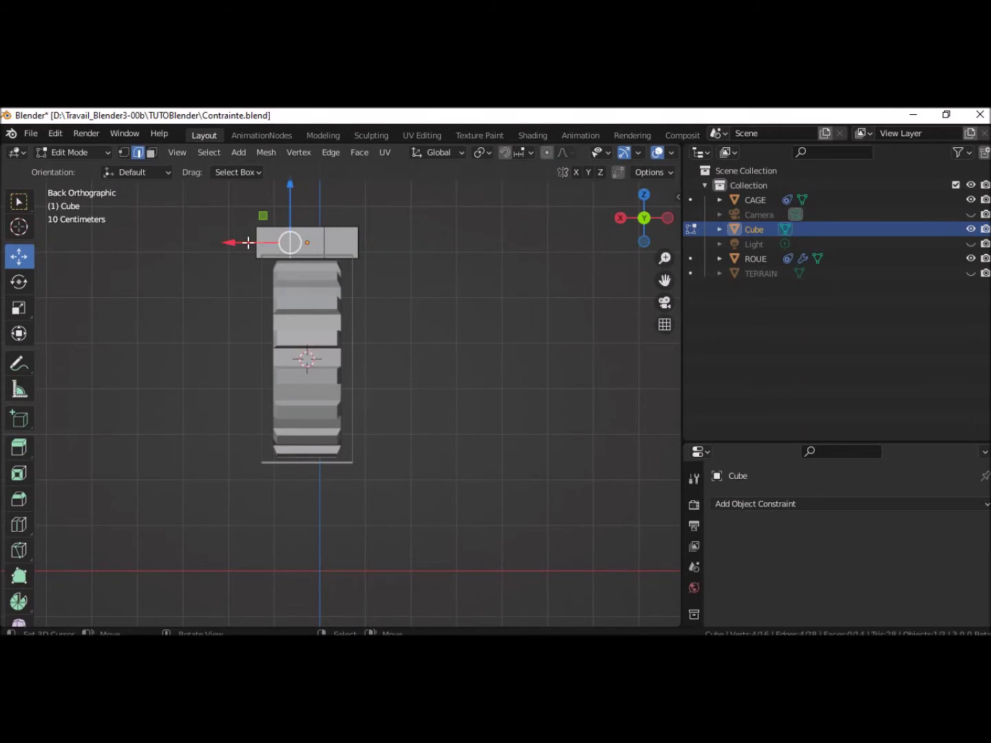
left_click_drag(231, 242, 215, 239)
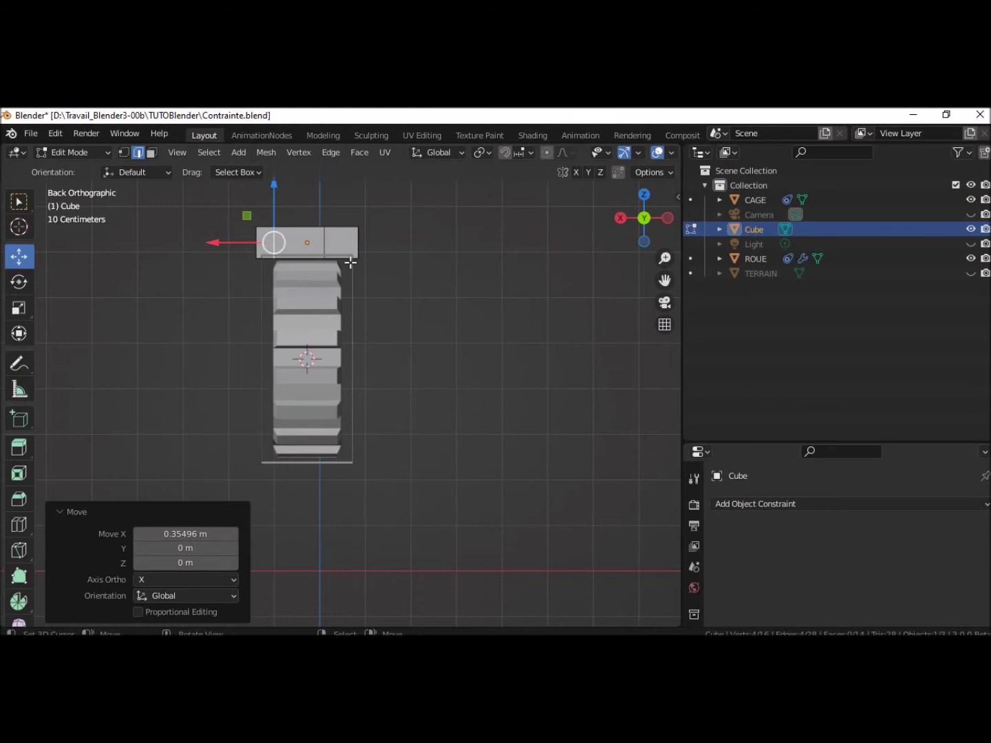
- Select the other edge loop, slide it along X and resize it on X
left_click(319, 241)
left_click_drag(264, 239, 281, 248)
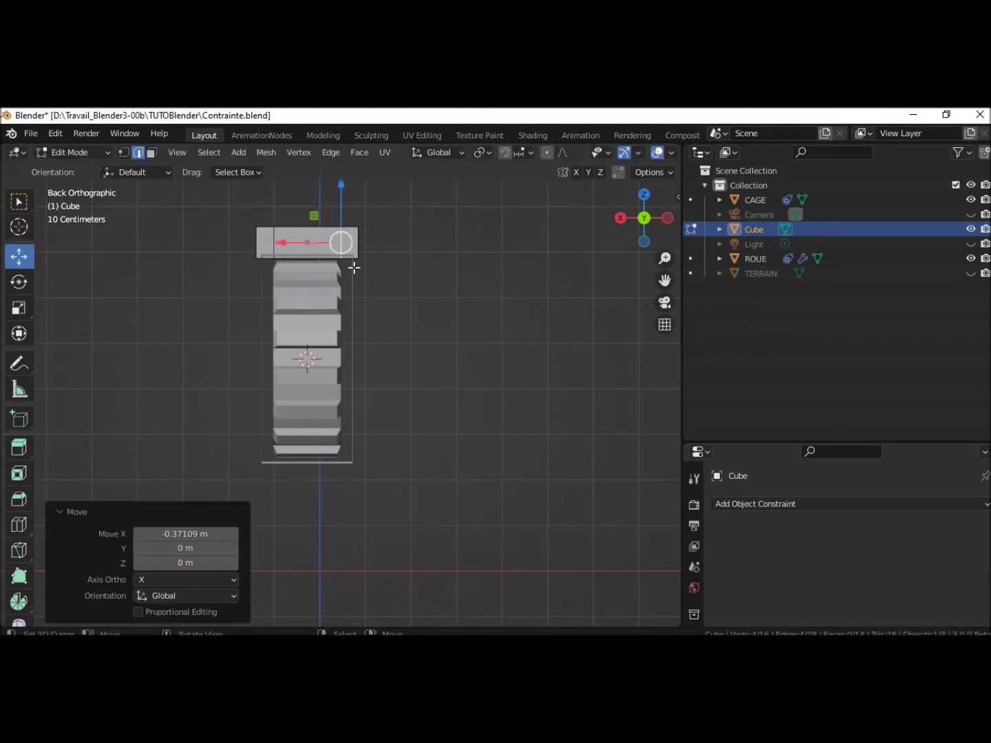
key("s")
key("x")
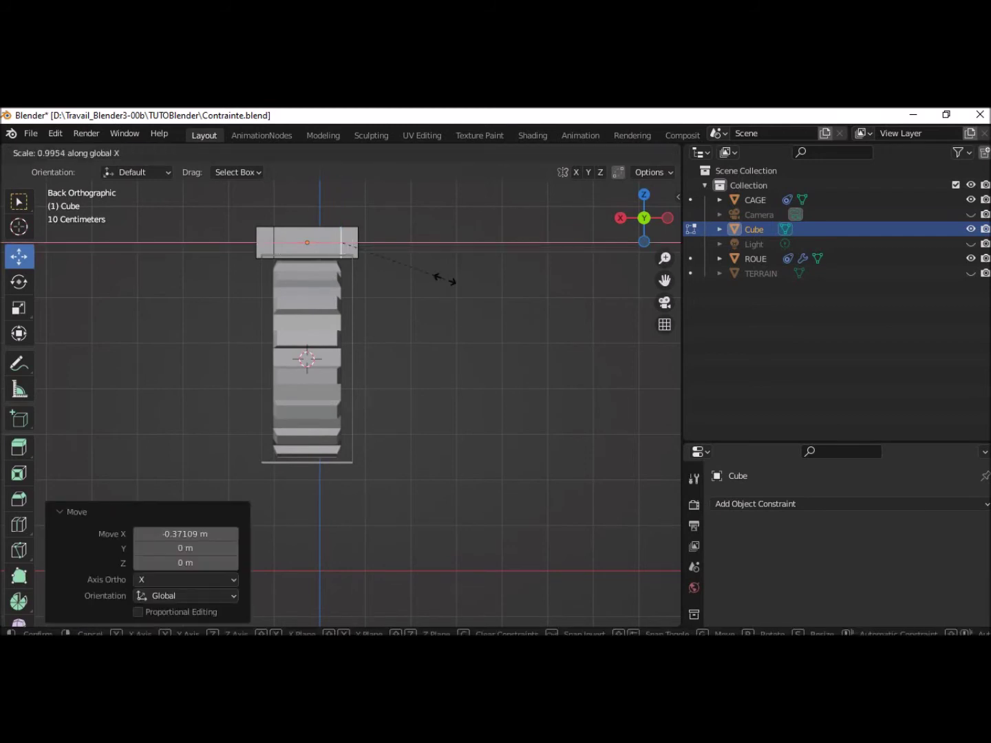
left_click(474, 282)
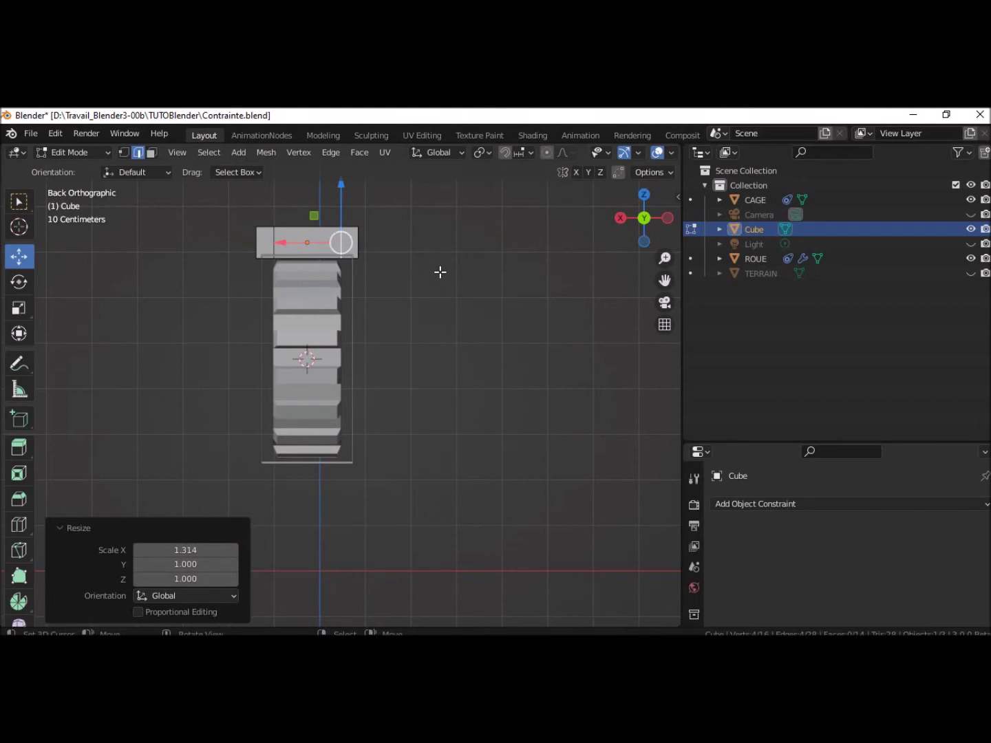
- Widen the whole Cube block to 1.170 along X
key("a")
key("s")
key("x")
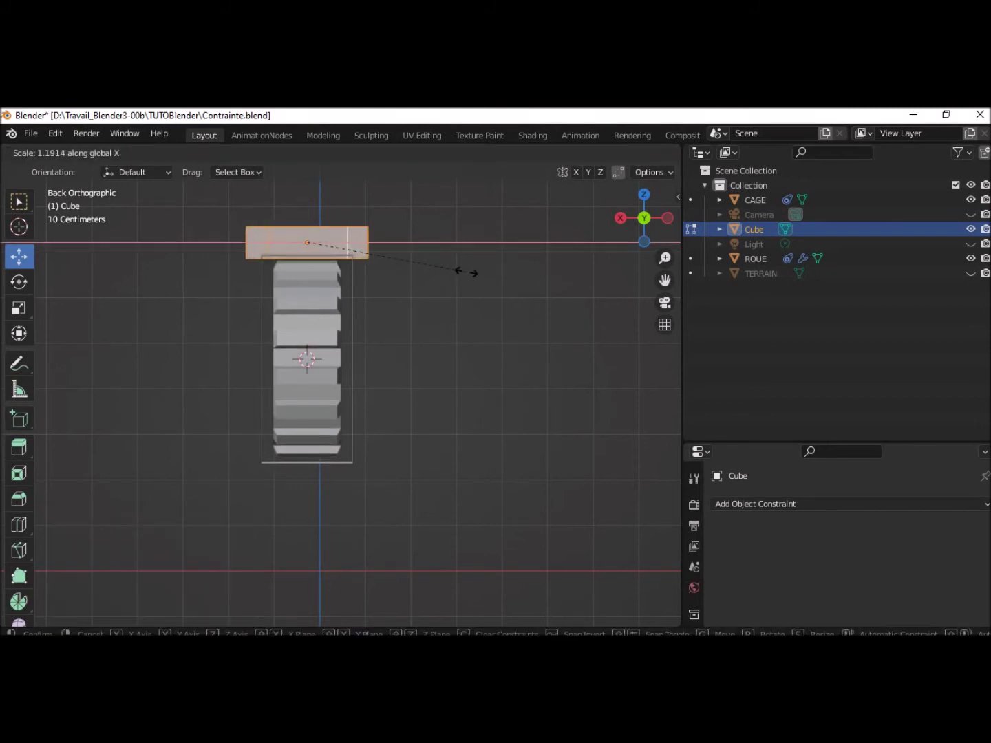
left_click(458, 271)
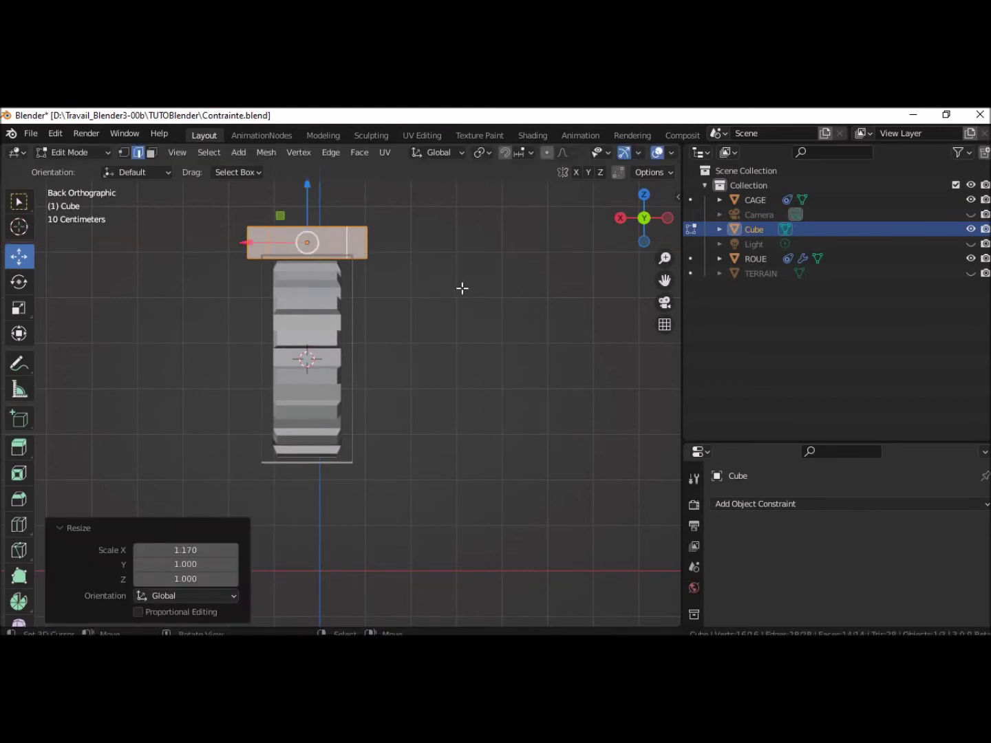
- Shift the block's right edge 0.048 m along X and push the left edge further left
left_click(347, 245)
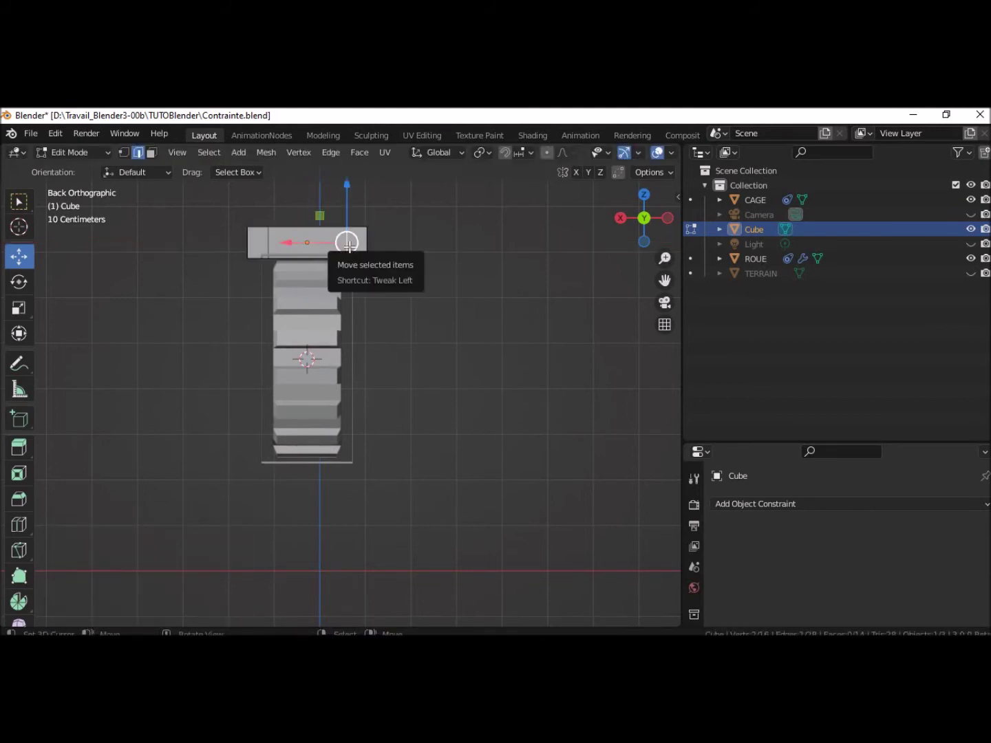
left_click(347, 245)
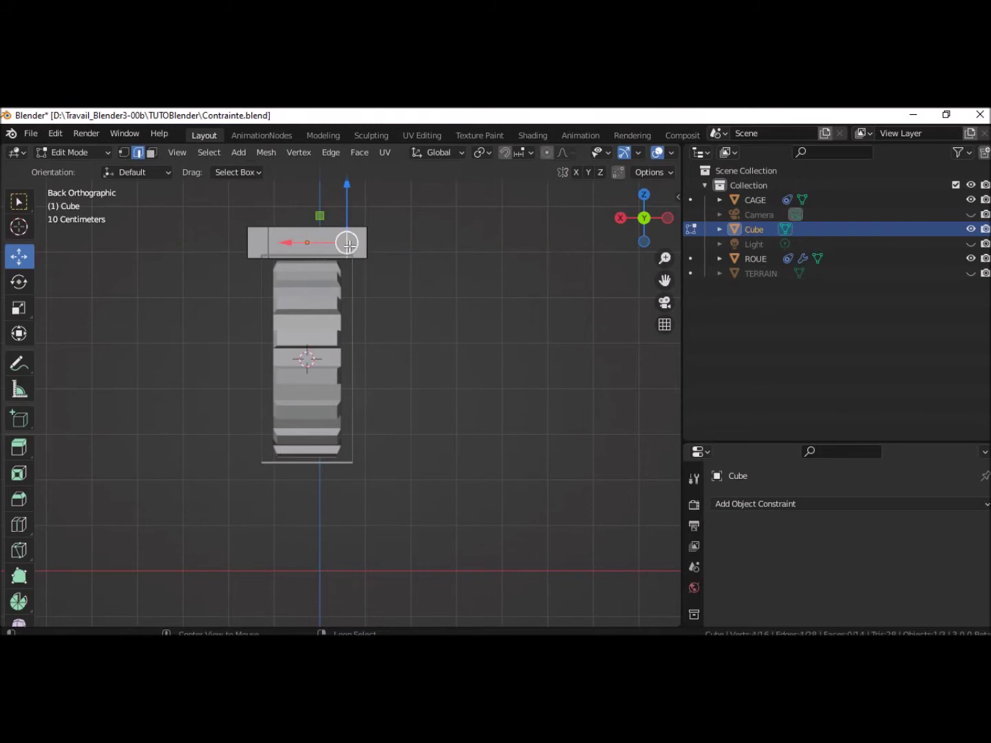
key("g")
key("x")
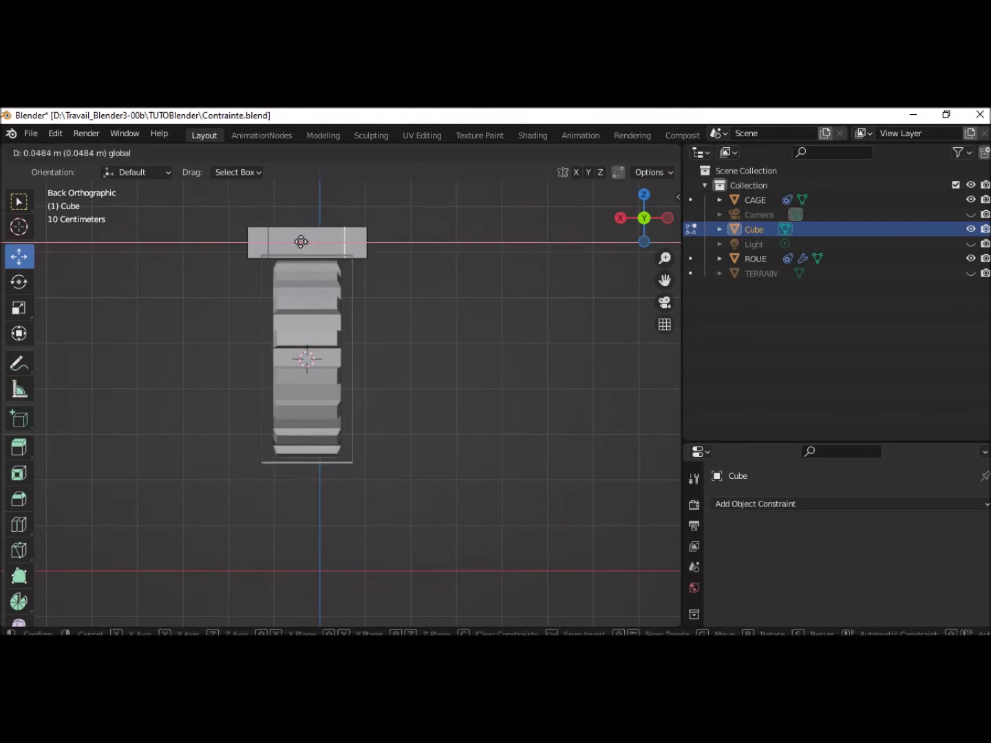
left_click(301, 242)
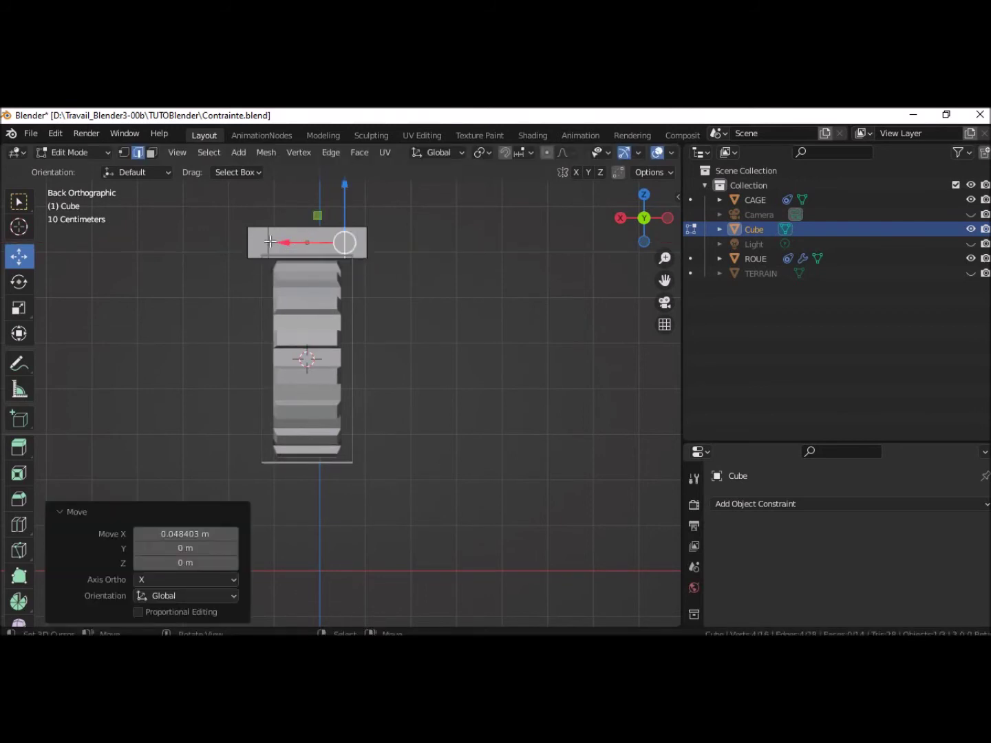
left_click(269, 241, "alt")
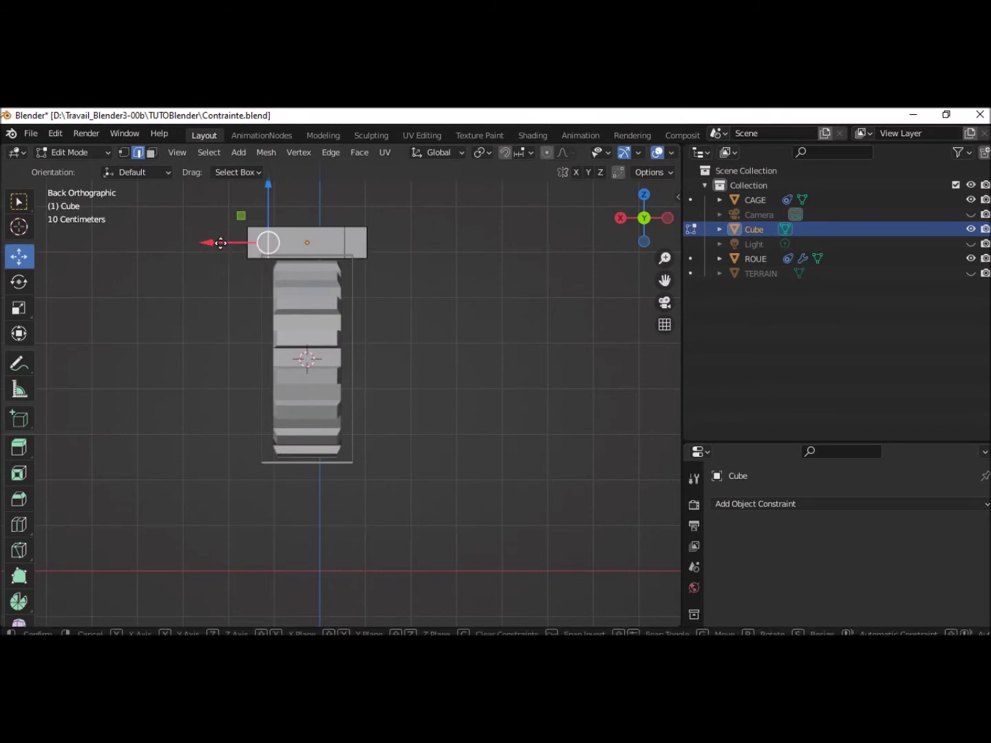
left_click_drag(224, 243, 225, 243)
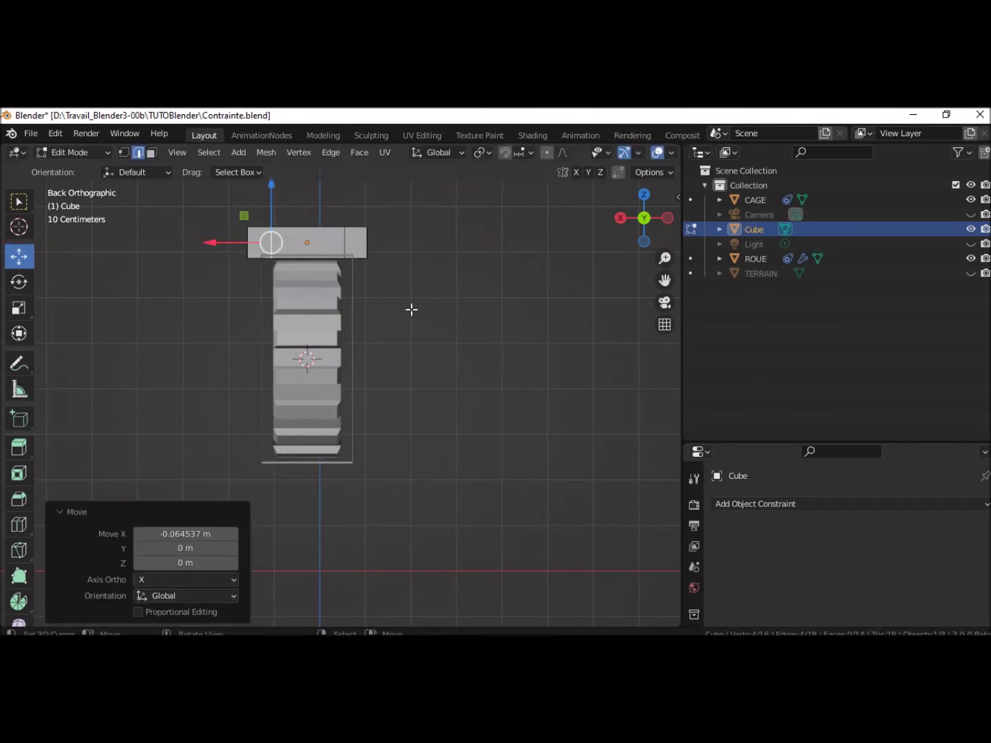
mouse_move(410, 308)
middle_mouse_down()
mouse_move(420, 279)
mouse_move(436, 304)
mouse_move(423, 328)
middle_mouse_up()
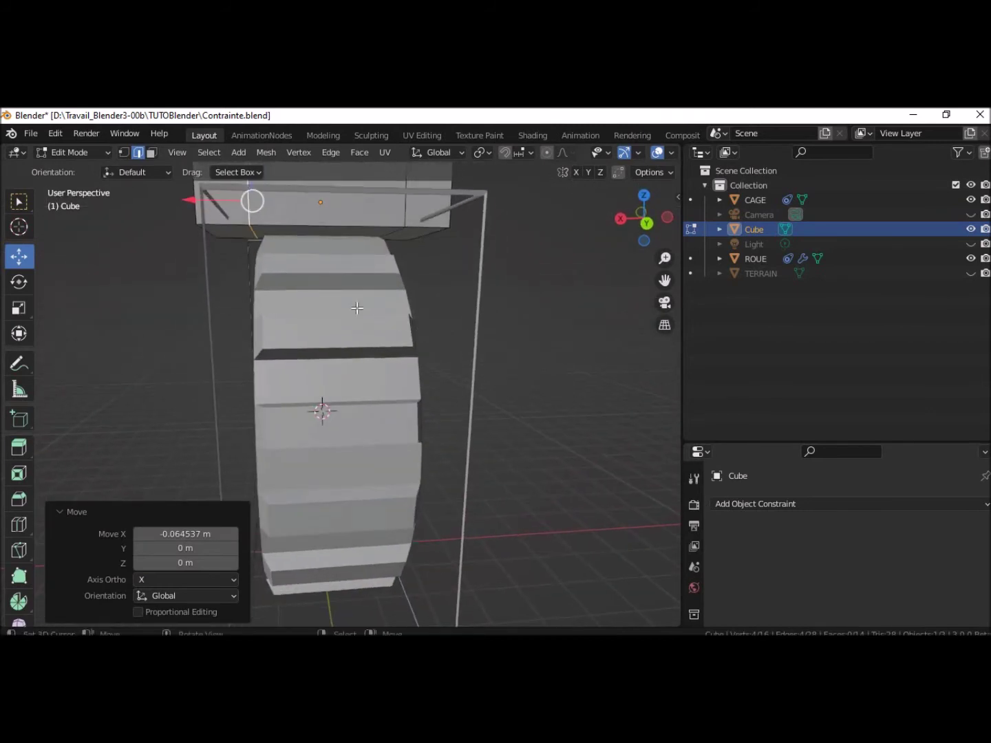
- In face select mode, select the block's upper side faces at the left and right corners
left_click(152, 151)
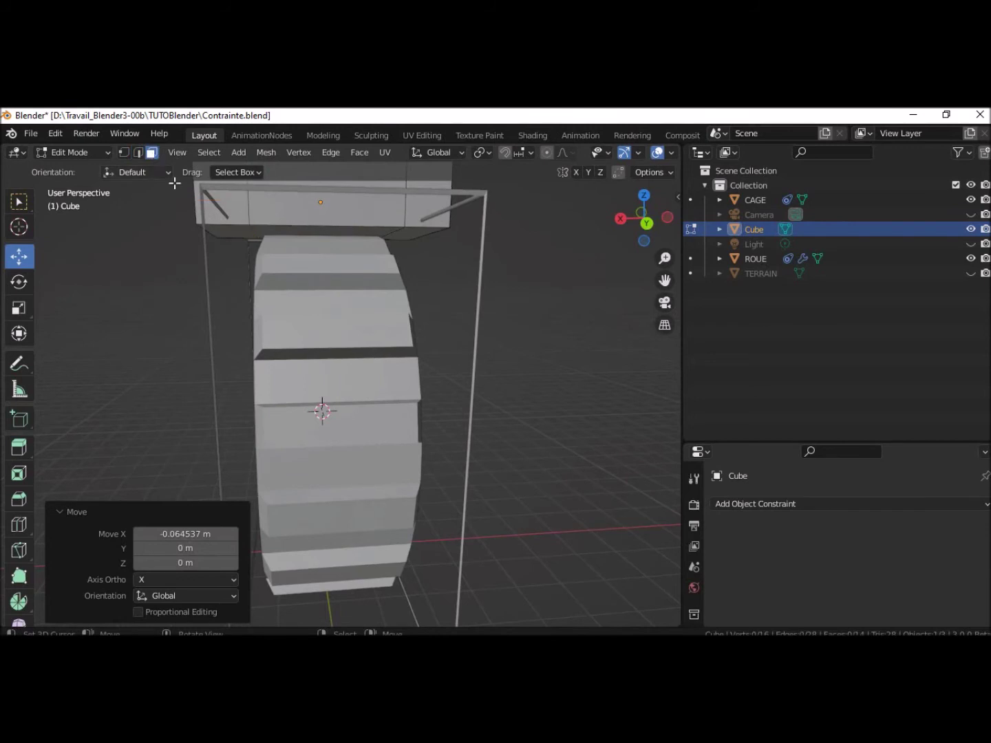
left_click(229, 234)
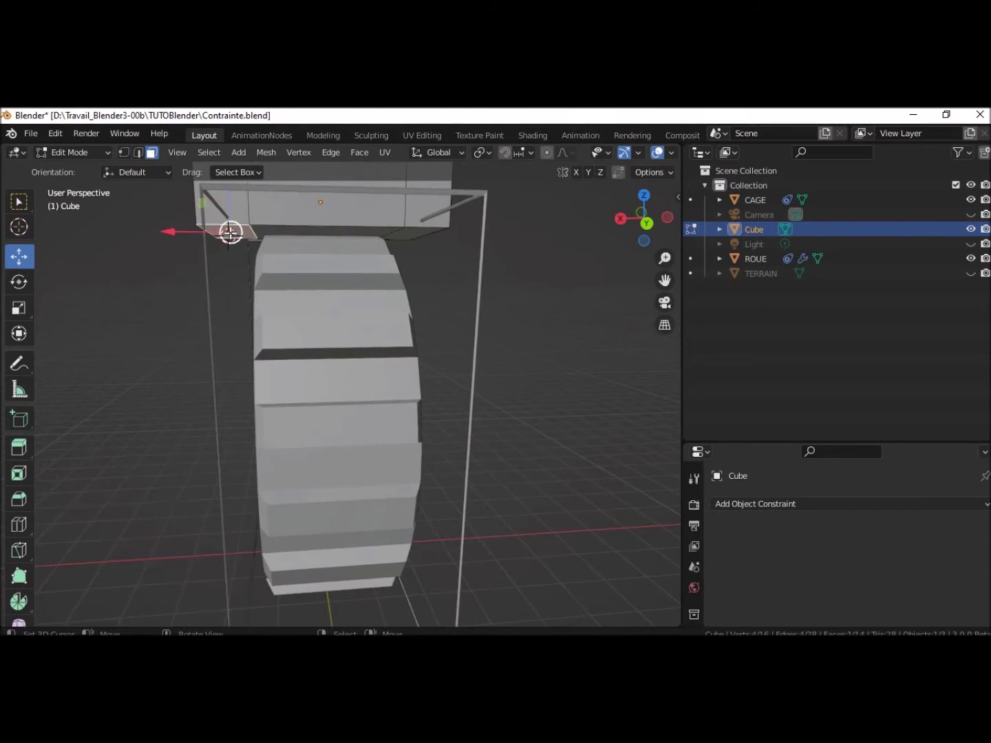
left_click(415, 231)
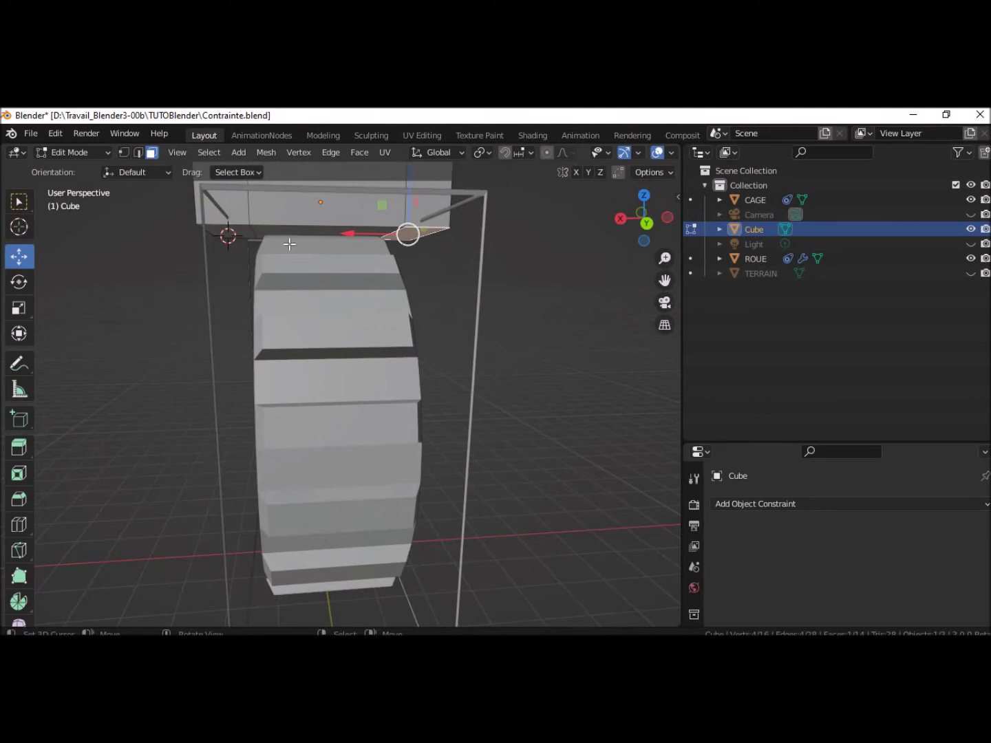
left_click(228, 236, "shift")
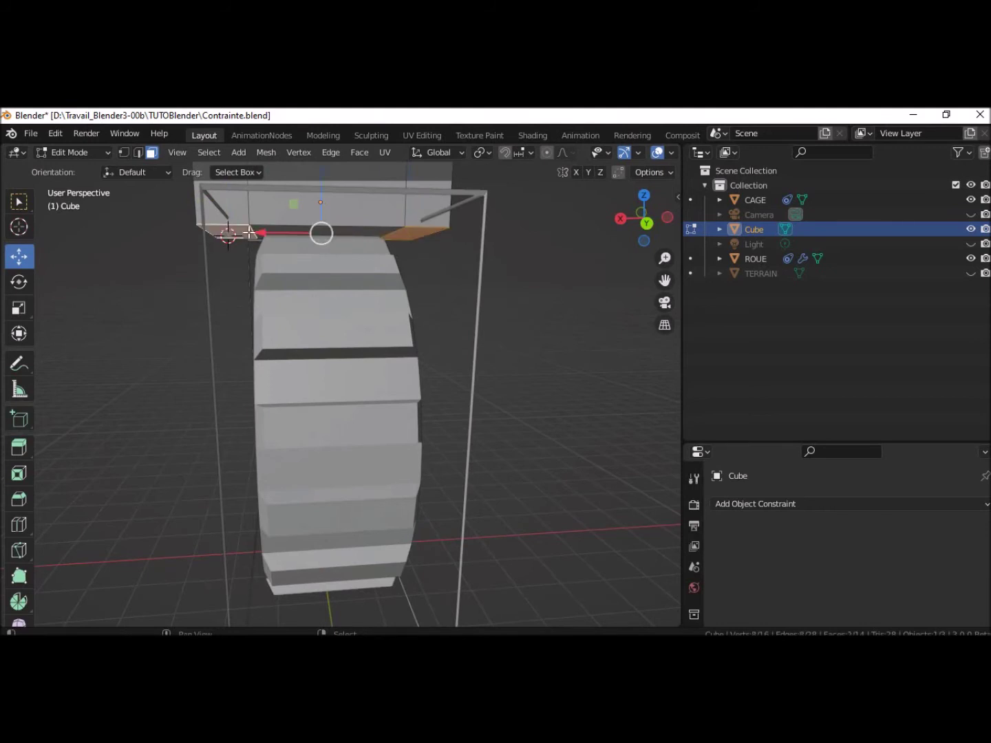
- From the Back view, extrude the two side faces 2.517 m downward into legs beside the wheel
left_click(648, 223)
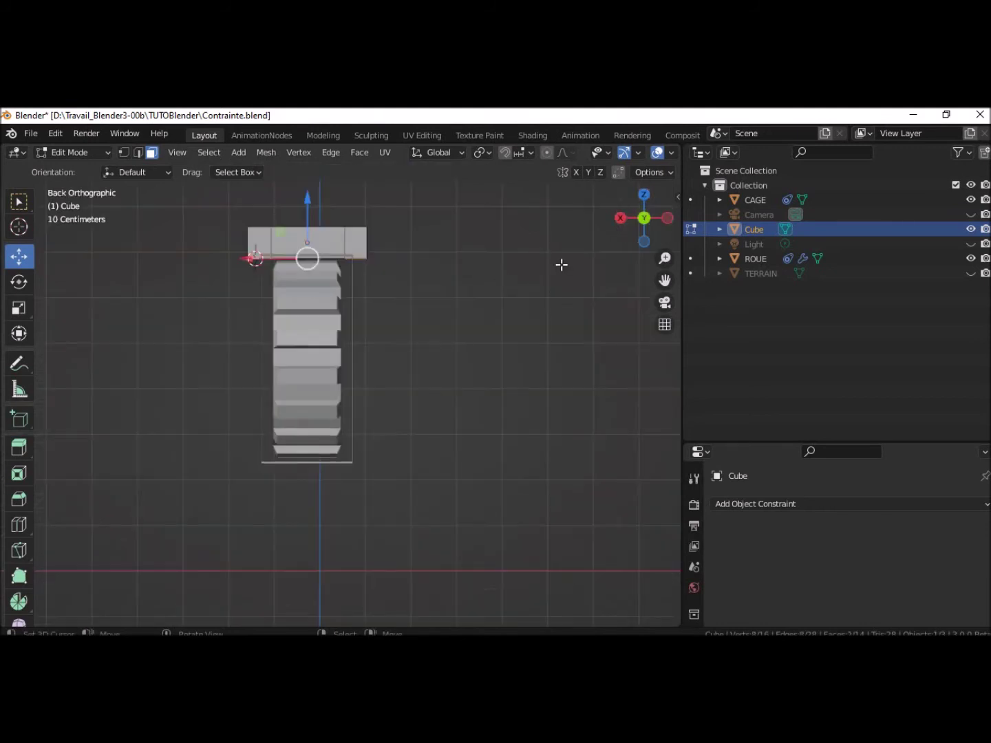
key("e")
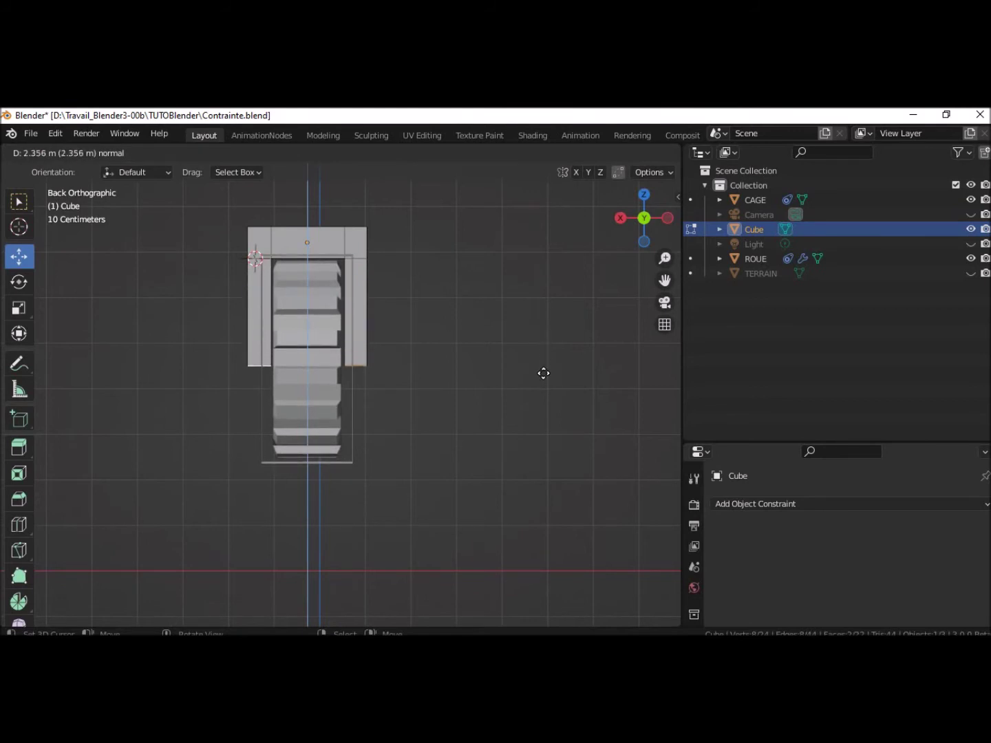
left_click(544, 379)
mouse_move(543, 414)
middle_mouse_down()
mouse_move(621, 429)
mouse_move(666, 454)
mouse_move(678, 446)
mouse_move(636, 420)
mouse_move(517, 440)
middle_mouse_up()
scroll(623, 427, "down", 3)
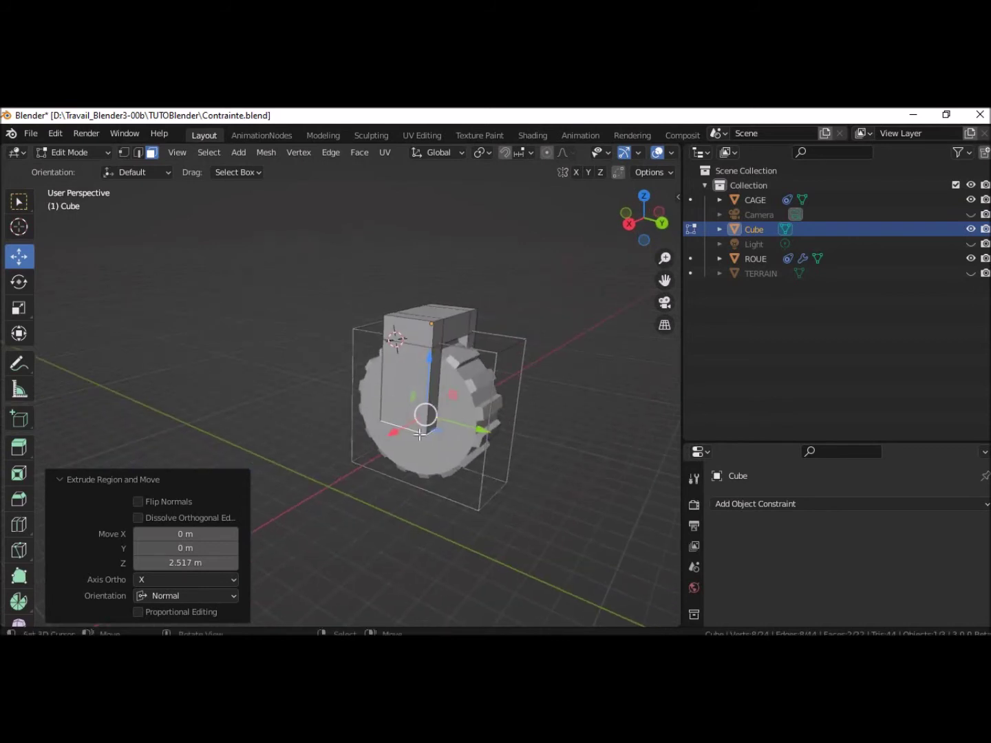
double_click(758, 229)
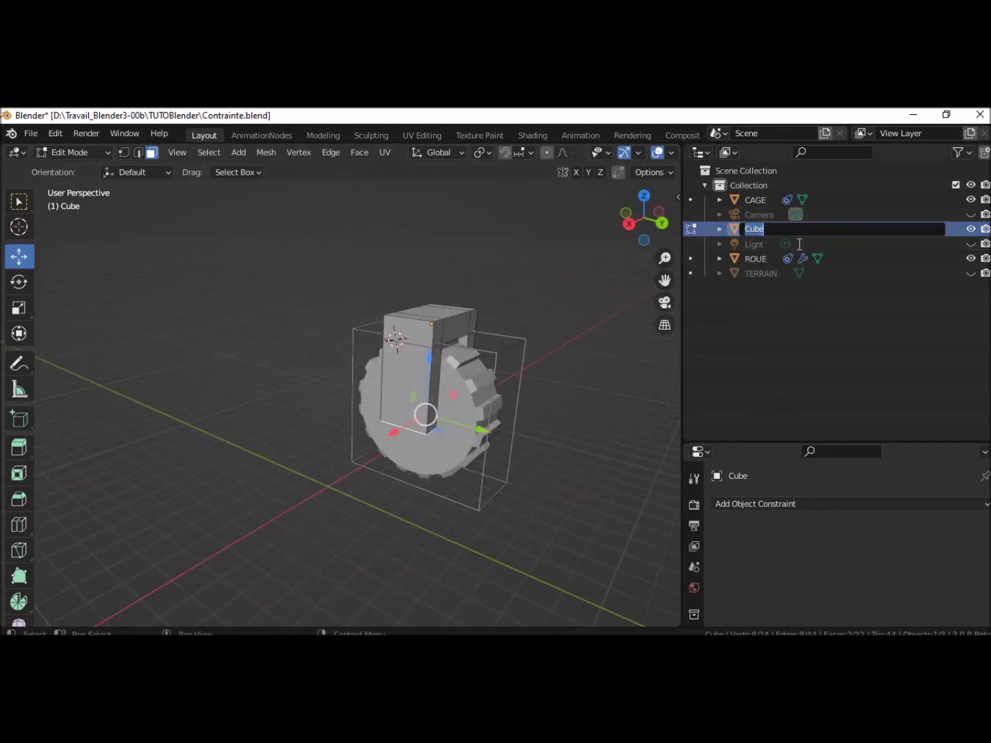
- Rename the Cube to FOURCHE and compare the fork against the robot-leg reference image
type("FOU")
type("RCHE")
key("Return")
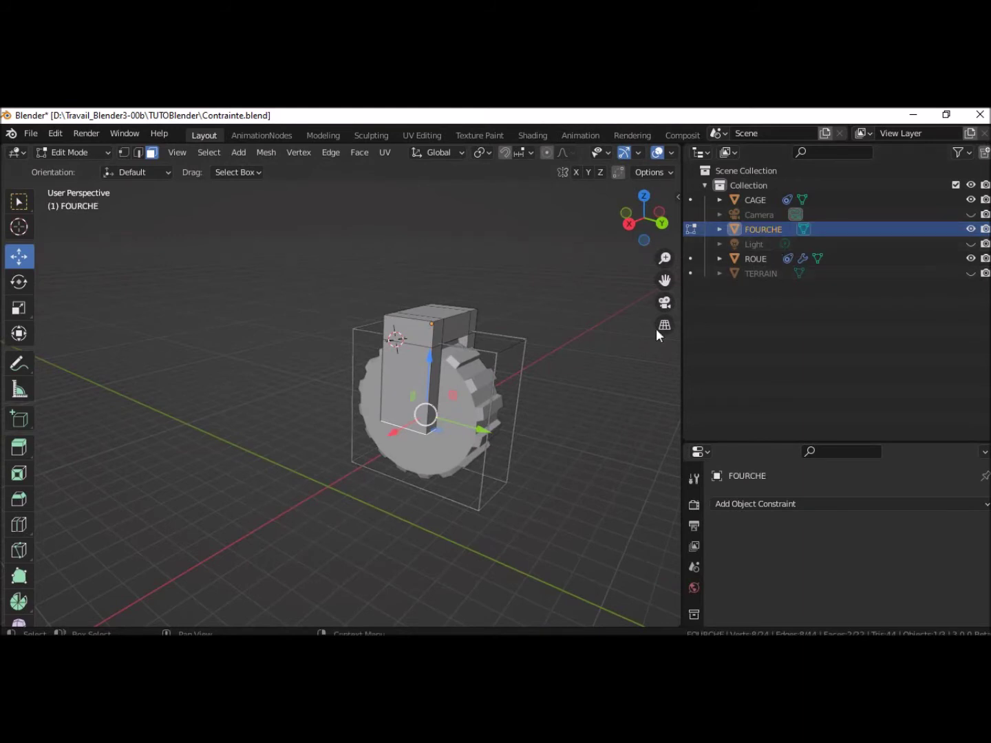
mouse_move(578, 423)
middle_mouse_down()
mouse_move(455, 405)
mouse_move(400, 411)
middle_mouse_up()
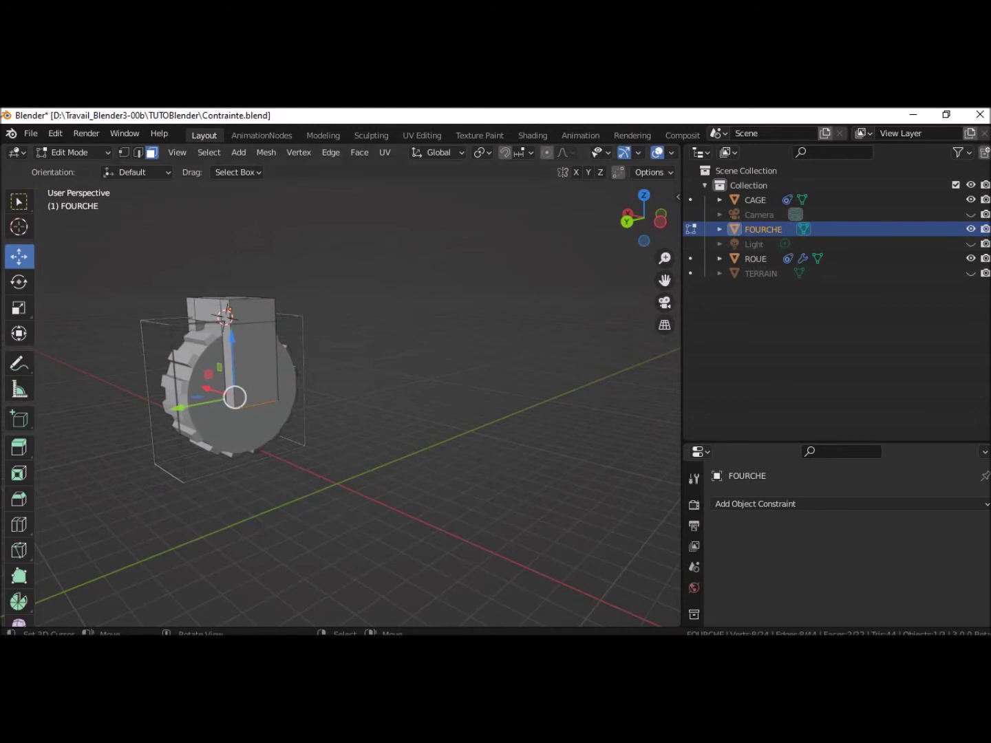
key("alt+Tab")
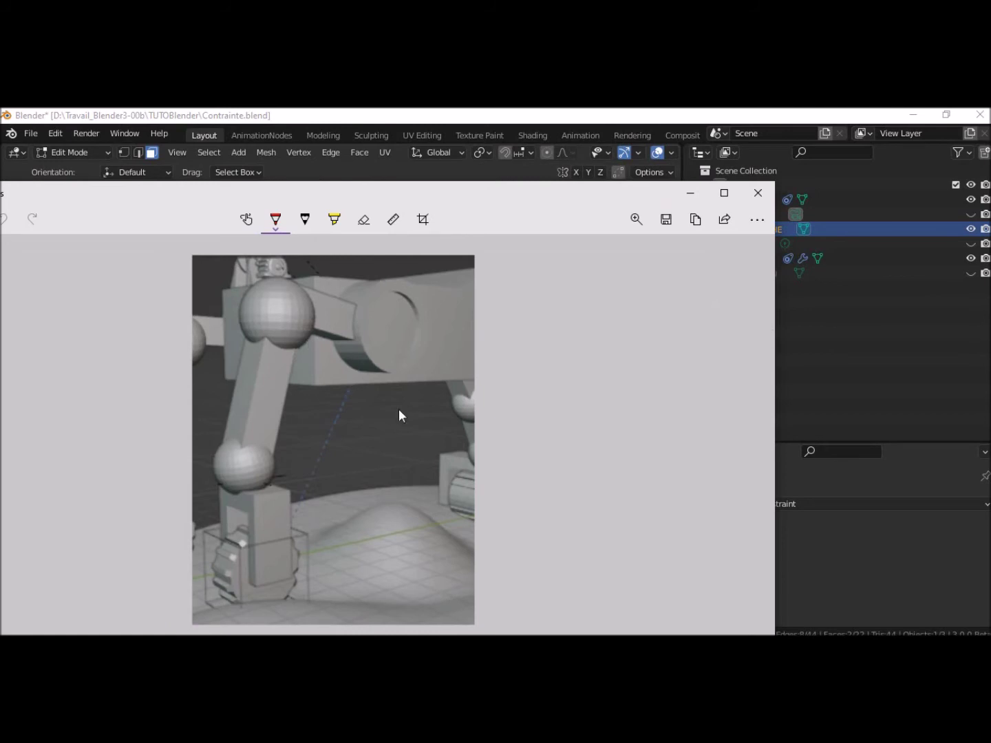
key("alt+F4")
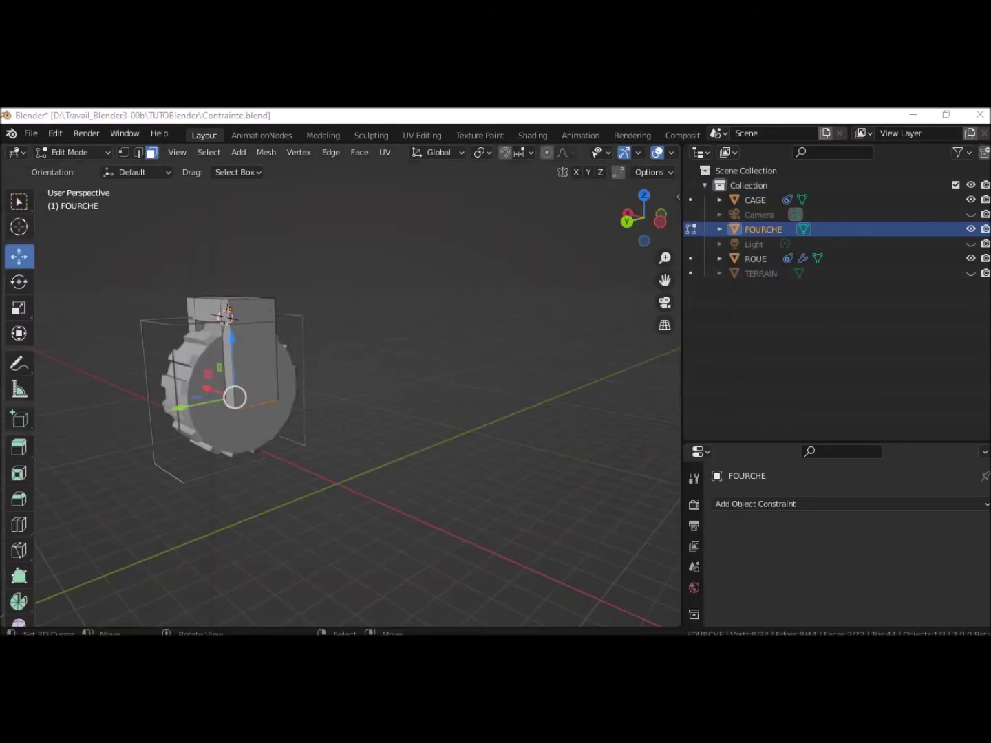
mouse_move(414, 482)
middle_mouse_down()
mouse_move(365, 479)
mouse_move(405, 491)
middle_mouse_up()
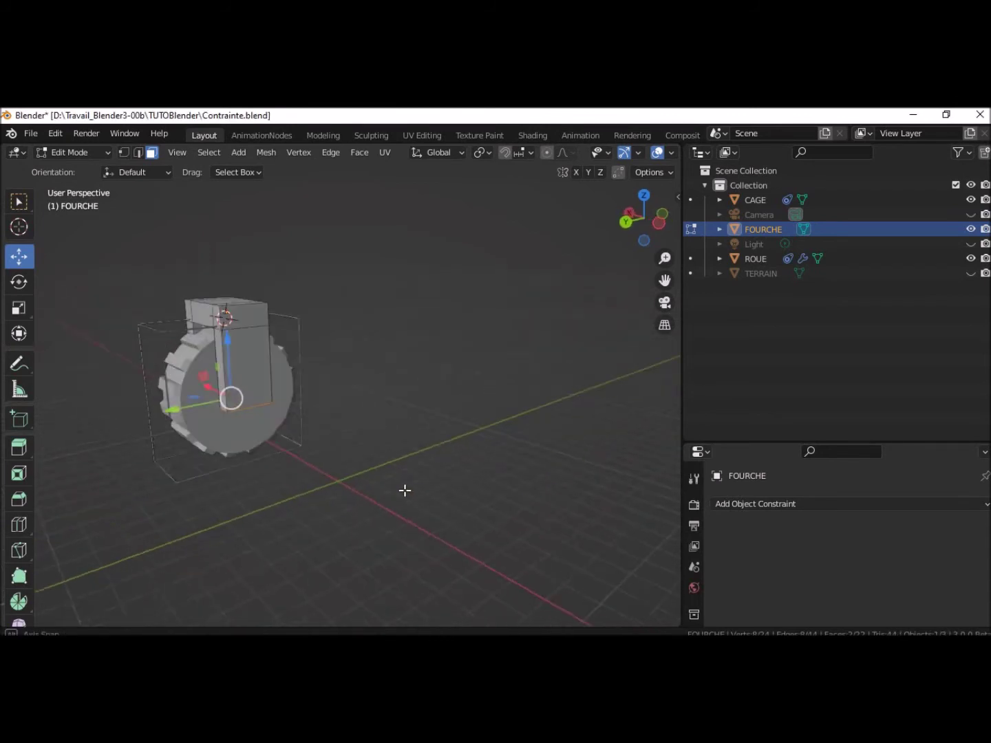
left_click(76, 151)
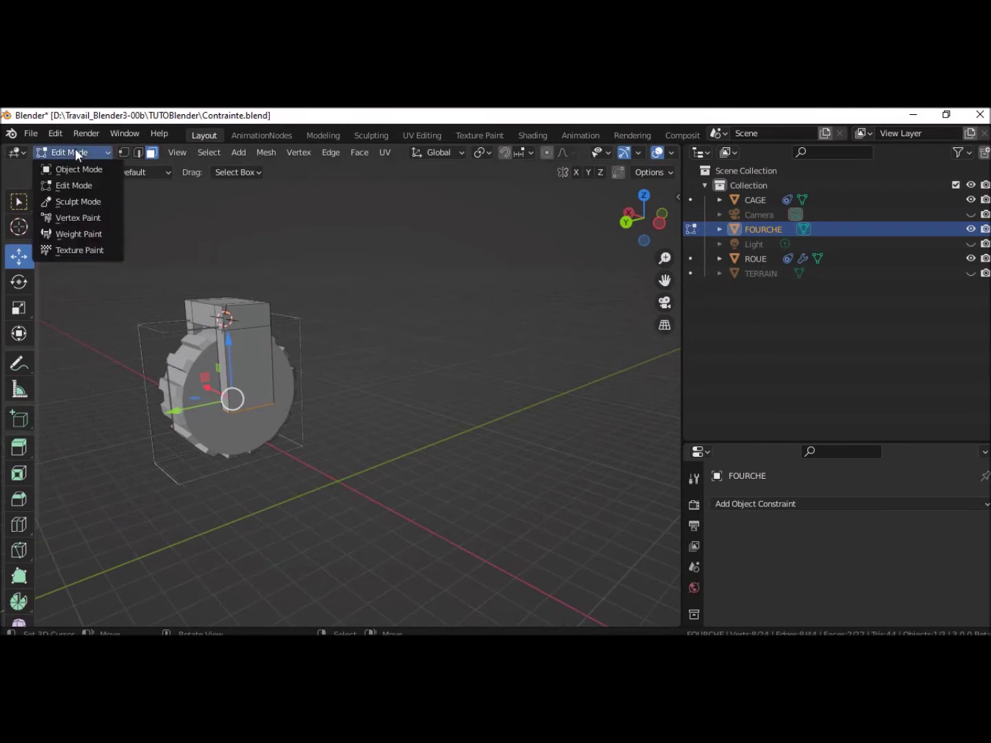
- Snap the 3D cursor to FOURCHE's selected top face, then return to Object Mode
left_click(75, 169)
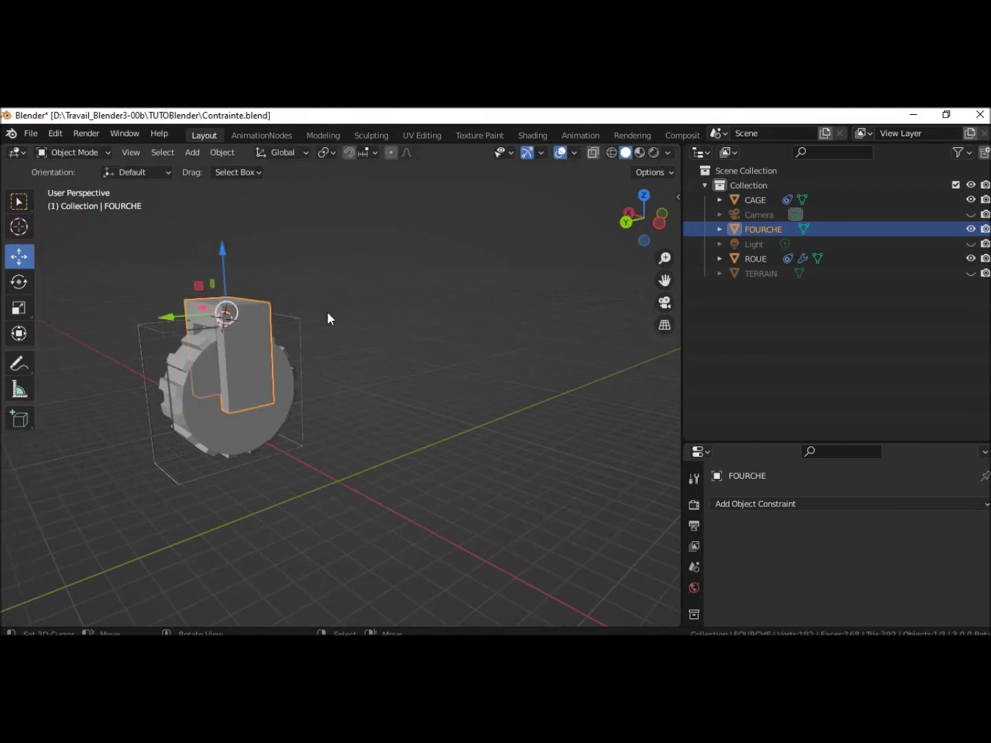
middle_click_drag(357, 335, 328, 349)
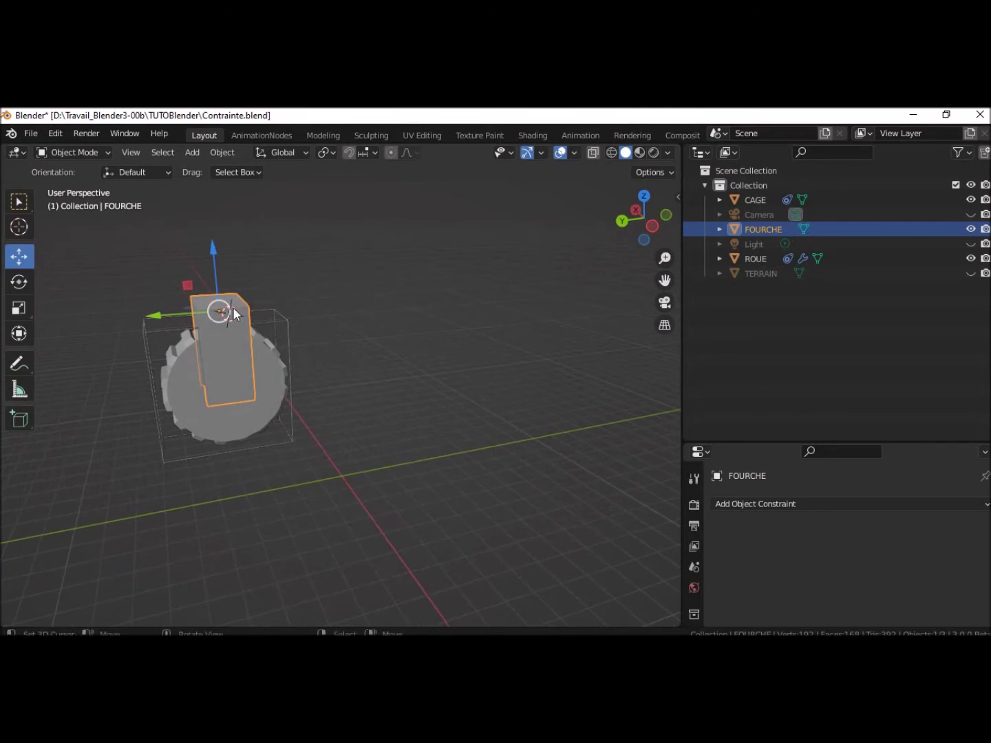
left_click(60, 152)
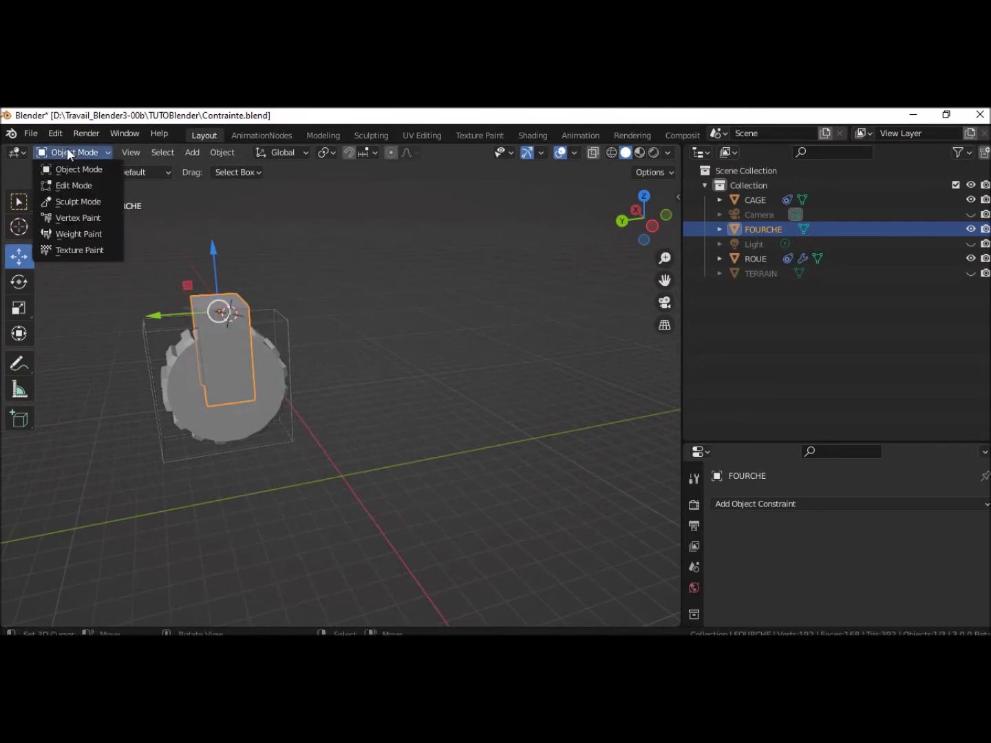
left_click(67, 184)
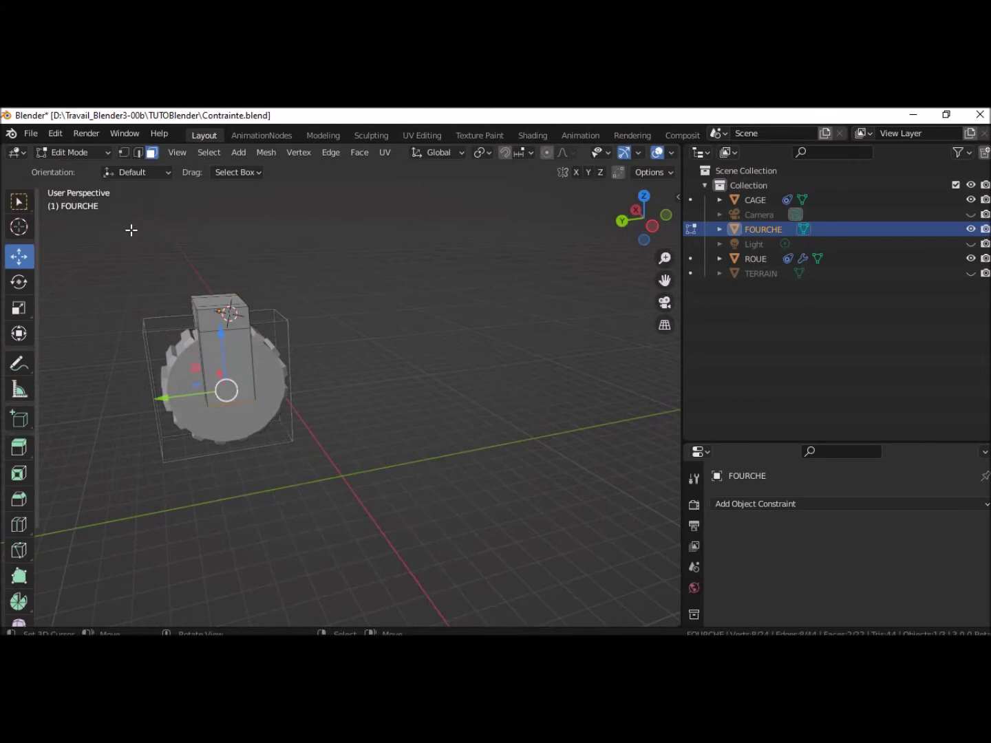
left_click(220, 303)
middle_click_drag(407, 338, 446, 398)
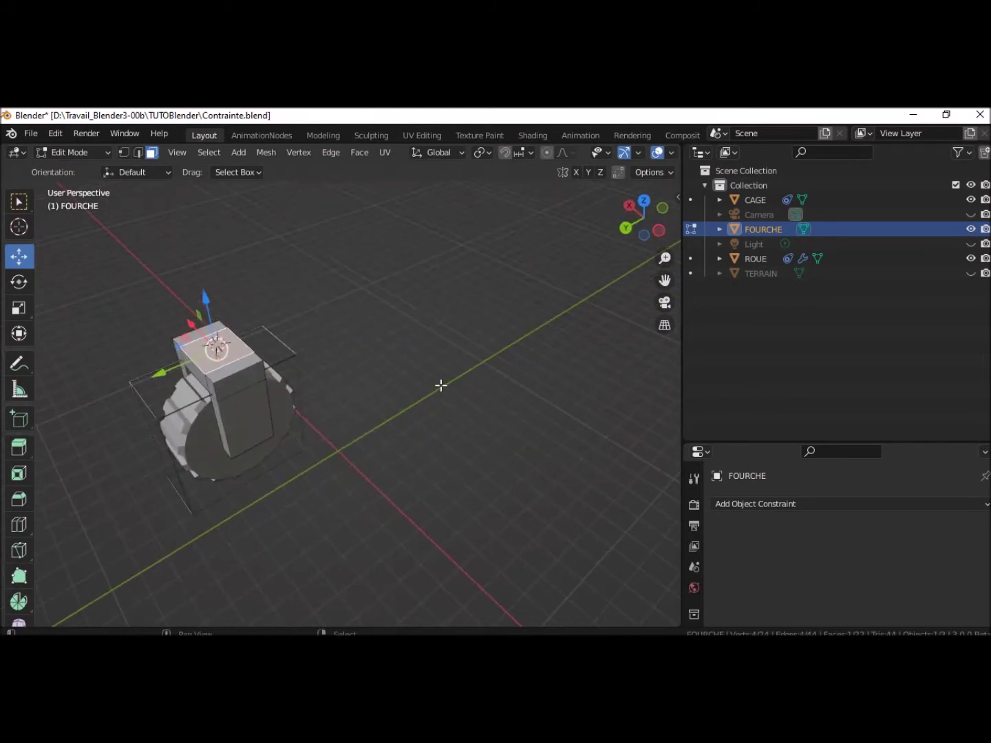
key("shift+s")
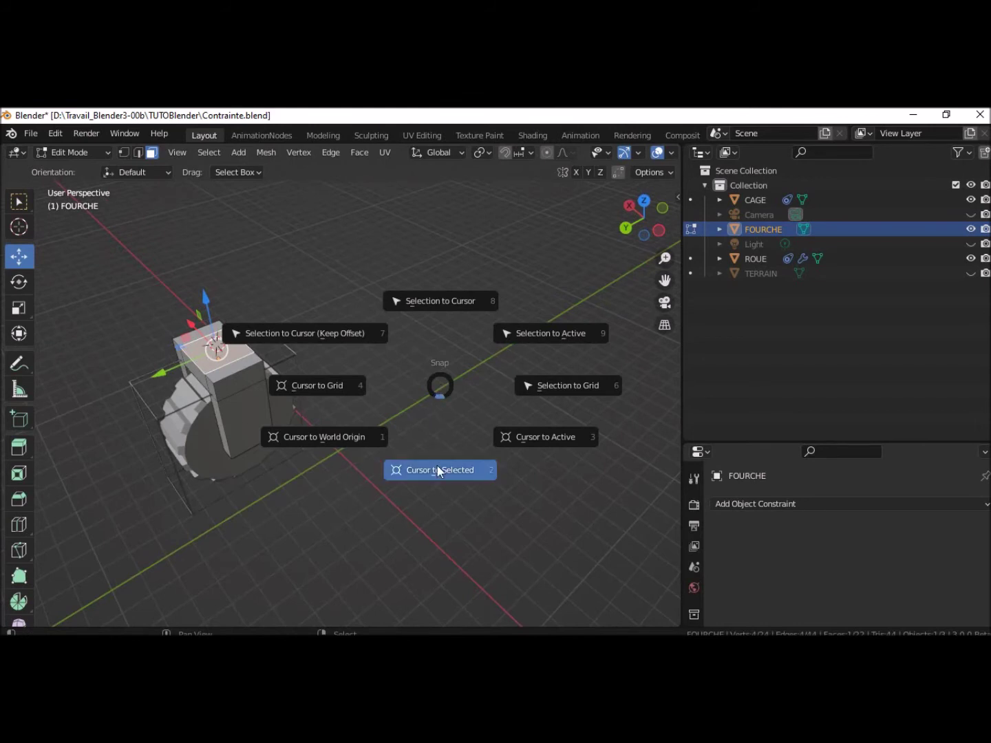
left_click(437, 464)
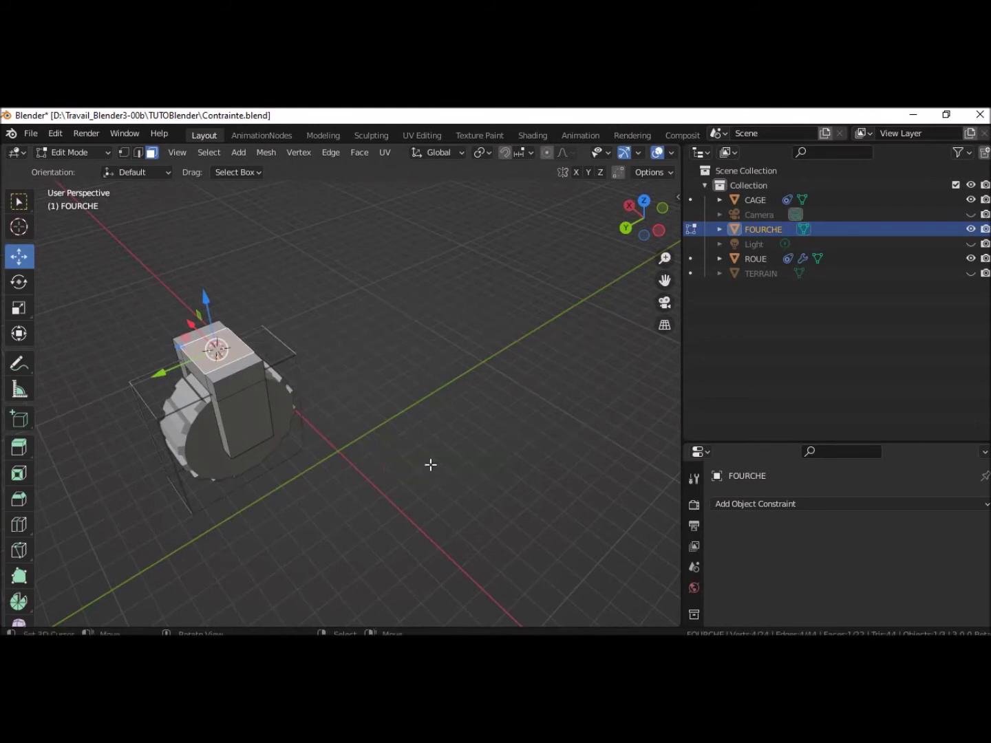
left_click(65, 151)
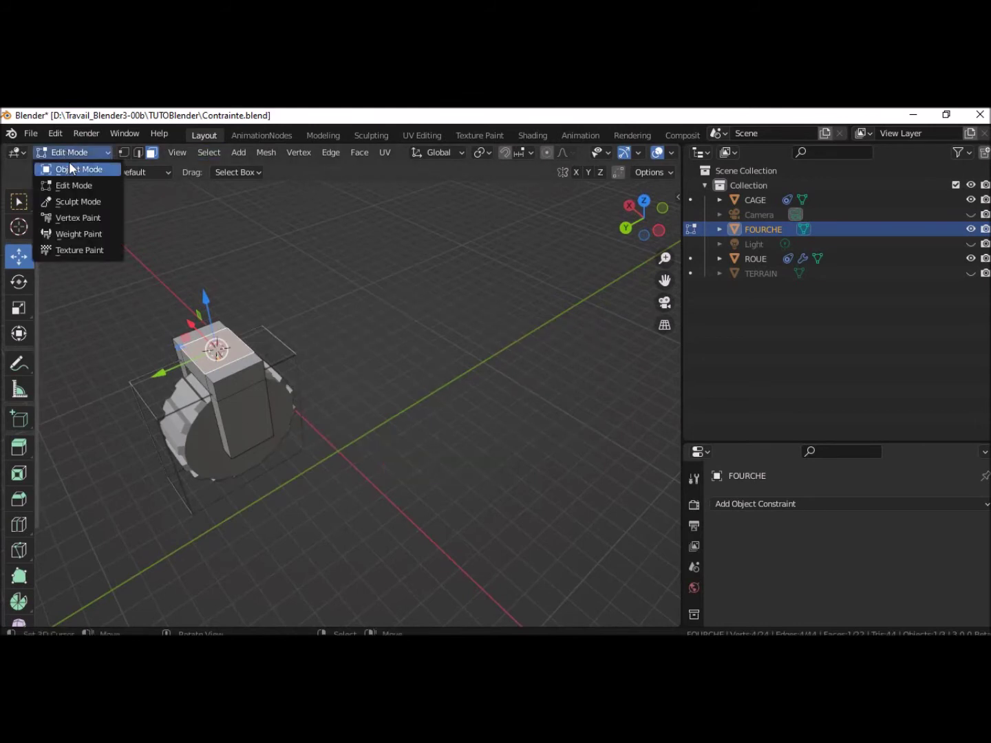
left_click(70, 169)
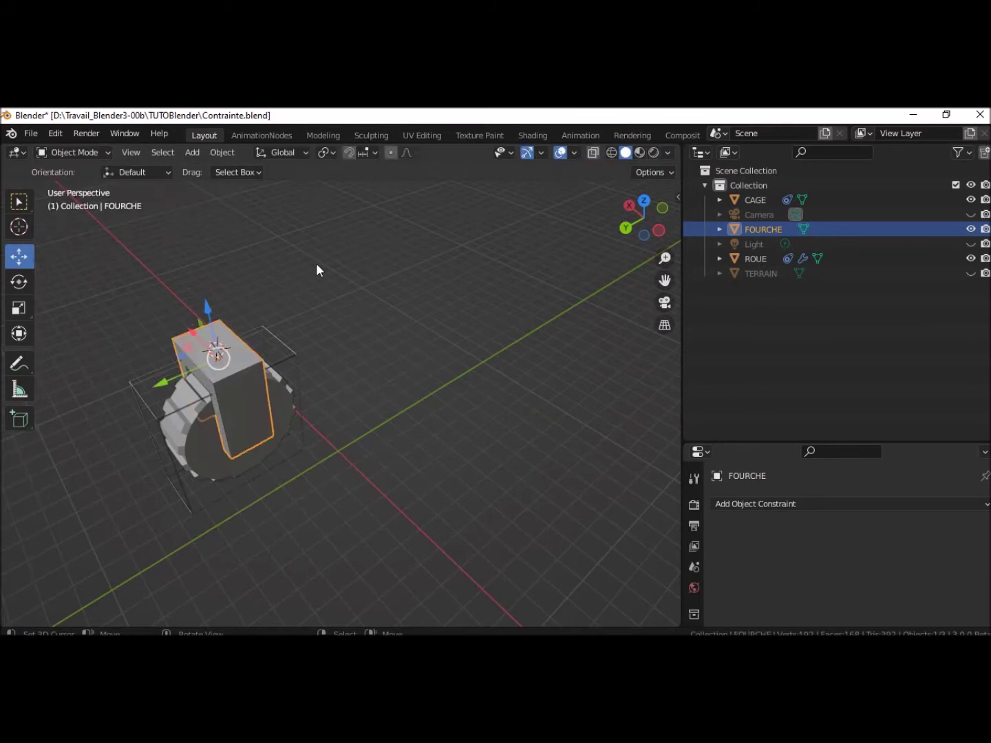
key("shift+a")
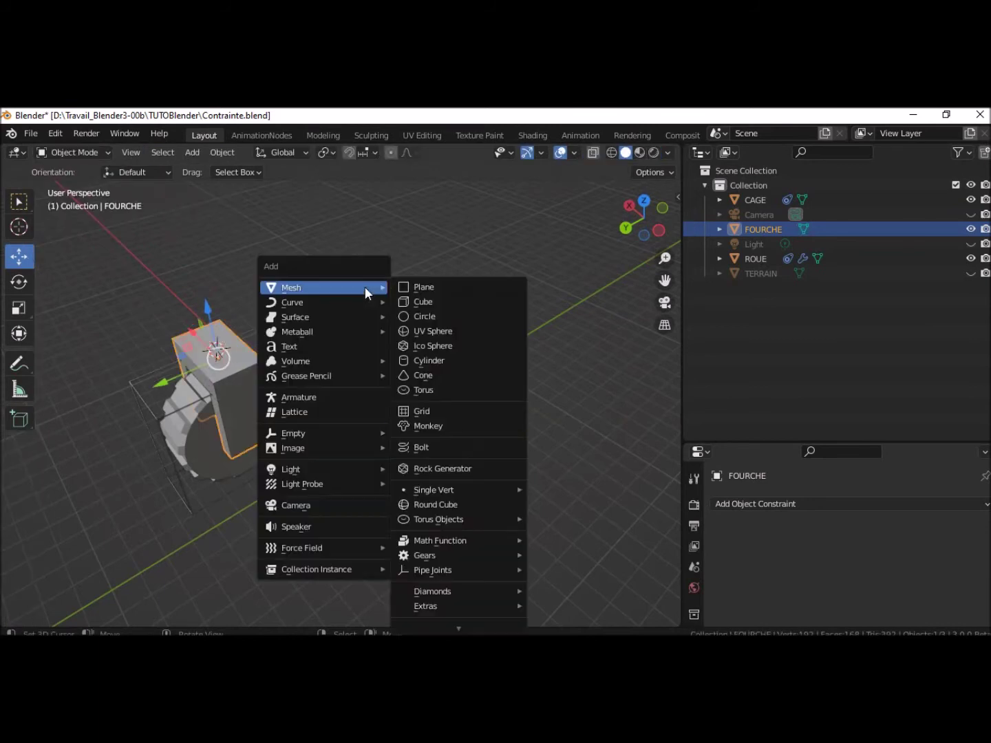
- Add a new cube, raise it above the fork and stretch it to 3.032 along X
left_click(411, 302)
middle_click_drag(418, 379, 377, 346)
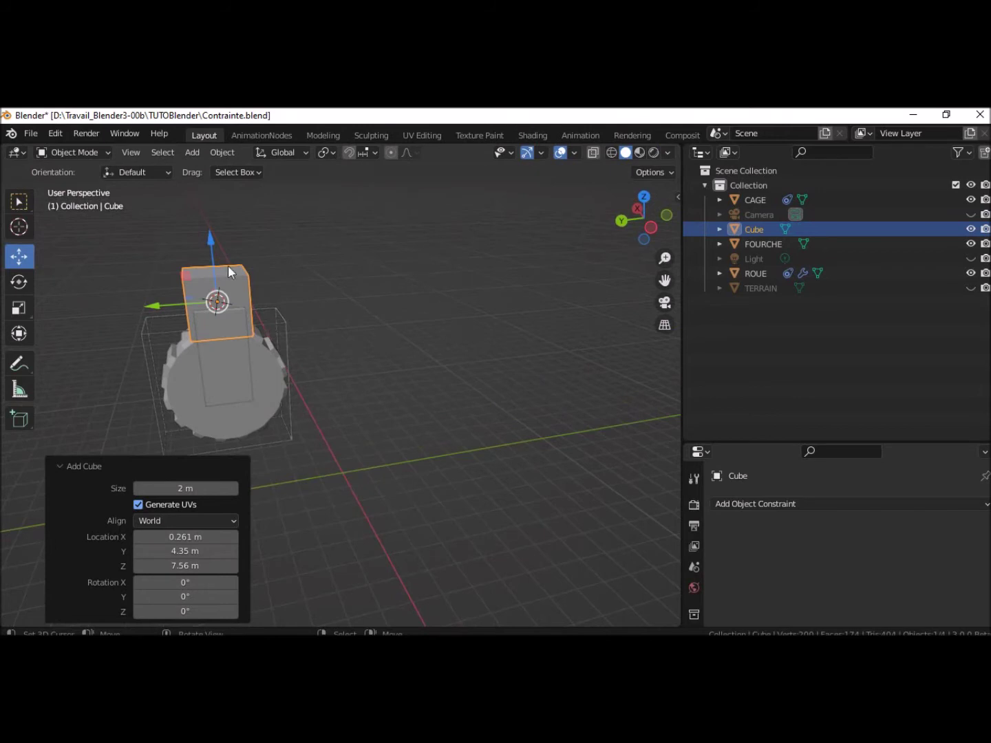
left_click_drag(212, 246, 206, 204)
middle_click_drag(377, 315, 518, 307)
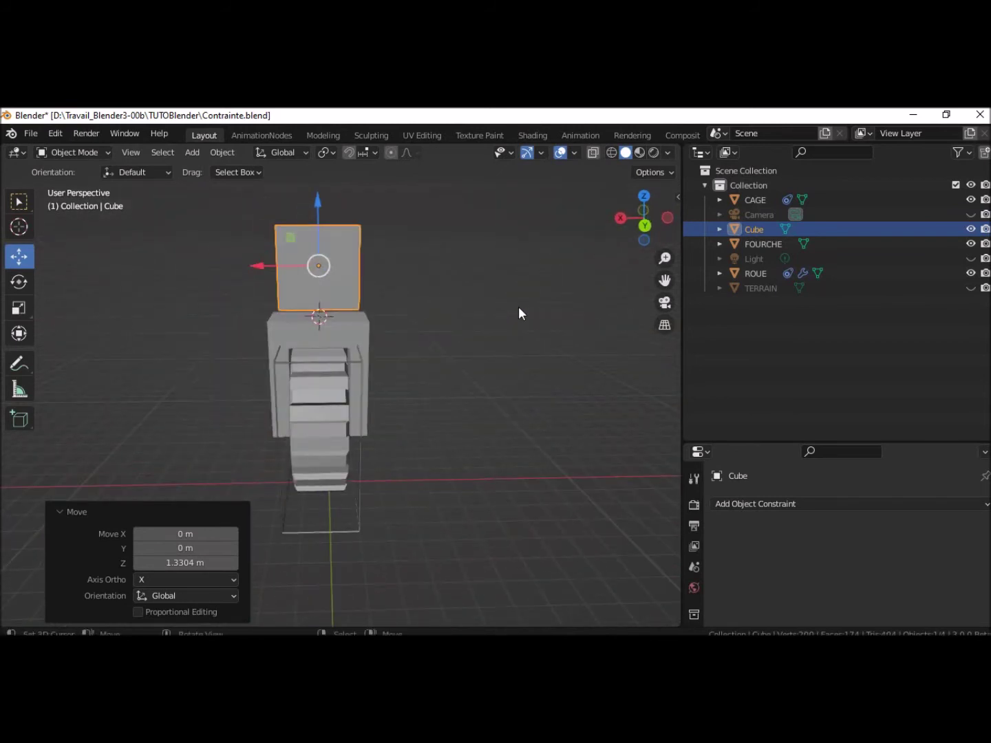
key("s")
key("x")
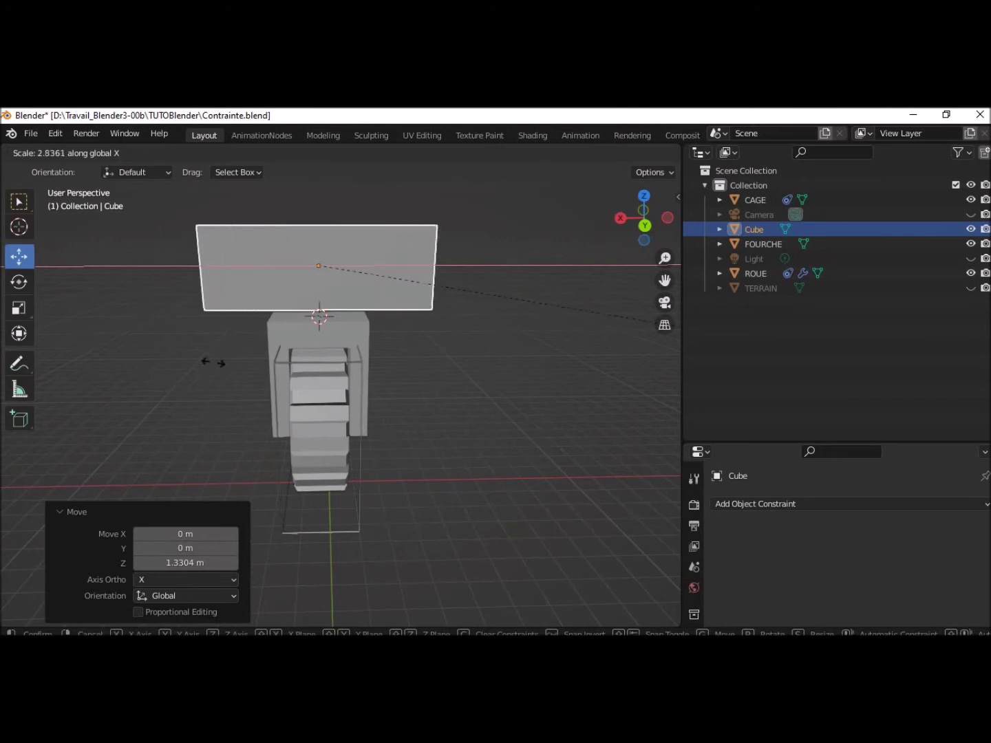
left_click(248, 374)
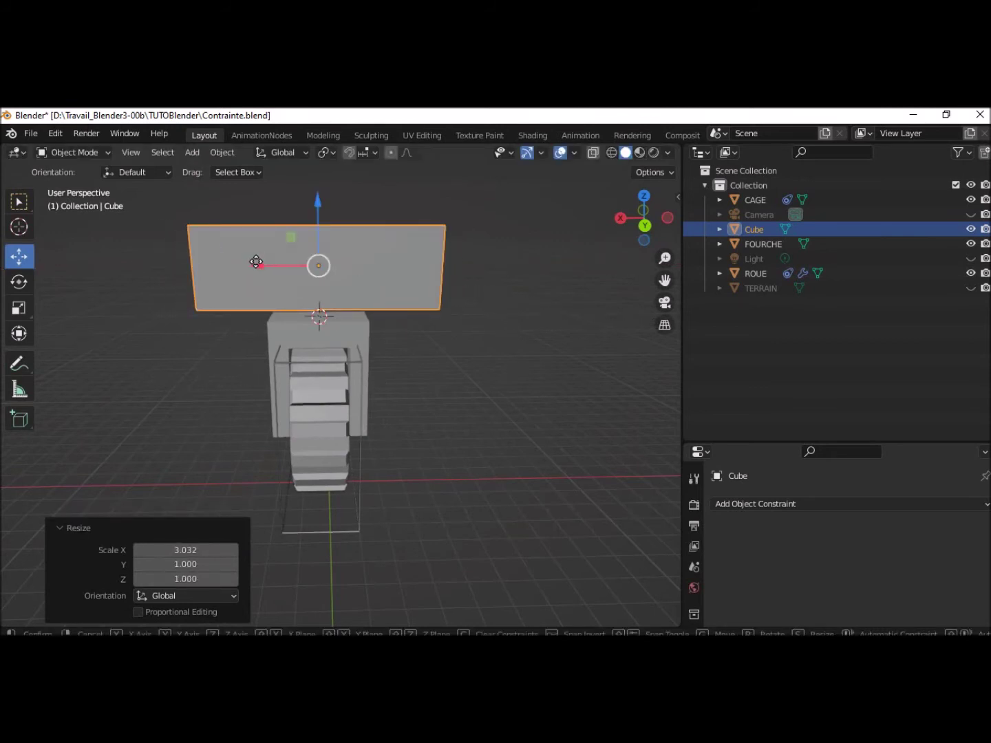
- Slide the new cube sideways about 2.1309 m along X
left_click_drag(260, 266, 175, 281)
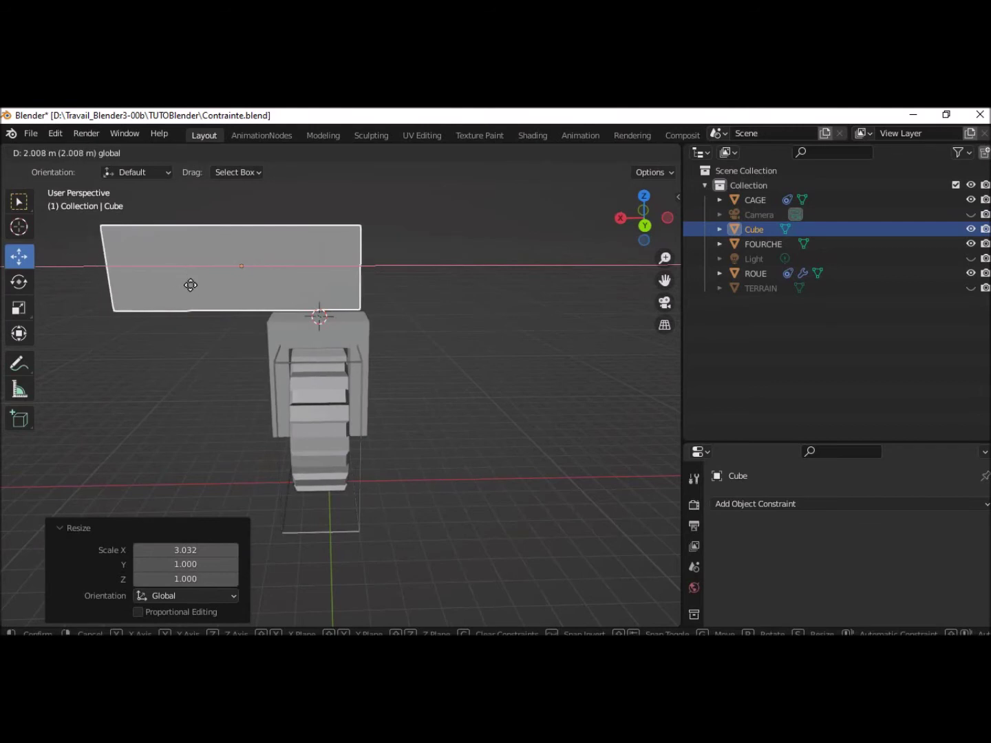
left_click_drag(176, 280, 195, 286)
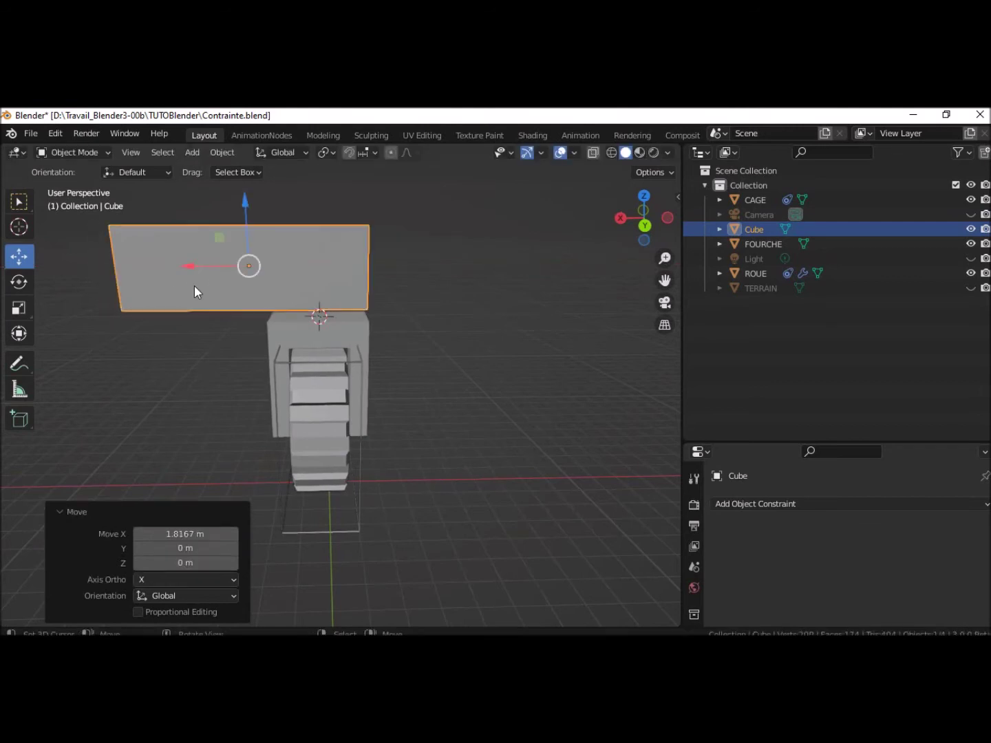
middle_click_drag(430, 388, 297, 389)
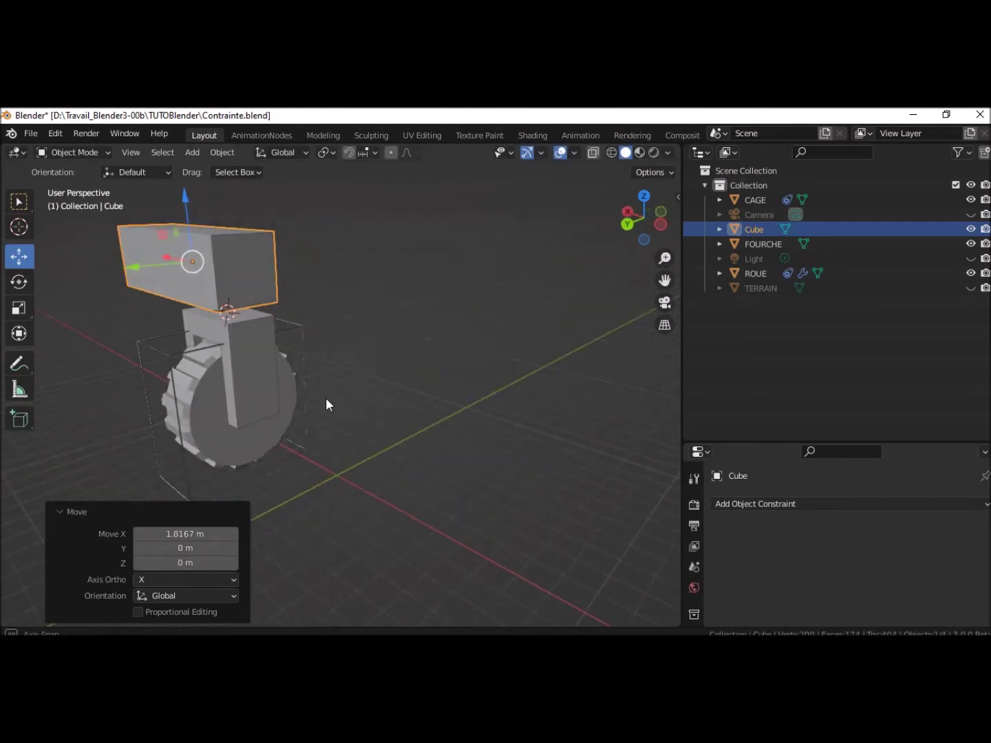
mouse_move(365, 325)
middle_mouse_down()
mouse_move(465, 306)
mouse_move(265, 288)
middle_mouse_up()
mouse_move(202, 262)
left_mouse_down()
mouse_move(102, 271)
mouse_move(141, 288)
left_mouse_up()
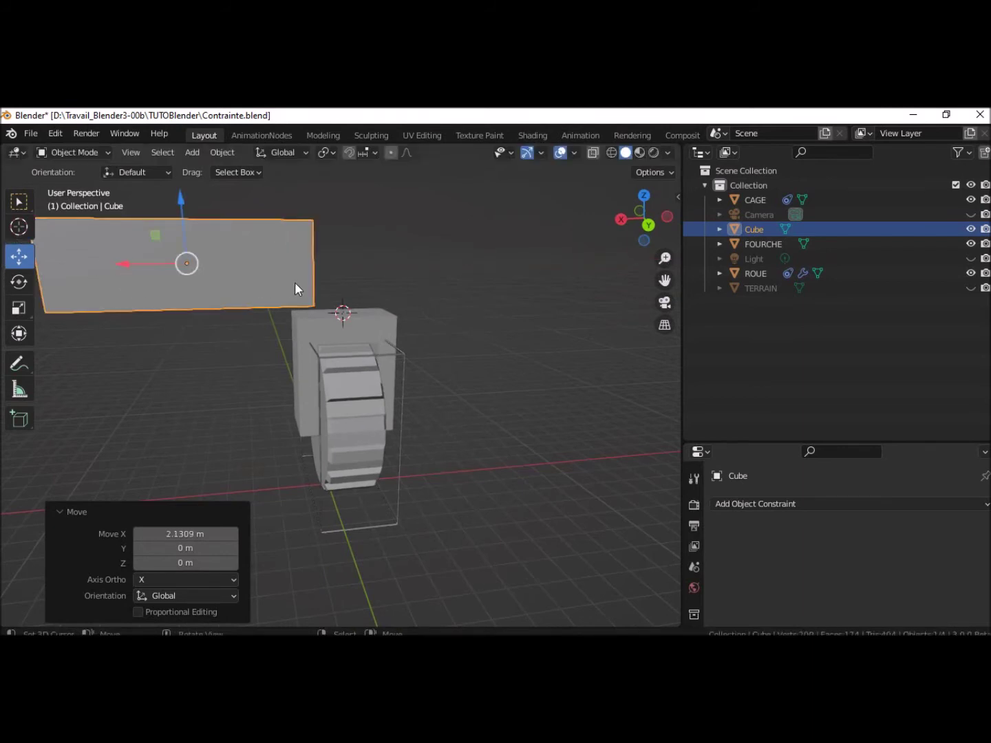
mouse_move(391, 300)
middle_mouse_down()
mouse_move(257, 318)
mouse_move(303, 291)
middle_mouse_up()
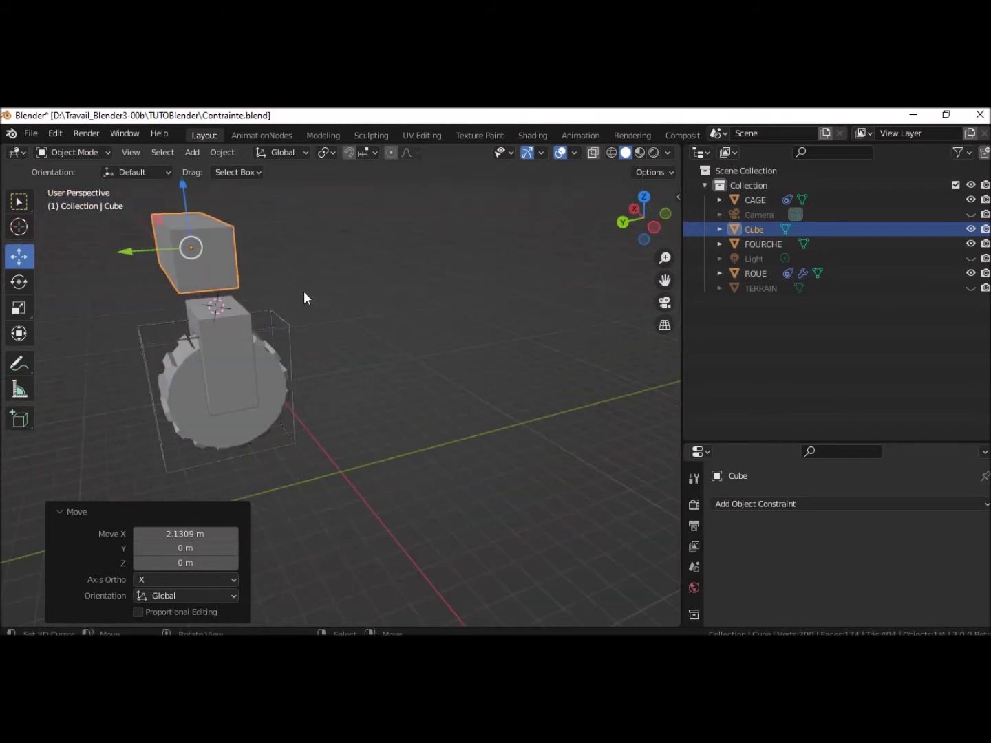
left_click(224, 258)
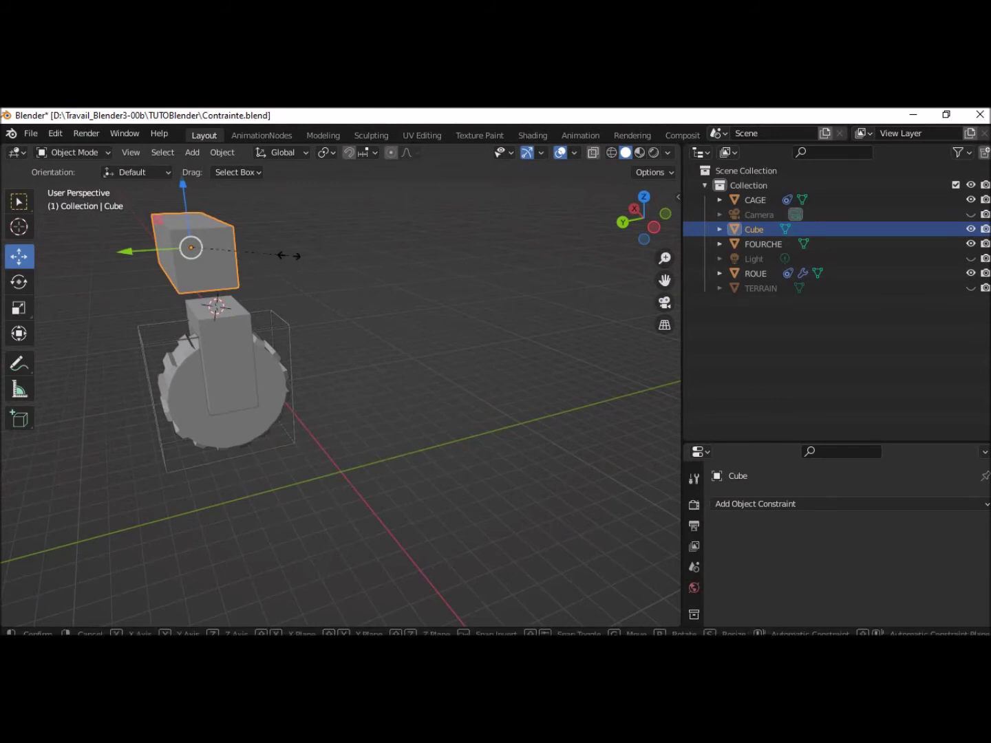
- Stretch the cube along Y and slide it over the wheel
key("s")
key("y")
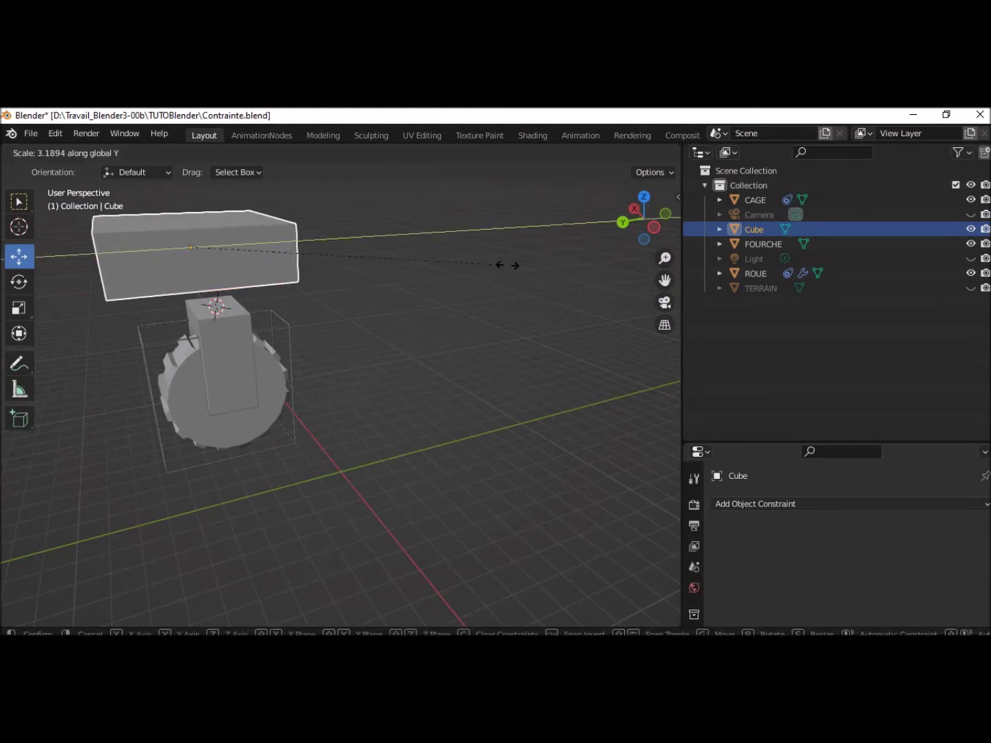
left_click(591, 274)
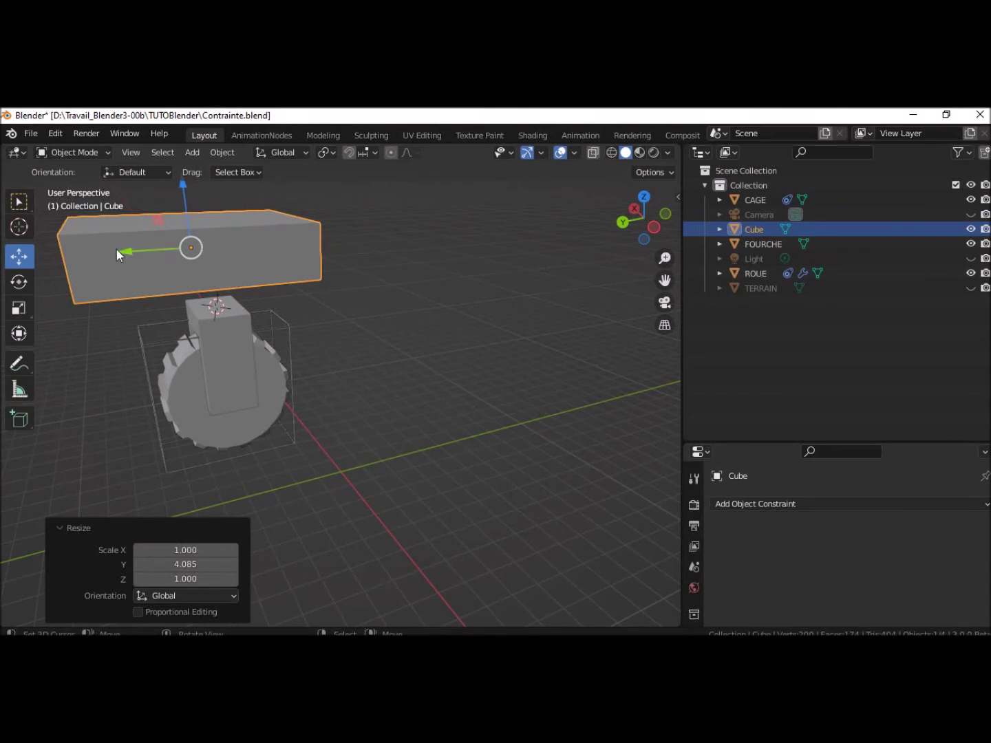
left_click_drag(116, 249, 201, 265)
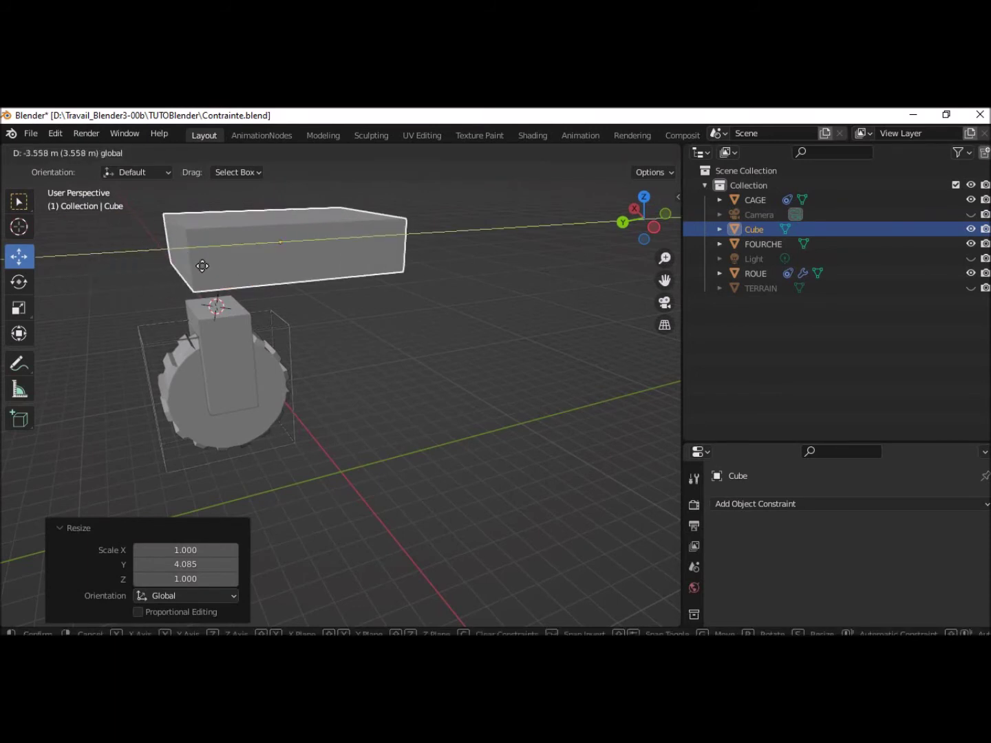
left_click_drag(201, 266, 181, 278)
left_click(358, 269)
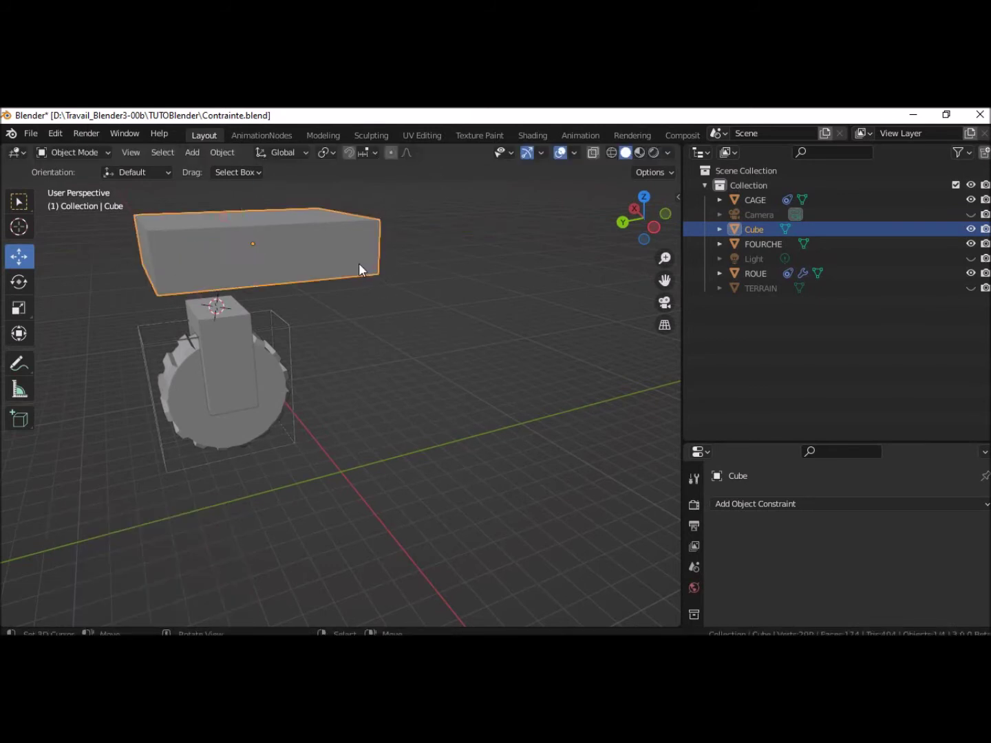
- Rescale the box to 1.201 along Y and shift it -1.2353 m along Y
key("s")
key("y")
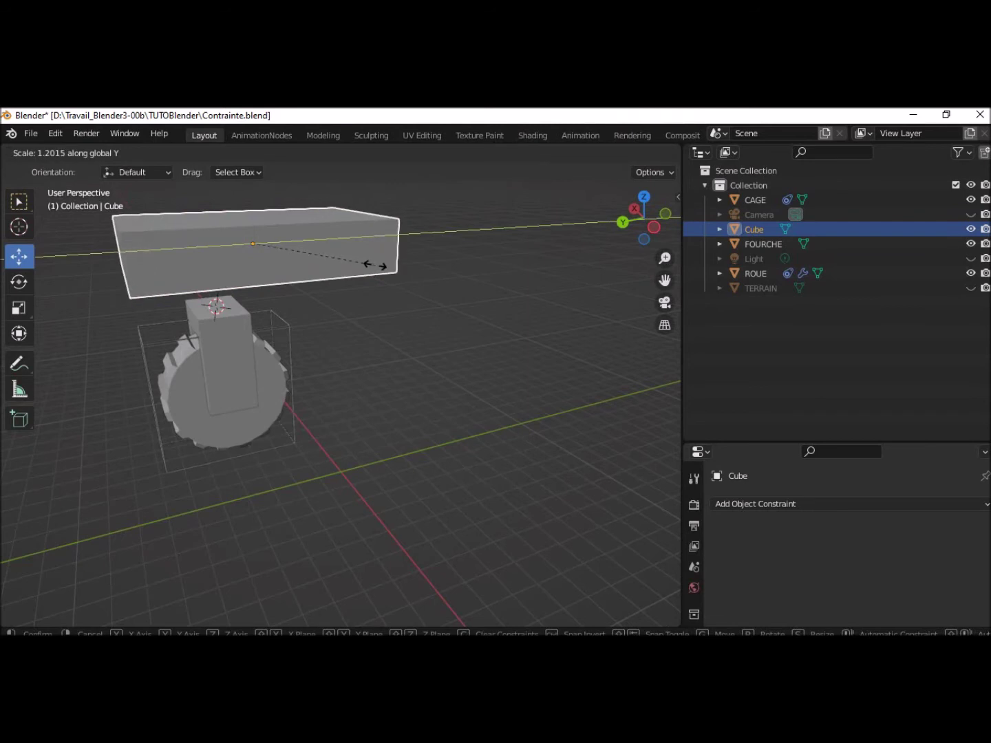
left_click(373, 265)
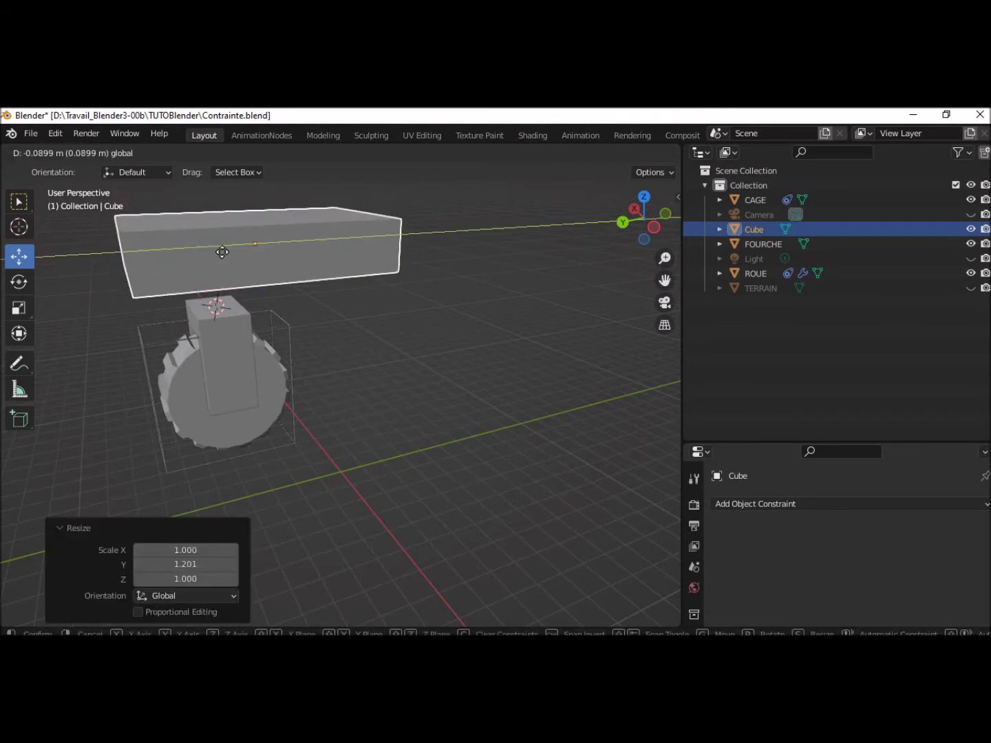
left_click_drag(205, 250, 258, 262)
mouse_move(425, 272)
middle_mouse_down()
mouse_move(489, 305)
mouse_move(580, 271)
mouse_move(607, 286)
mouse_move(471, 301)
mouse_move(419, 295)
middle_mouse_up()
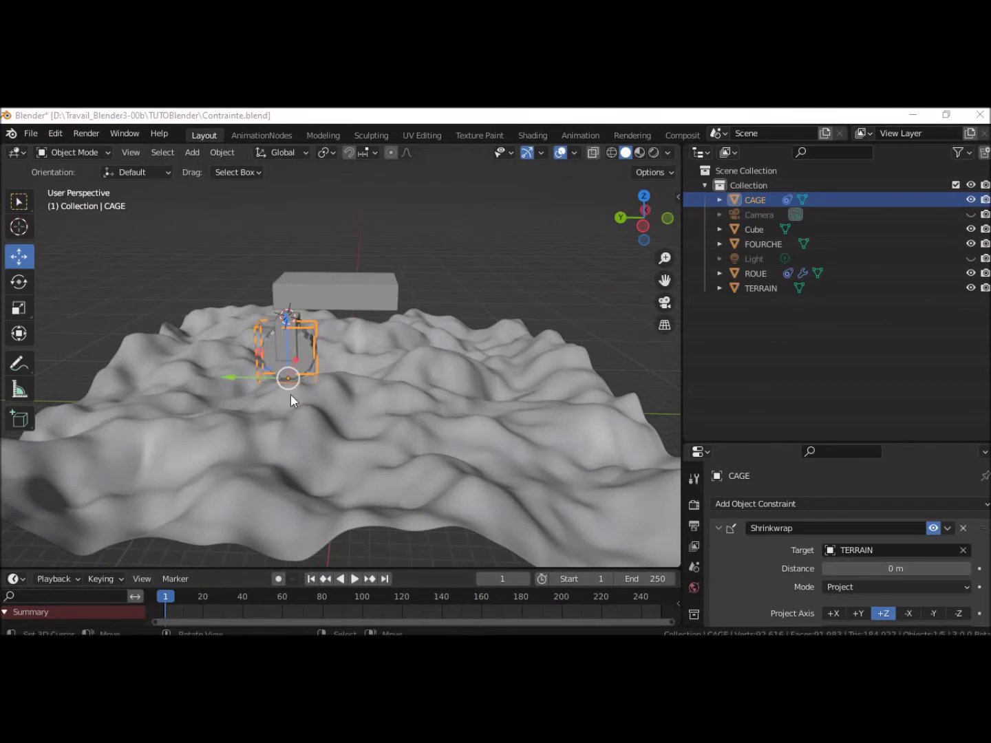
- Select the long box and rename it VEHICULE in the Outliner
left_click(336, 295)
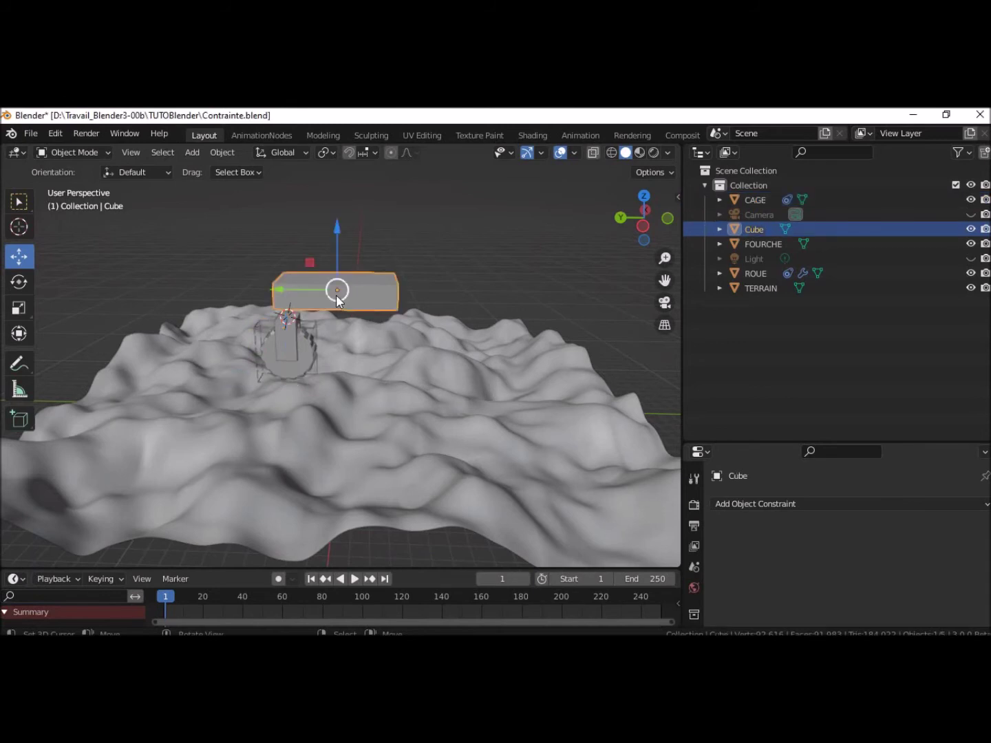
left_click(285, 340)
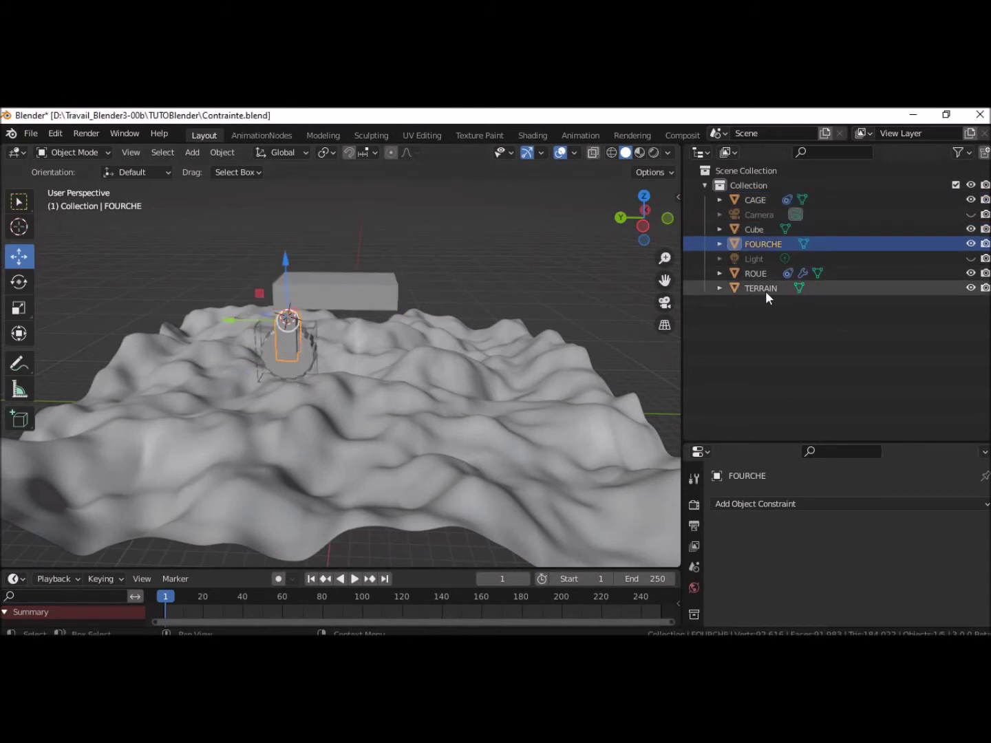
right_click(358, 298, "shift")
left_click(358, 299)
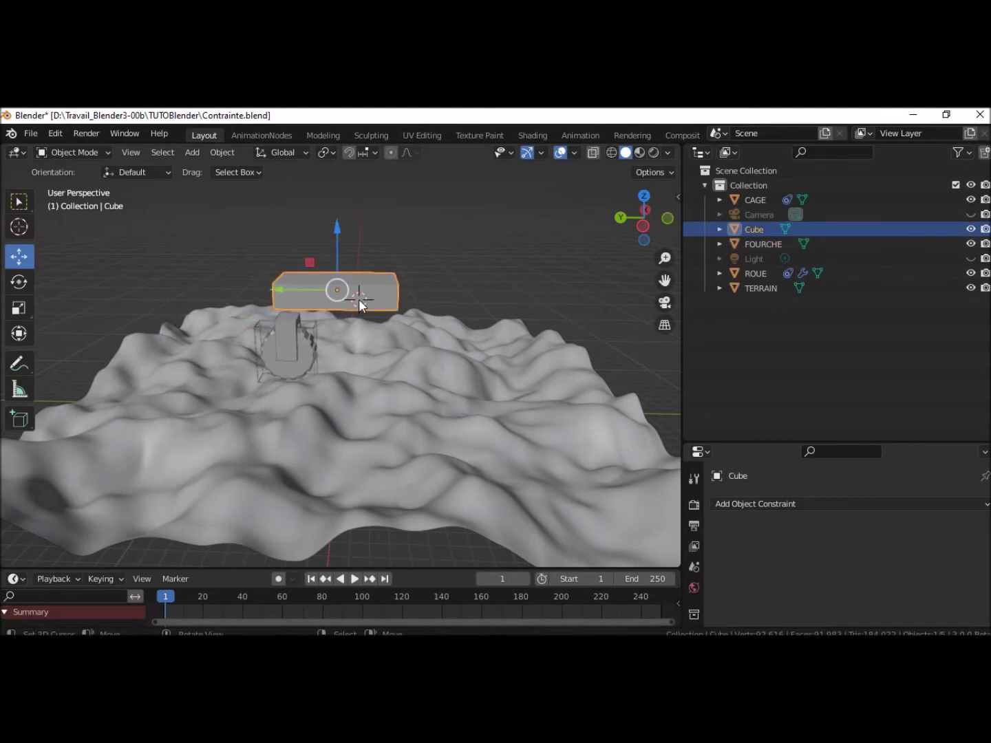
double_click(745, 228)
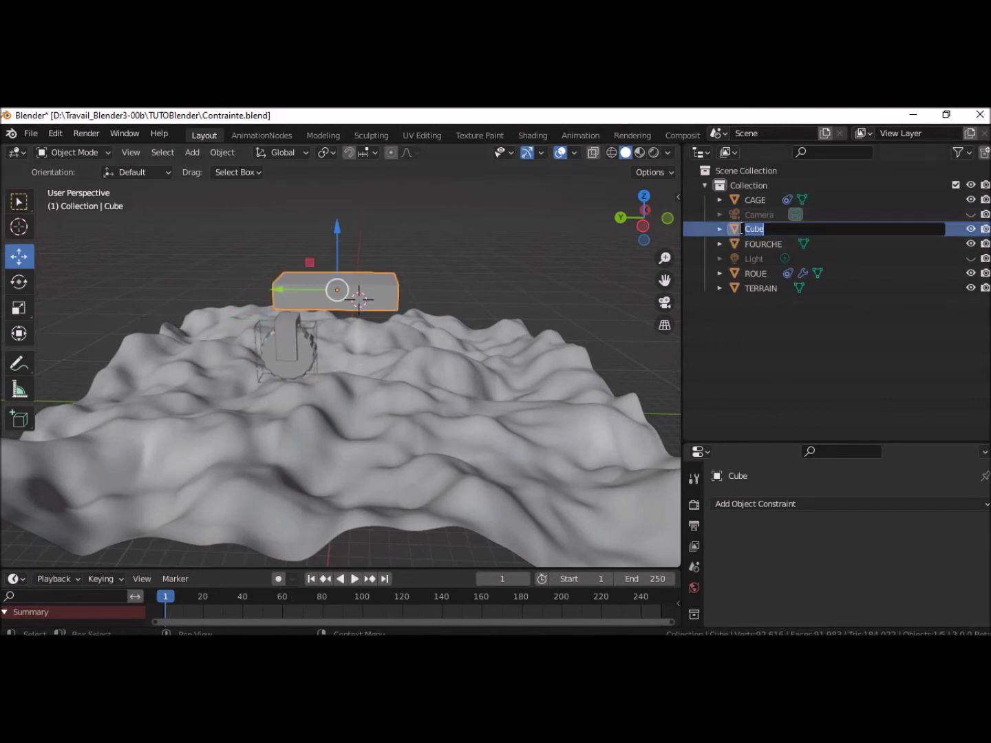
type("VEH")
type("ICULE")
key("Return")
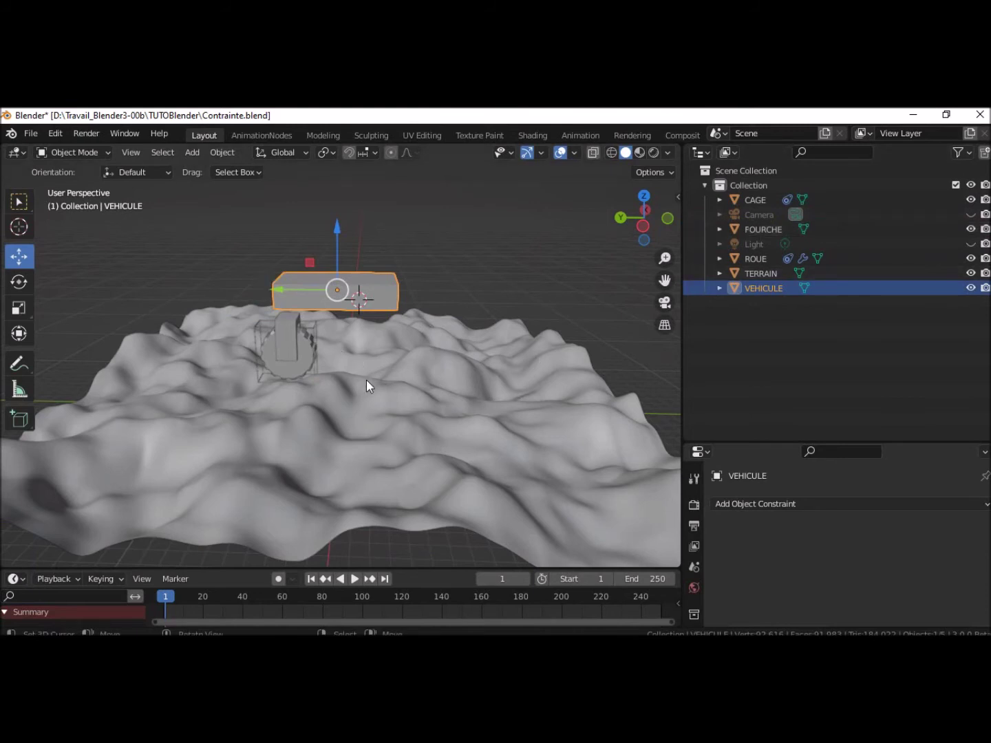
- Select CAGE and slide it to -5.557 m along Y across the terrain
left_click(312, 379)
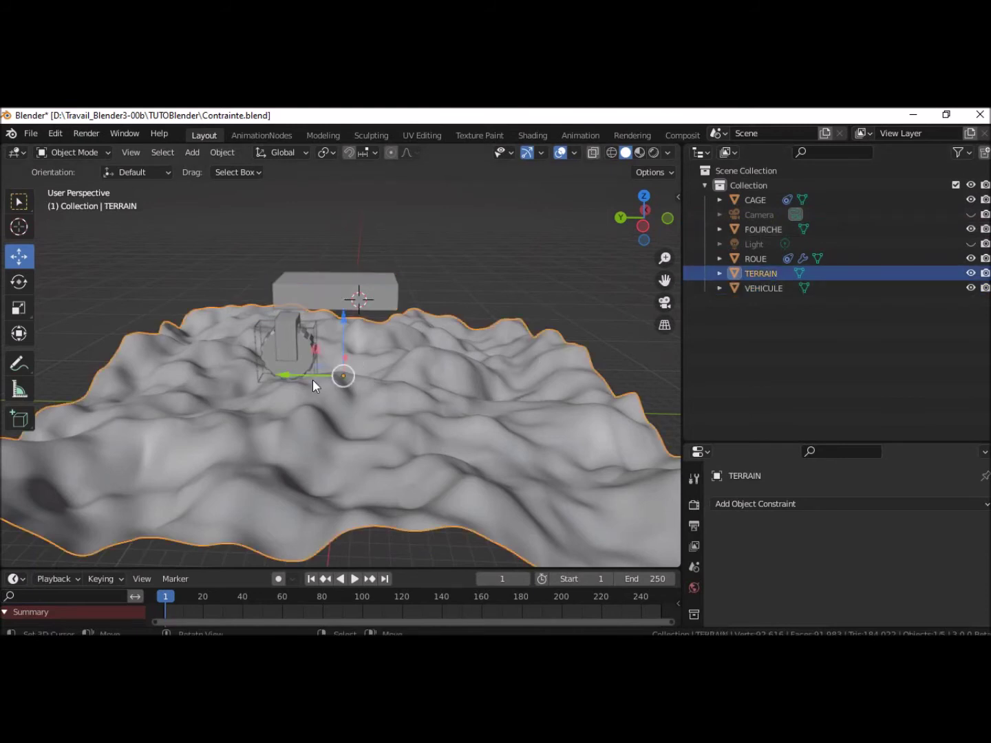
left_click(260, 376)
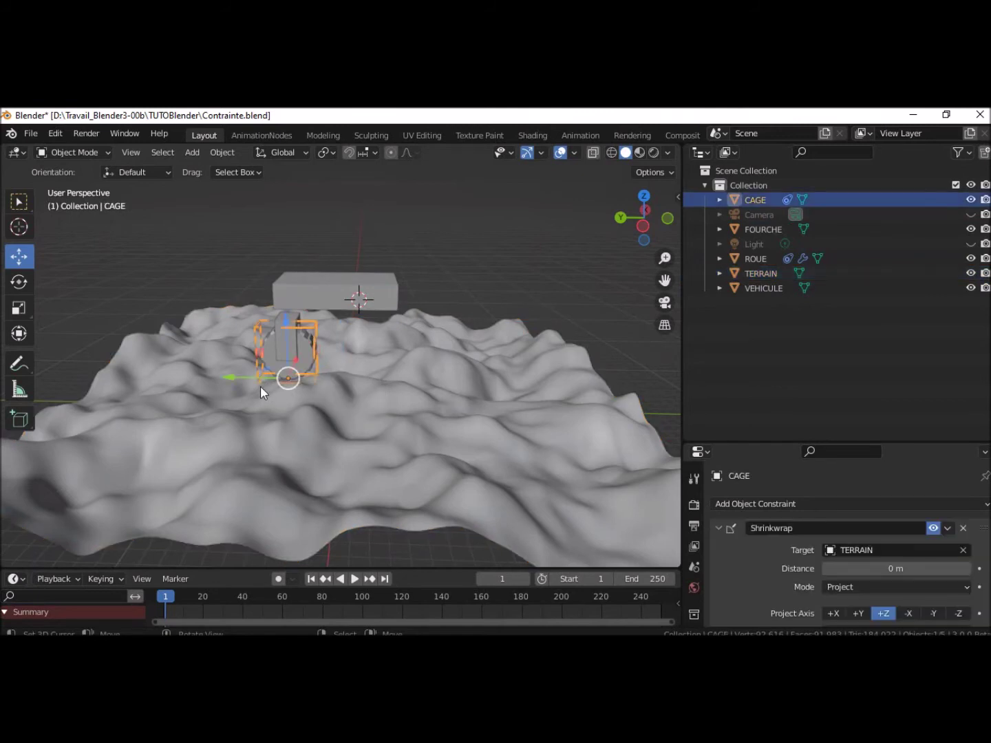
left_click_drag(226, 377, 293, 394)
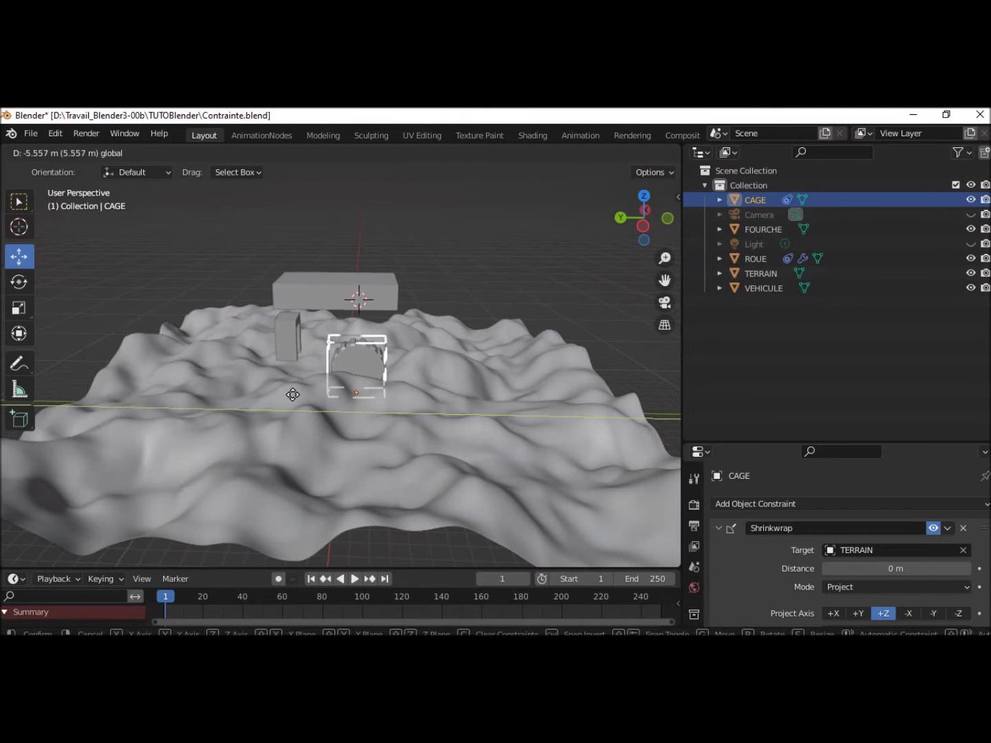
left_click_drag(293, 393, 249, 384)
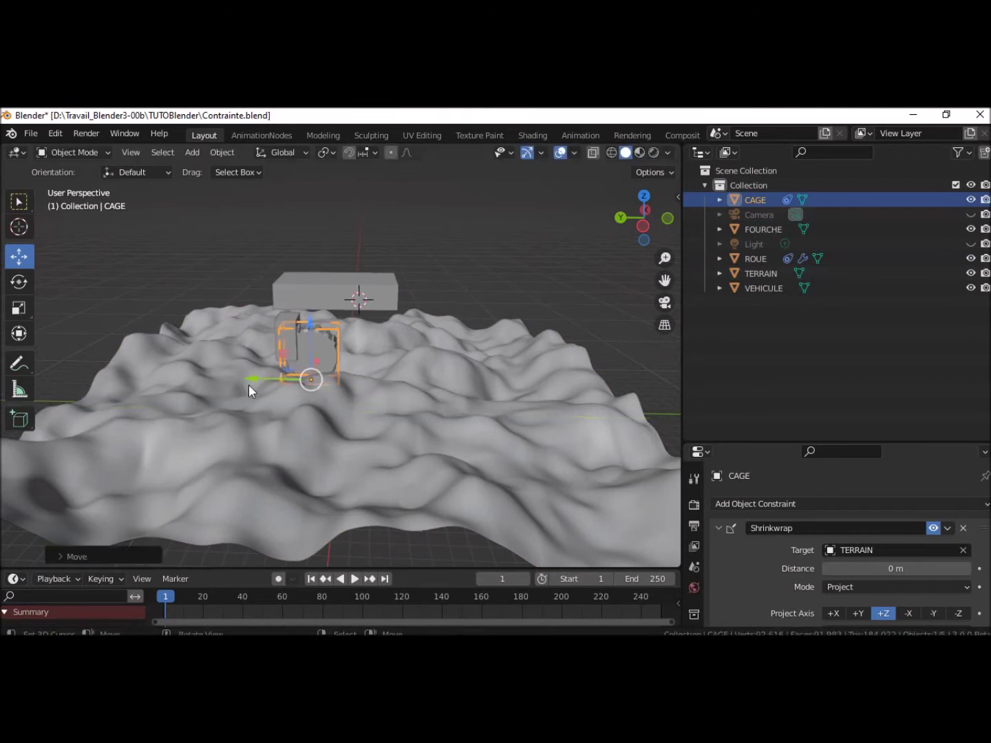
key("ctrl+z")
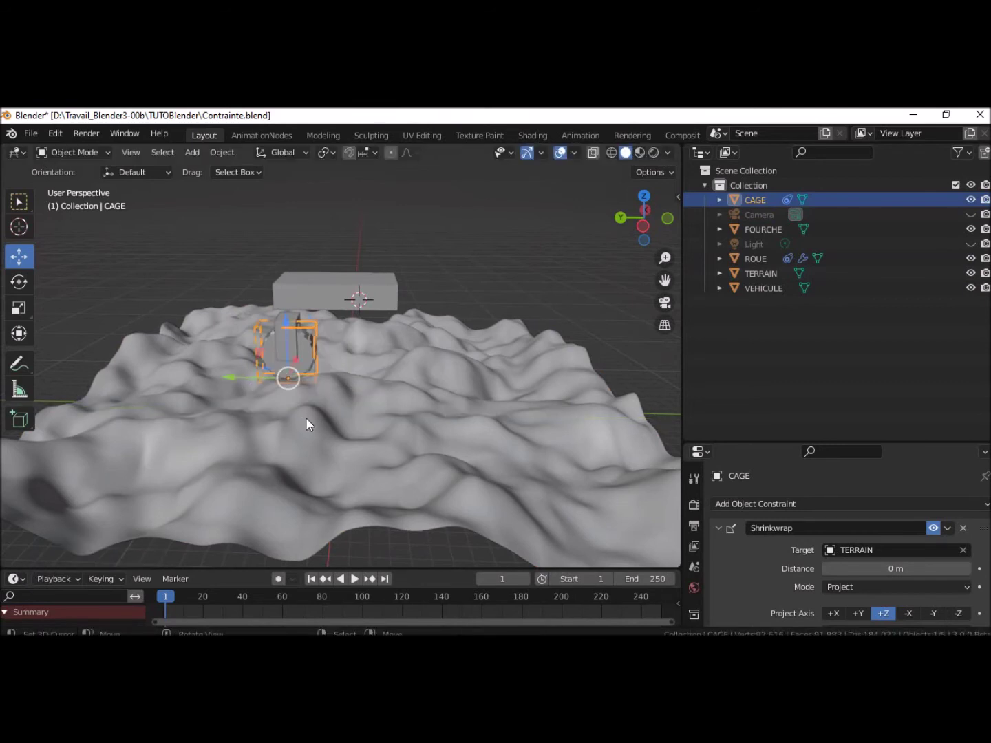
scroll(306, 417, "up", 2)
scroll(311, 418, "up", 2)
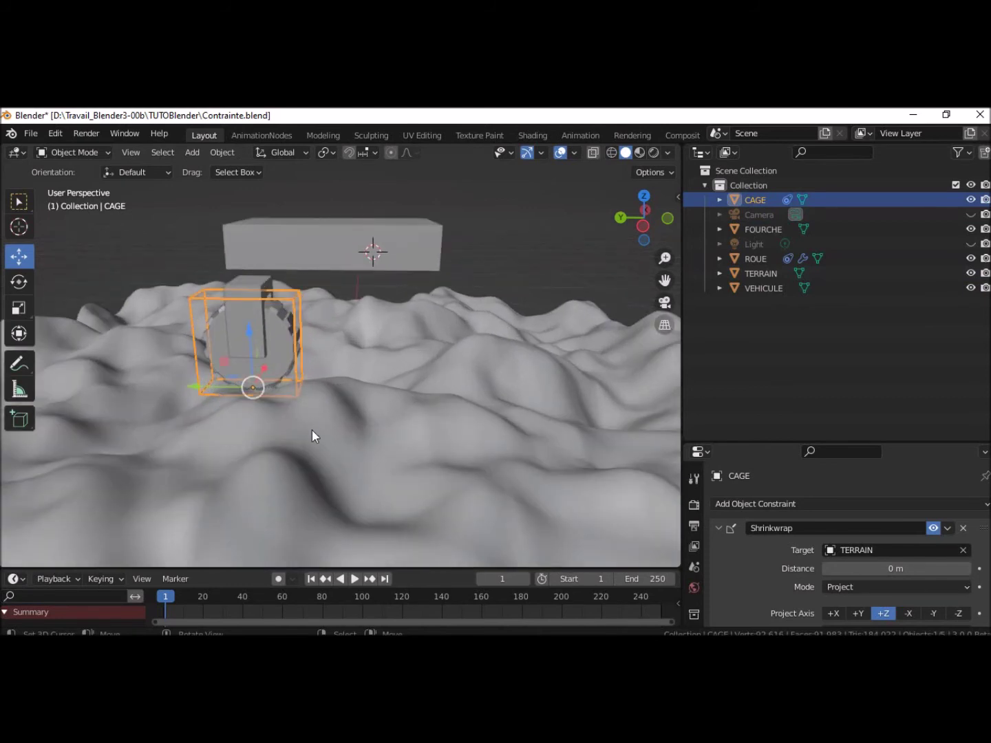
left_click(251, 310)
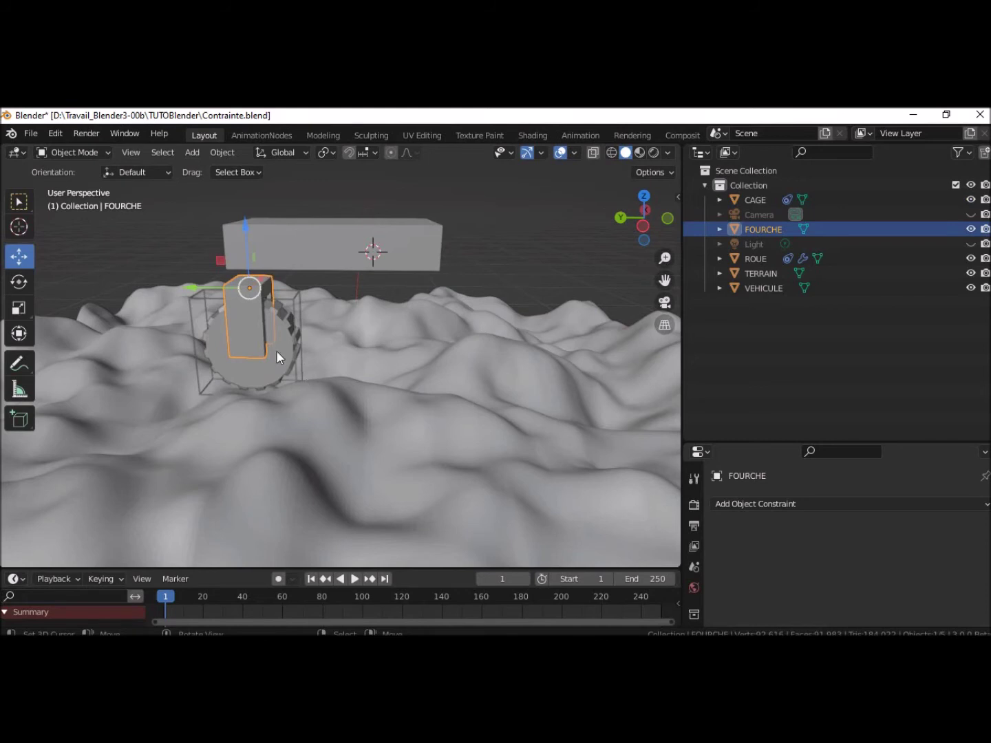
left_click(254, 325)
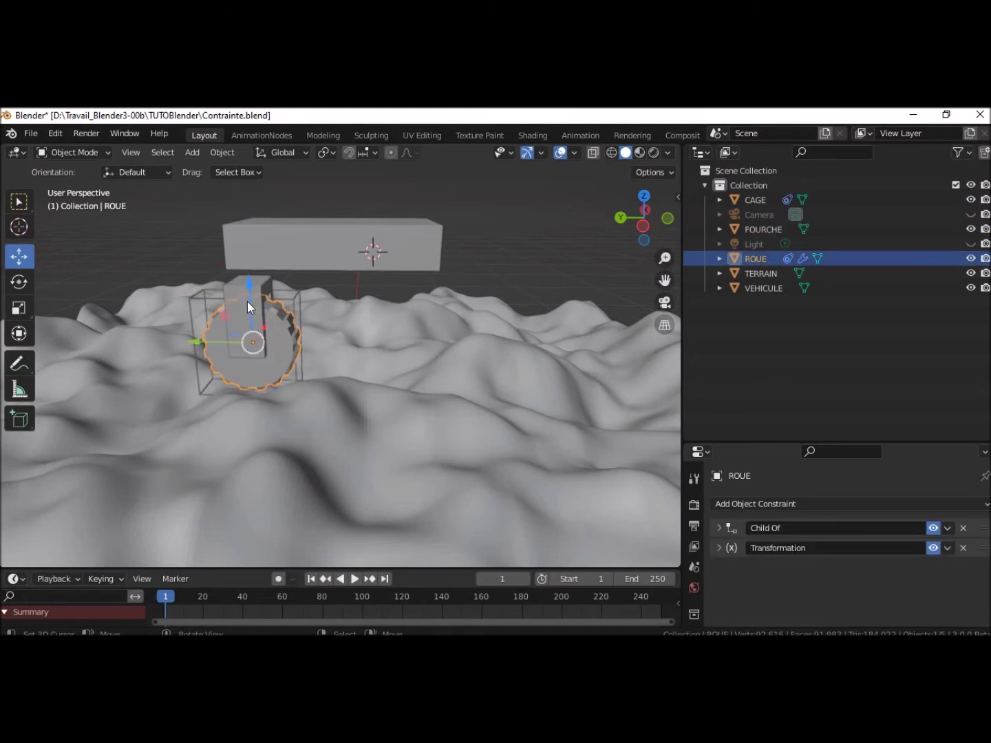
- Select FOURCHE, enlarge the Properties editor and add a Copy Location constraint
left_click(248, 301)
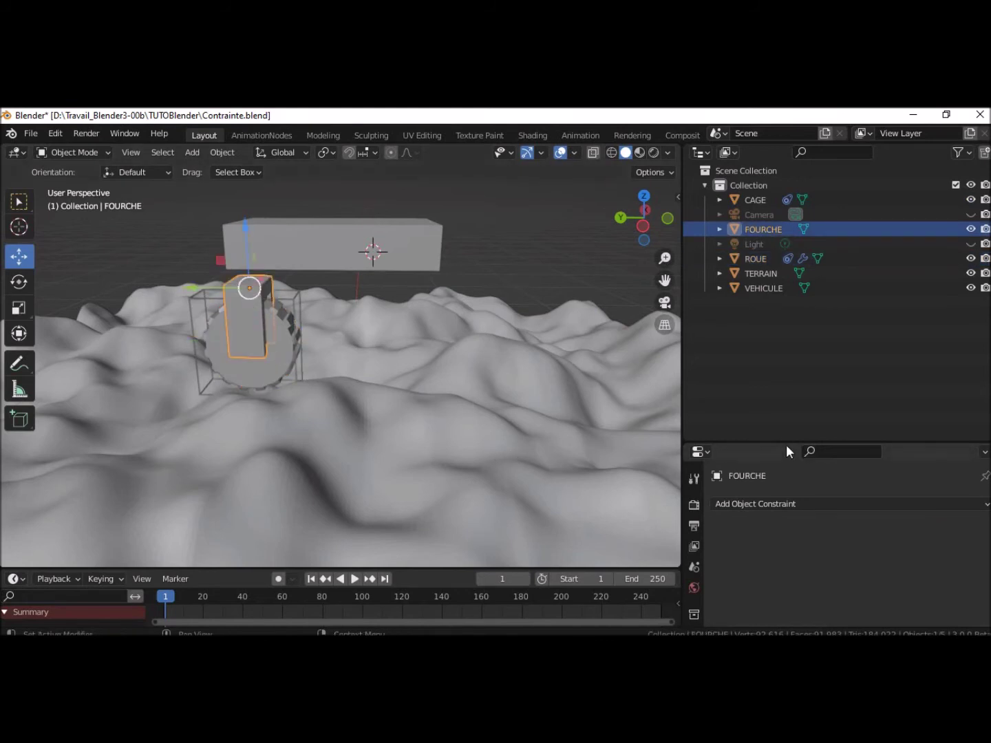
left_click_drag(786, 445, 748, 231)
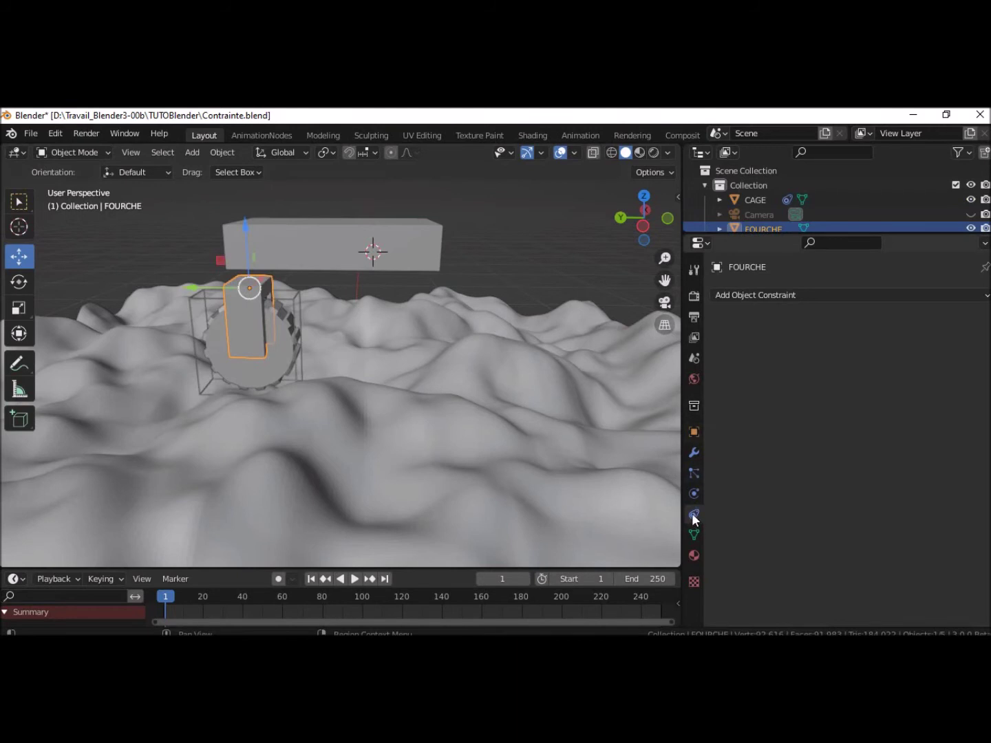
left_click(781, 295)
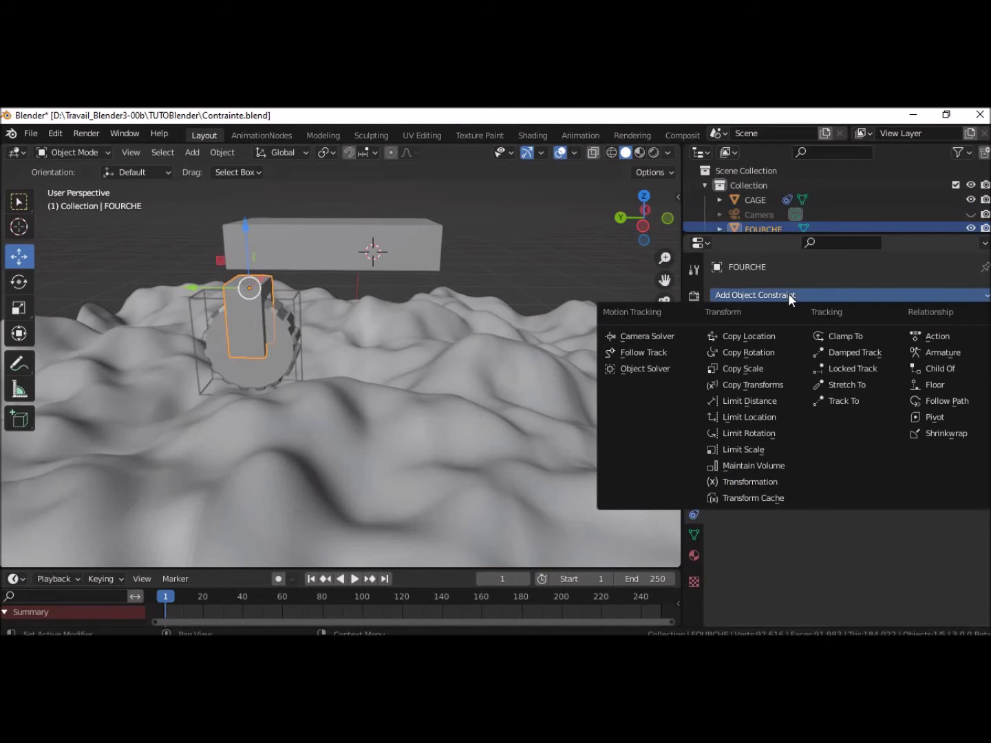
left_click(755, 336)
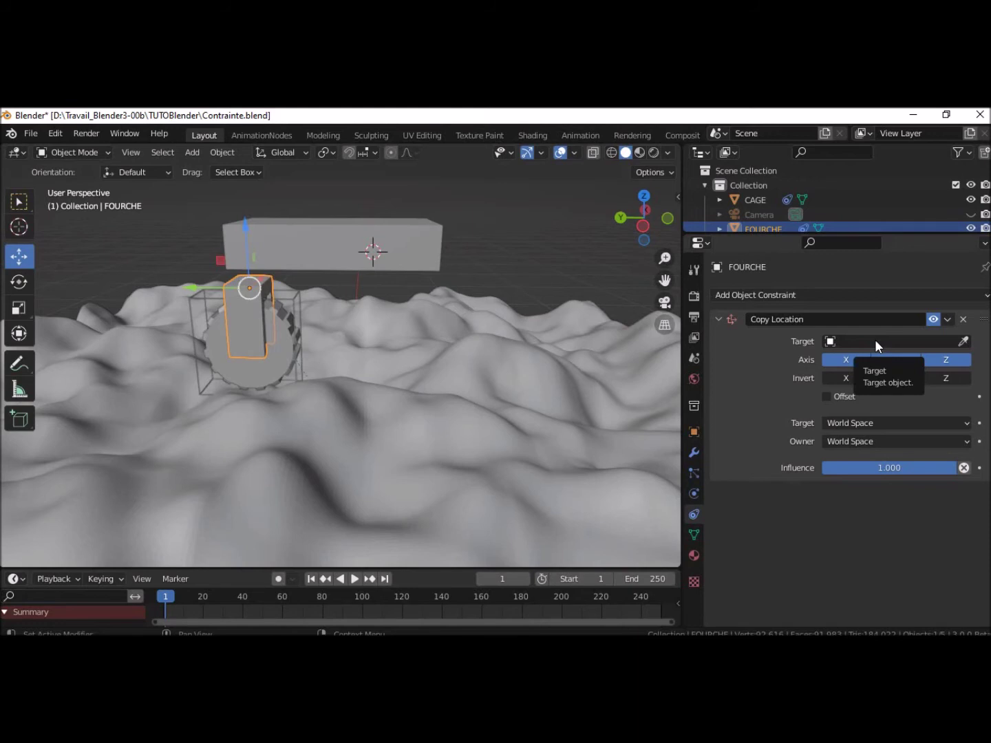
- Set the Copy Location constraint's target to CAGE with Offset enabled
left_click(965, 341)
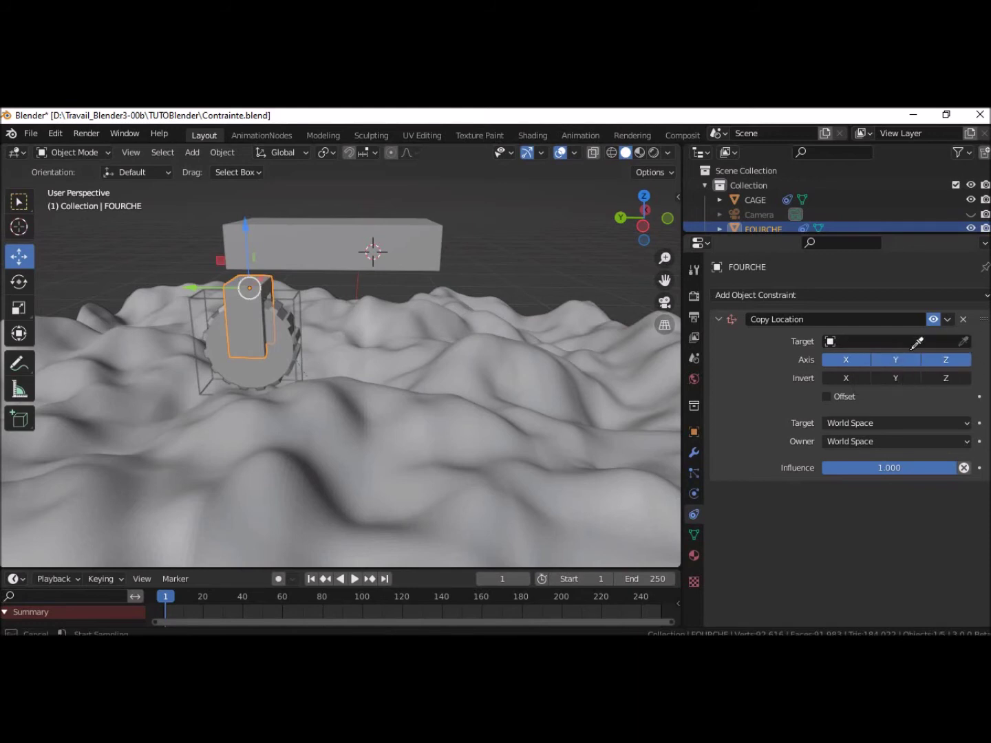
left_click(301, 371)
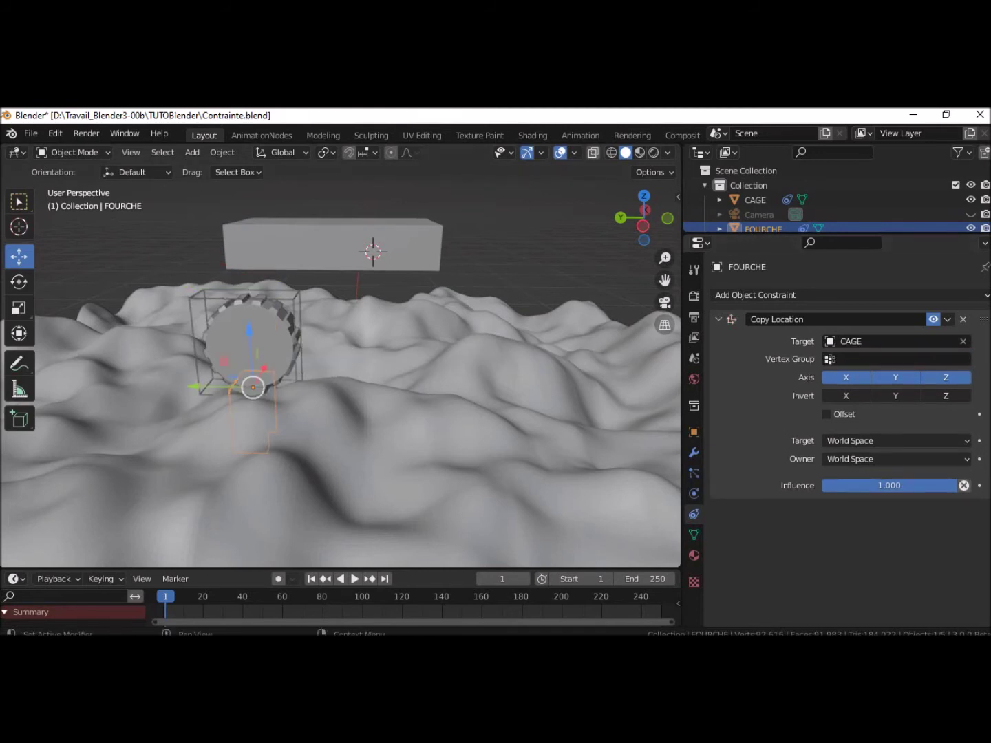
left_click(826, 413)
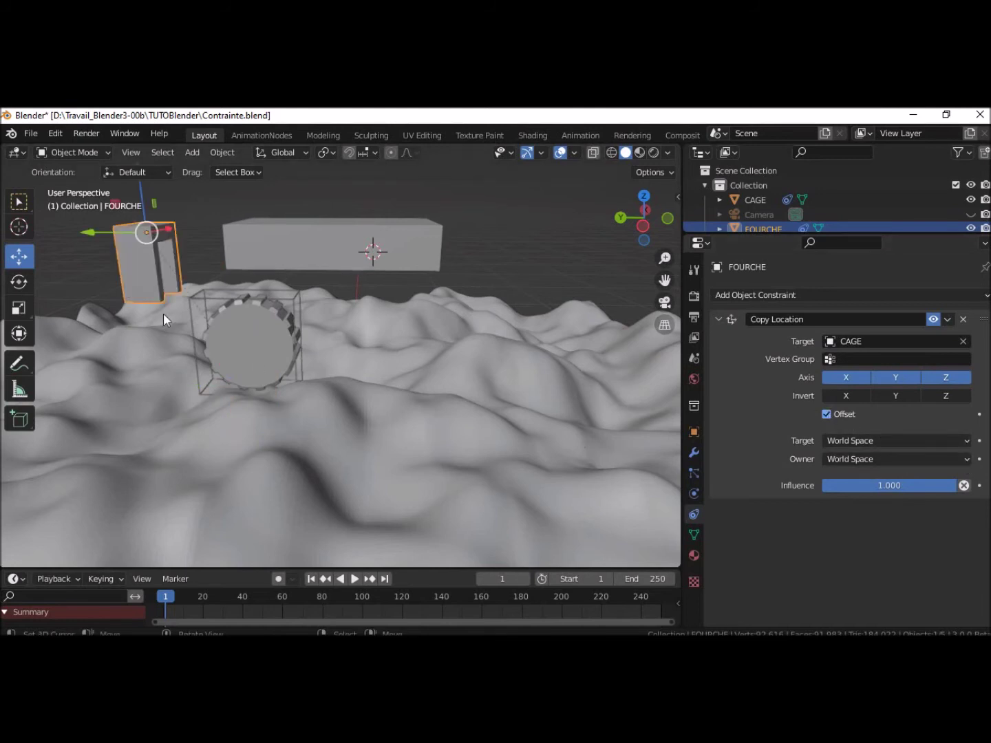
- Lower FOURCHE about 2 m along Z so it sits inside the wheel cage
left_click_drag(79, 232, 186, 290)
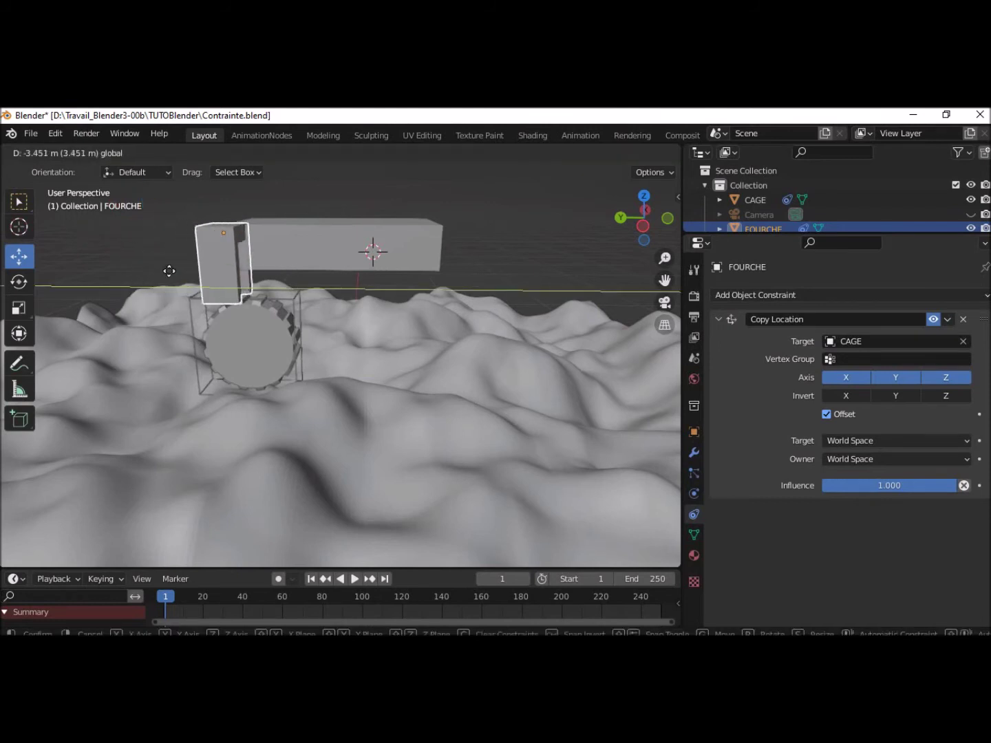
left_click_drag(187, 290, 186, 288)
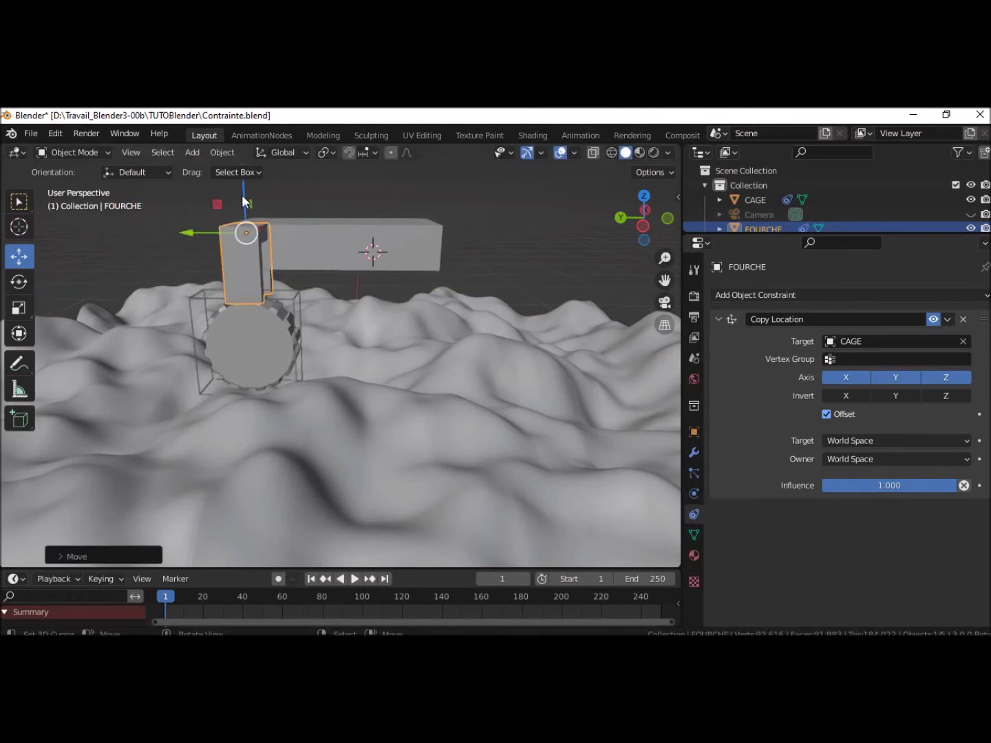
left_click(243, 173)
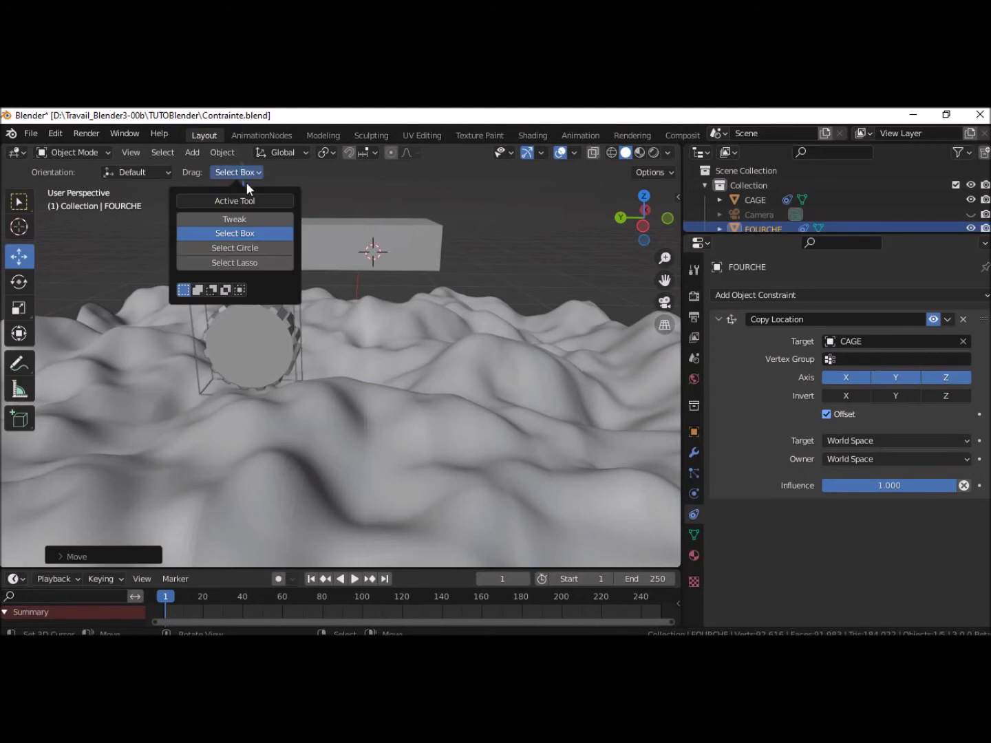
right_click(391, 204, "shift")
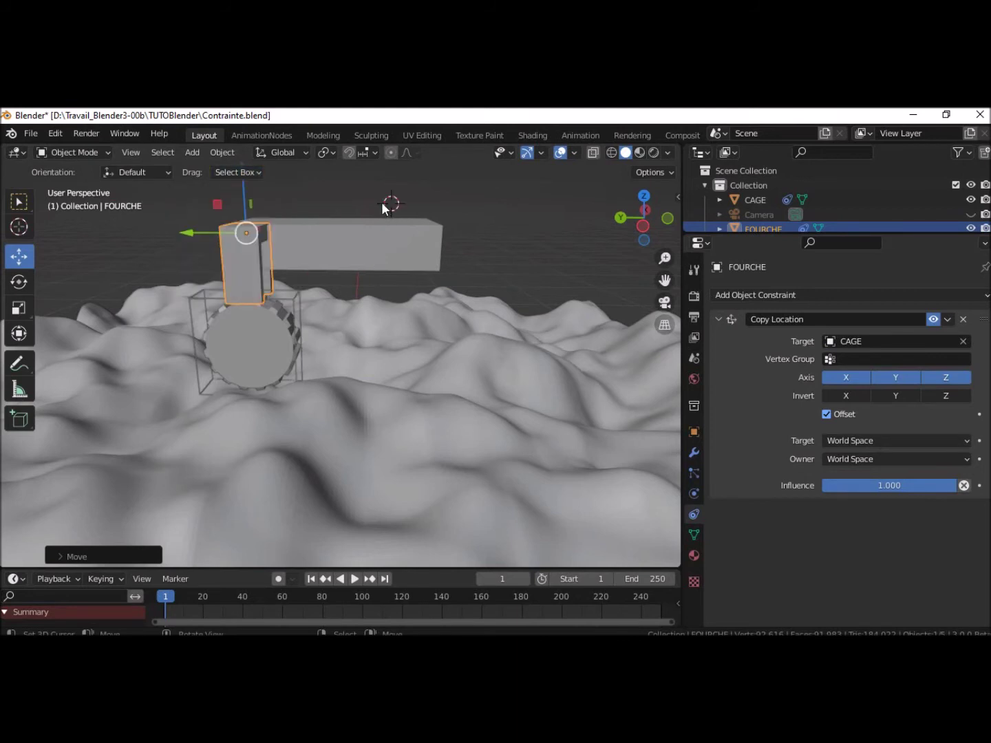
middle_click_drag(483, 328, 496, 360, "shift")
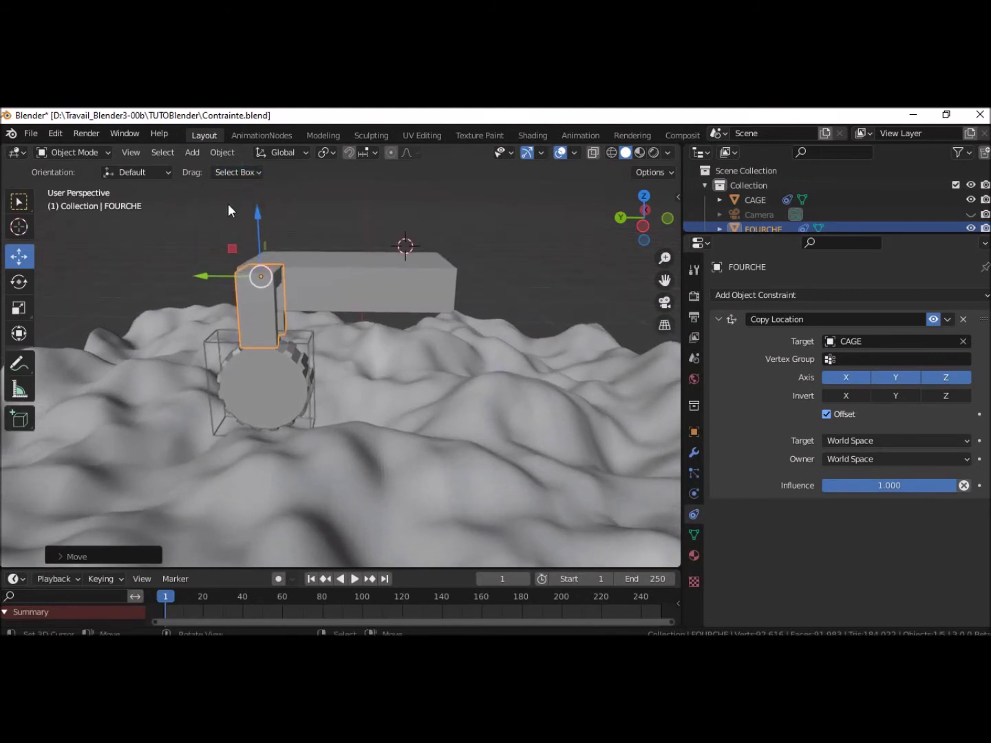
left_click_drag(259, 219, 259, 265)
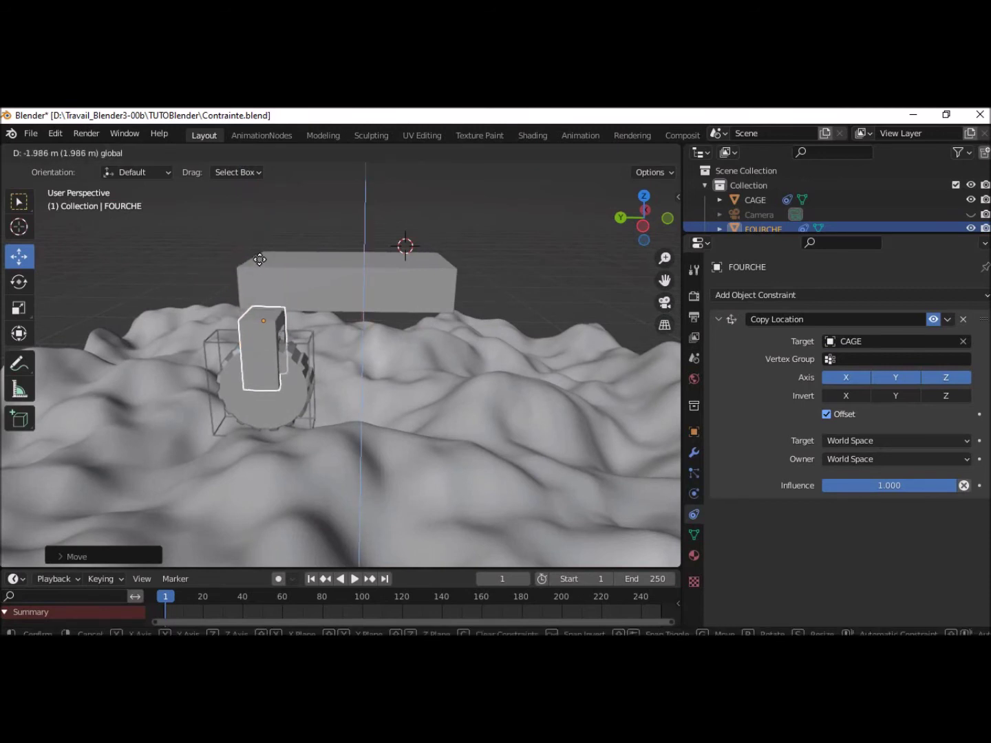
left_click_drag(259, 266, 261, 269)
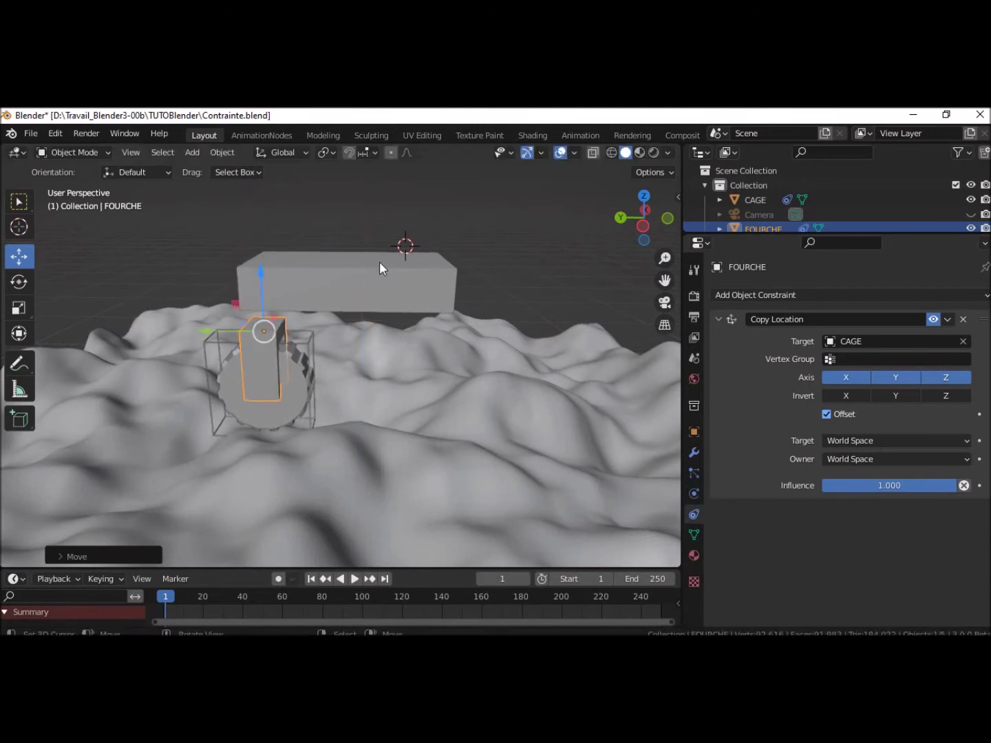
left_click(619, 219)
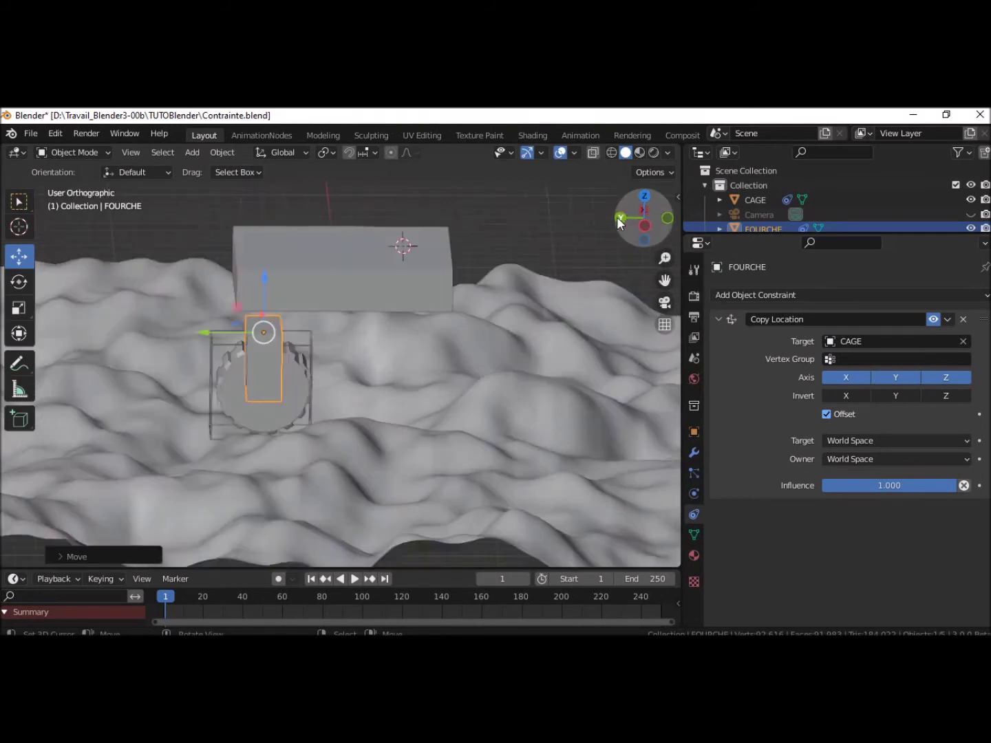
- Centre FOURCHE over the wheel by sliding it along X
scroll(492, 361, "up", 2)
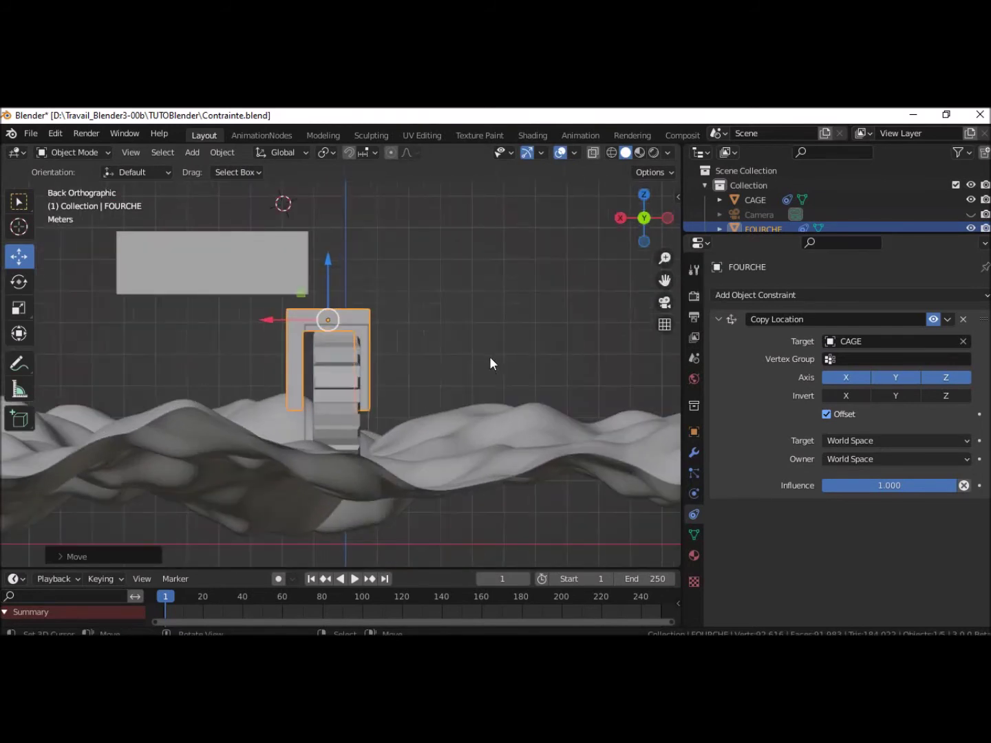
scroll(487, 353, "up", 1)
scroll(448, 344, "up", 1)
left_click_drag(266, 301, 278, 304)
left_click_drag(333, 243, 335, 236)
- Untick Axis X in FOURCHE's Copy Location constraint so only Y and Z follow CAGE
middle_click_drag(541, 320, 417, 336)
scroll(415, 336, "down", 2)
scroll(415, 338, "down", 2)
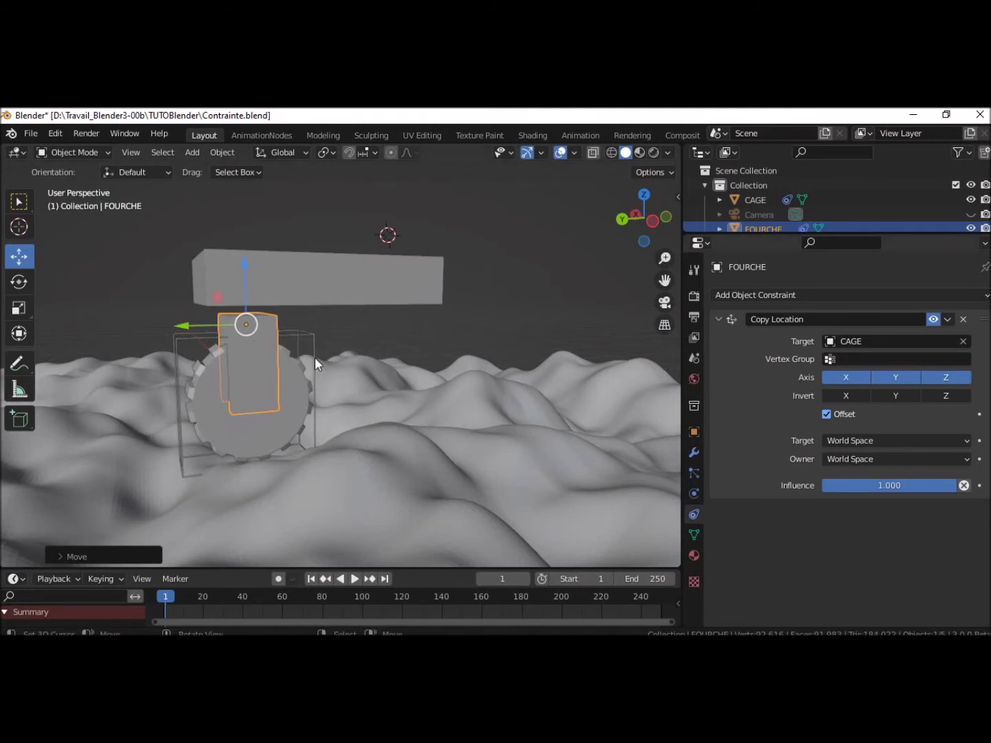
left_click(845, 379)
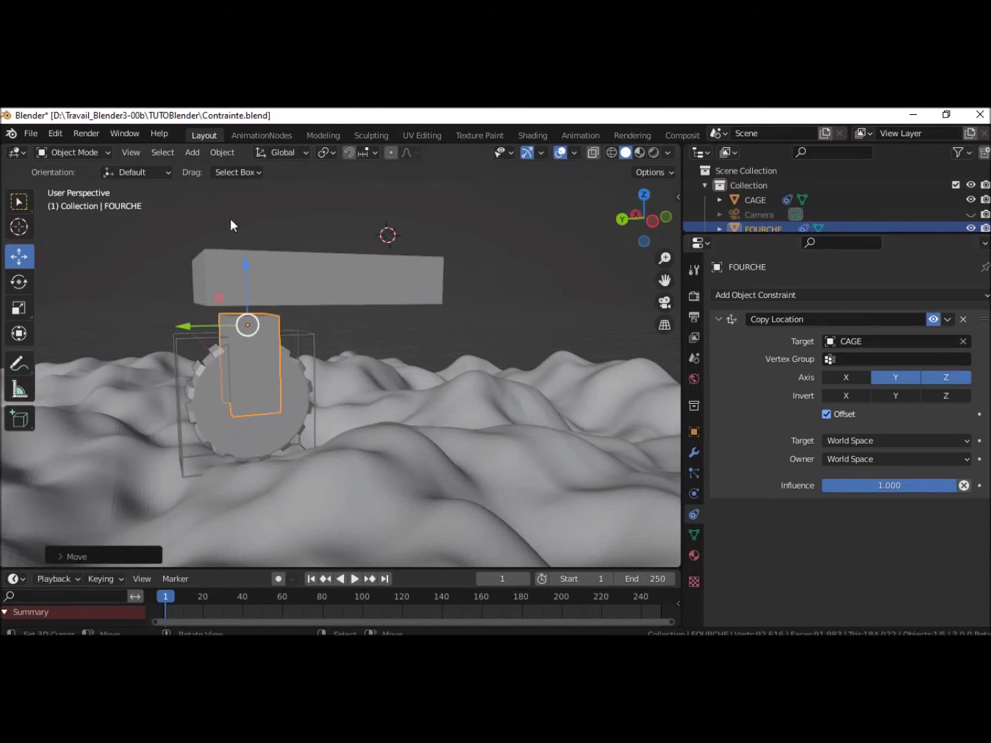
- Test CAGE's Shrinkwrap onto TERRAIN with a Y move, undo it, then select VEHICULE
left_click(271, 460)
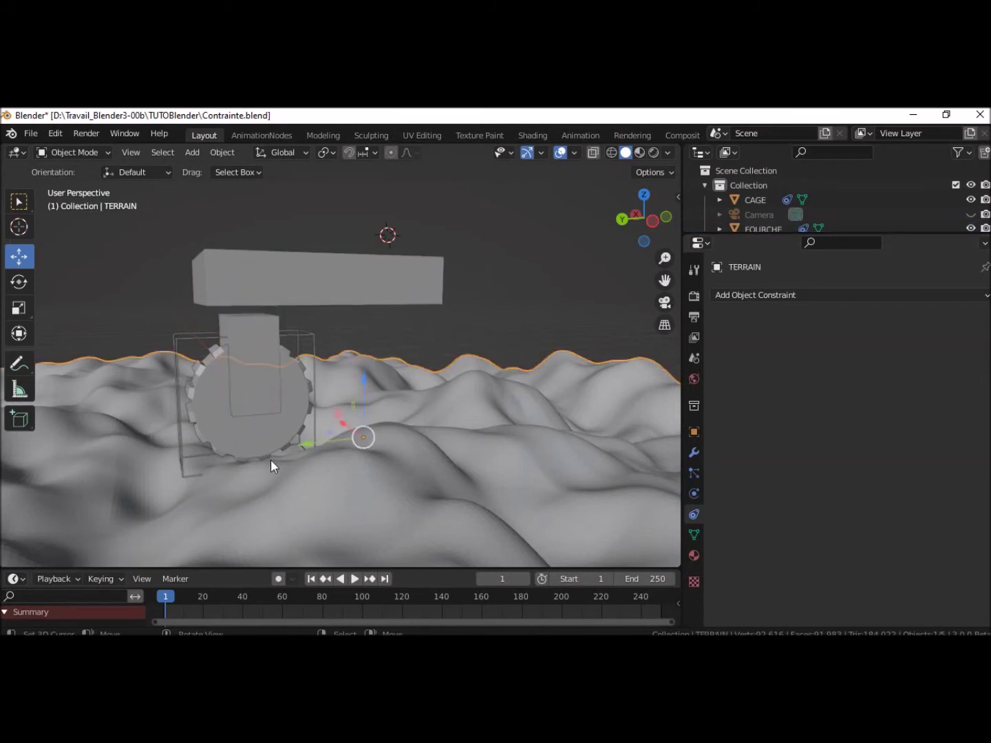
left_click(185, 456)
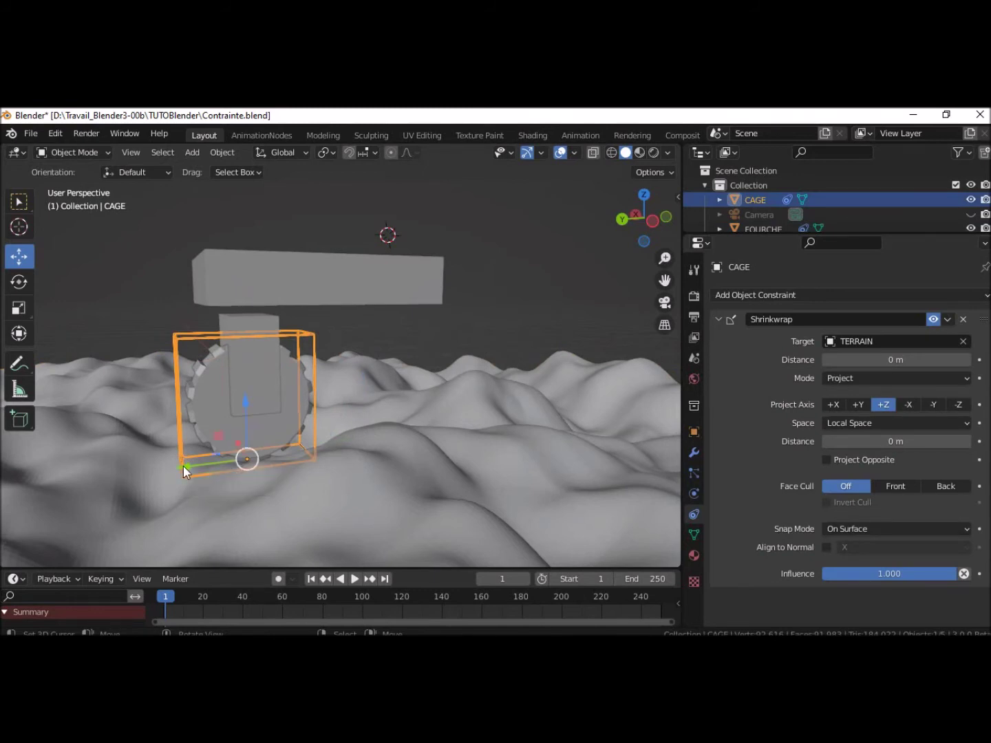
left_click_drag(183, 465, 542, 529)
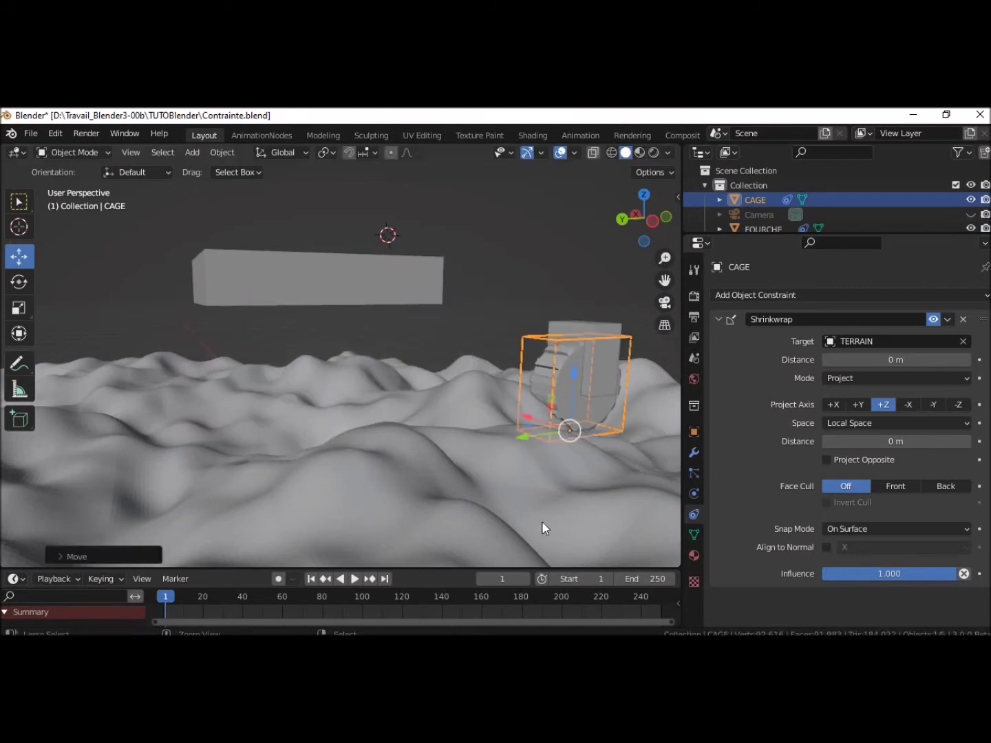
key("ctrl+z")
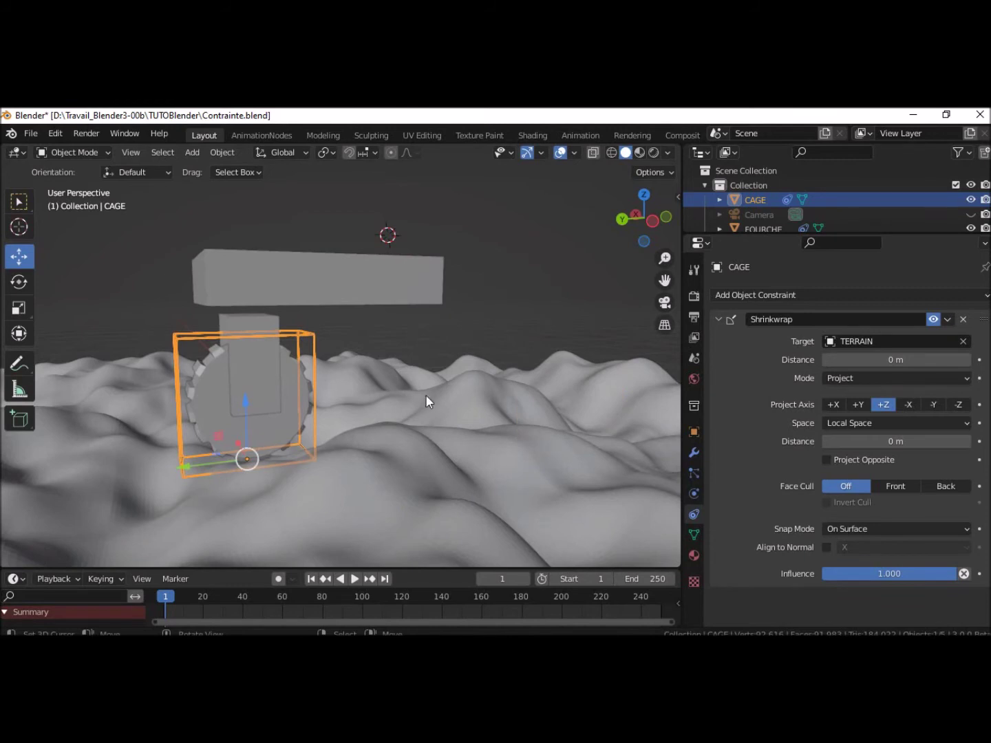
left_click(380, 284)
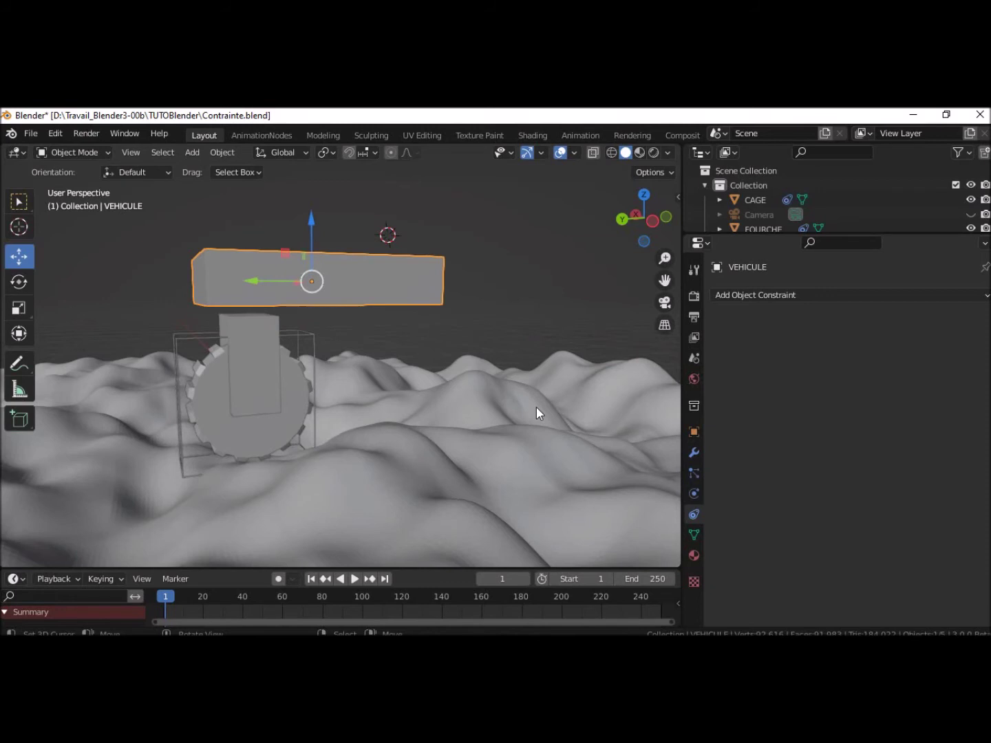
- Add a Copy Location constraint to VEHICULE targeting CAGE, with Offset enabled
left_click(831, 293)
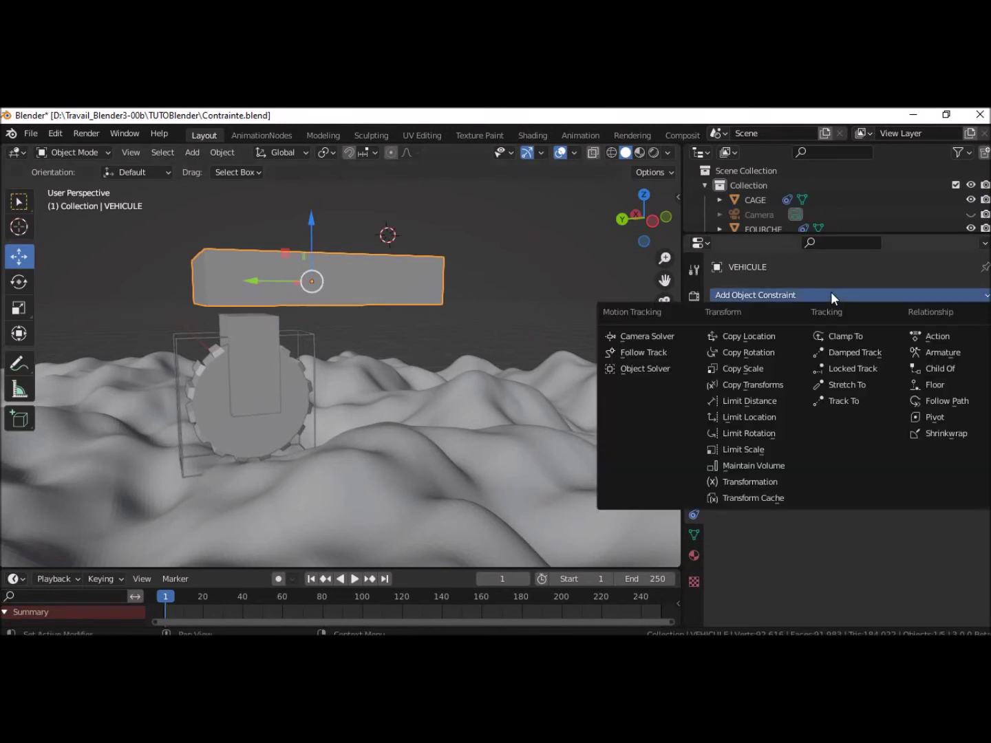
left_click(760, 337)
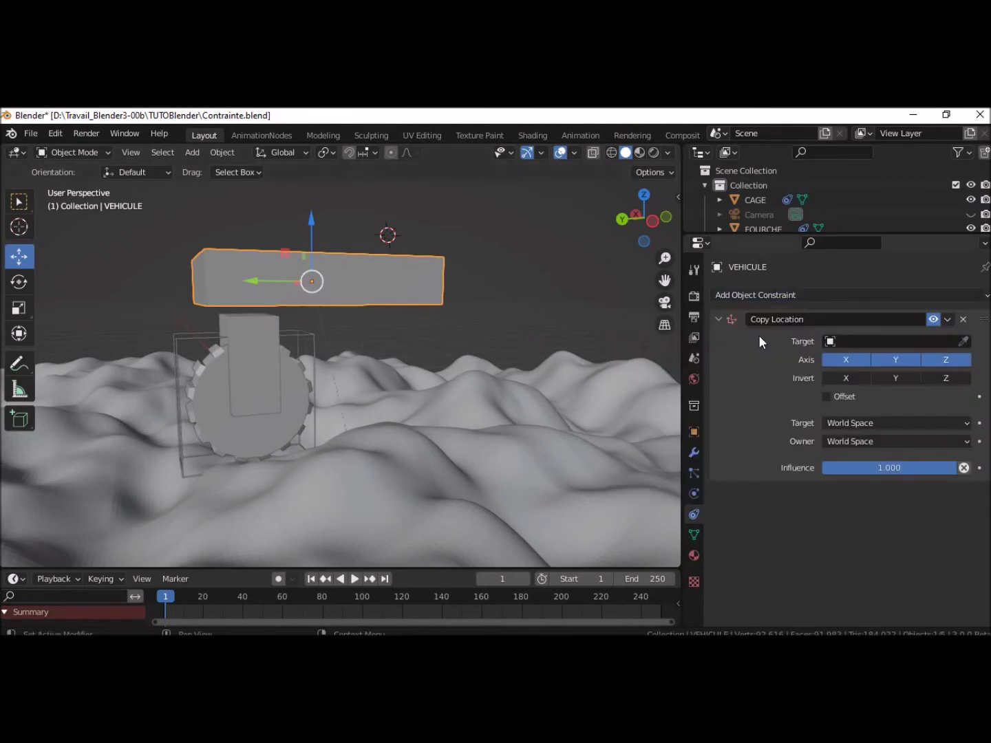
left_click(963, 341)
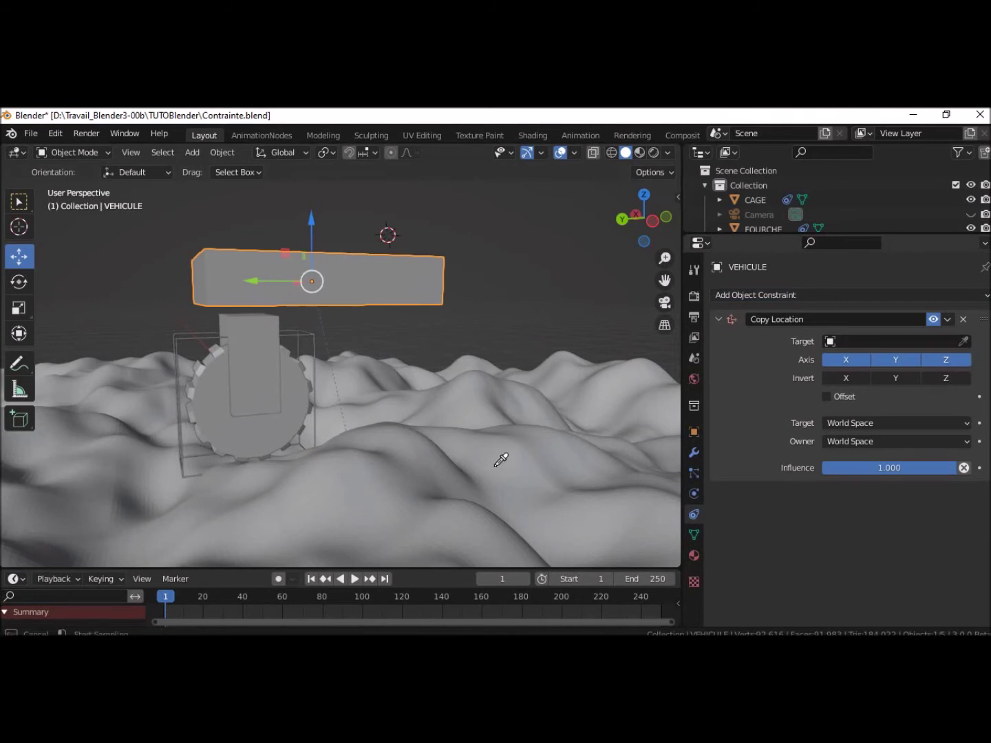
left_click(317, 416)
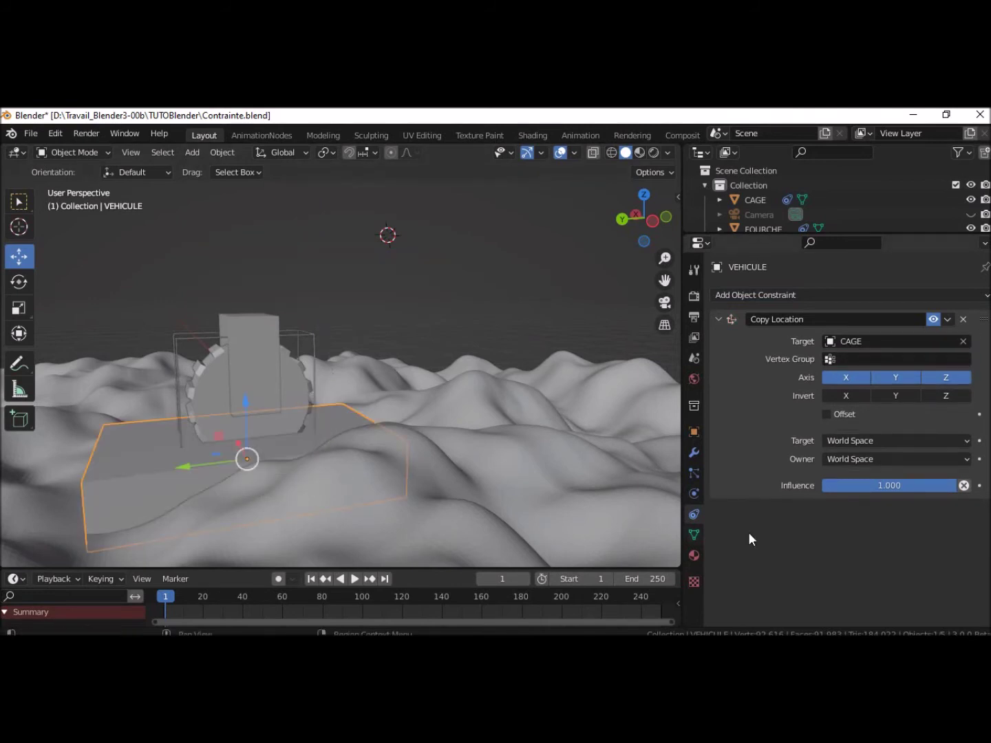
left_click(830, 416)
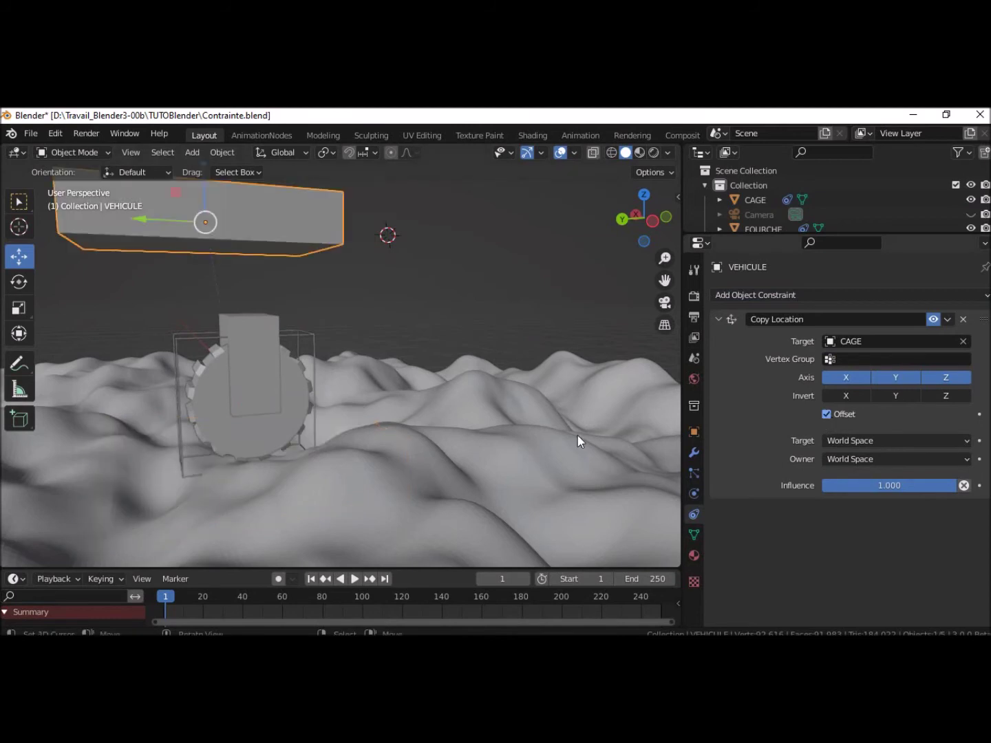
- Lower VEHICULE along Z and align it over the fork along X
left_click_drag(139, 220, 282, 233)
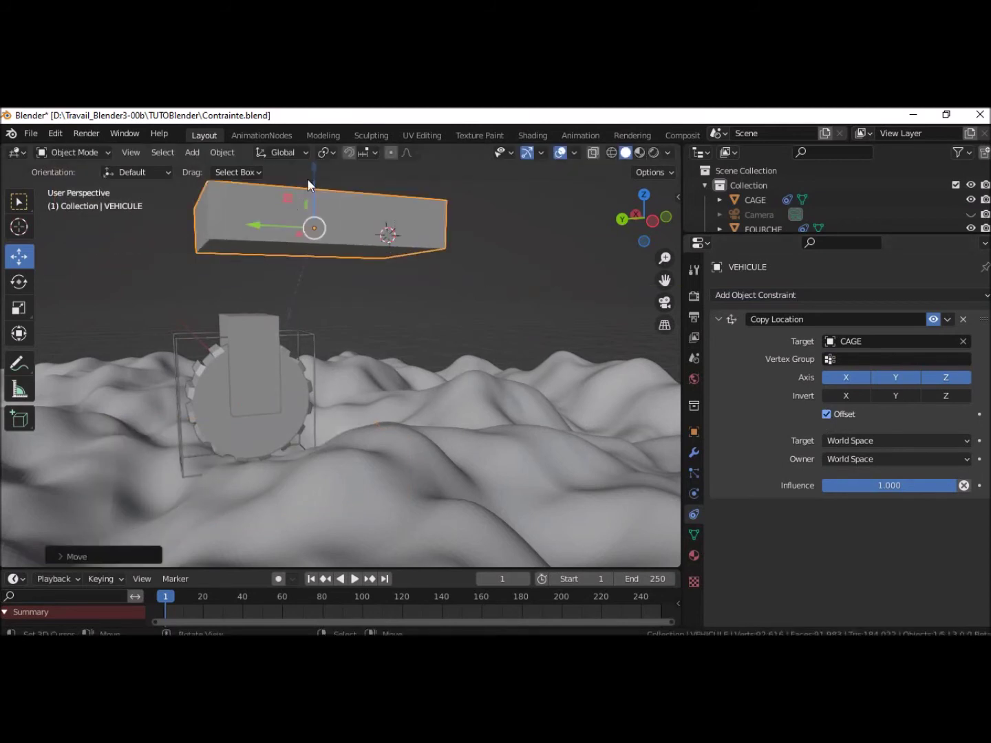
left_click_drag(314, 168, 315, 218)
middle_click_drag(332, 328, 469, 369)
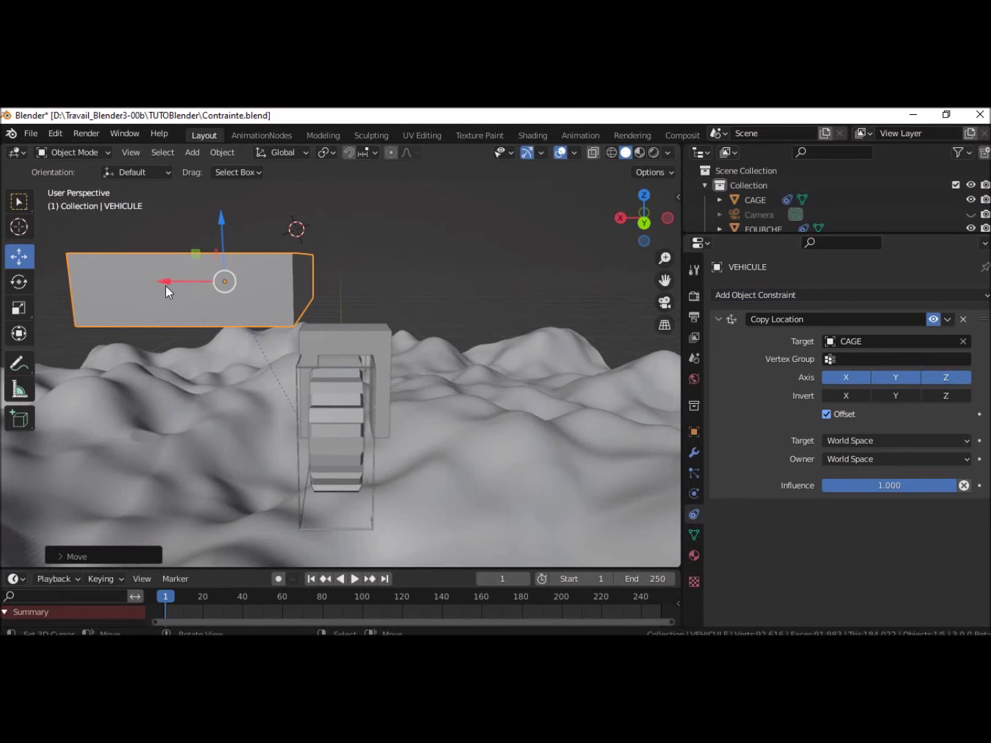
left_click_drag(165, 285, 166, 285)
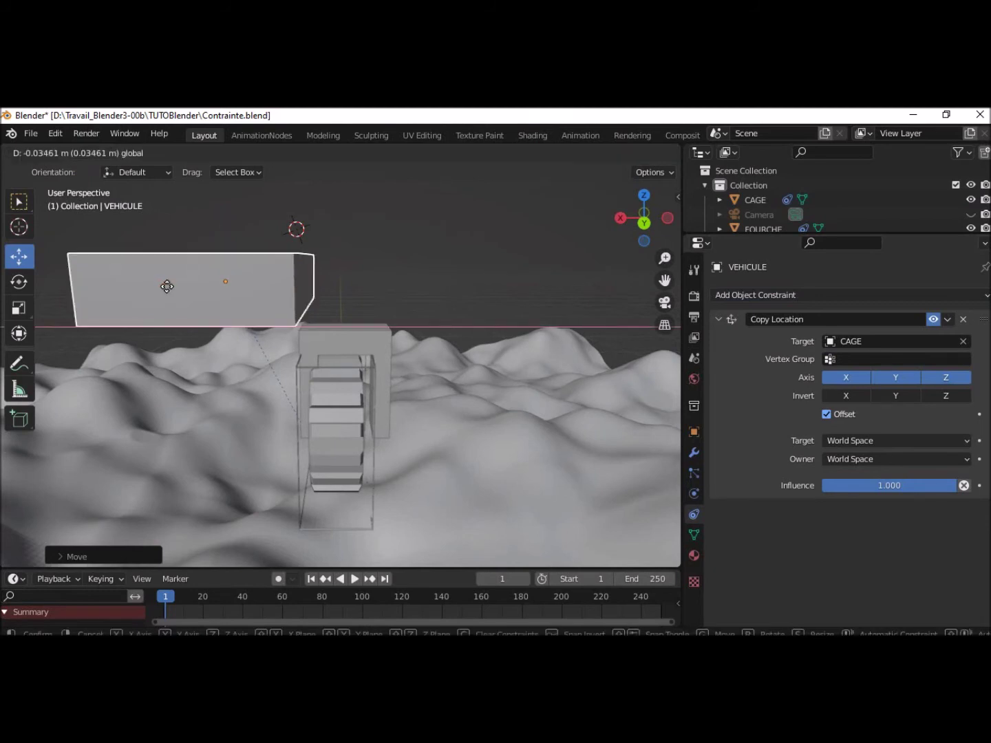
left_click_drag(166, 285, 169, 285)
middle_click_drag(420, 296, 318, 295)
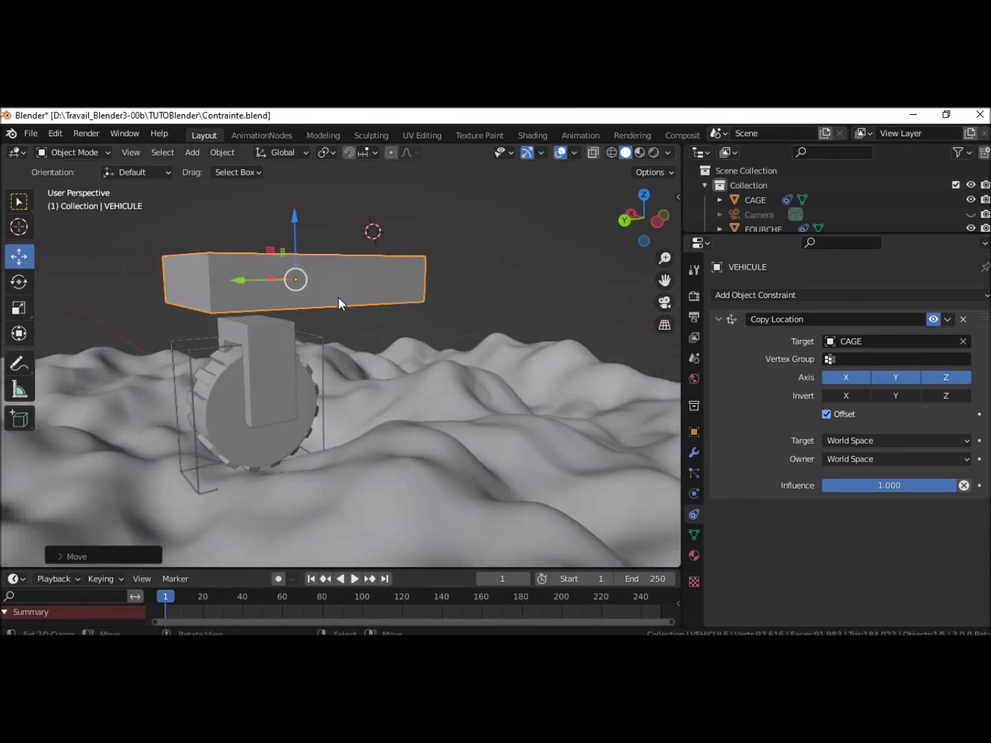
- Untick X and Z in VEHICULE's Copy Location, then raise the body and shift it along X
left_click(847, 378)
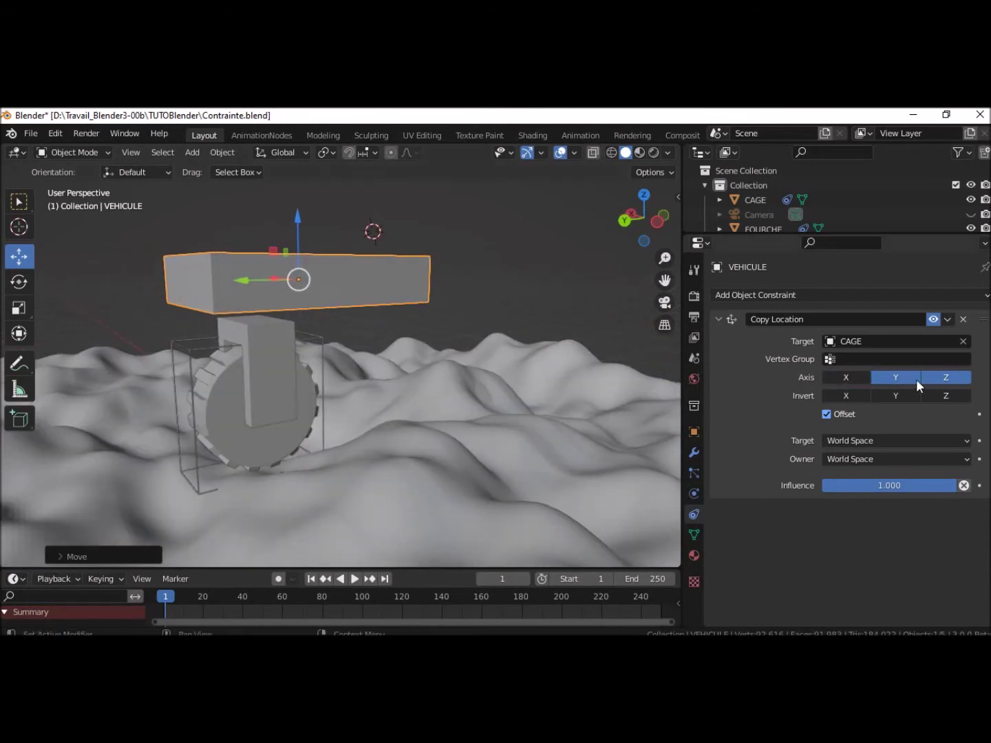
left_click(962, 379)
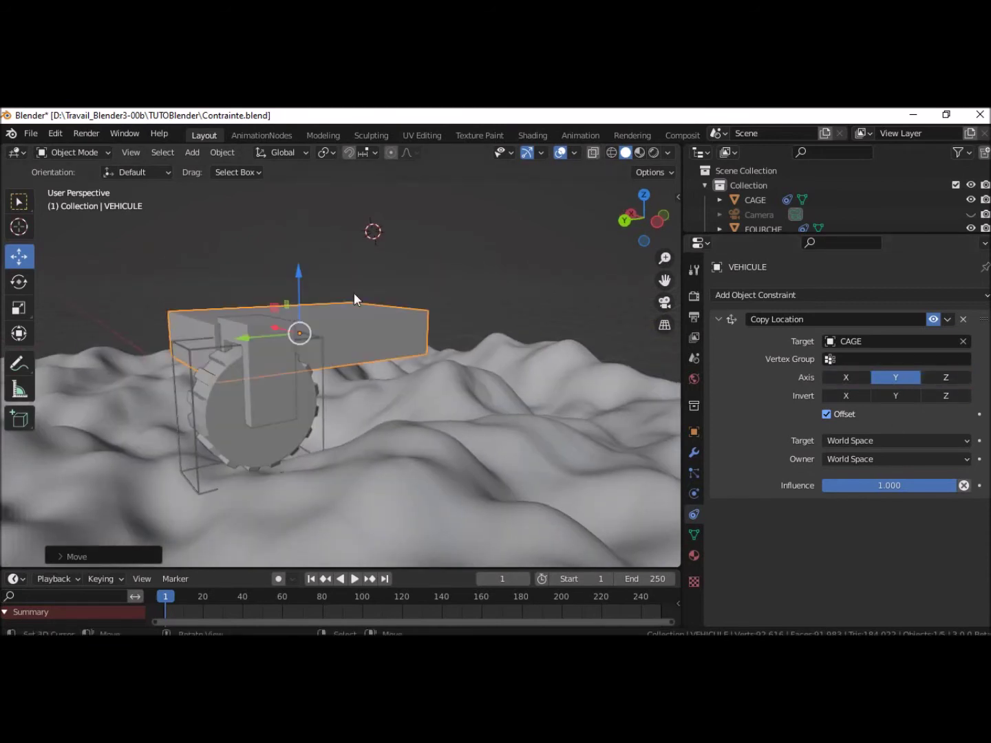
left_click_drag(305, 271, 298, 224)
mouse_move(362, 338)
middle_mouse_down()
mouse_move(389, 343)
mouse_move(356, 349)
mouse_move(324, 284)
middle_mouse_up()
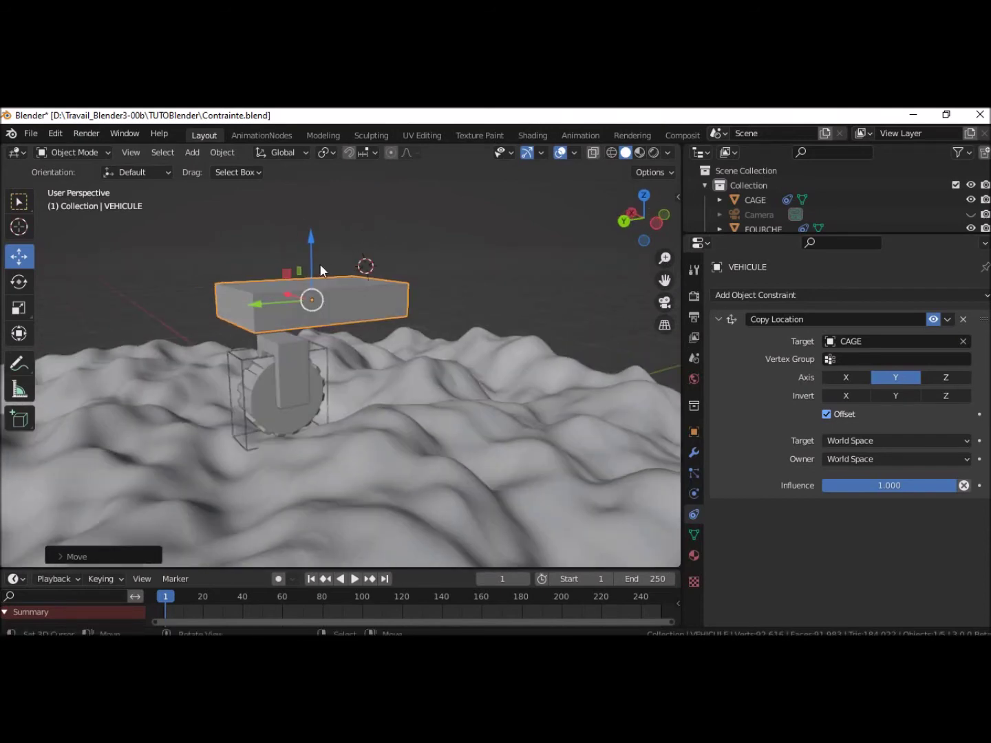
mouse_move(366, 339)
middle_mouse_down()
mouse_move(561, 358)
mouse_move(496, 354)
mouse_move(519, 351)
mouse_move(503, 350)
middle_mouse_up()
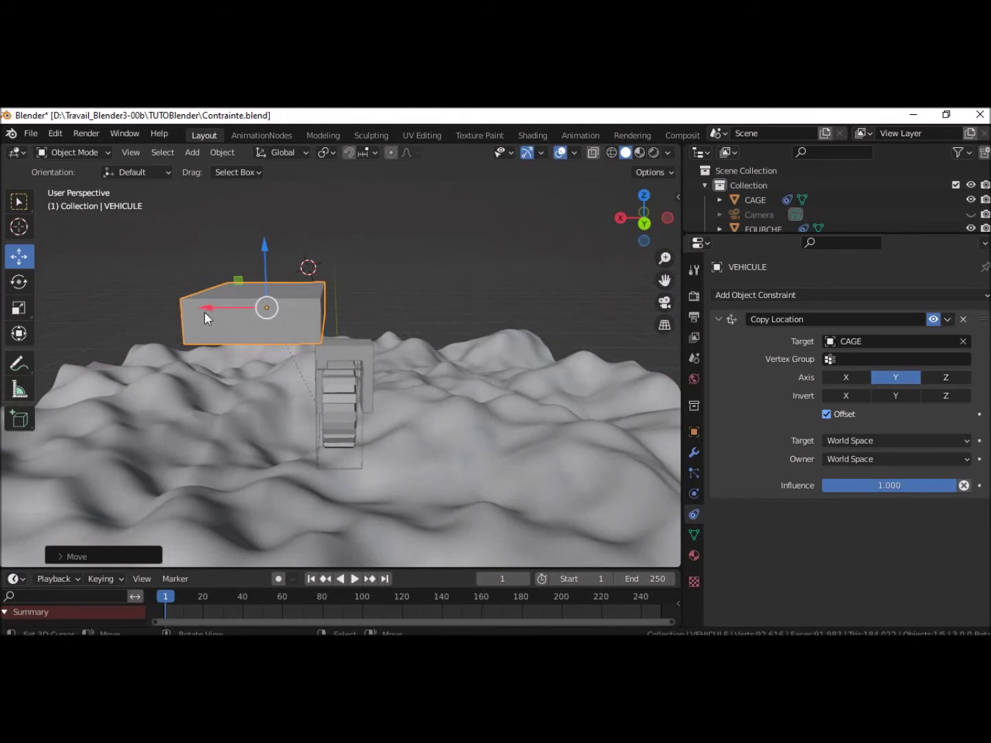
left_click_drag(204, 312, 199, 303)
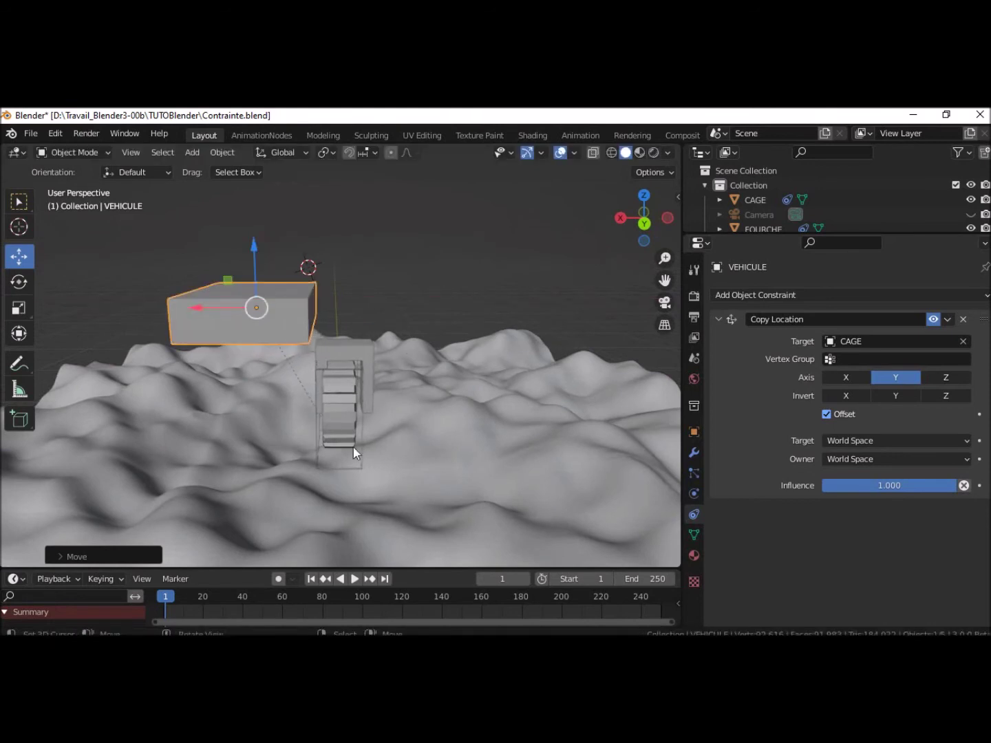
mouse_move(428, 440)
middle_mouse_down()
mouse_move(384, 444)
mouse_move(444, 446)
mouse_move(411, 399)
middle_mouse_up()
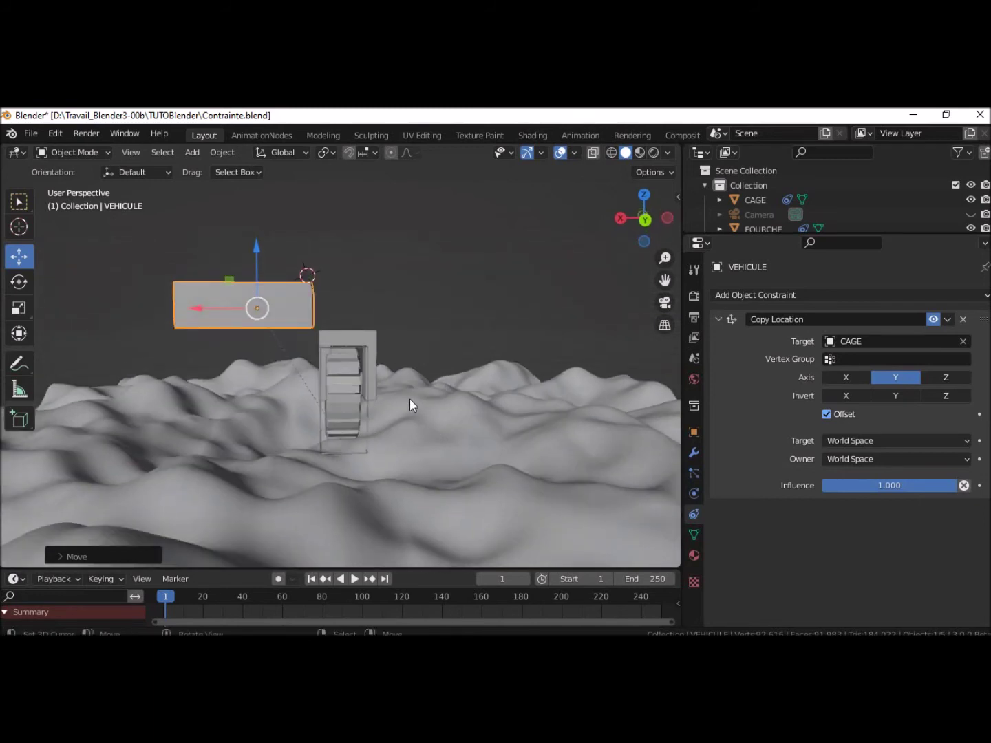
- Nudge FOURCHE about 0.11 m along X in front/back views, then slide CAGE along Y
left_click(360, 336)
left_click_drag(280, 337, 277, 336)
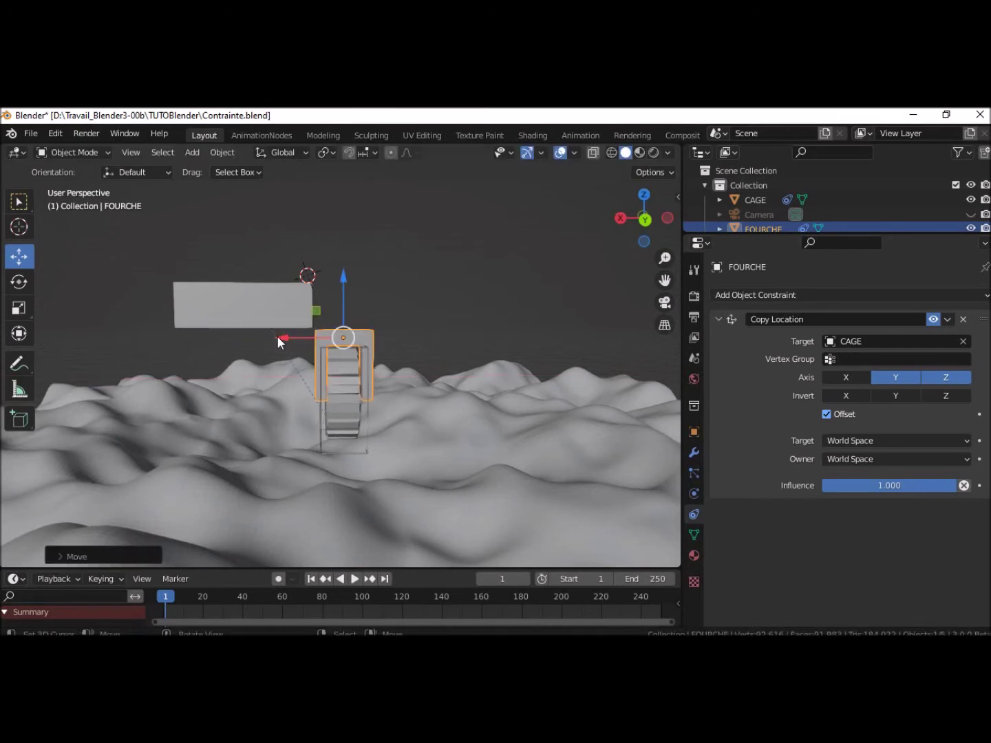
scroll(396, 405, "up", 1)
scroll(396, 405, "up", 1)
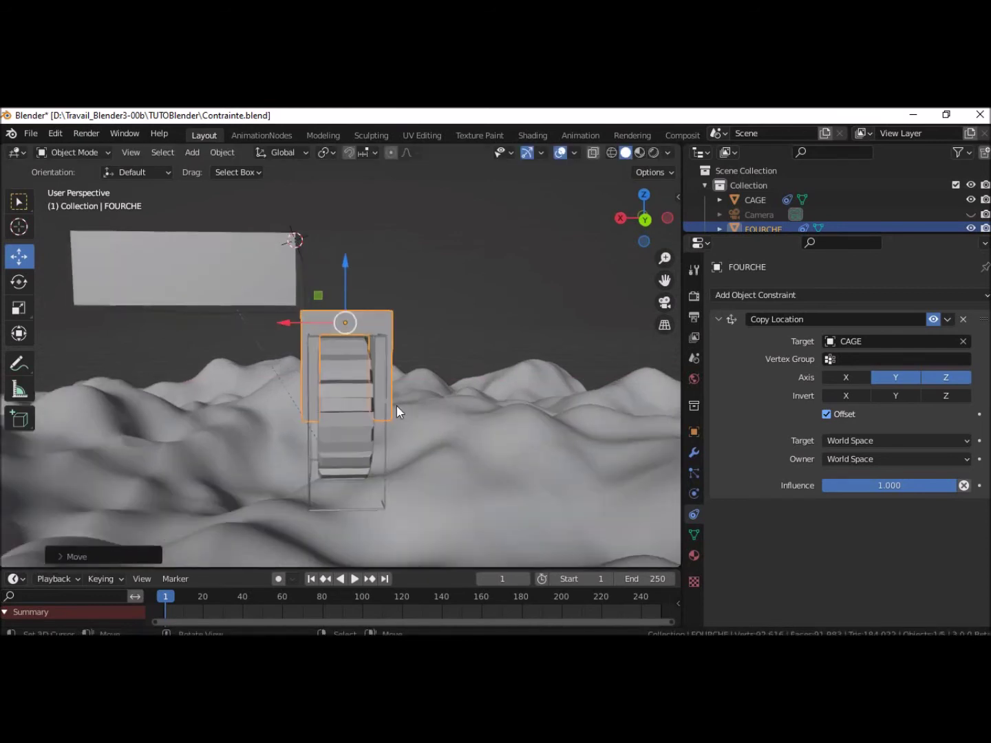
left_click(645, 220)
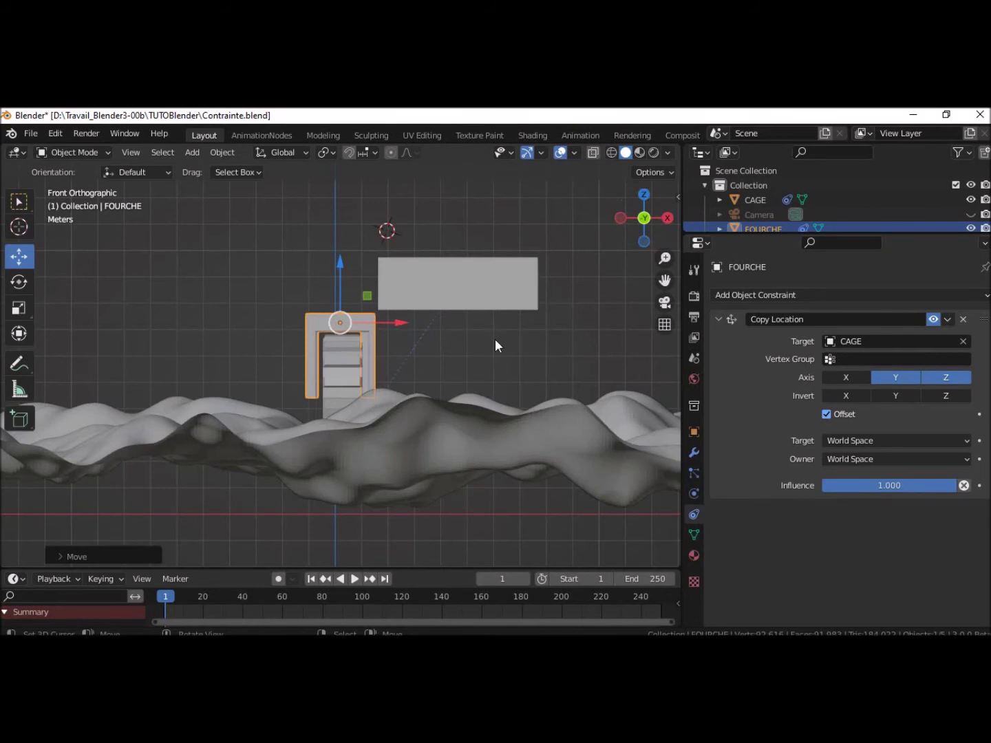
left_click(644, 218)
left_click_drag(281, 319, 278, 321)
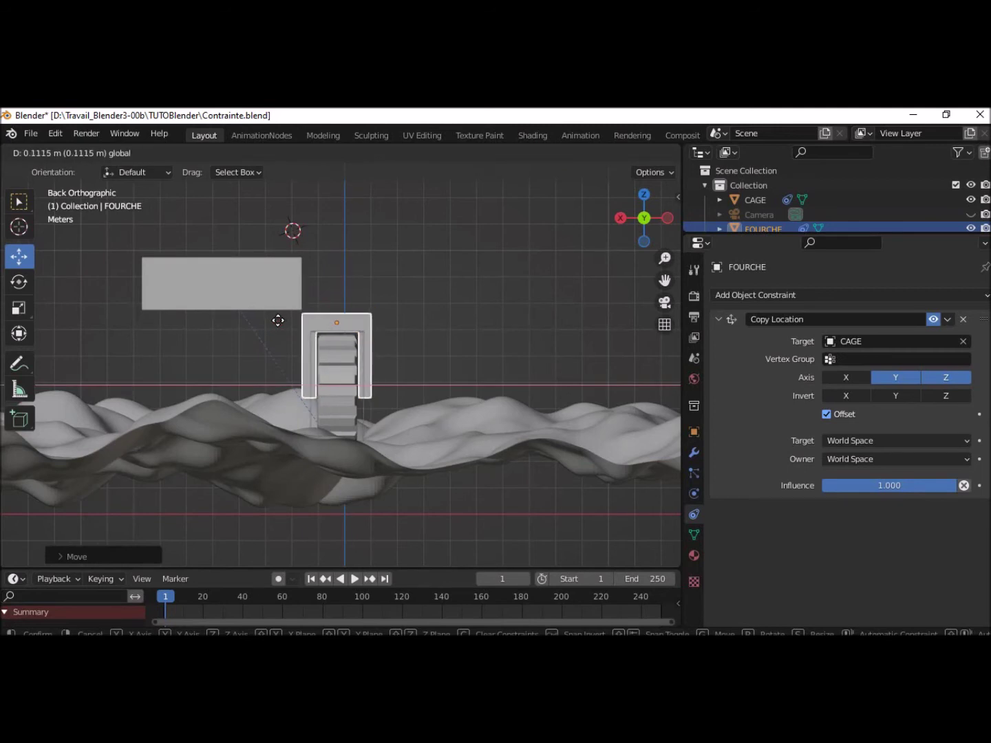
left_click_drag(278, 321, 279, 321)
middle_click_drag(455, 333, 317, 386)
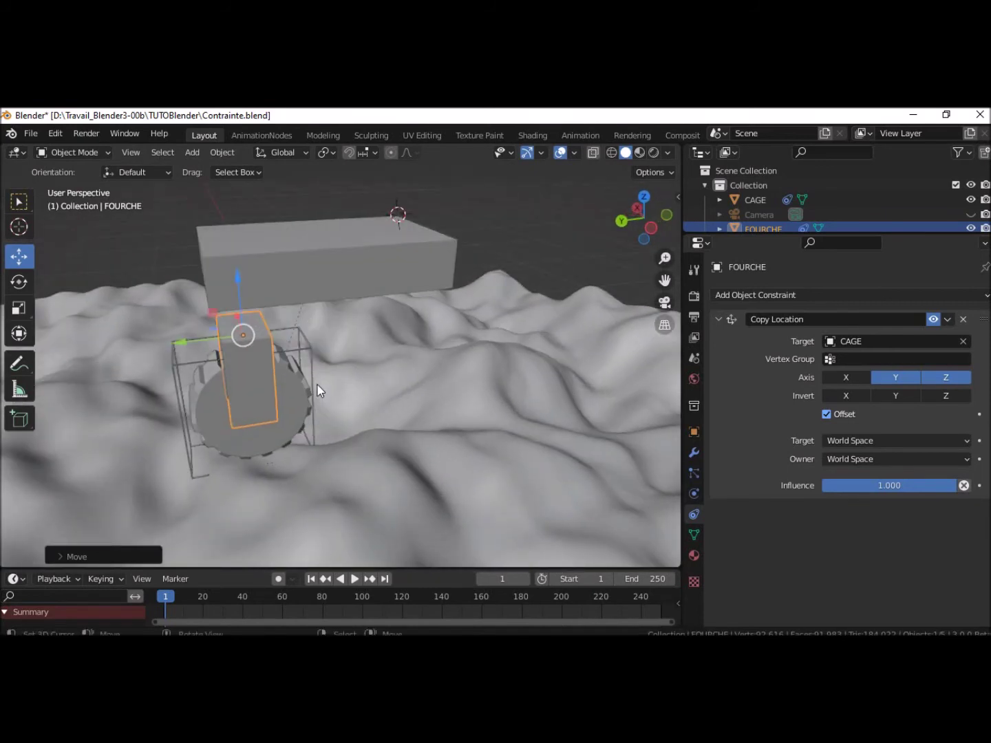
left_click(312, 358)
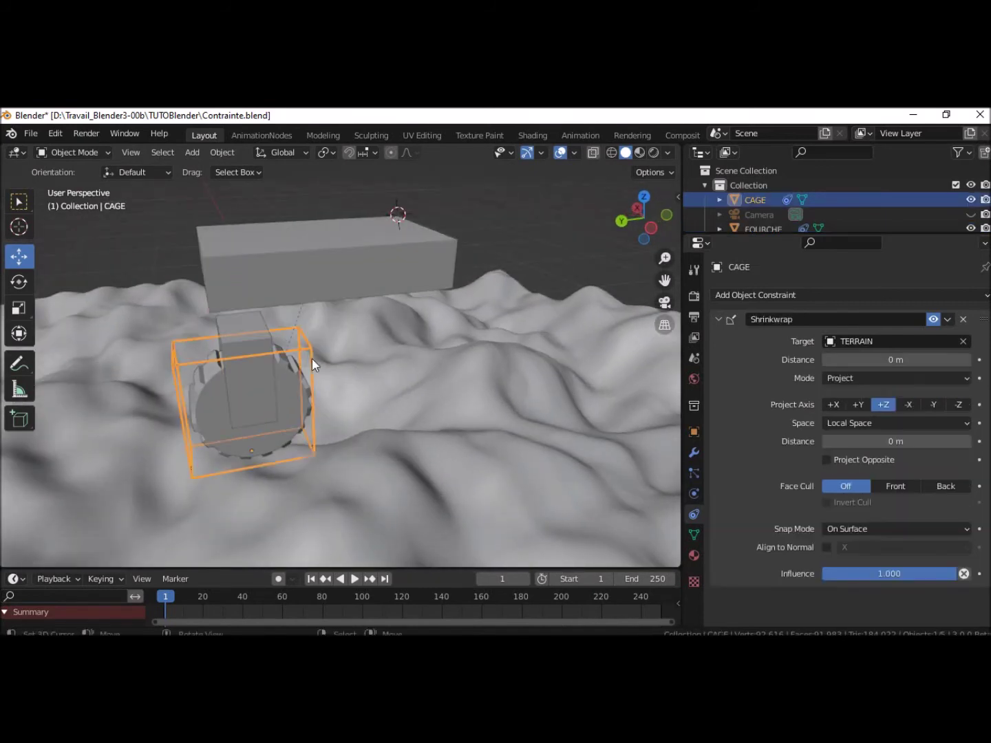
mouse_move(201, 458)
left_mouse_down()
mouse_move(105, 512)
mouse_move(603, 534)
mouse_move(588, 540)
mouse_move(367, 185)
mouse_move(158, 207)
mouse_move(131, 220)
mouse_move(677, 260)
mouse_move(62, 263)
mouse_move(8, 277)
mouse_move(529, 282)
mouse_move(257, 321)
mouse_move(591, 318)
mouse_move(579, 354)
mouse_move(415, 350)
mouse_move(117, 403)
mouse_move(435, 382)
mouse_move(544, 351)
mouse_move(361, 418)
mouse_move(299, 420)
mouse_move(330, 421)
left_mouse_up()
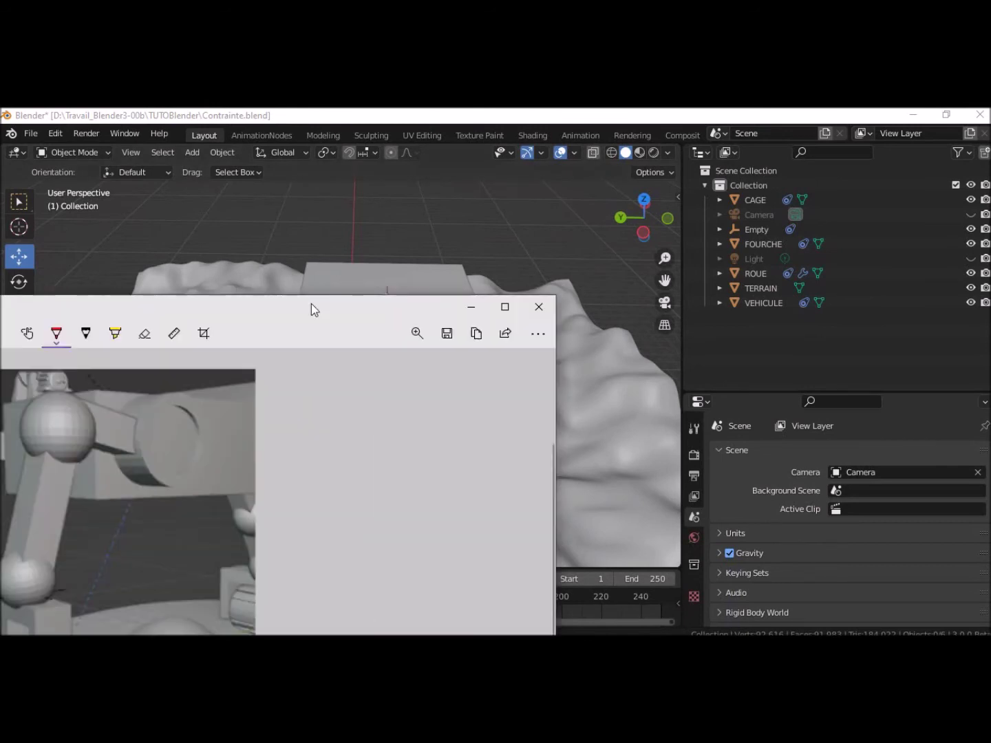
left_click_drag(312, 303, 493, 212)
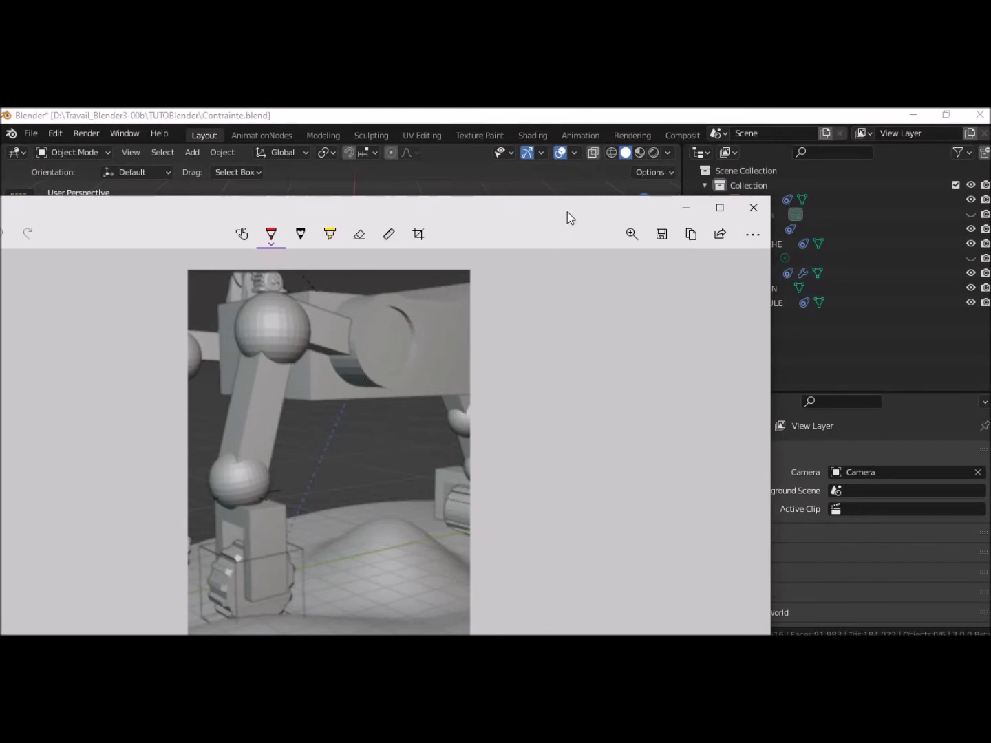
key("alt+F4")
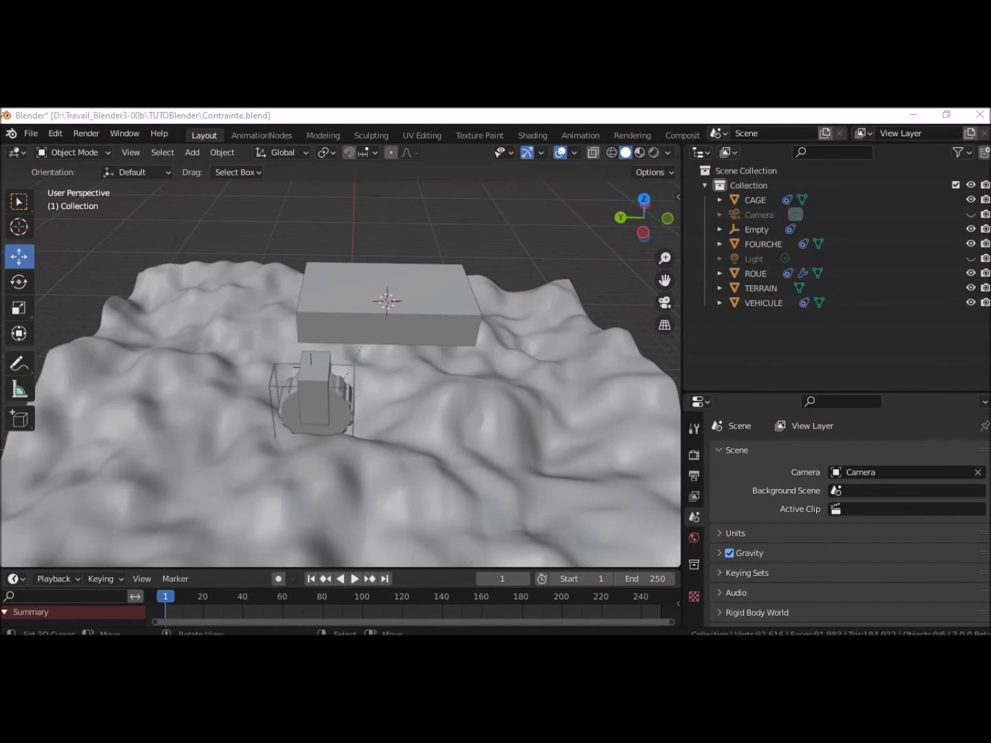
- Select the VEHICULE body and switch it to Edit Mode
left_click(363, 322)
left_click(79, 153)
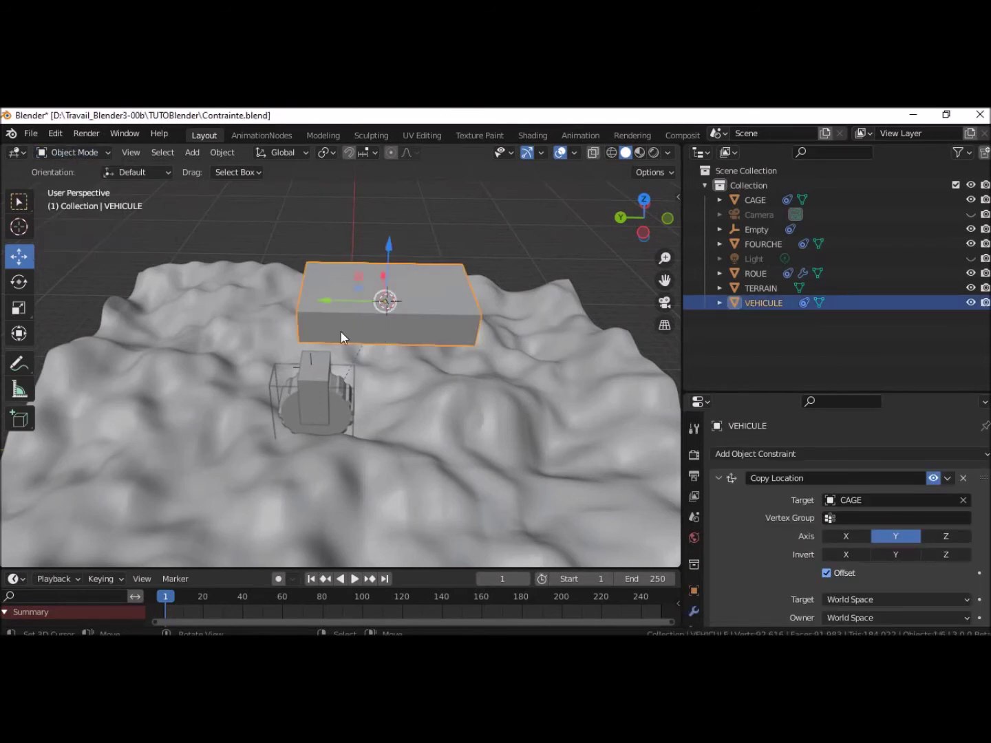
left_click(86, 152)
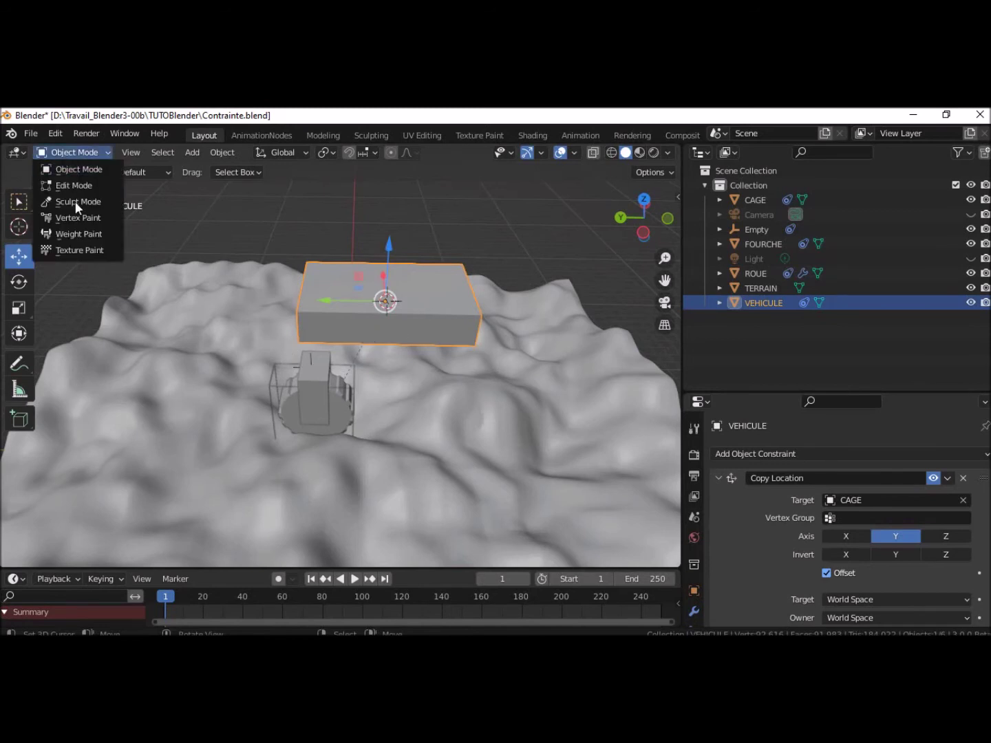
left_click(74, 186)
- Snap the 3D cursor to the front face's centre, then return to Object Mode
left_click(388, 331)
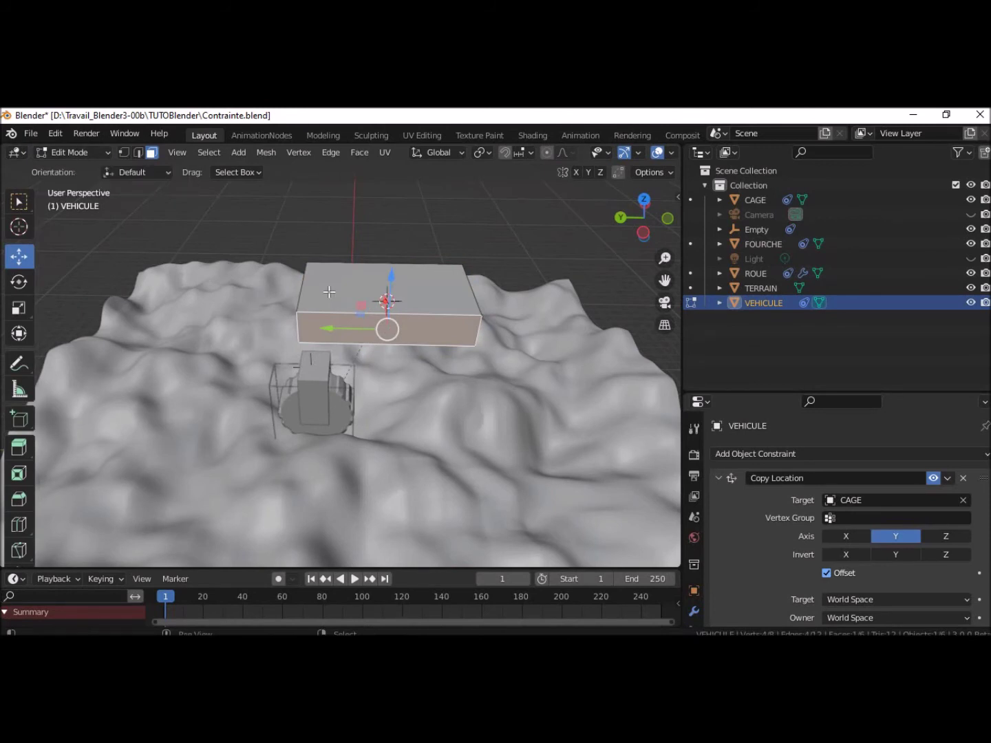
key("shift+s")
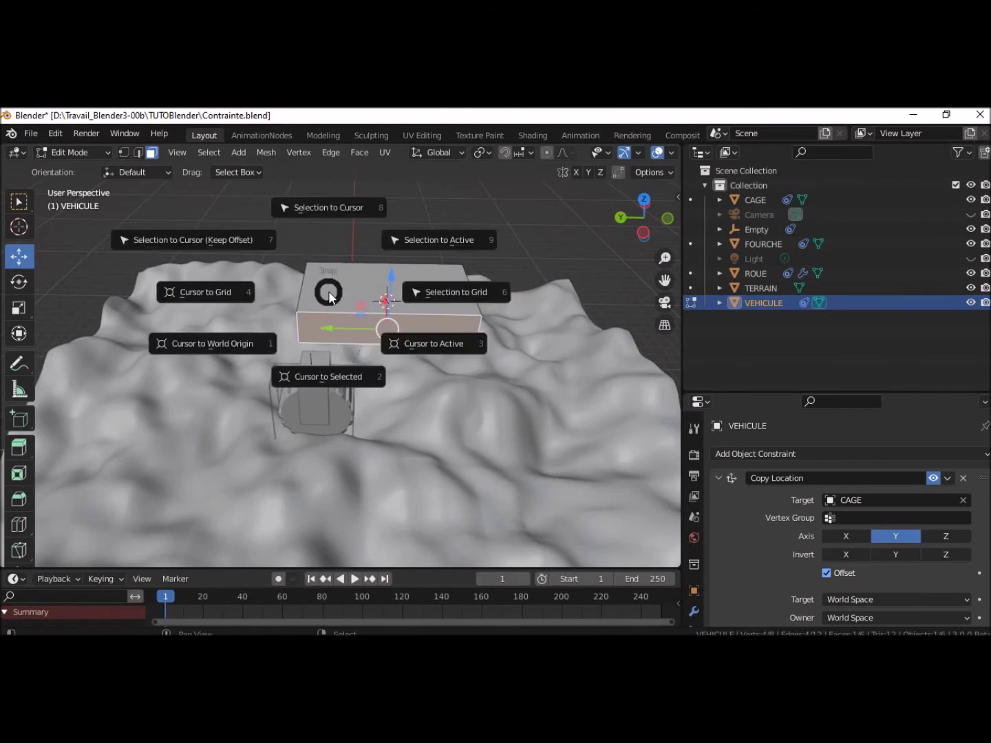
left_click(325, 377)
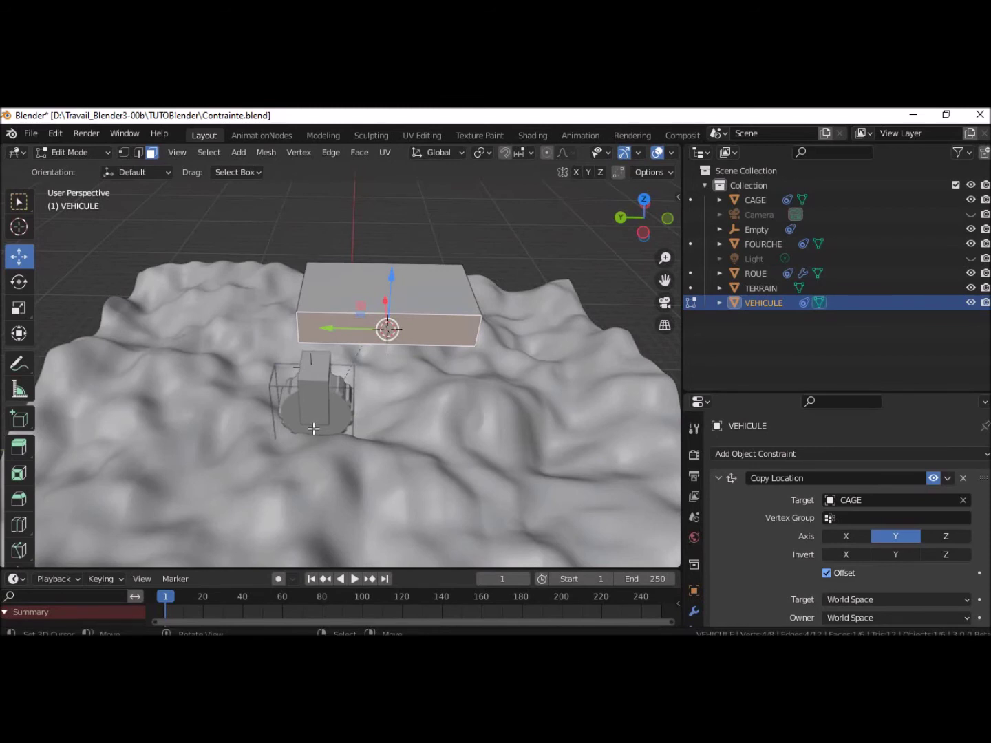
left_click(53, 152)
left_click(69, 170)
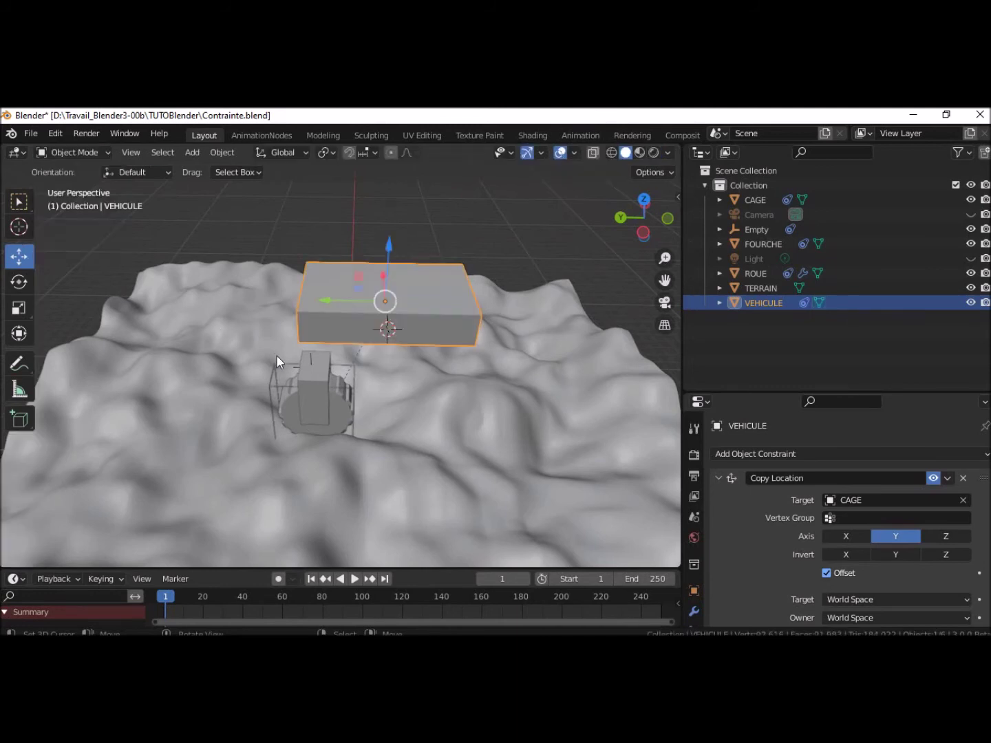
- Add an armature at the 3D cursor and enable In Front in its Object Data settings
key("shift+a")
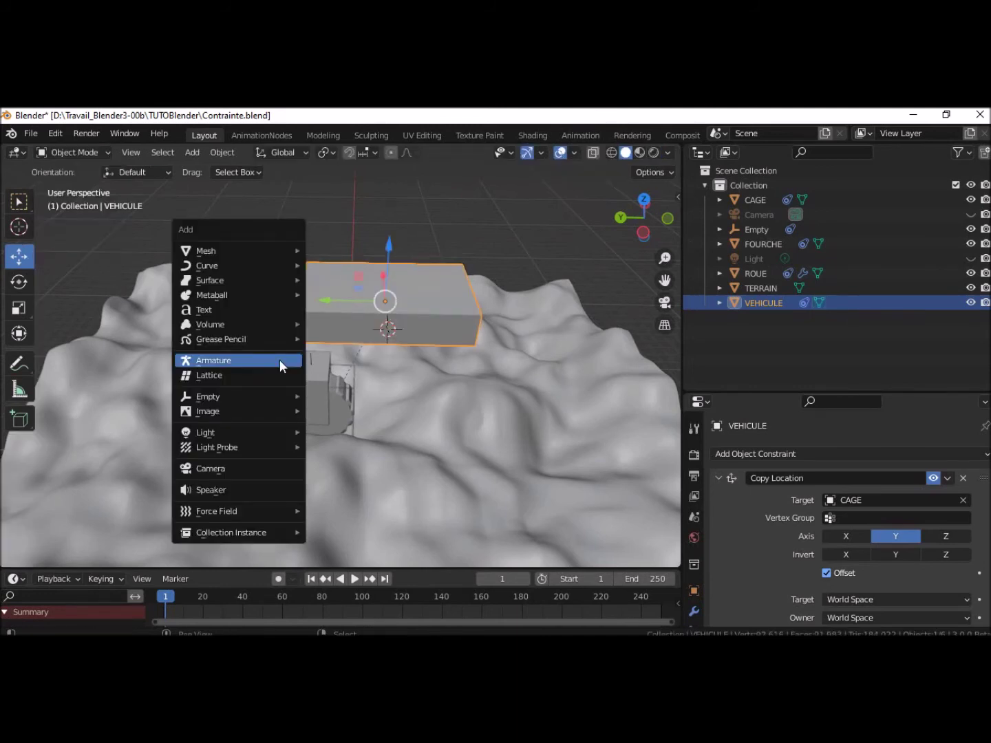
left_click(280, 366)
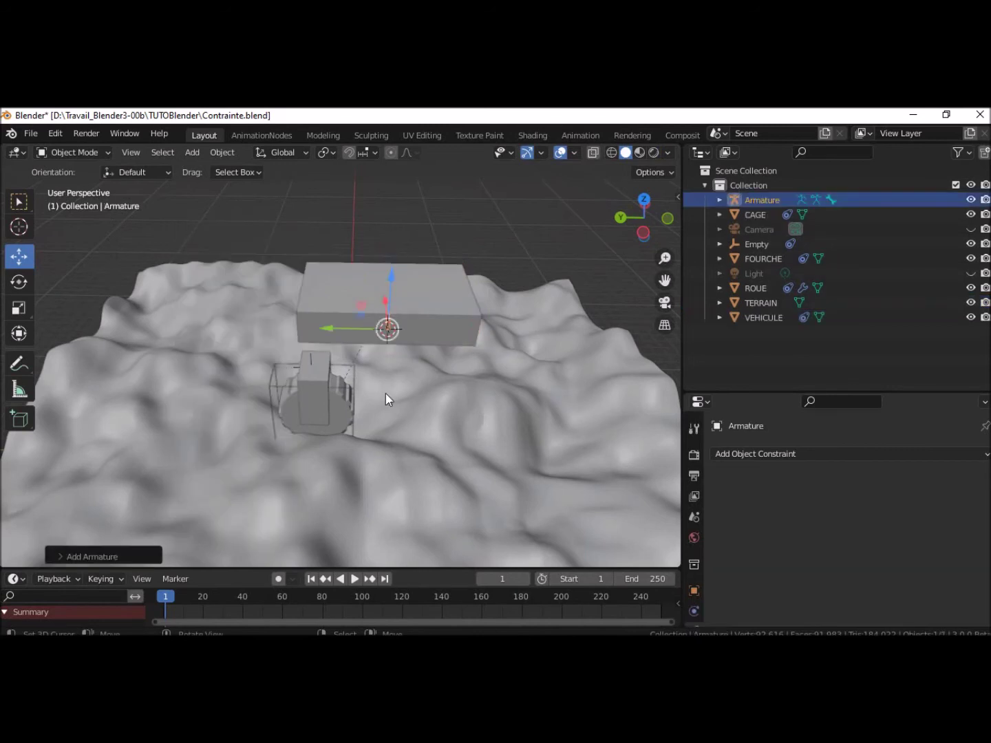
scroll(515, 381, "up", 2)
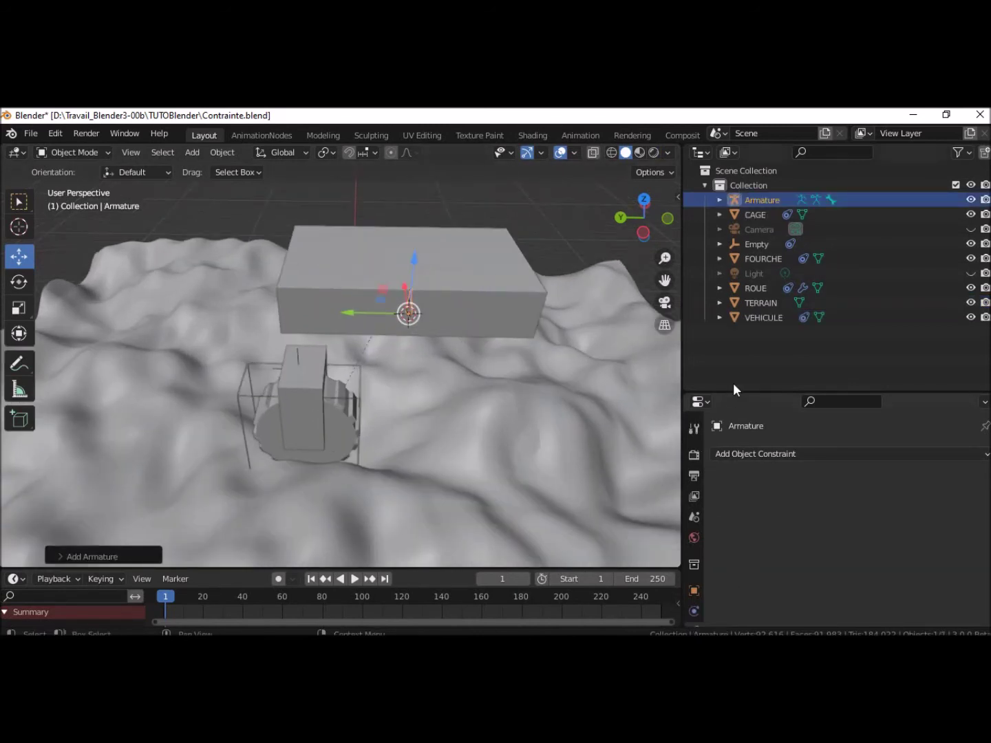
left_click_drag(729, 391, 730, 194)
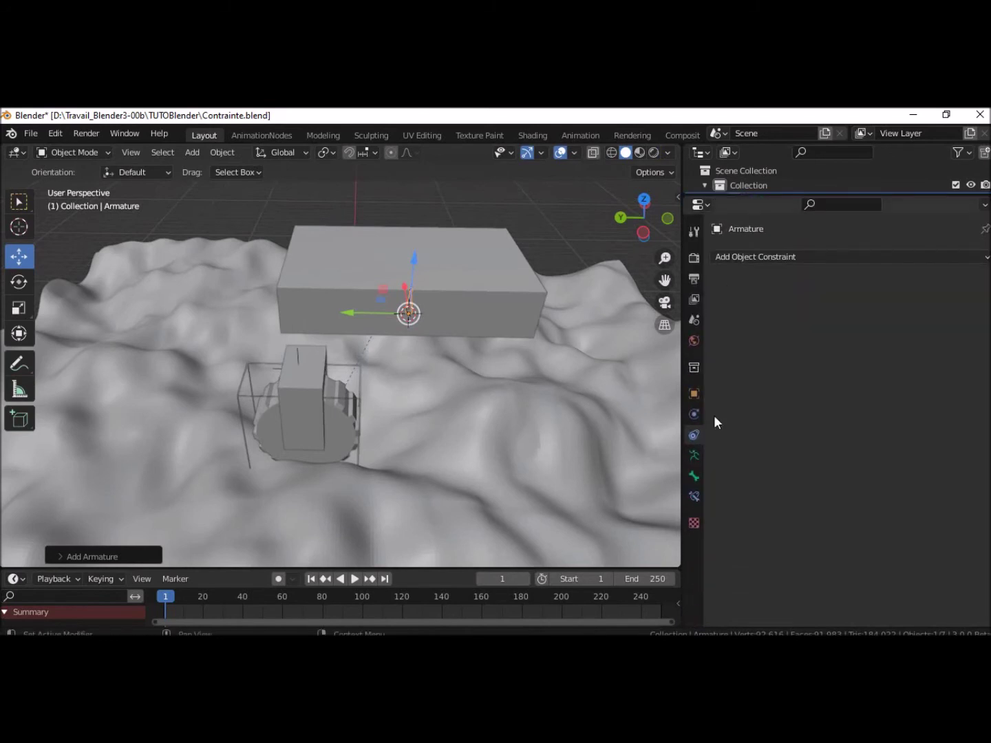
left_click(694, 455)
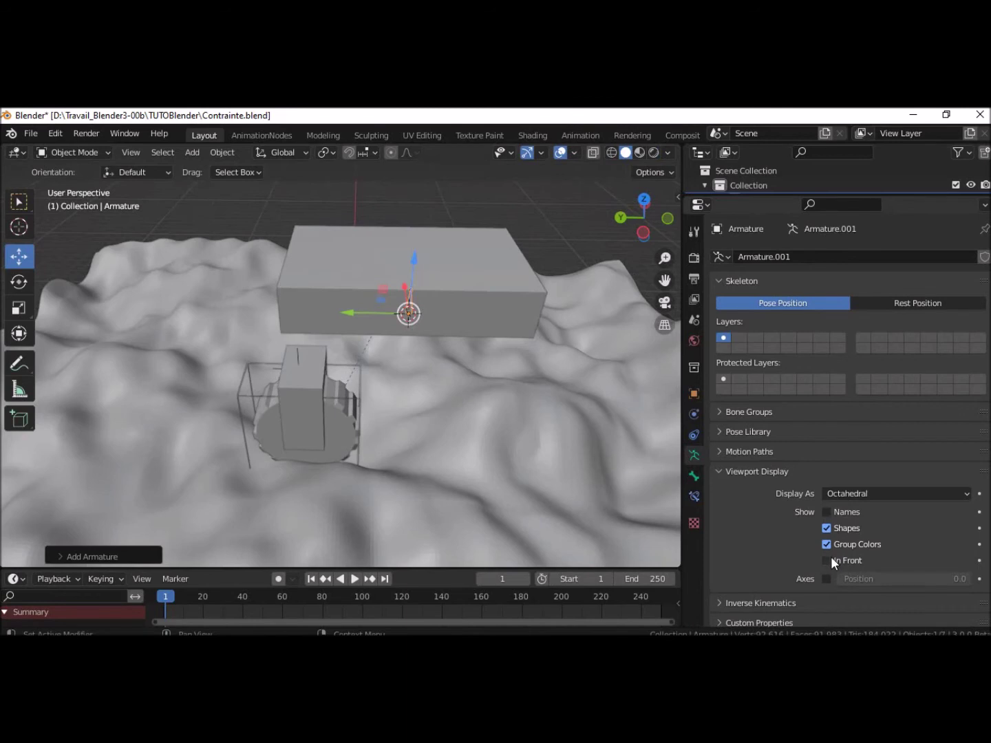
scroll(385, 332, "up", 3)
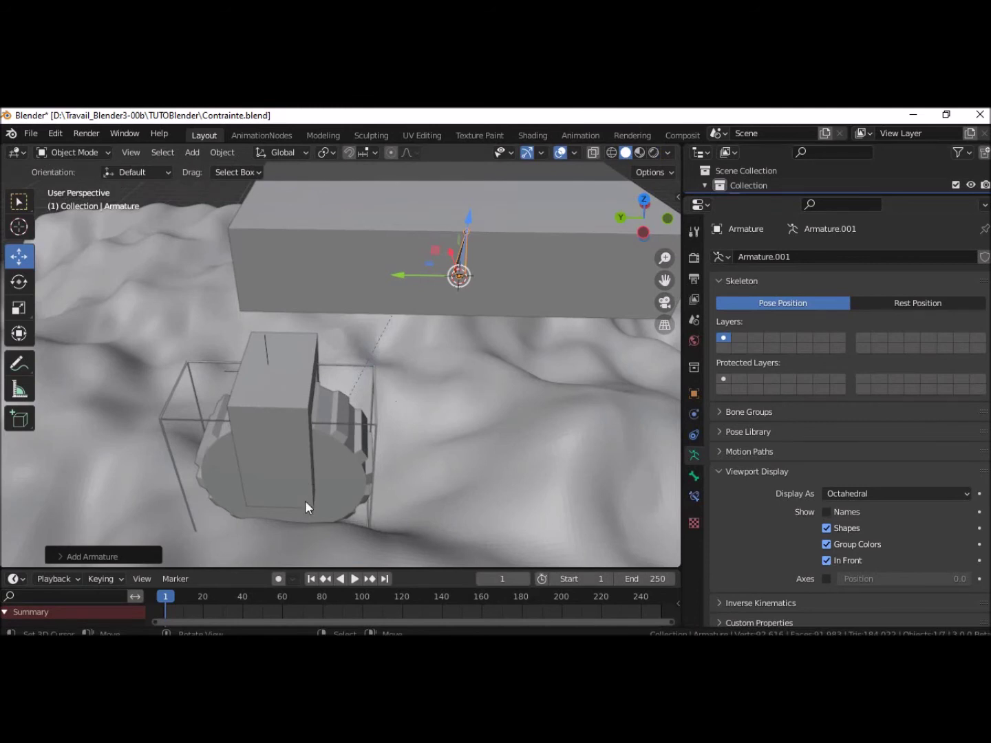
left_click(643, 232)
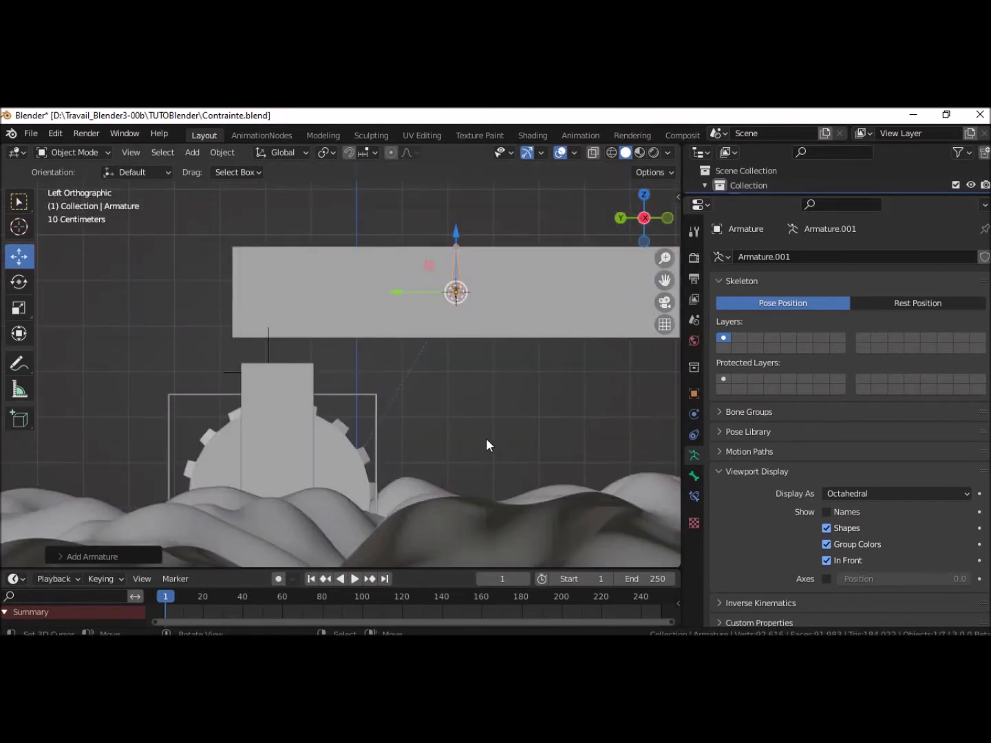
- Slide the armature along X inside the VEHICULE body
mouse_move(483, 434)
middle_mouse_down()
mouse_move(538, 458)
mouse_move(669, 469)
middle_mouse_up()
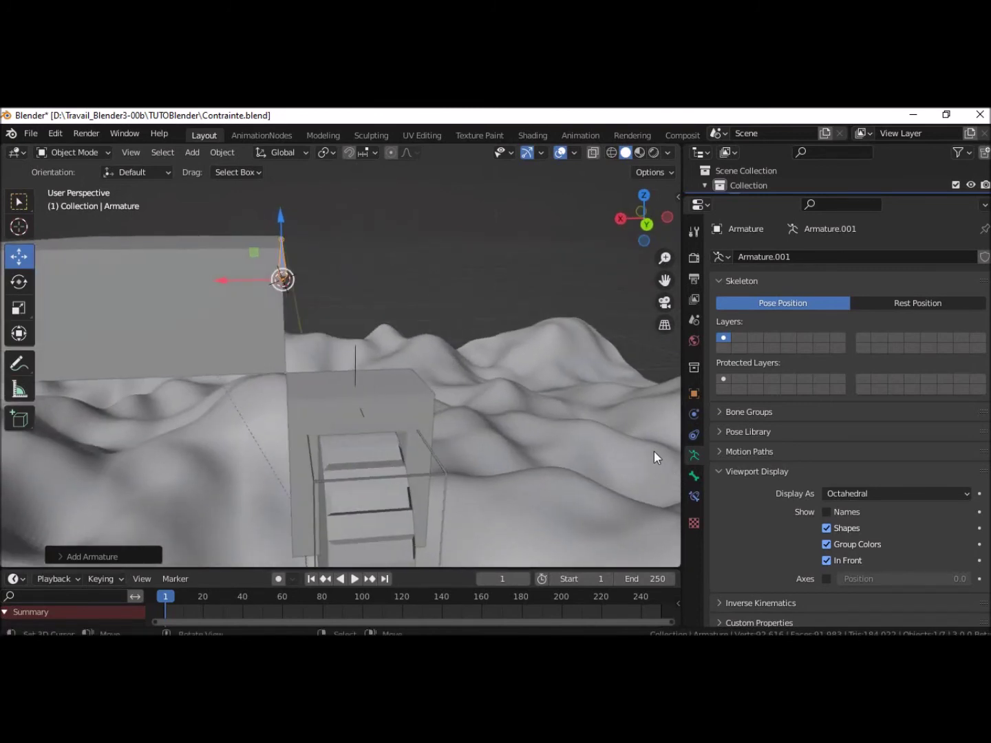
left_click_drag(221, 280, 294, 313)
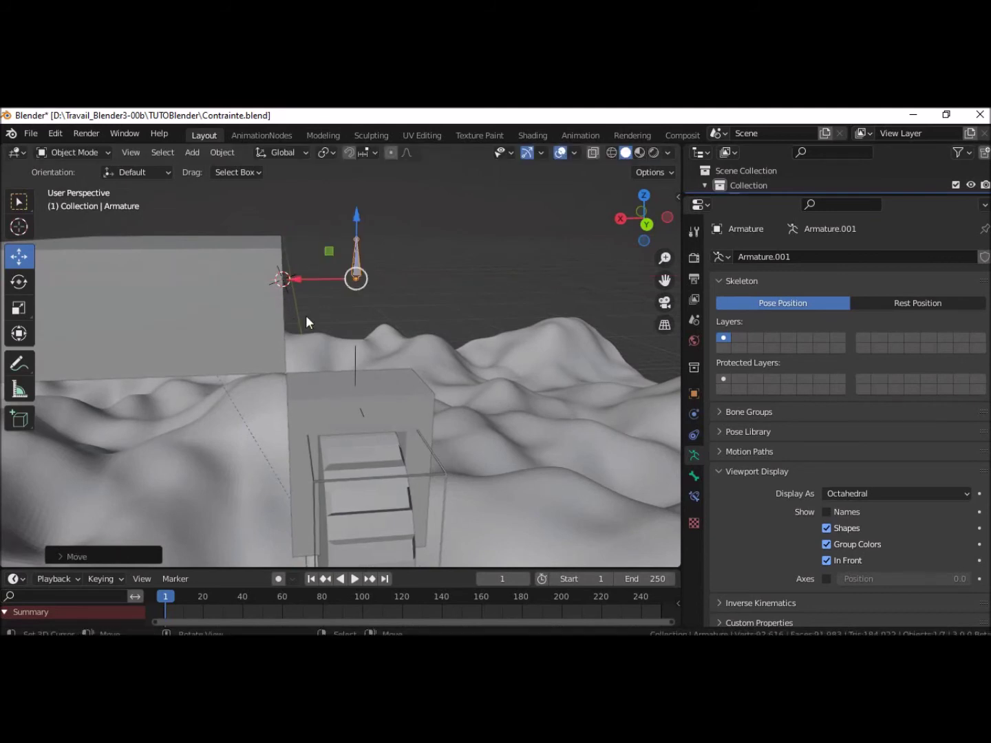
mouse_move(532, 392)
middle_mouse_down()
mouse_move(467, 410)
mouse_move(407, 407)
middle_mouse_up()
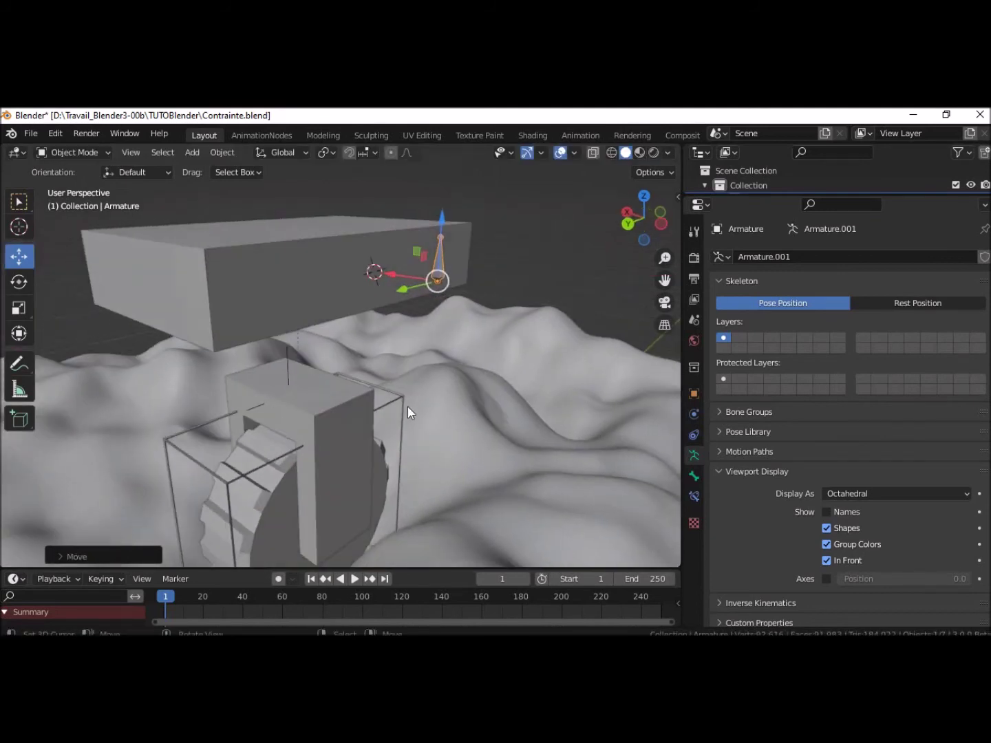
- Delete the leftover Empty on the fork and reselect the armature from Left view
left_click(290, 367)
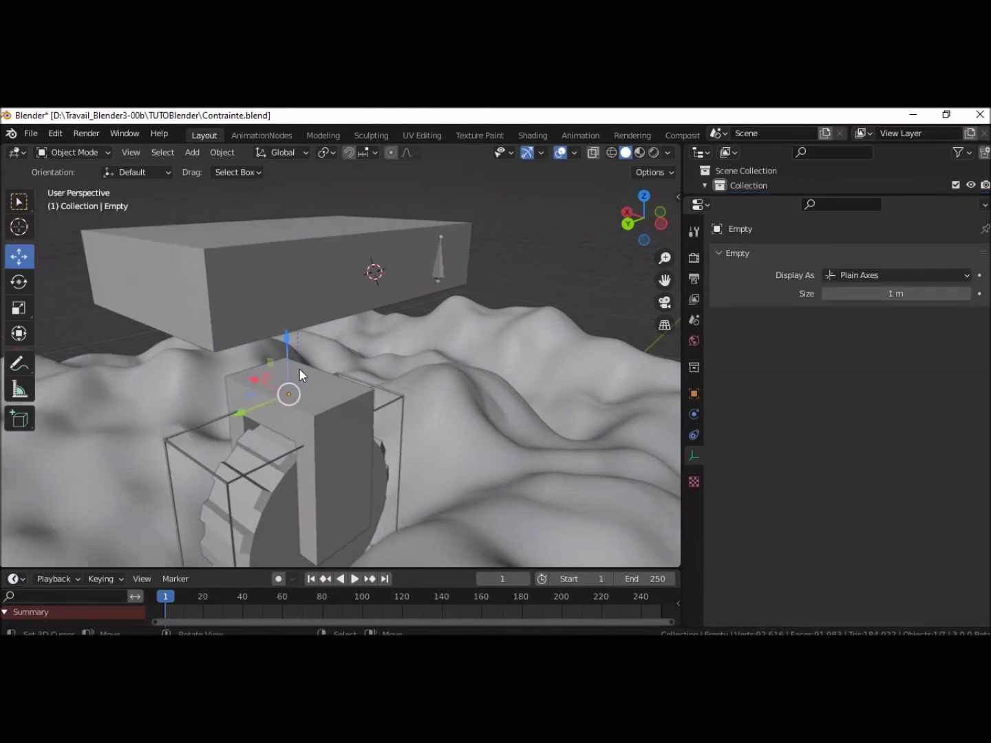
key("x")
left_click(299, 370)
mouse_move(455, 388)
middle_mouse_down()
mouse_move(386, 373)
mouse_move(394, 368)
middle_mouse_up()
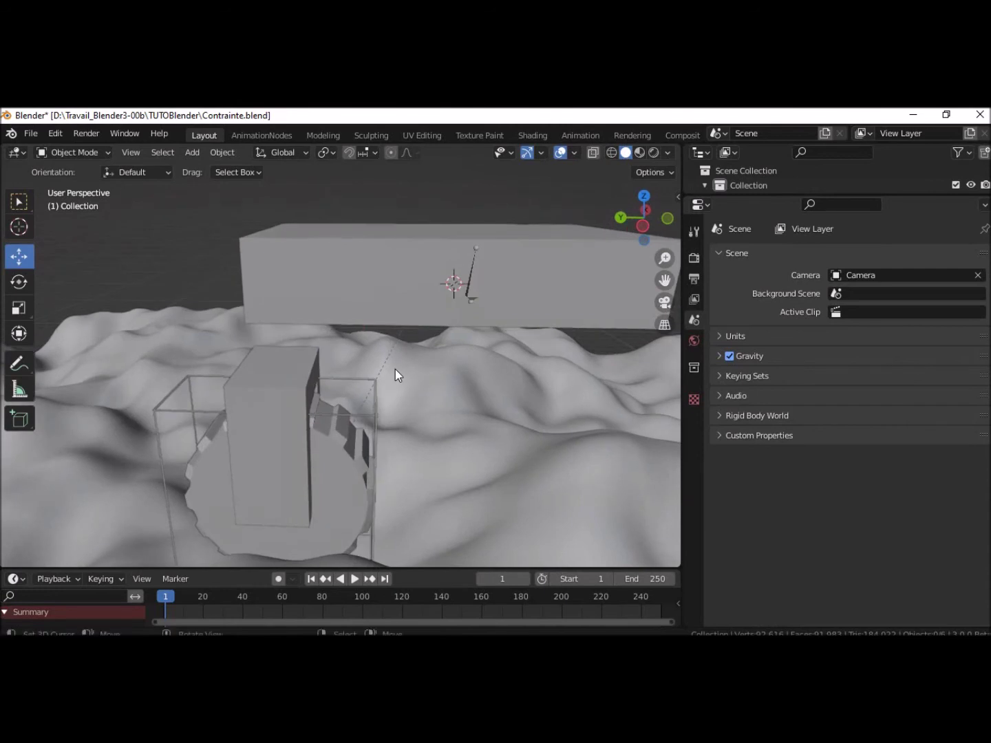
left_click(646, 227)
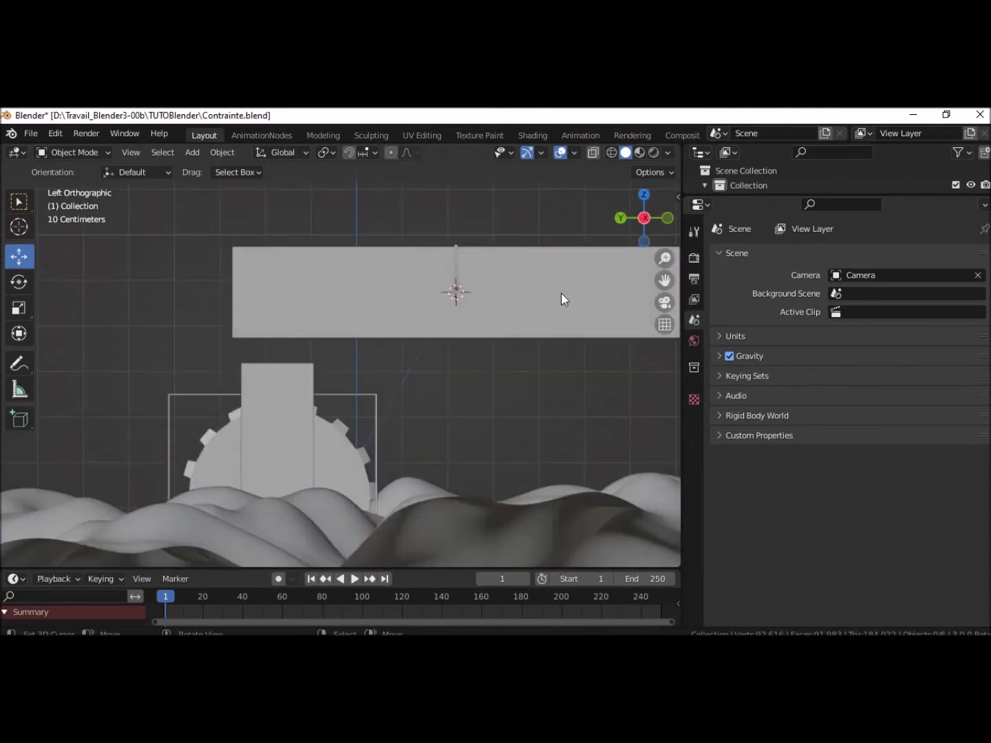
left_click(457, 271)
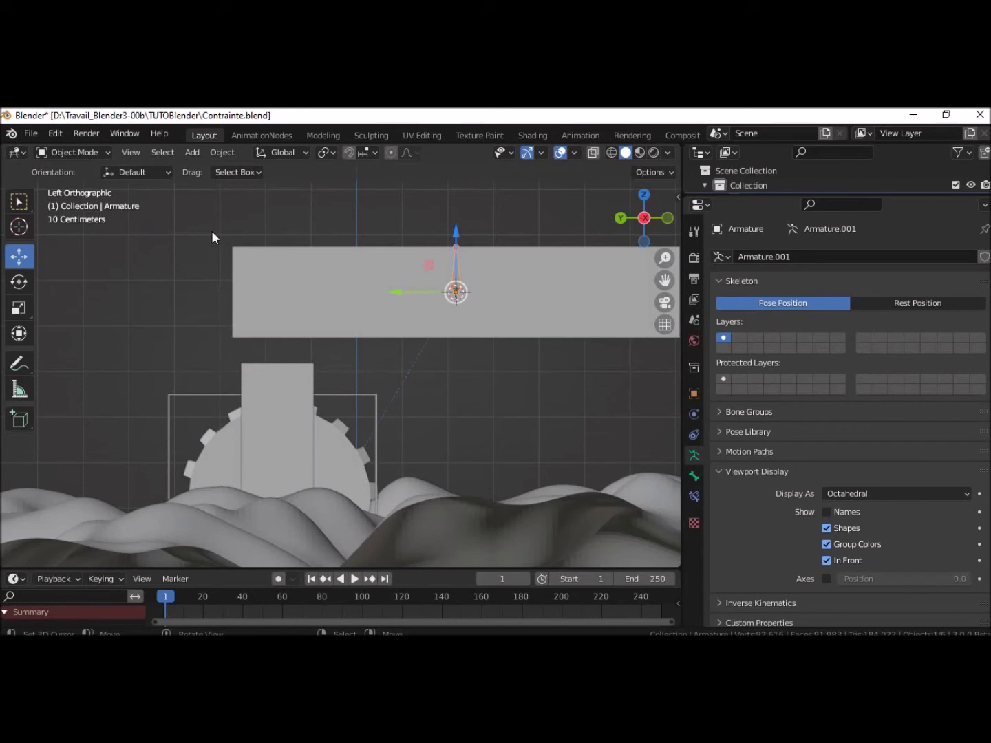
left_click(65, 152)
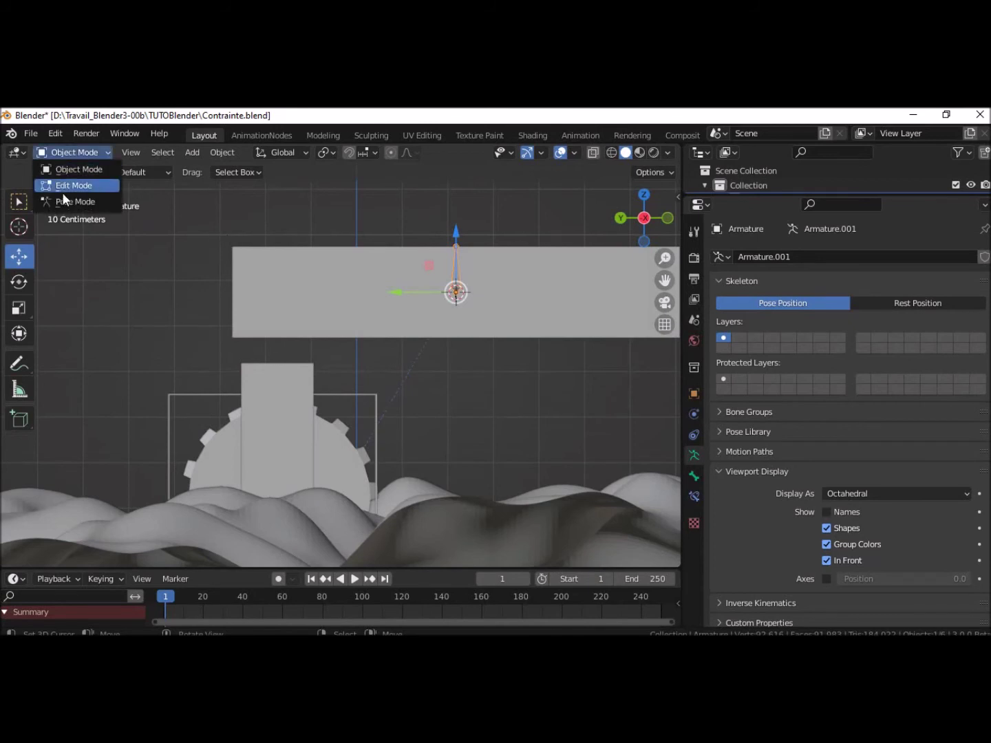
- In Edit Mode, reposition the bone's head inside the body box
left_click(66, 184)
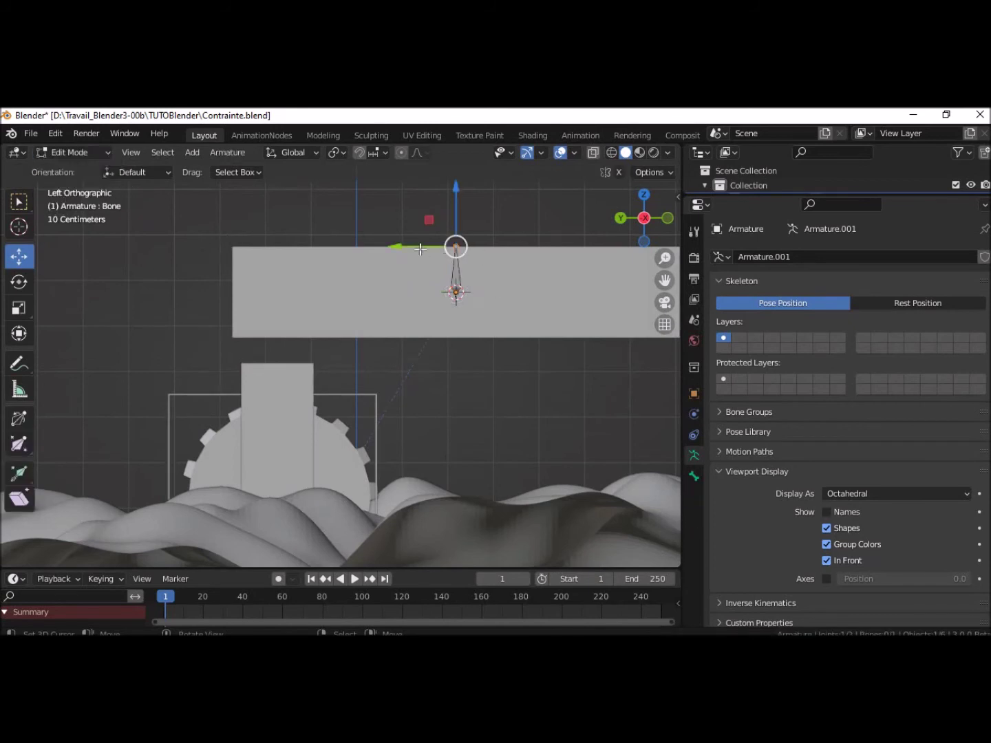
left_click_drag(413, 246, 261, 303)
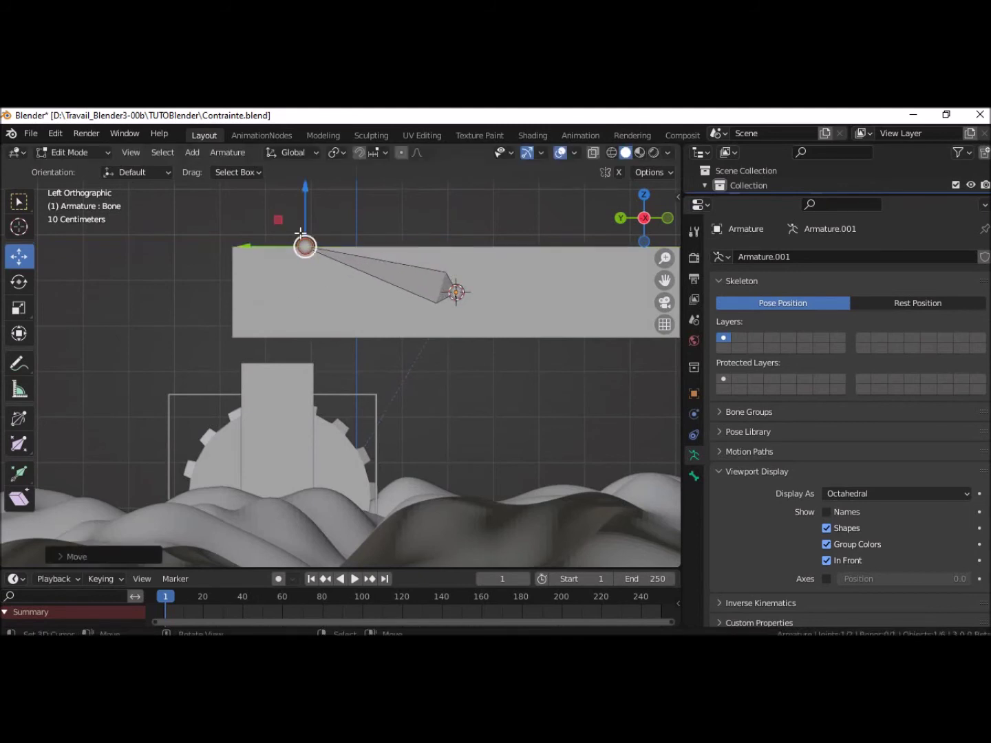
left_click_drag(307, 189, 276, 237)
mouse_move(268, 294)
left_mouse_down()
mouse_move(255, 294)
mouse_move(254, 306)
left_mouse_up()
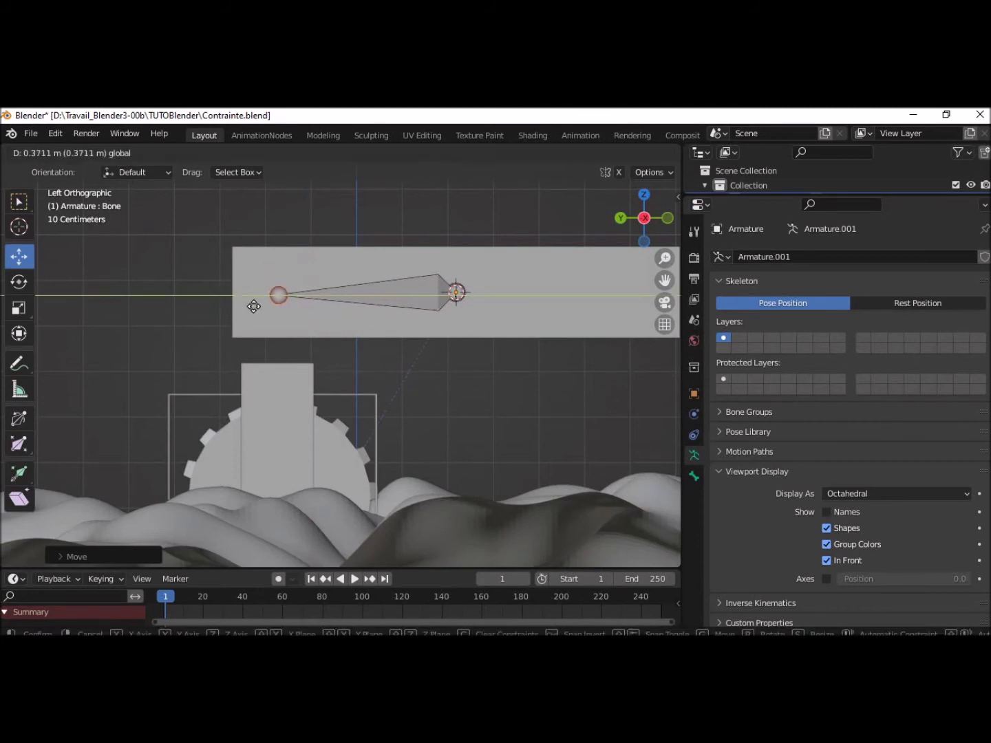
left_click_drag(254, 307, 281, 313)
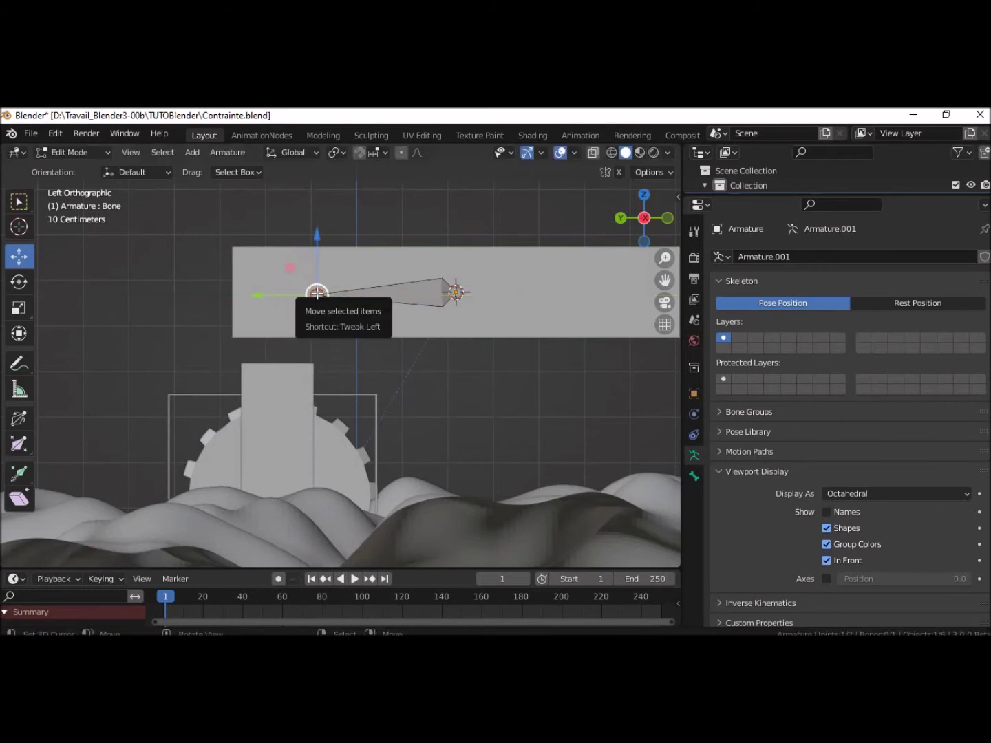
left_click_drag(317, 295, 277, 296)
right_click(277, 296)
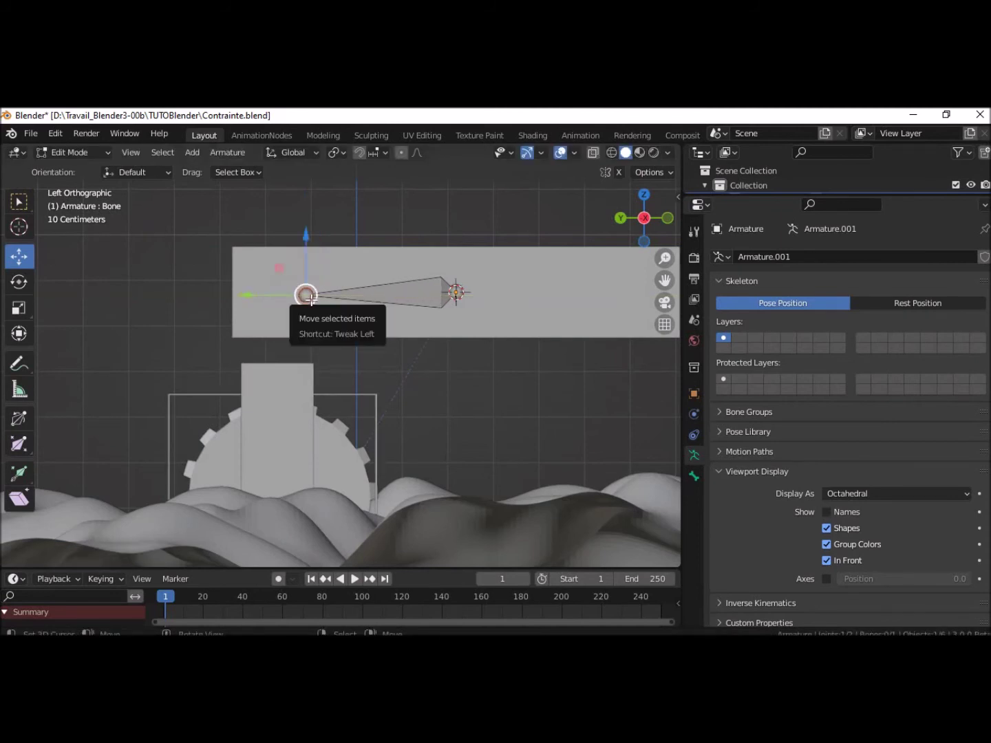
- Extrude Bone.001 down to the fork top and adjust both joints
key("e")
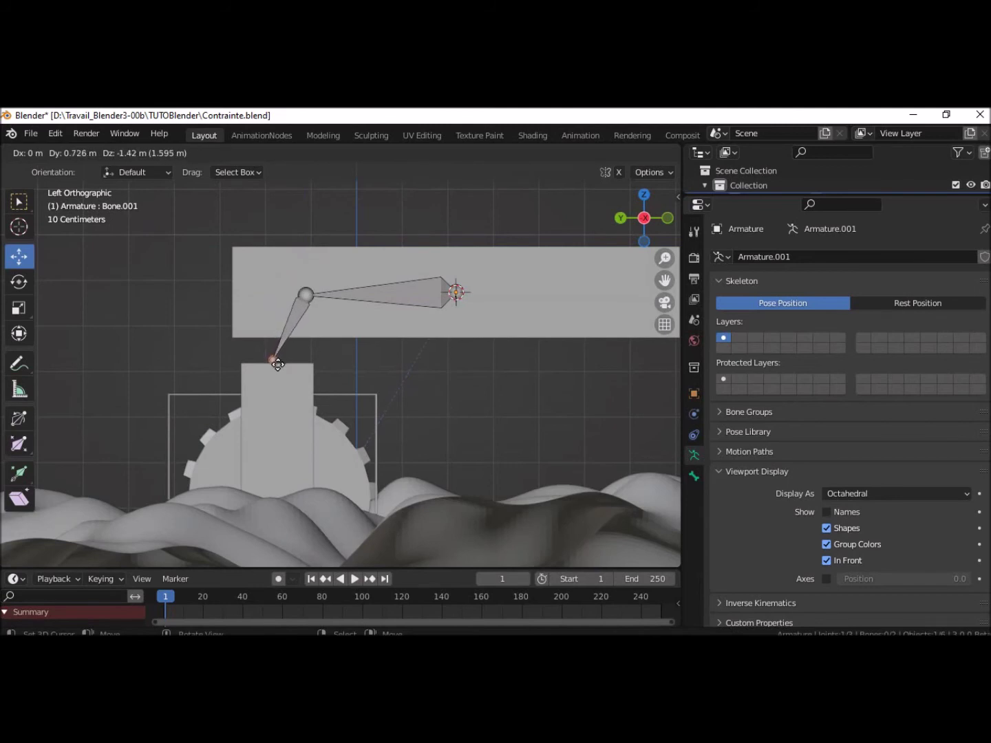
left_click(277, 363)
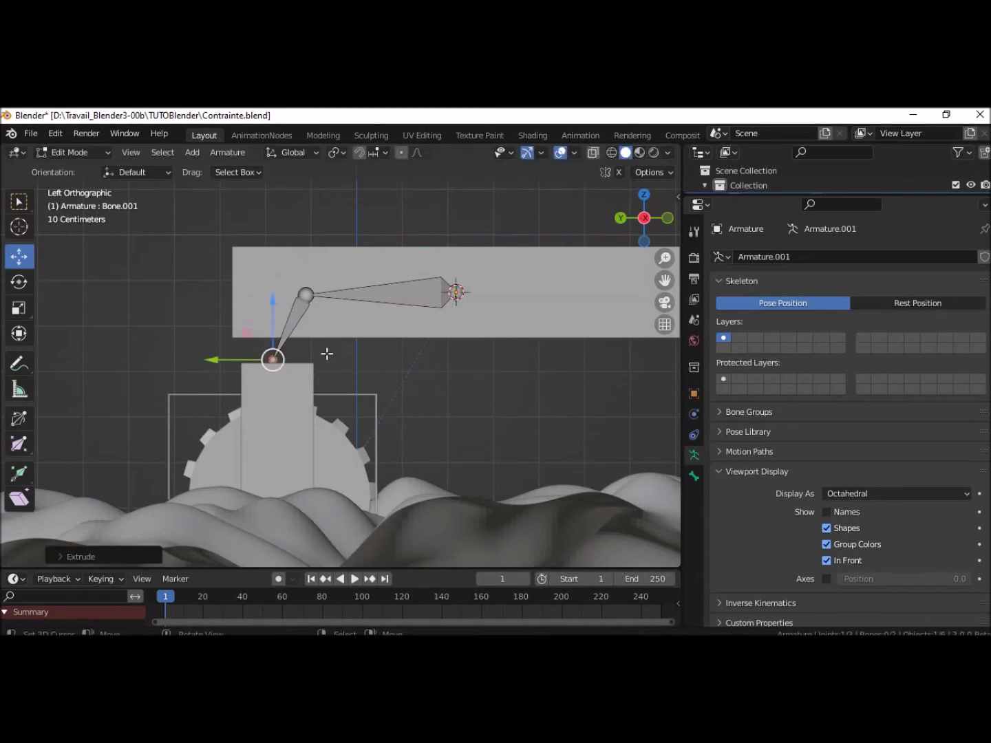
left_click(309, 295)
left_click_drag(305, 242, 305, 219)
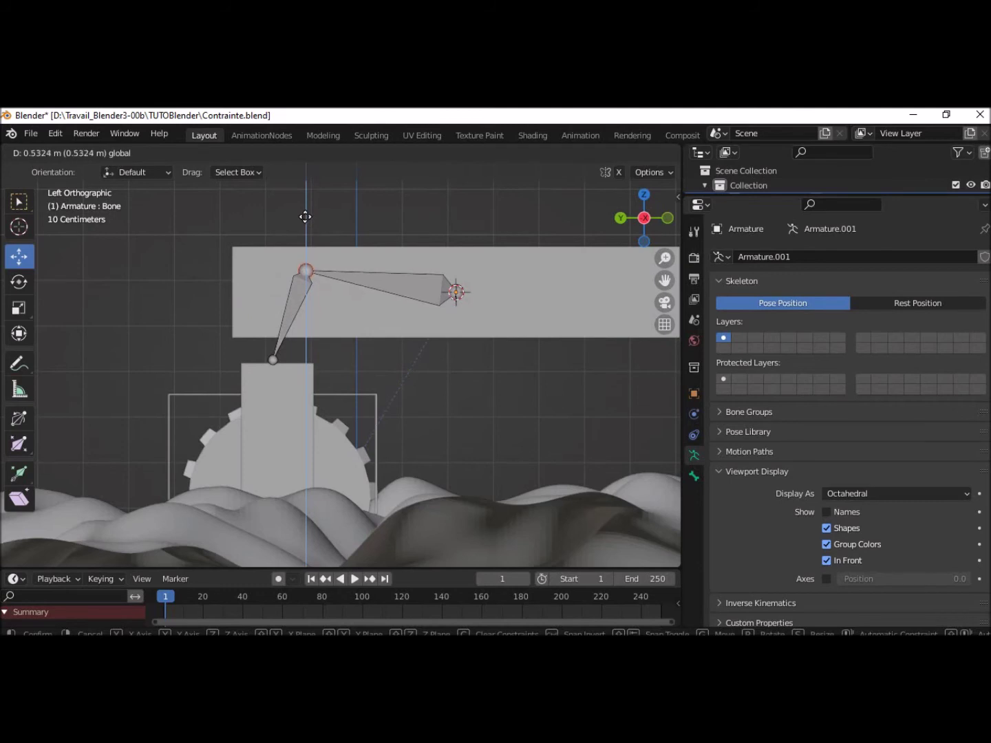
left_click_drag(304, 220, 305, 214)
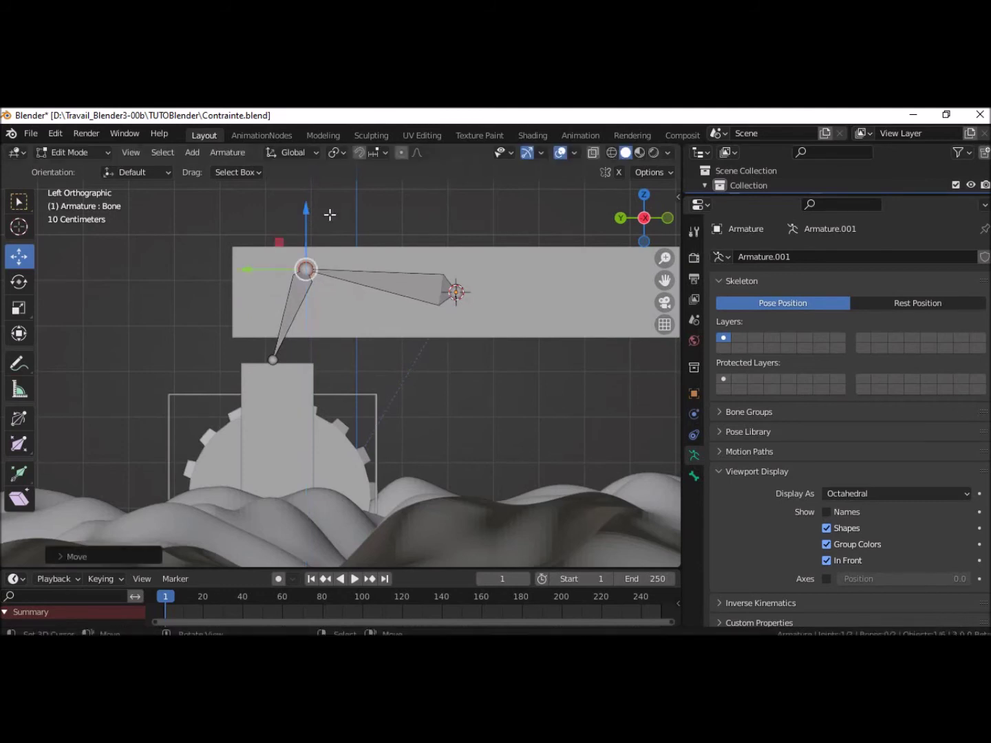
left_click(278, 361)
left_click_drag(255, 361, 255, 360)
mouse_move(423, 387)
middle_mouse_down()
mouse_move(614, 430)
mouse_move(595, 429)
middle_mouse_up()
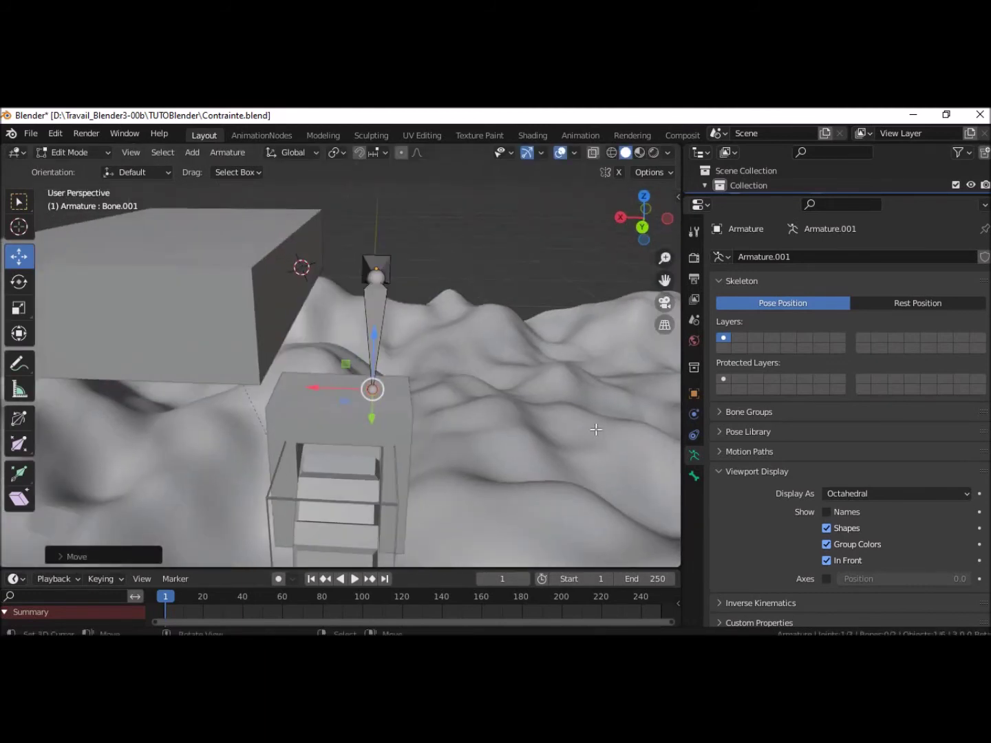
left_click(75, 152)
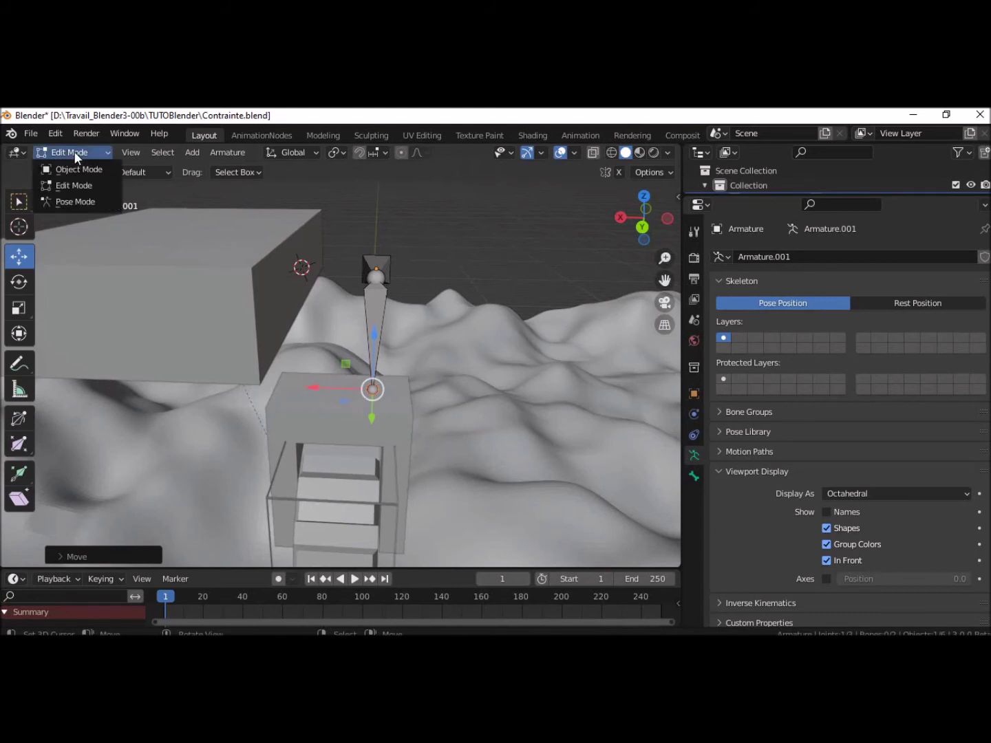
- Return to Object Mode and shift the whole armature slightly along X
left_click(78, 169)
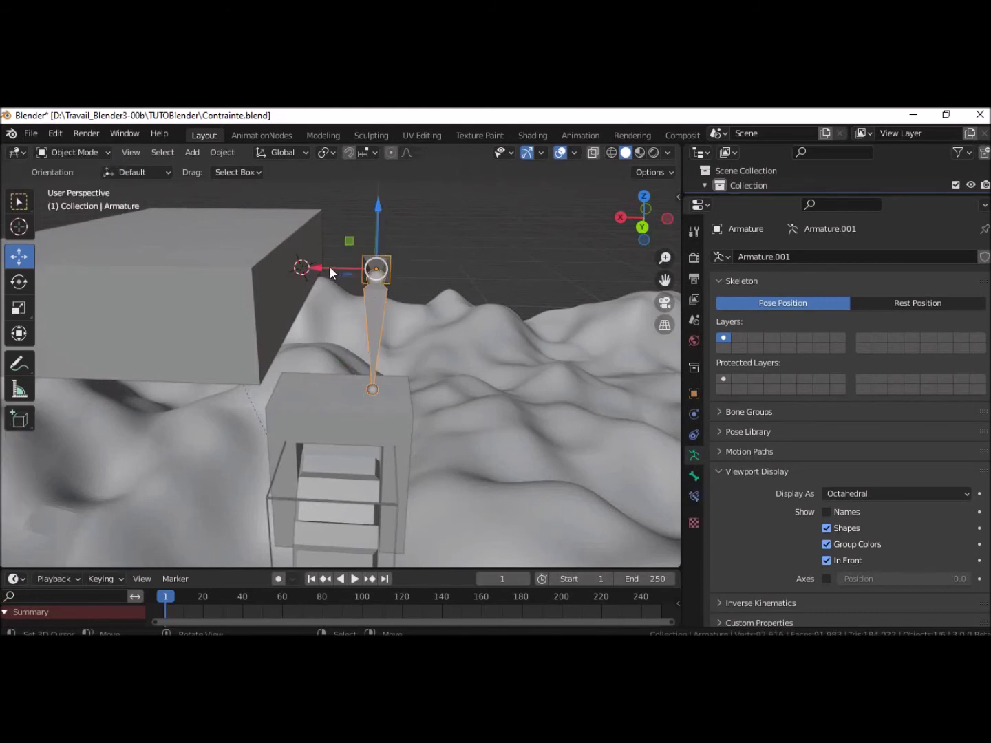
left_click_drag(329, 265, 295, 269)
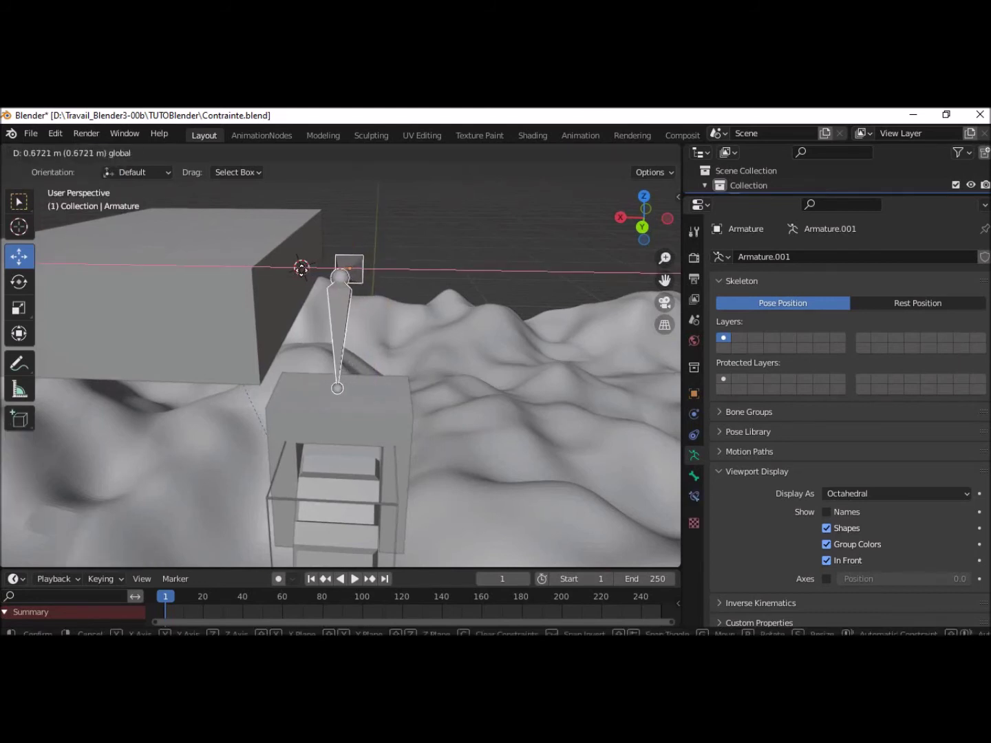
left_click_drag(296, 269, 324, 304)
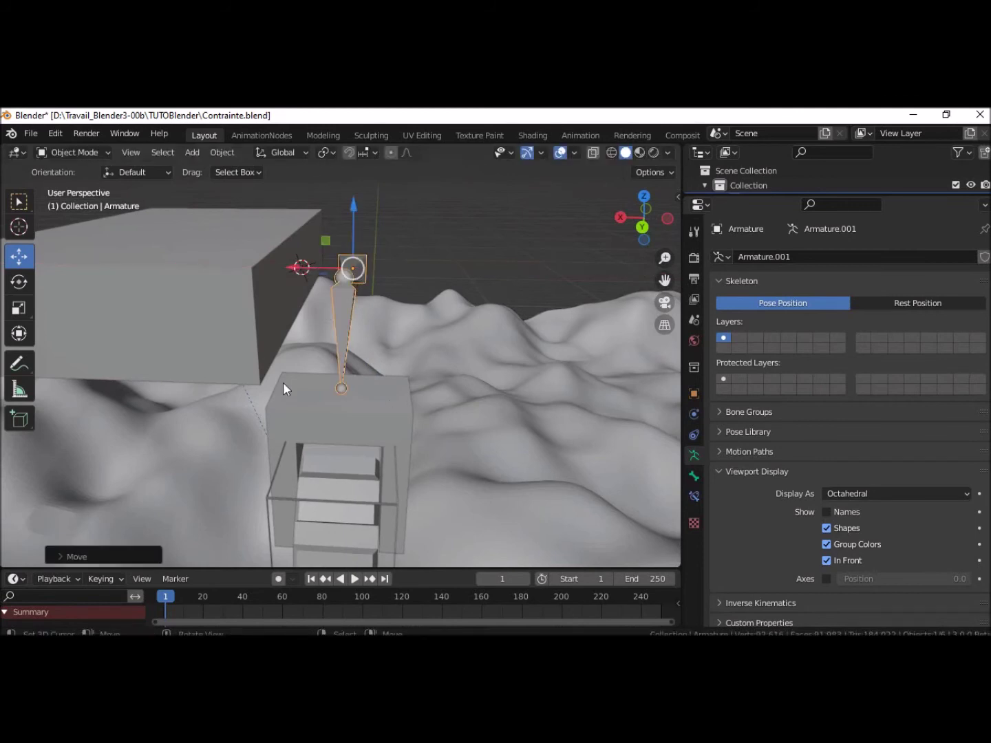
middle_click_drag(419, 430, 267, 408)
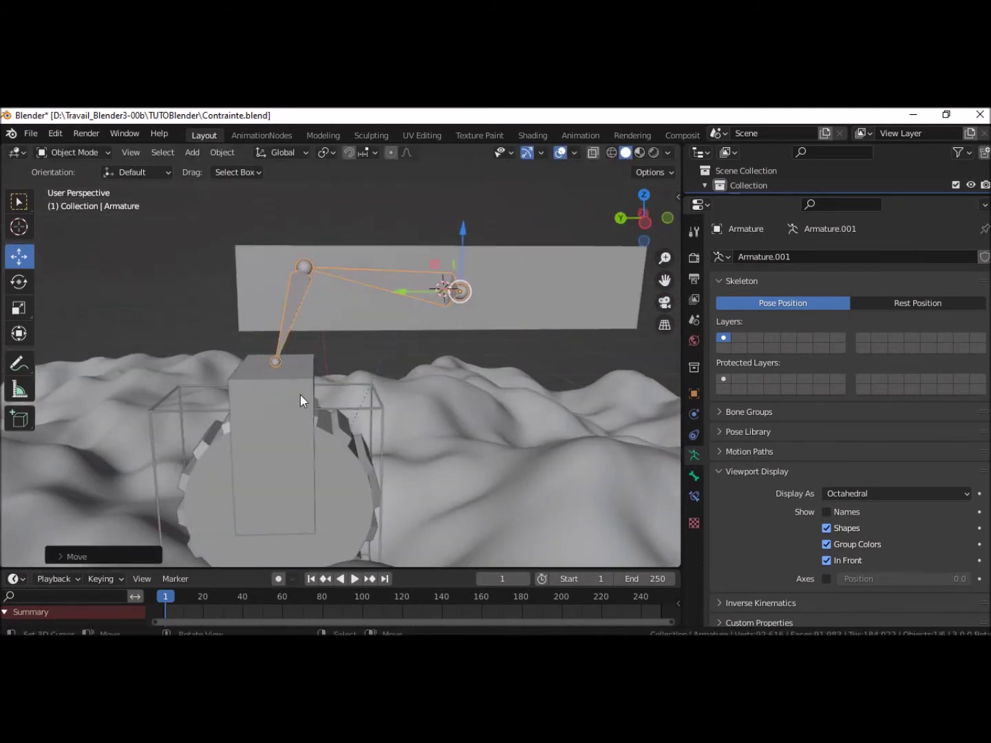
- Move CAGE along Y as a test, then undo it
scroll(383, 404, "down", 3)
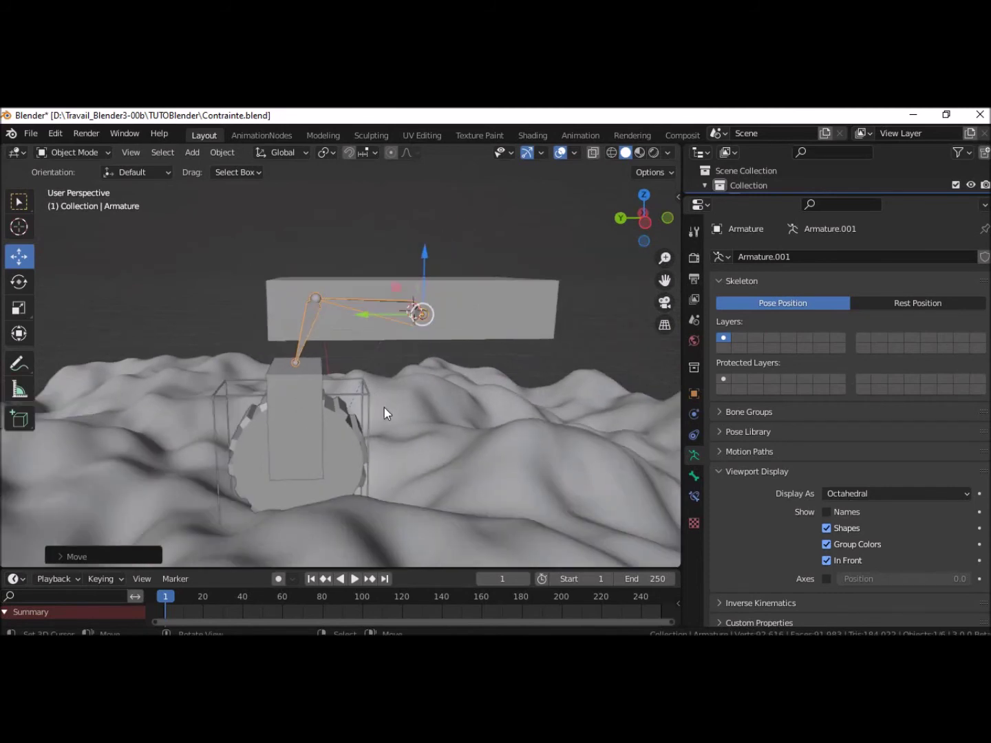
left_click(367, 455)
left_click_drag(261, 517, 103, 511)
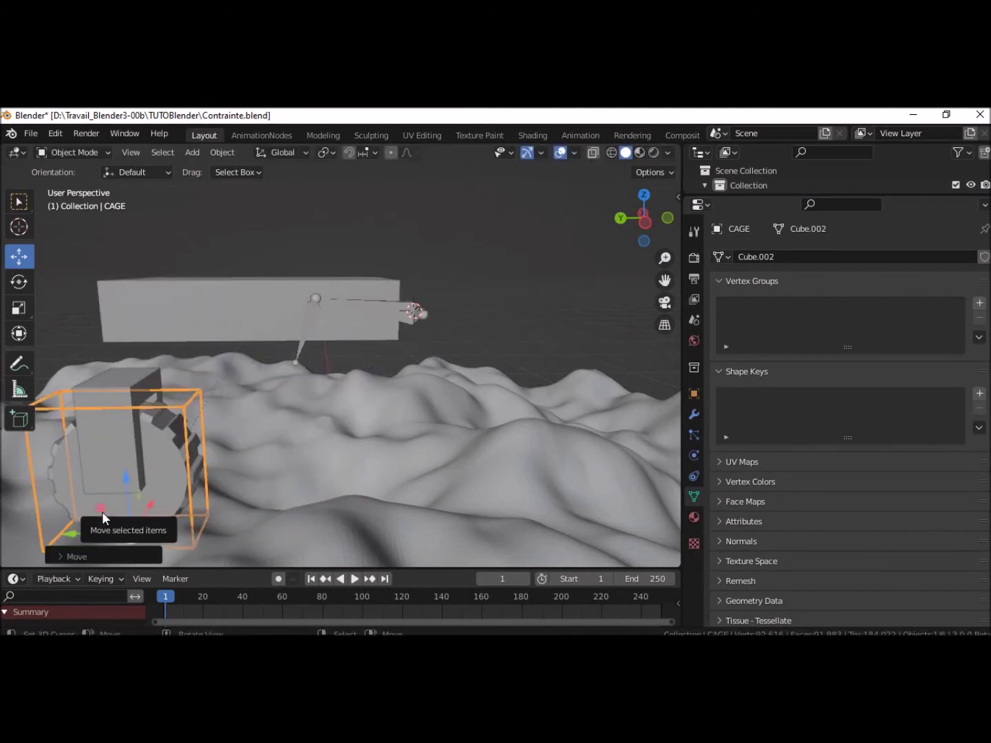
key("ctrl+z")
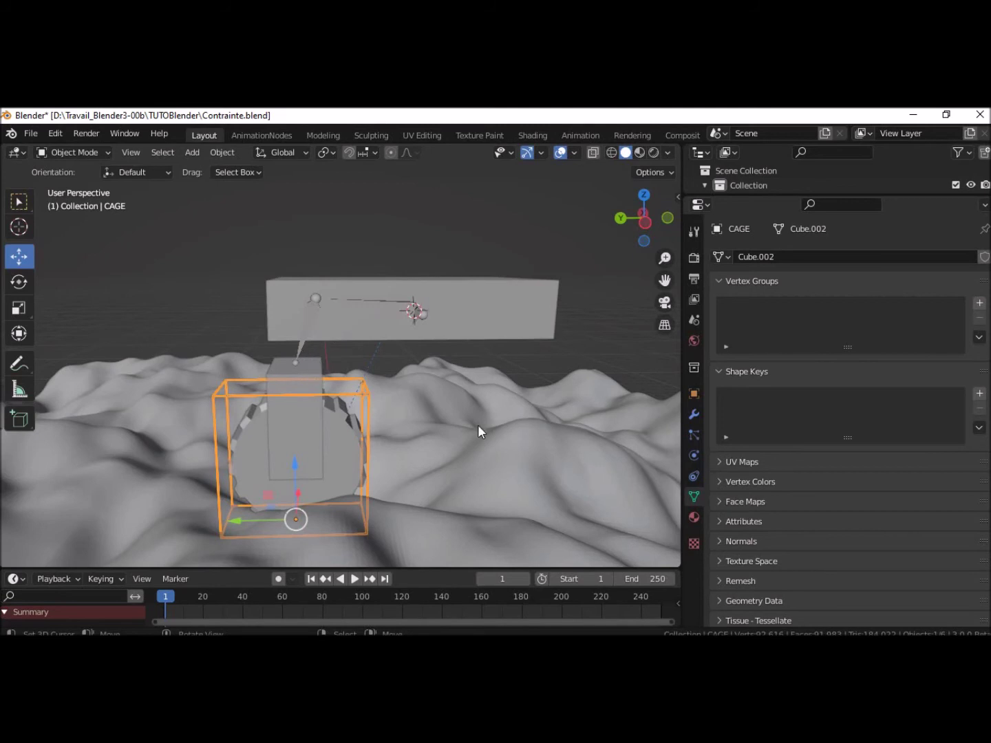
- Put the armature in Pose Mode, select its upper bone, and return to Object Mode
left_click(384, 306)
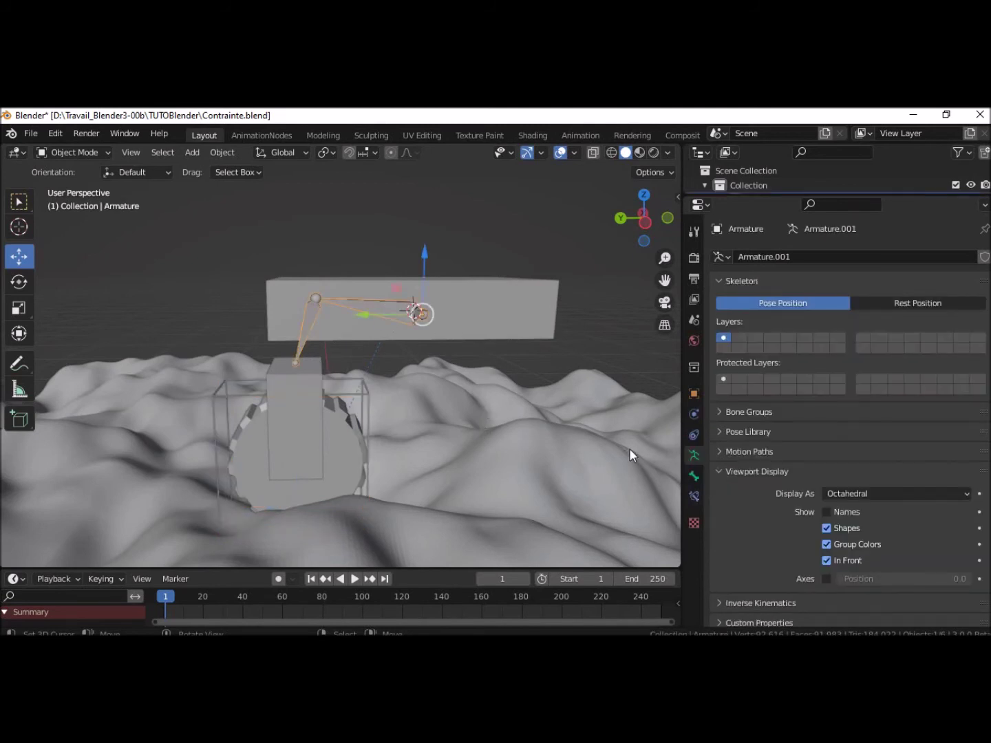
left_click(84, 151)
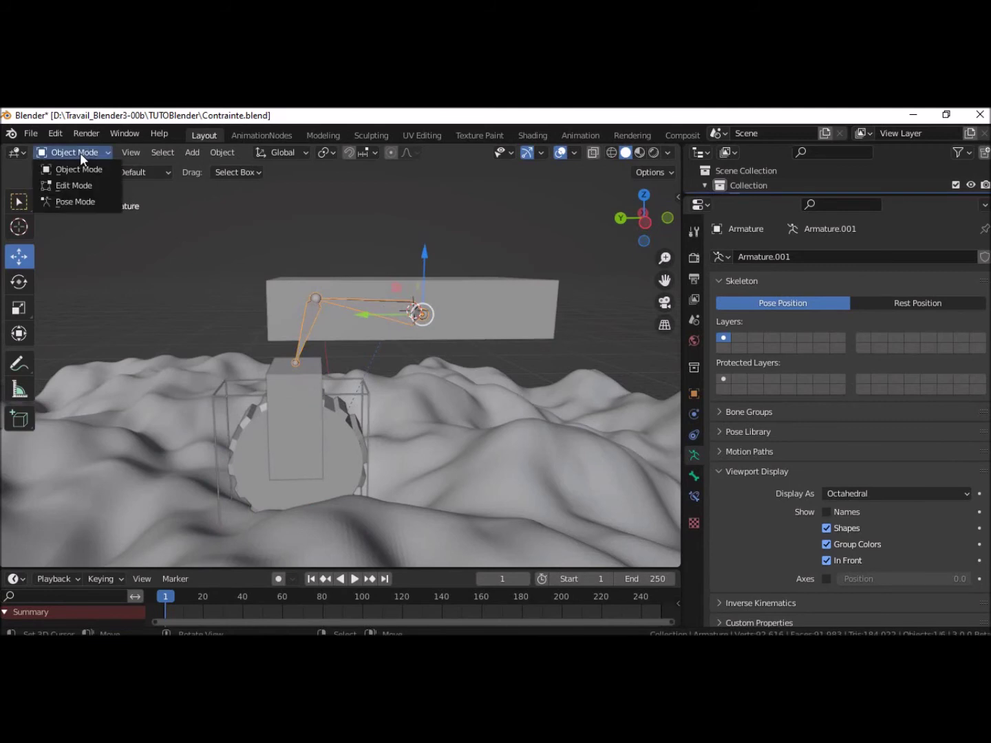
left_click(73, 202)
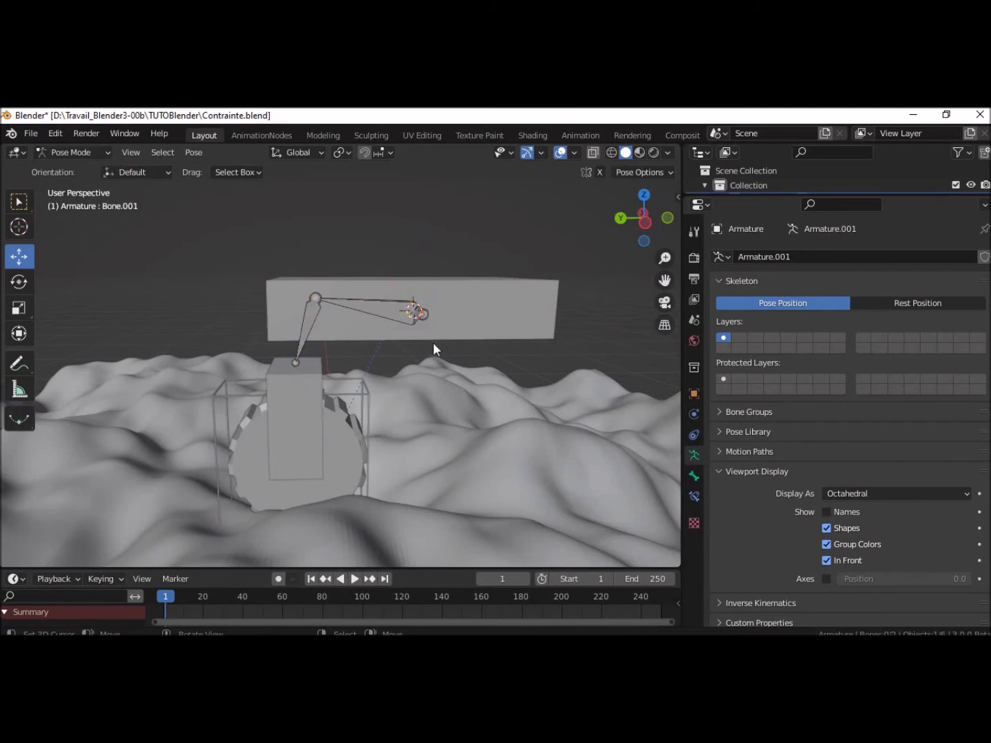
left_click(393, 316)
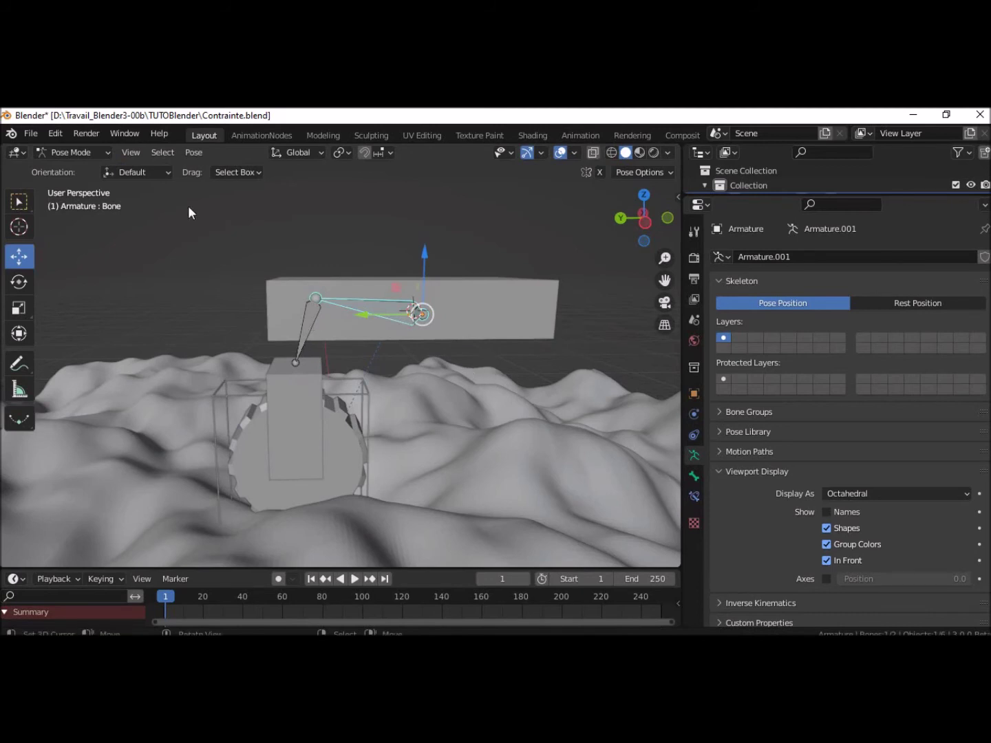
left_click(51, 153)
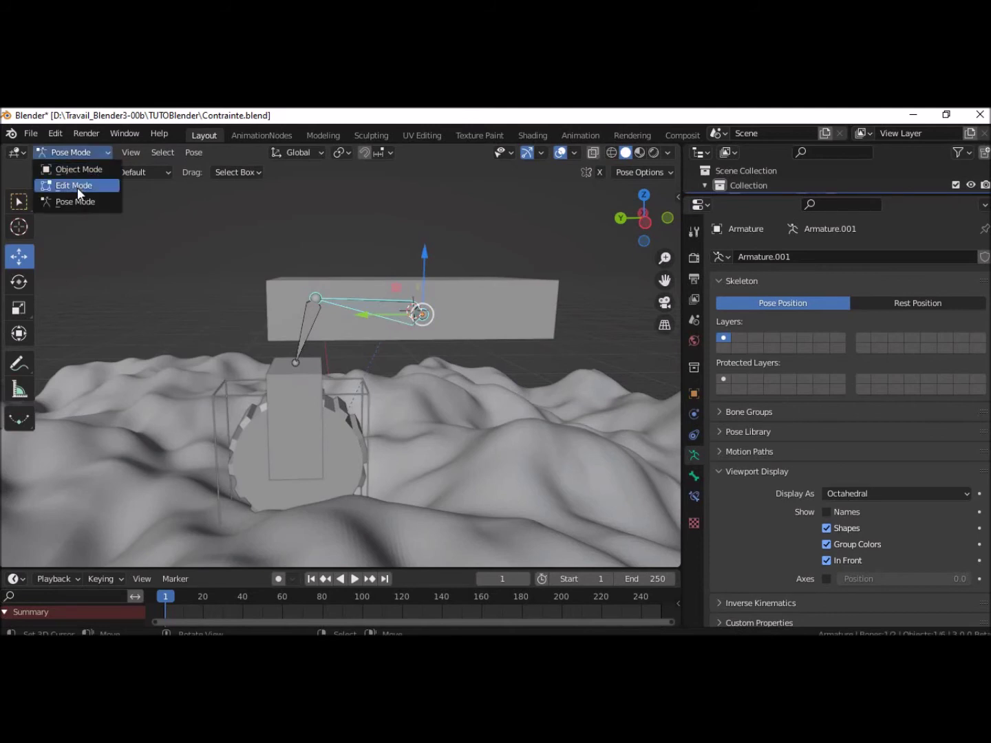
left_click(82, 168)
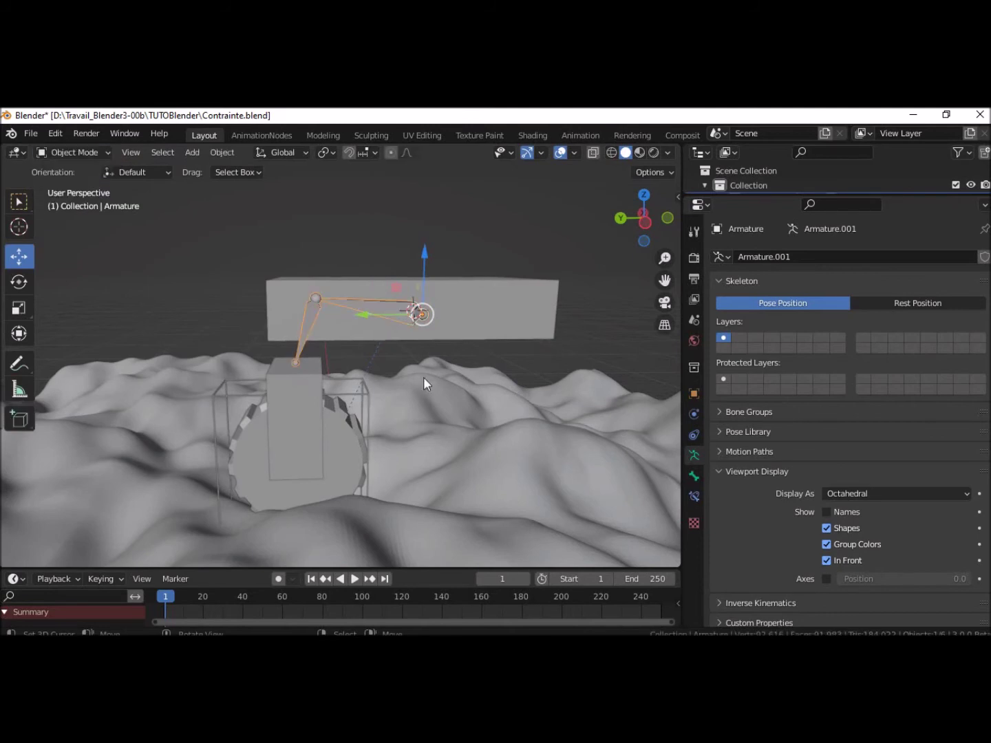
- Select VEHICULE, then the armature as active, and enter Pose Mode
left_click(517, 311)
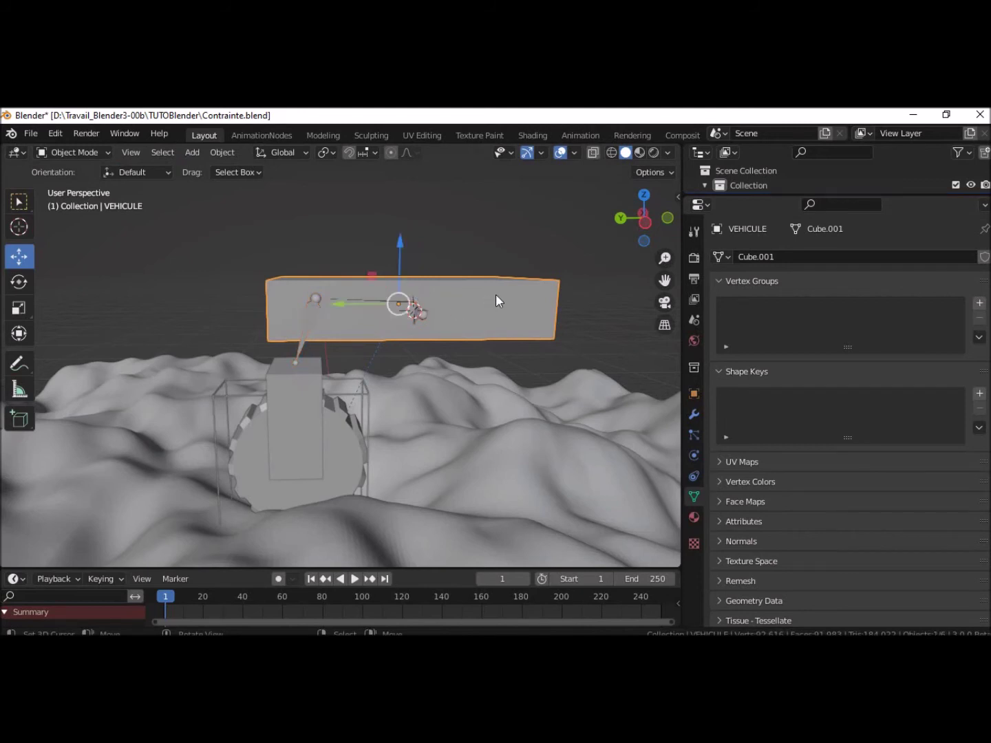
left_click(359, 301, "shift")
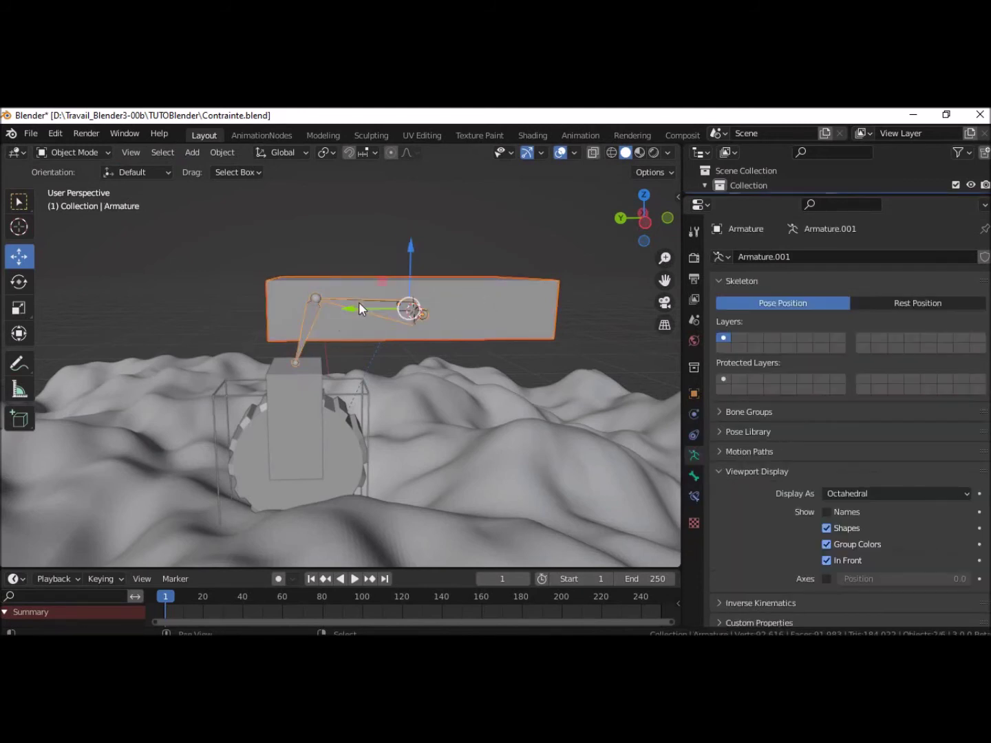
left_click(76, 151)
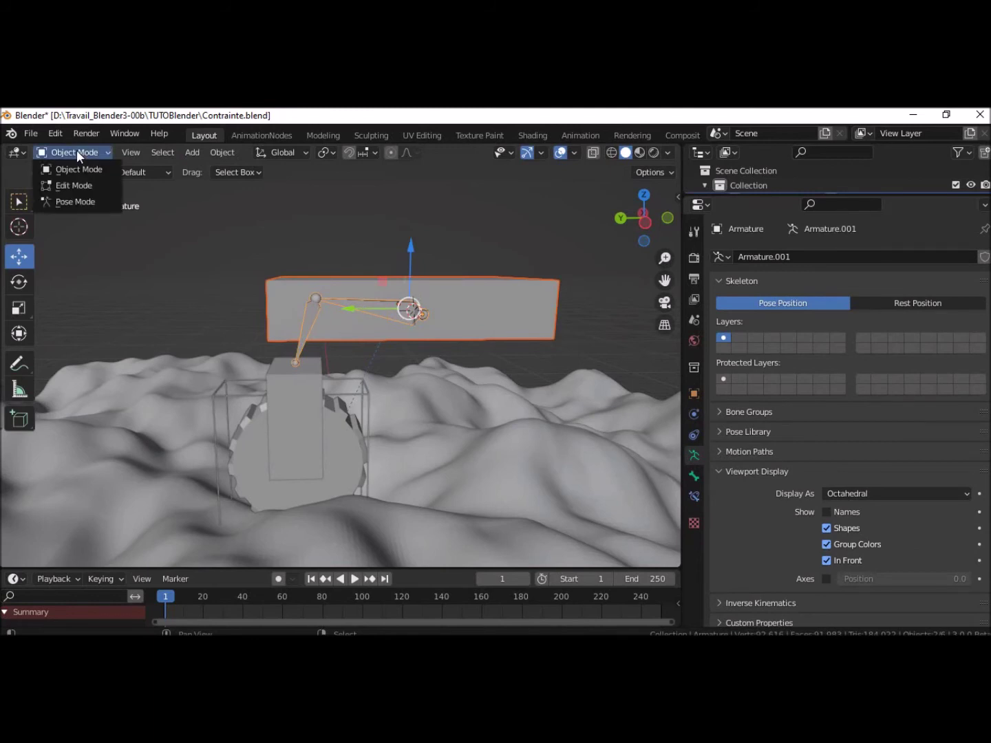
left_click(67, 203)
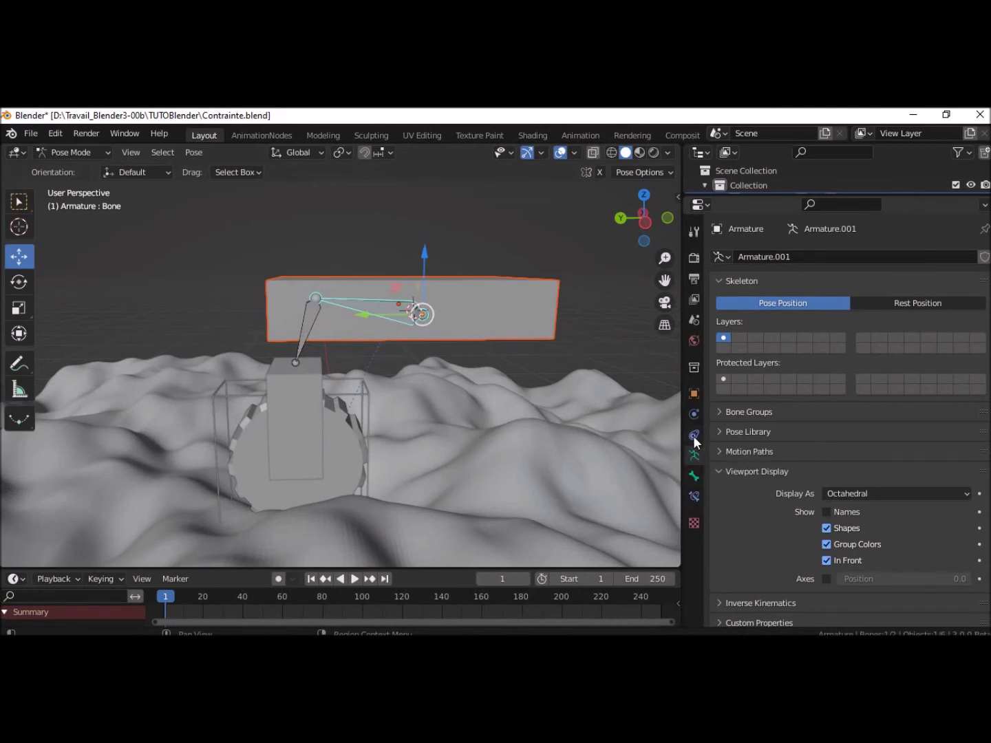
- Add a Copy Location bone constraint targeting VEHICULE, copying X, Y and Z
left_click(693, 496)
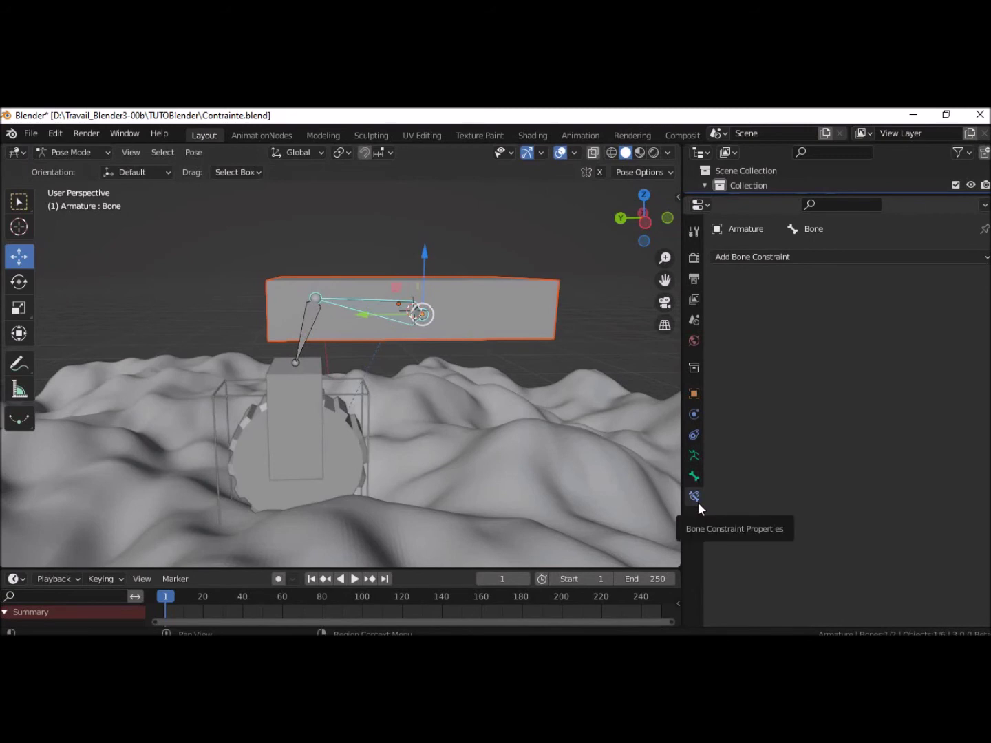
left_click(844, 257)
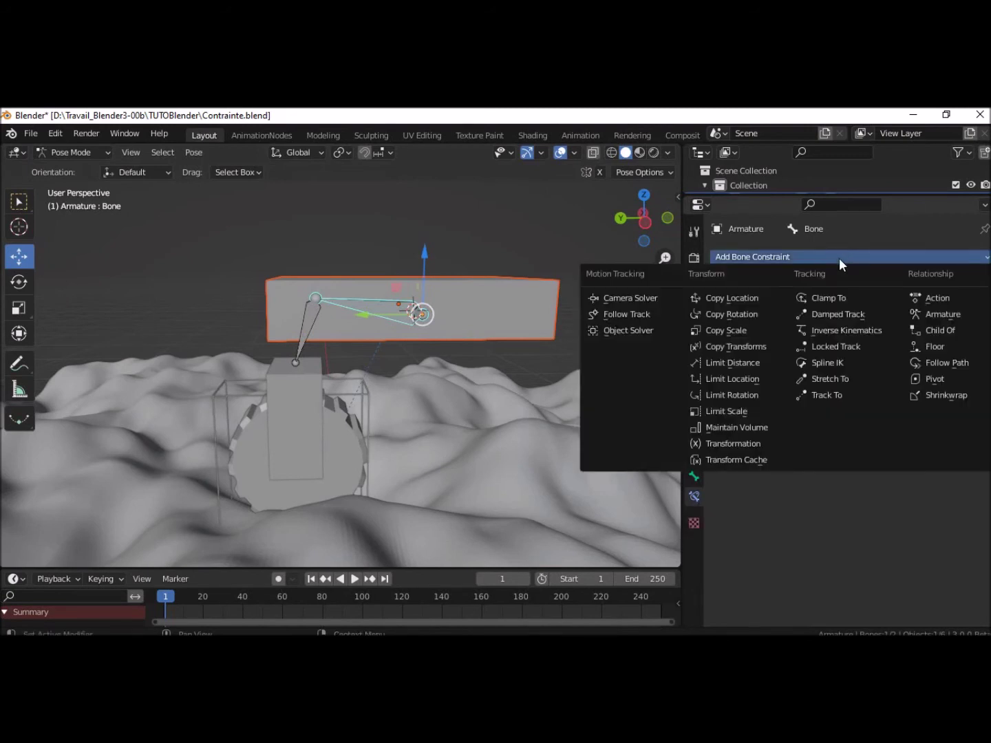
left_click(758, 297)
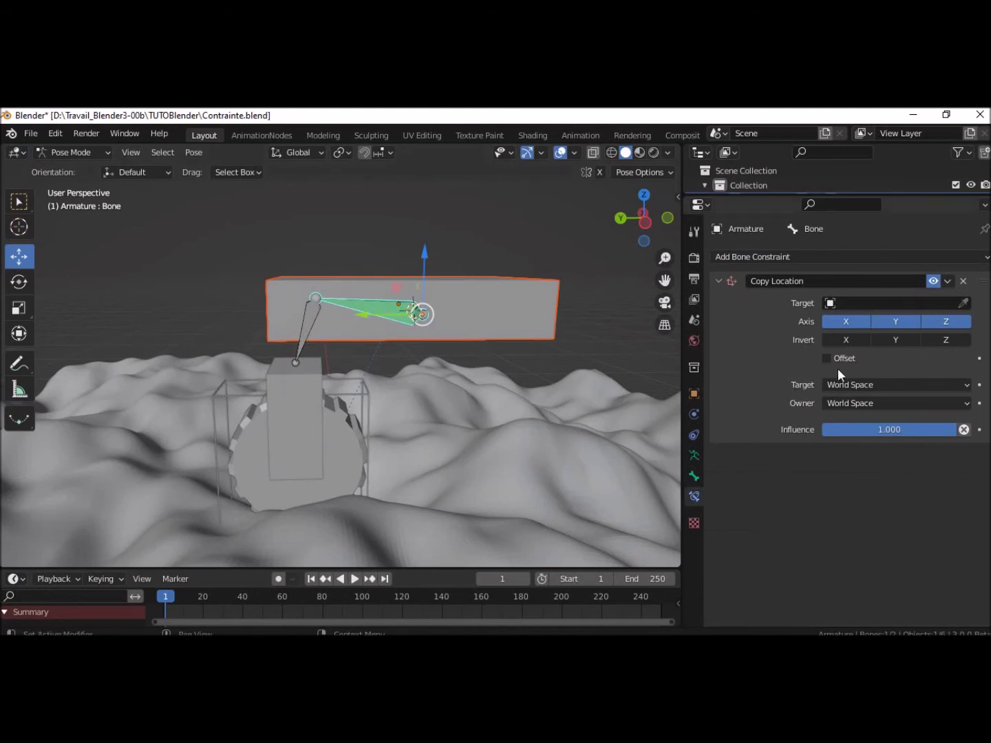
left_click(962, 303)
left_click(546, 299)
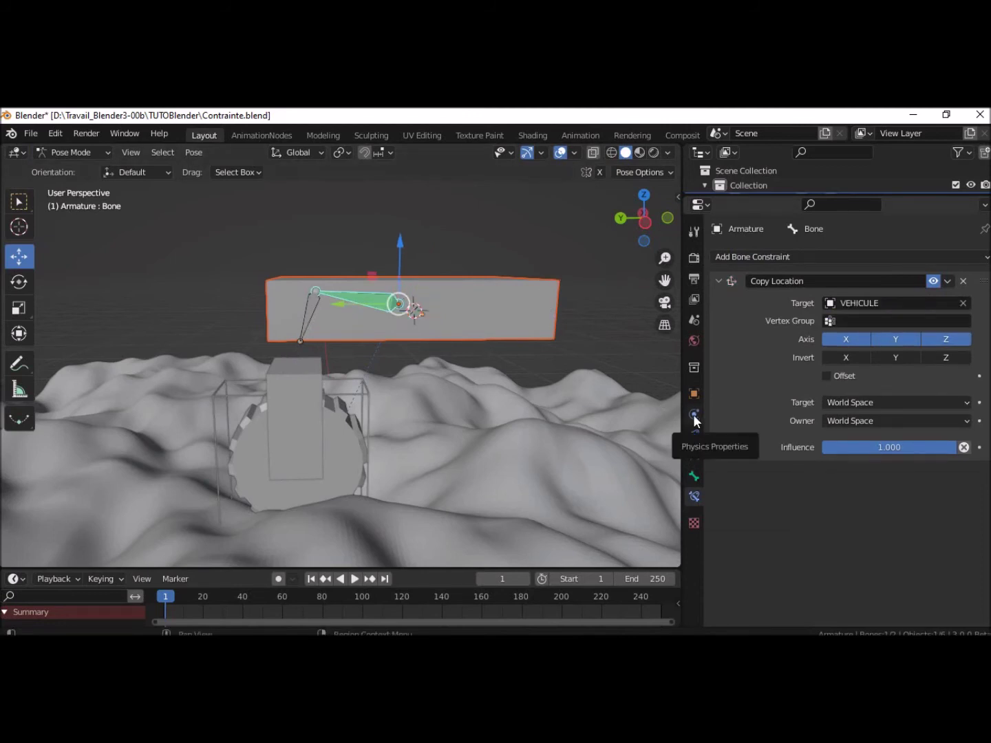
mouse_move(503, 429)
middle_mouse_down()
mouse_move(546, 459)
mouse_move(650, 498)
middle_mouse_up()
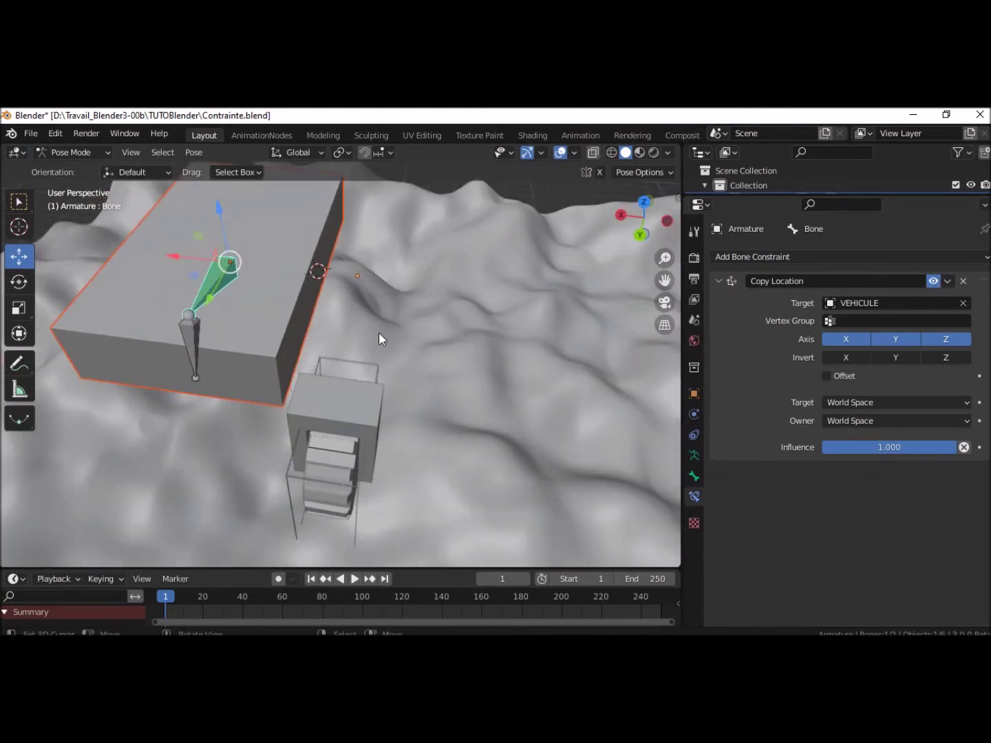
- Enable Offset on the Copy Location constraint and move the bone down and along X
left_click(828, 376)
scroll(455, 325, "down", 3)
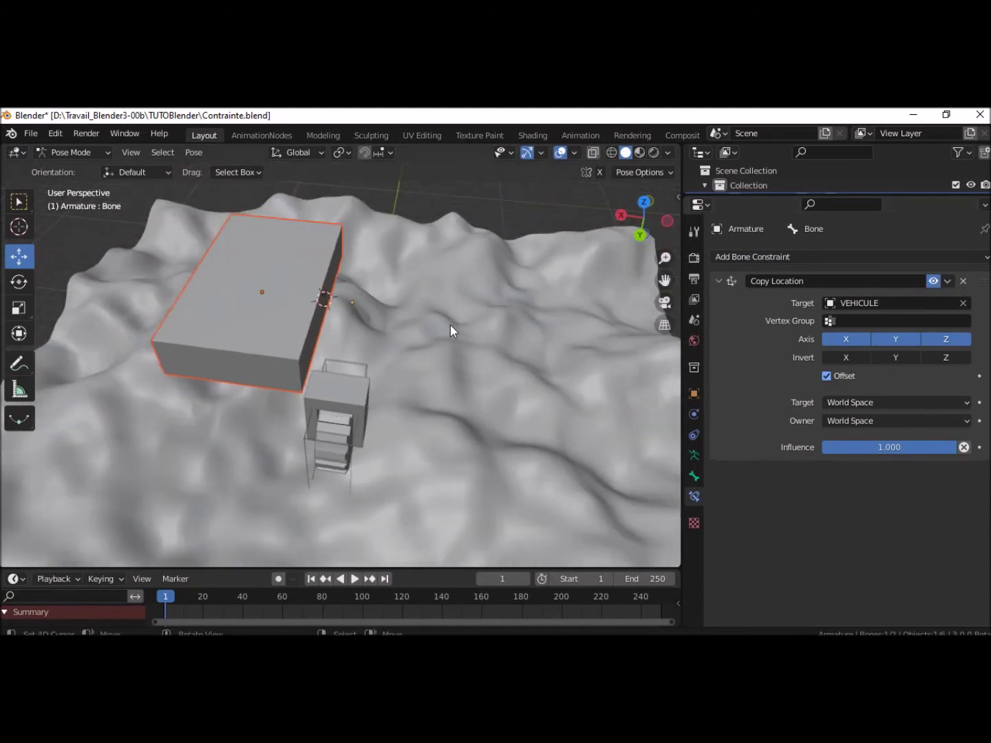
scroll(449, 325, "down", 2)
middle_click_drag(424, 330, 317, 255)
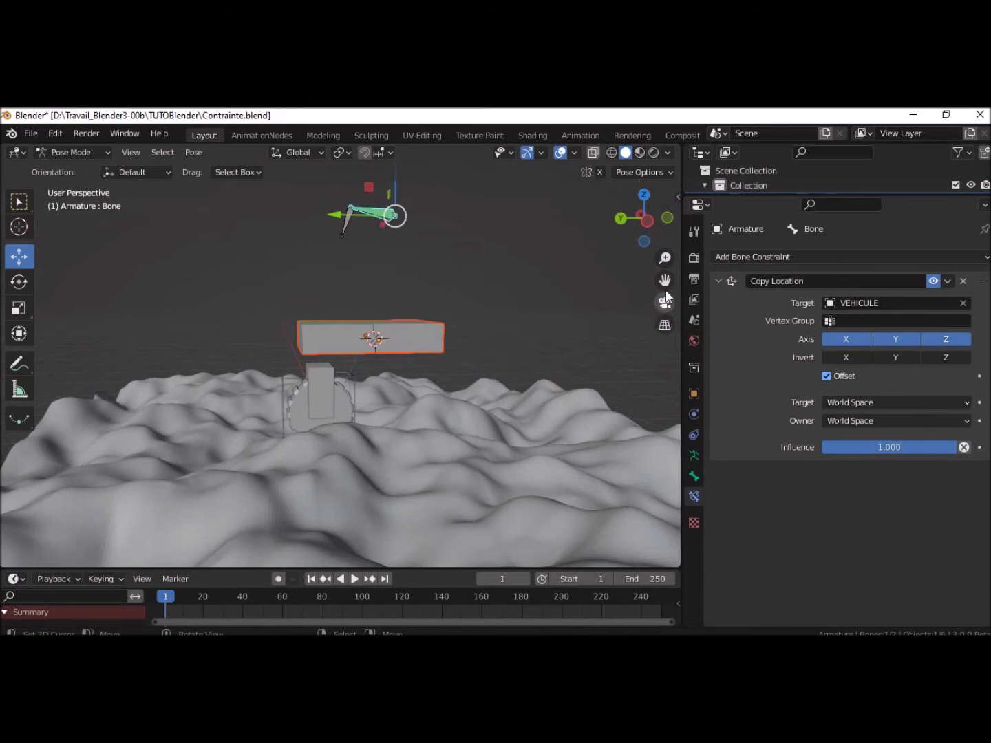
left_click_drag(396, 196, 391, 318)
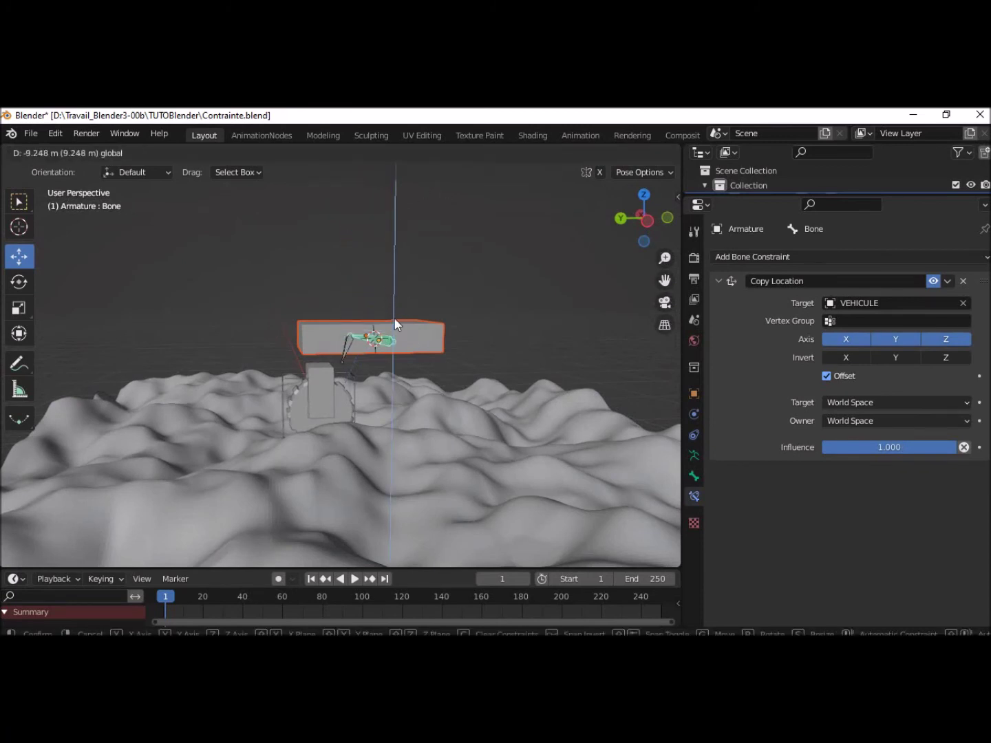
mouse_move(576, 430)
middle_mouse_down()
mouse_move(11, 454)
mouse_move(205, 317)
middle_mouse_up()
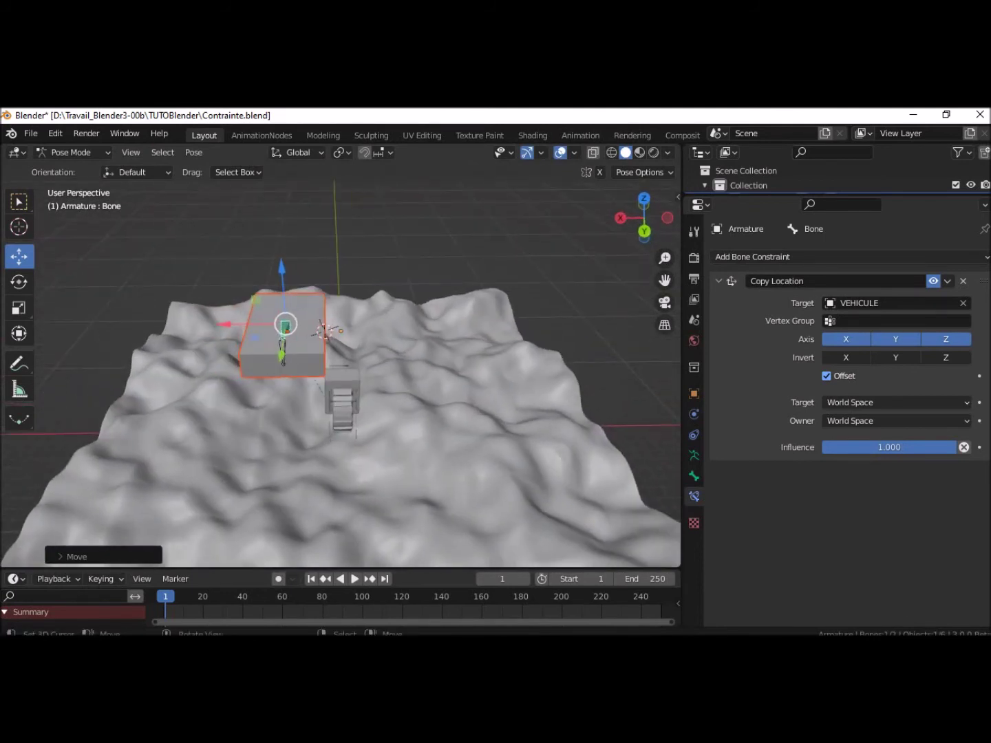
mouse_move(223, 324)
left_mouse_down()
mouse_move(278, 366)
mouse_move(278, 382)
left_mouse_up()
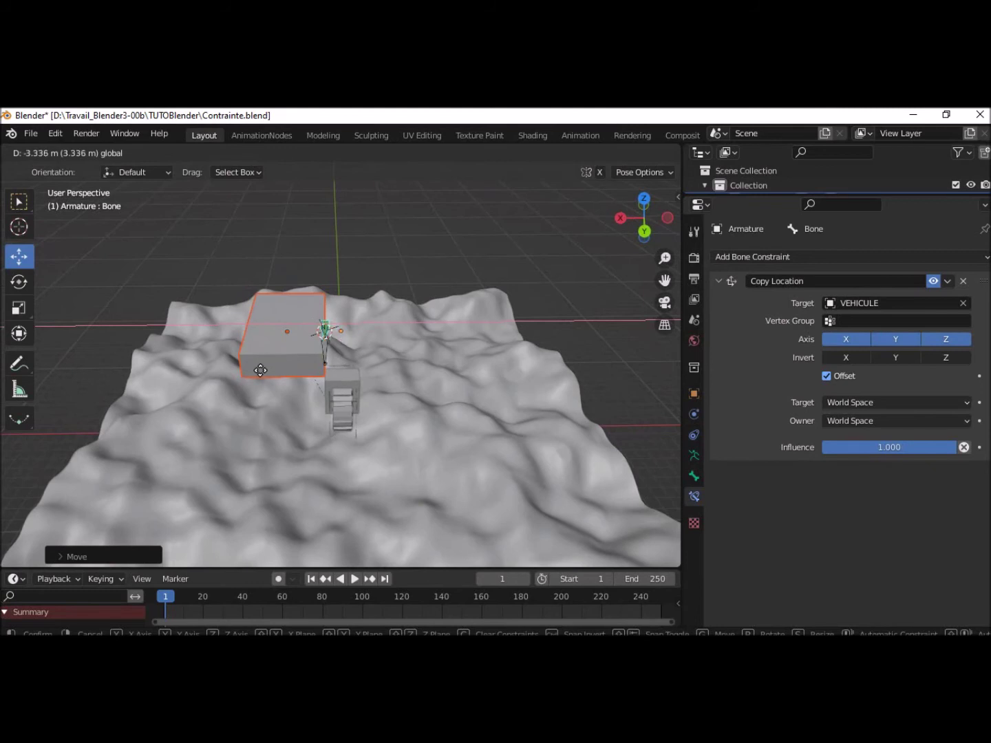
left_click(278, 382)
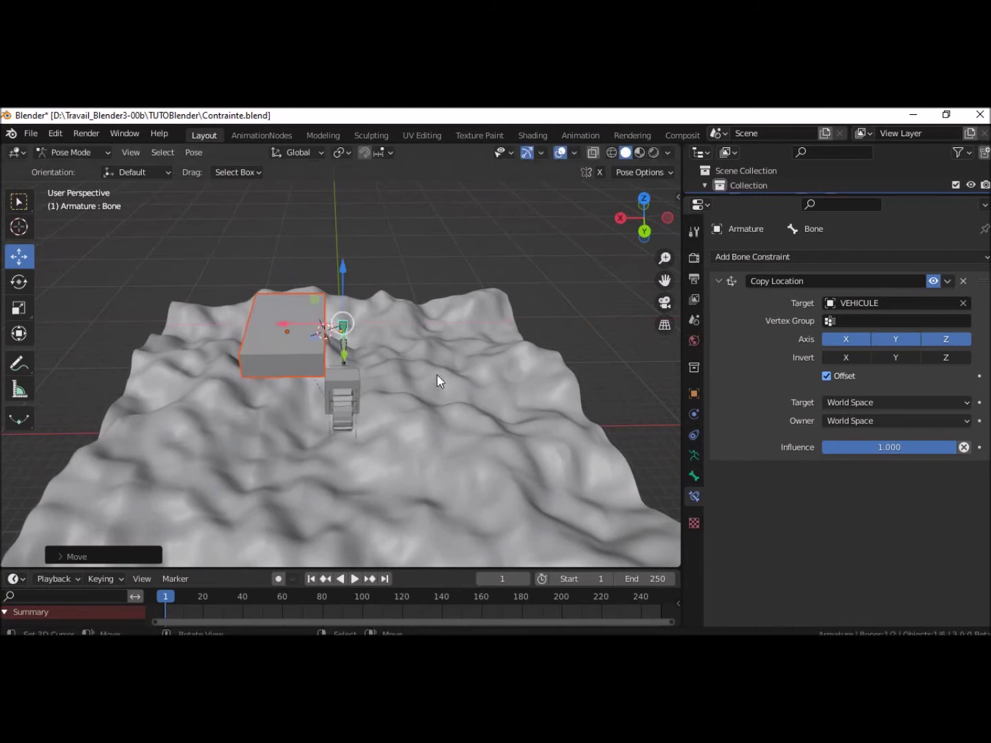
- Refine the bone's position inside the box from a Left Orthographic view
scroll(430, 375, "up", 3)
scroll(430, 371, "up", 2)
mouse_move(432, 368)
middle_mouse_down()
mouse_move(339, 353)
mouse_move(318, 312)
mouse_move(302, 339)
mouse_move(228, 319)
mouse_move(262, 346)
mouse_move(387, 351)
middle_mouse_up()
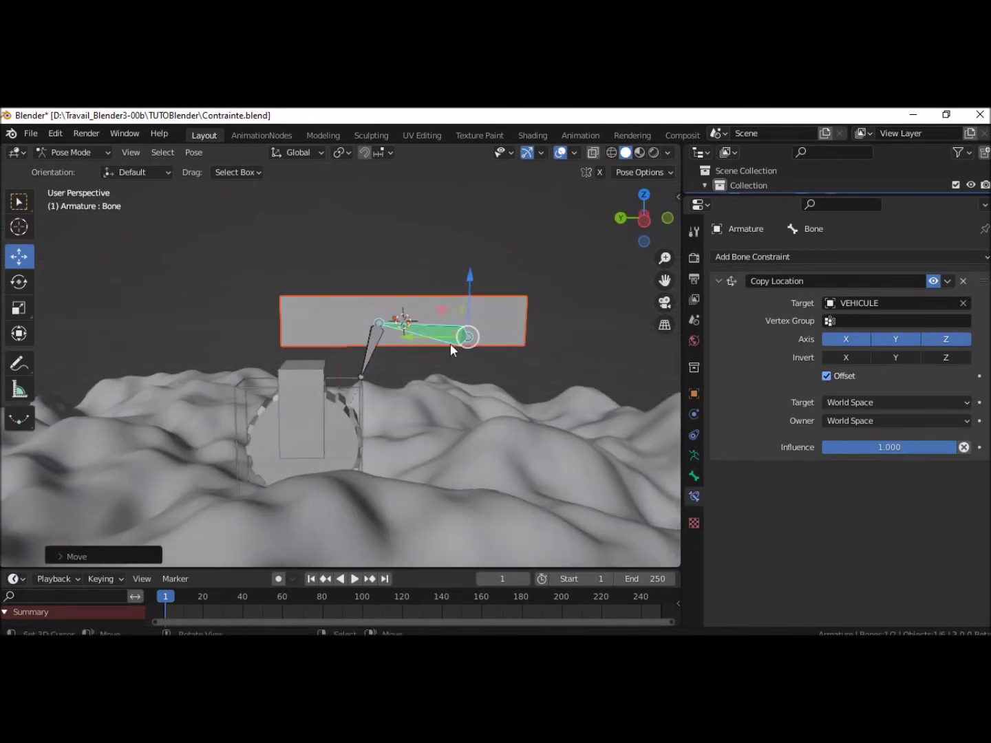
left_click_drag(434, 339, 362, 337)
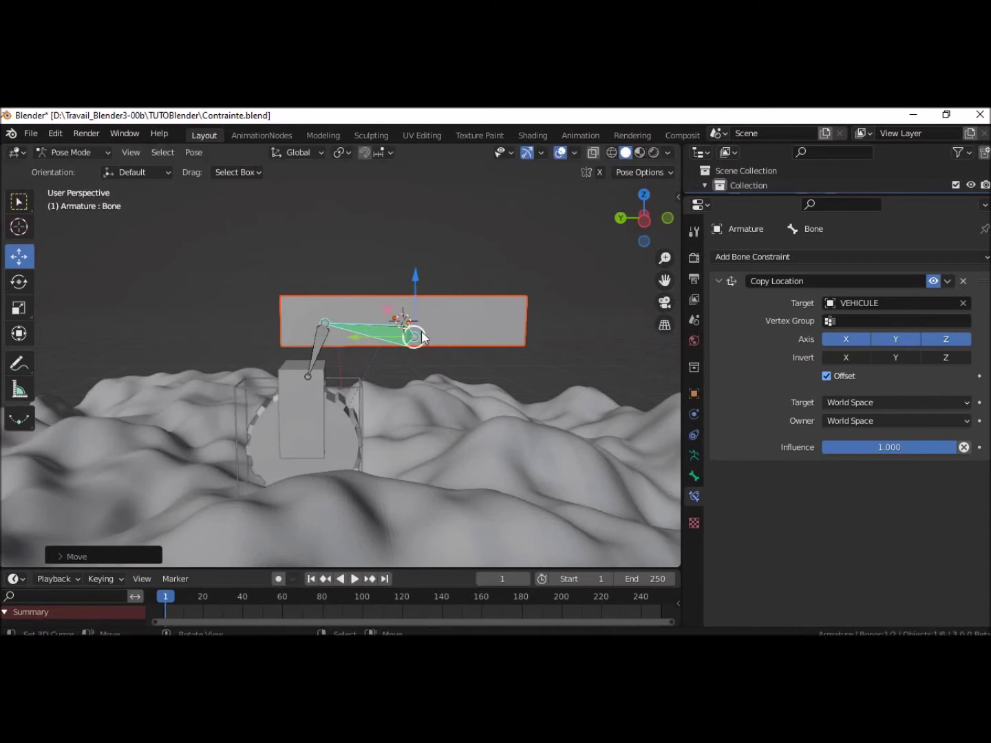
left_click(640, 223)
left_click_drag(407, 278, 412, 260)
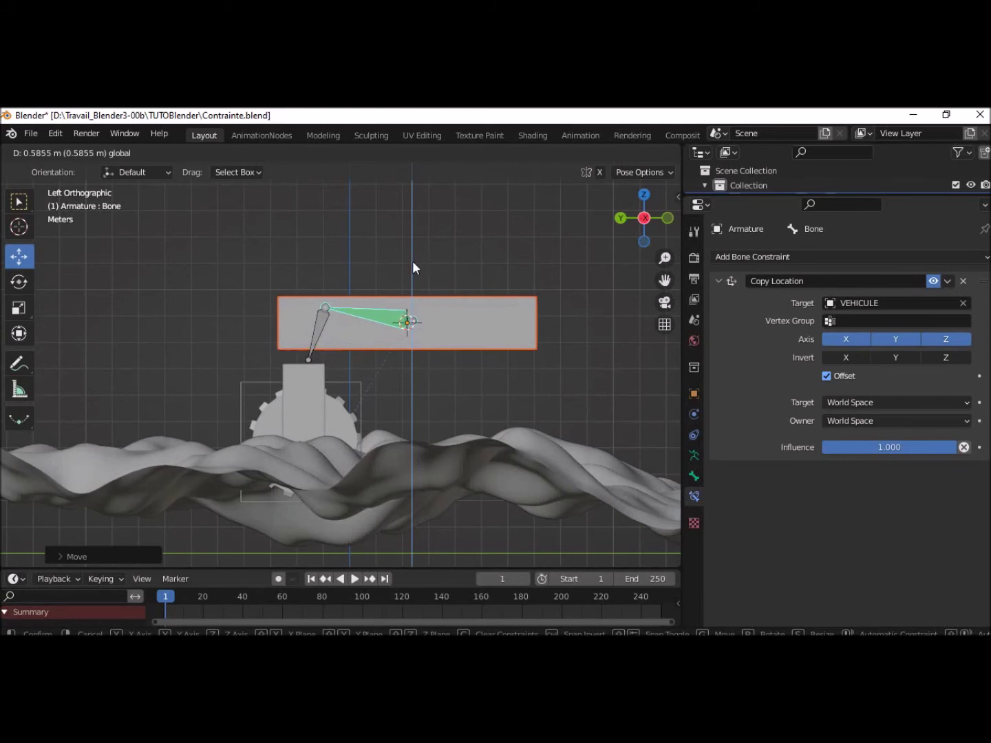
mouse_move(461, 342)
middle_mouse_down()
mouse_move(557, 400)
mouse_move(644, 416)
mouse_move(504, 409)
middle_mouse_up()
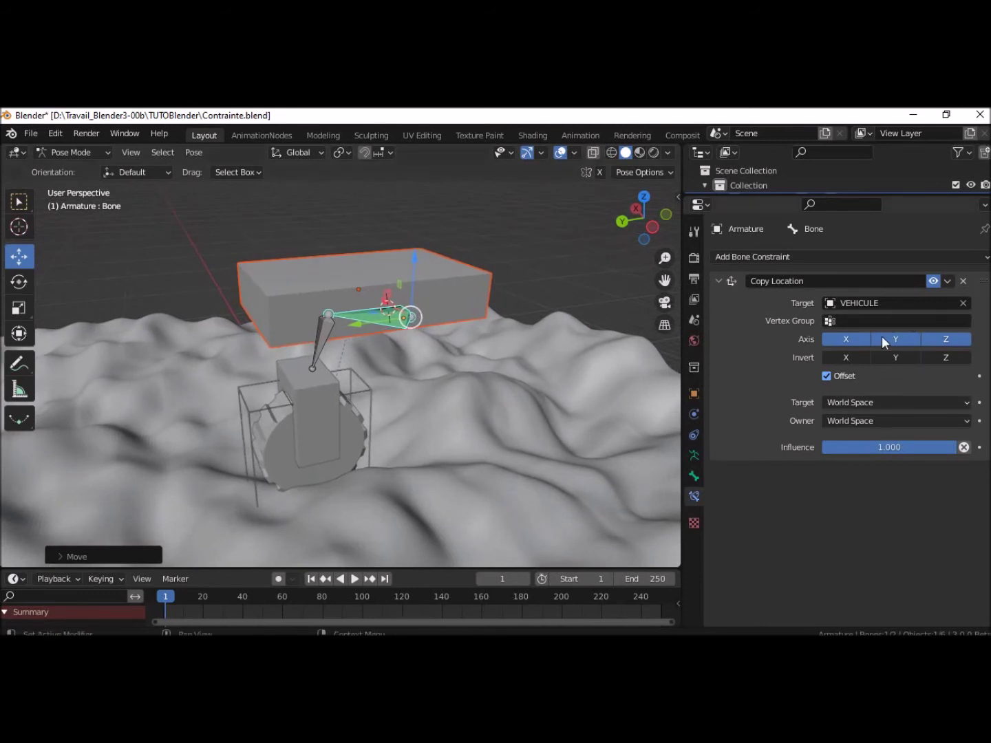
- Turn off the X axis in Copy Location so only Y and Z are copied
left_click(852, 348)
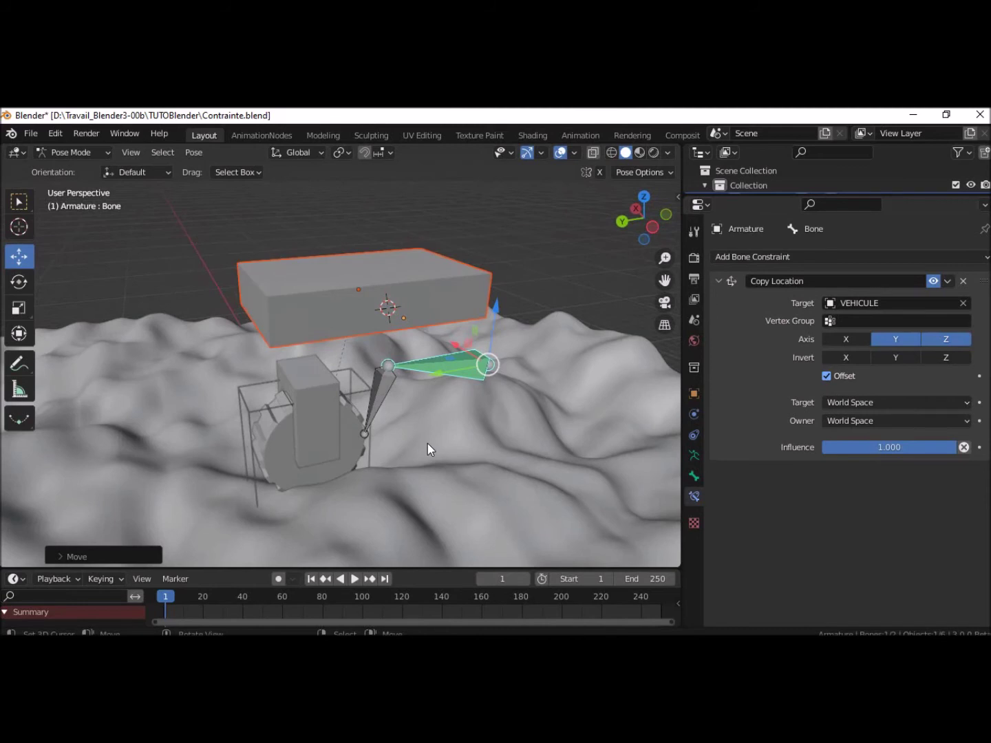
left_click(951, 338)
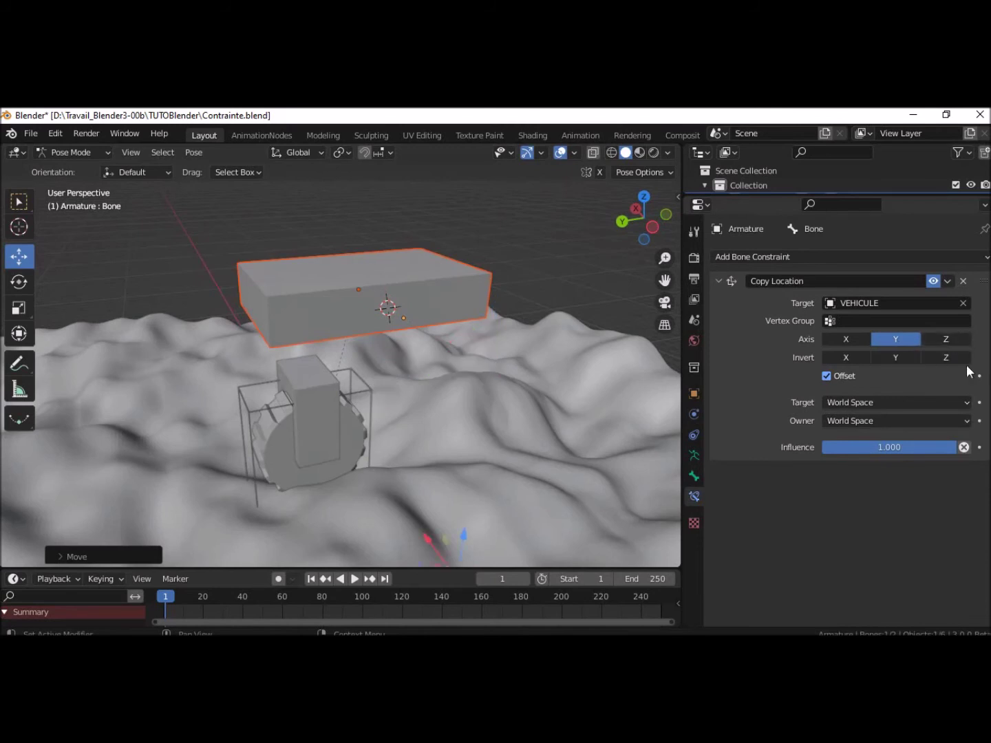
scroll(529, 354, "down", 3)
scroll(529, 353, "down", 2)
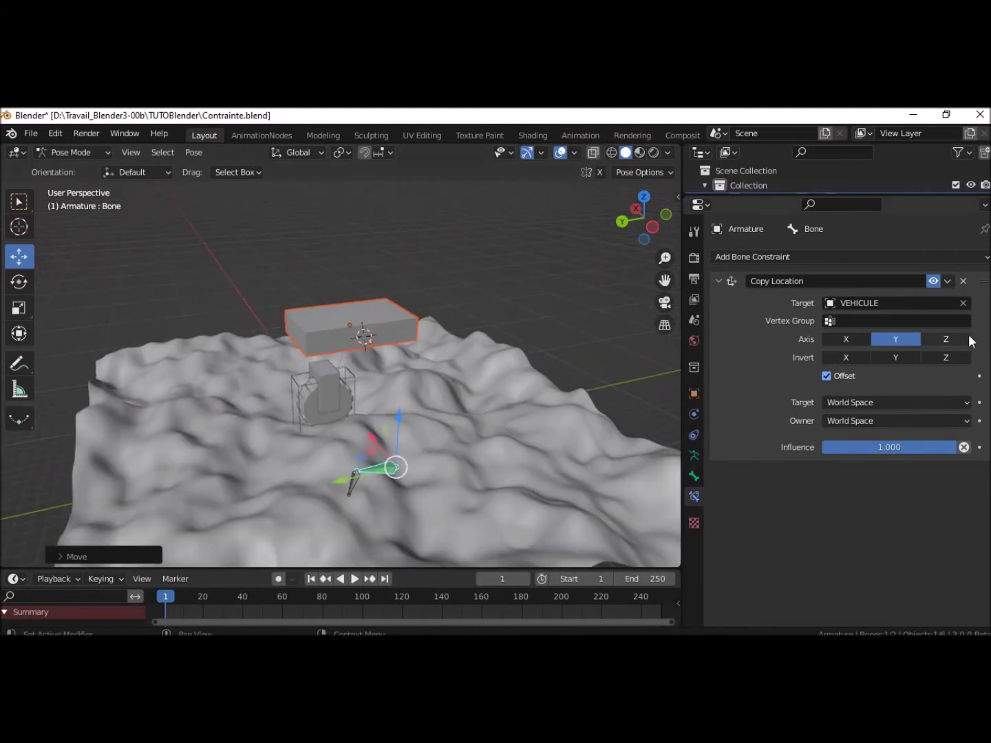
left_click(948, 342)
- Move the bone back inside the body box with G, then deselect it
mouse_move(376, 447)
middle_mouse_down()
mouse_move(448, 470)
mouse_move(445, 434)
middle_mouse_up()
key("g")
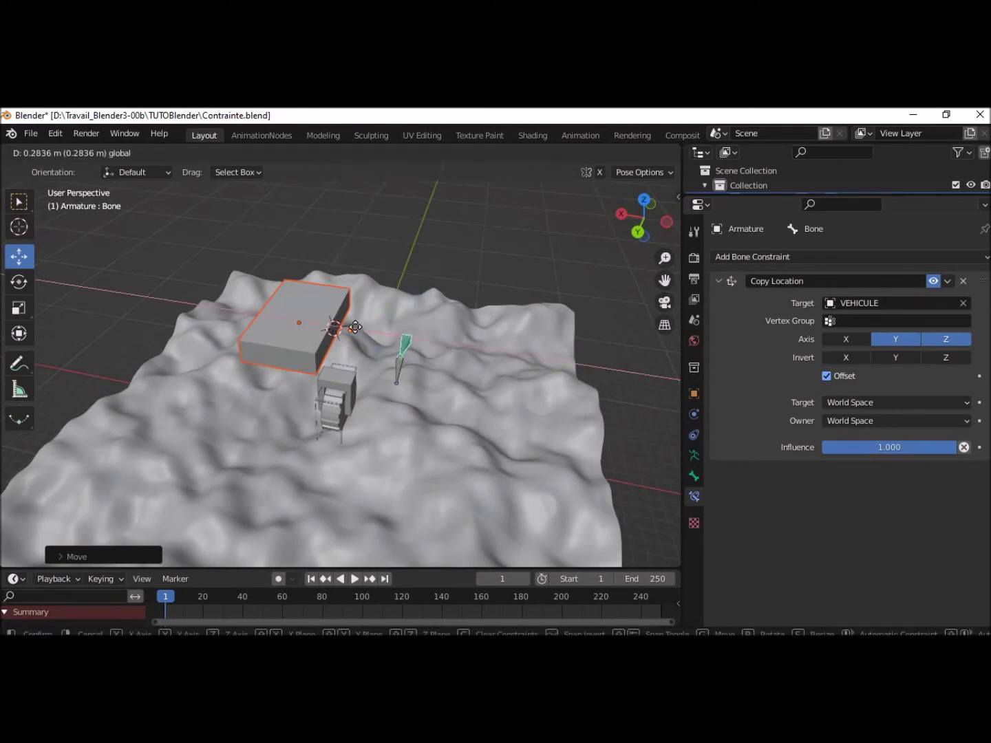
left_click(302, 334)
mouse_move(477, 408)
middle_mouse_down()
mouse_move(424, 403)
mouse_move(400, 383)
middle_mouse_up()
scroll(400, 381, "up", 1)
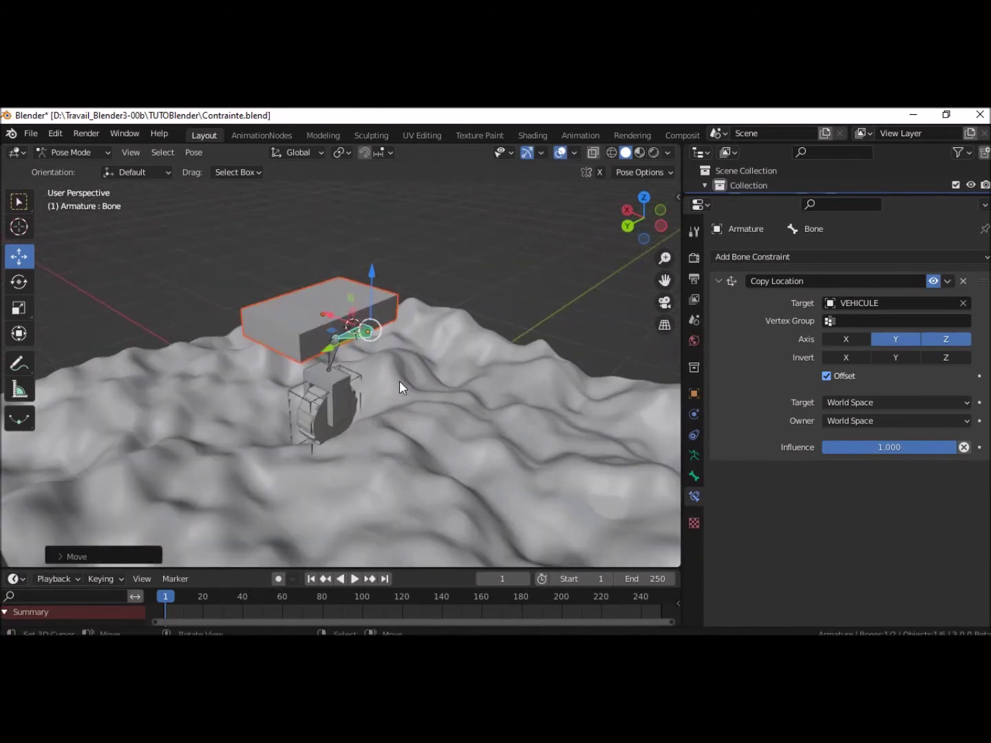
scroll(400, 380, "up", 2)
scroll(401, 382, "up", 1)
scroll(405, 392, "up", 2)
middle_click_drag(399, 390, 330, 360)
scroll(347, 424, "down", 1)
scroll(347, 424, "down", 3)
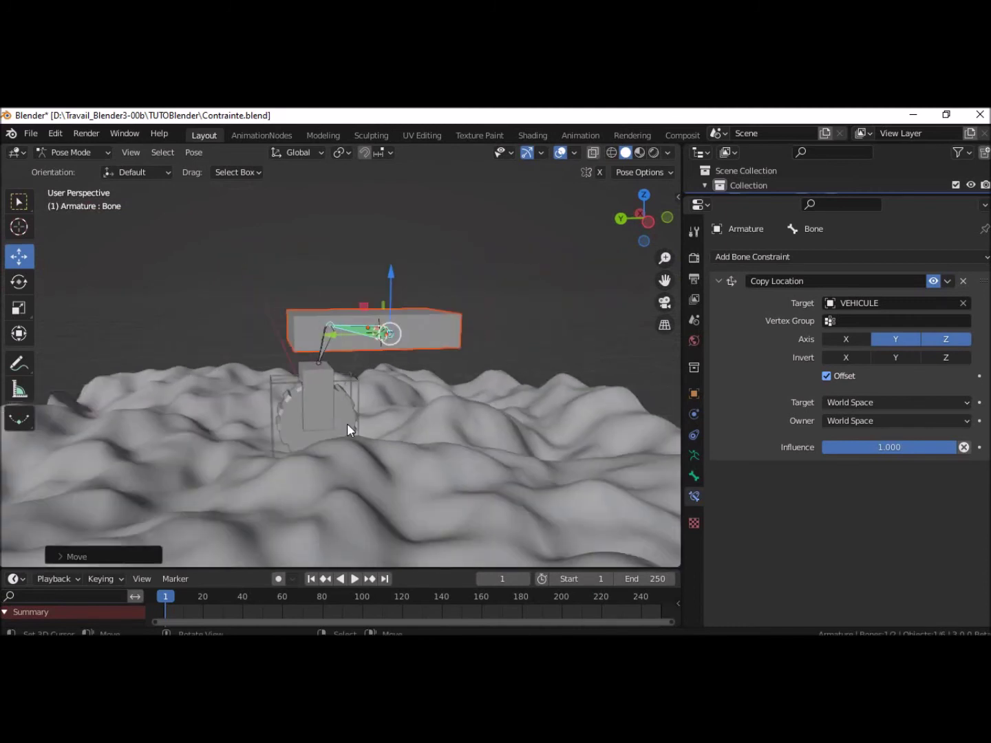
scroll(347, 423, "down", 1)
scroll(347, 412, "down", 1)
left_click(351, 392)
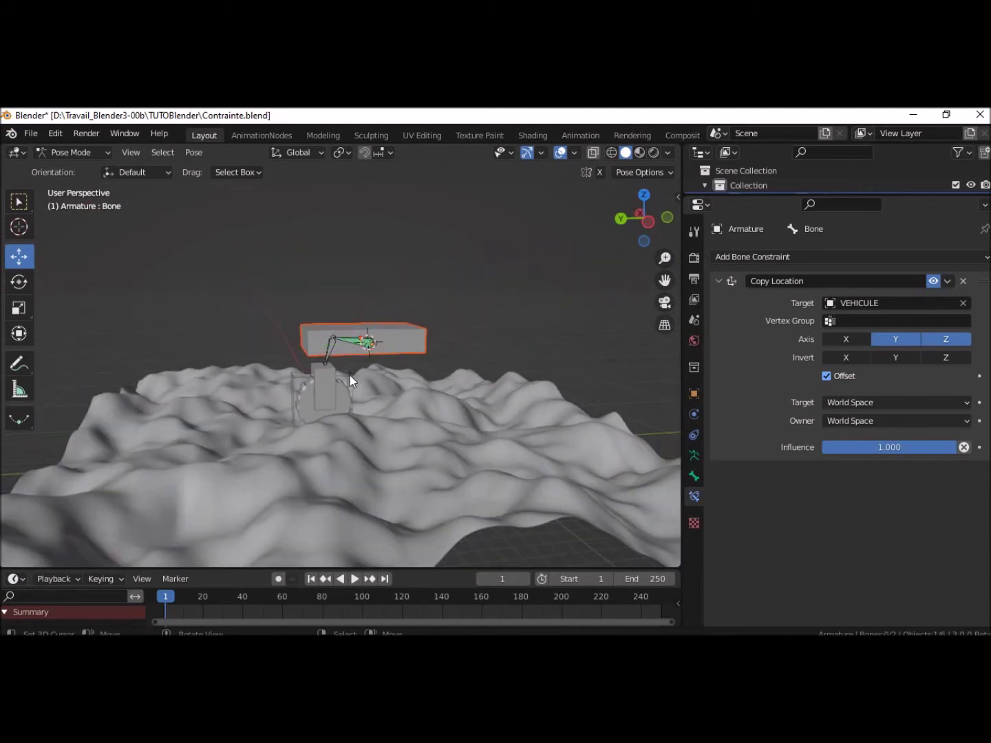
- Switch to Object Mode, trial-move CAGE along Y, then undo the move
left_click(59, 147)
left_click(75, 168)
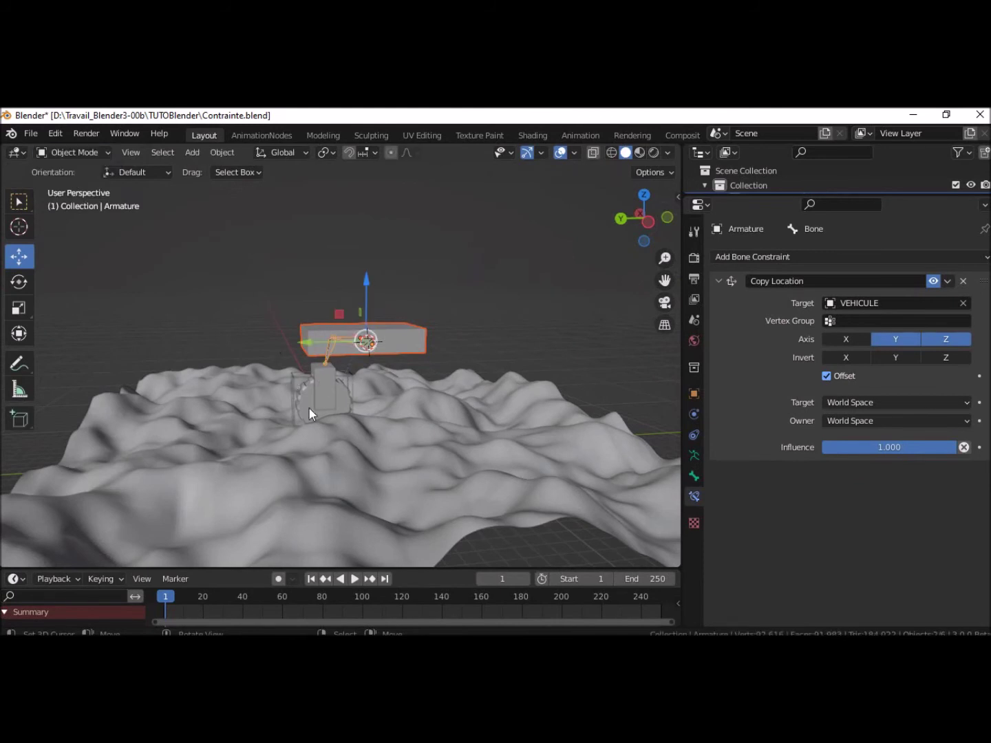
left_click(302, 379)
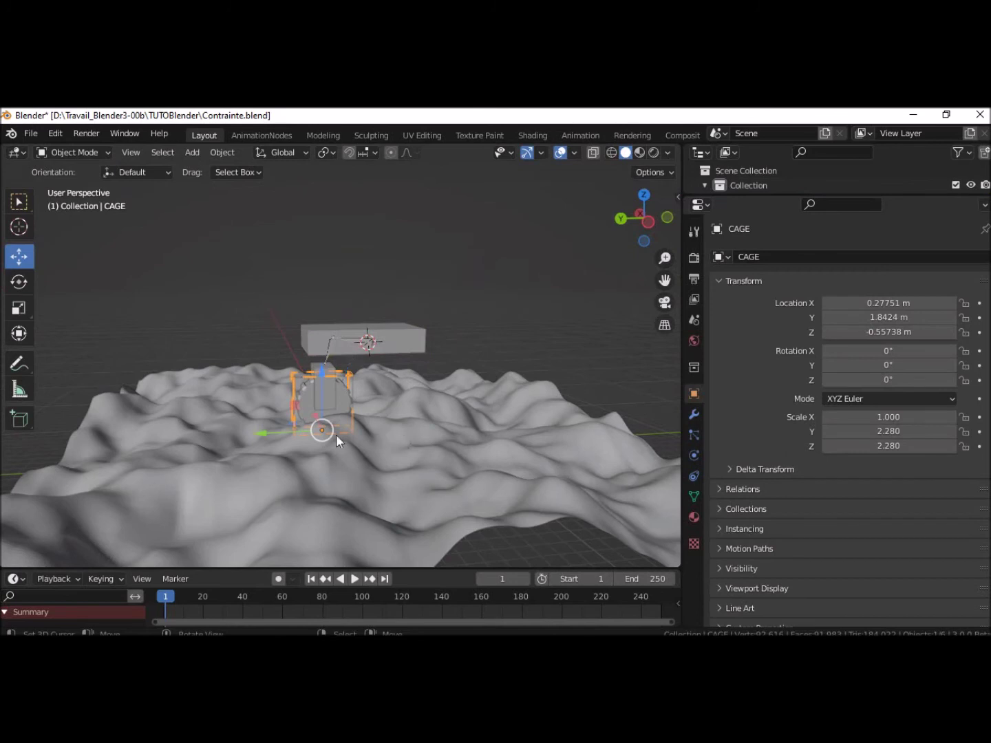
mouse_move(282, 435)
left_mouse_down()
mouse_move(448, 475)
mouse_move(277, 493)
left_mouse_up()
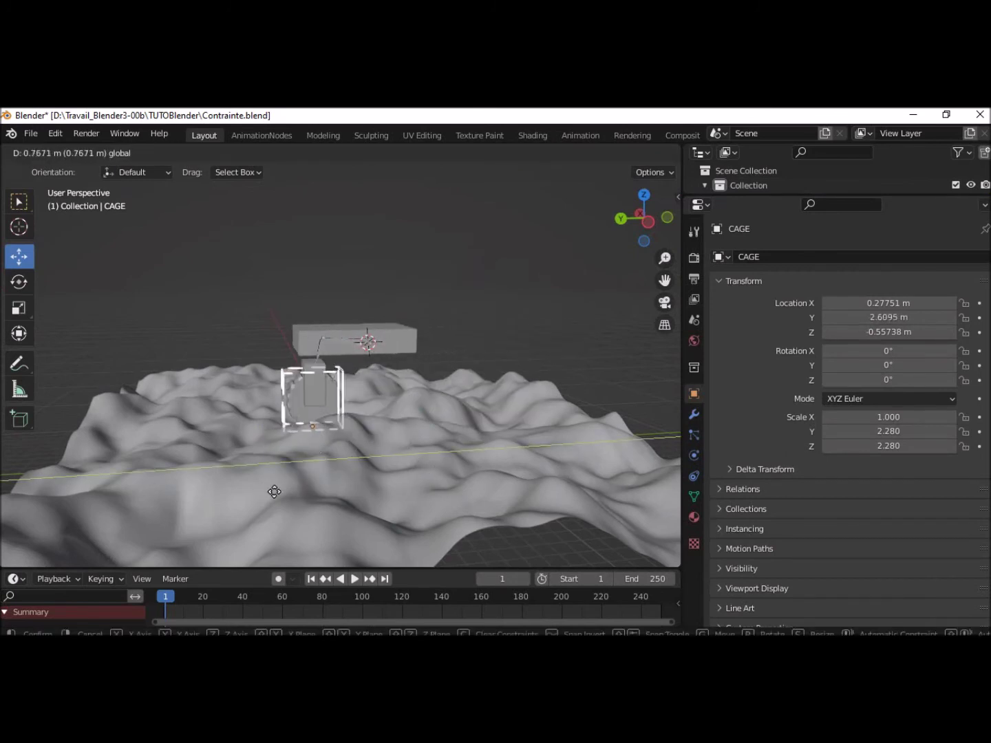
left_click_drag(277, 492, 277, 492)
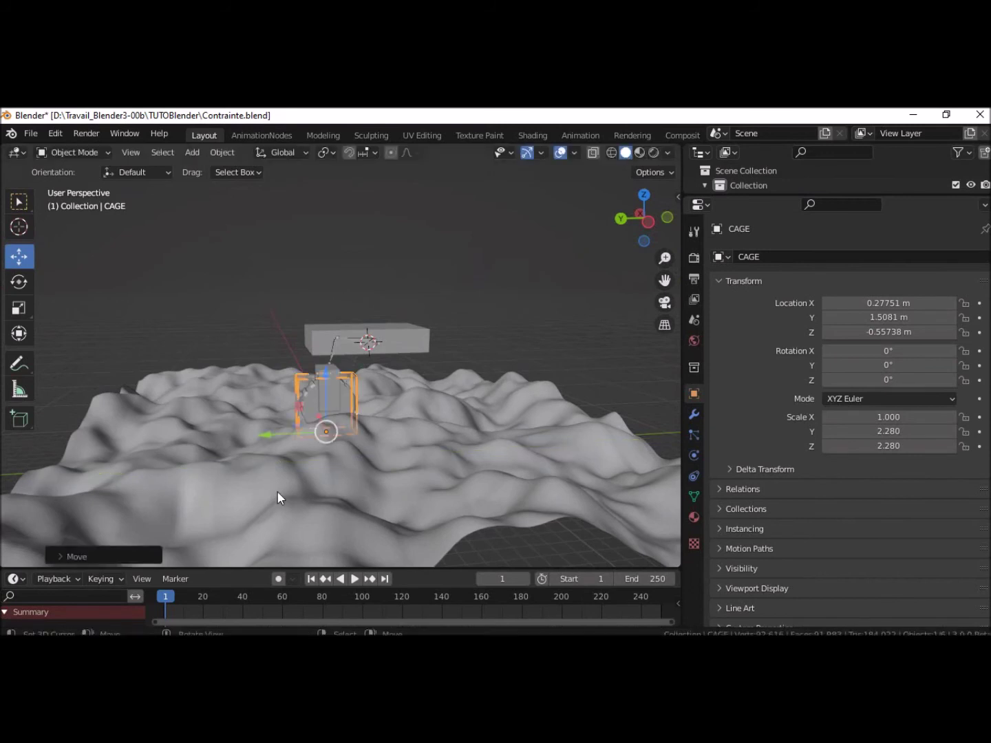
key("ctrl+z")
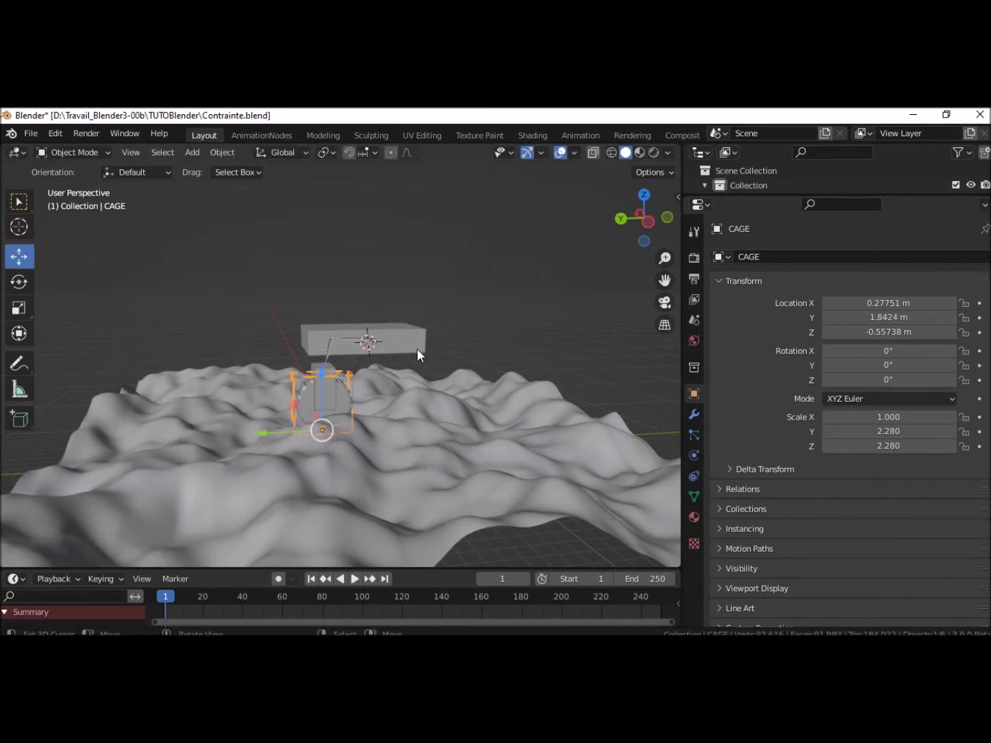
- Select the VEHICULE box, then make the armature the active object
left_click(395, 339)
left_click(336, 343)
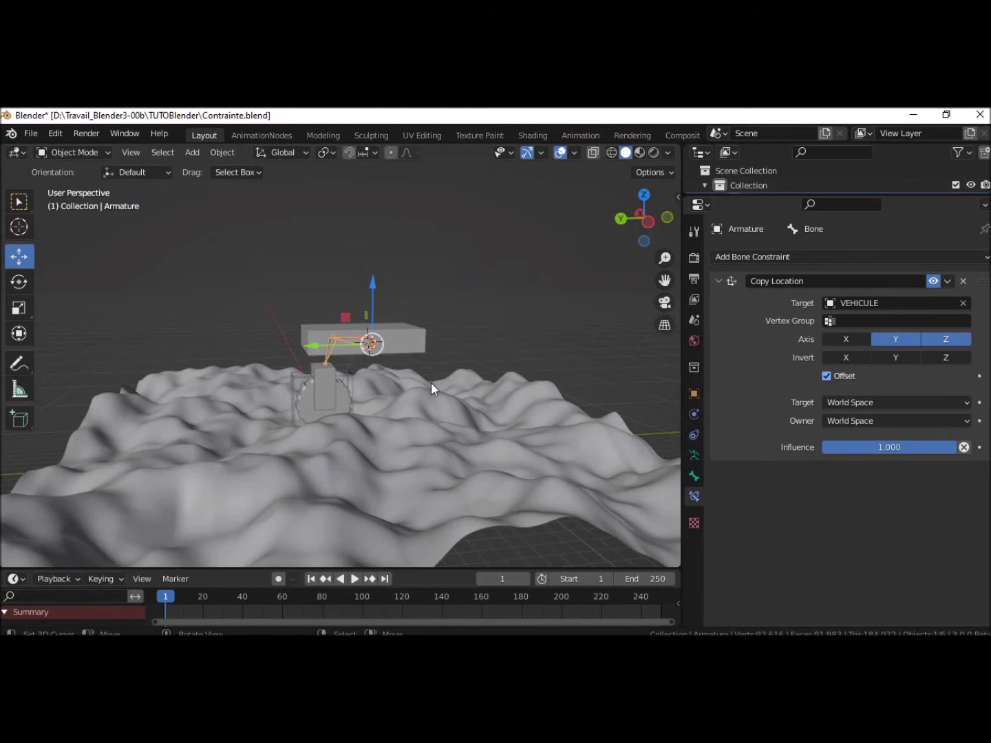
scroll(431, 381, "up", 2)
scroll(430, 381, "up", 3)
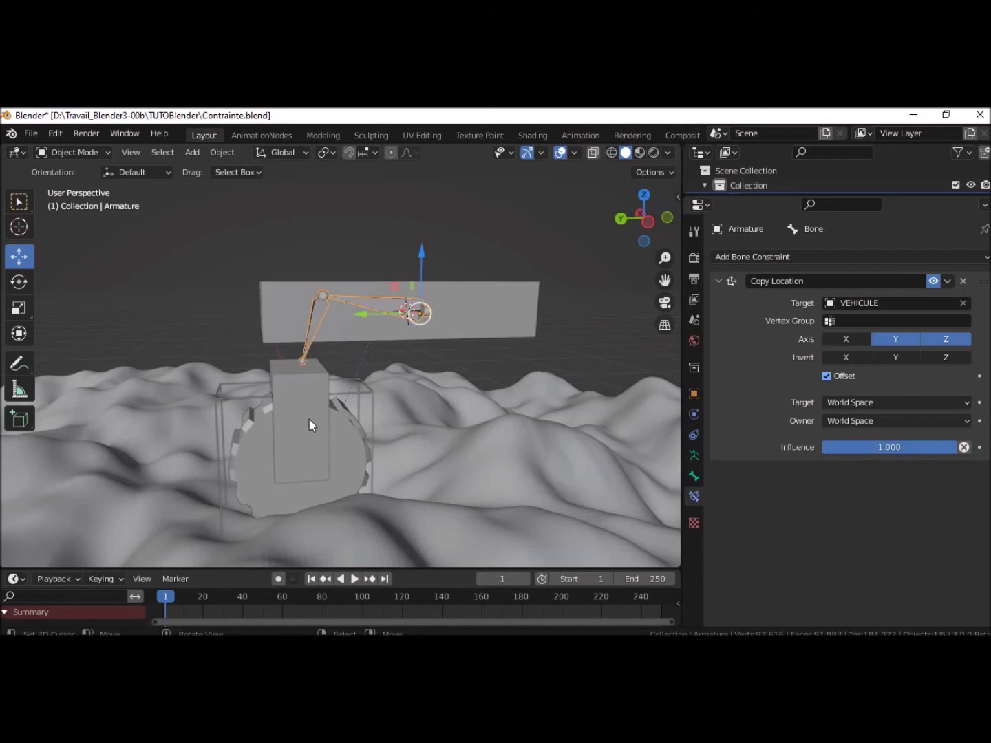
- Put the armature in Pose Mode and select the vertical bone Bone.001
left_click(63, 154)
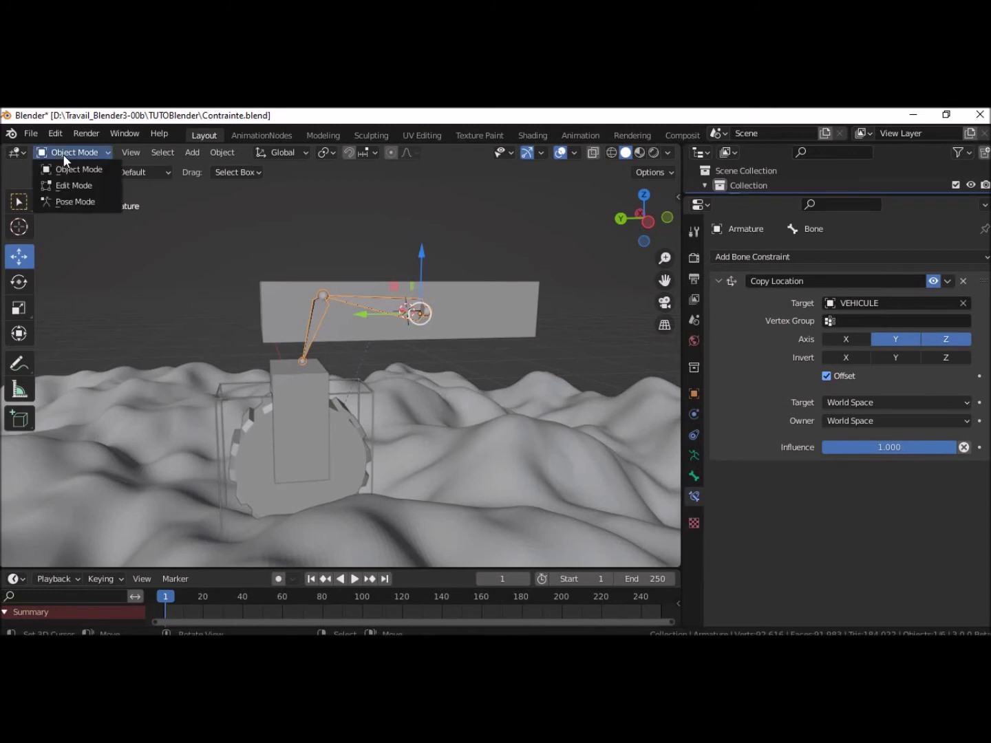
left_click(71, 202)
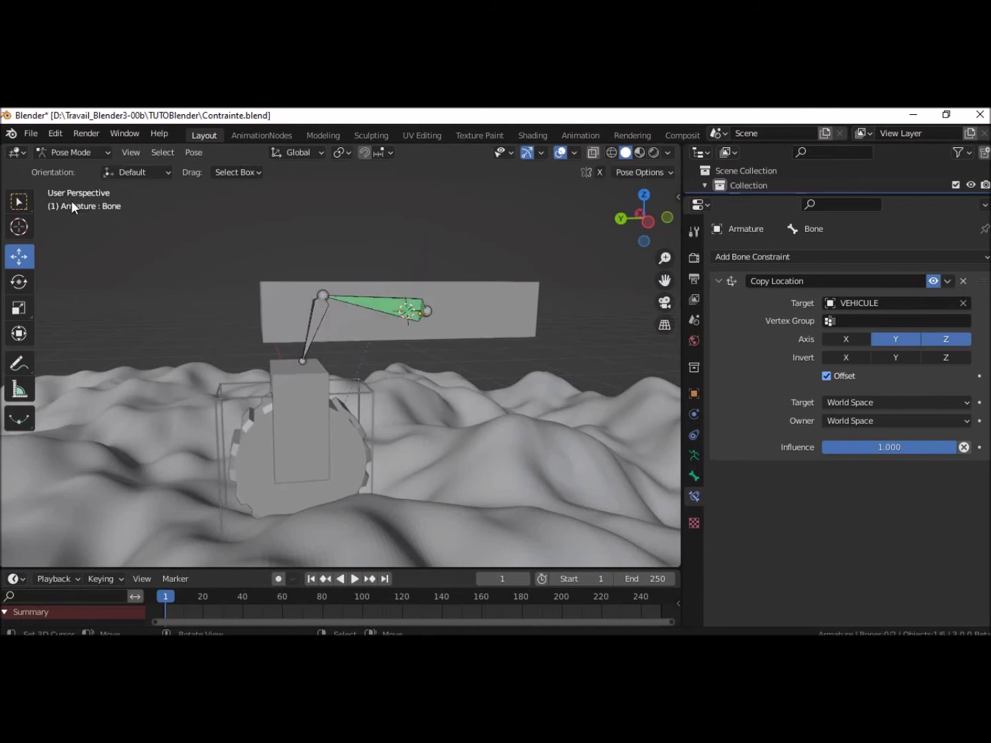
left_click(320, 323)
- Give Bone.001 an IK constraint targeting a new Empty object
left_click(195, 153)
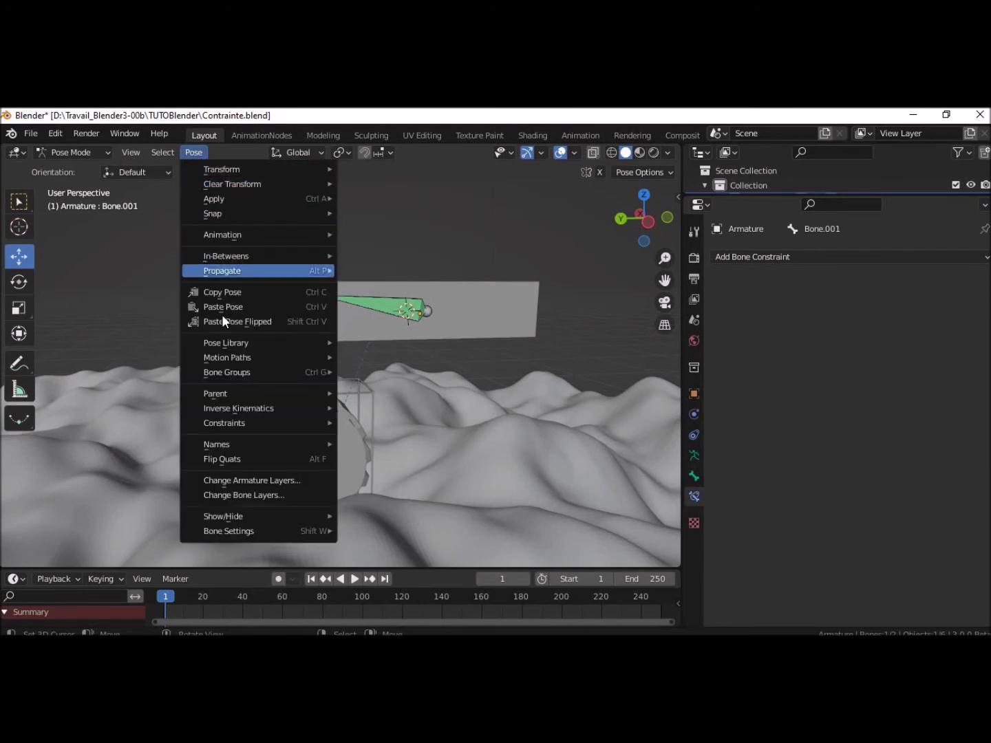
mouse_move(339, 408)
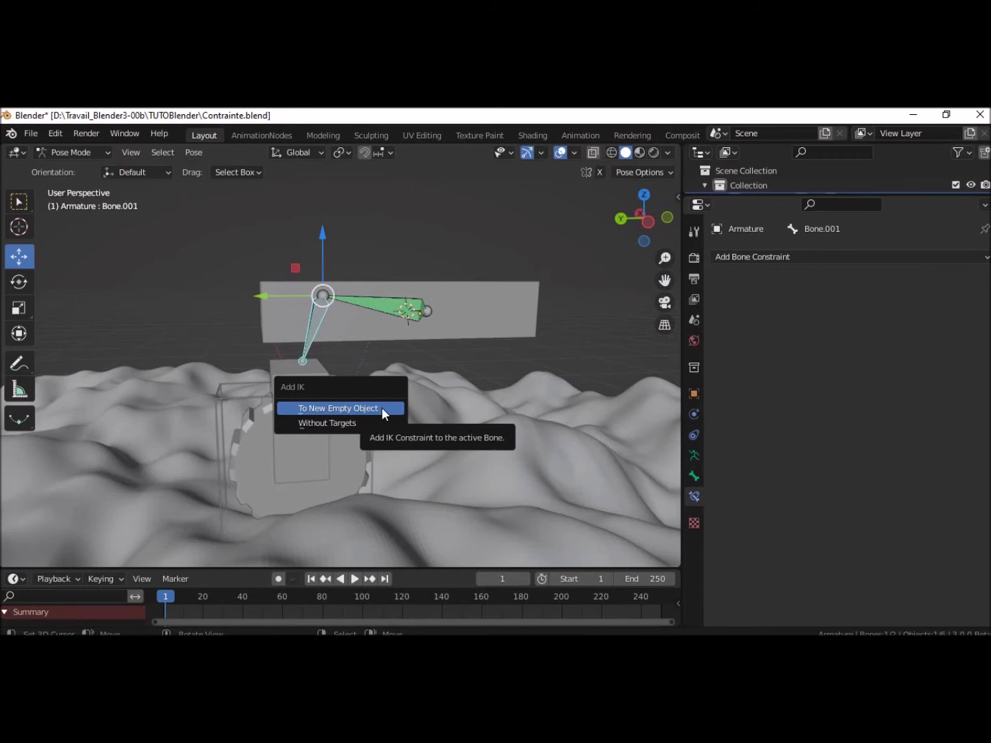
left_click(380, 411)
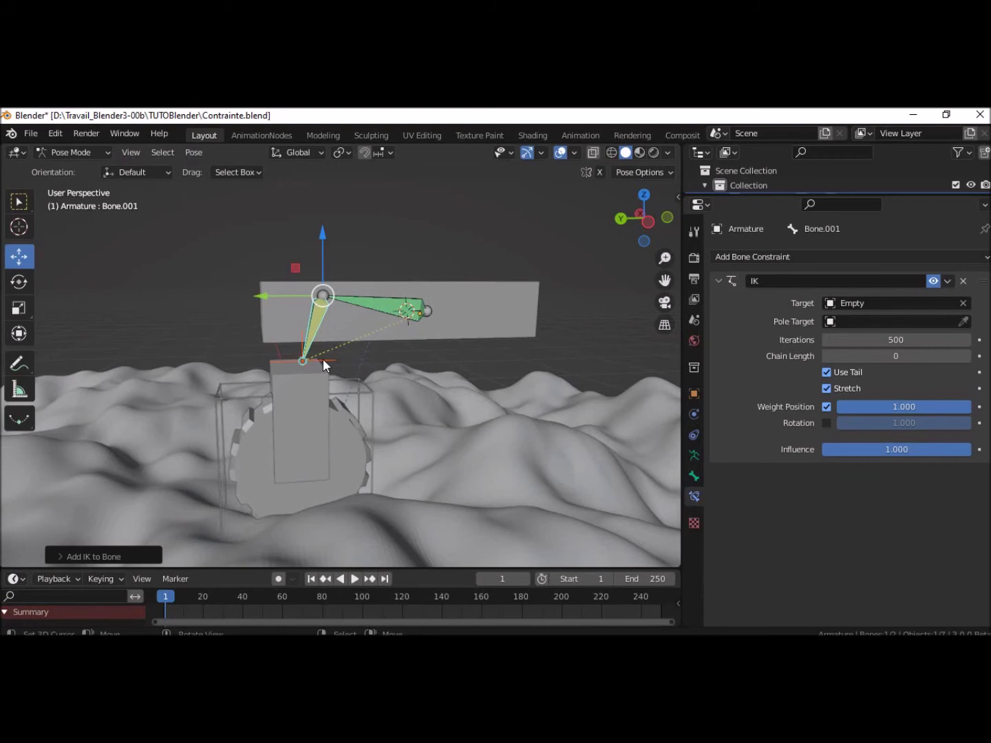
mouse_move(351, 362)
middle_mouse_down()
mouse_move(344, 356)
mouse_move(406, 372)
middle_mouse_up()
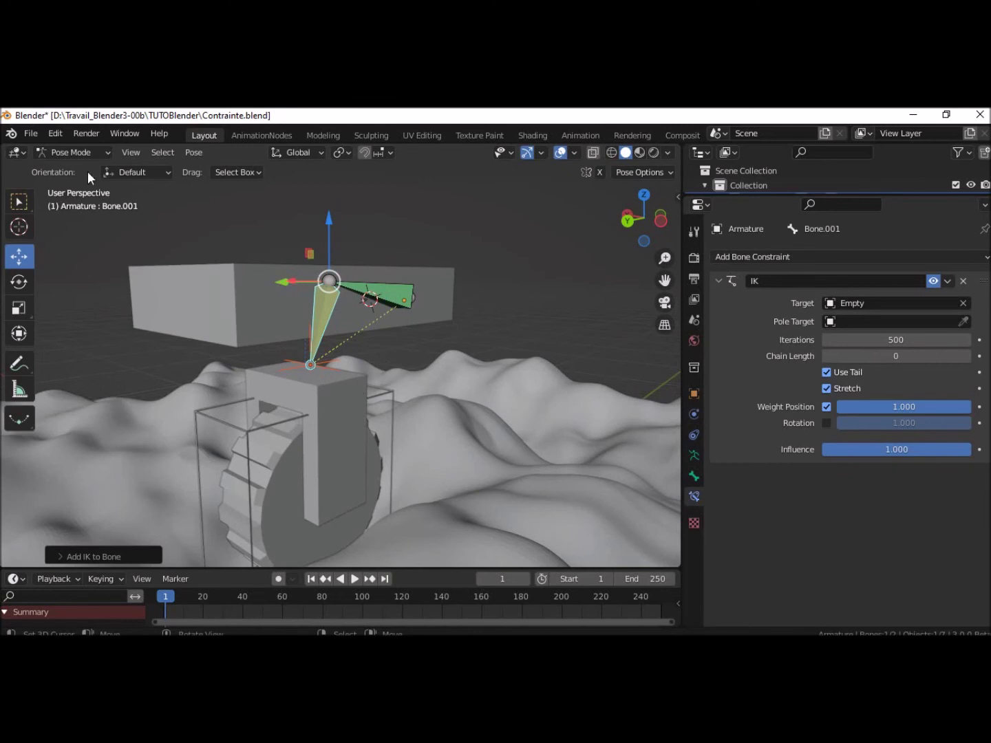
left_click(70, 153)
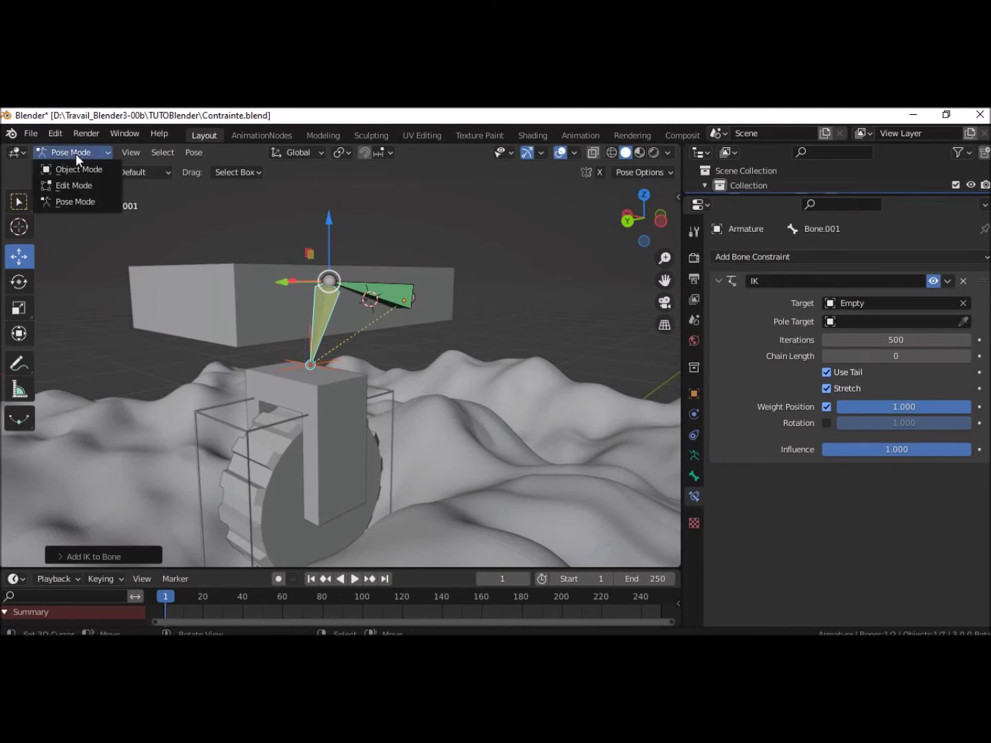
left_click(405, 298)
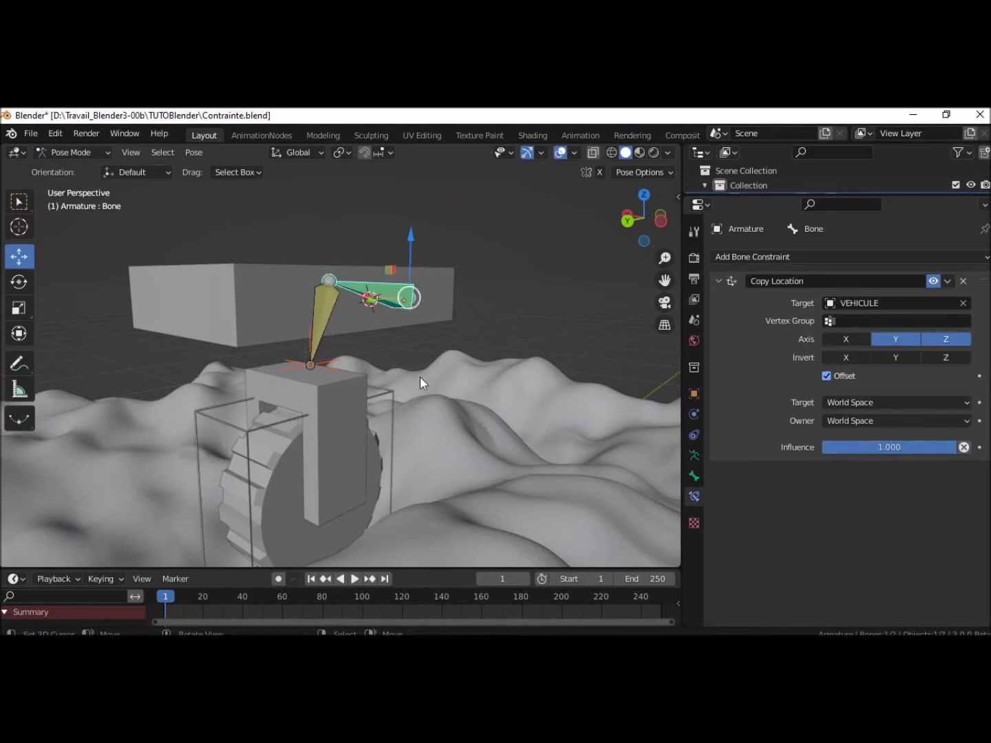
key("r")
key("r")
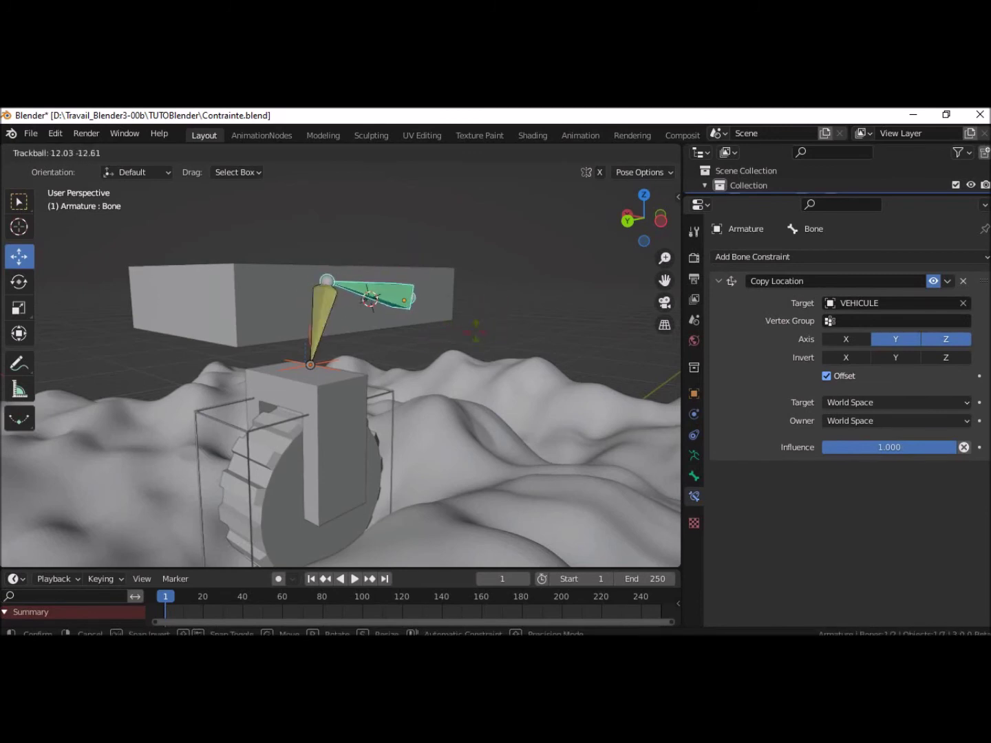
left_click(498, 334)
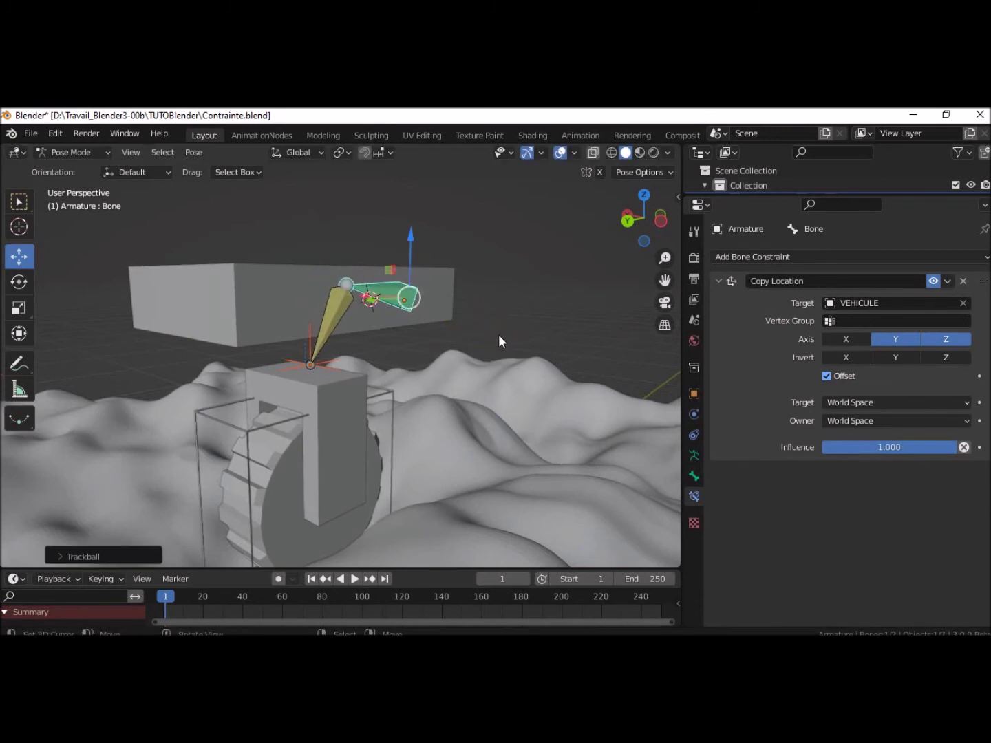
key("ctrl+z")
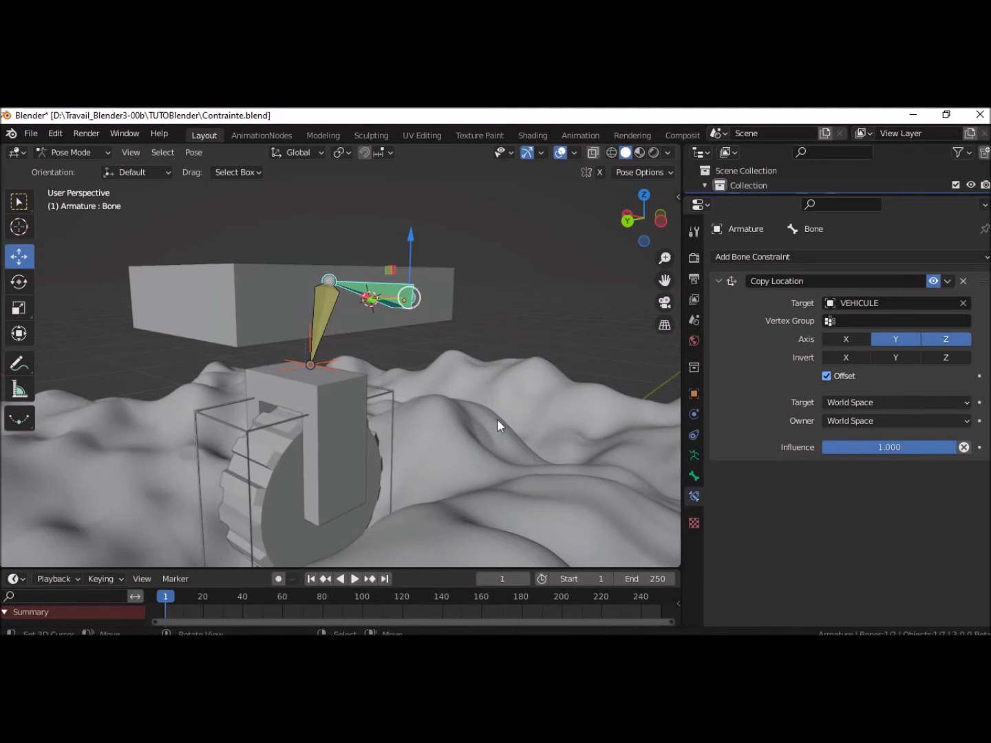
left_click(89, 151)
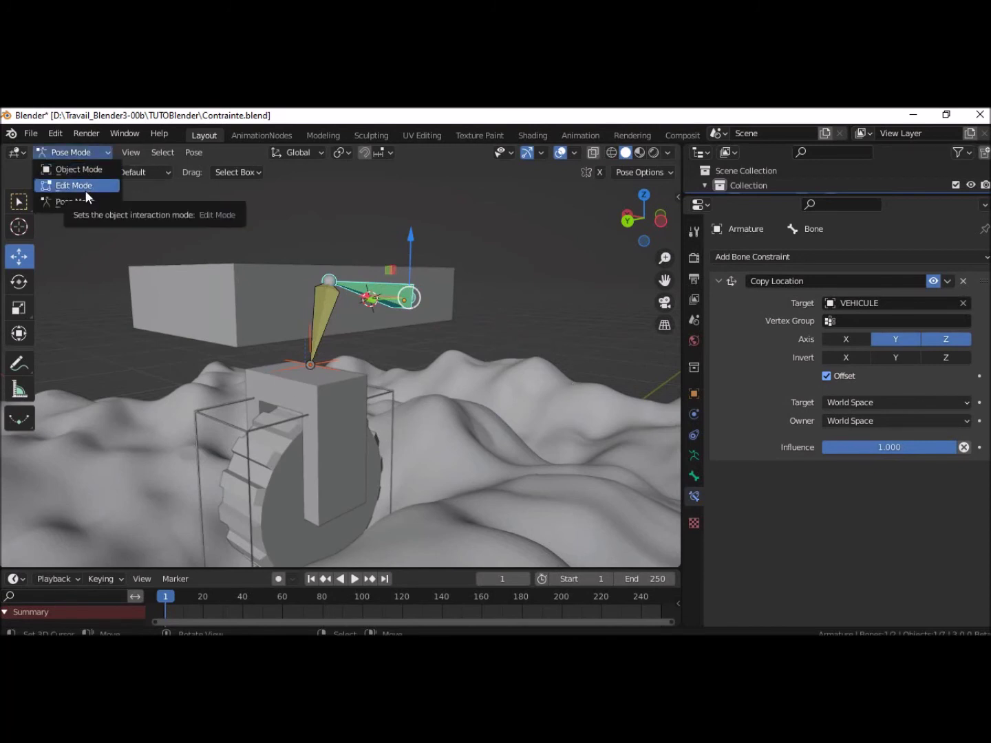
left_click(81, 169)
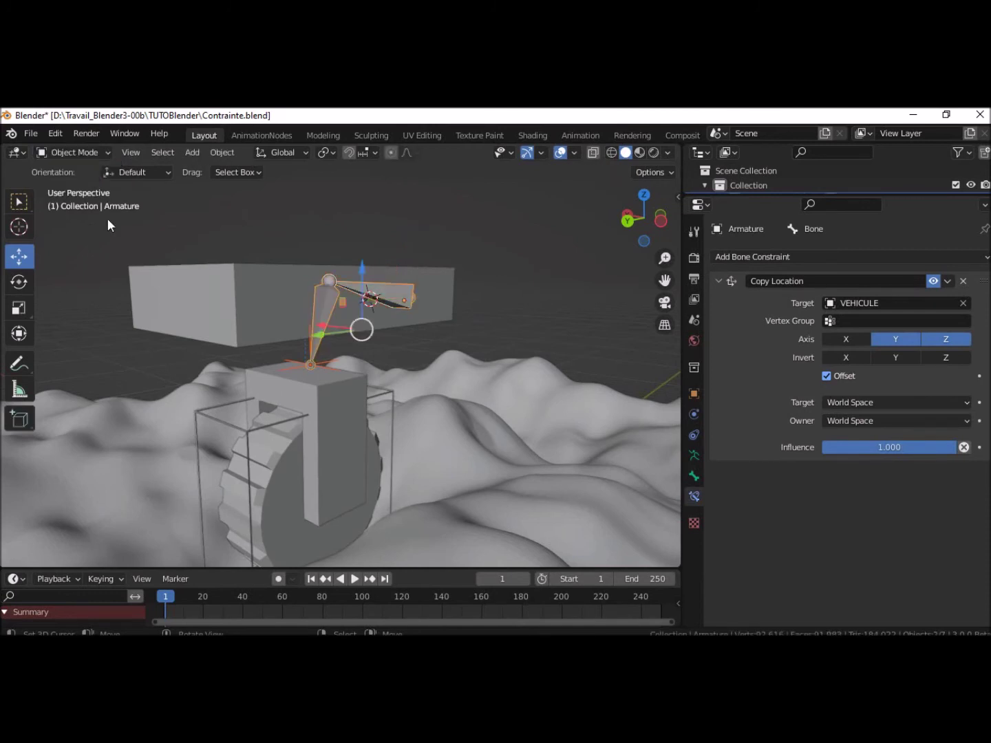
- Raise the IK Empty along Z onto the fork top, to Location Z 7.2503 m
left_click(302, 361)
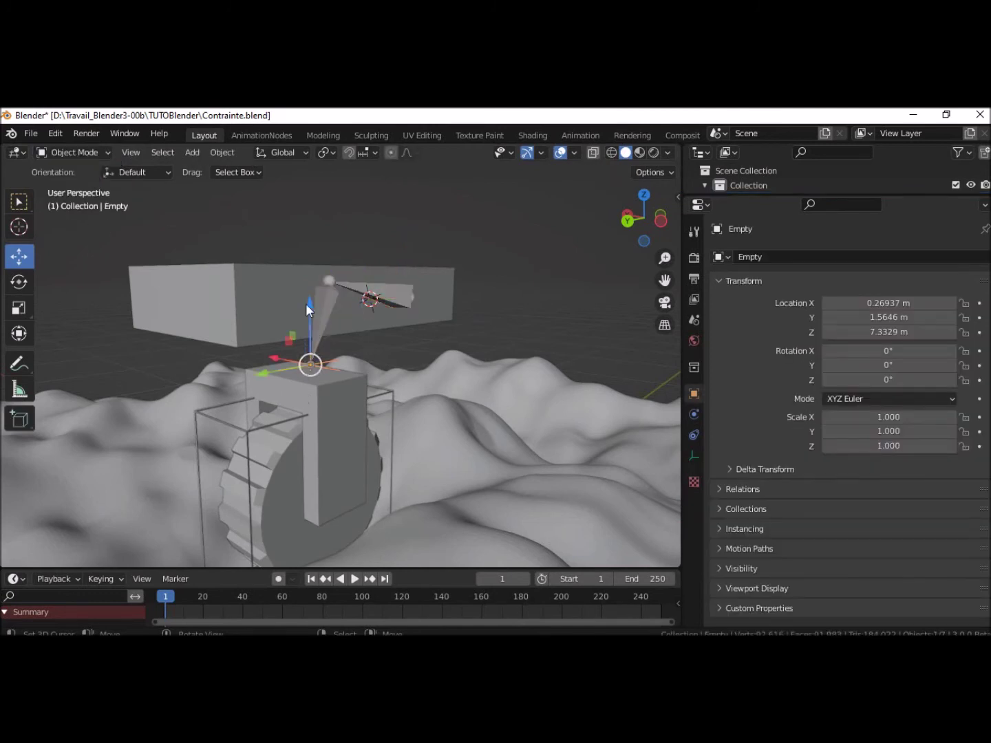
mouse_move(309, 305)
left_mouse_down()
mouse_move(316, 238)
mouse_move(339, 319)
mouse_move(343, 308)
left_mouse_up()
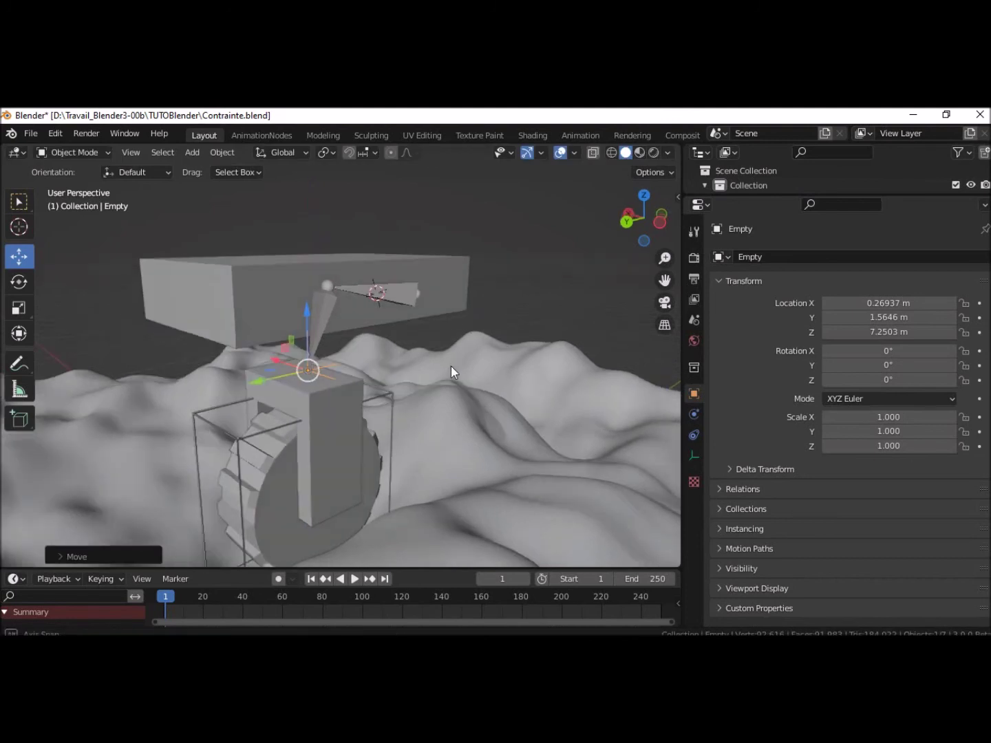
middle_click_drag(466, 349, 319, 366)
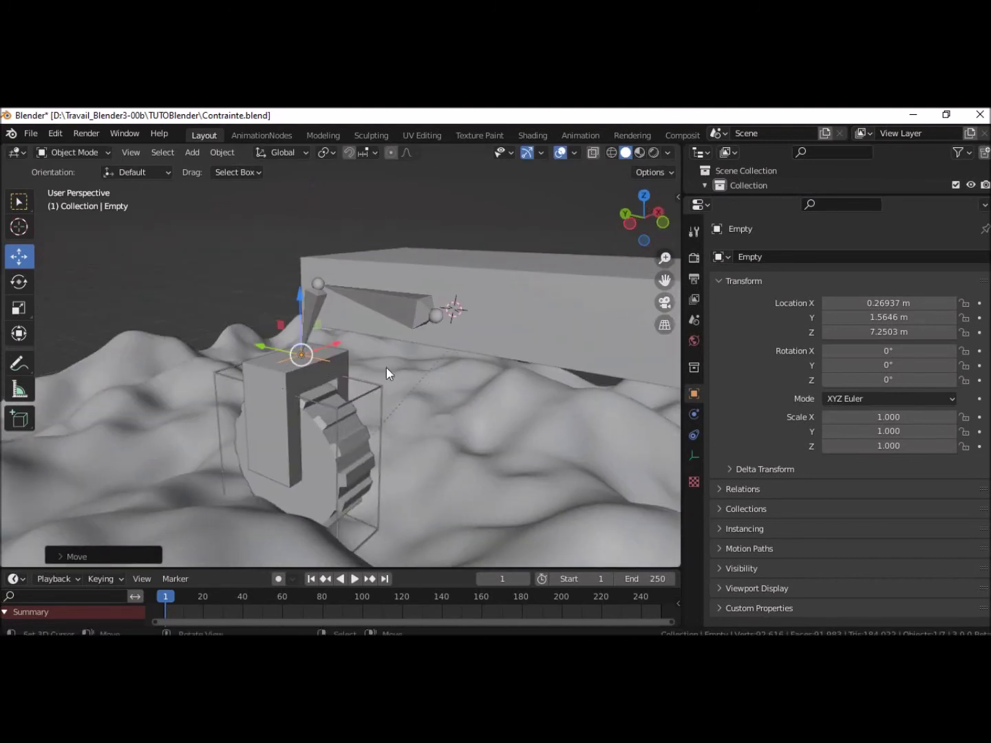
left_click(297, 363)
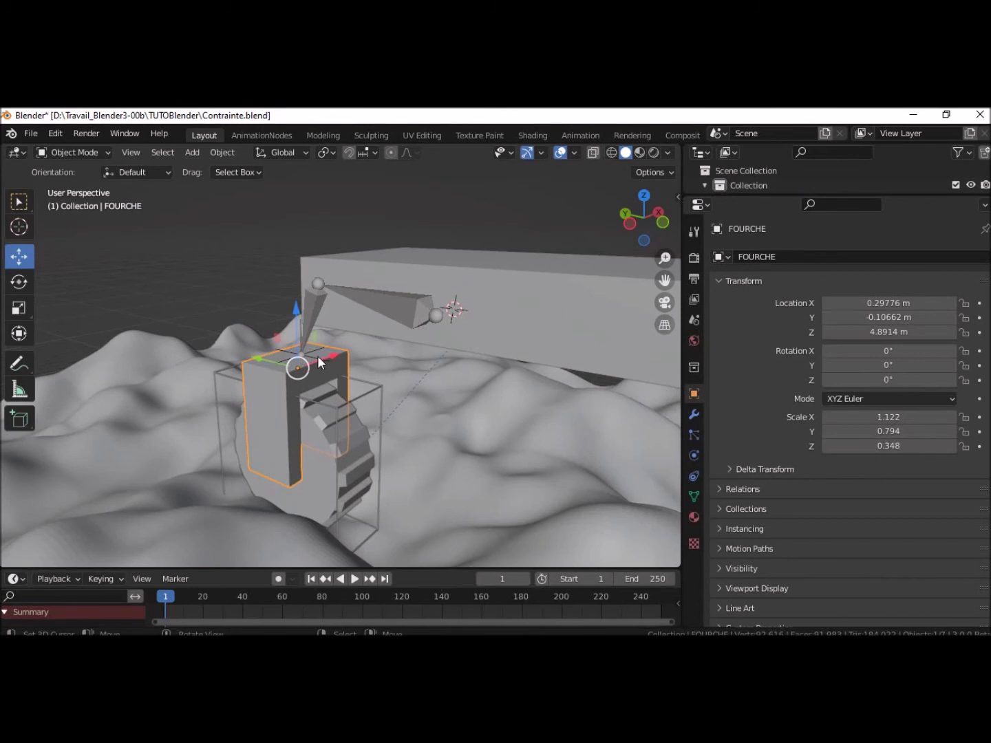
left_click(319, 358)
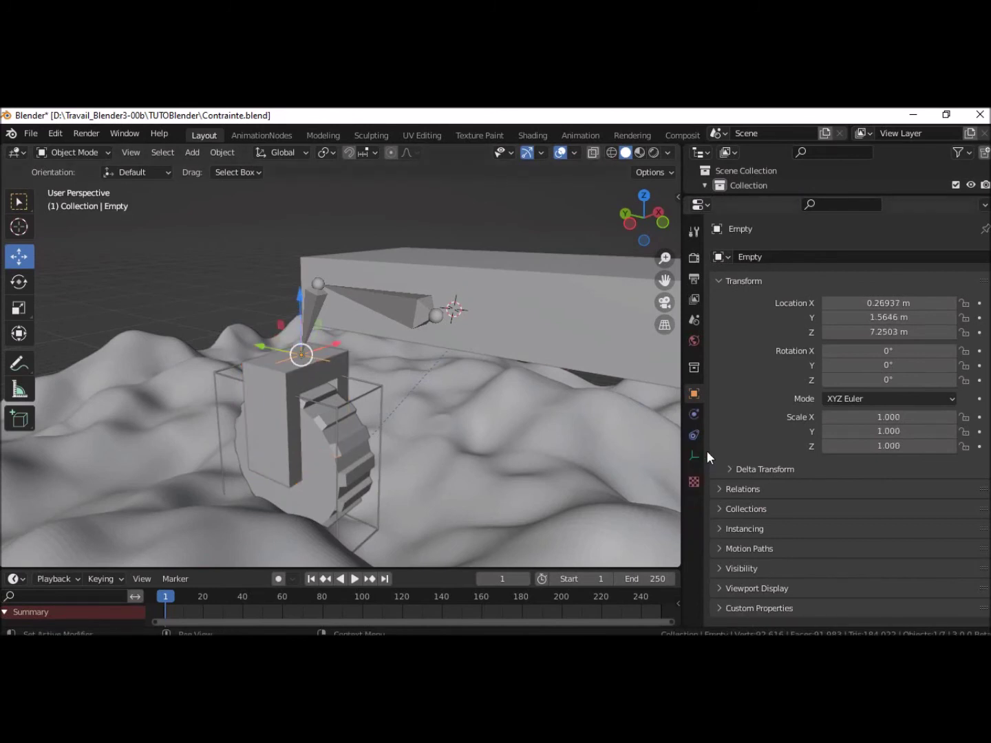
left_click(694, 436)
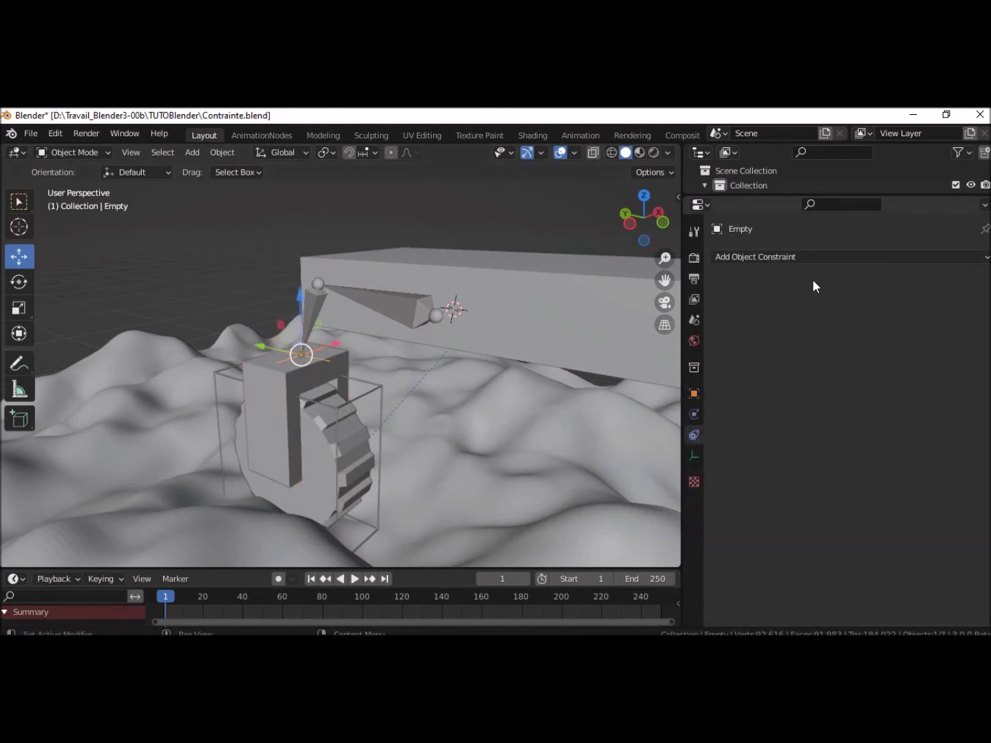
- Add a Copy Location constraint to the Empty targeting FOURCHE, with Offset enabled
left_click(811, 258)
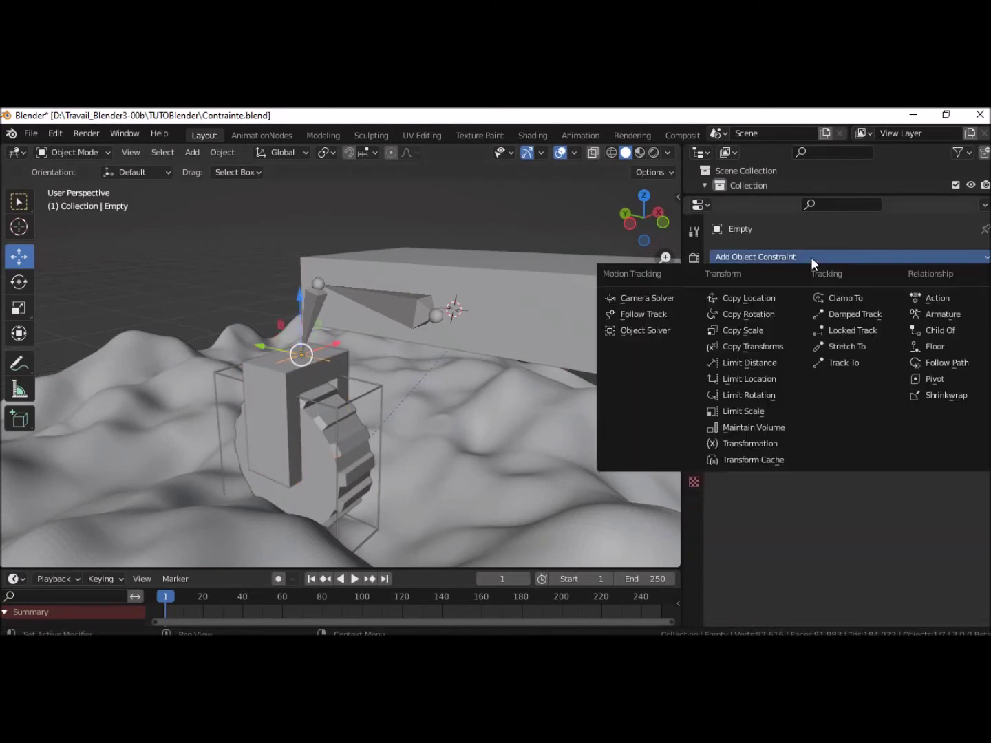
left_click(746, 298)
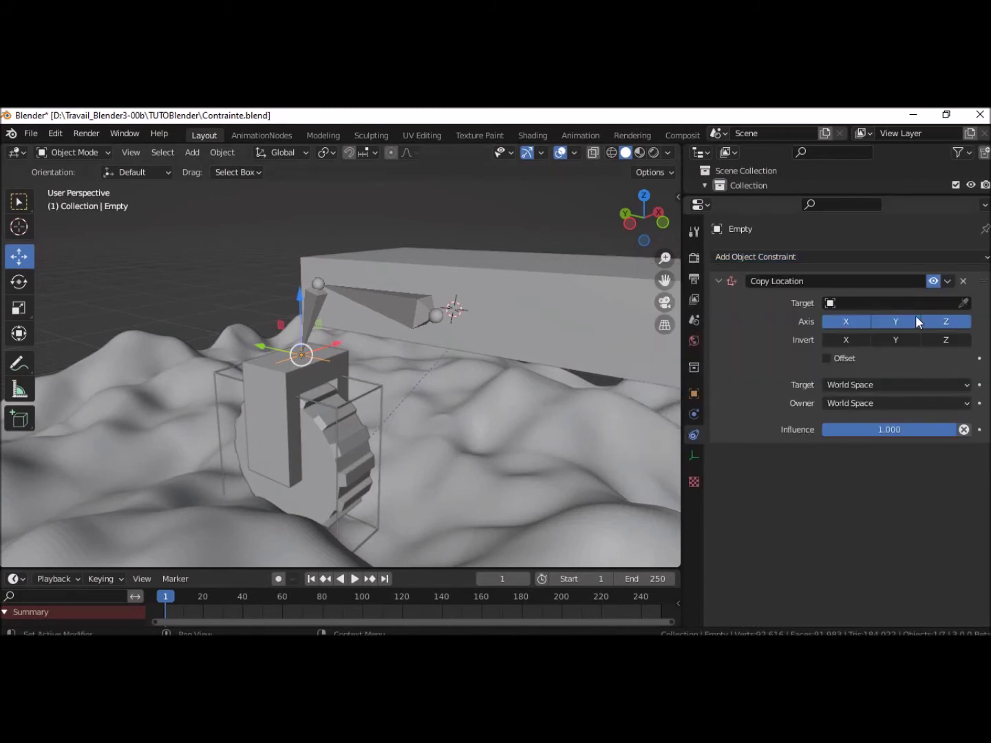
left_click(963, 303)
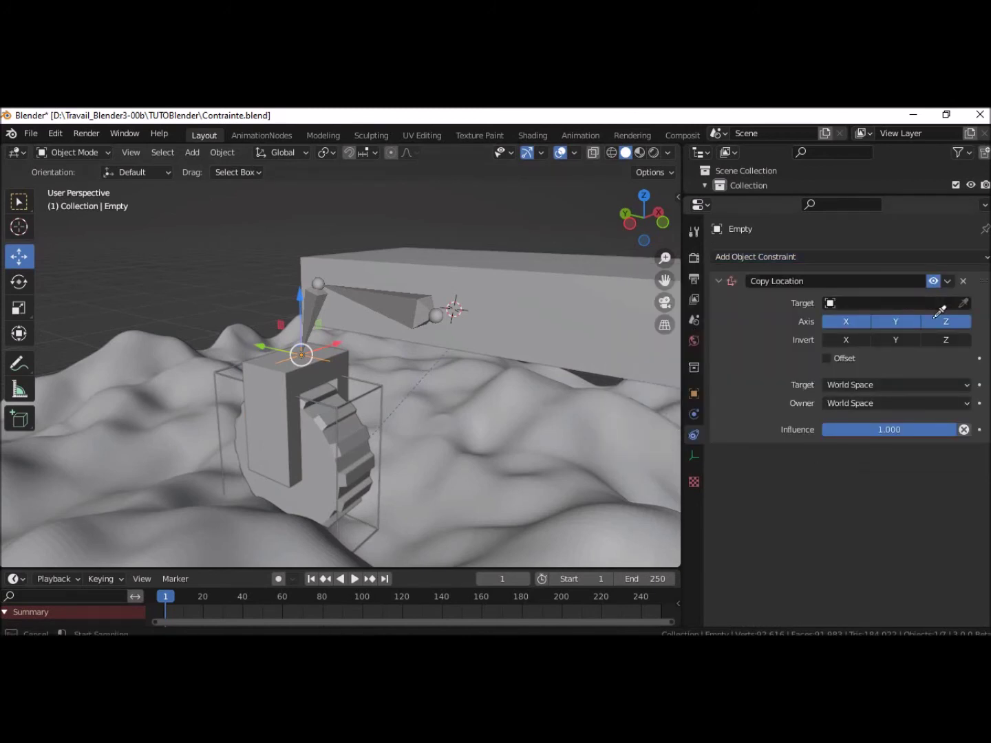
left_click(277, 388)
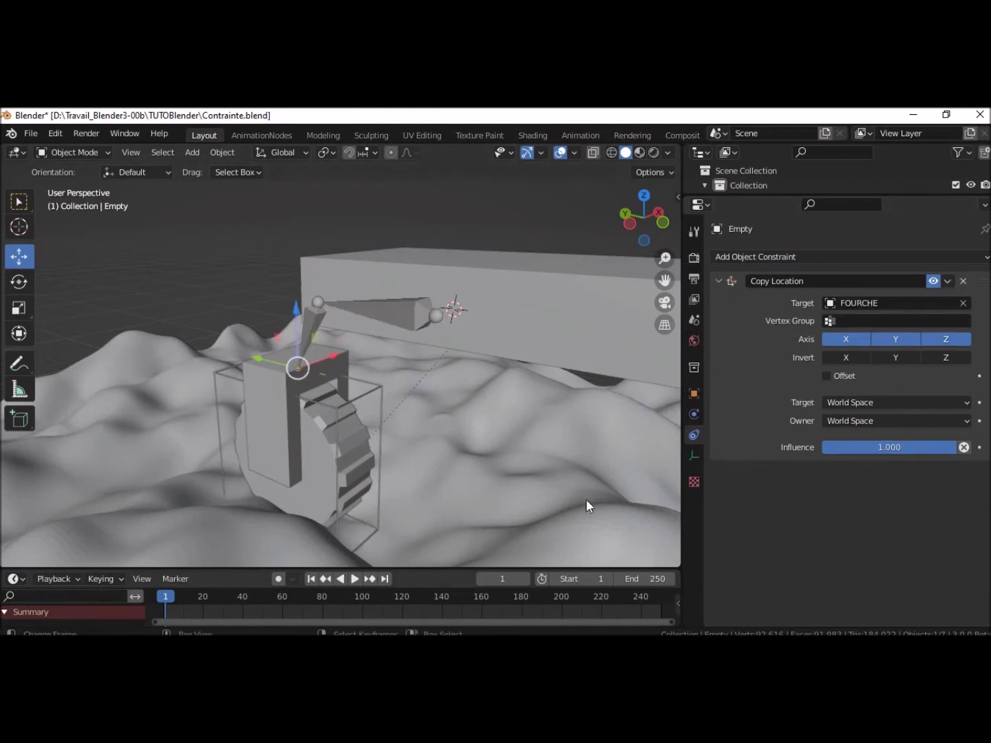
mouse_move(533, 459)
middle_mouse_down()
mouse_move(625, 499)
mouse_move(3, 511)
middle_mouse_up()
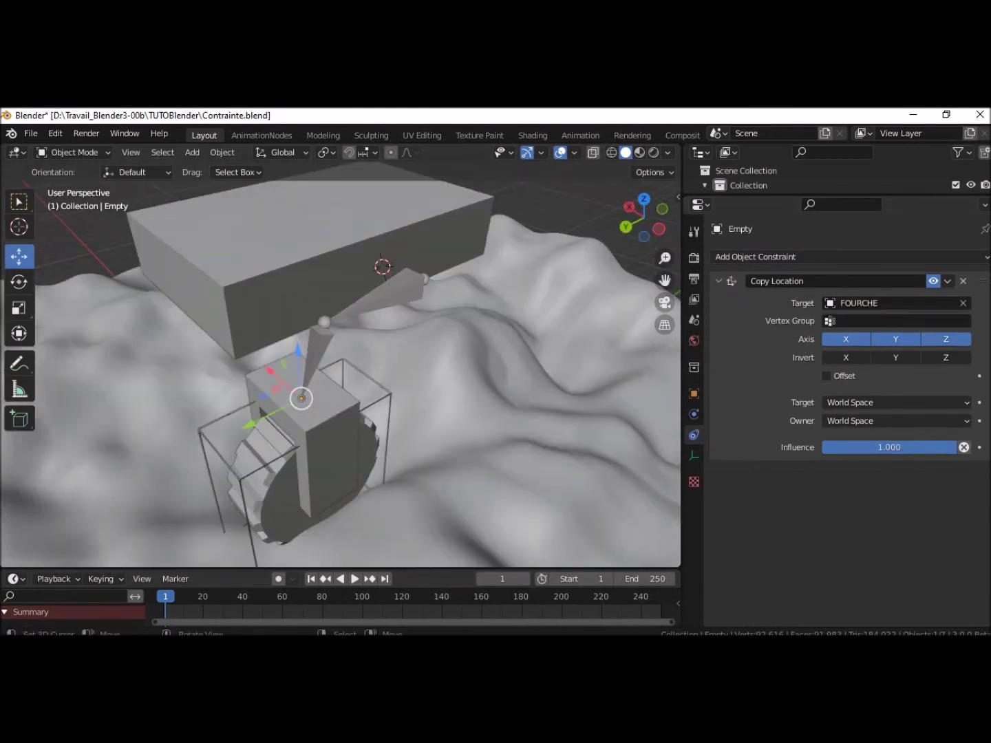
left_click(827, 376)
- Reposition the Empty lower and toward the box, and stop copying the X axis
middle_click_drag(370, 372, 366, 375)
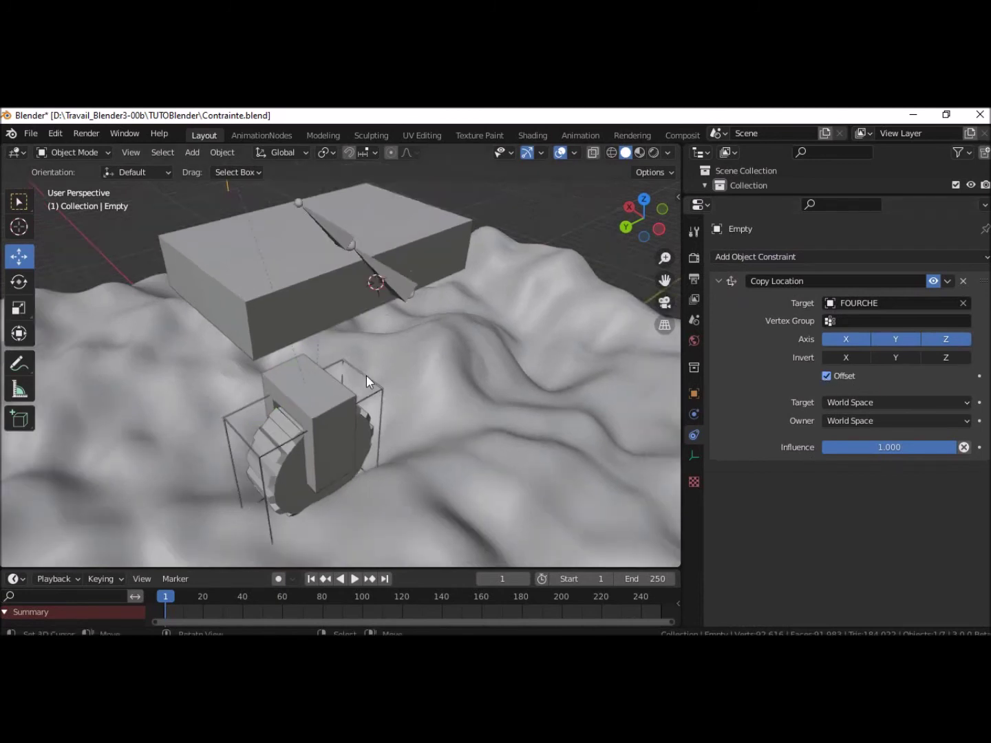
left_click_drag(268, 193, 288, 277)
left_click_drag(218, 393, 264, 398)
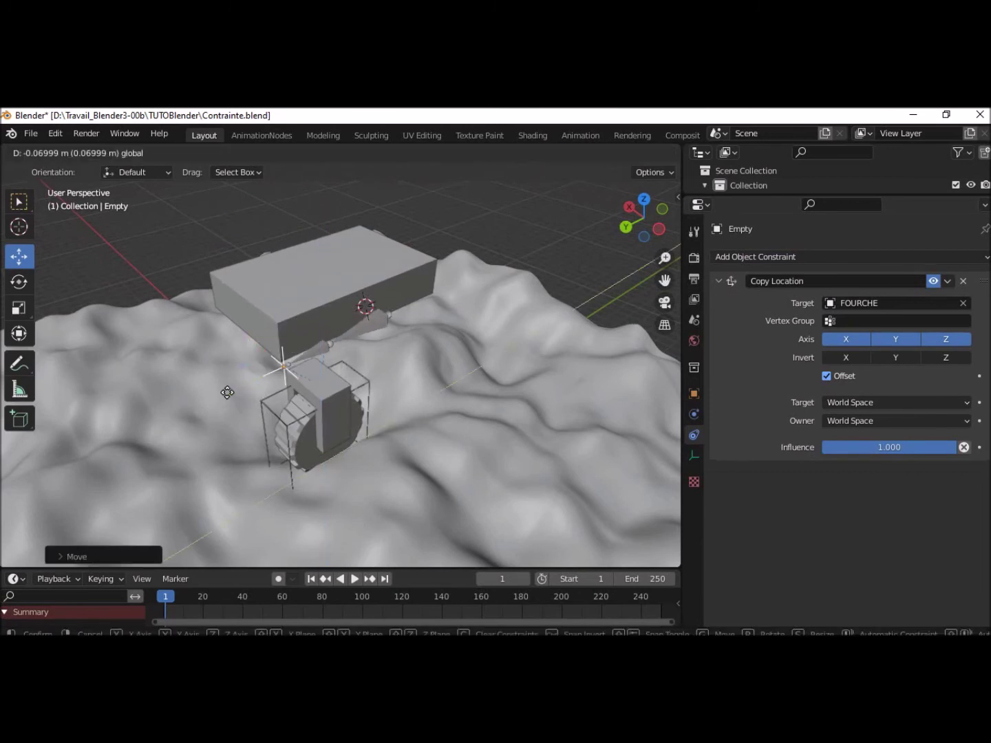
mouse_move(450, 429)
middle_mouse_down()
mouse_move(493, 436)
mouse_move(473, 433)
middle_mouse_up()
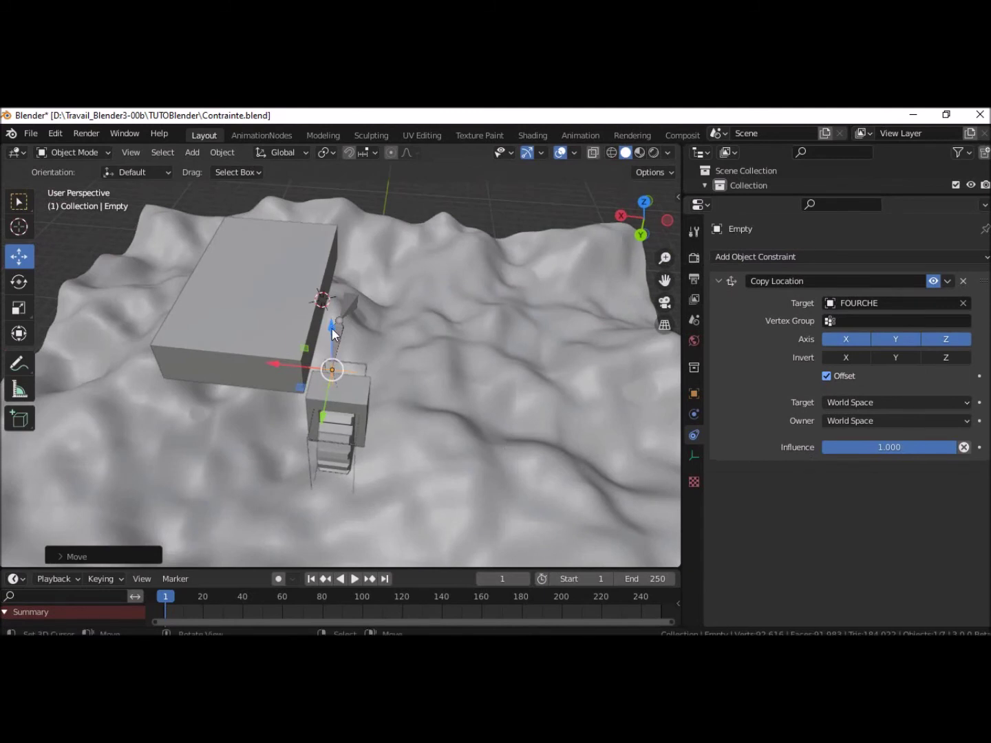
left_click_drag(331, 328, 331, 340)
mouse_move(583, 392)
middle_mouse_down()
mouse_move(536, 374)
mouse_move(564, 366)
middle_mouse_up()
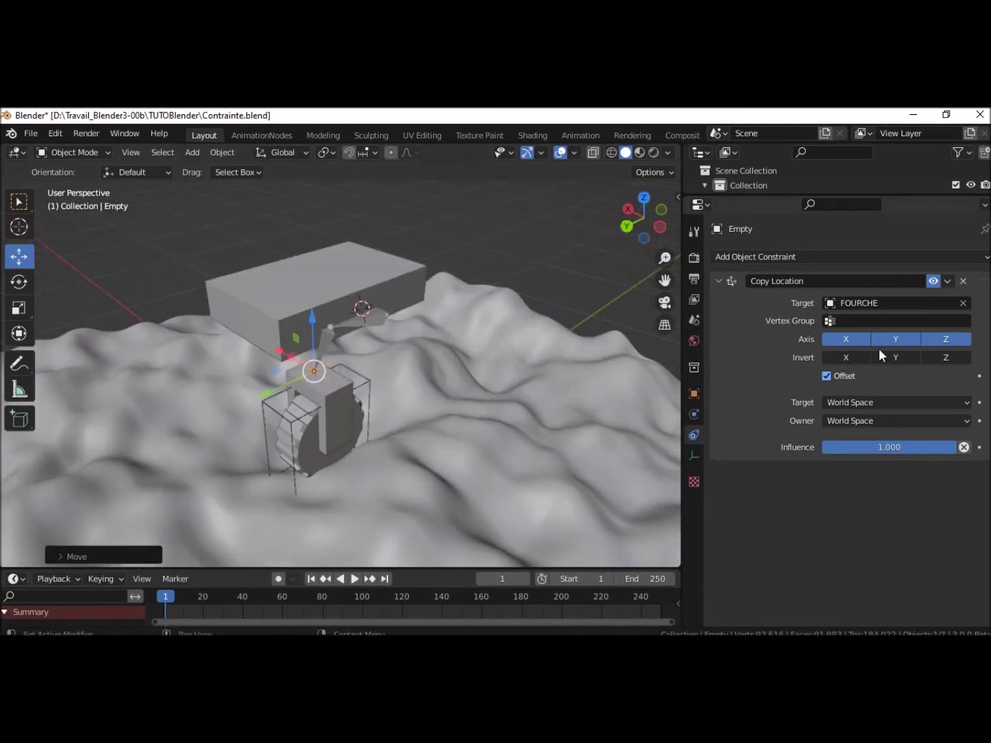
left_click(857, 342)
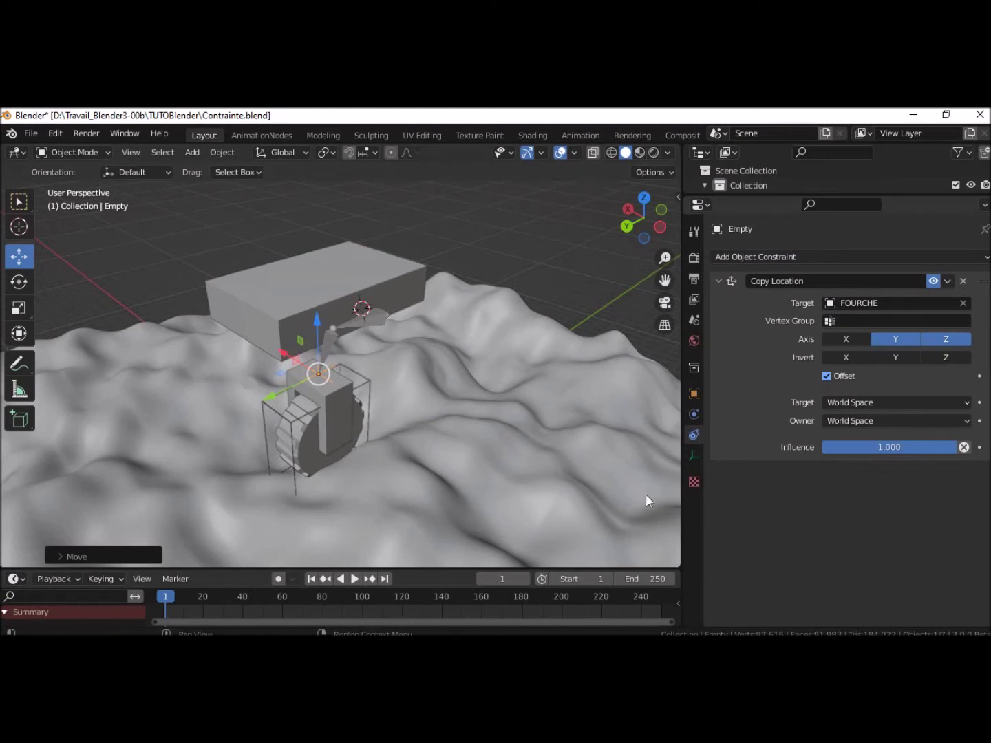
middle_click_drag(477, 478, 421, 467)
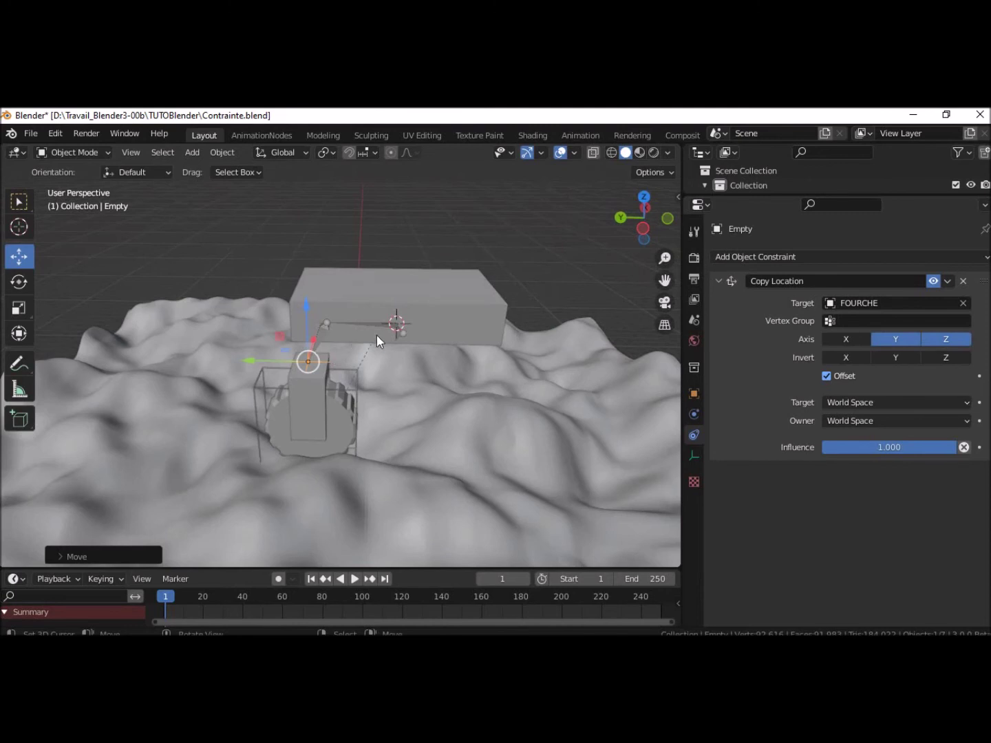
- Move CAGE along Y across the terrain, then select the VEHICULE plate
left_click(350, 388)
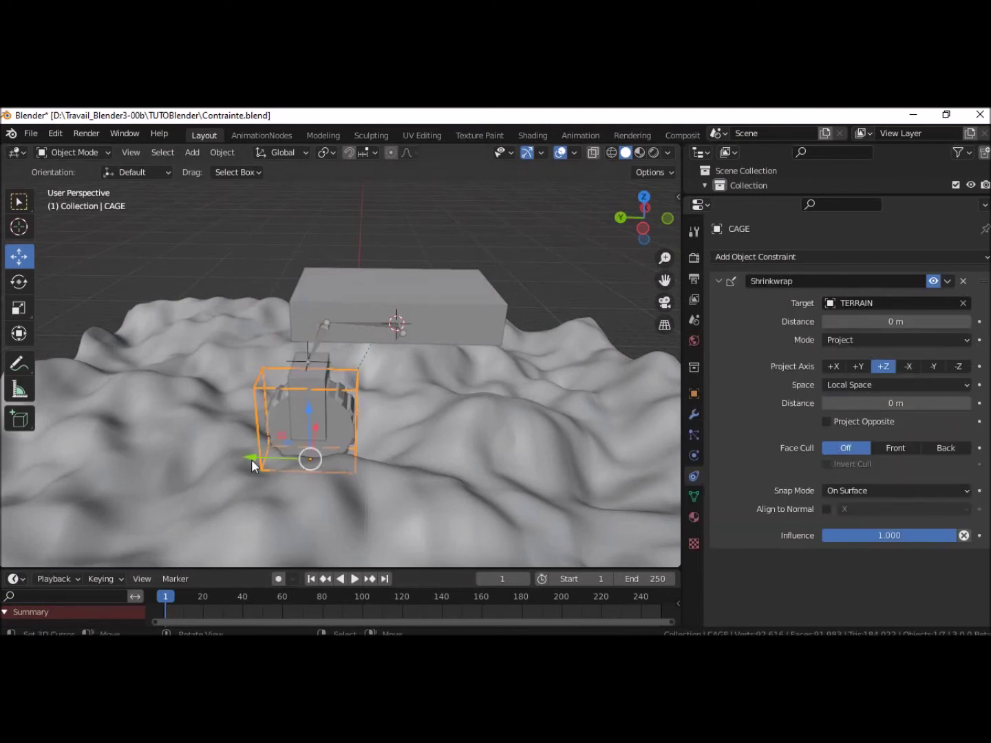
mouse_move(252, 460)
left_mouse_down()
mouse_move(418, 536)
mouse_move(540, 186)
mouse_move(547, 199)
mouse_move(380, 193)
mouse_move(18, 210)
mouse_move(349, 345)
mouse_move(482, 348)
mouse_move(550, 371)
mouse_move(426, 331)
mouse_move(158, 386)
mouse_move(427, 420)
mouse_move(484, 454)
mouse_move(66, 416)
mouse_move(354, 516)
left_mouse_up()
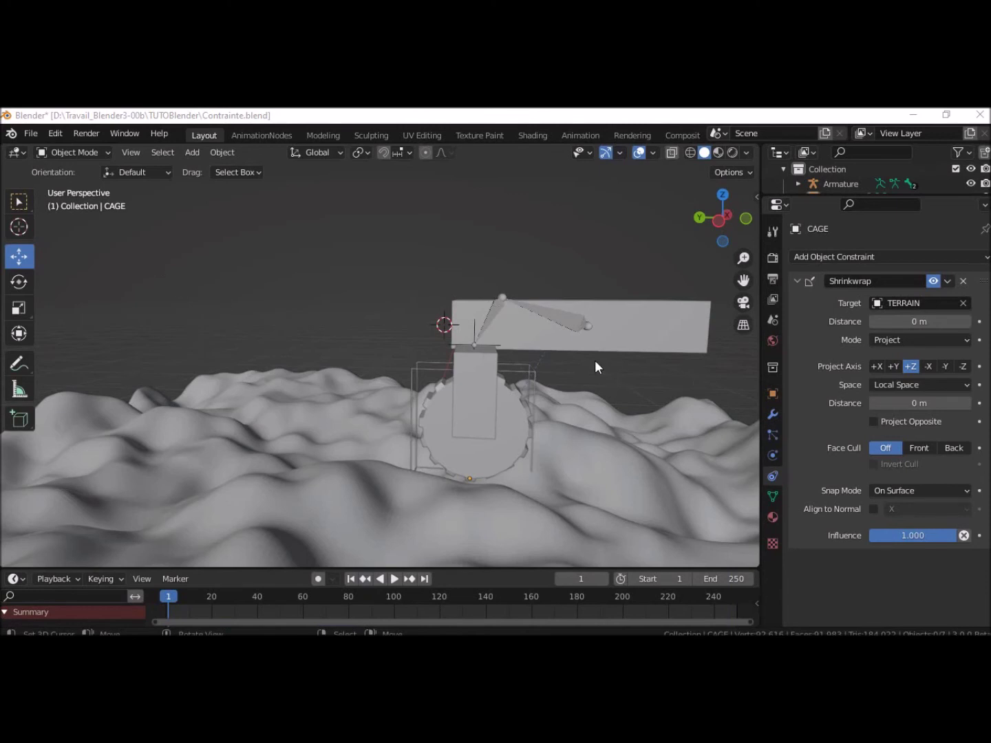
left_click(659, 338)
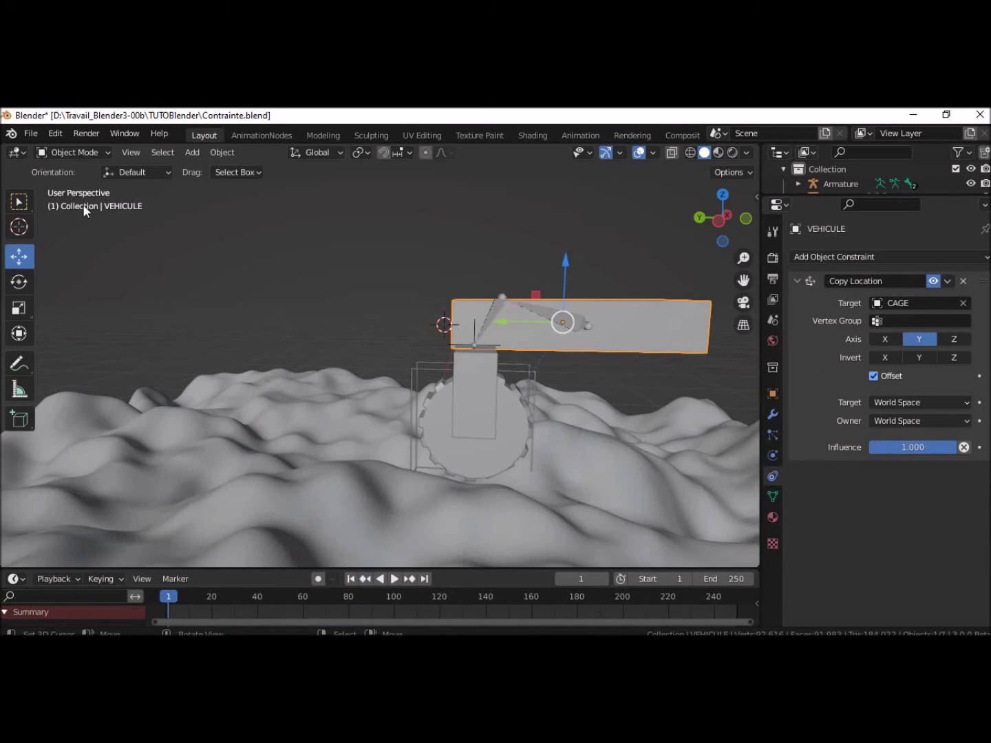
left_click(81, 152)
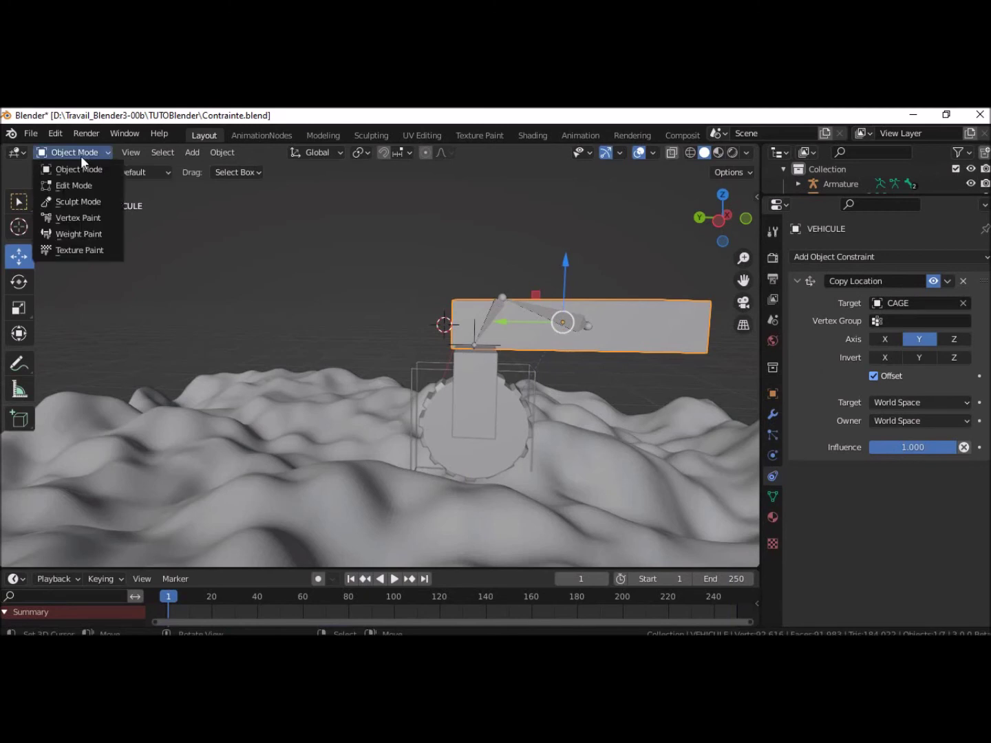
- In Edit Mode, snap the 3D cursor to world origin, then onto the selected arm geometry
left_click(74, 186)
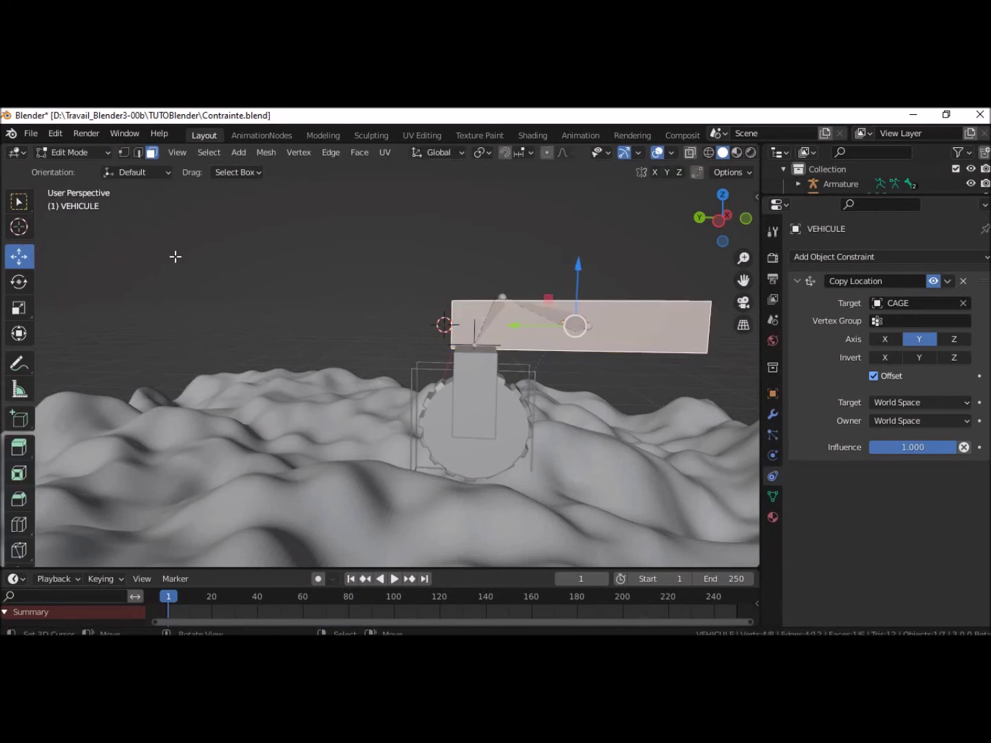
key("shift+s")
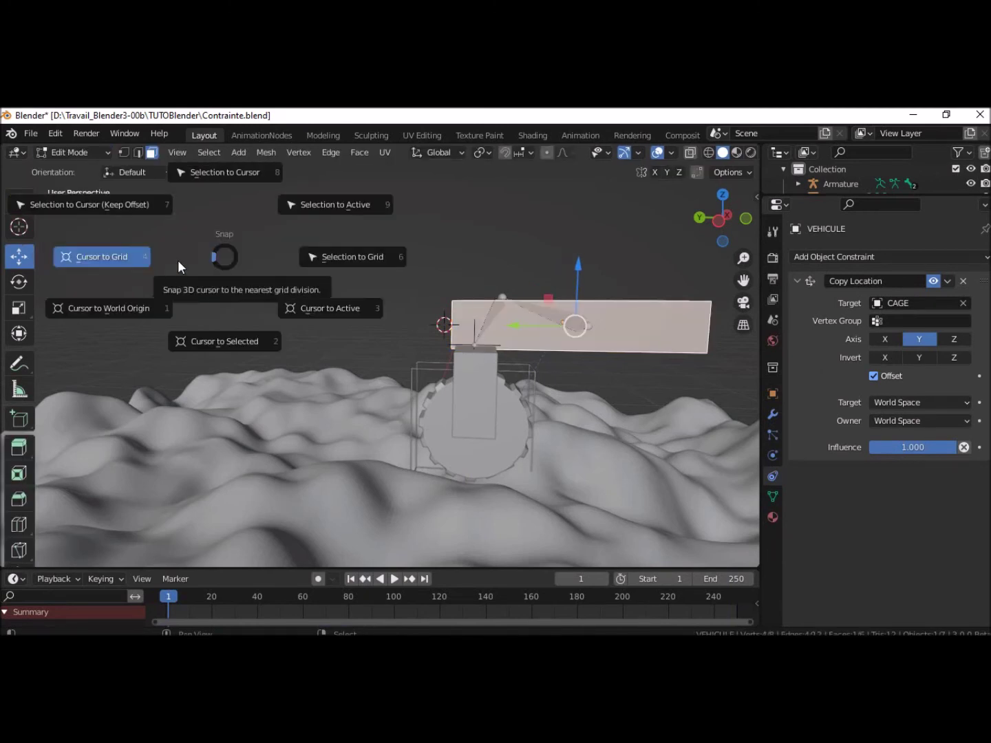
left_click(206, 312)
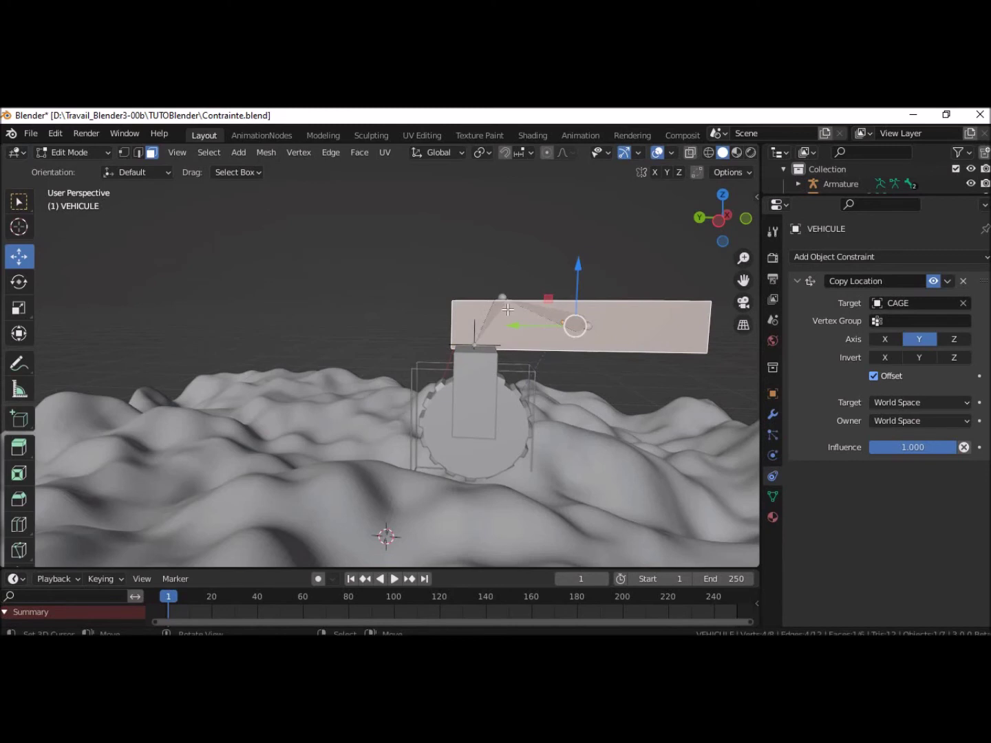
key("shift+s")
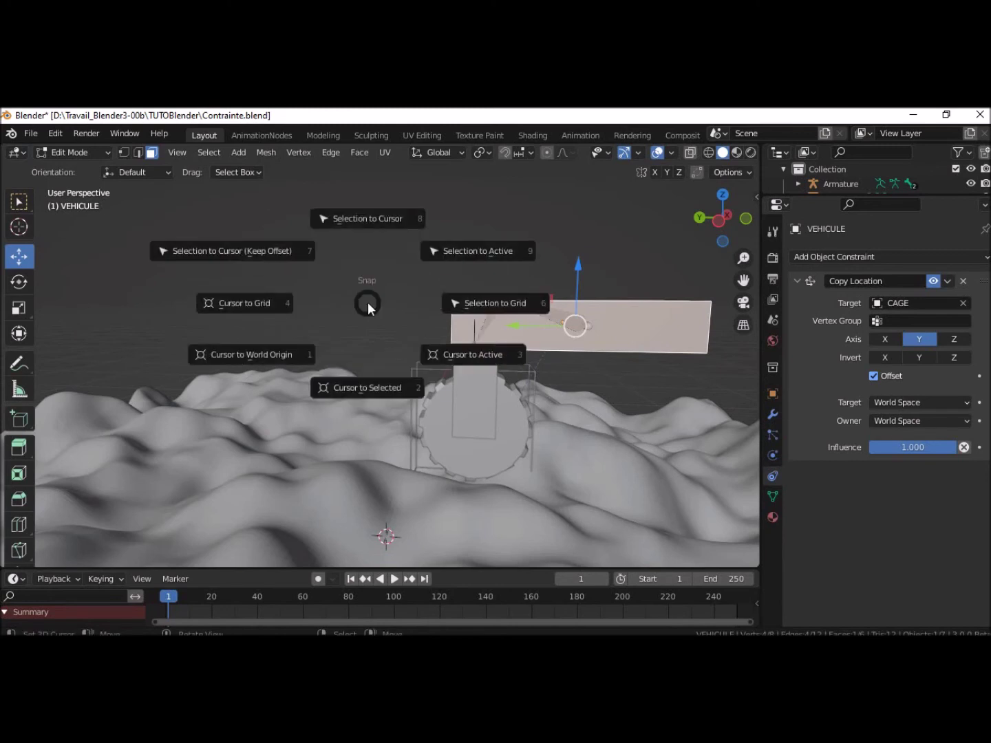
left_click(365, 384)
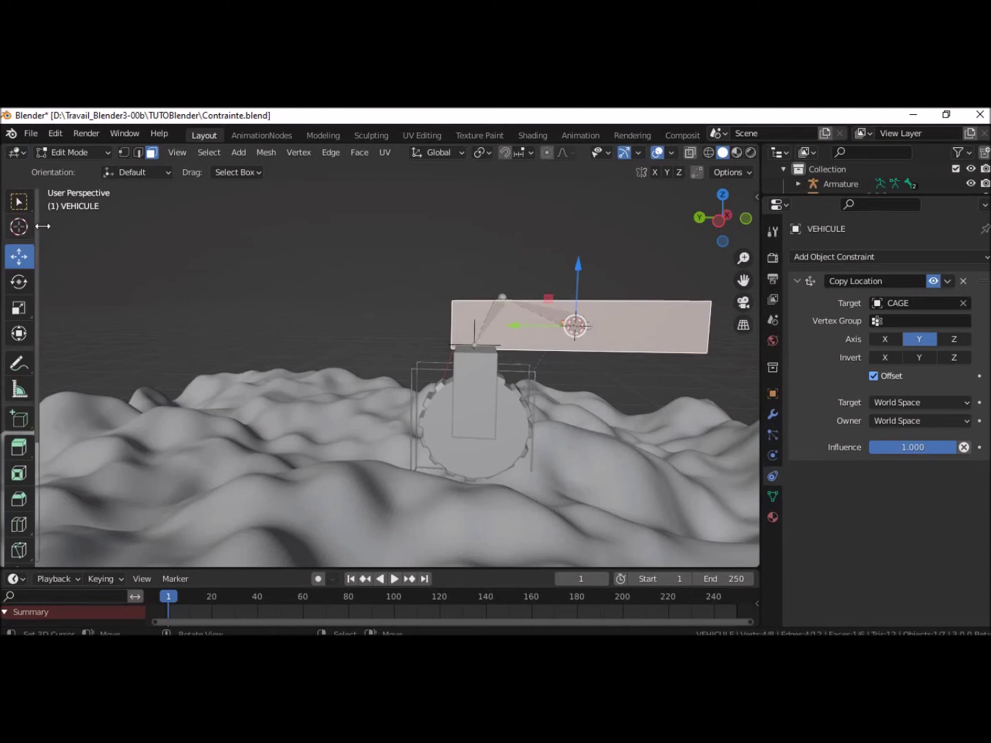
left_click(65, 151)
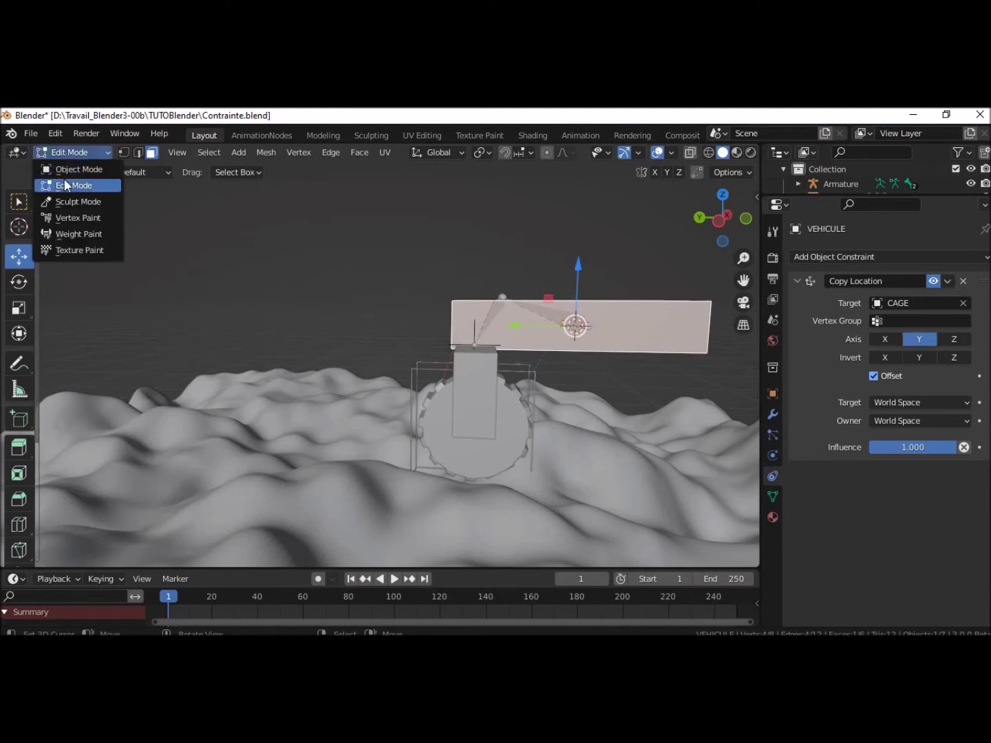
left_click(66, 167)
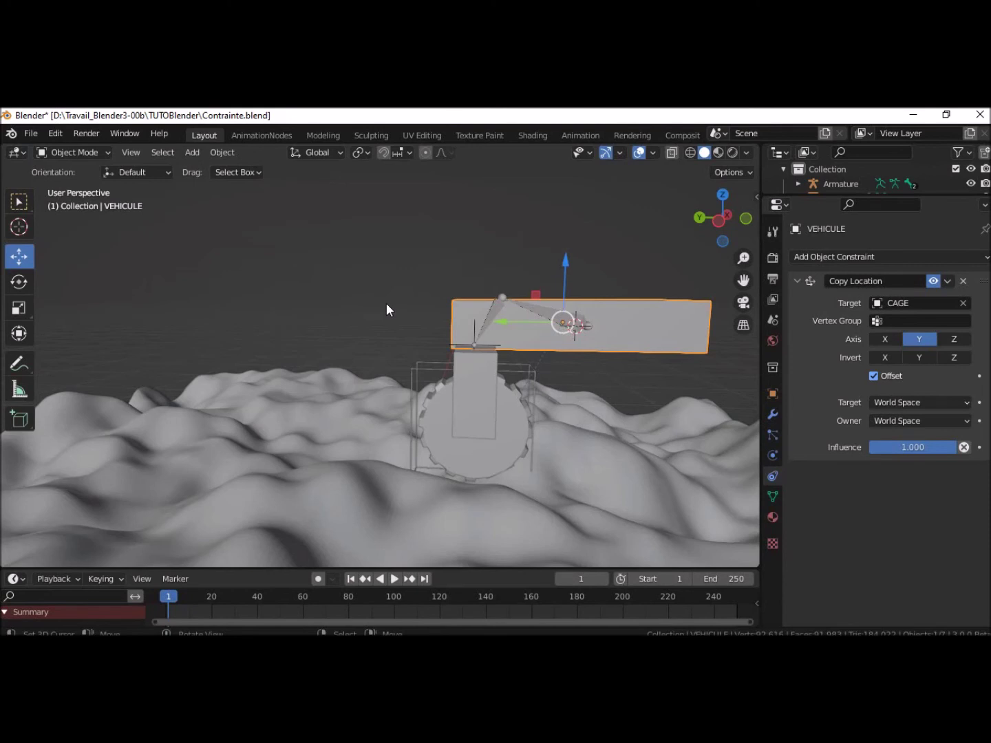
- Add a cube at the 3D cursor, shrink it and tilt it around X
key("shift")
key("shift+a")
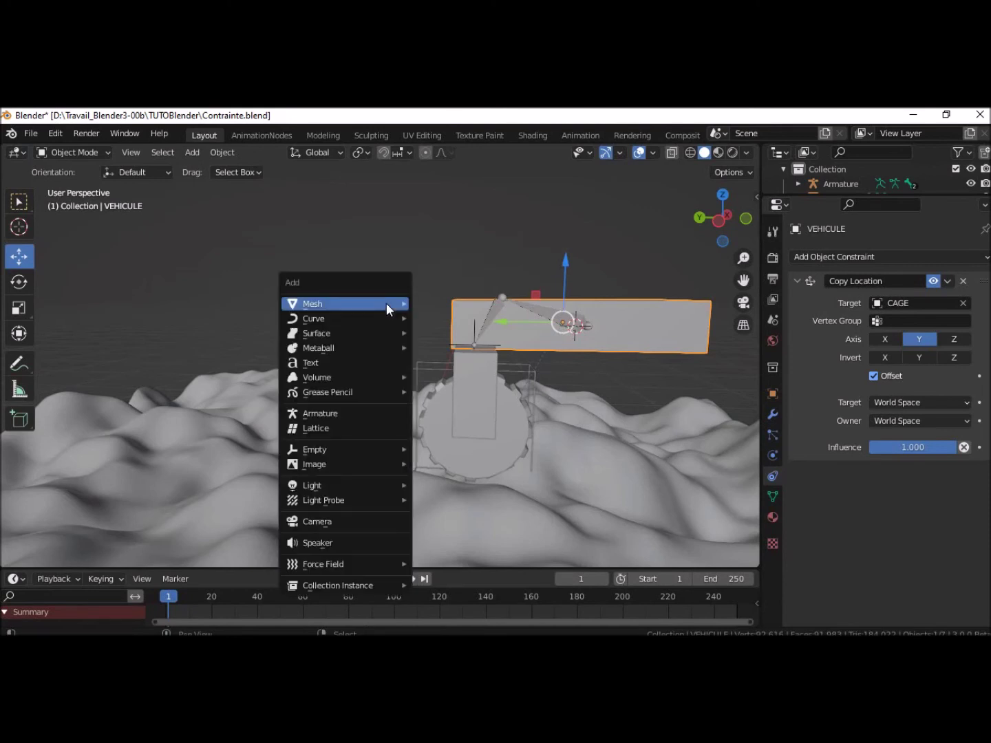
left_click(431, 319)
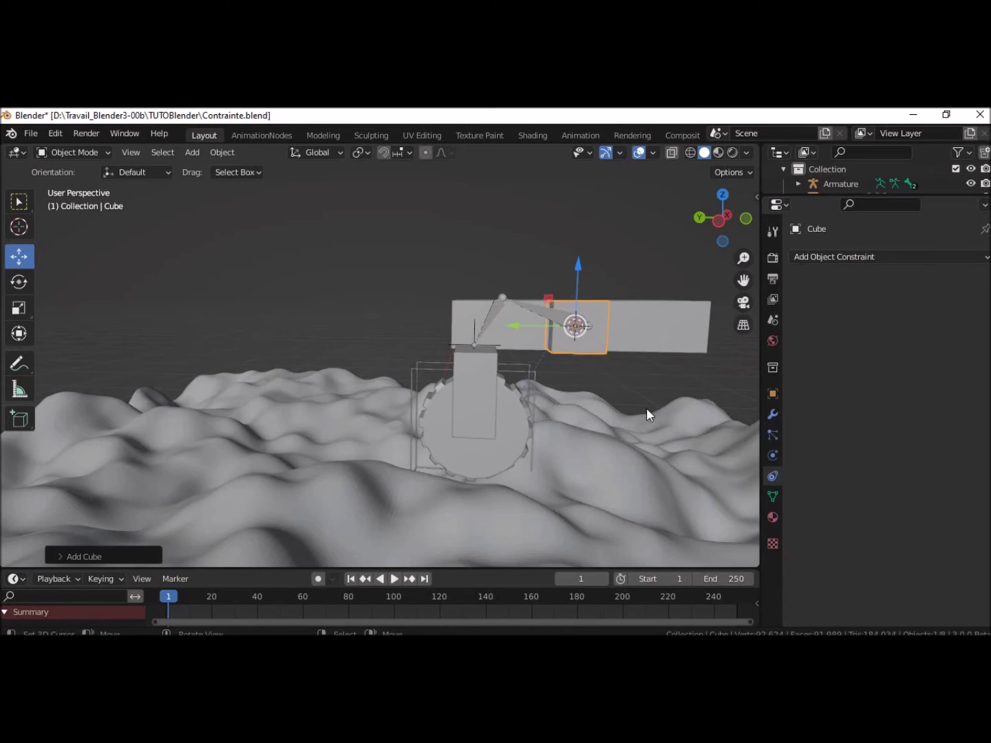
key("s")
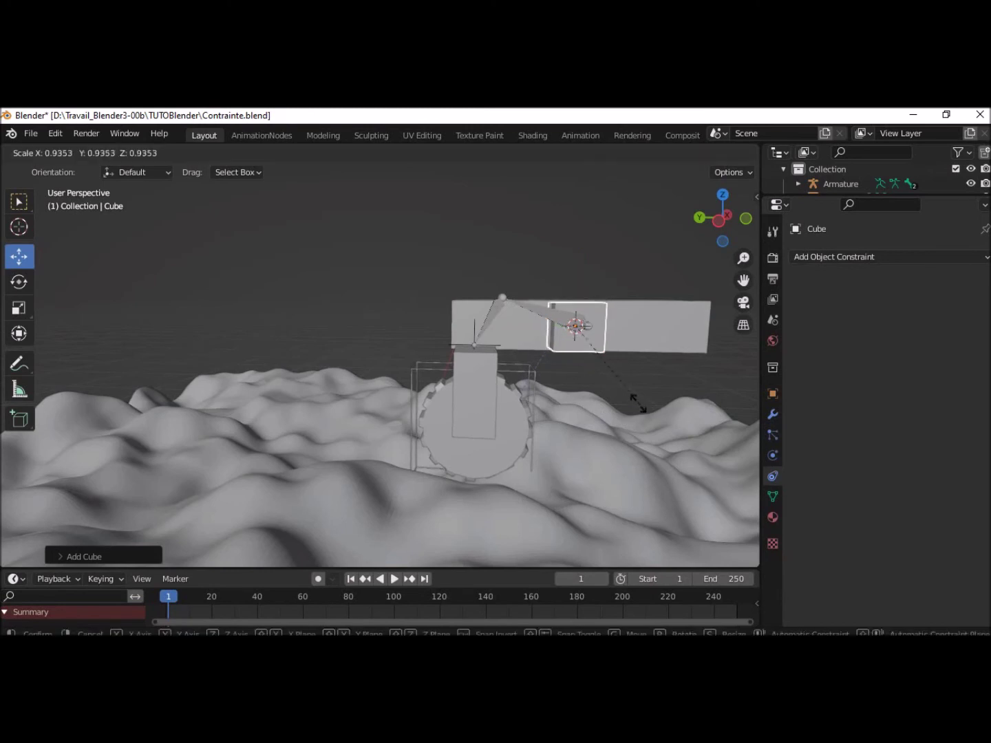
left_click(611, 374)
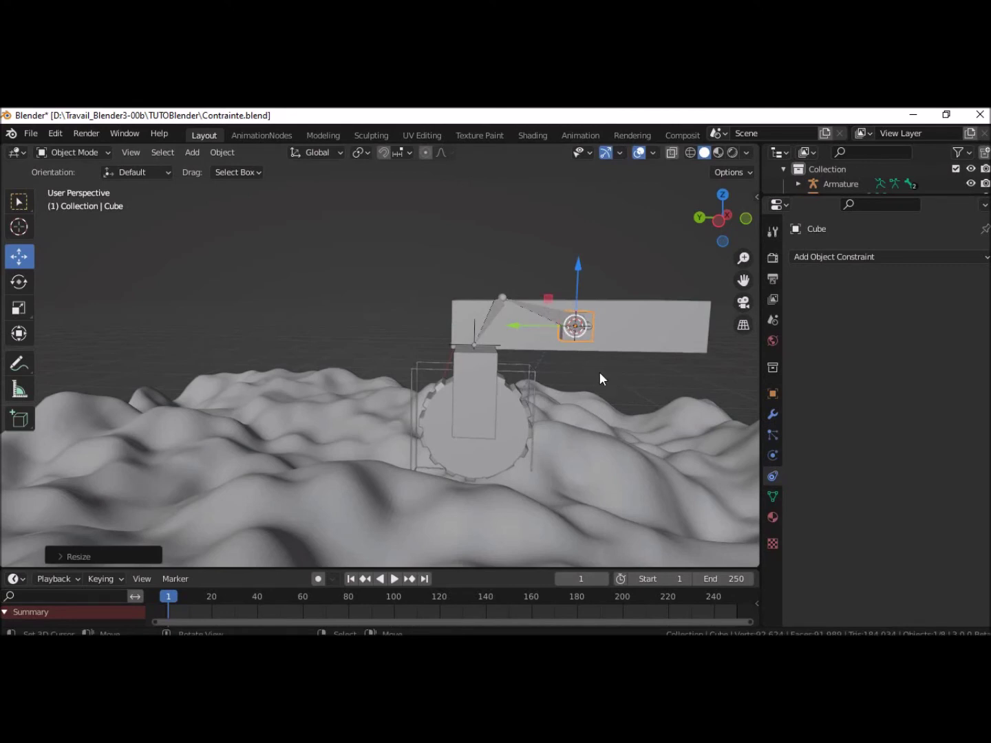
key("r")
key("x")
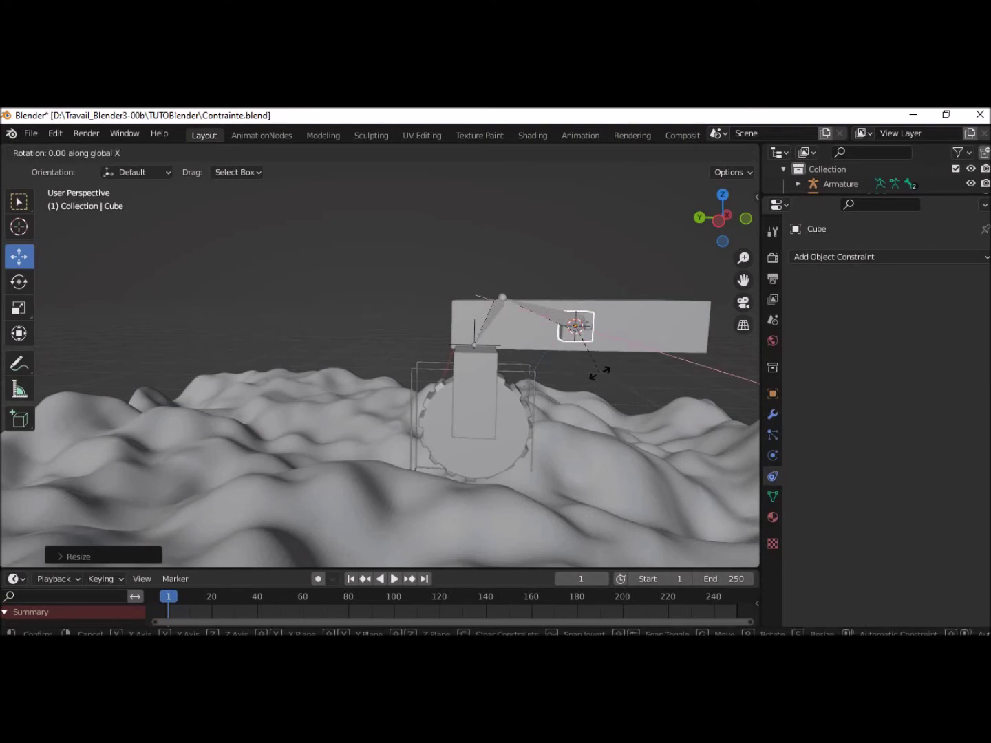
left_click(579, 388)
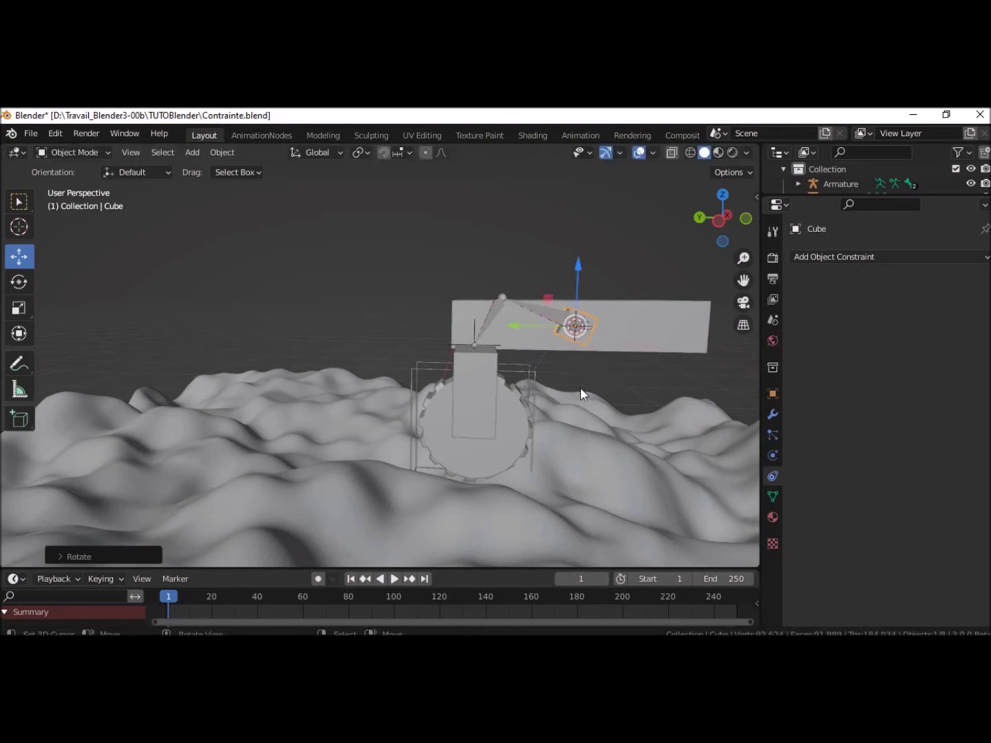
- In left side view, raise the cube along Z and adjust its tilt
left_click(720, 223)
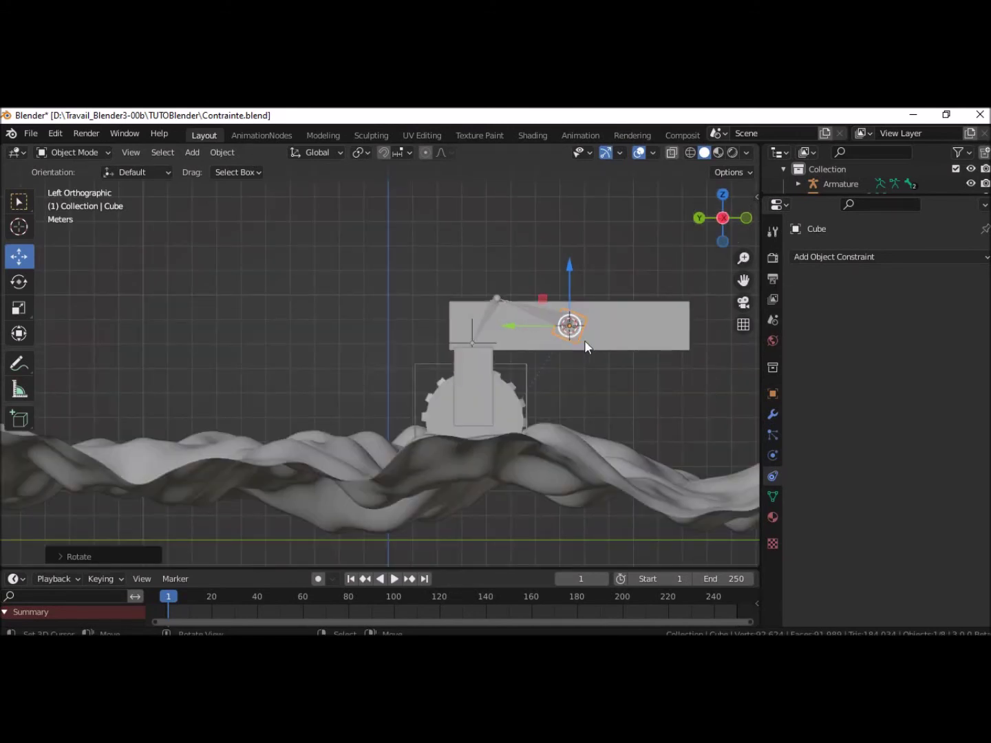
scroll(624, 368, "up", 2)
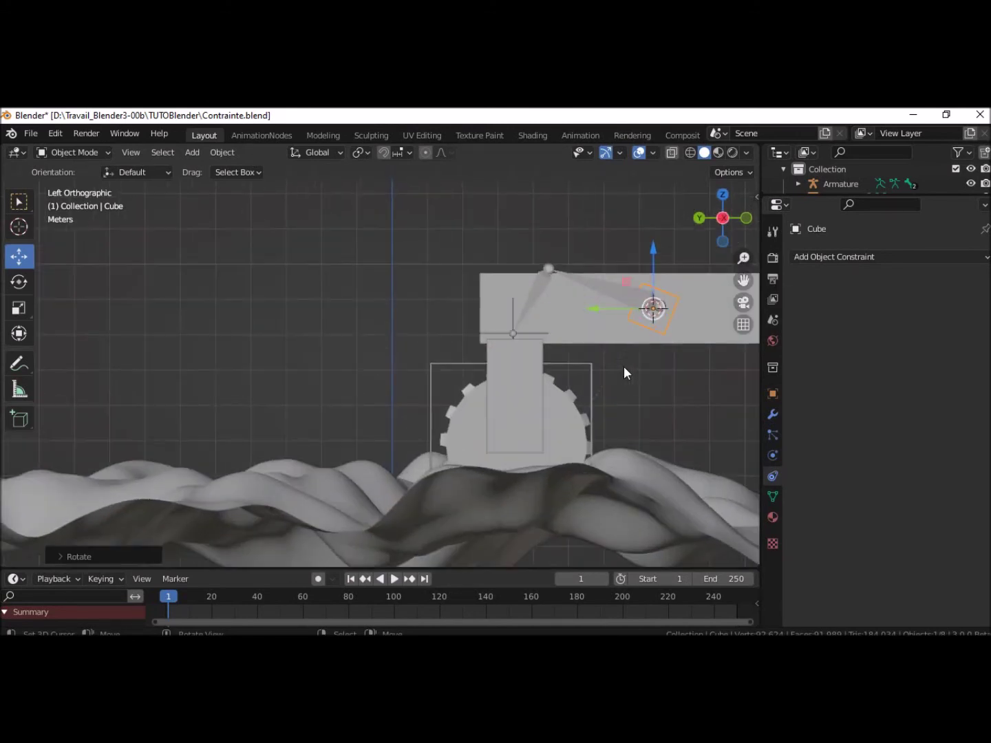
middle_click_drag(655, 393, 446, 433, "shift")
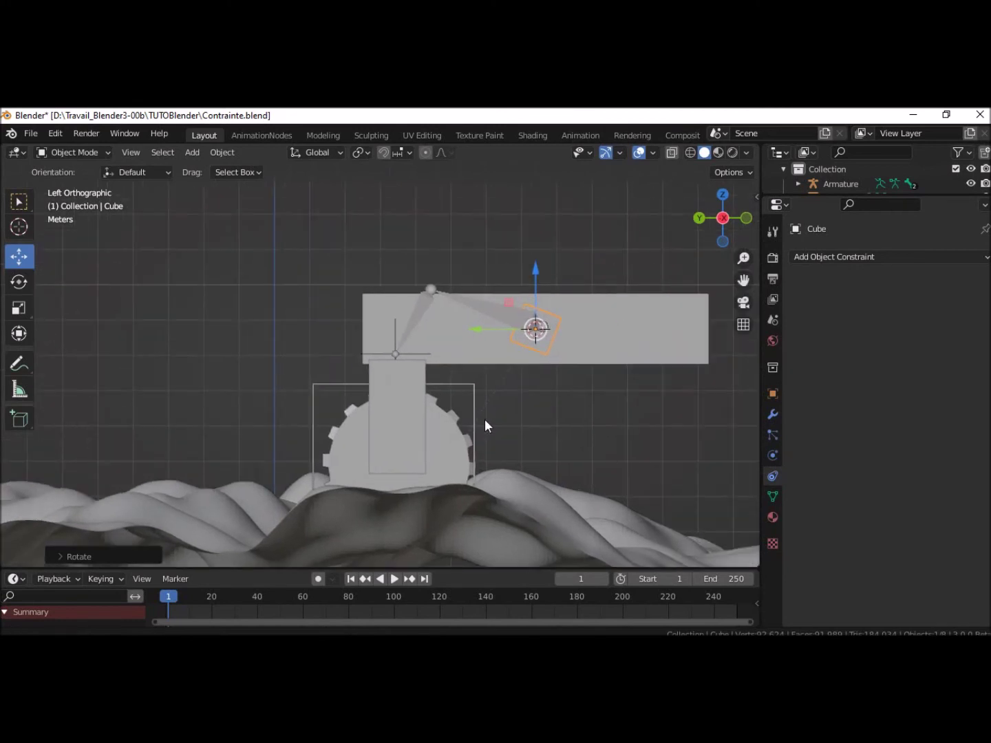
scroll(473, 433, "up", 1)
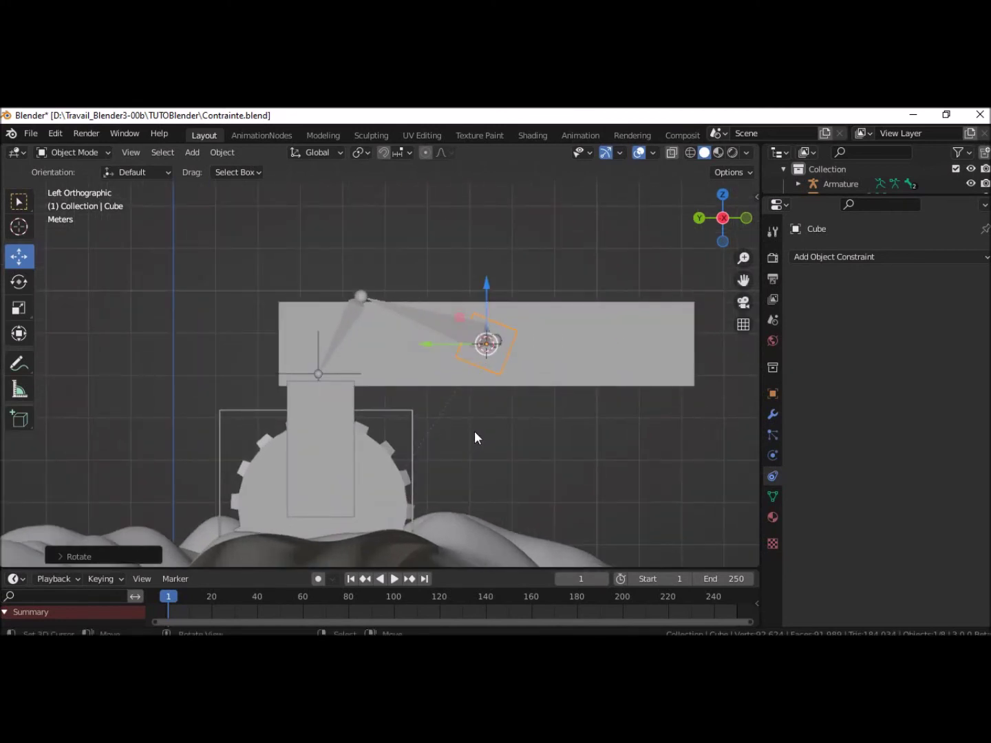
scroll(482, 413, "up", 1)
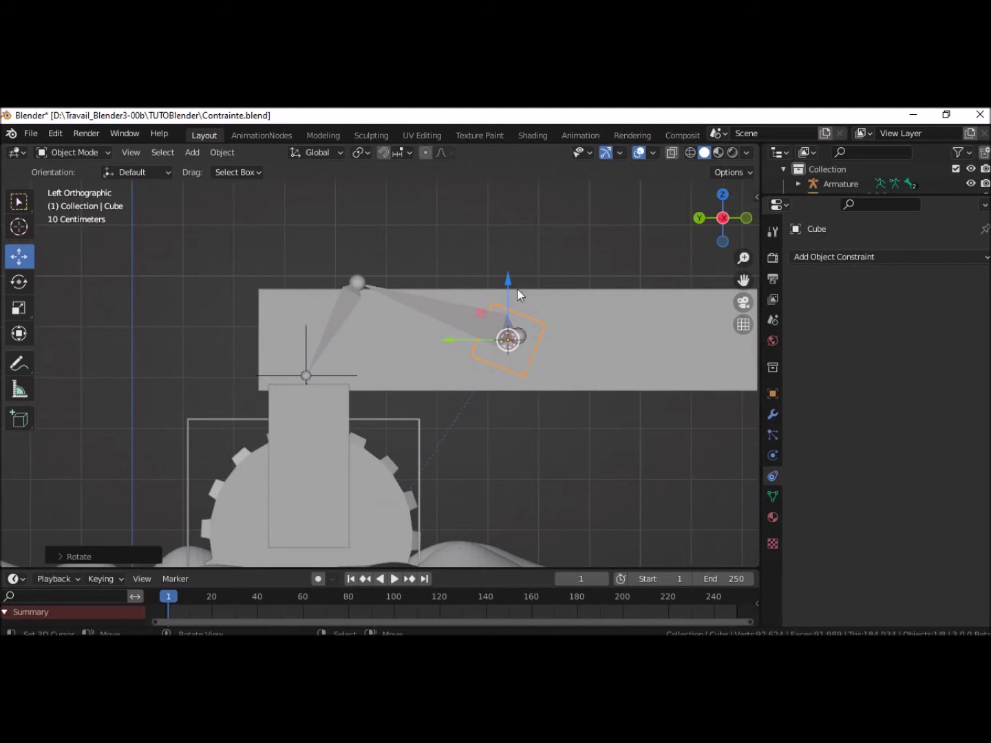
left_click_drag(508, 274, 507, 267)
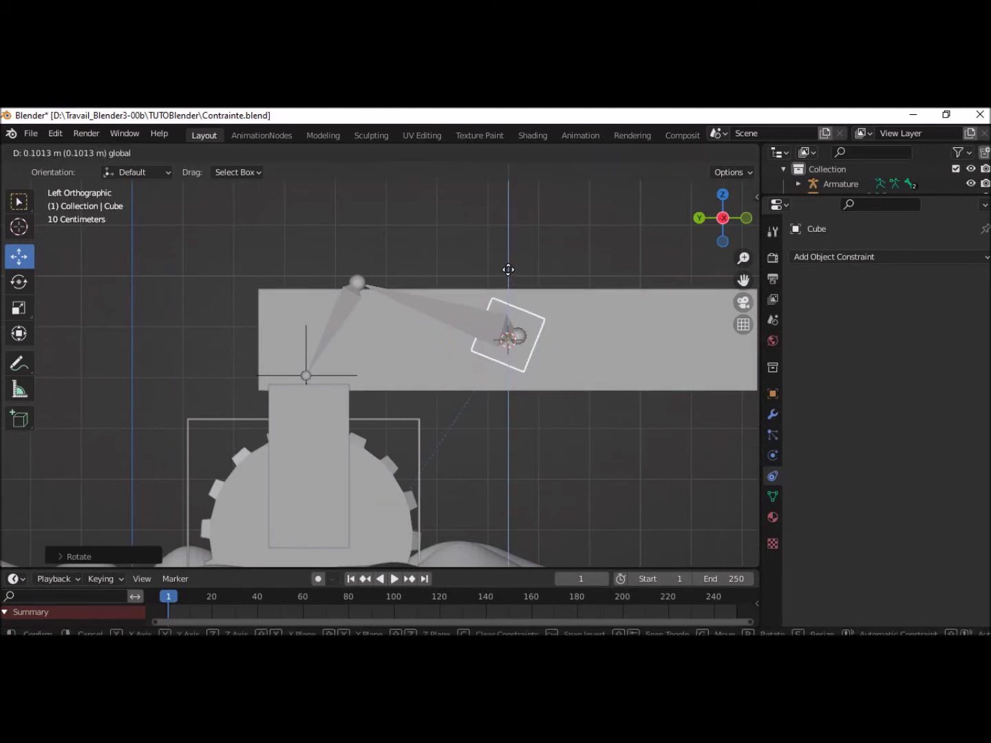
left_click_drag(508, 268, 507, 269)
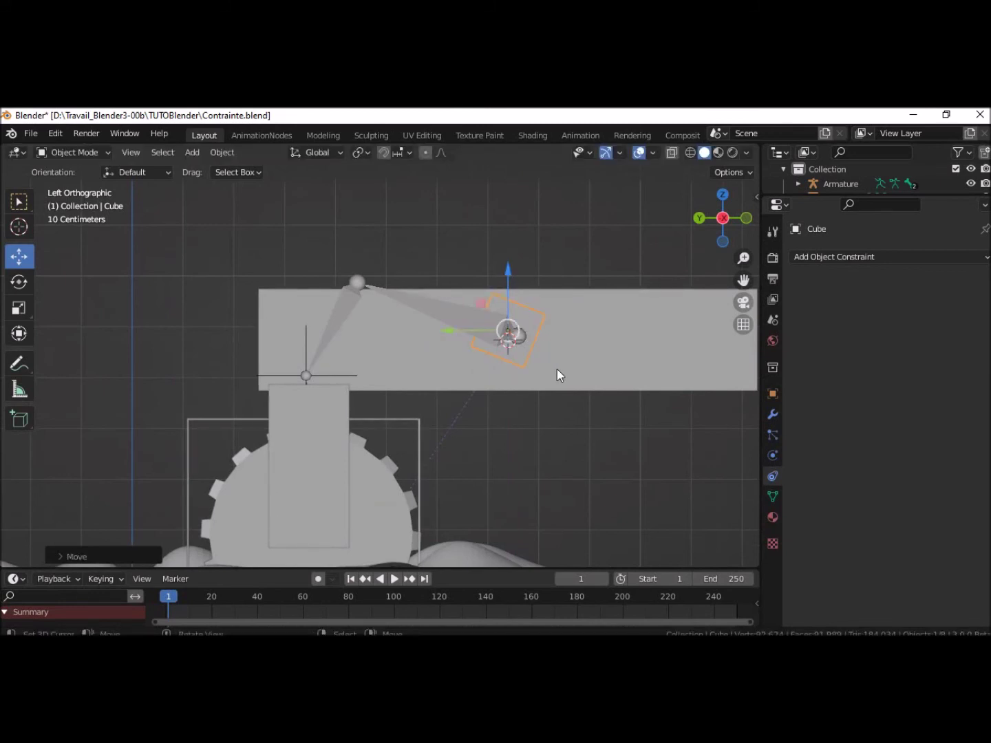
key("r")
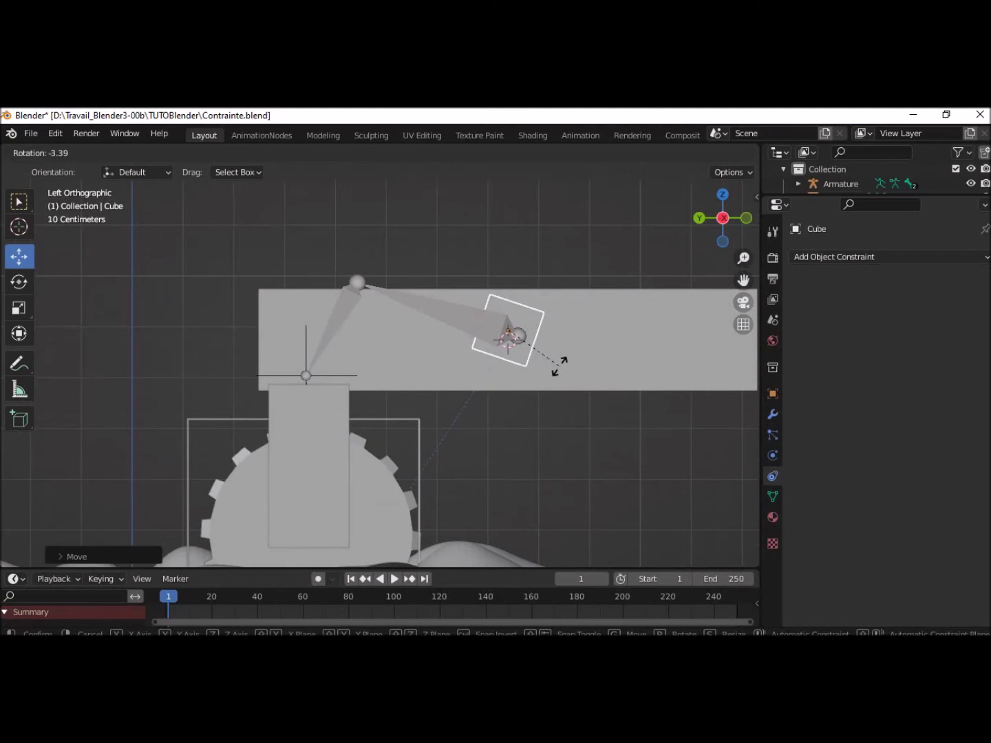
left_click(559, 366)
- Slide the cube along X to settle it at the bone's ball joint
left_click_drag(510, 268, 509, 270)
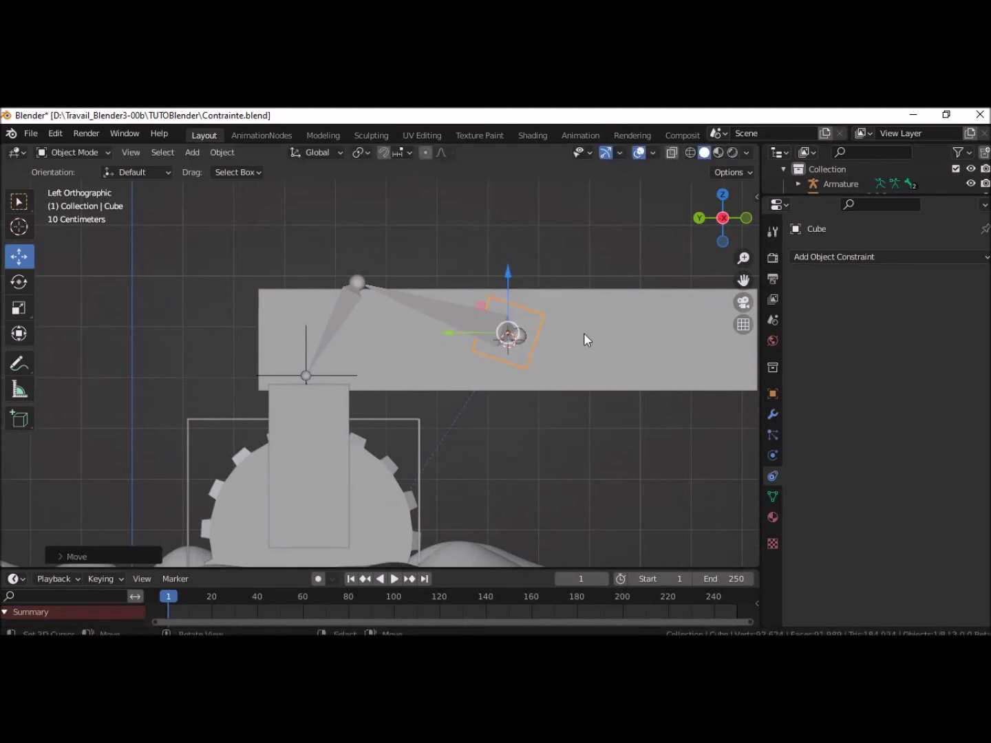
mouse_move(535, 473)
middle_mouse_down()
mouse_move(676, 519)
mouse_move(691, 514)
middle_mouse_up()
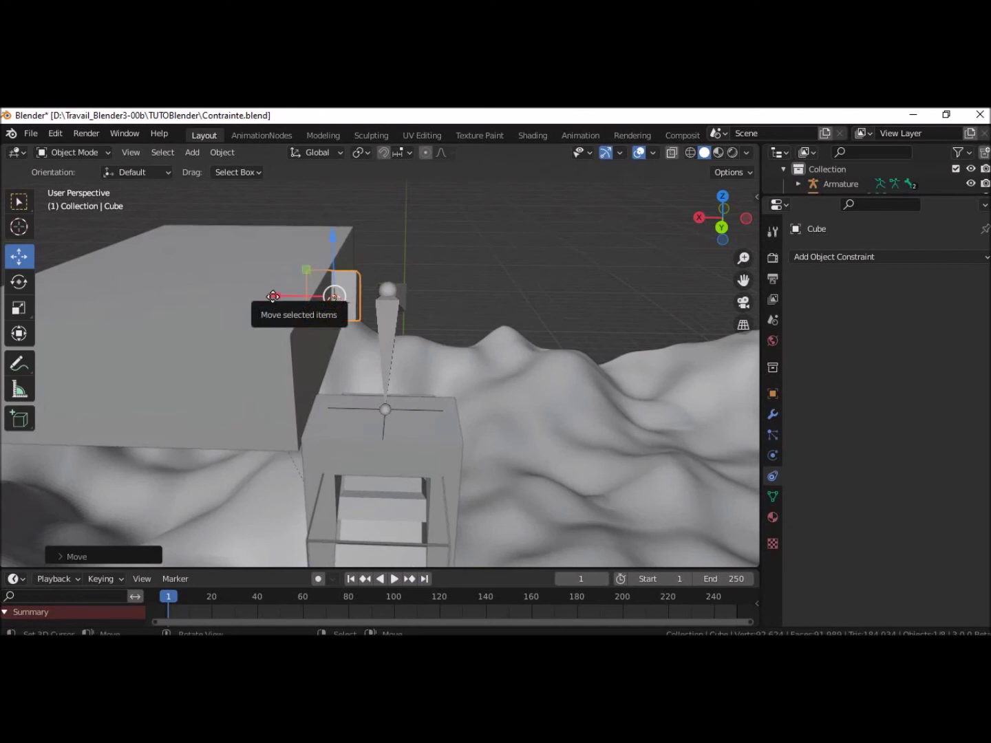
left_click_drag(273, 297, 321, 312)
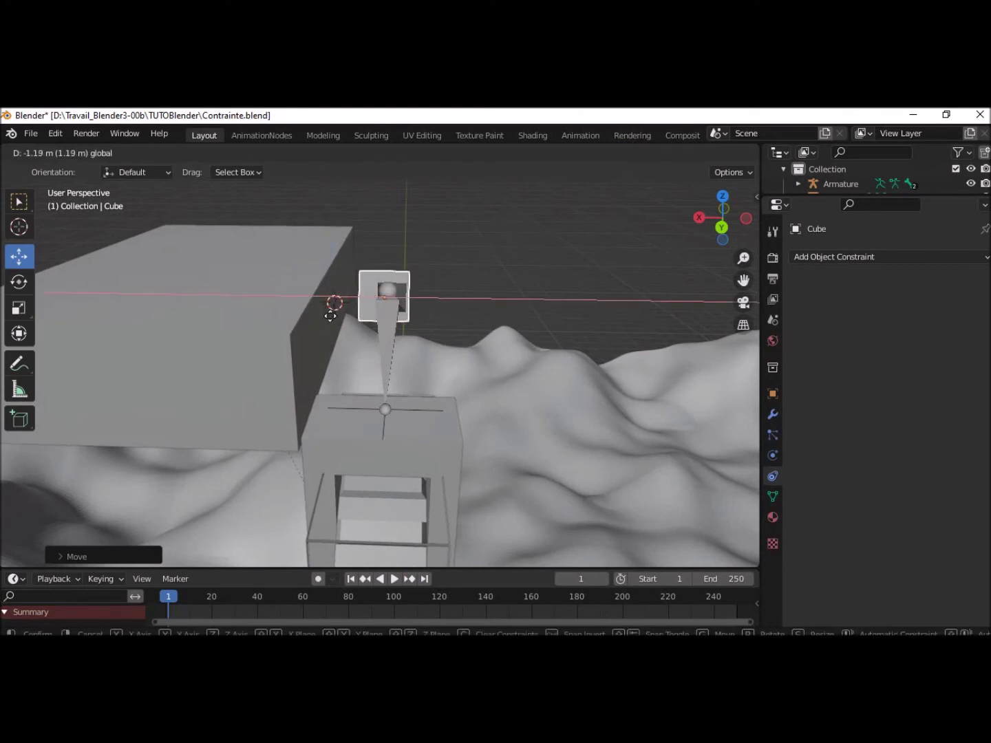
left_click_drag(321, 313, 331, 312)
mouse_move(508, 395)
middle_mouse_down()
mouse_move(391, 388)
mouse_move(348, 370)
mouse_move(347, 362)
middle_mouse_up()
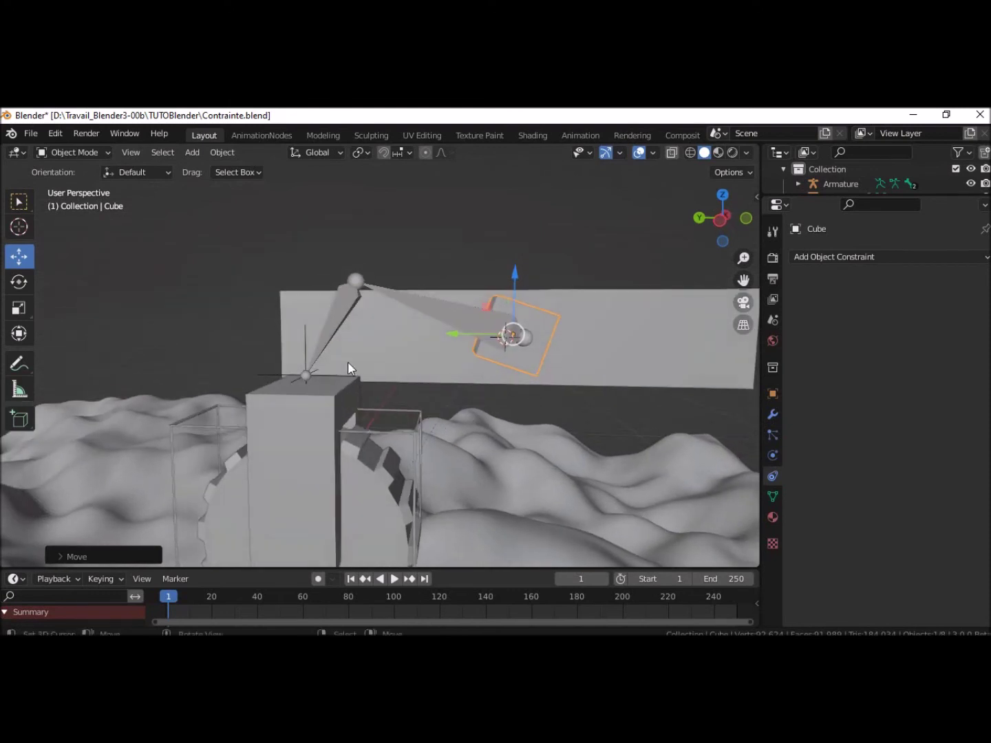
left_click(719, 219)
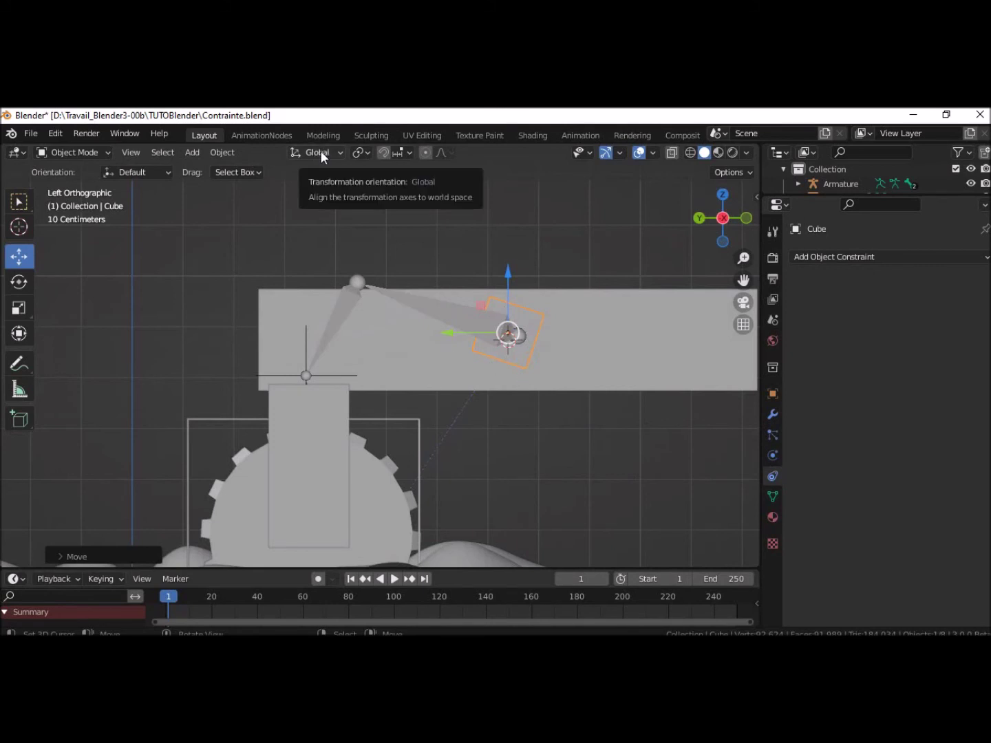
- Set transform orientation to Local and select one end face of the cube in Edit Mode
left_click(320, 151)
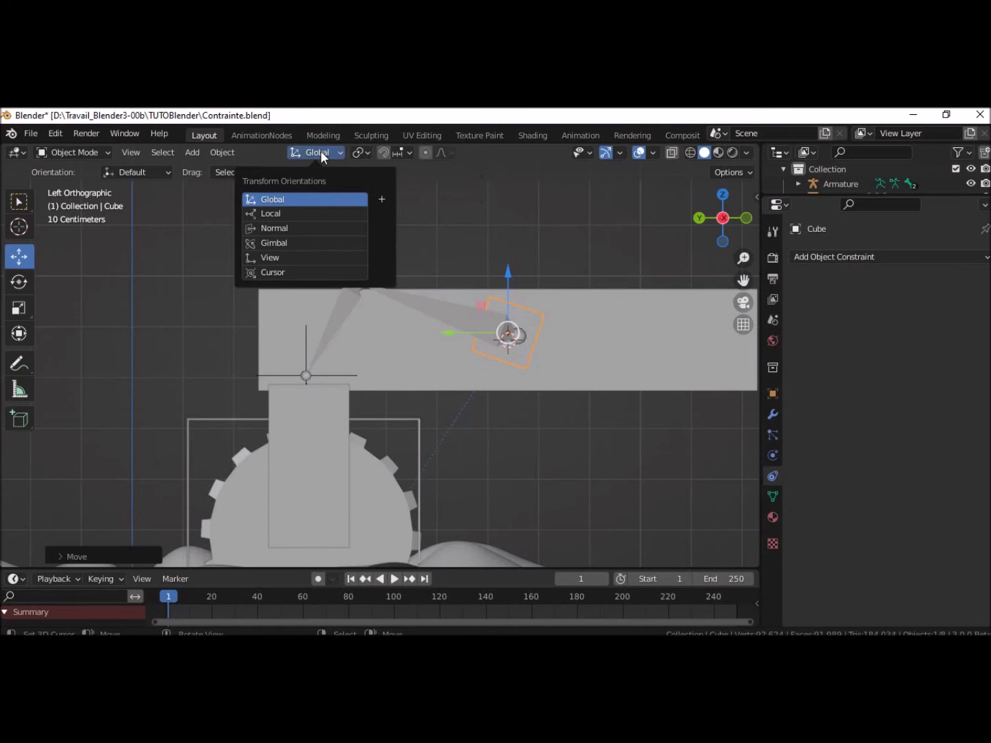
left_click(275, 215)
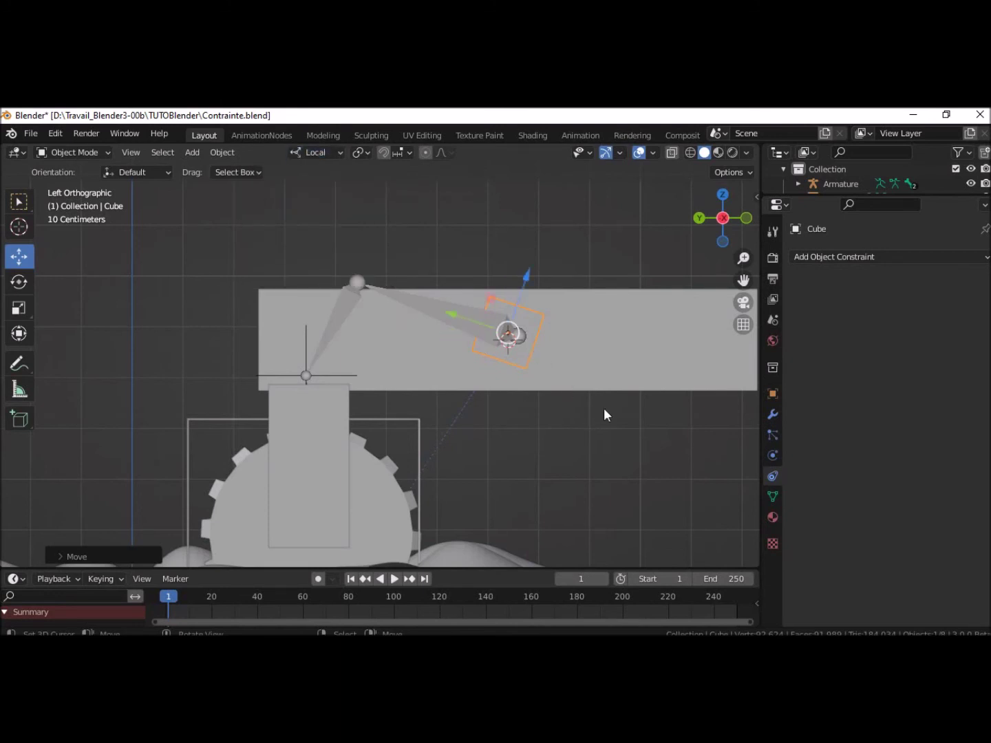
left_click(72, 148)
left_click(73, 186)
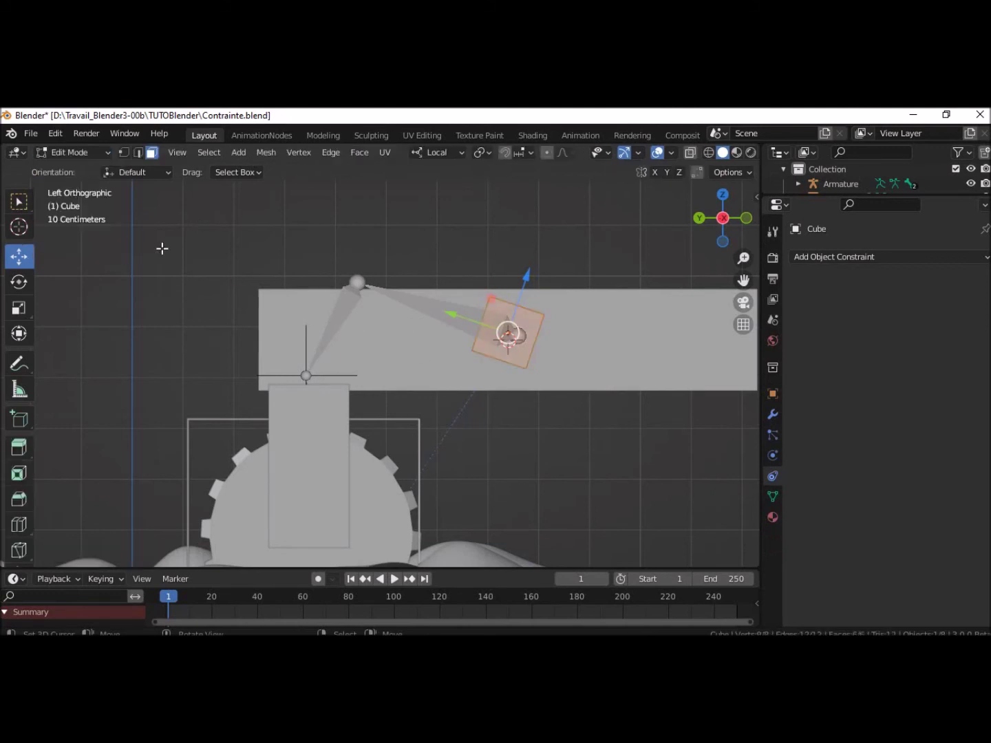
middle_click_drag(572, 480, 581, 485)
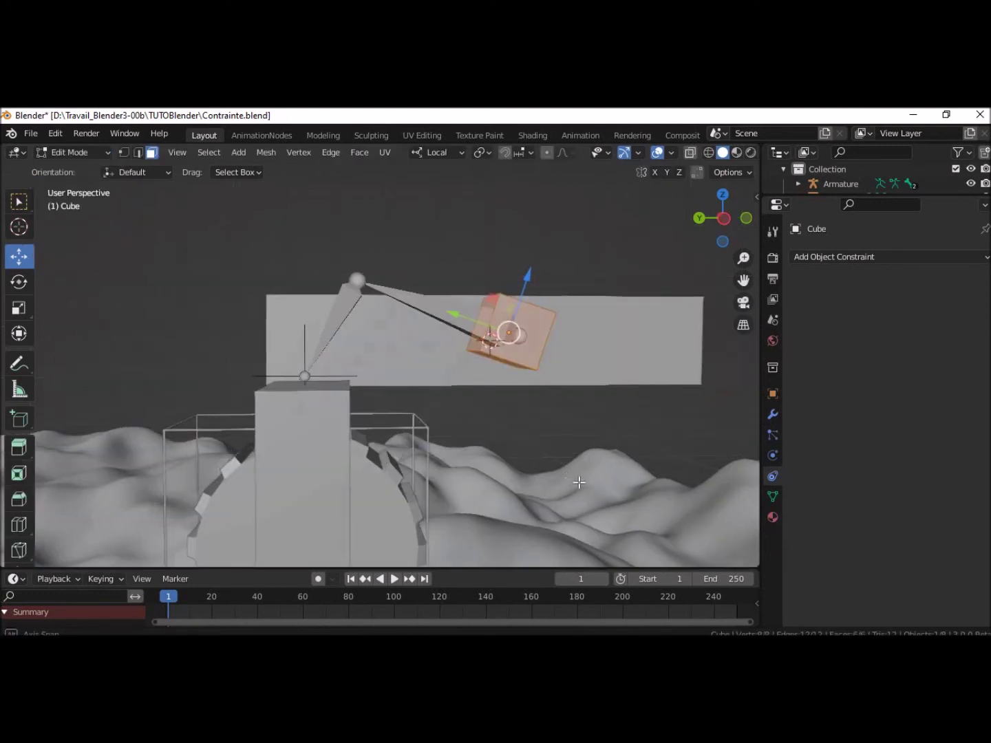
left_click(483, 320)
- Pull the end face along local Y to just beyond the top joint, back in Object Mode
middle_click_drag(647, 453, 581, 447)
left_click_drag(453, 309, 320, 271)
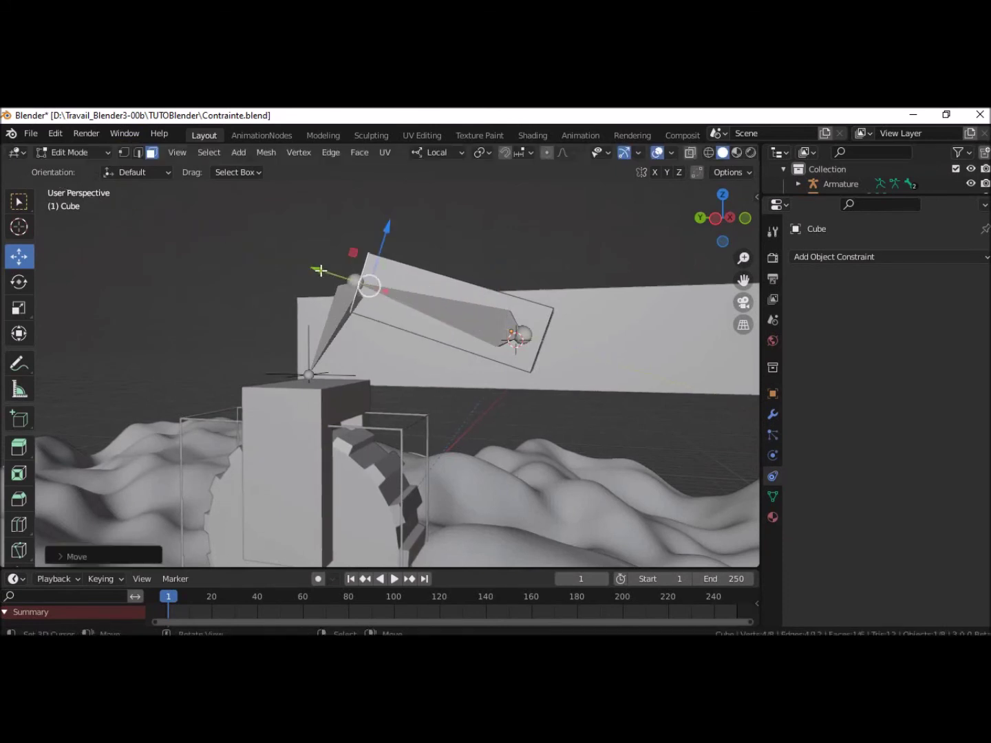
left_click(722, 229)
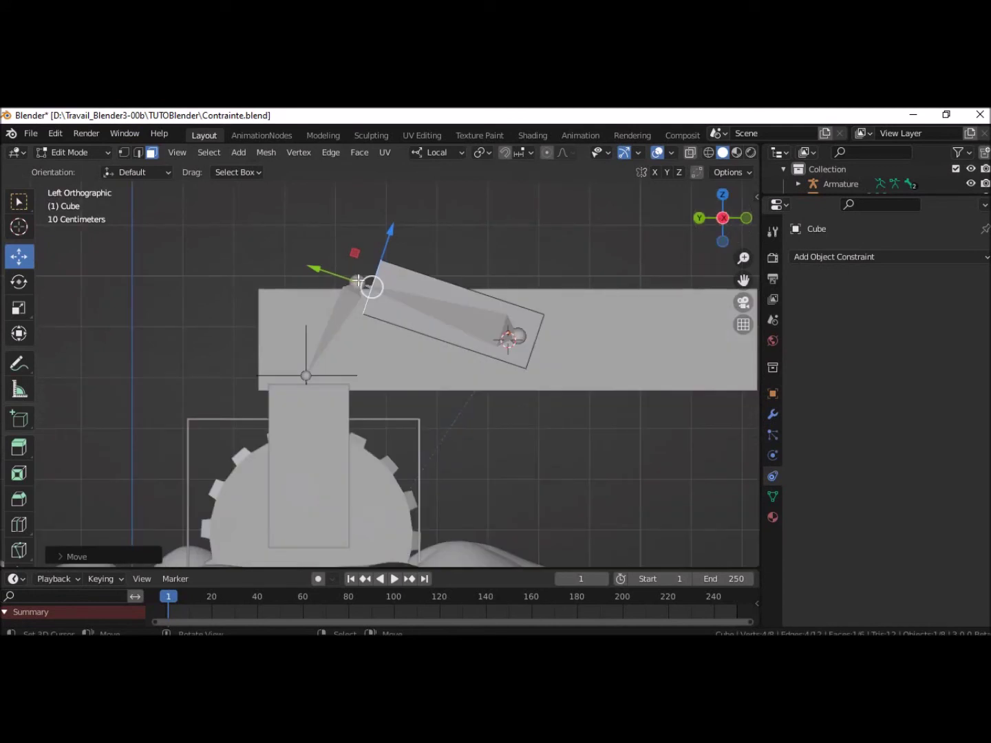
mouse_move(319, 269)
left_mouse_down()
mouse_move(290, 265)
mouse_move(299, 268)
left_mouse_up()
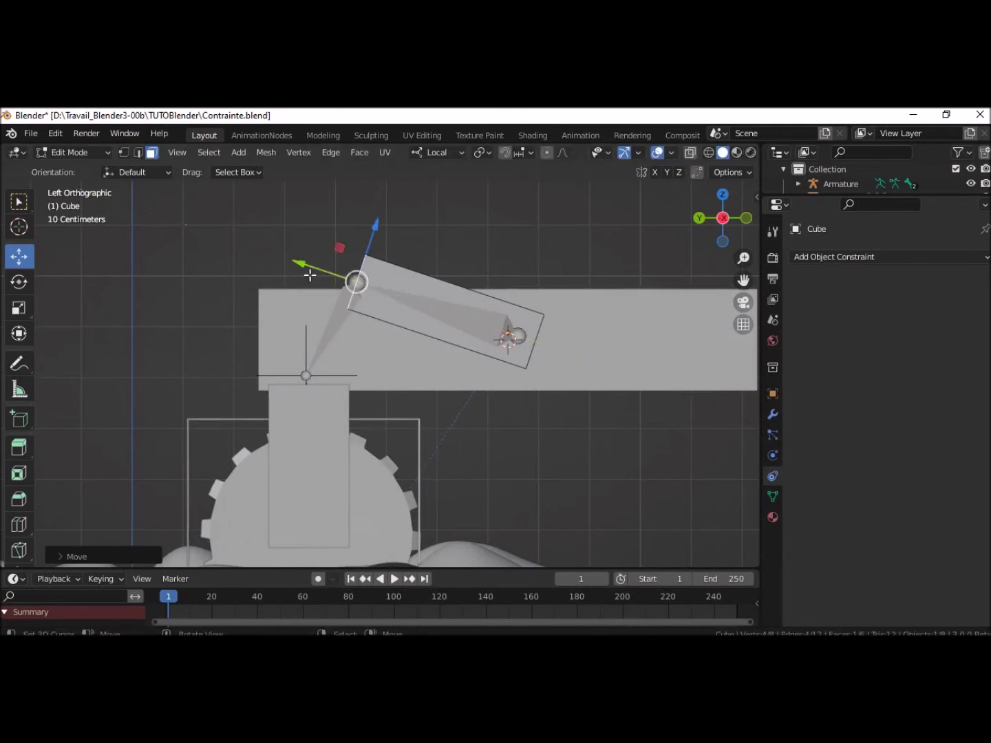
left_click(74, 152)
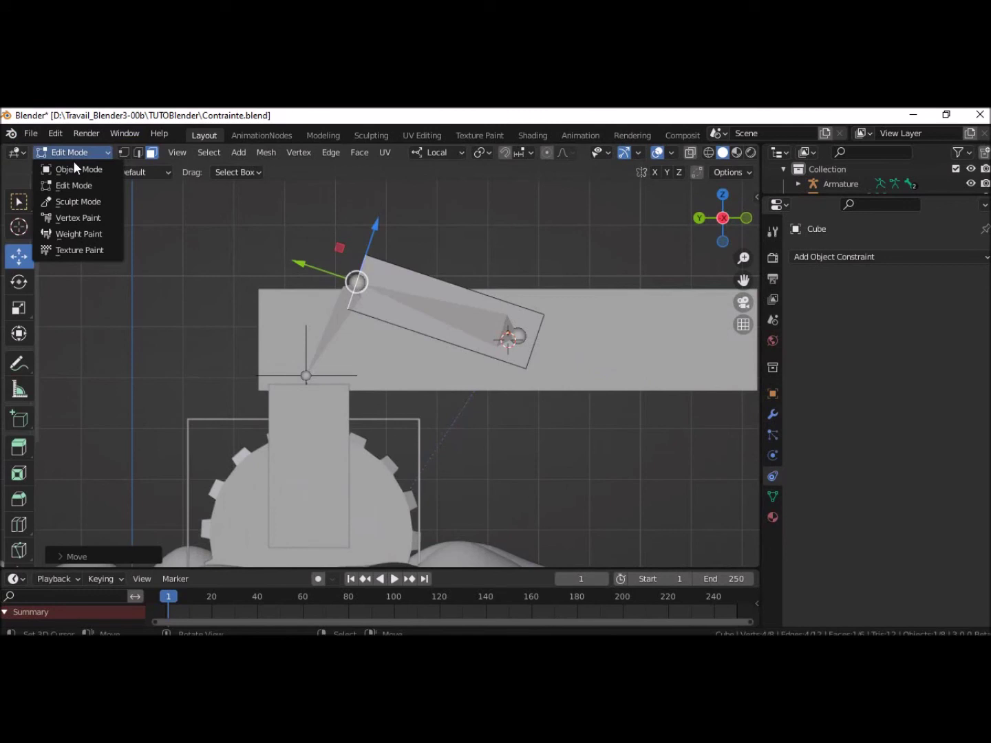
left_click(76, 169)
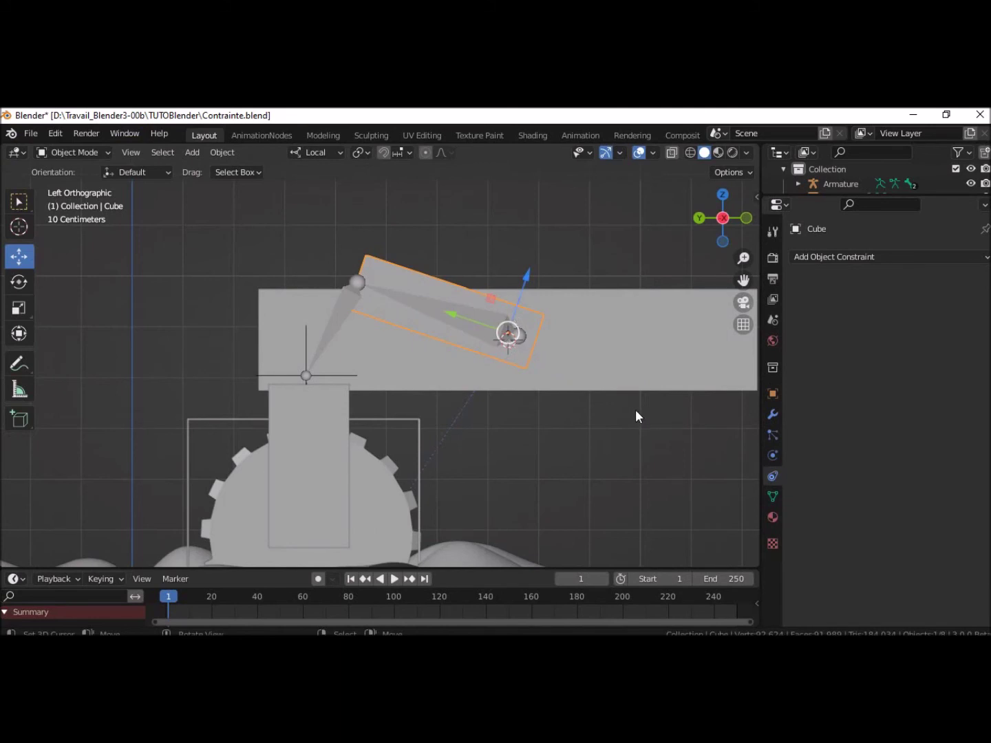
- Scale the arm block to about 0.73 across its width, keeping its local Y length
key("s")
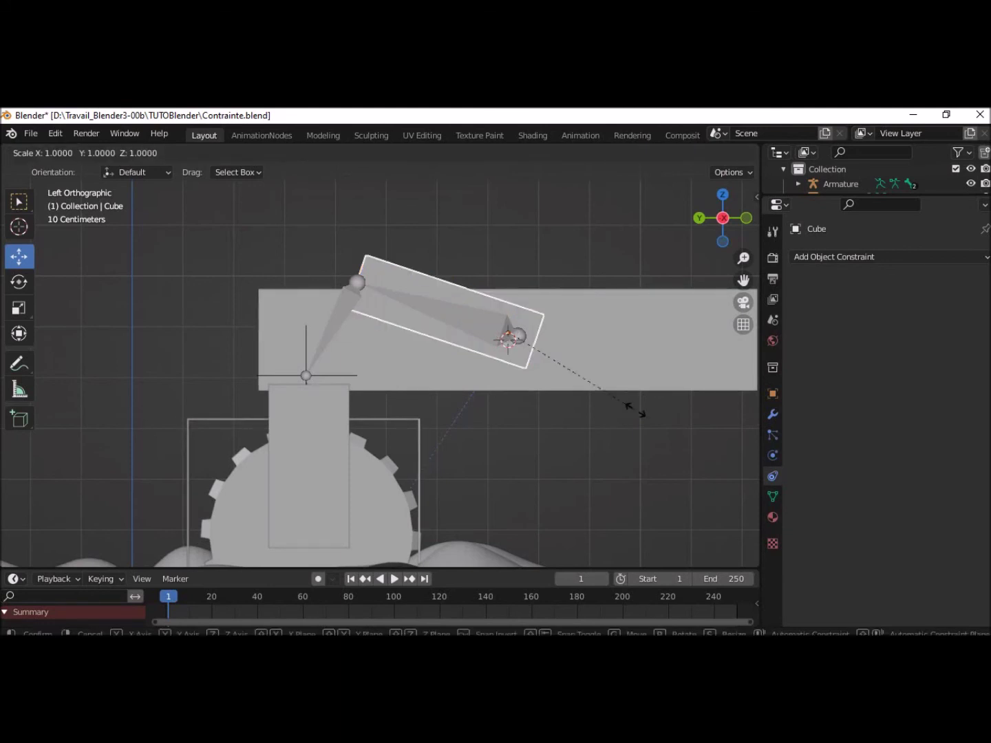
key("shift+y")
key("shift+y")
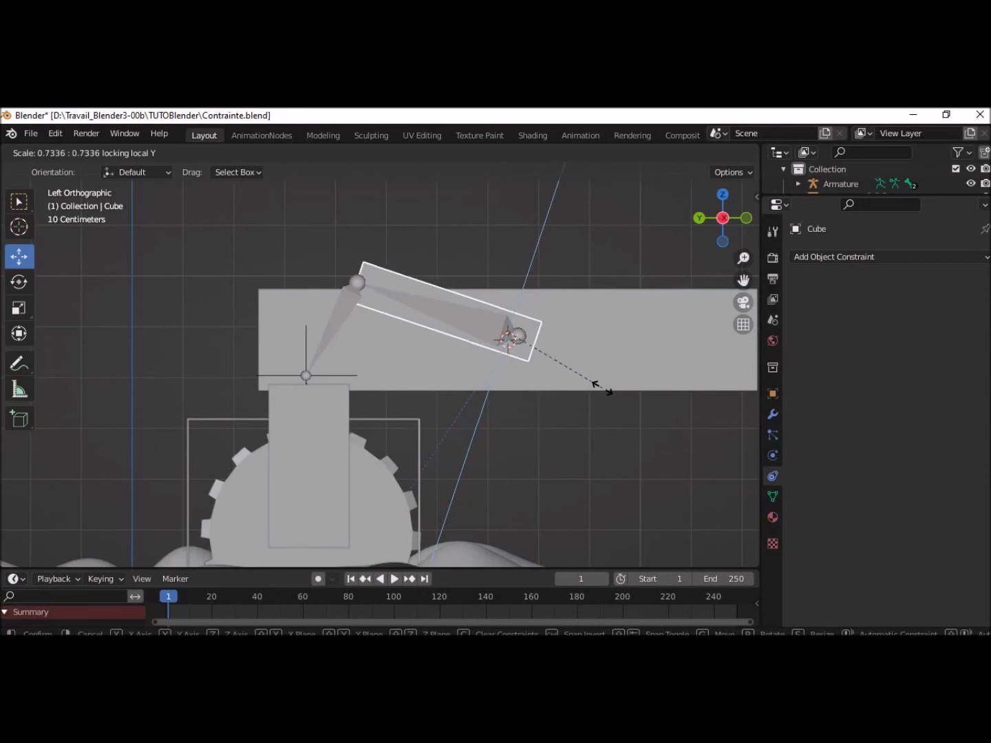
left_click(600, 385)
mouse_move(603, 412)
middle_mouse_down()
mouse_move(696, 481)
mouse_move(570, 419)
mouse_move(589, 426)
middle_mouse_up()
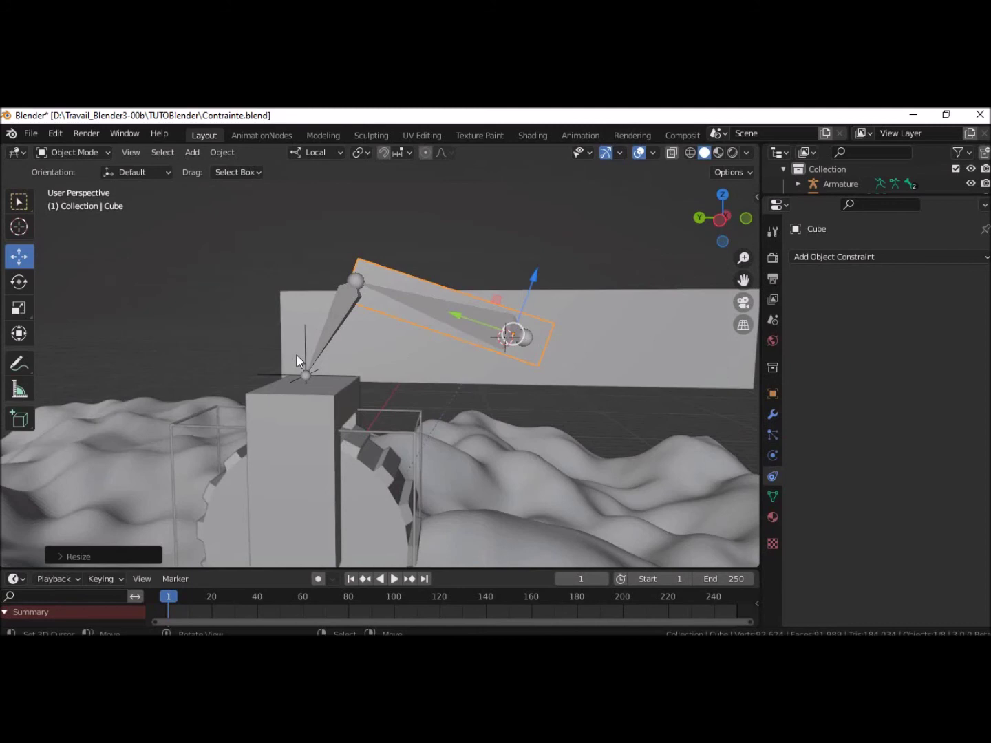
left_click(77, 152)
- Duplicate the upper arm block as Cube.001 and slide the copy up-left along its length
left_click(436, 330)
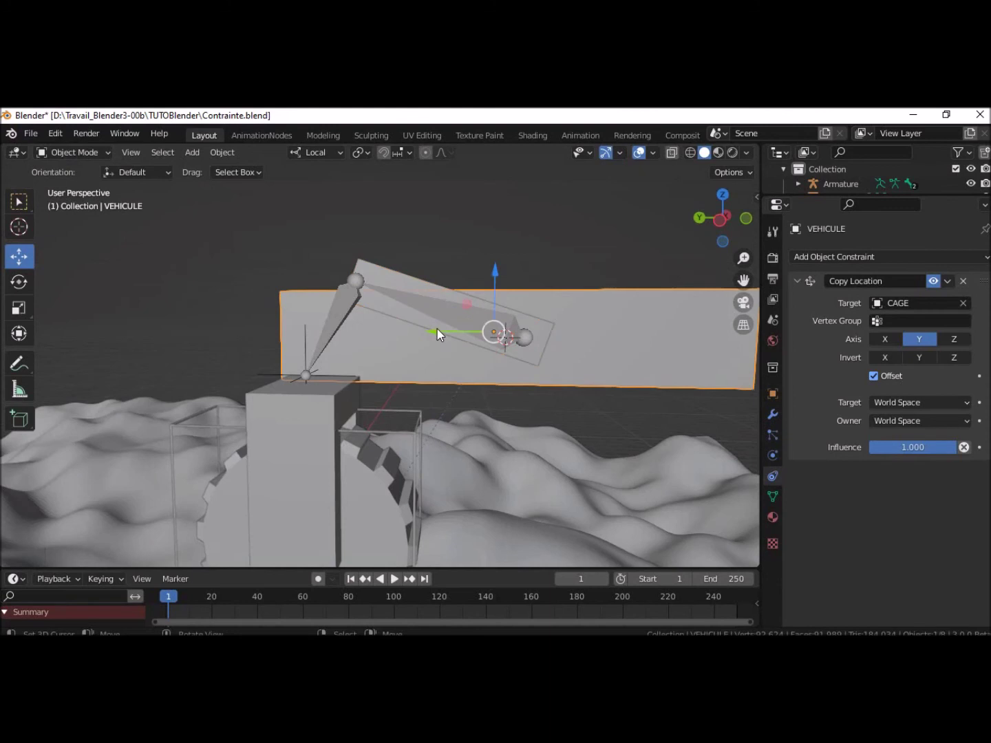
left_click(539, 338)
key("shift+d")
right_click(540, 338)
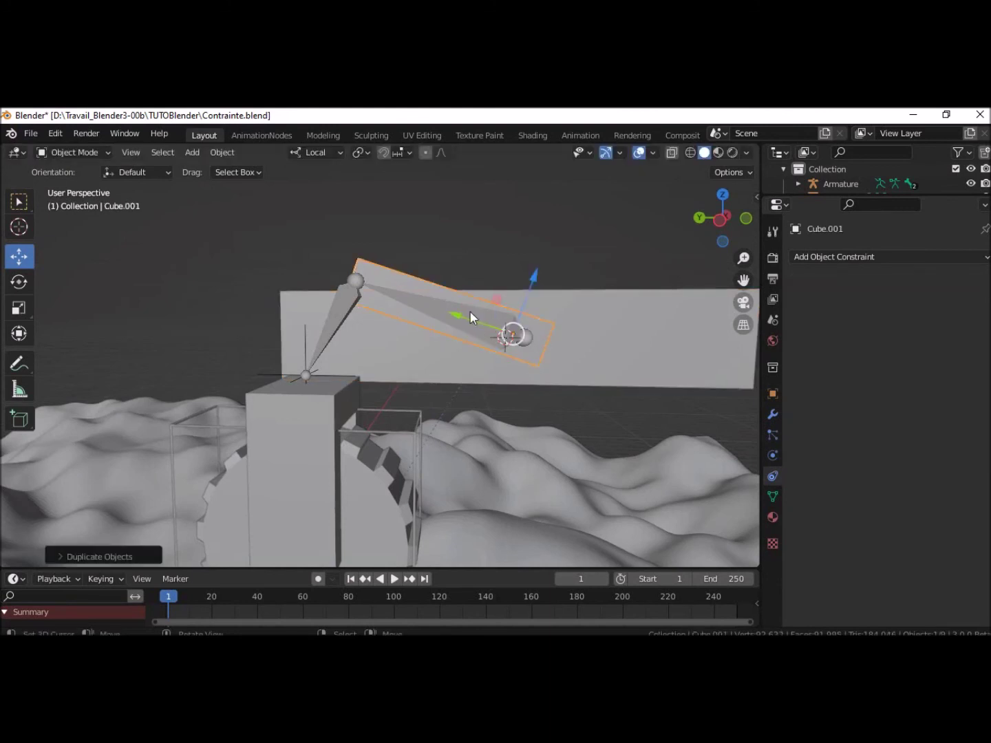
left_click_drag(460, 313, 301, 263)
- In left side view, rotate Cube.001 on local X to lie along the lower bone
middle_click_drag(450, 331, 461, 338)
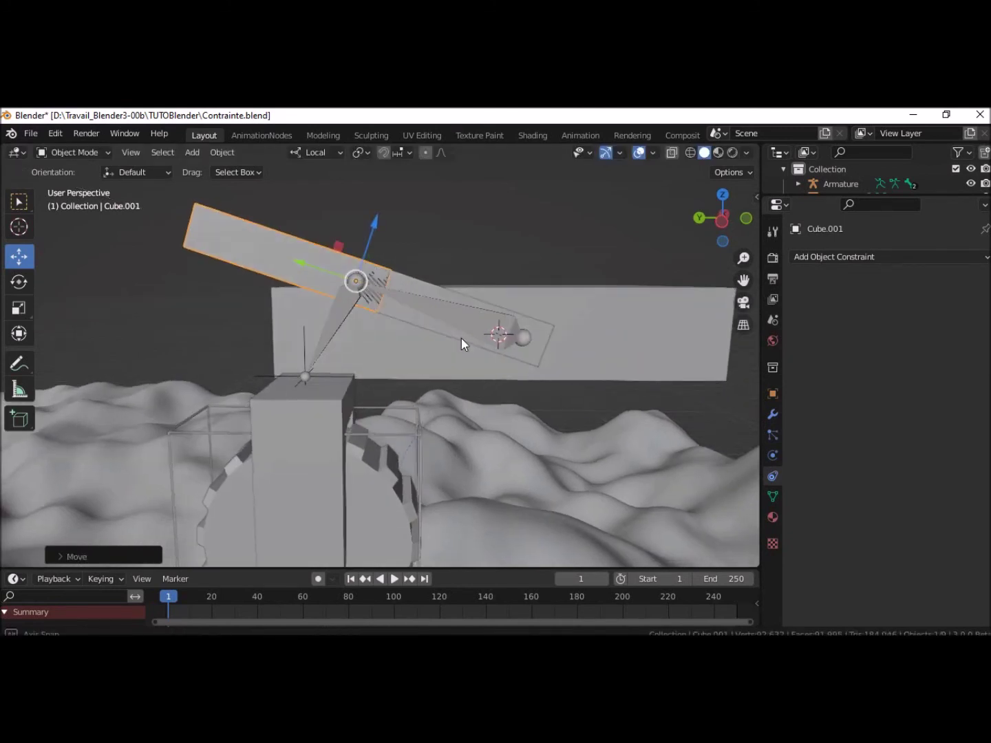
left_click(716, 223)
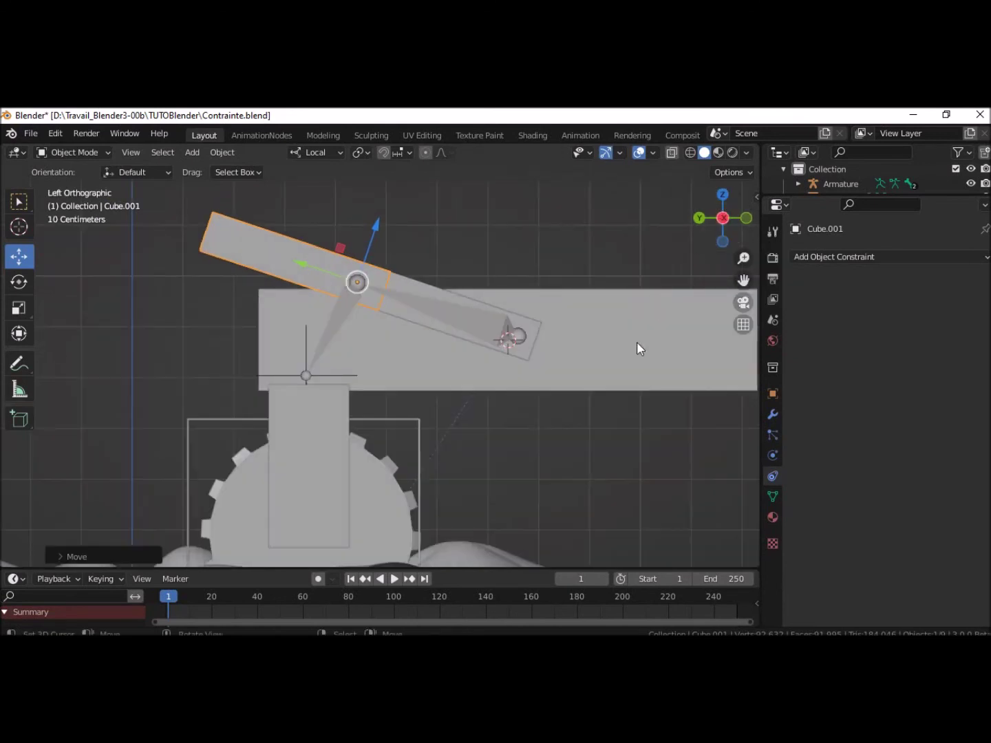
key("r")
key("x")
key("x")
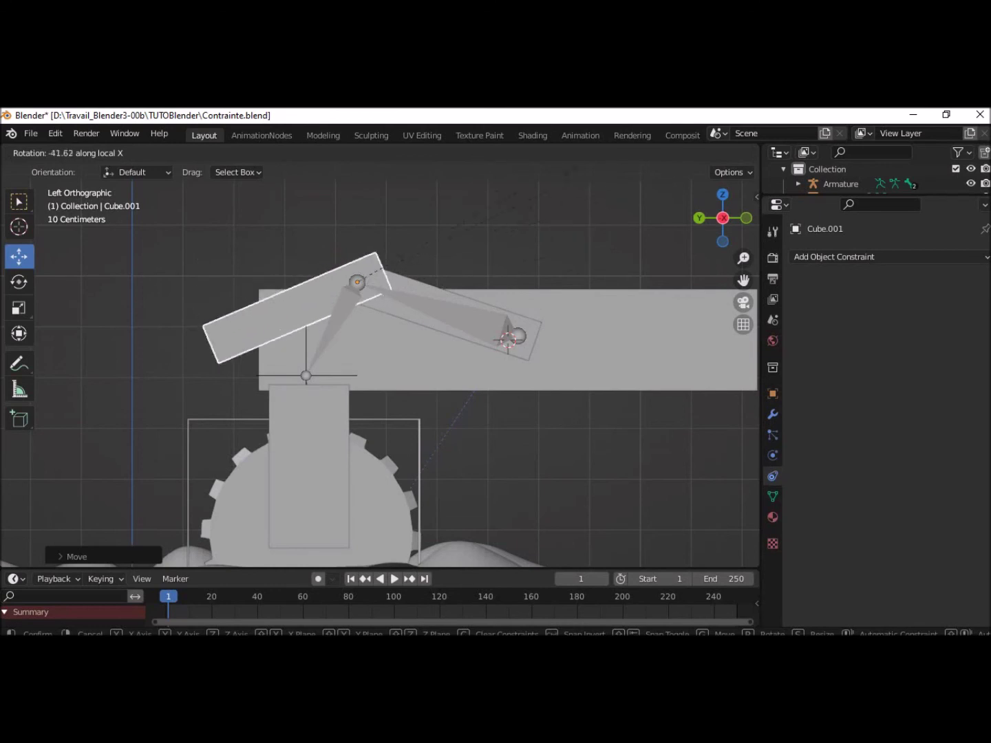
left_click(430, 505)
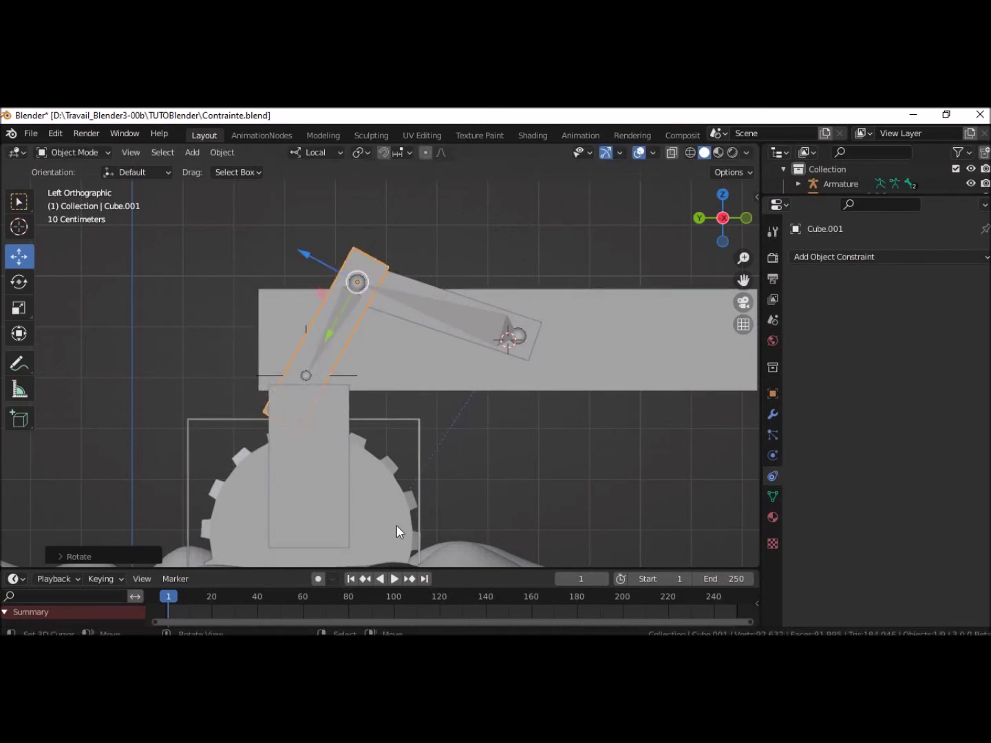
key("Tab")
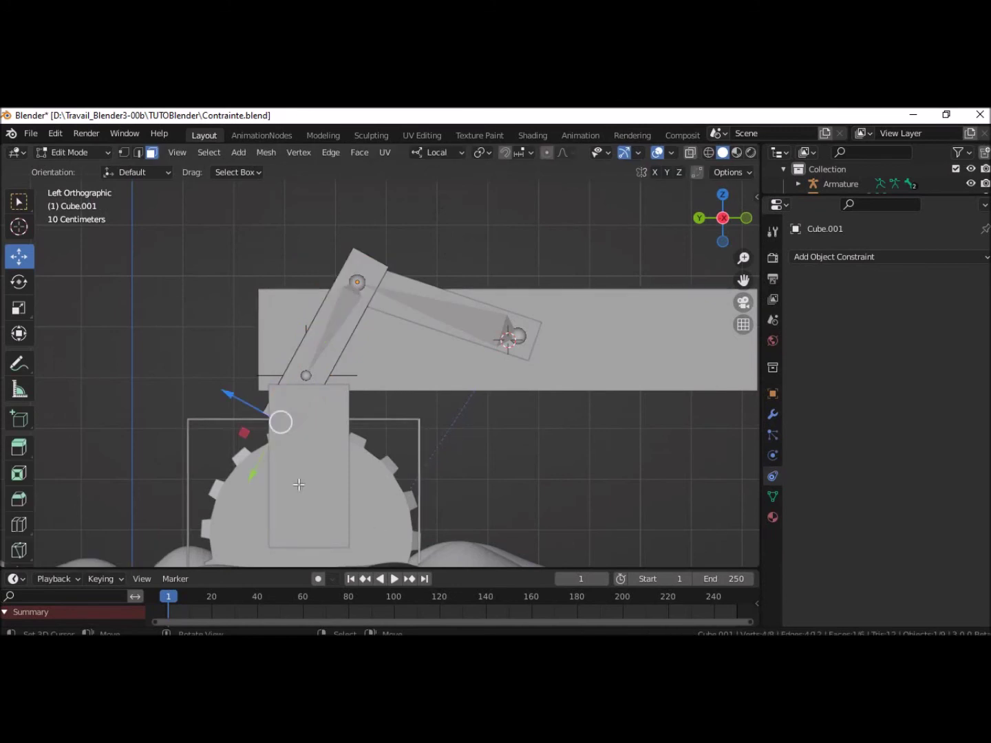
- Move Cube.001's lower end to the base joint and its top face just past the upper joint
left_click_drag(252, 475, 285, 451)
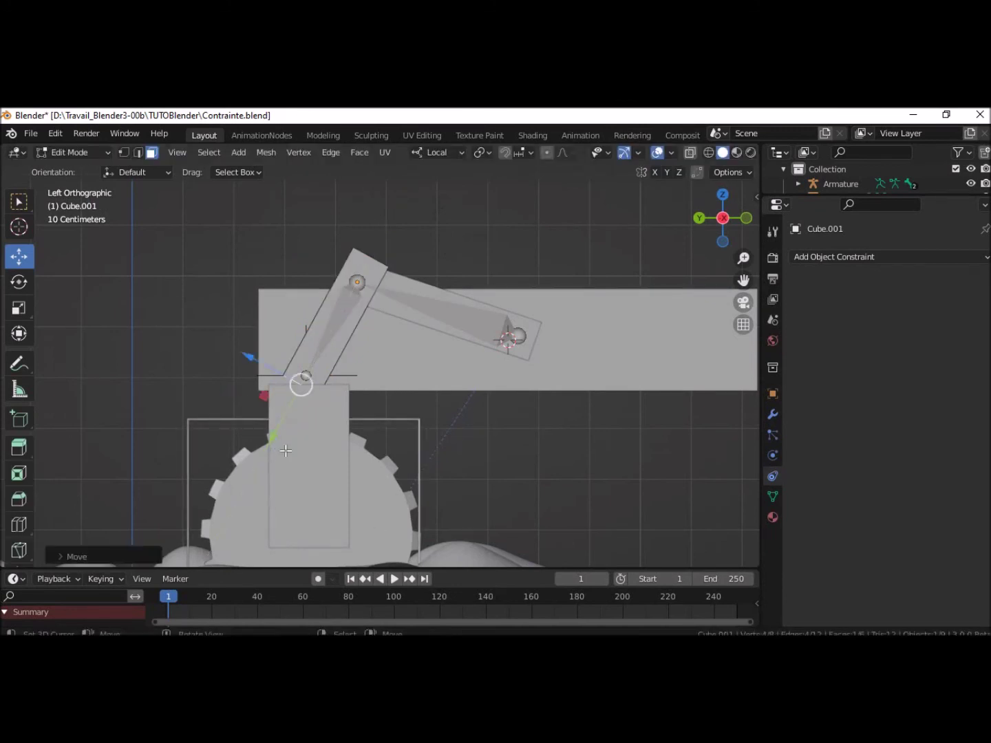
mouse_move(428, 299)
middle_mouse_down()
mouse_move(368, 332)
mouse_move(349, 274)
middle_mouse_up()
left_click(376, 252)
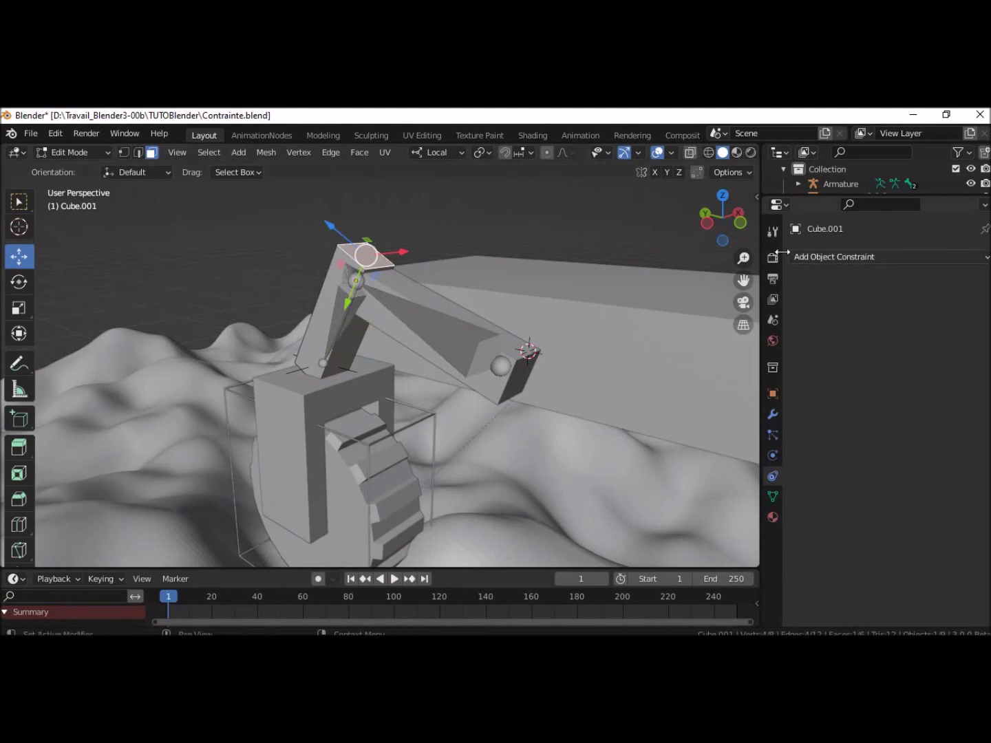
left_click(707, 222)
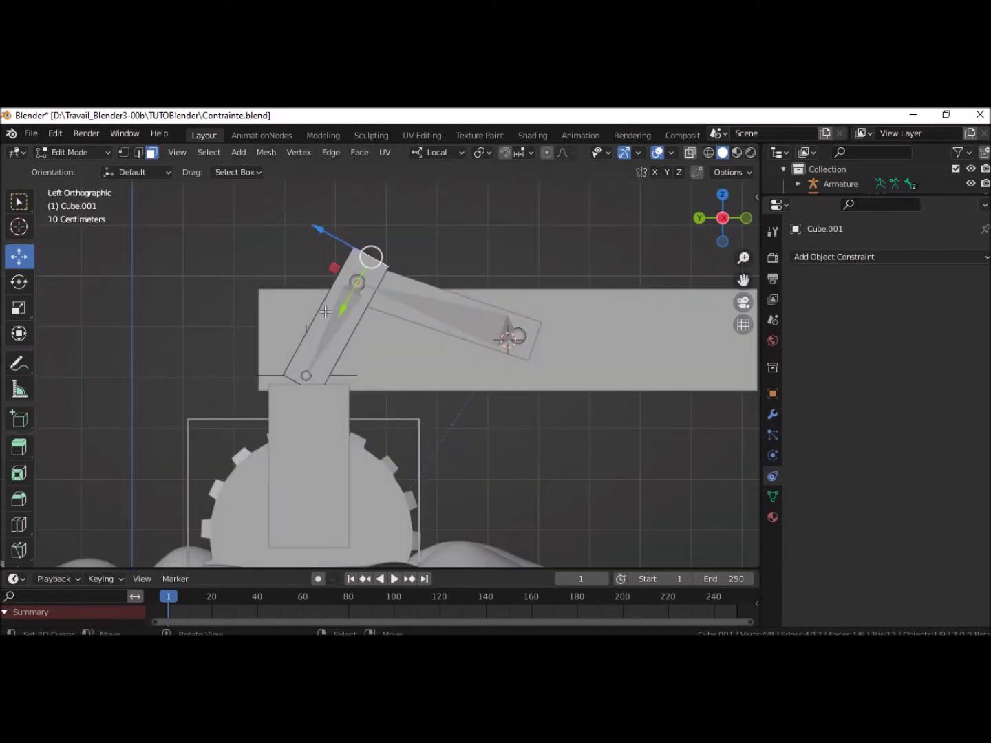
left_click_drag(342, 309, 342, 315)
mouse_move(435, 382)
middle_mouse_down()
mouse_move(570, 449)
mouse_move(455, 445)
middle_mouse_up()
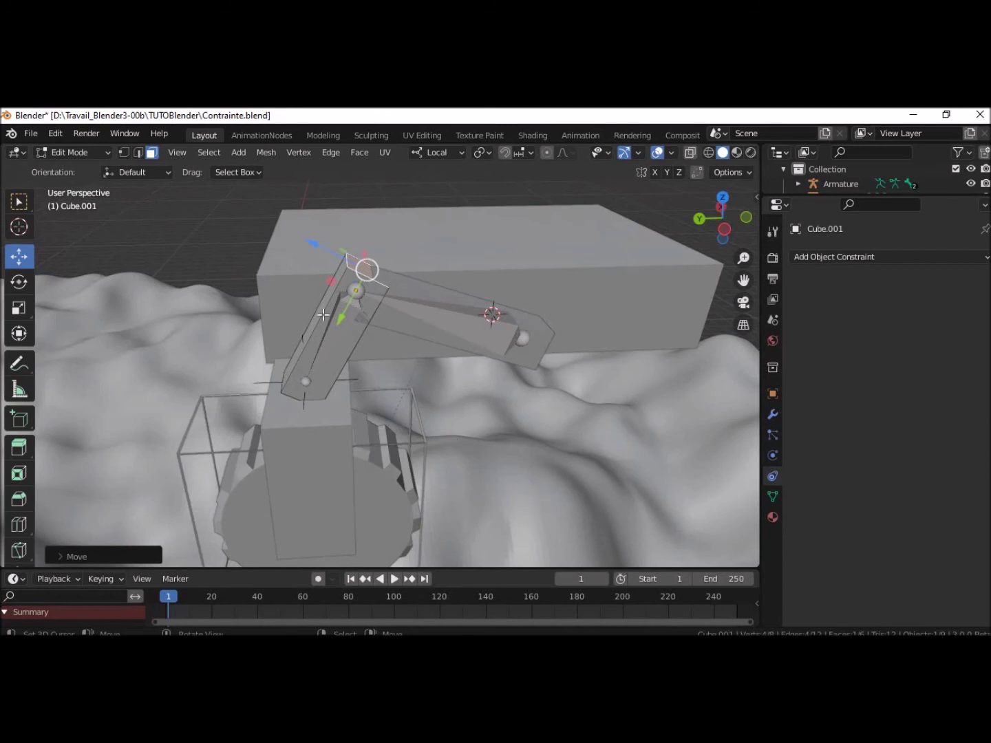
left_click(60, 153)
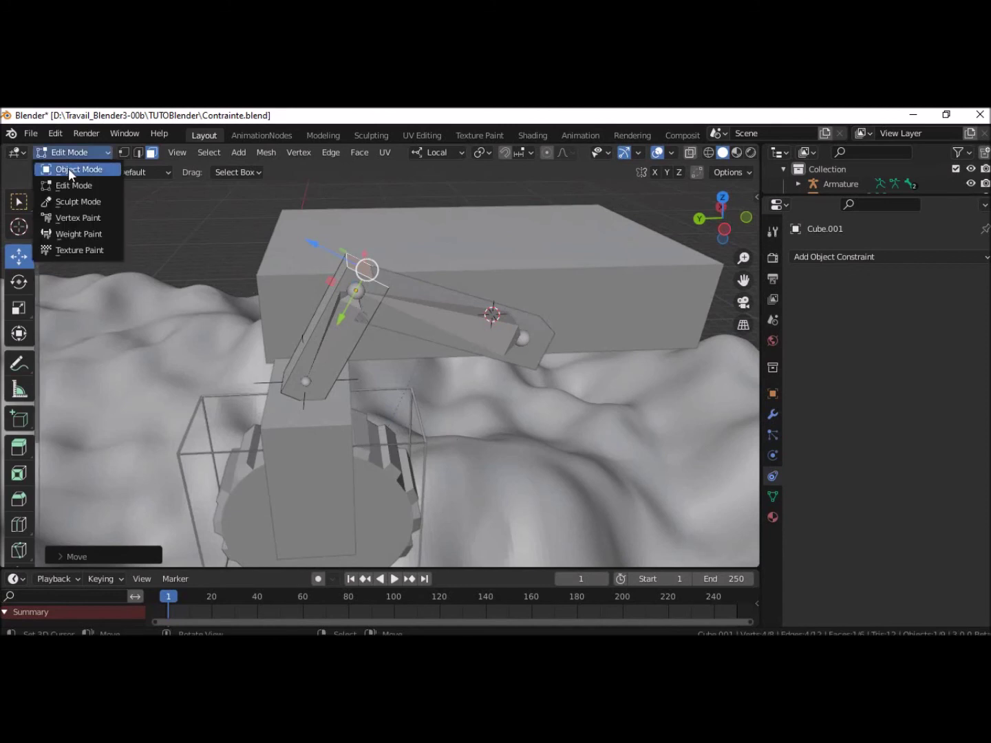
left_click(72, 169)
middle_click_drag(657, 446, 642, 395)
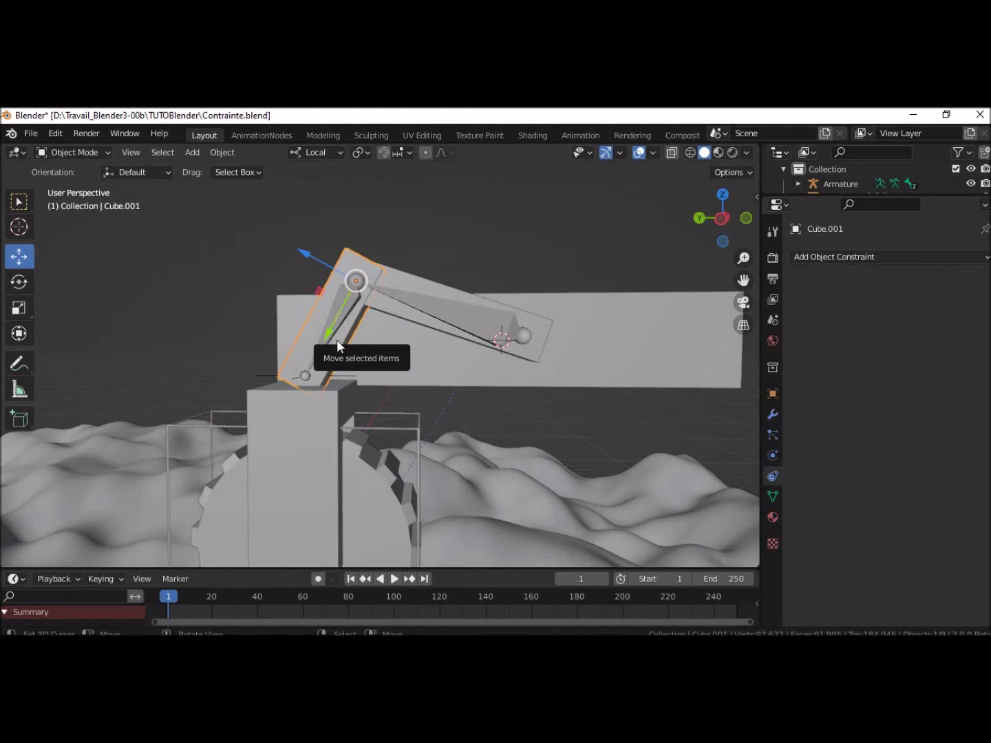
left_click(696, 431)
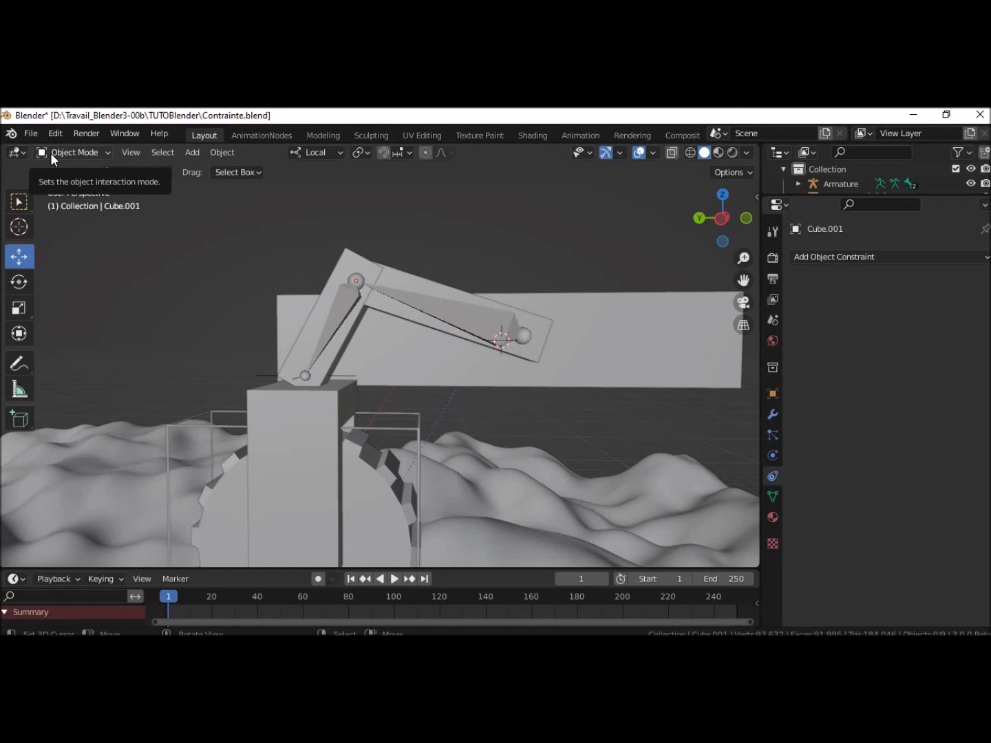
left_click(536, 325)
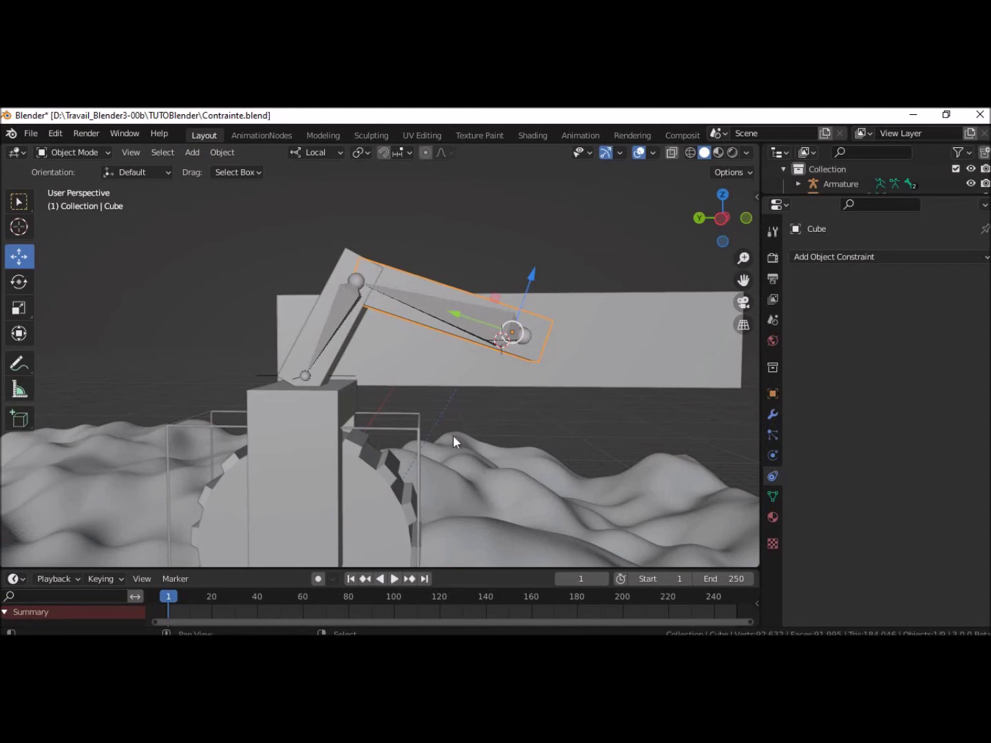
- Bone-parent the upper arm block Cube to the armature's upper bone, Bone, via Pose Mode
left_click(418, 305)
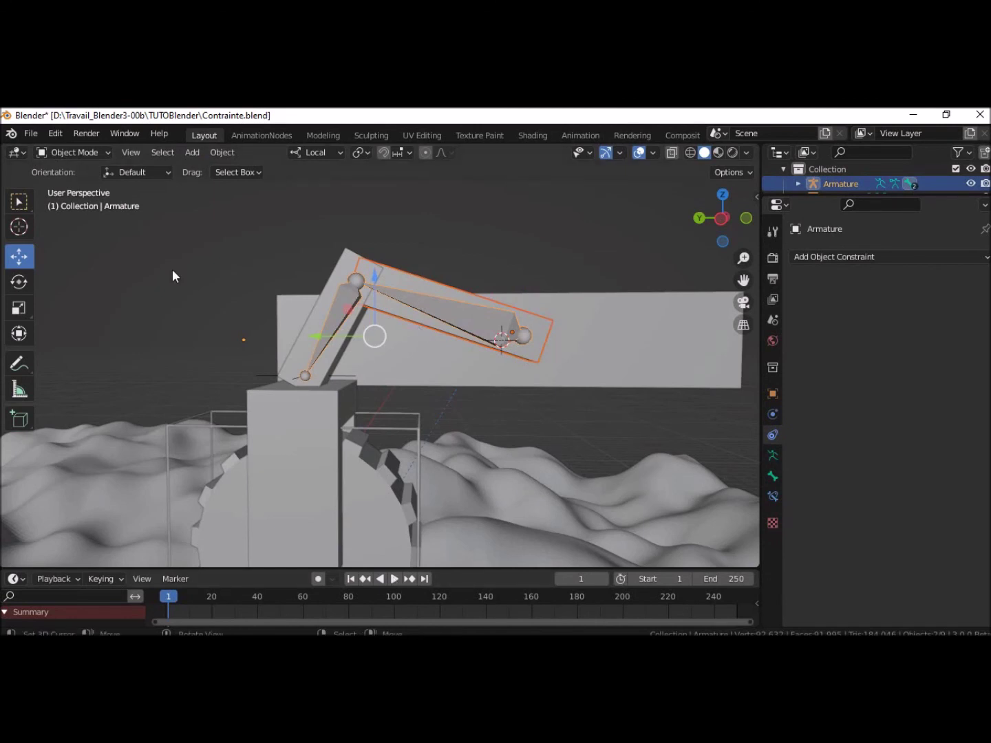
left_click(71, 149)
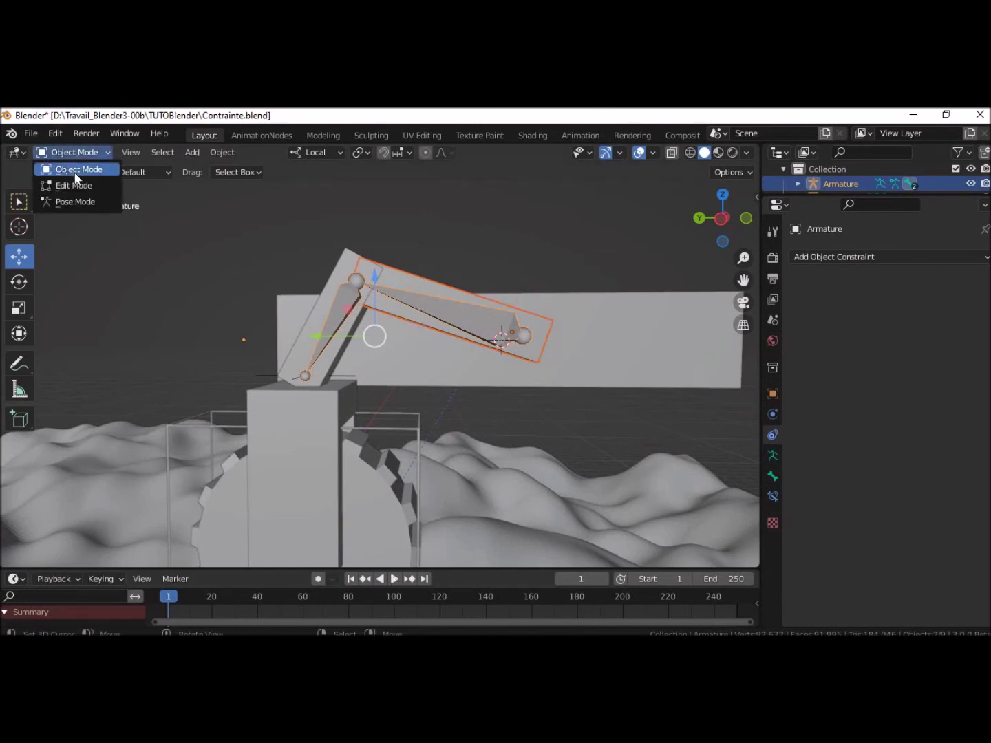
left_click(74, 202)
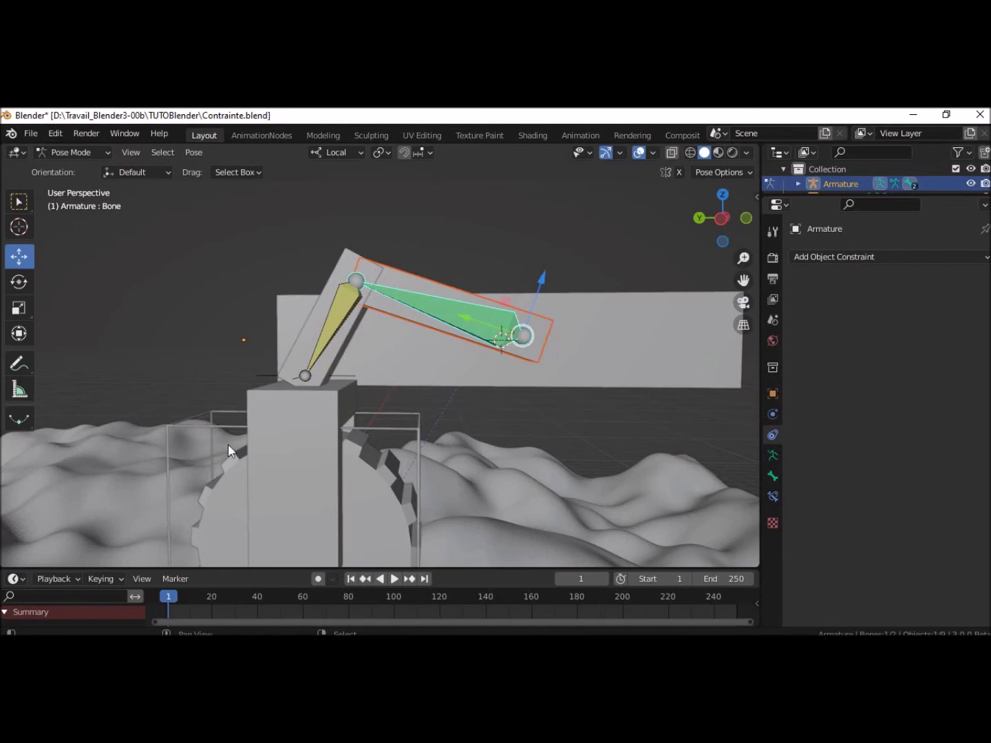
key("alt+a")
left_click(455, 309)
key("ctrl+p")
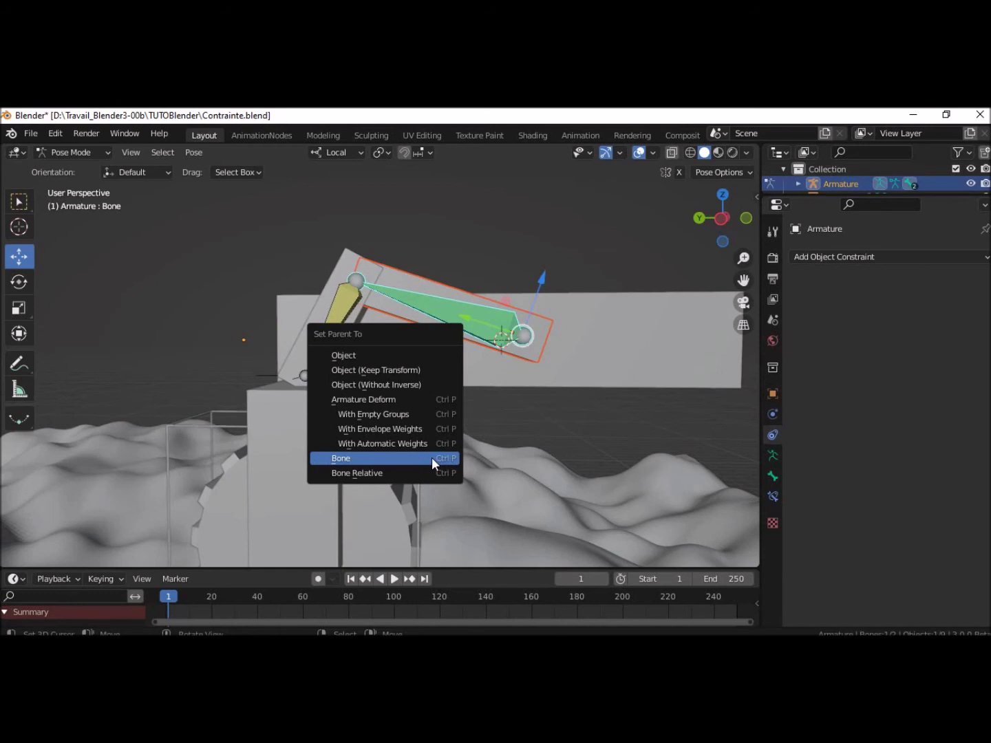
left_click(431, 462)
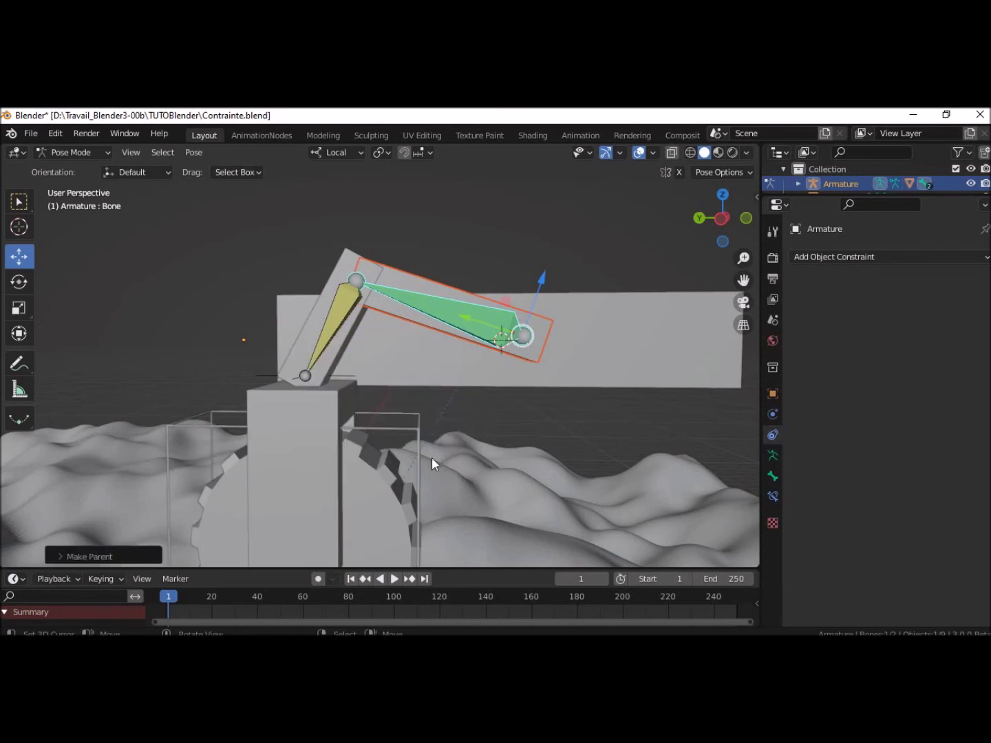
left_click(50, 154)
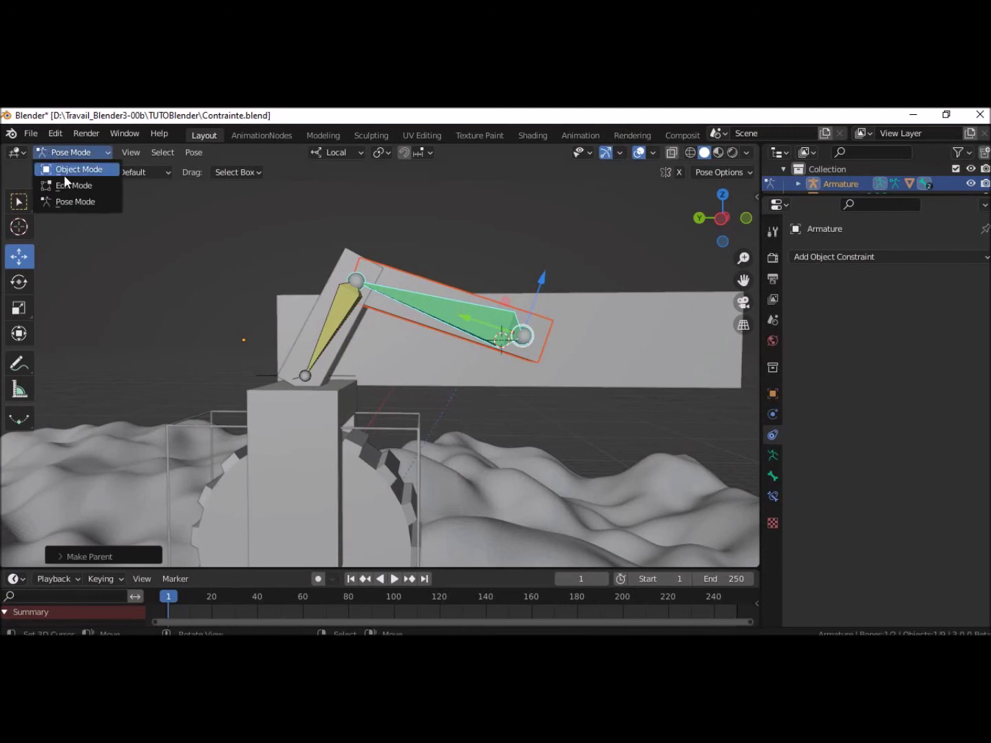
left_click(65, 176)
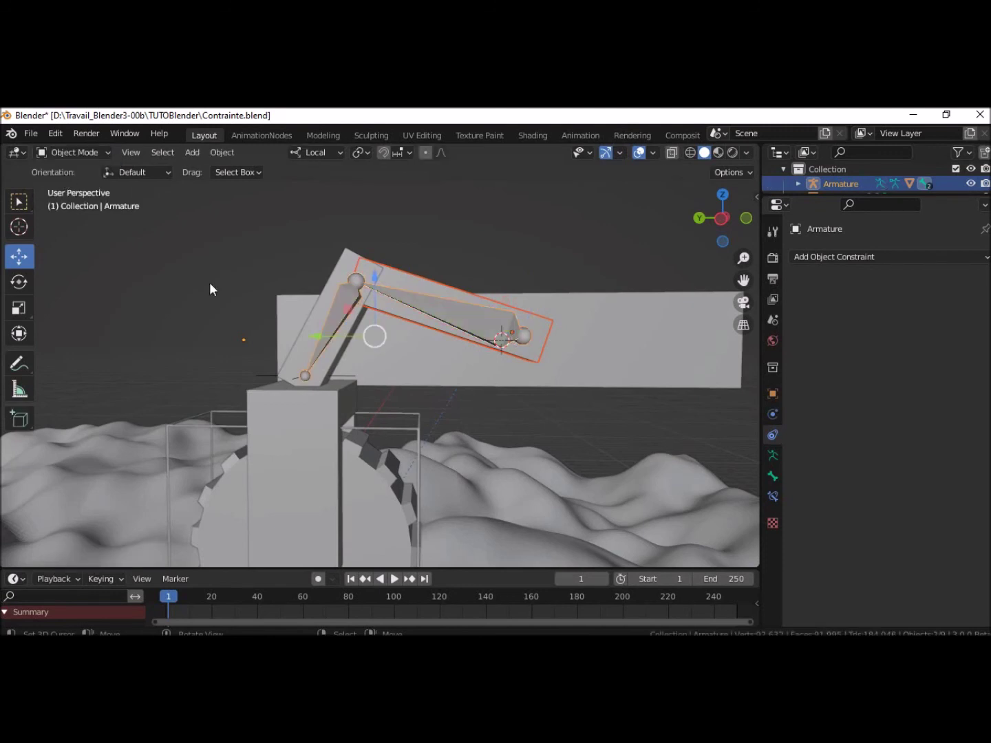
- Bone-parent the lower arm block Cube.001 to Bone.001, then return to Object Mode with CAGE selected
left_click(317, 308)
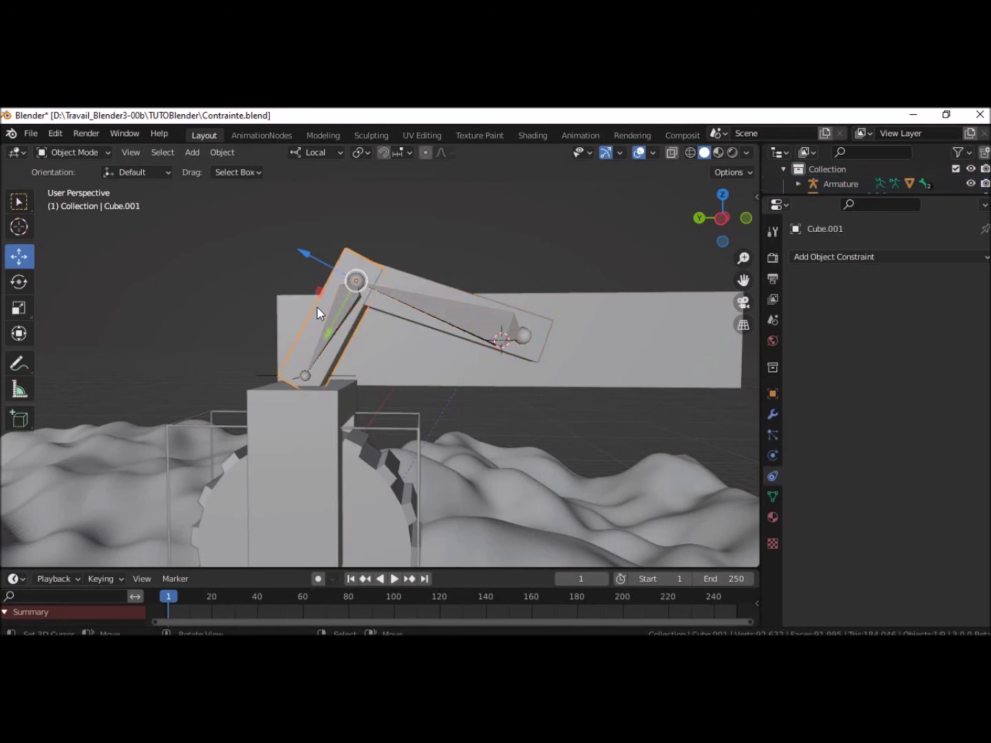
left_click(484, 323)
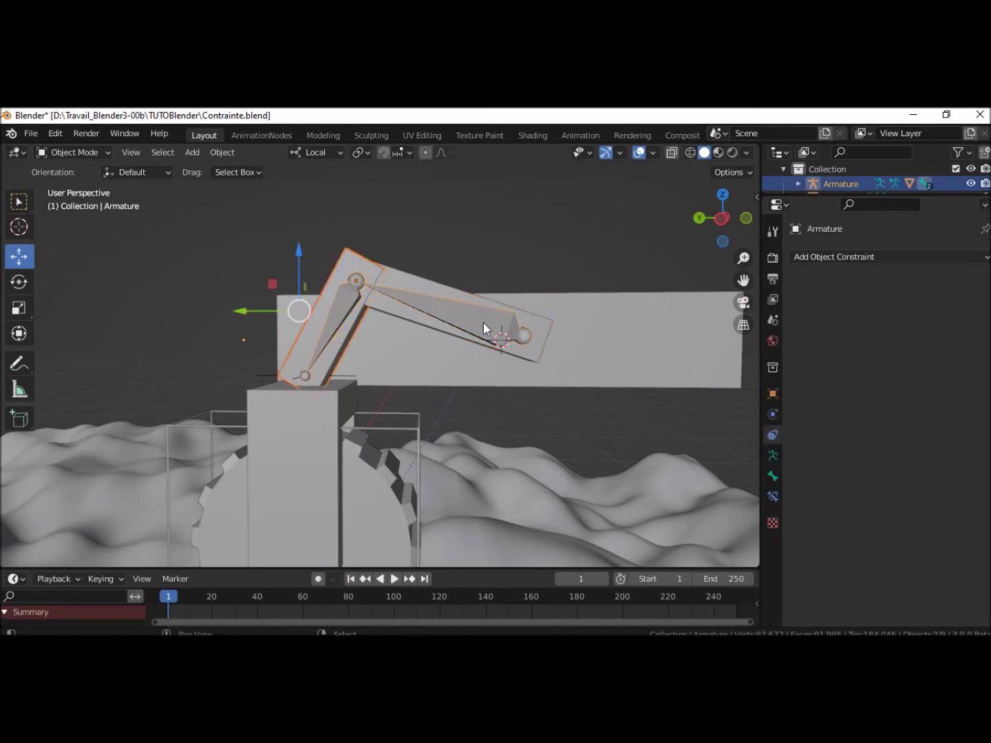
left_click(85, 151)
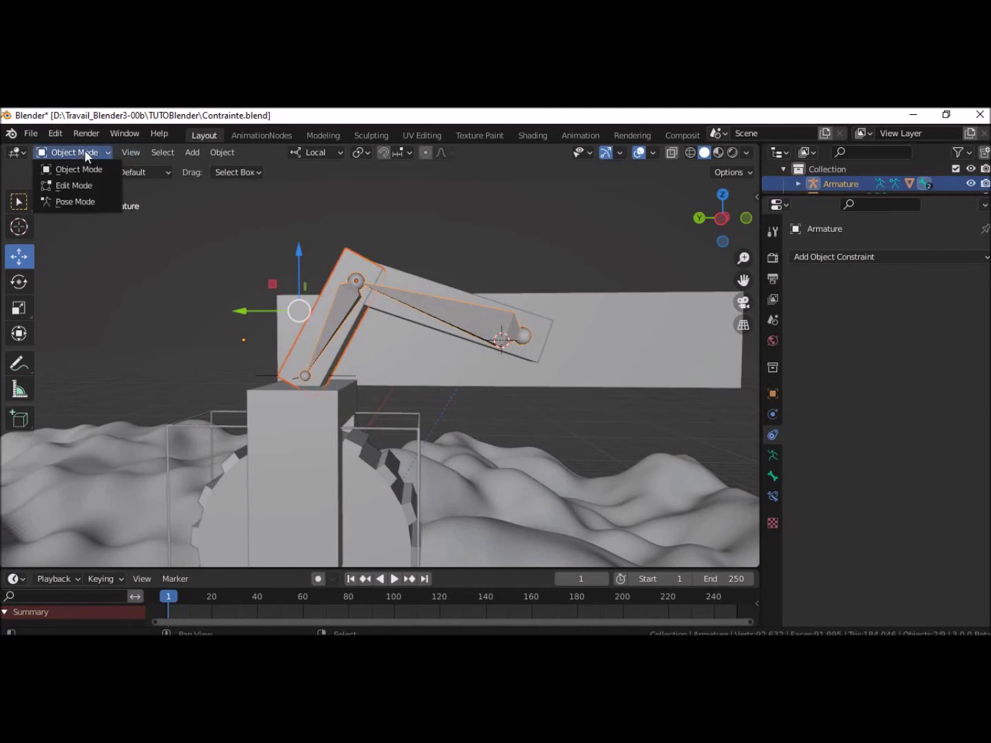
left_click(75, 202)
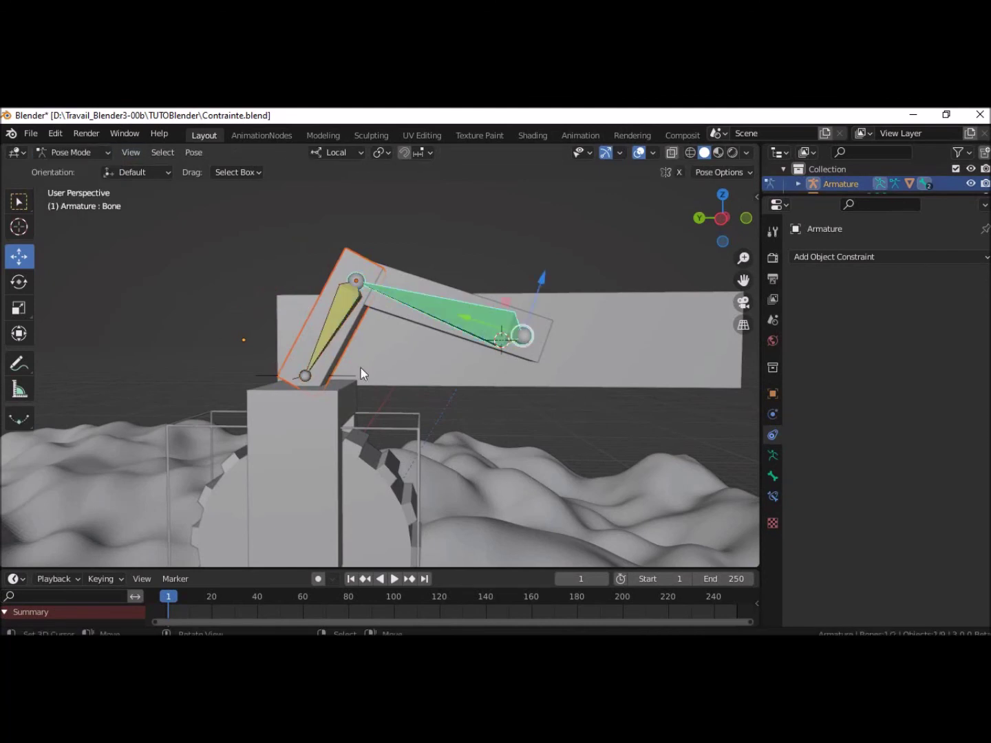
left_click(342, 307, "shift")
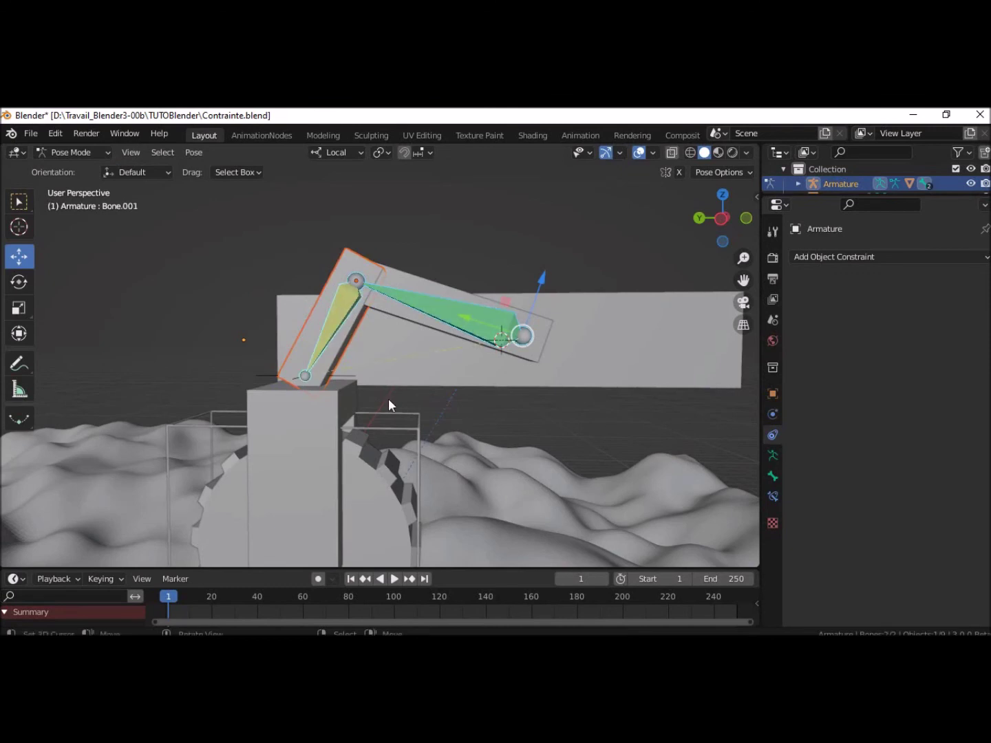
left_click(337, 314)
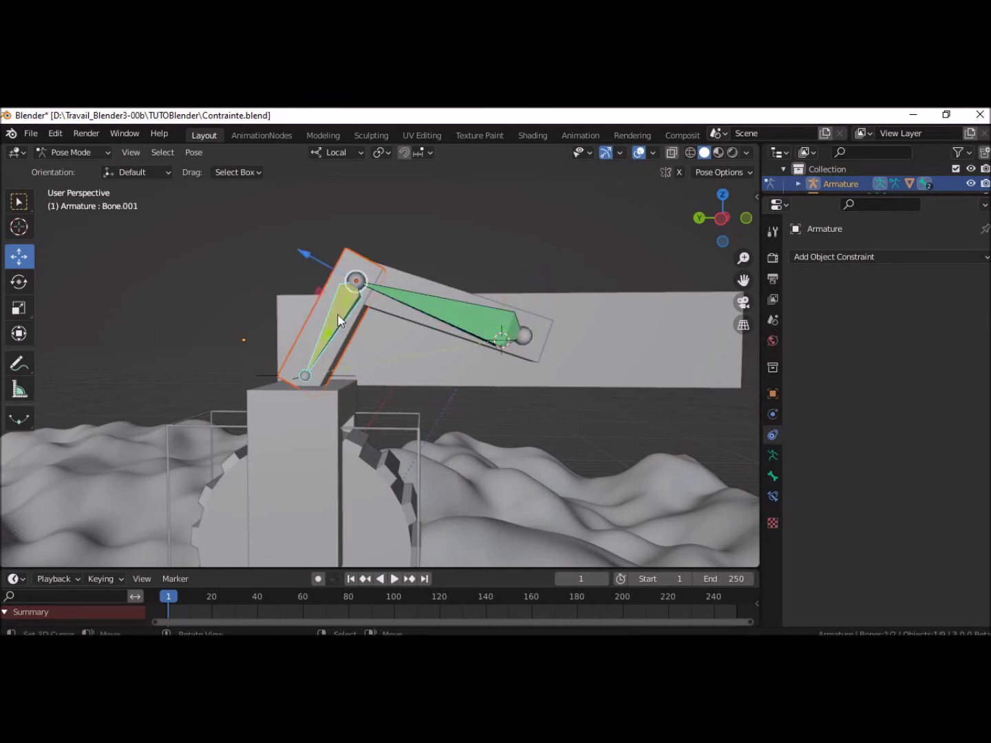
key("ctrl+p")
left_click(402, 389)
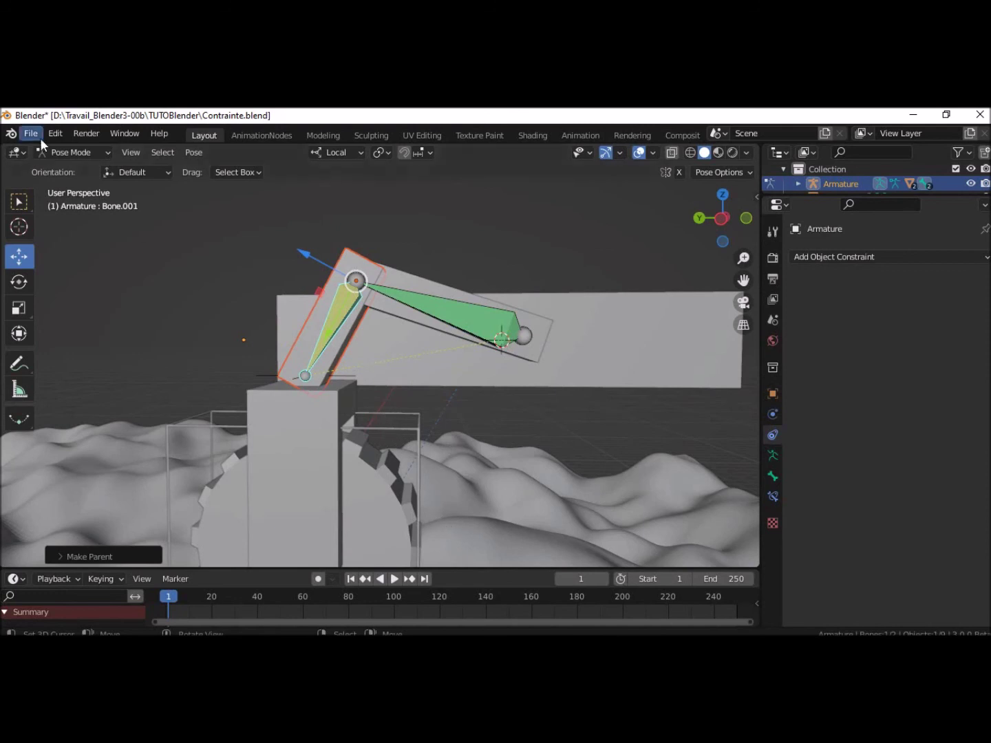
left_click(63, 152)
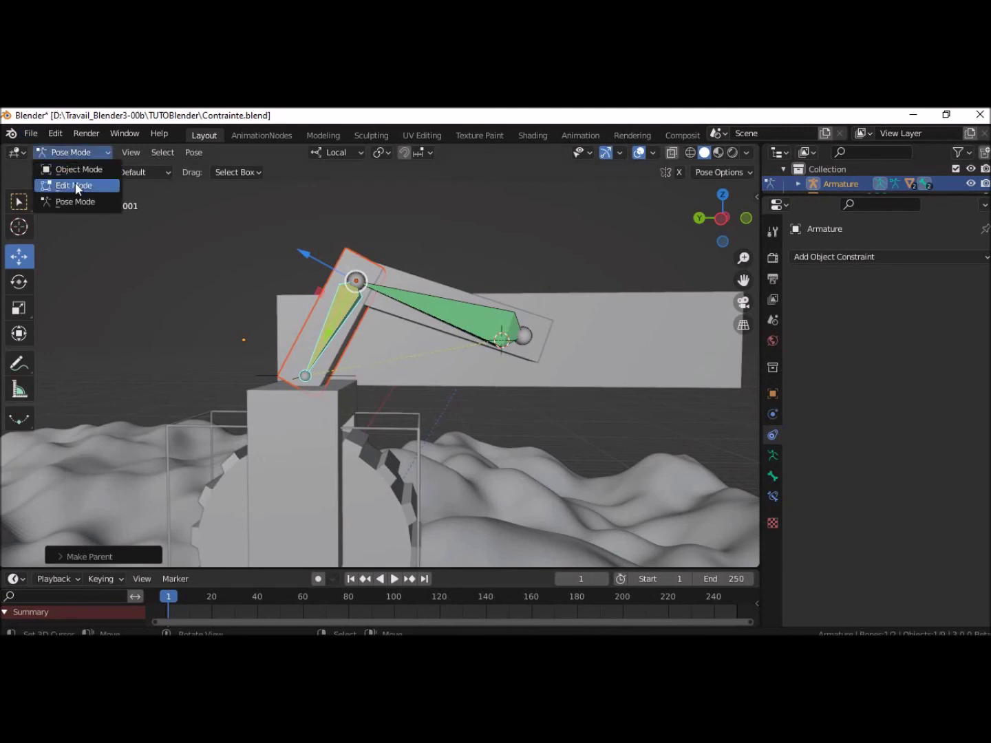
left_click(77, 170)
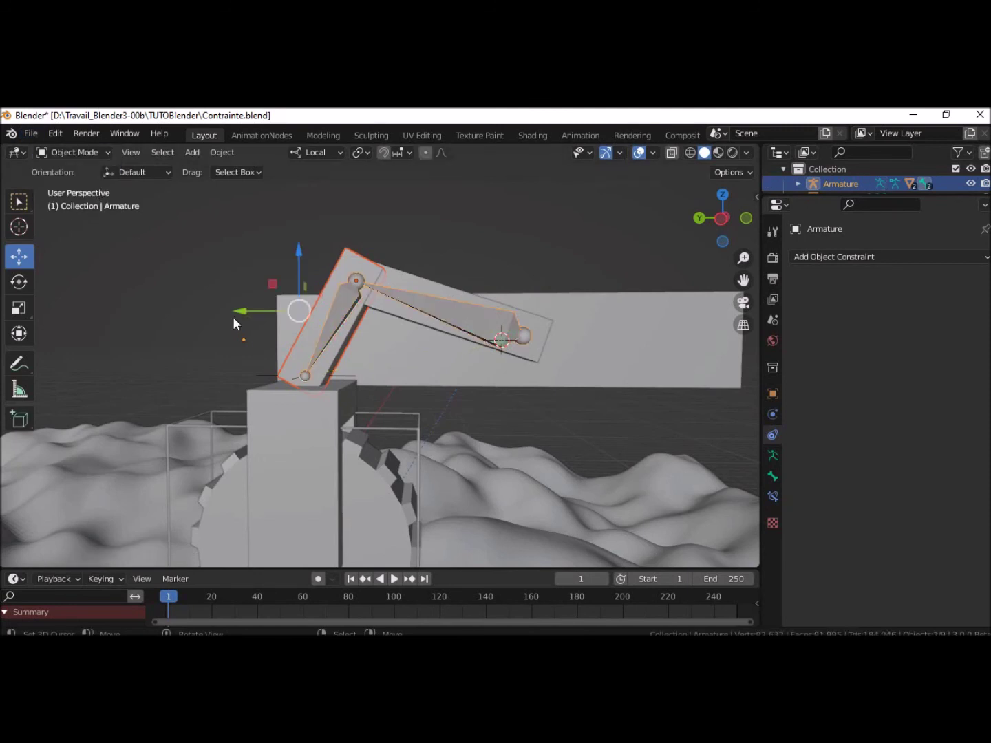
left_click(405, 431)
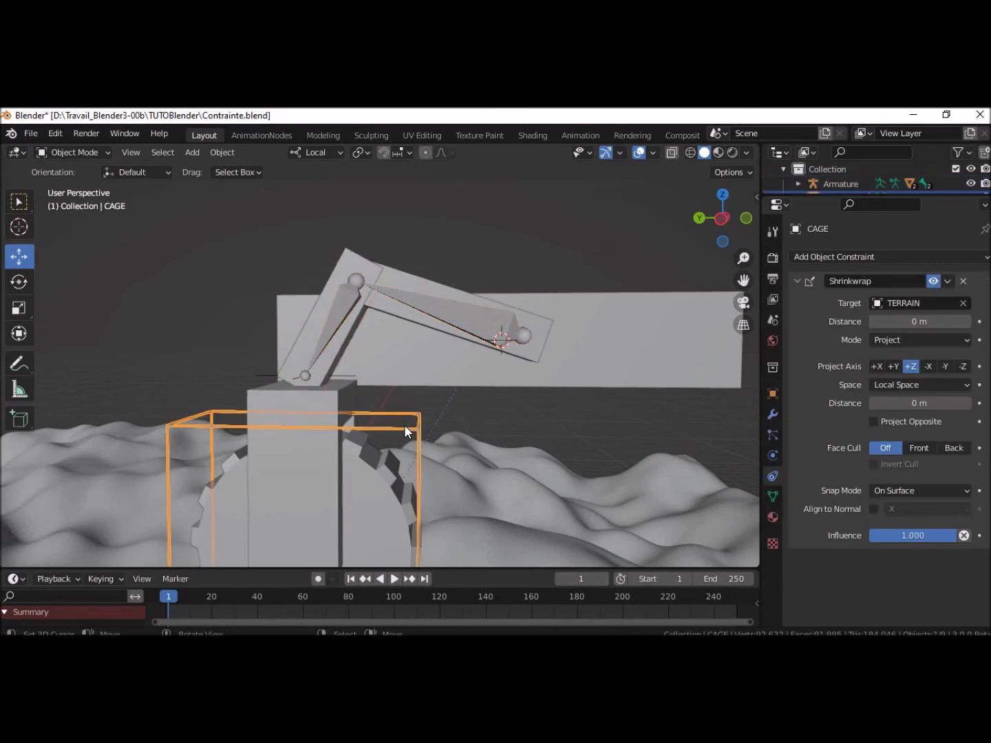
- Slide the CAGE along its Y axis across the terrain so the arm rig follows
scroll(495, 513, "down", 3)
scroll(496, 512, "down", 1)
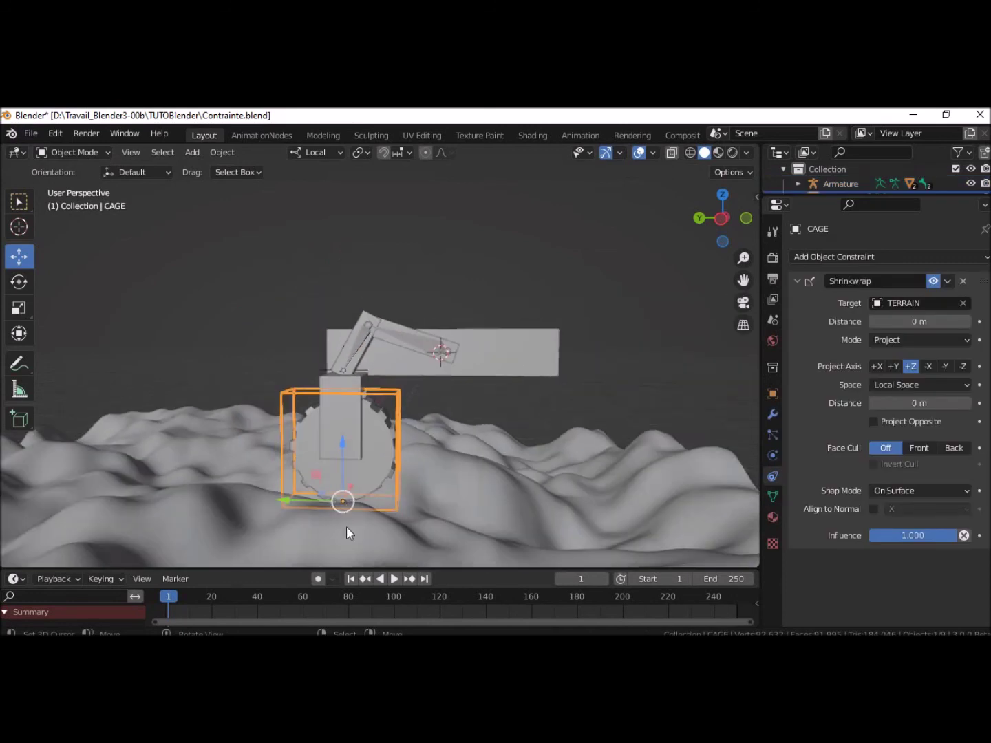
left_click_drag(294, 500, 293, 501)
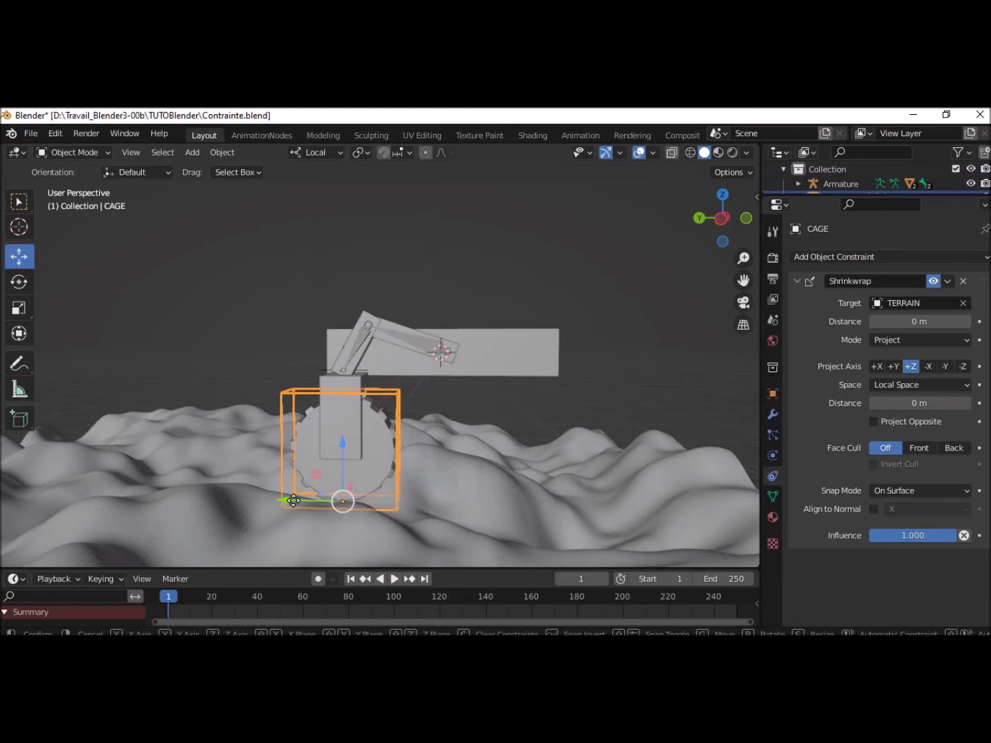
mouse_move(294, 501)
left_mouse_down()
mouse_move(466, 225)
mouse_move(120, 231)
mouse_move(369, 296)
mouse_move(303, 302)
mouse_move(356, 313)
mouse_move(302, 334)
left_mouse_up()
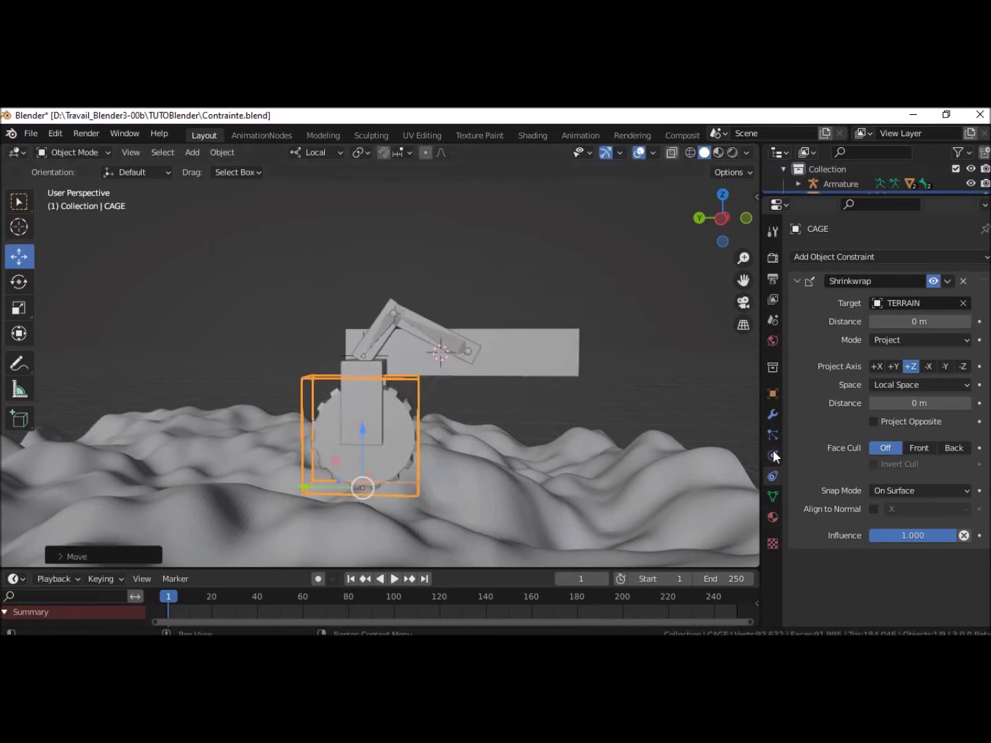
left_click(425, 334)
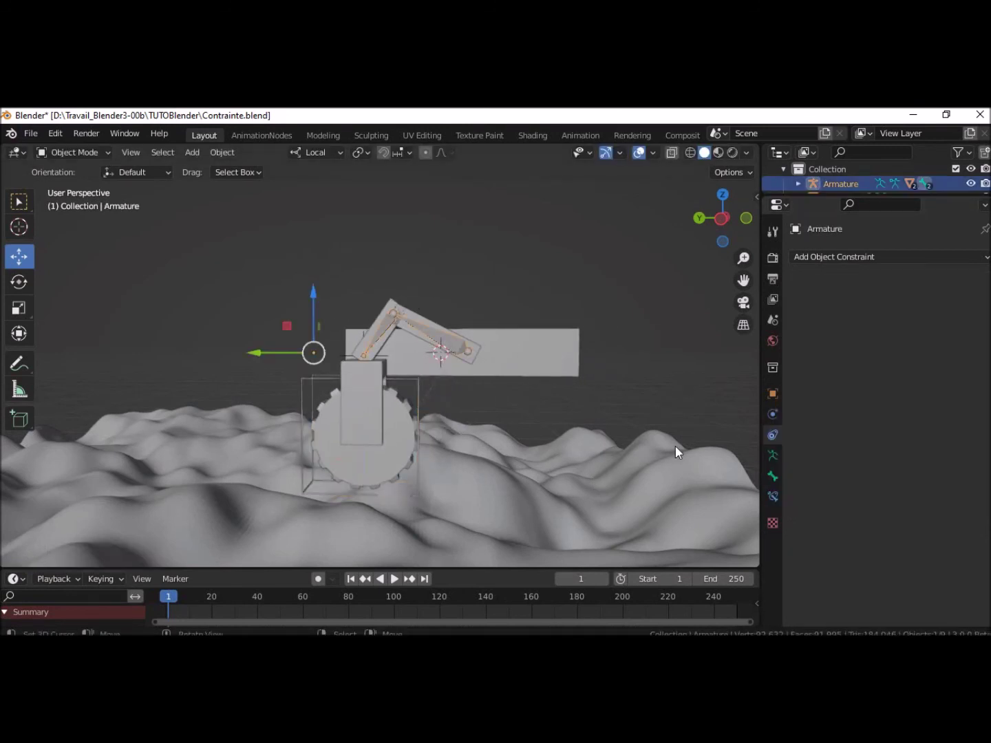
left_click(772, 455)
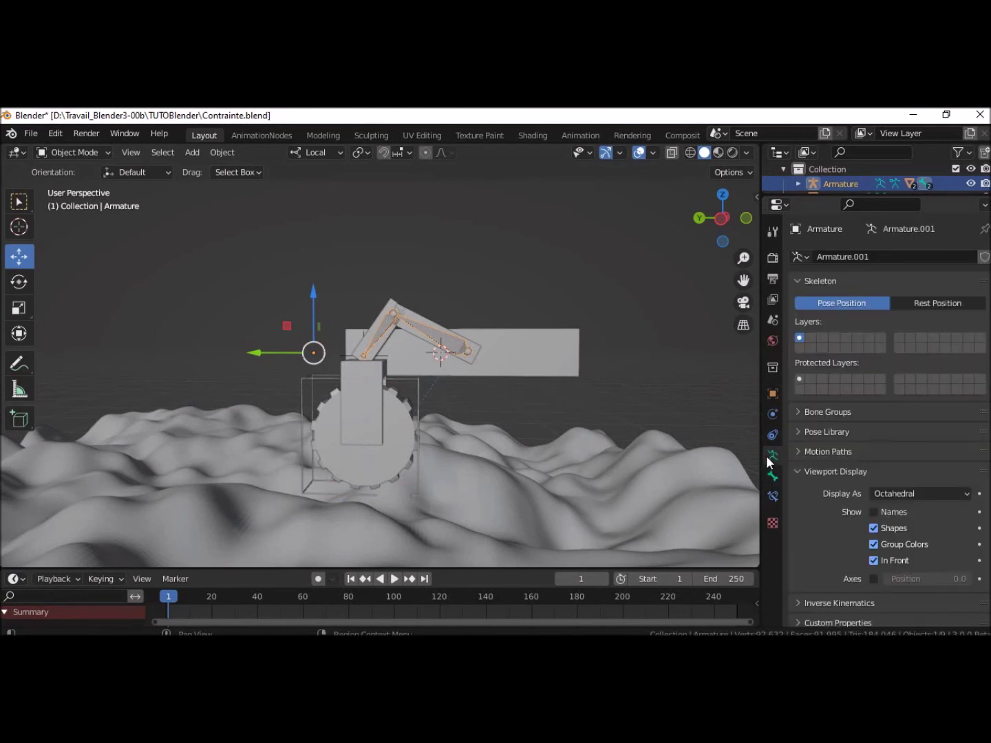
left_click(872, 560)
left_click(873, 561)
mouse_move(411, 326)
middle_mouse_down()
mouse_move(441, 471)
mouse_move(440, 431)
mouse_move(418, 419)
mouse_move(420, 406)
middle_mouse_up()
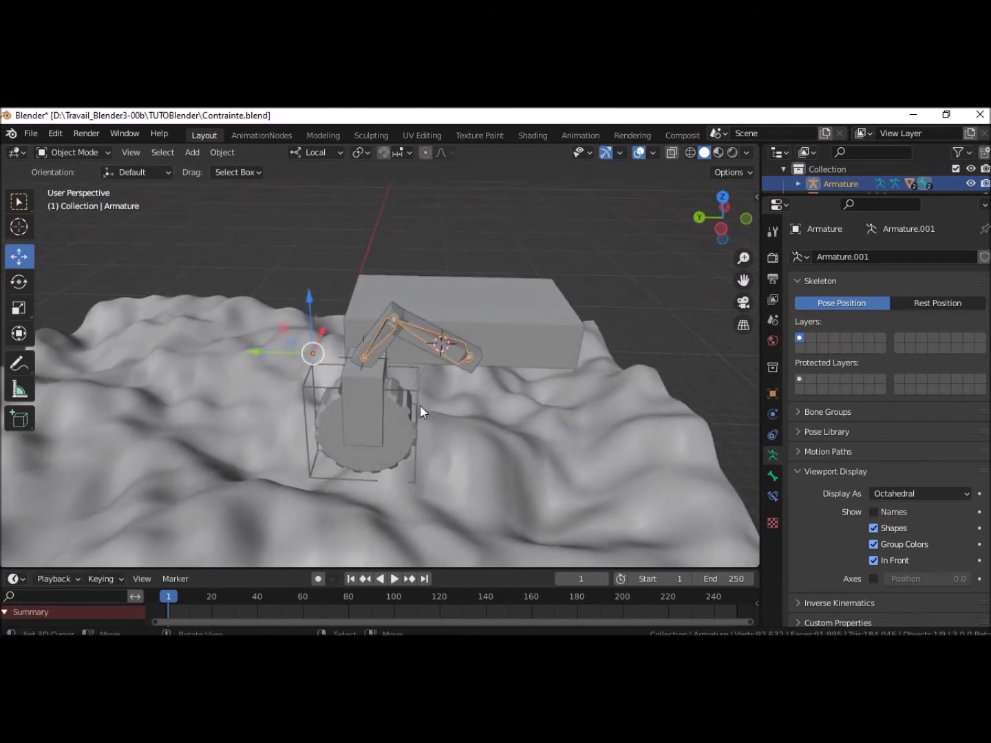
left_click(473, 368)
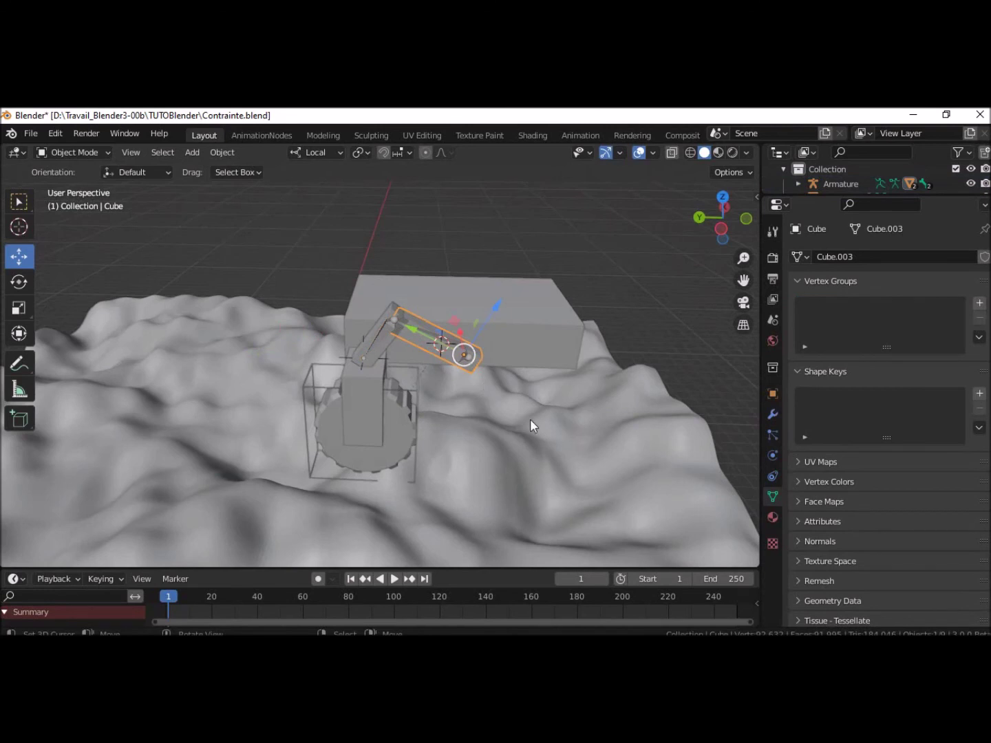
- View Left Orthographic and open the upper arm block Cube in Edit Mode with everything selected
scroll(529, 419, "up", 1)
scroll(540, 381, "up", 2)
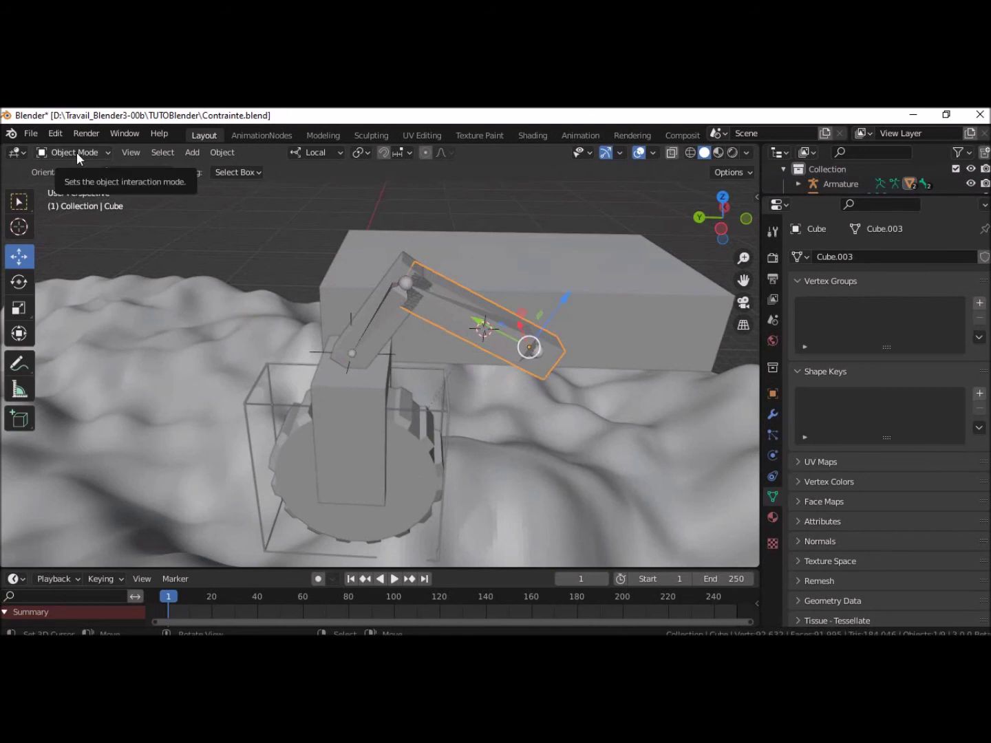
middle_click_drag(480, 400, 483, 367)
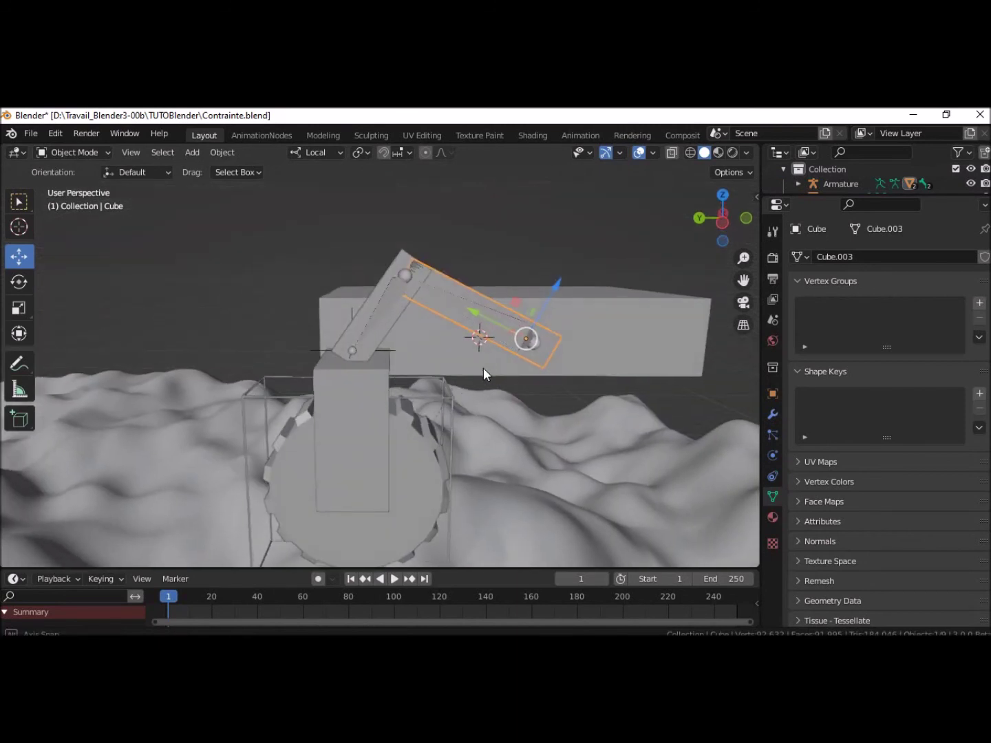
left_click(722, 221)
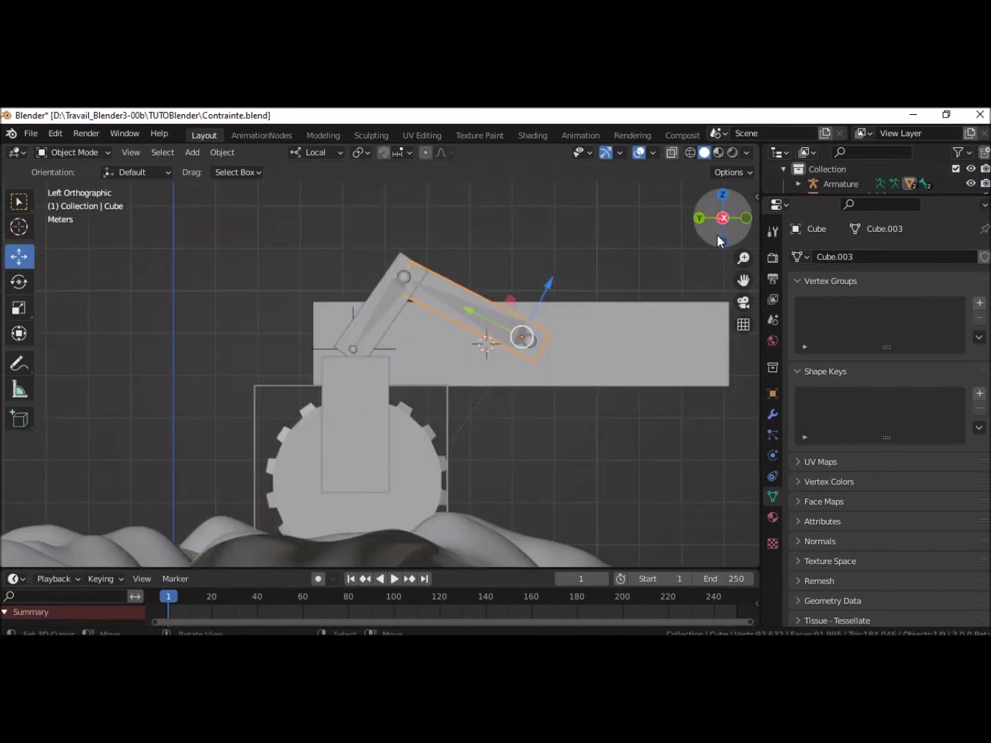
left_click(88, 152)
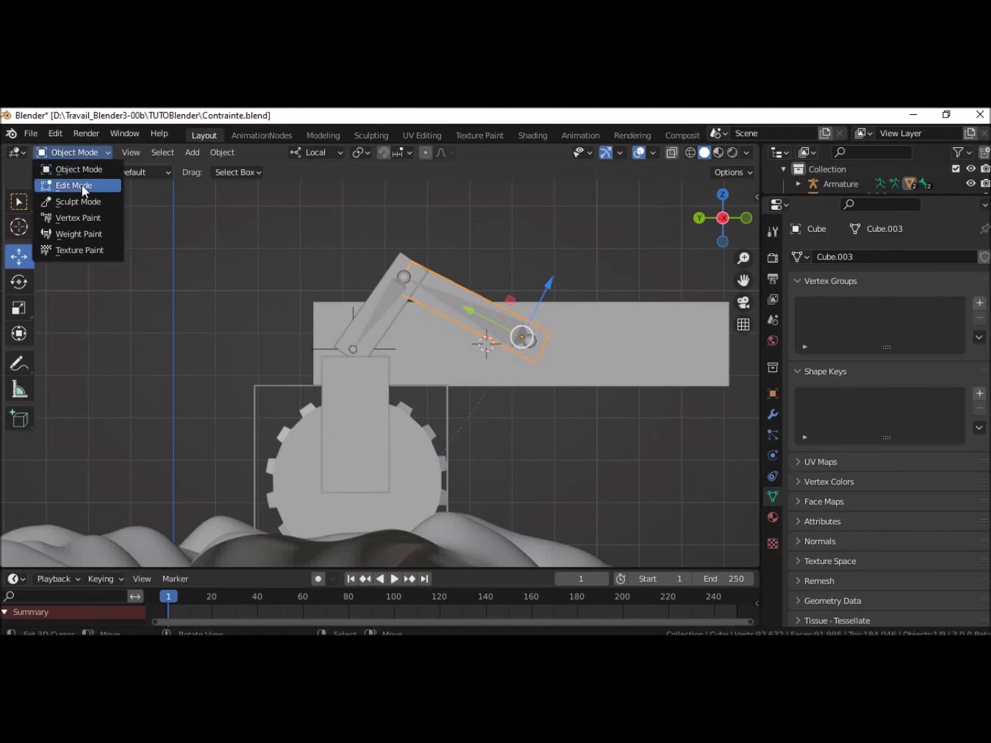
left_click(79, 188)
left_click(523, 338)
key("a")
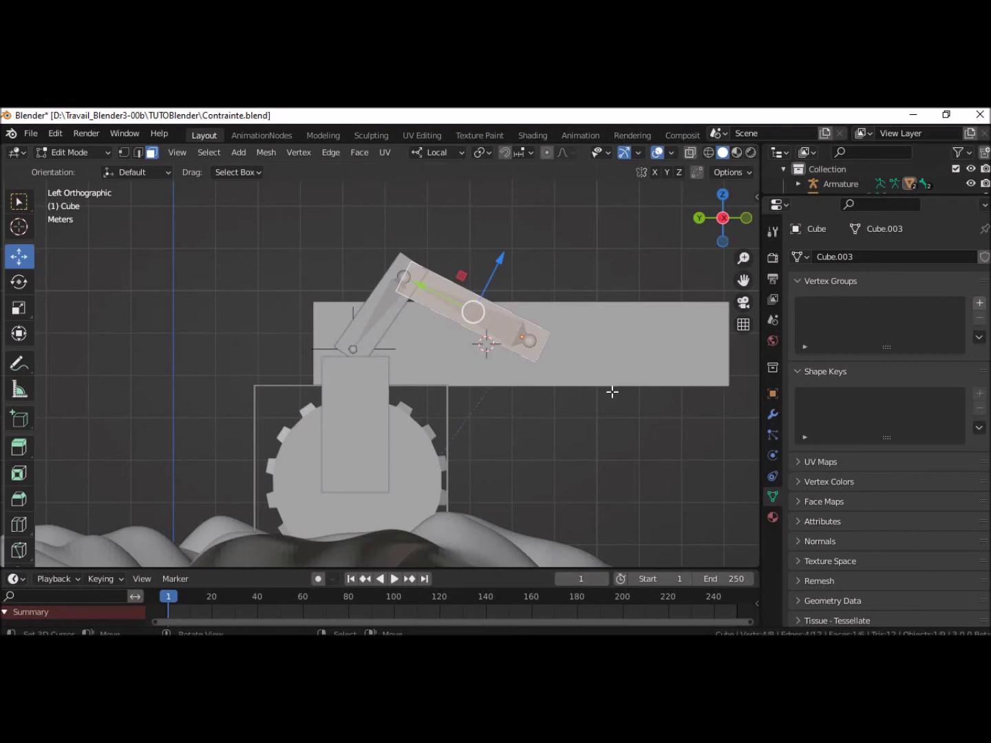
- Snap the 3D cursor to the arm piece's centre and set transform orientation to Global
key("shift+s")
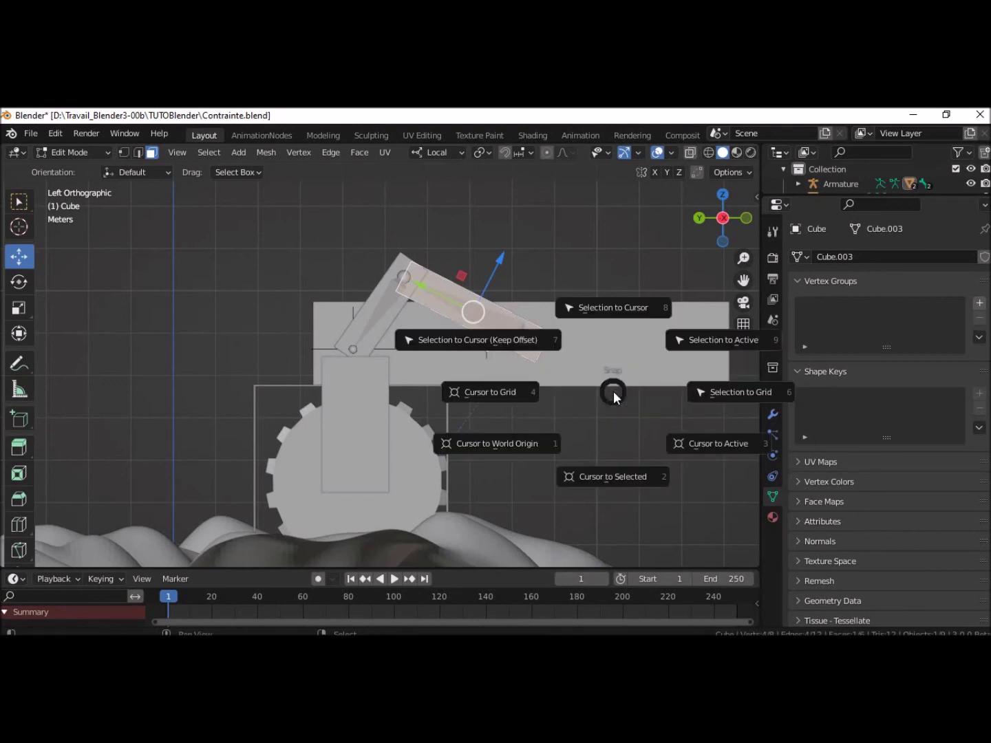
left_click(598, 477)
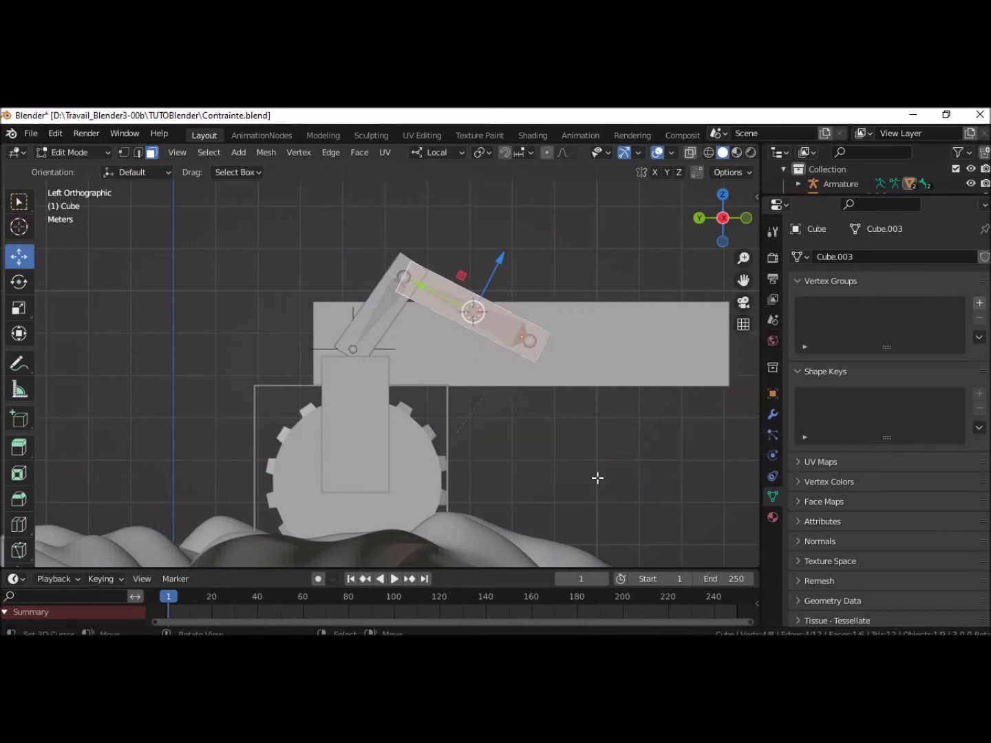
left_click(433, 152)
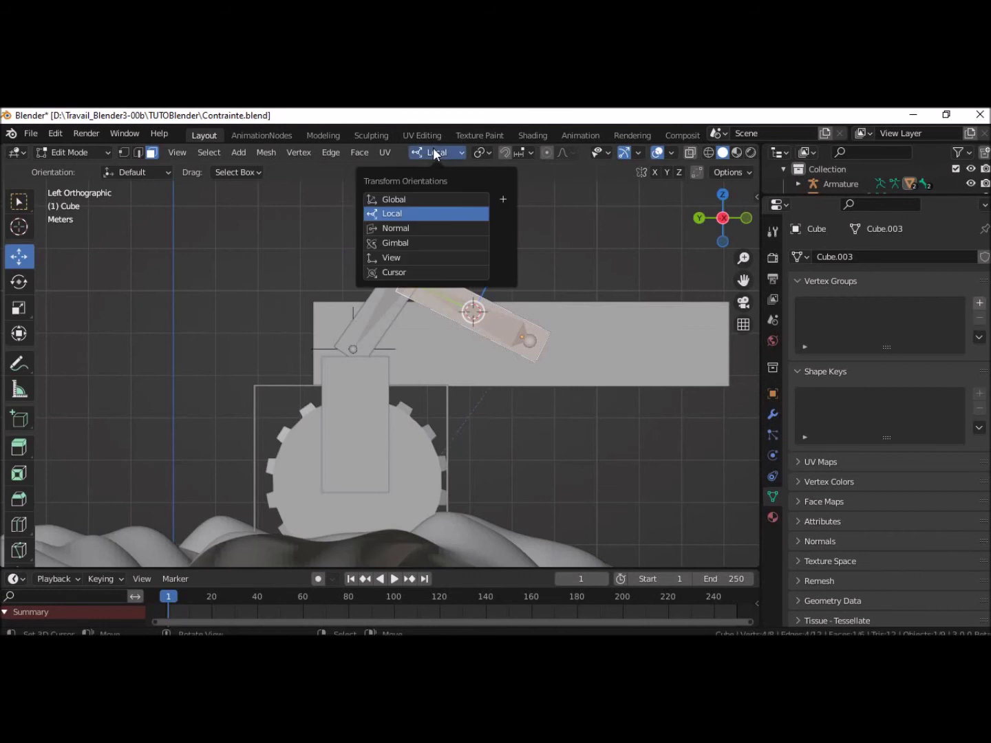
left_click(409, 199)
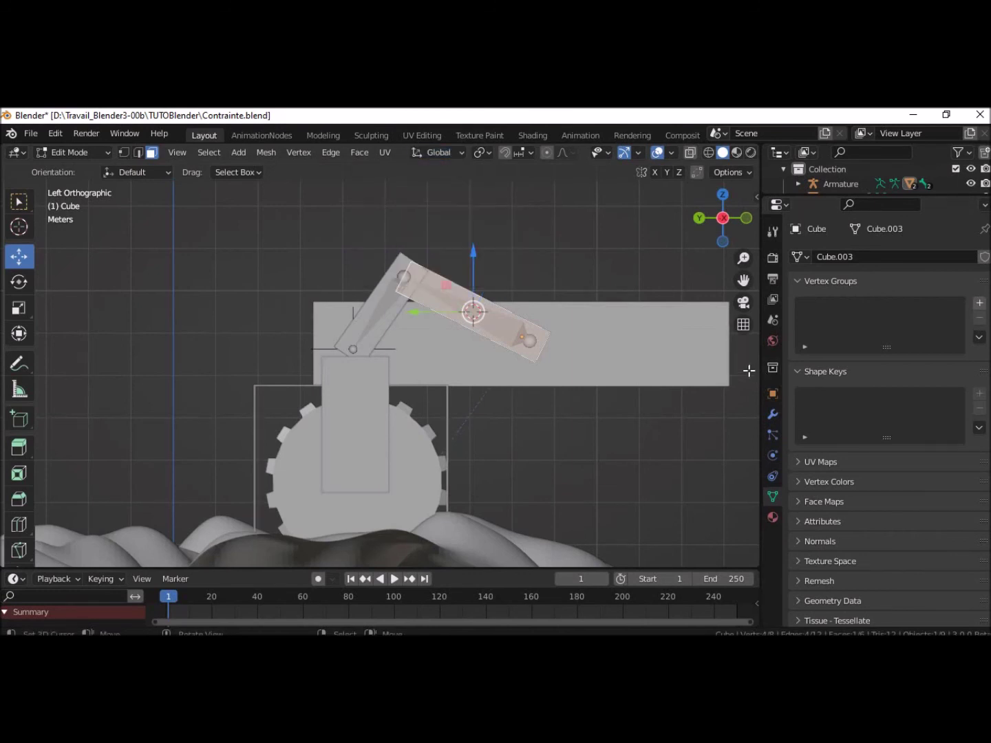
- Add a cylinder at the 3D cursor and expand its Add Cylinder settings
key("shift+a")
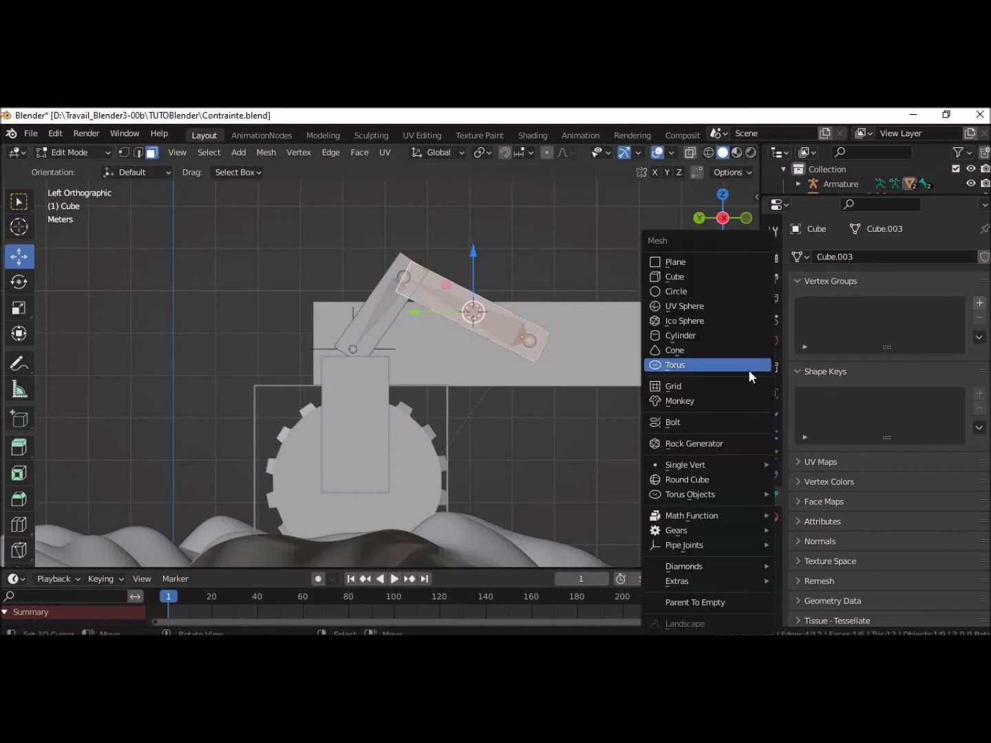
left_click(686, 339)
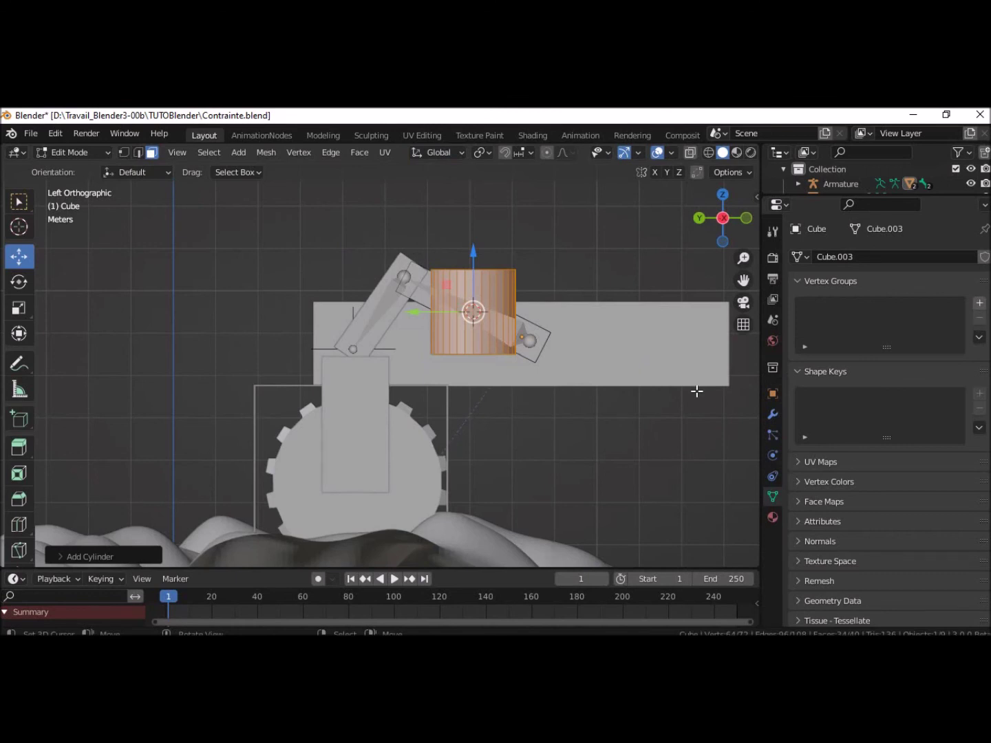
left_click(63, 559)
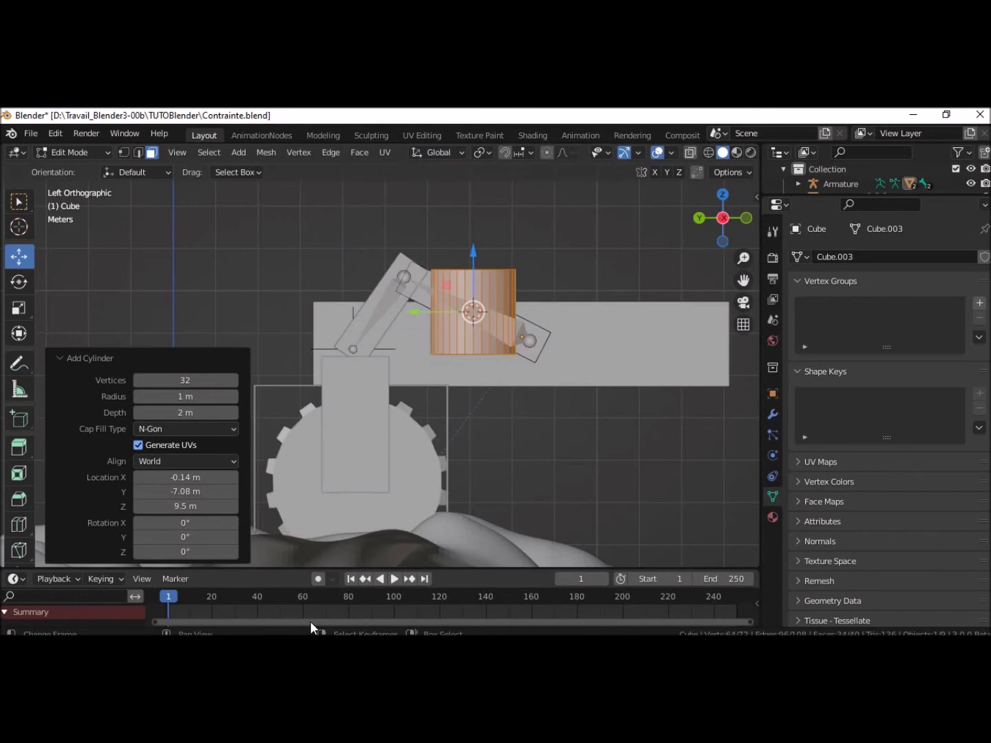
- Give the cylinder 90° Y rotation and a 0.7 m radius, then view it from the back
left_click(184, 537)
type("90")
key("Return")
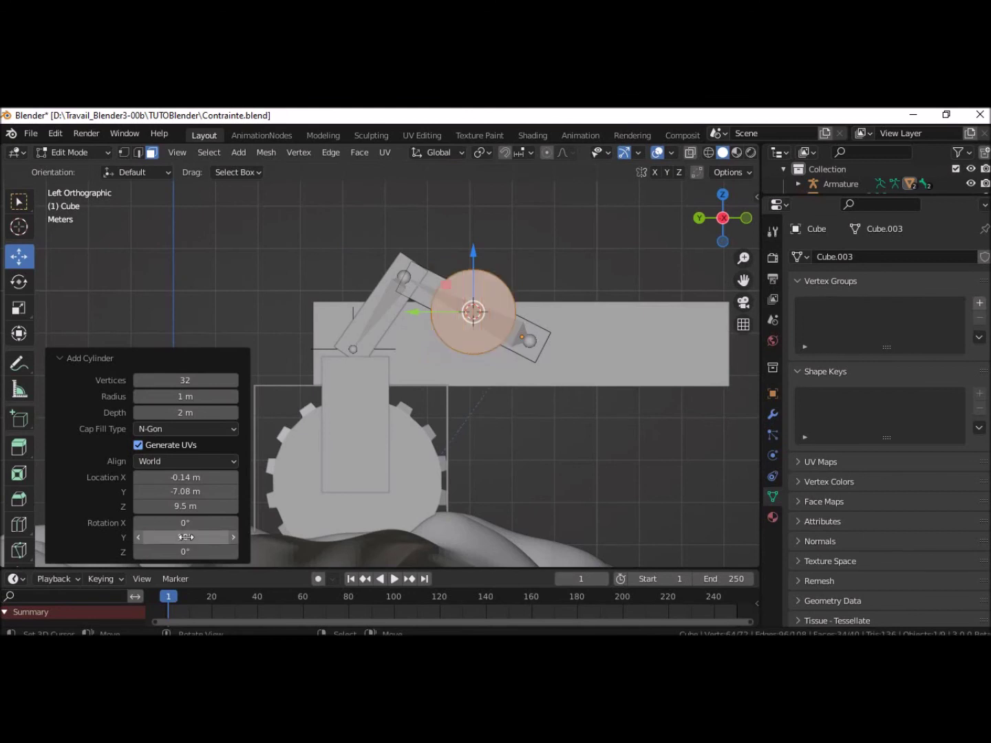
left_click(184, 396)
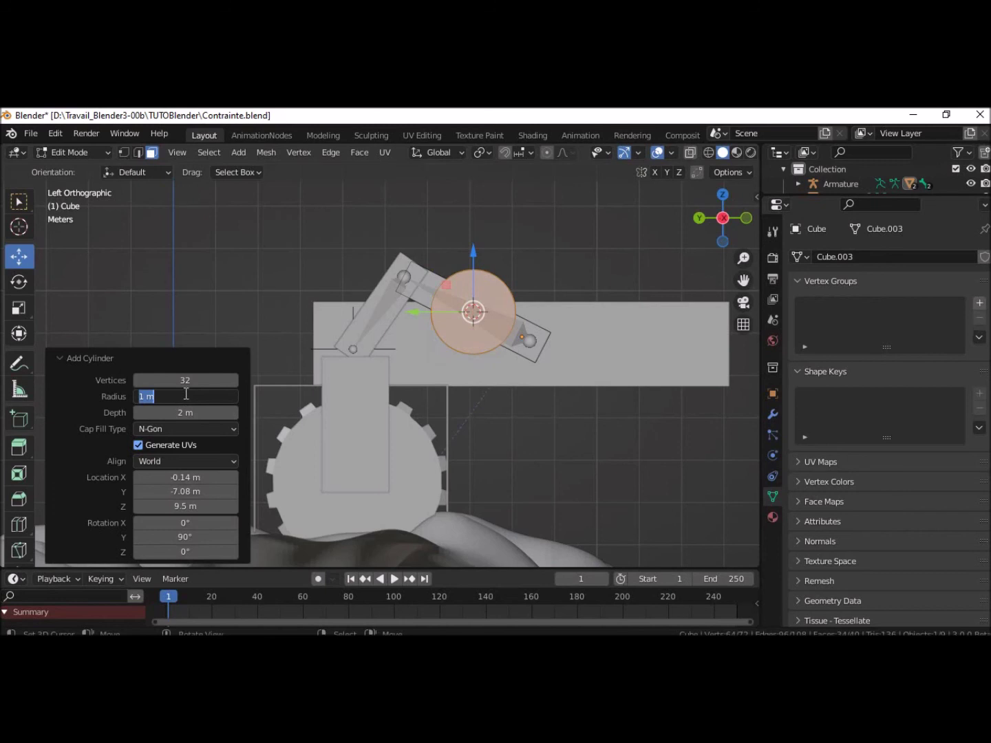
type("0.5")
key("Return")
left_click(184, 395)
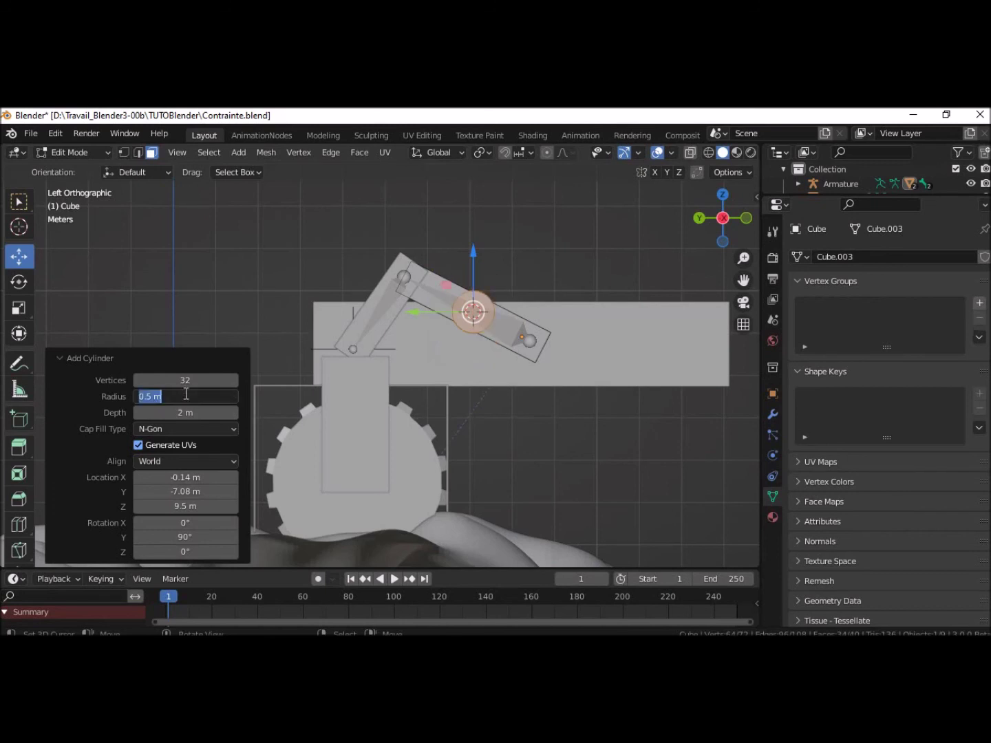
type("0.8")
key("Return")
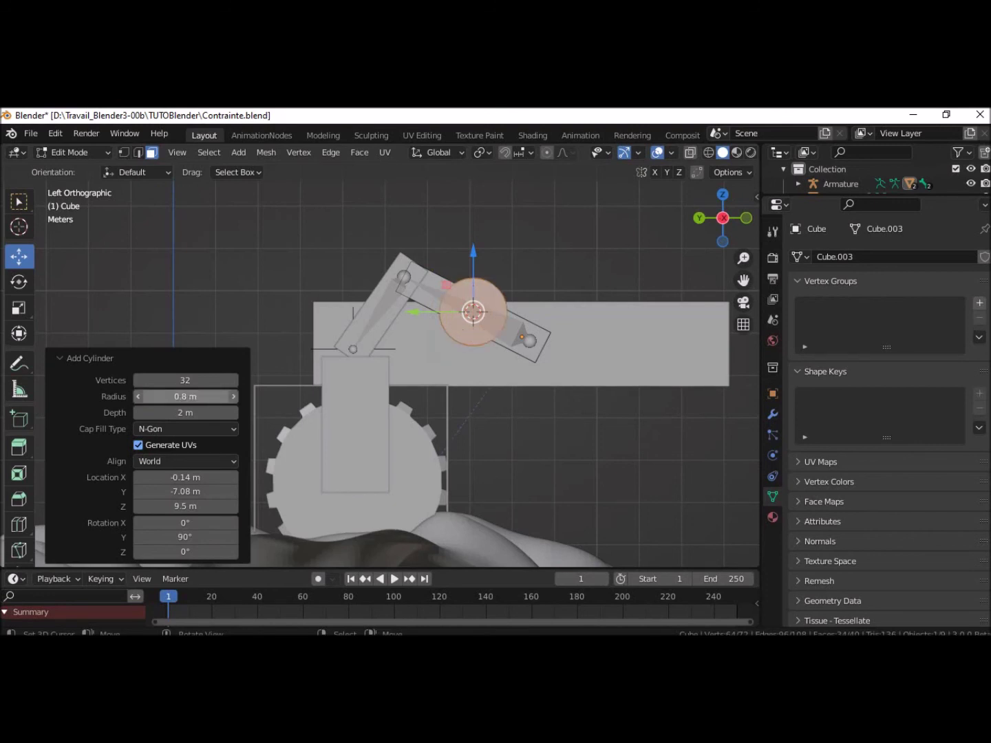
left_click(185, 395)
key("BackSpace")
type("0.7")
key("Return")
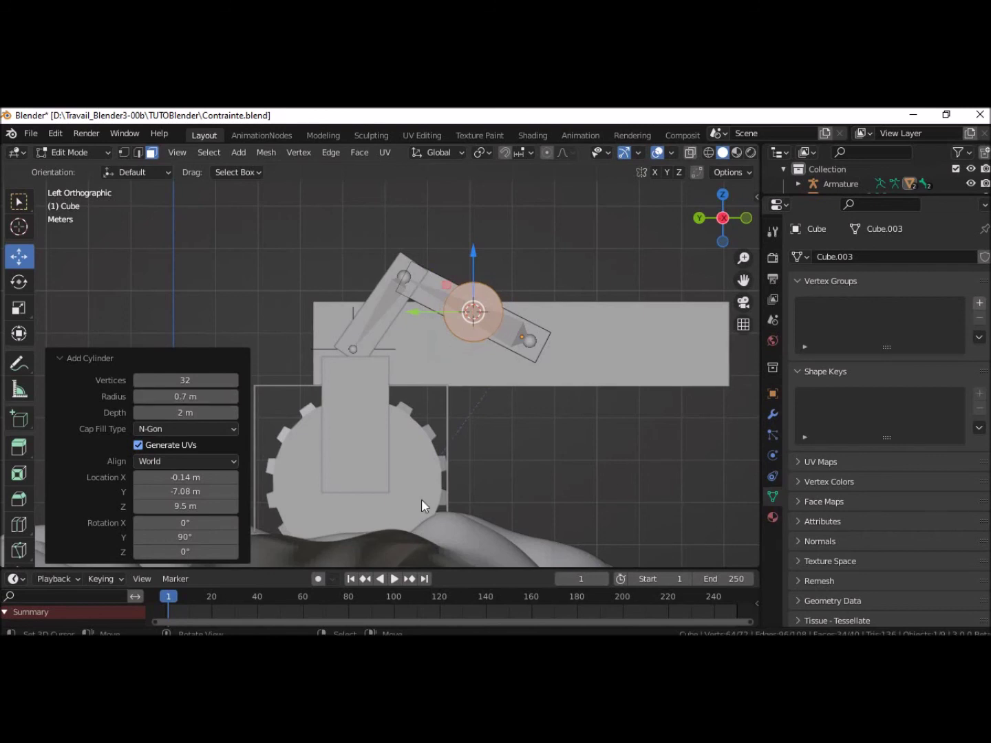
left_click(703, 218)
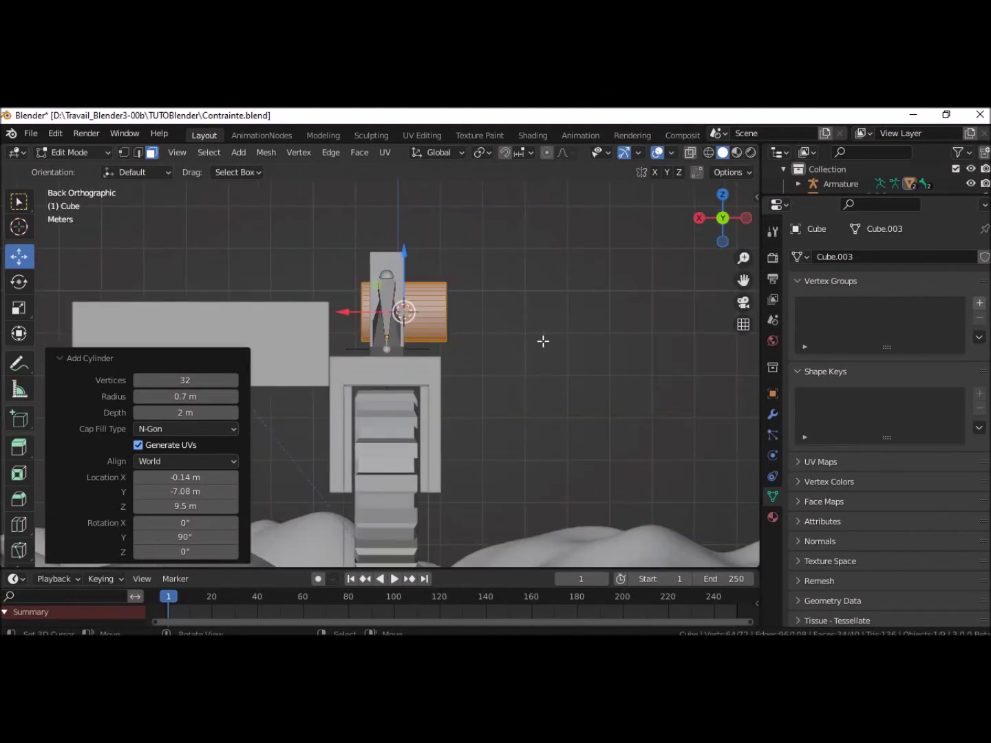
- Scale the joint cylinder to about half its width along the X axis
key("s")
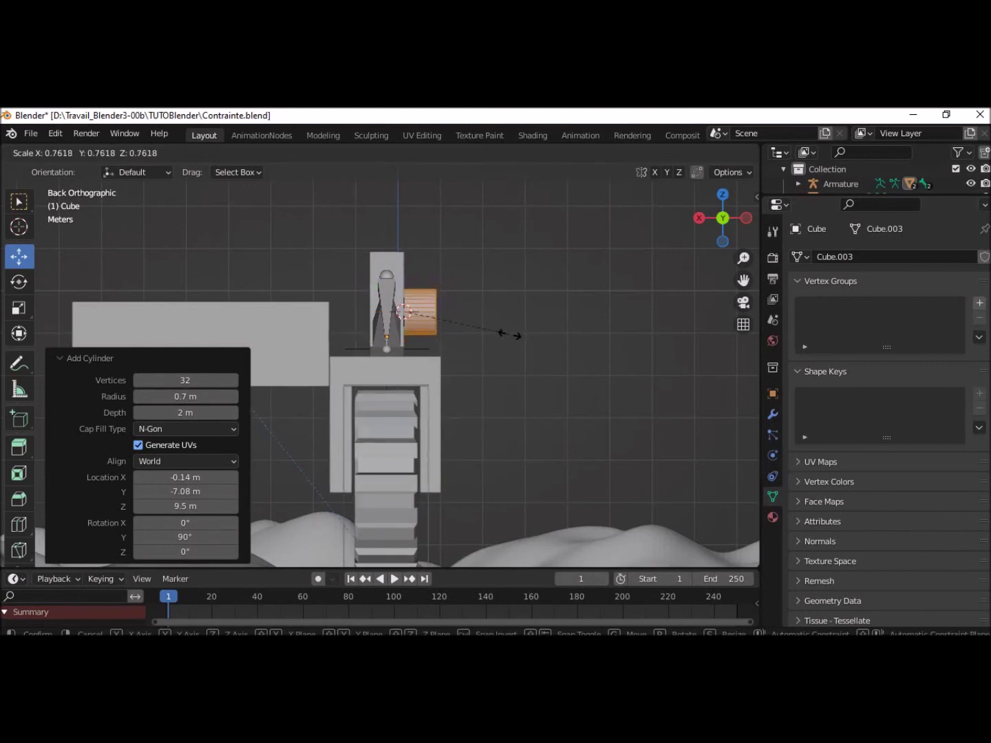
left_click(510, 335)
key("ctrl+z")
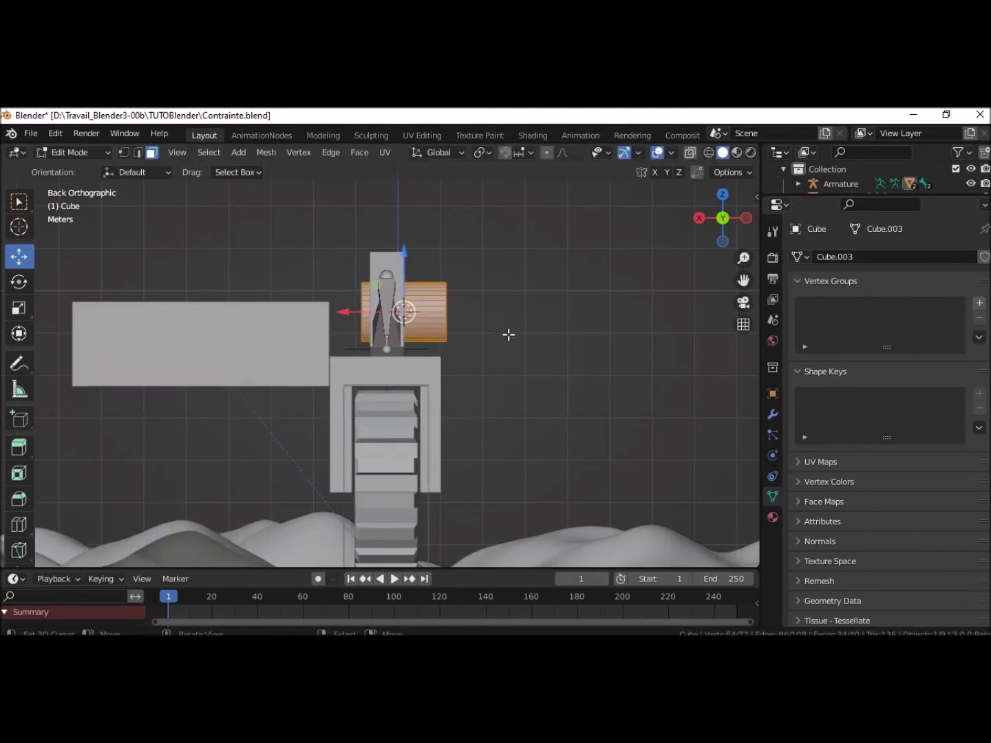
key("s")
key("x")
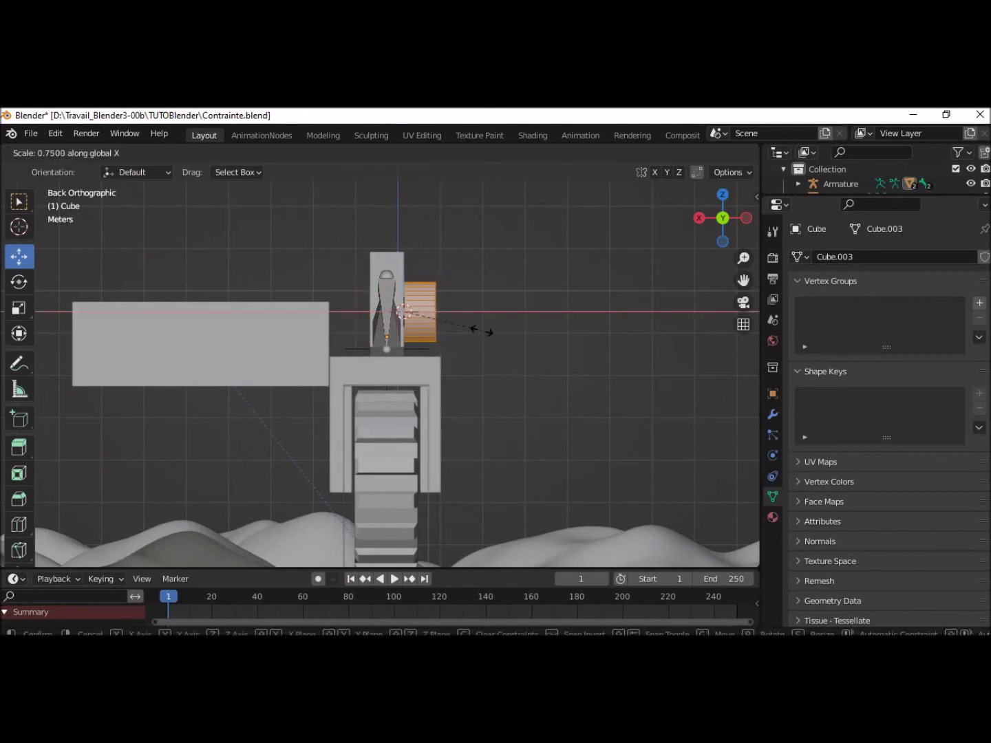
left_click(459, 325)
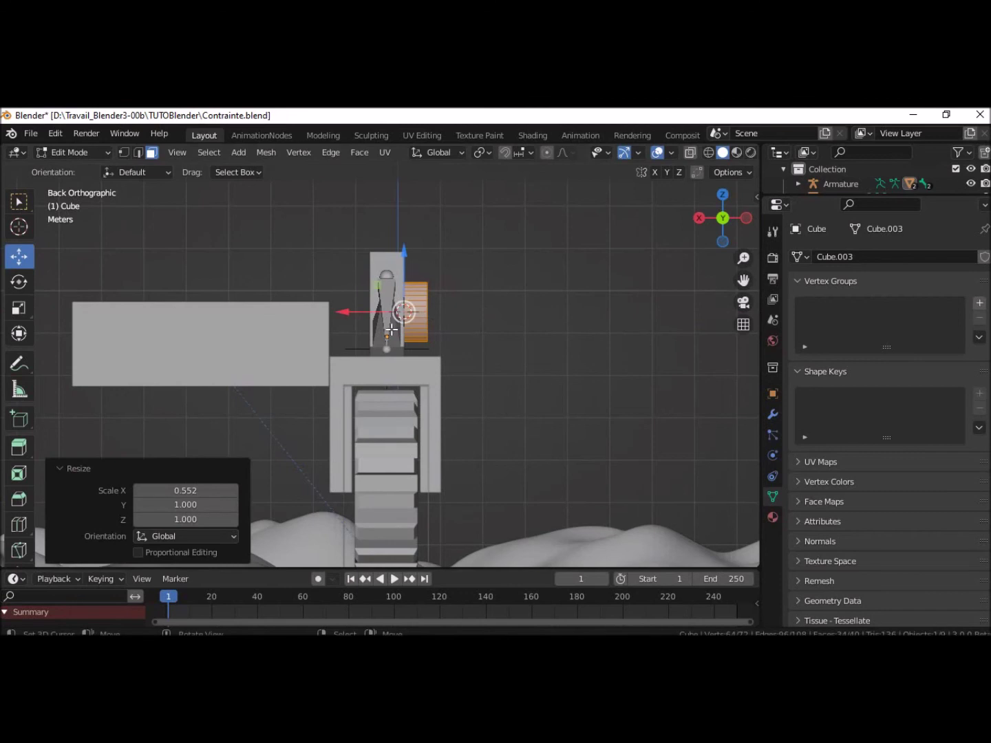
- Return to Object Mode, undoing an accidental object move
left_click(77, 152)
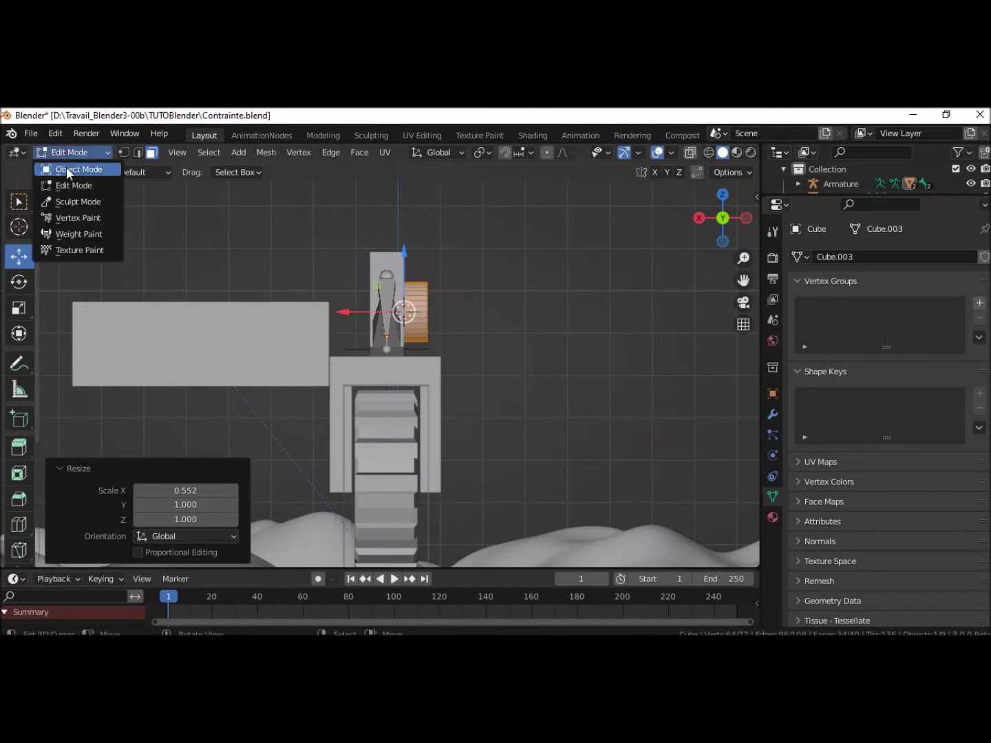
left_click(67, 170)
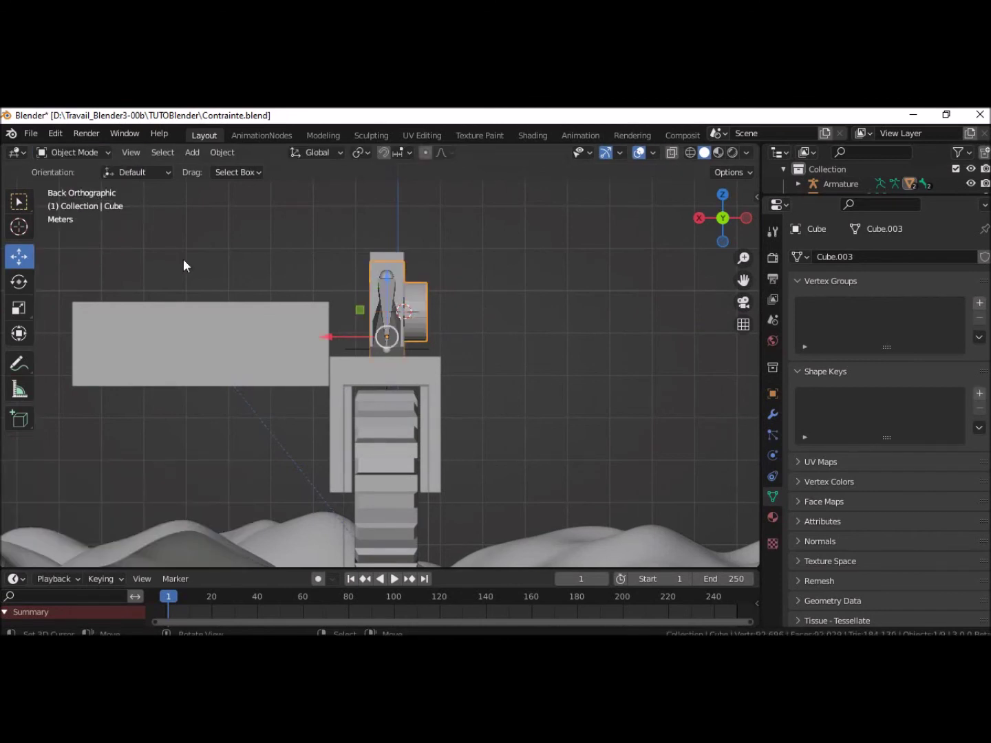
left_click_drag(336, 337, 335, 337)
key("ctrl+z")
- Centre the cylinder on the arm along X, then slide it -1.5185 m along local Y
key("Tab")
left_click_drag(354, 314, 337, 314)
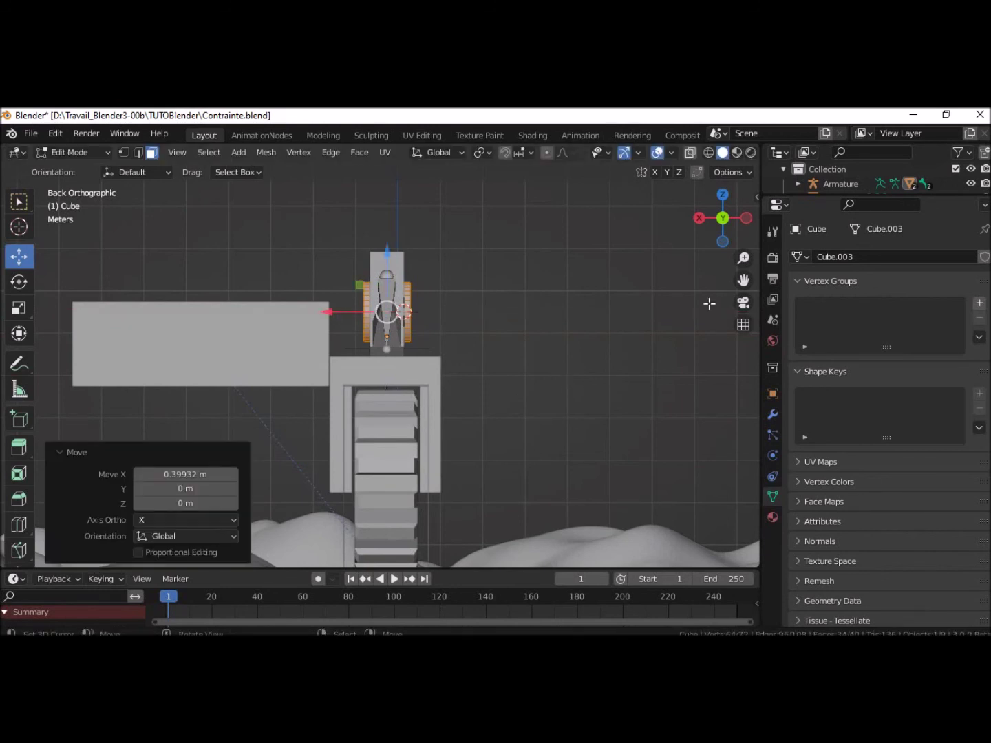
left_click(743, 219)
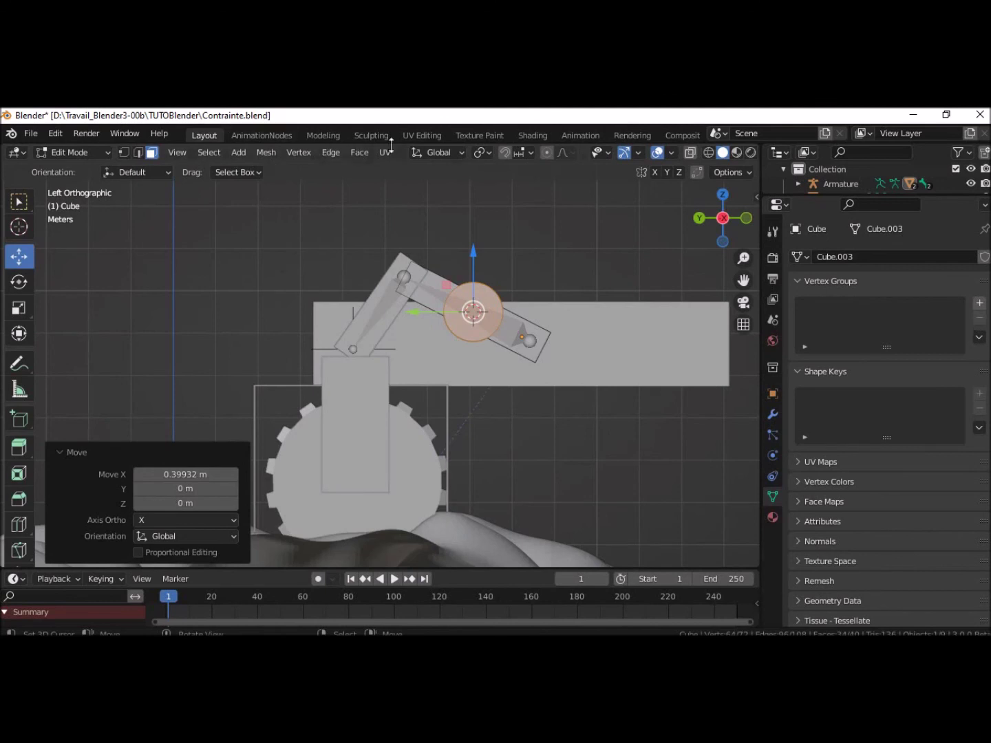
left_click(446, 150)
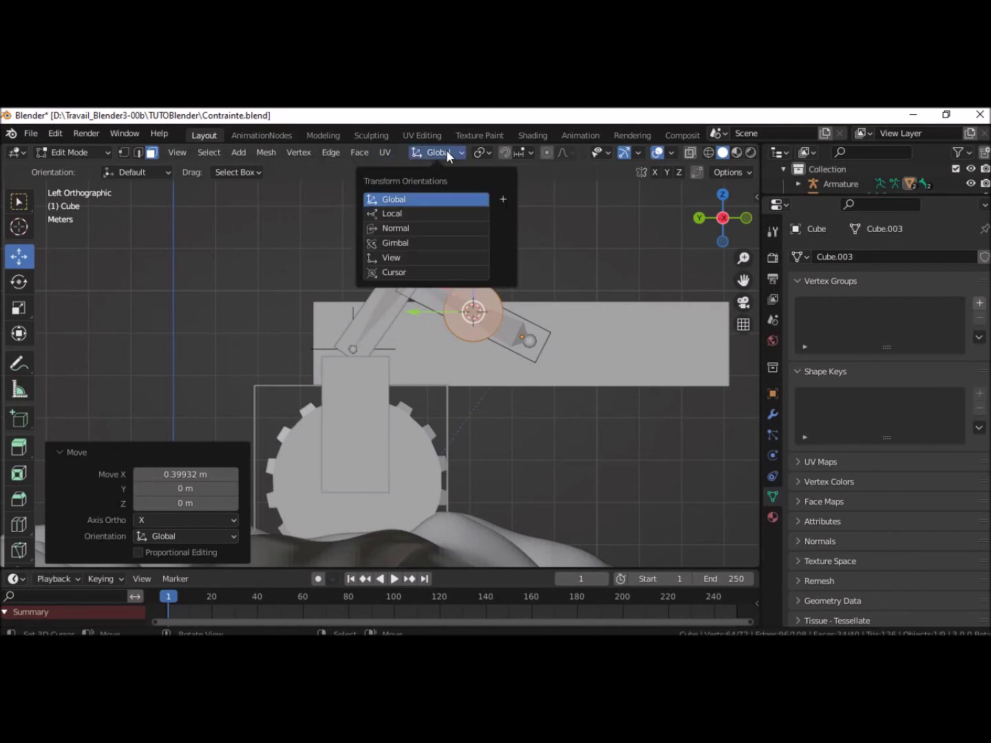
left_click(393, 213)
left_click_drag(417, 287, 466, 332)
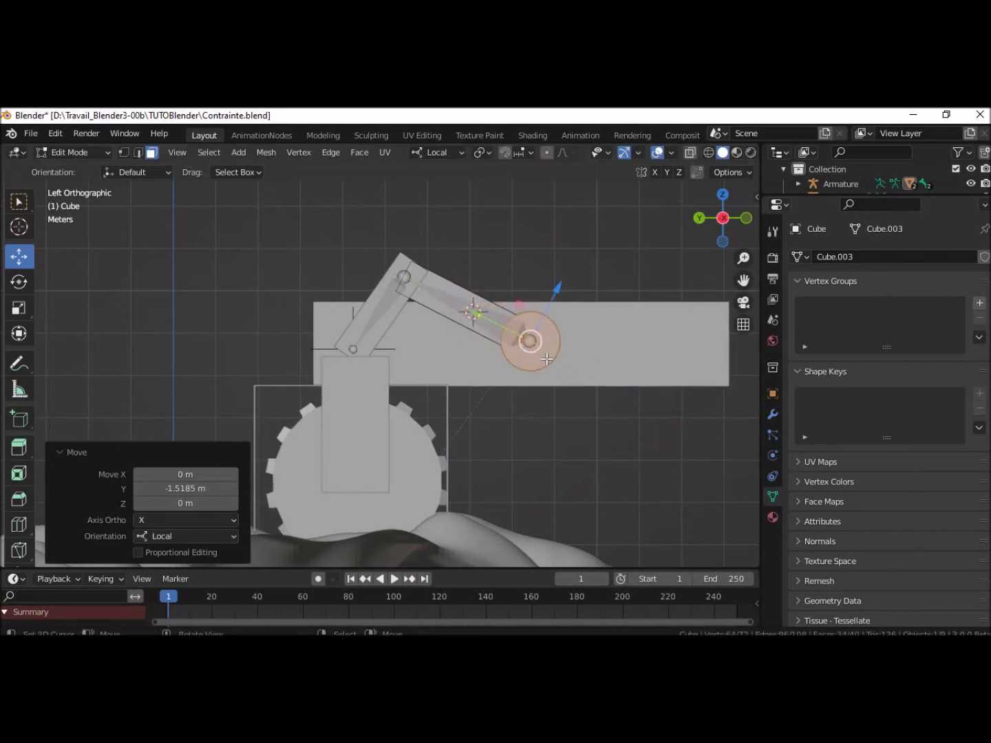
middle_click_drag(619, 400, 739, 560)
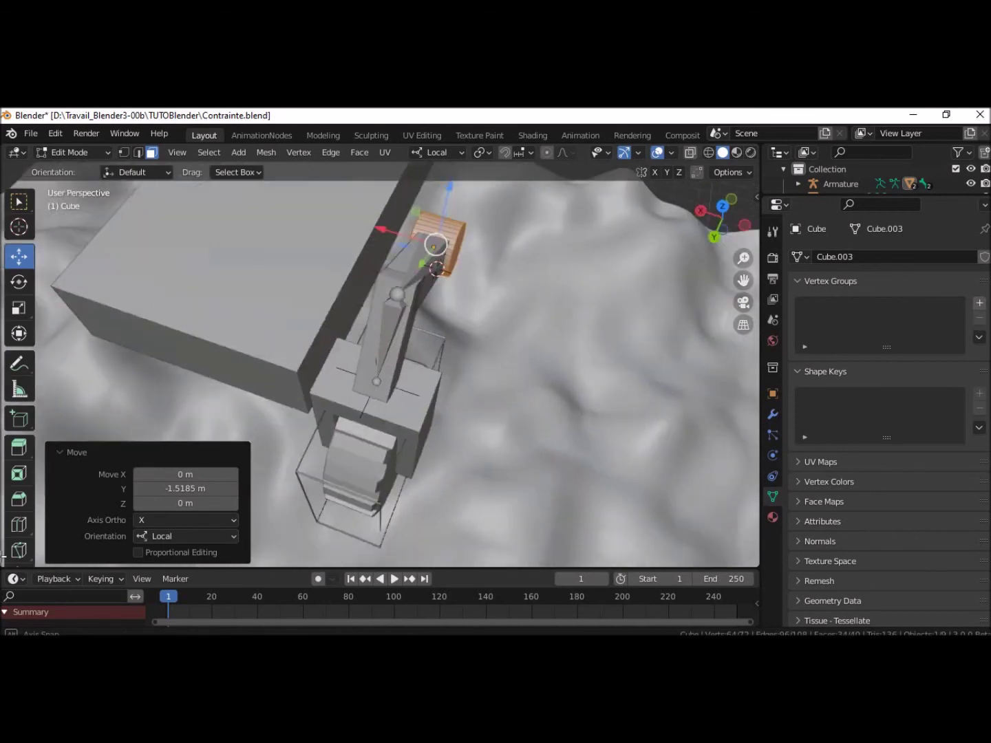
scroll(744, 557, "up", 3)
middle_click_drag(634, 207, 660, 186)
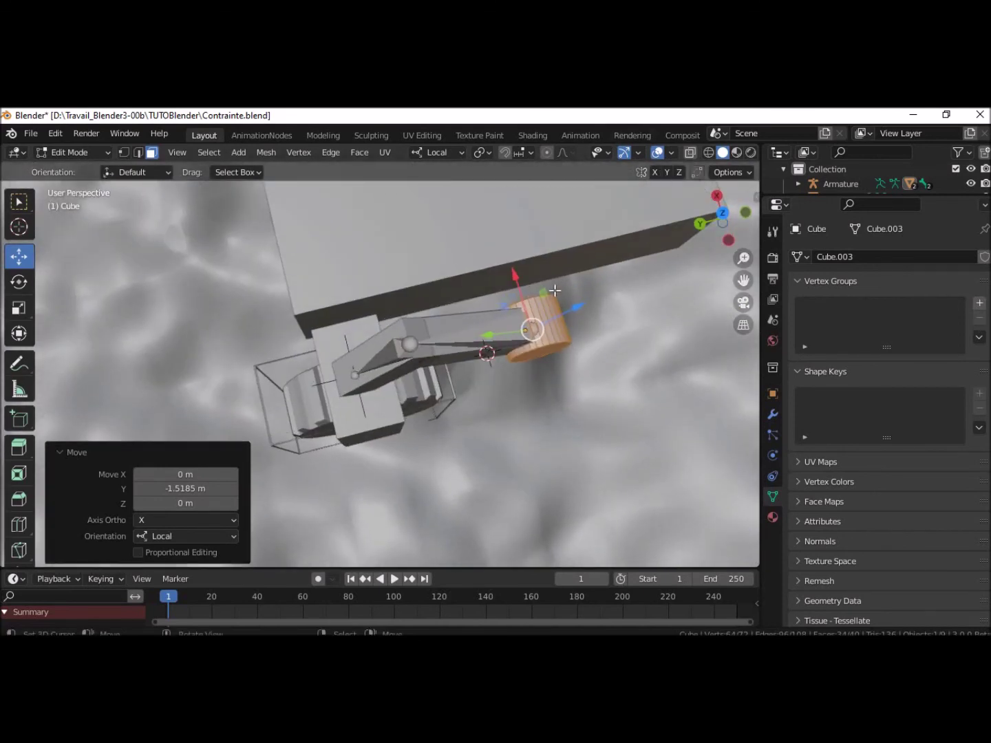
mouse_move(538, 326)
middle_mouse_down()
mouse_move(545, 340)
mouse_move(540, 329)
middle_mouse_up()
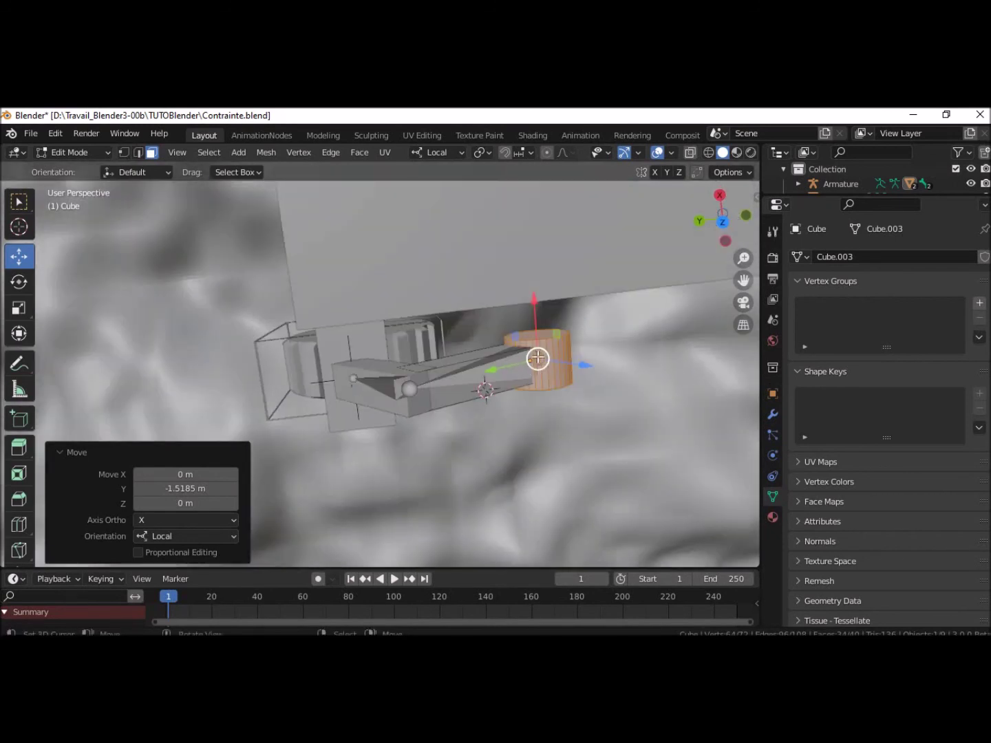
left_click(539, 322)
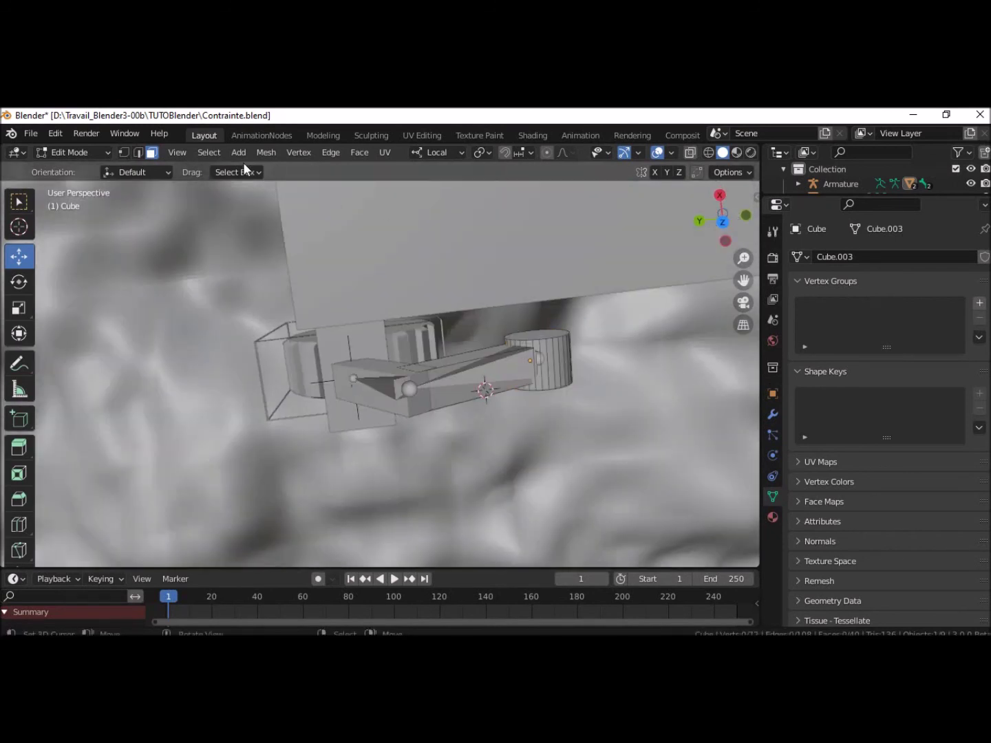
- Push the cylinder's top face out about 0.93 m, then select its outer end face
left_click(538, 335)
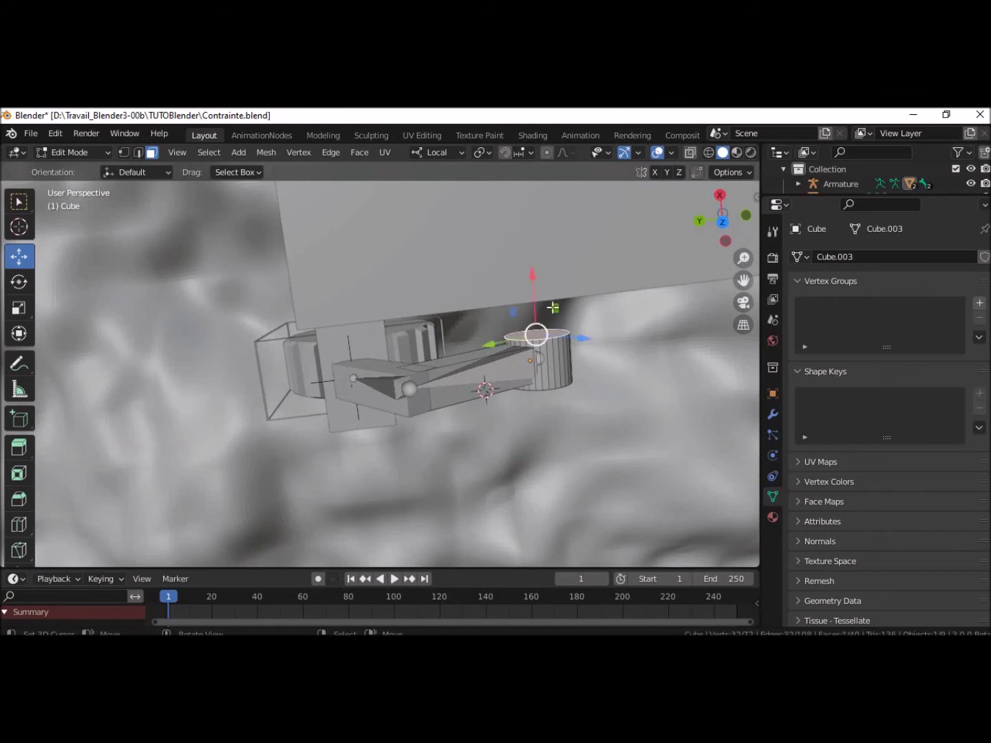
left_click_drag(539, 282, 537, 236)
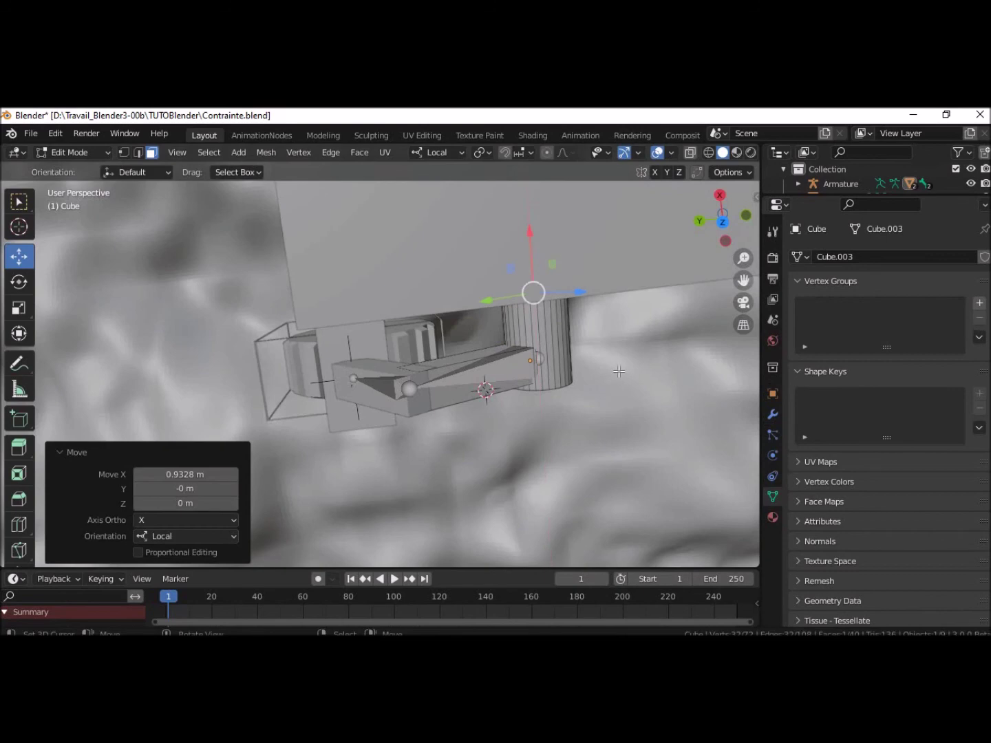
mouse_move(537, 236)
middle_mouse_down()
mouse_move(559, 220)
mouse_move(495, 217)
mouse_move(642, 271)
middle_mouse_up()
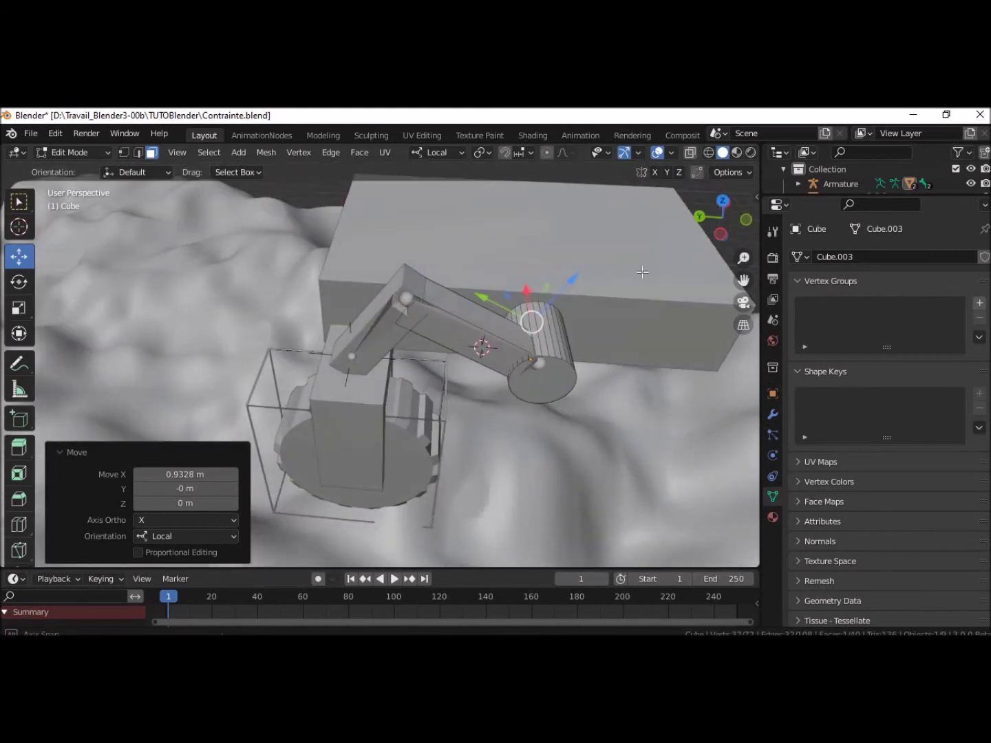
middle_click_drag(598, 398, 608, 335)
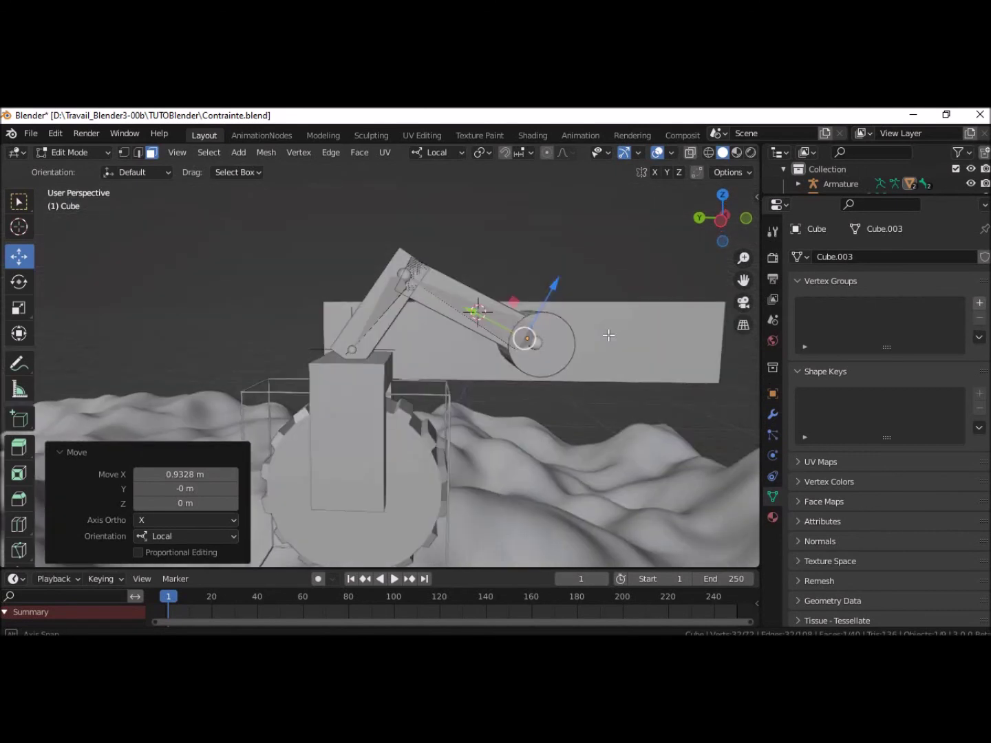
left_click(550, 355)
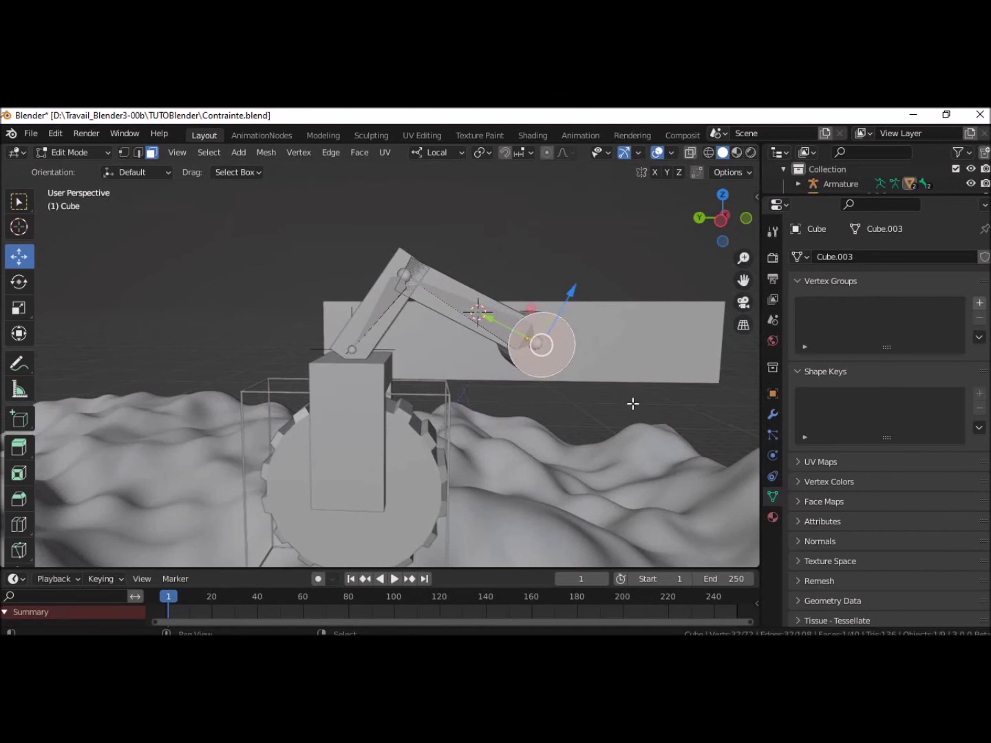
middle_click_drag(632, 402, 539, 387, "shift")
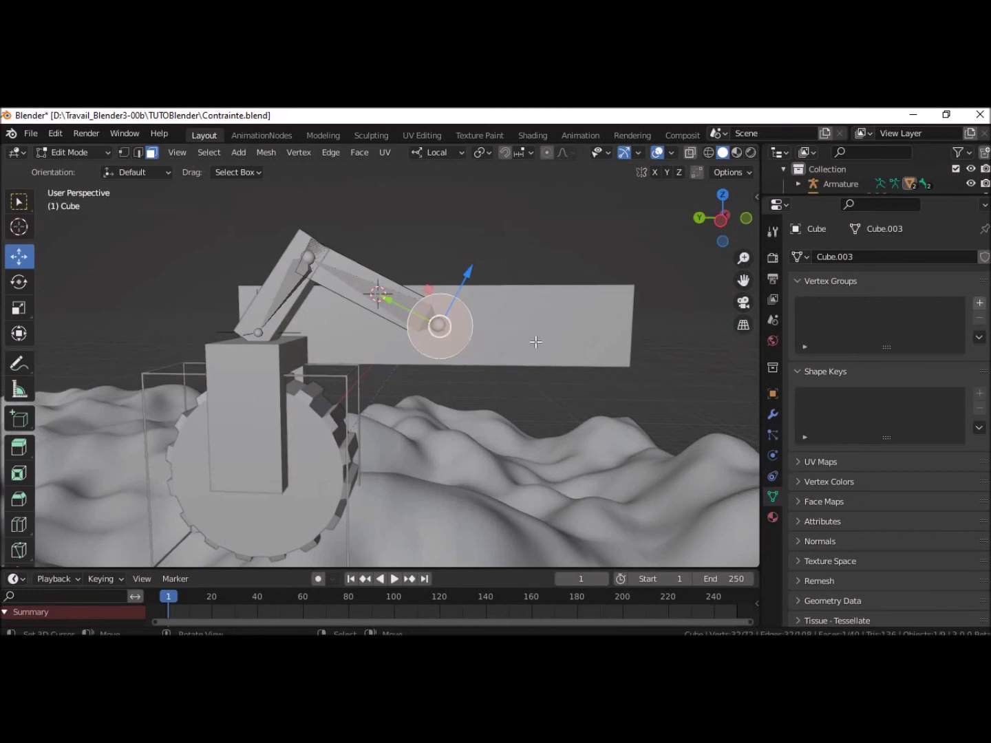
- Extrude the end face in place and scale it to 0.635, after undoing an inset
key("i")
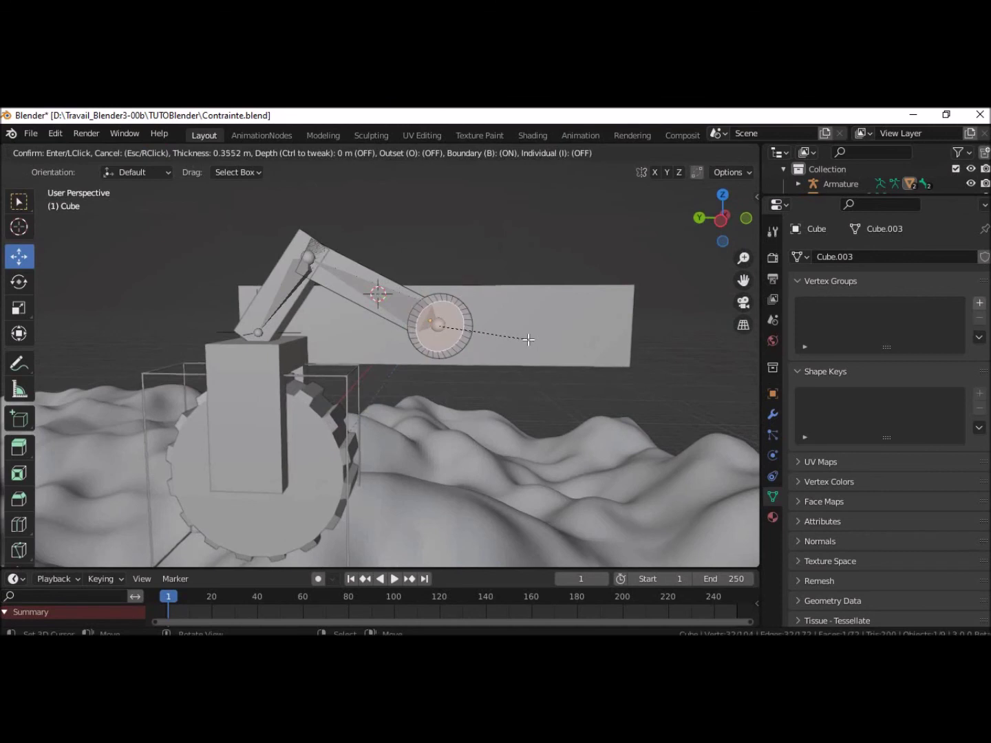
left_click(528, 339)
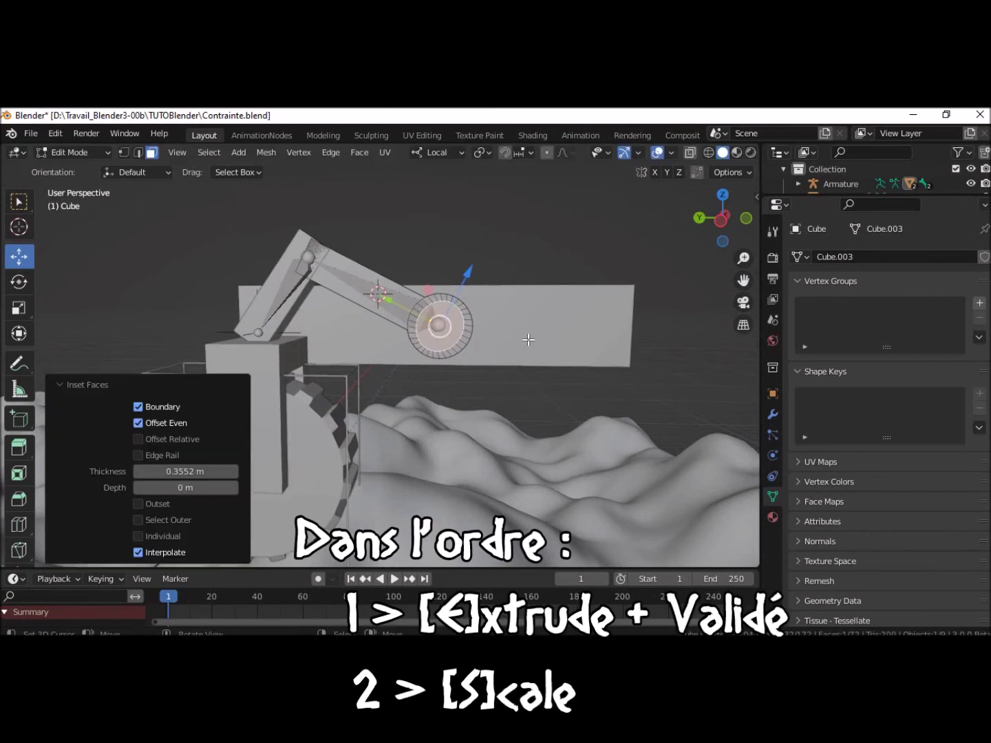
key("ctrl+z")
key("e")
left_click(530, 338)
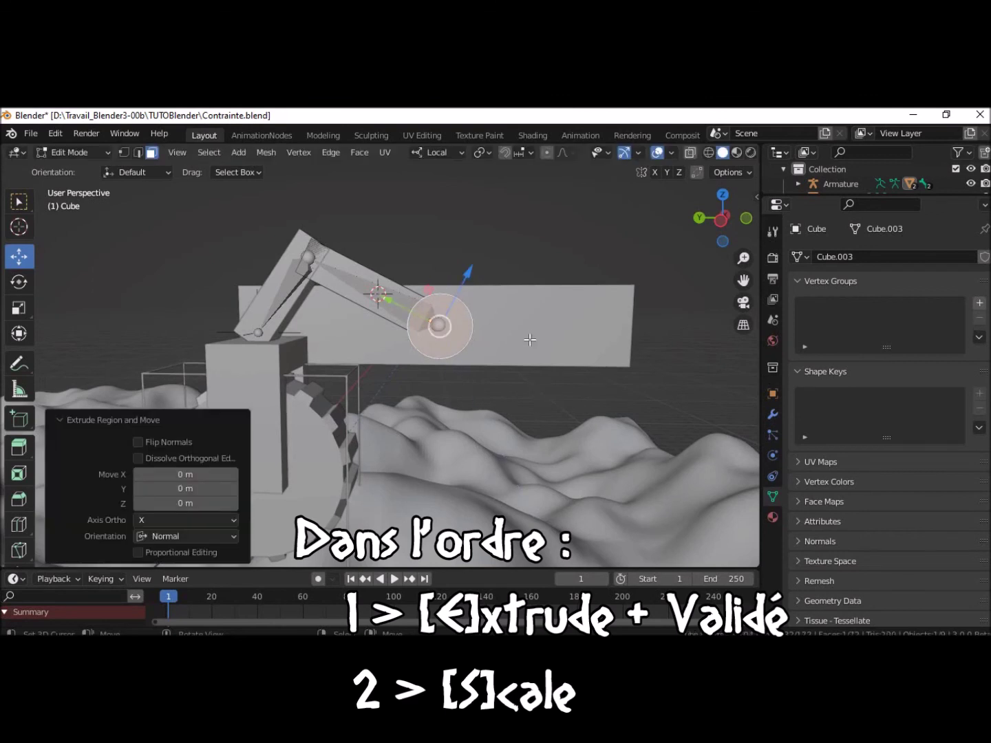
key("s")
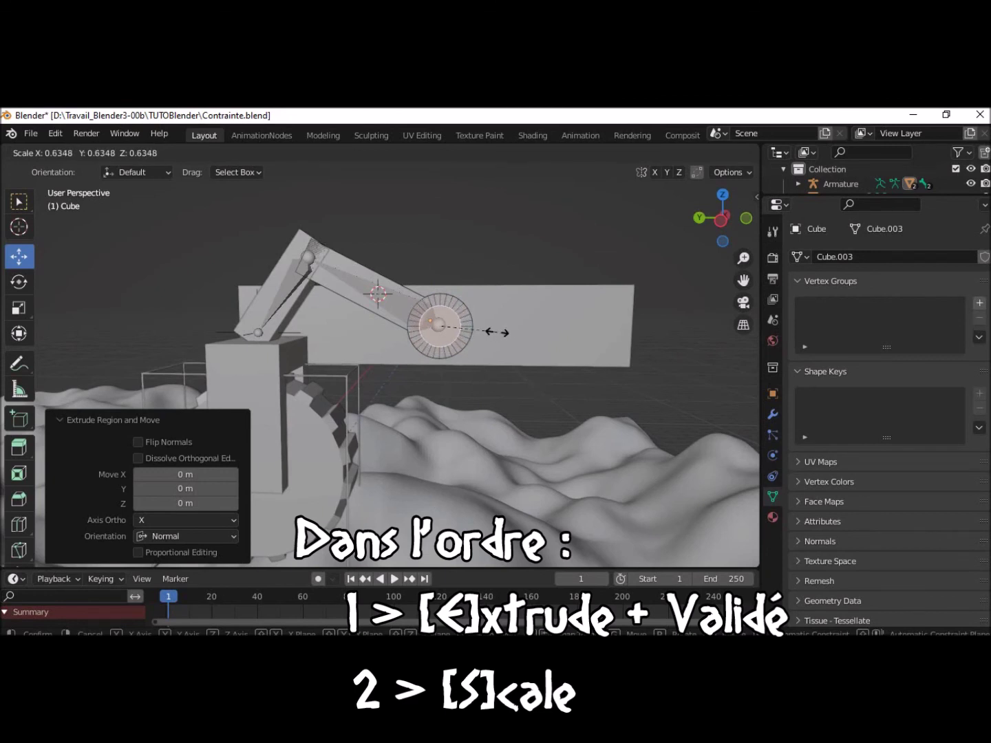
left_click(497, 332)
- Extrude the inner circle about 0.096 m inward to form the recess
middle_click_drag(527, 350, 611, 393)
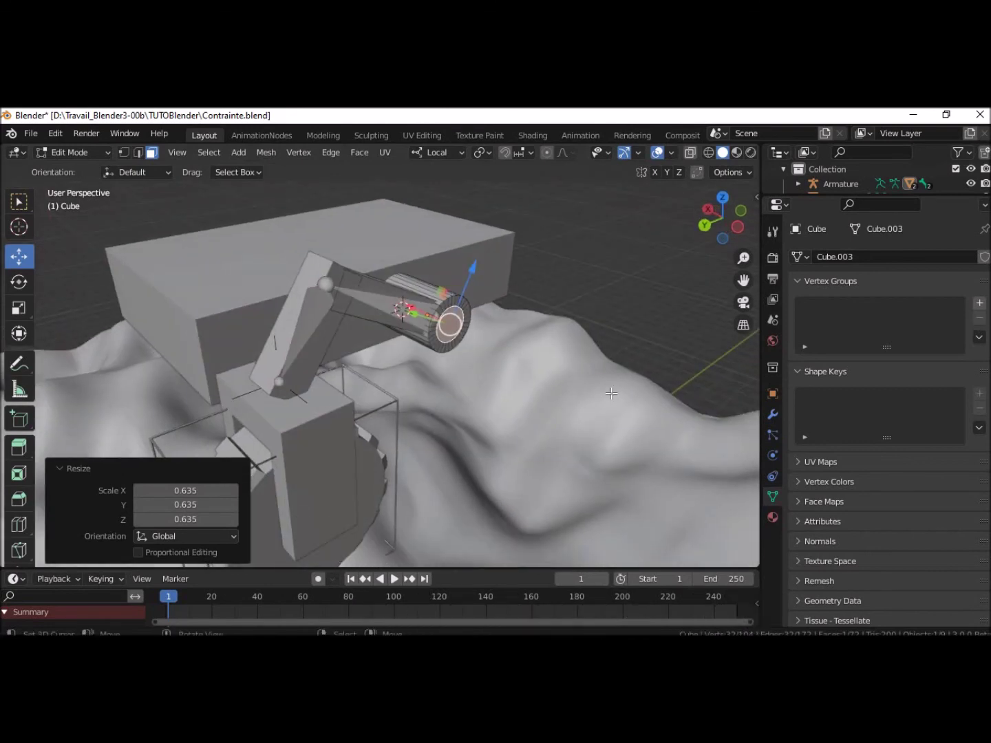
key("e")
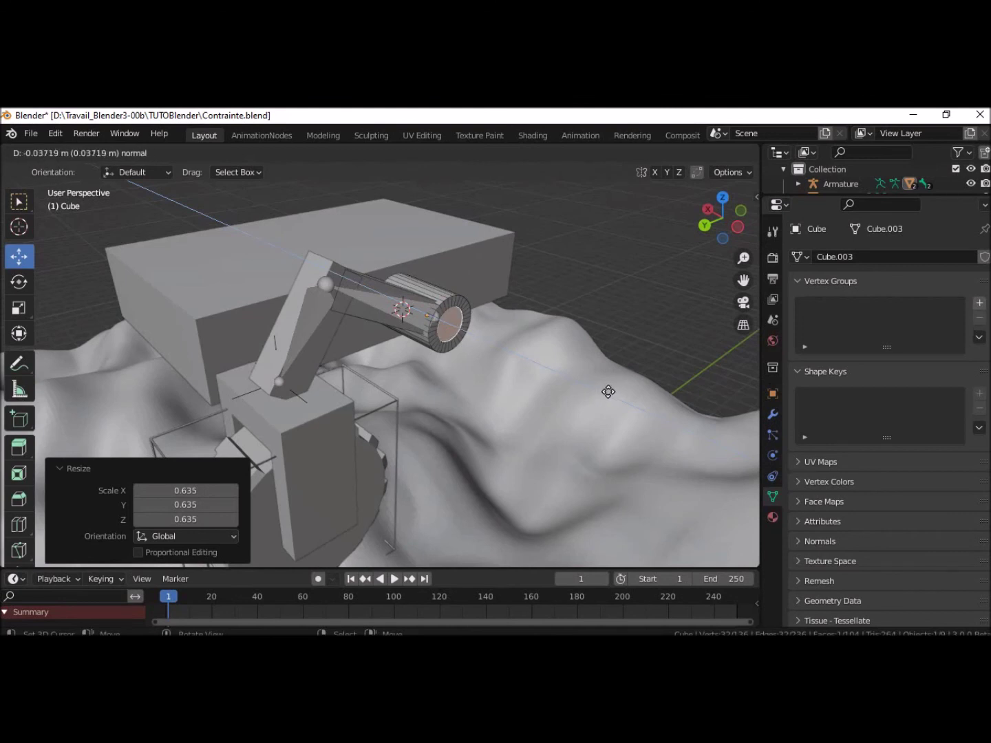
left_click(611, 392)
middle_click_drag(616, 401, 524, 310)
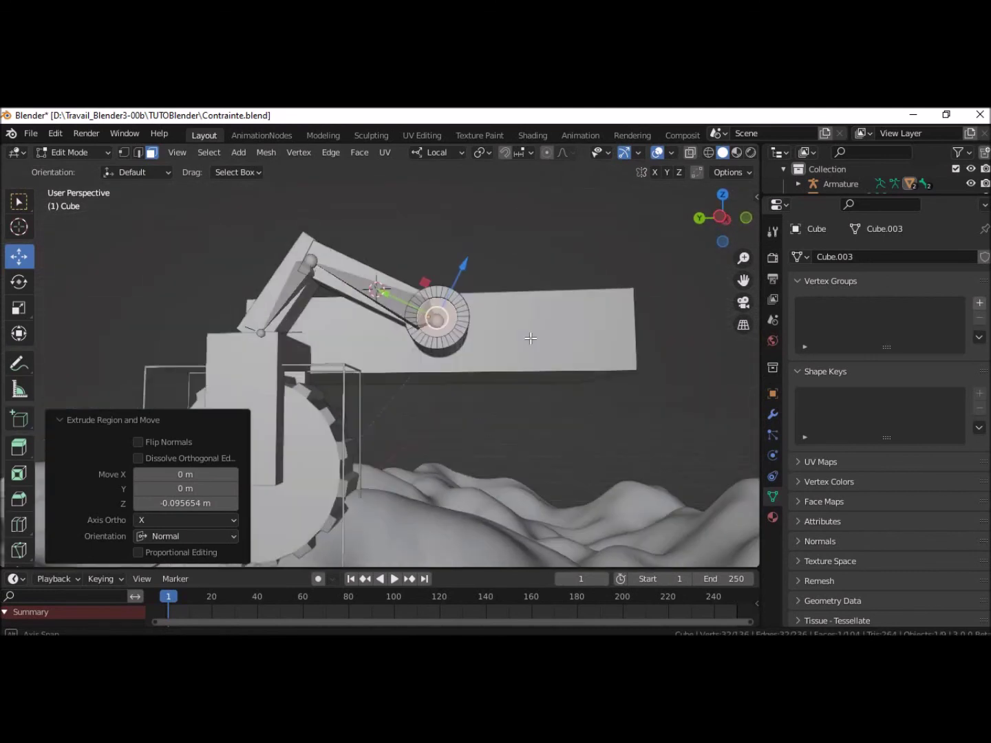
- Inspect the finished lower joint cap in Object Mode, then return to Edit Mode and pick a ring face
left_click(68, 154)
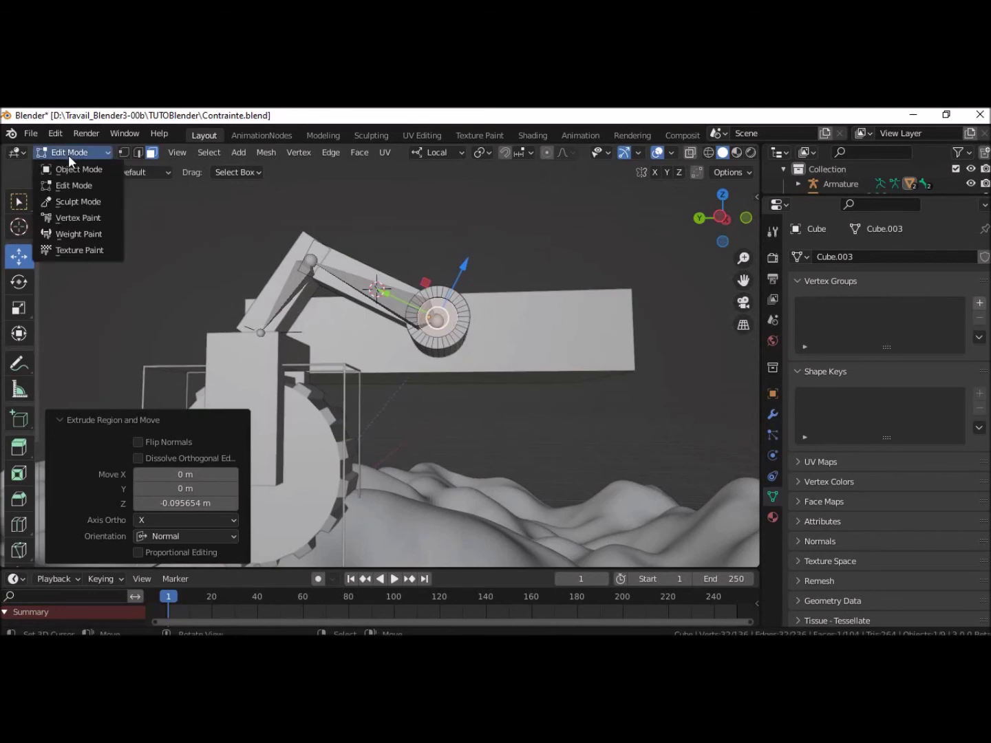
left_click(68, 169)
mouse_move(498, 444)
middle_mouse_down()
mouse_move(564, 495)
mouse_move(611, 509)
mouse_move(455, 463)
middle_mouse_up()
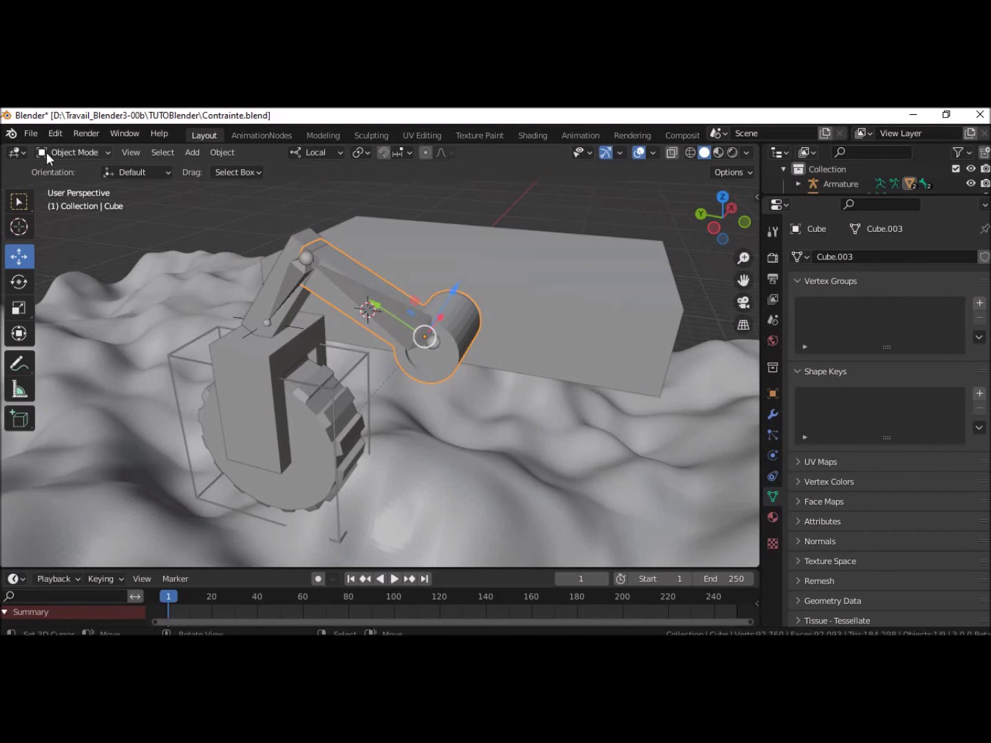
left_click(70, 153)
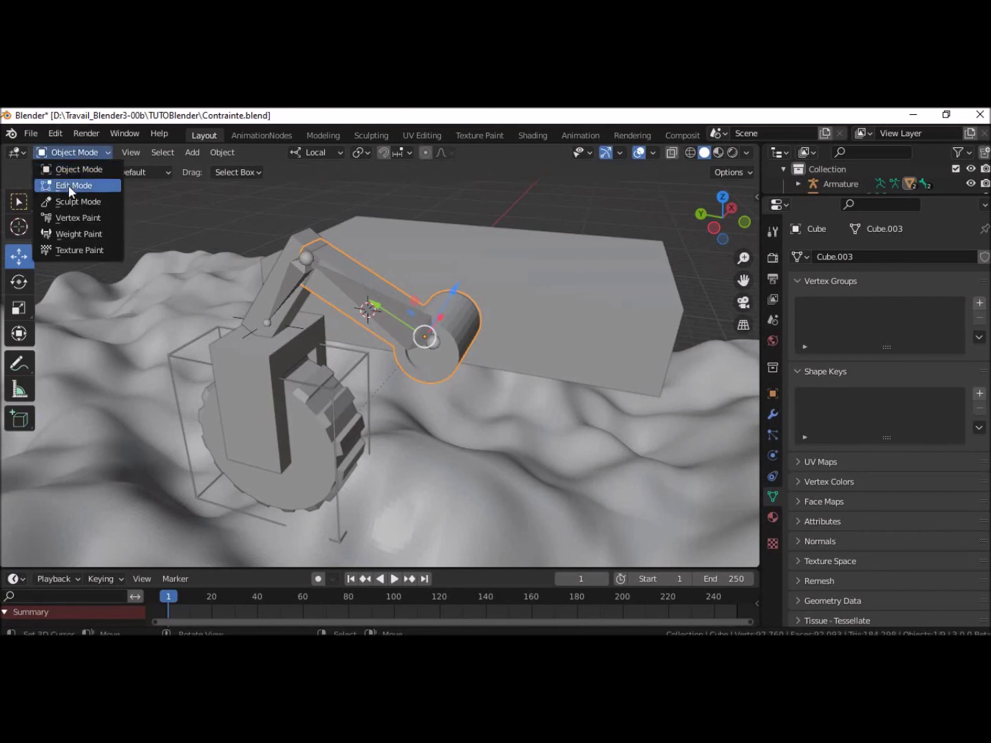
left_click(71, 186)
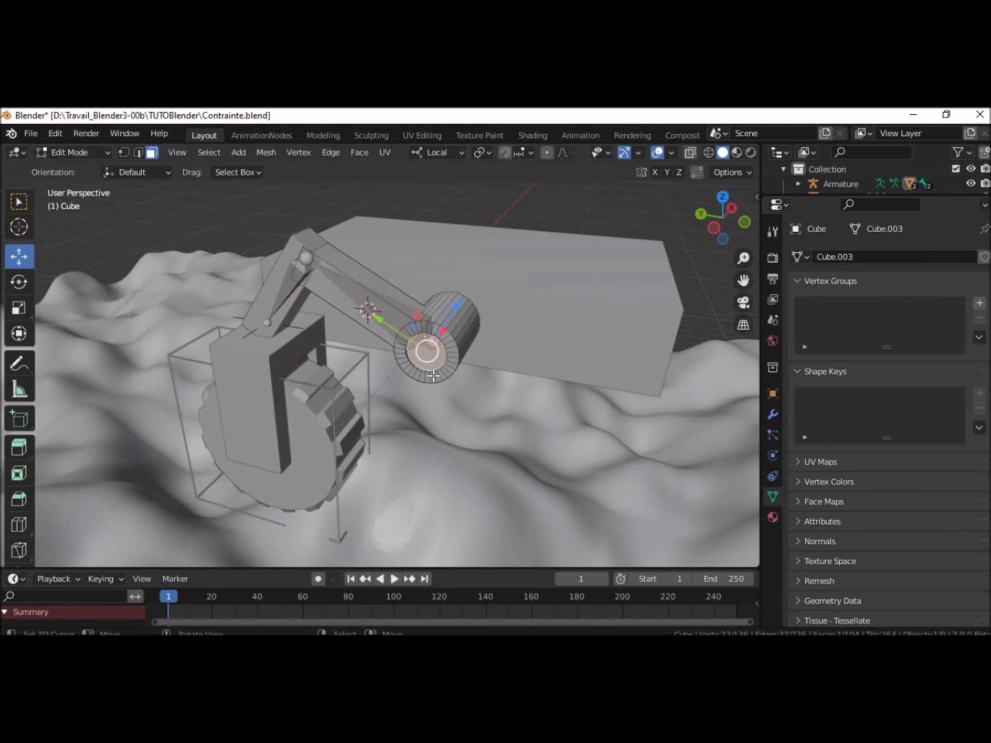
mouse_move(433, 377)
middle_mouse_down()
mouse_move(459, 382)
mouse_move(463, 373)
middle_mouse_up()
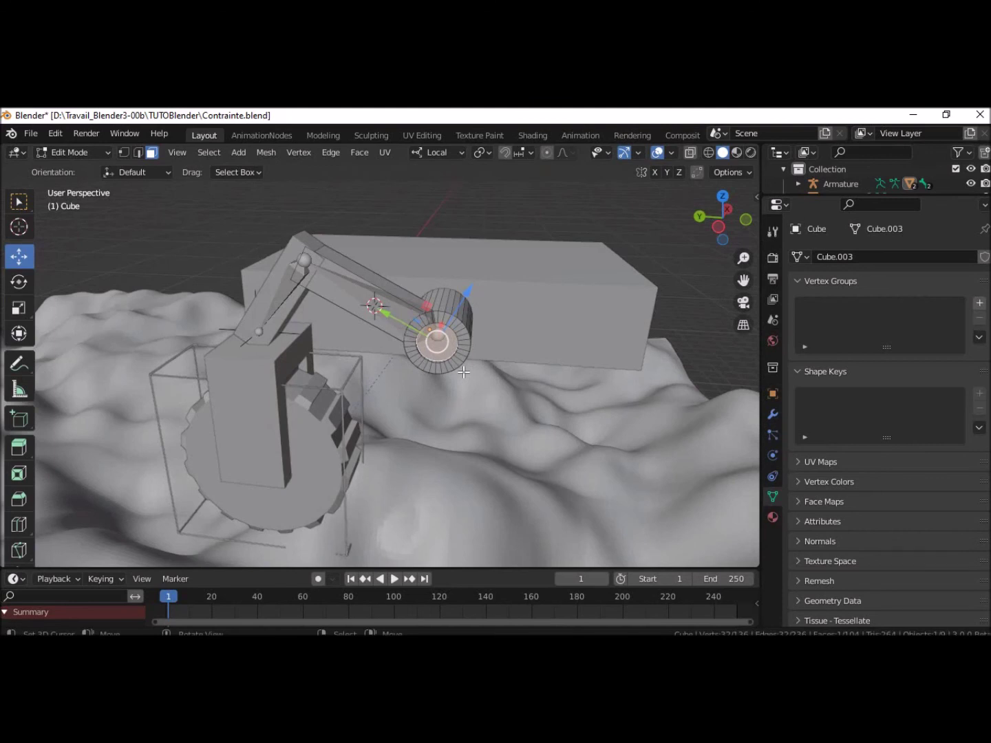
left_click(460, 327)
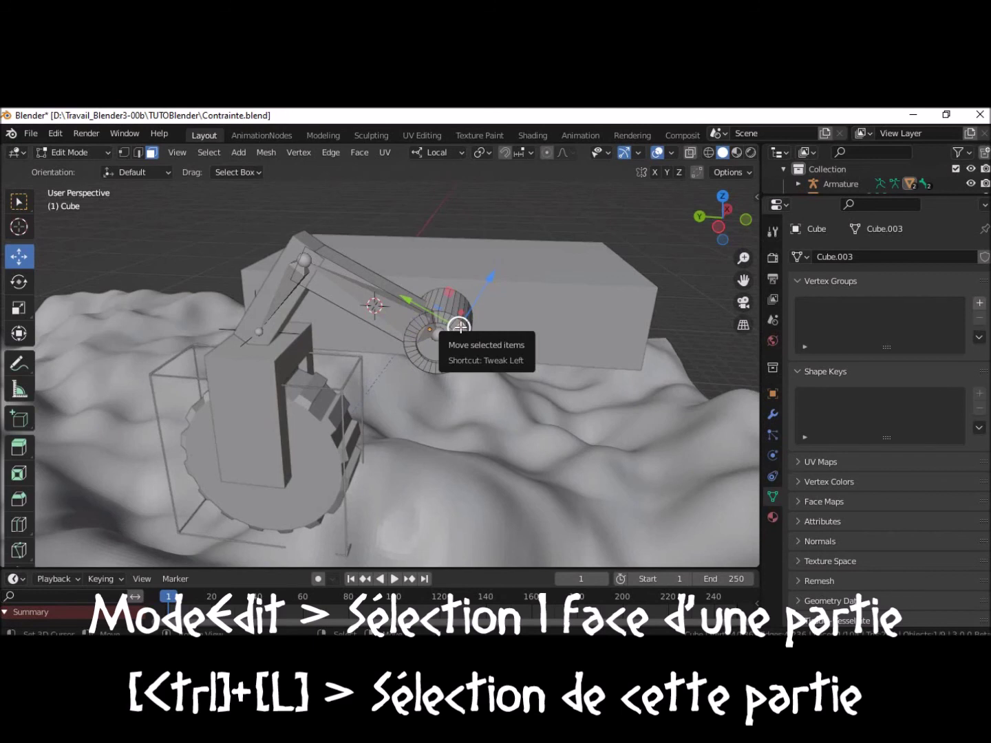
- Duplicate the whole joint ring and place the copy at the upper arm joint
key("ctrl+l")
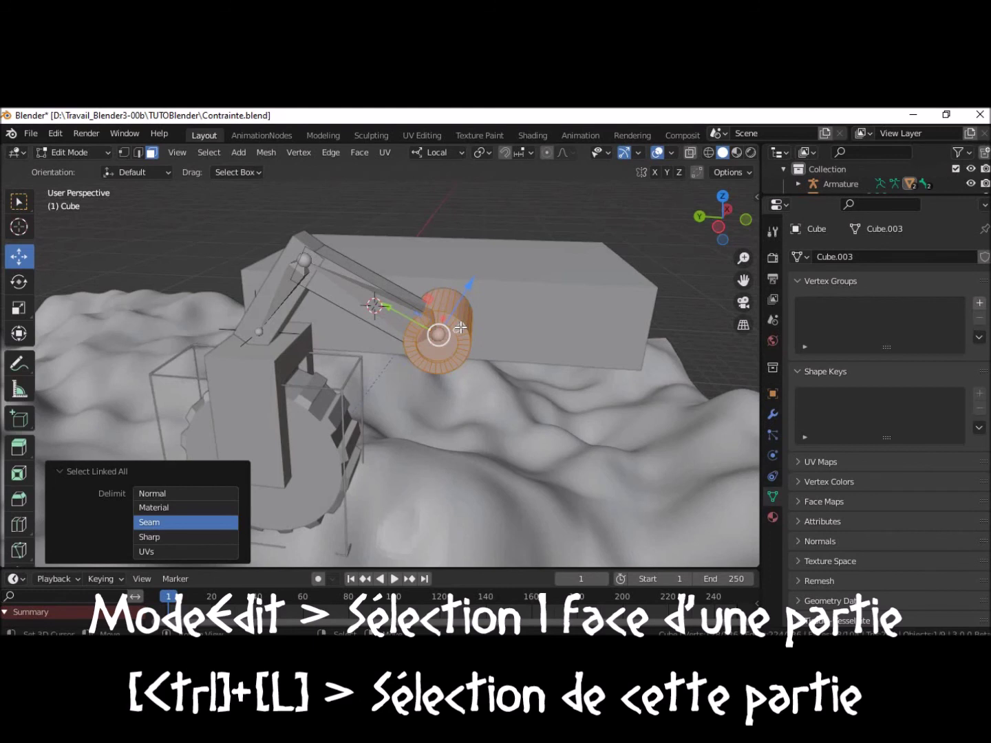
key("shift+d")
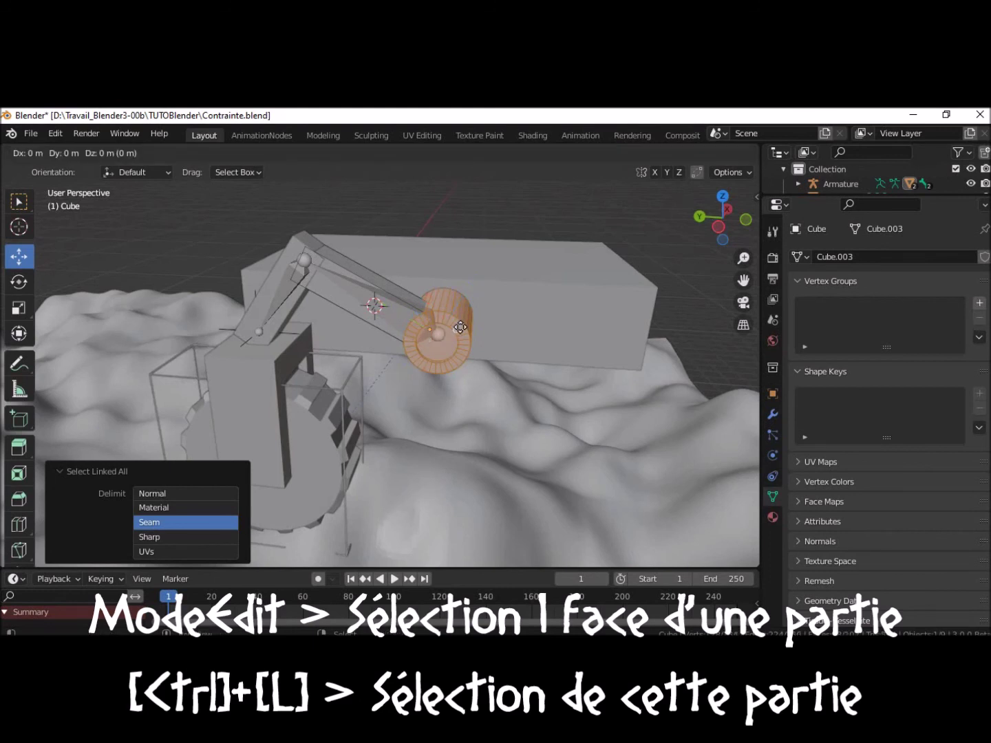
key("Escape")
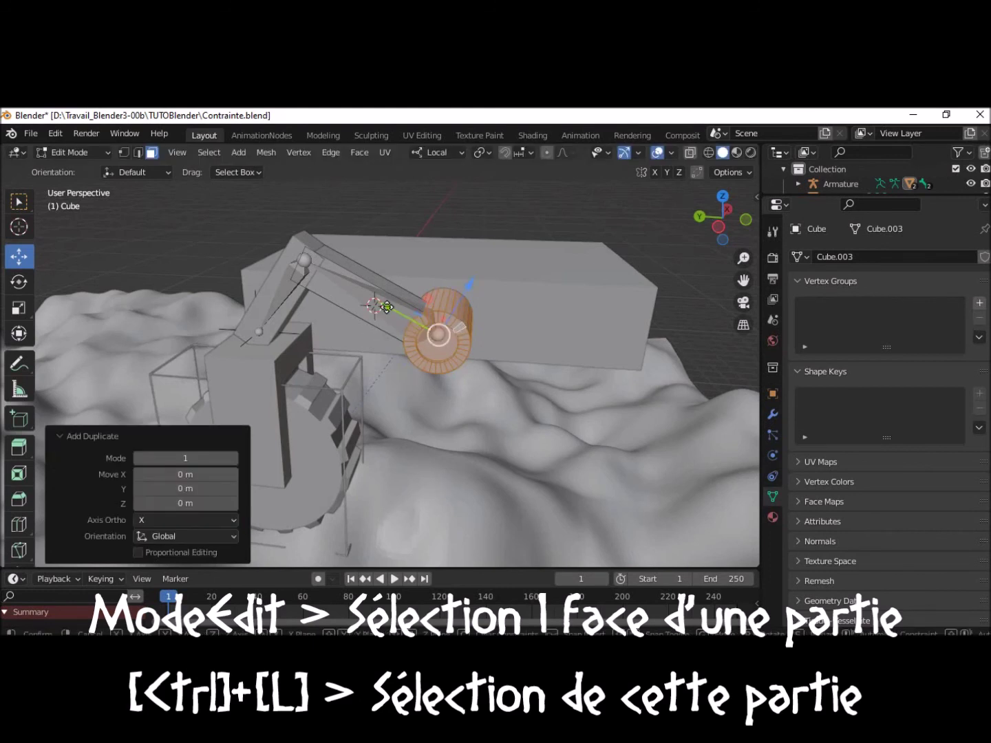
key("g")
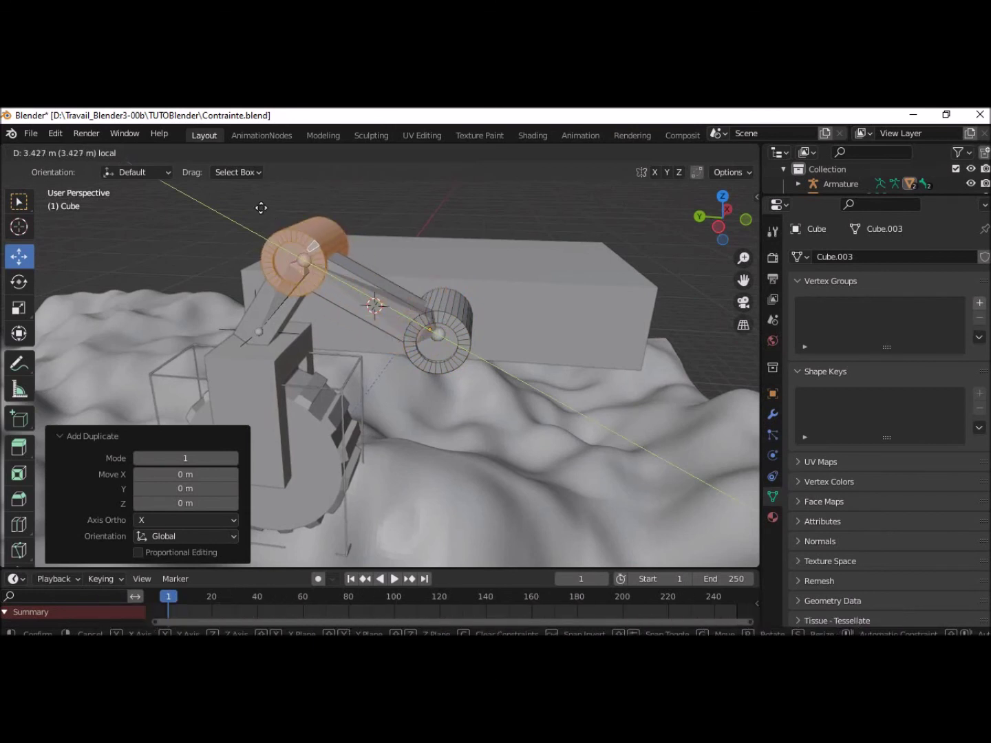
left_click(262, 207)
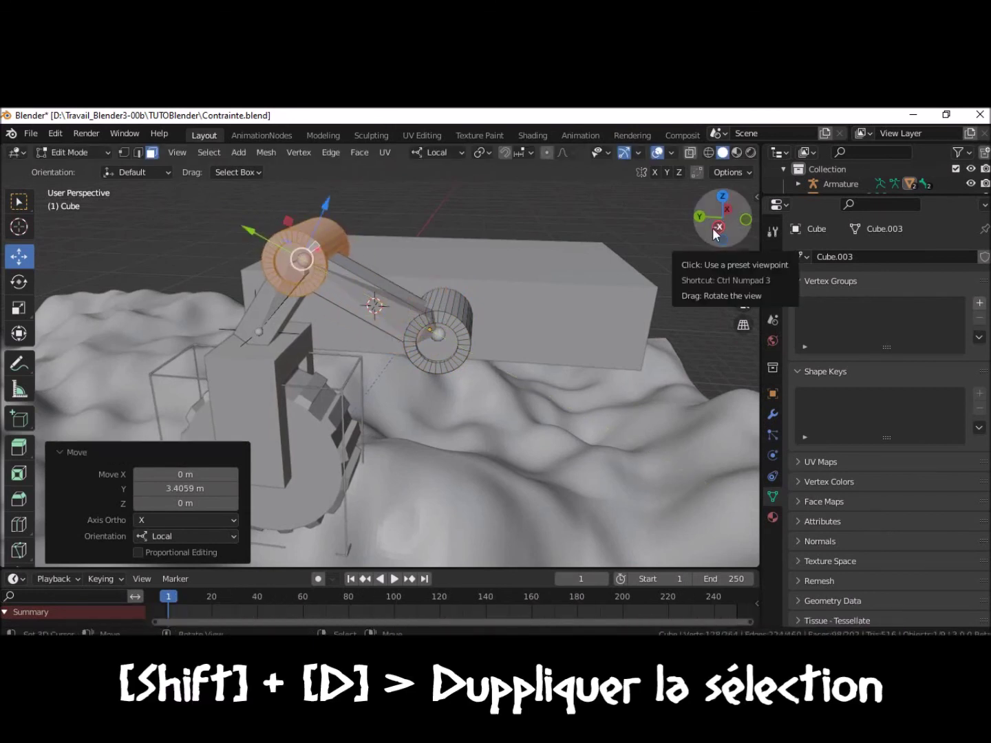
left_click(717, 228)
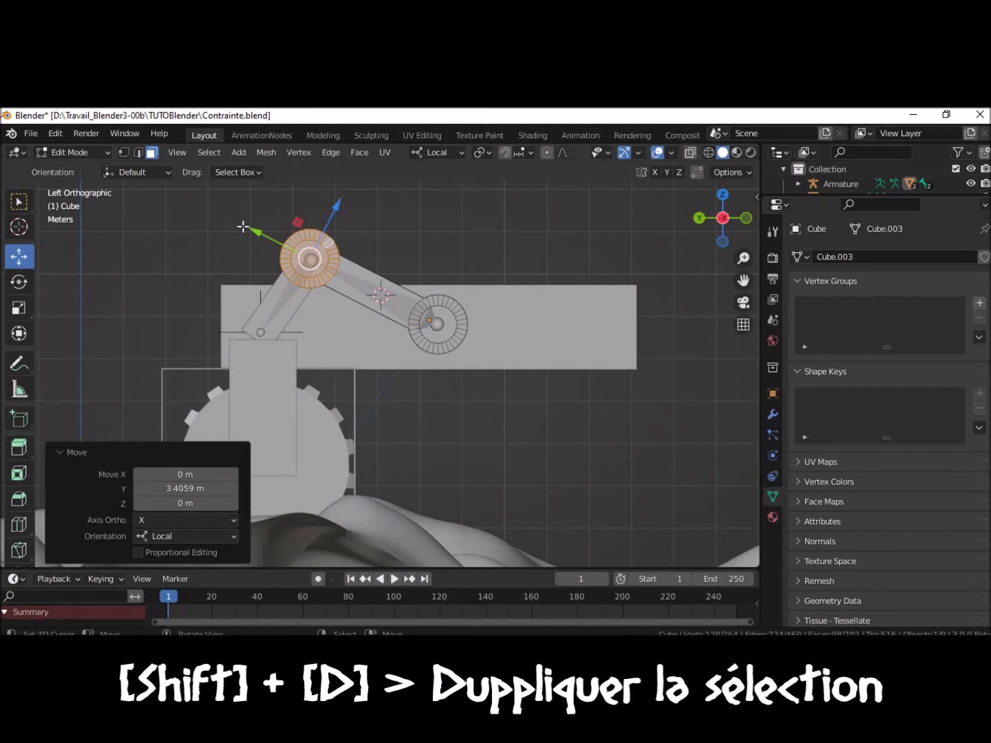
left_click_drag(256, 228, 259, 227)
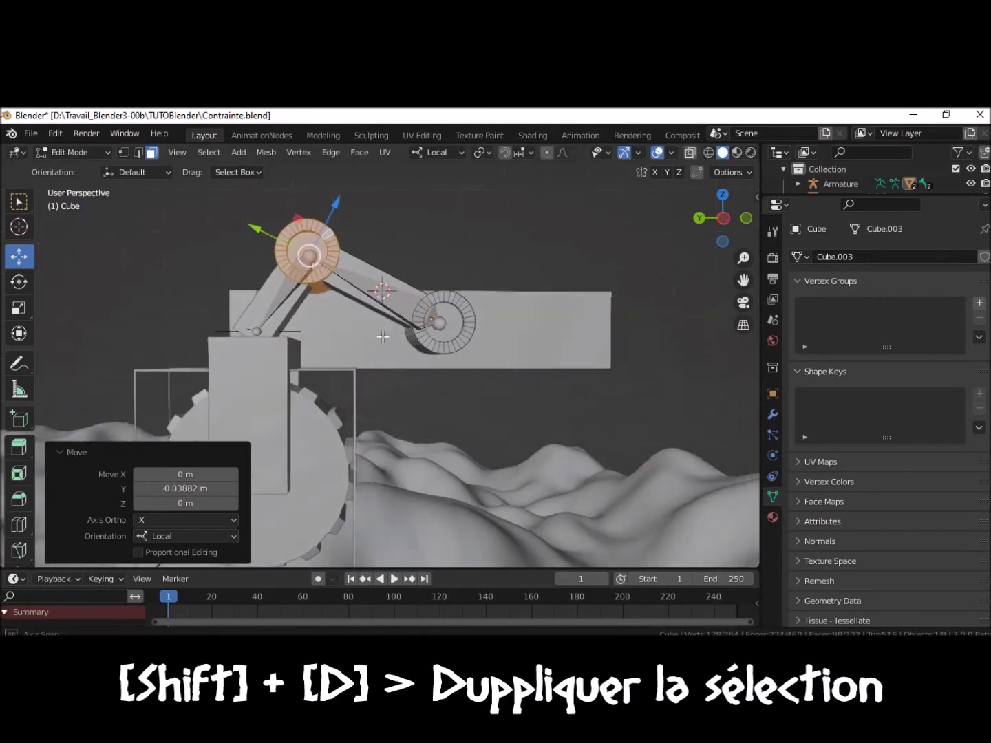
middle_click_drag(276, 234, 586, 407)
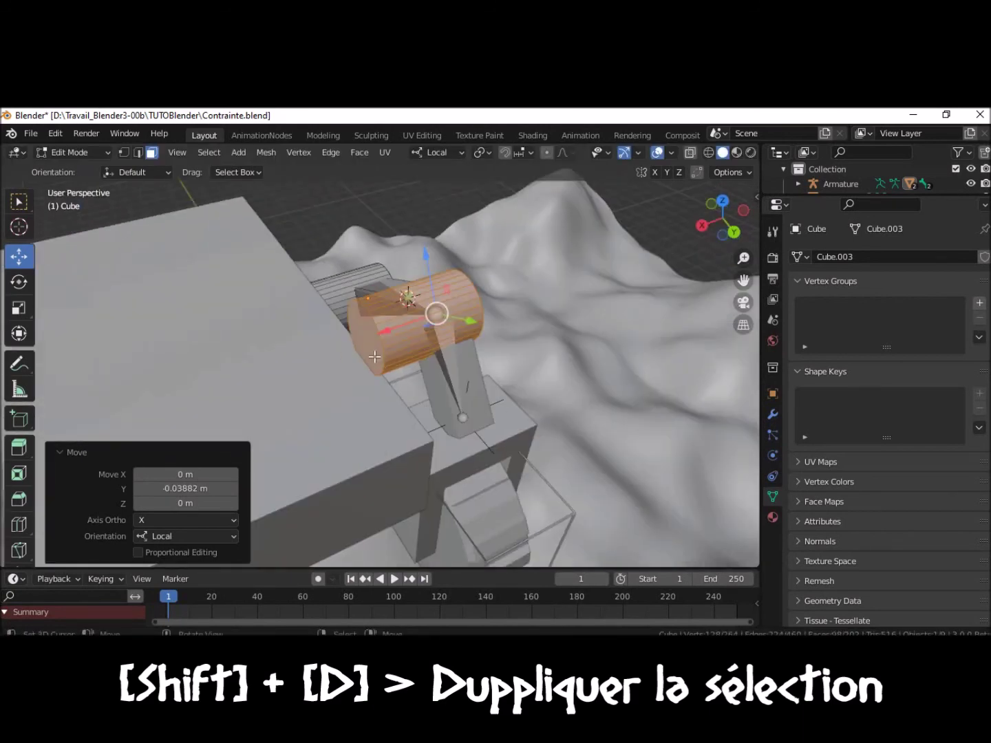
- Duplicate the ring copy's left end face and slide it -0.56047 m along local X
left_click(359, 335)
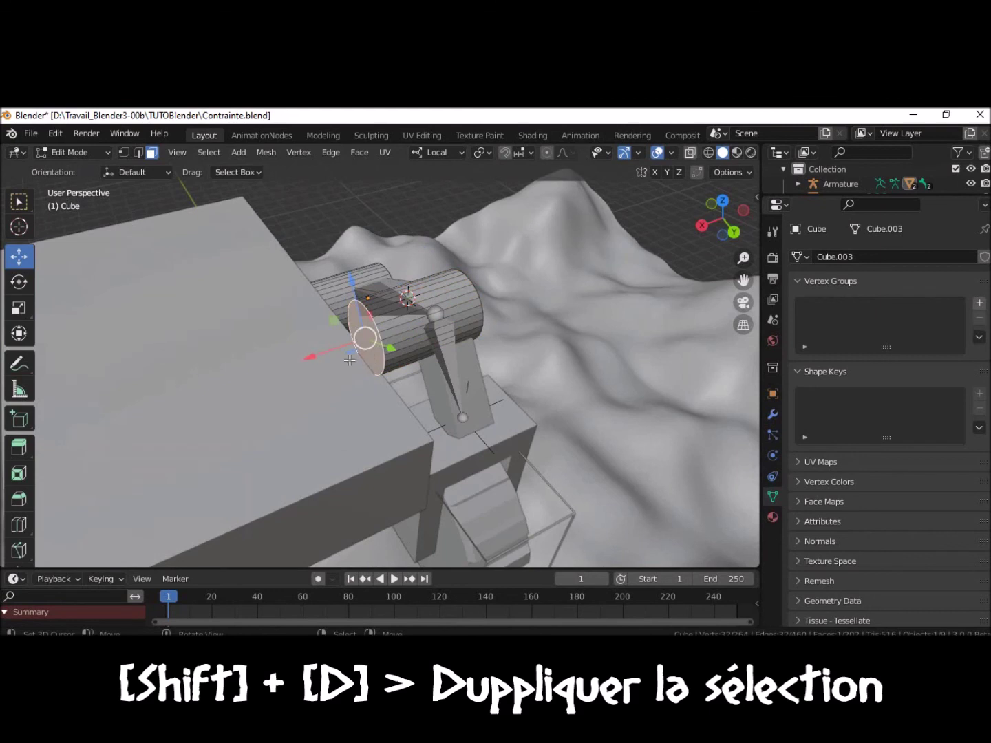
key("shift+d")
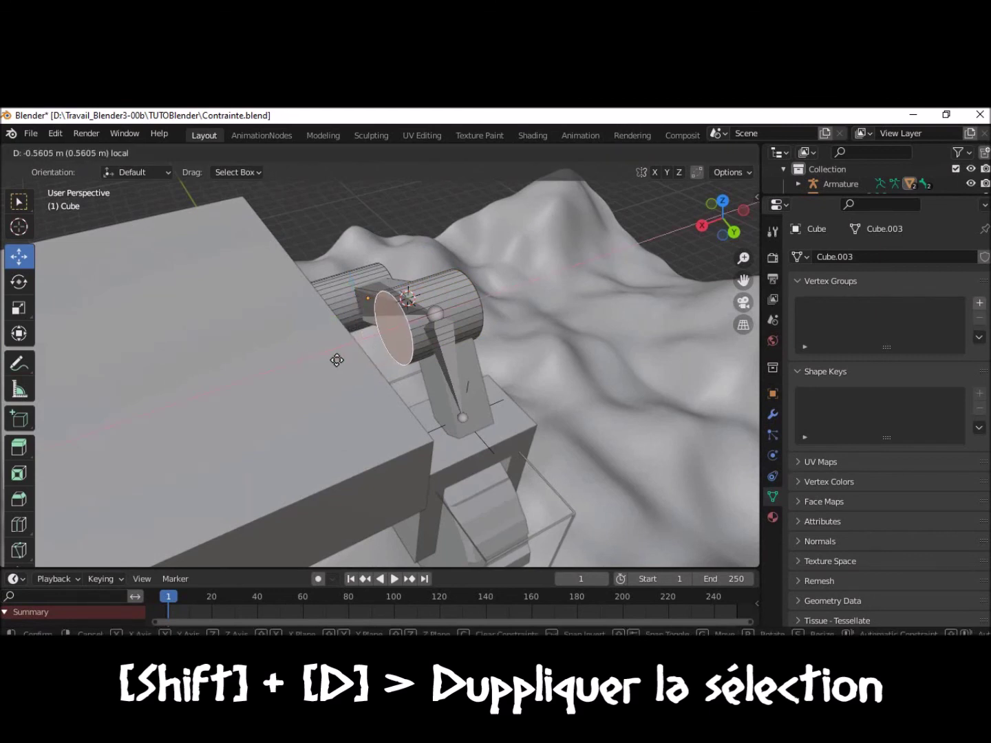
left_click(336, 360)
mouse_move(686, 397)
middle_mouse_down()
mouse_move(593, 390)
mouse_move(712, 398)
mouse_move(633, 366)
middle_mouse_up()
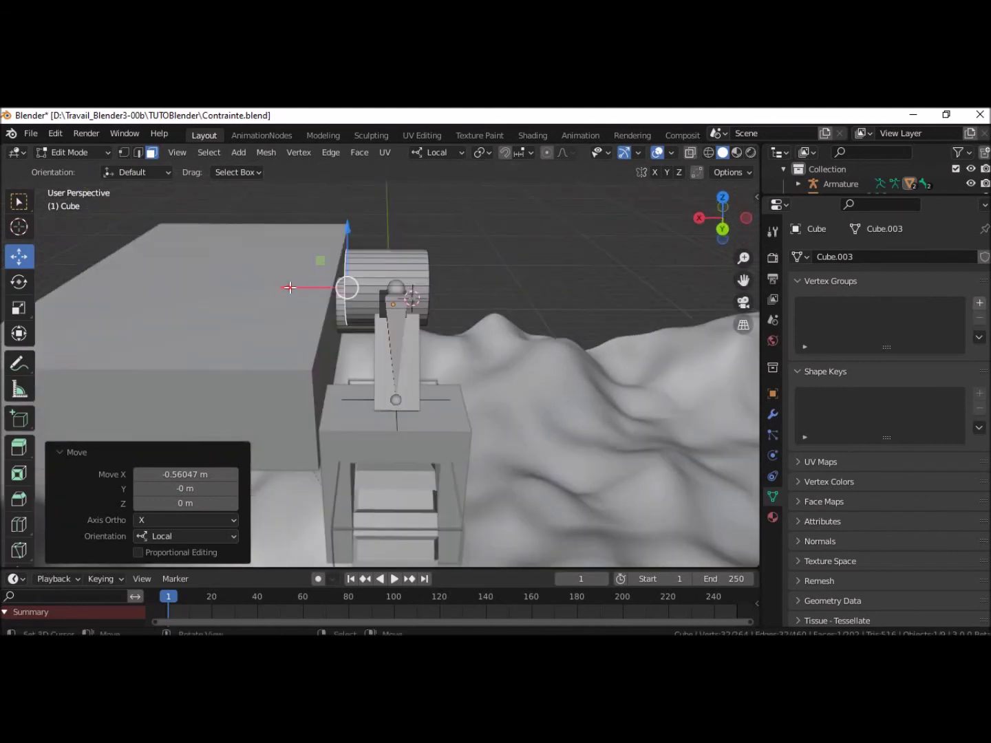
- Slide the duplicated end-cap disc a further -0.37155 m along local X, then pick the upper ring
key("g")
key("x")
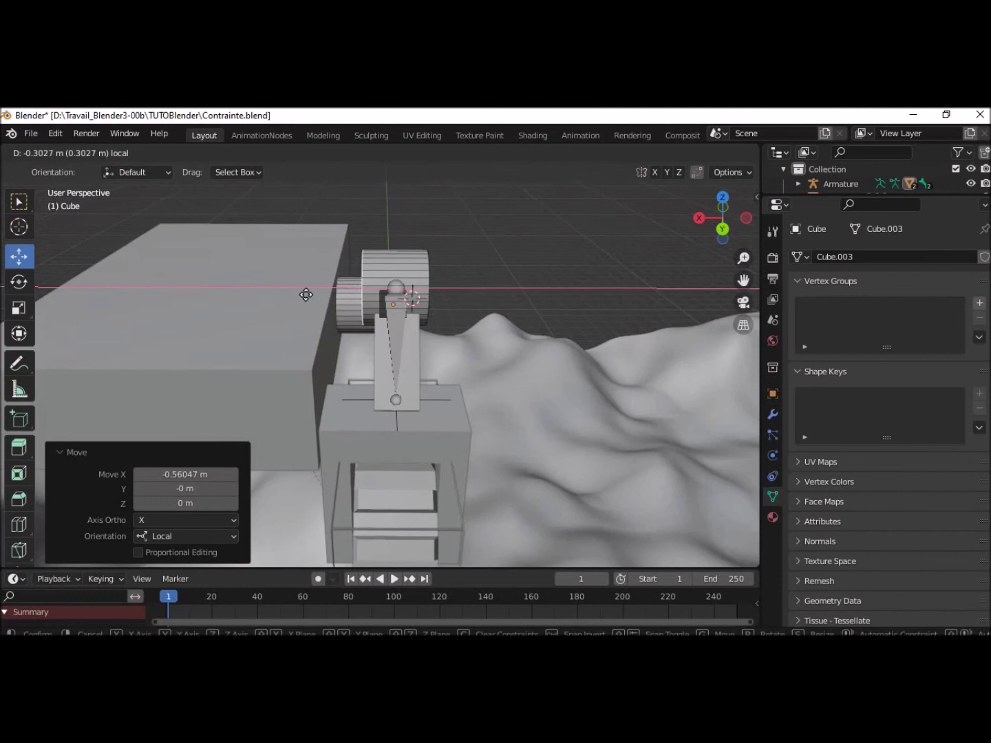
left_click(307, 294)
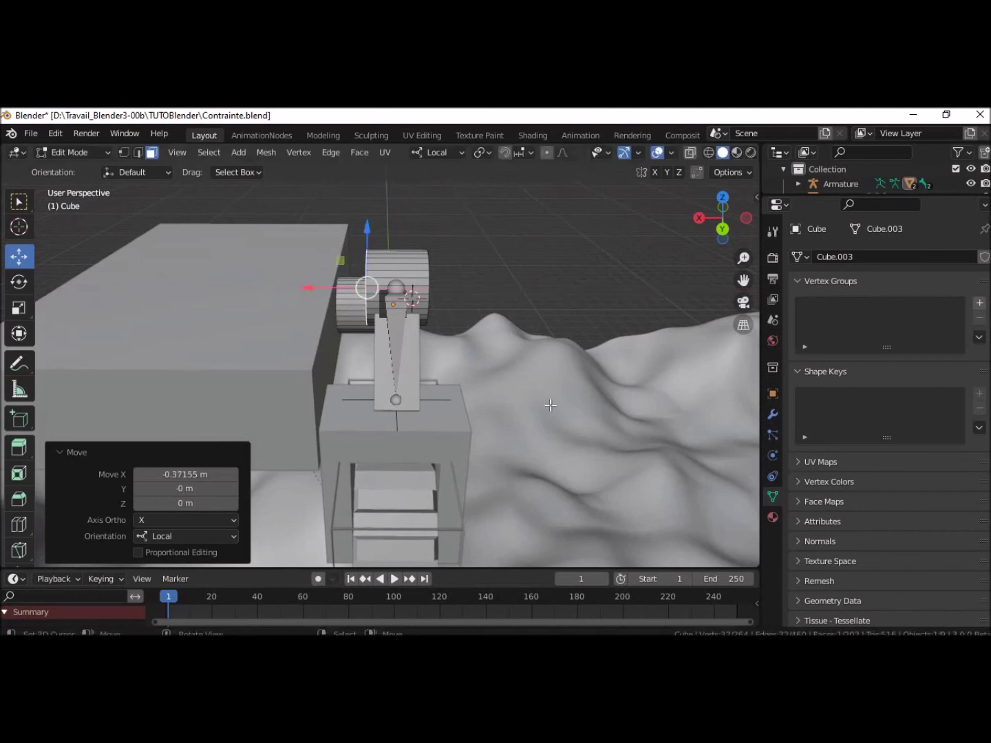
middle_click_drag(583, 412, 462, 390)
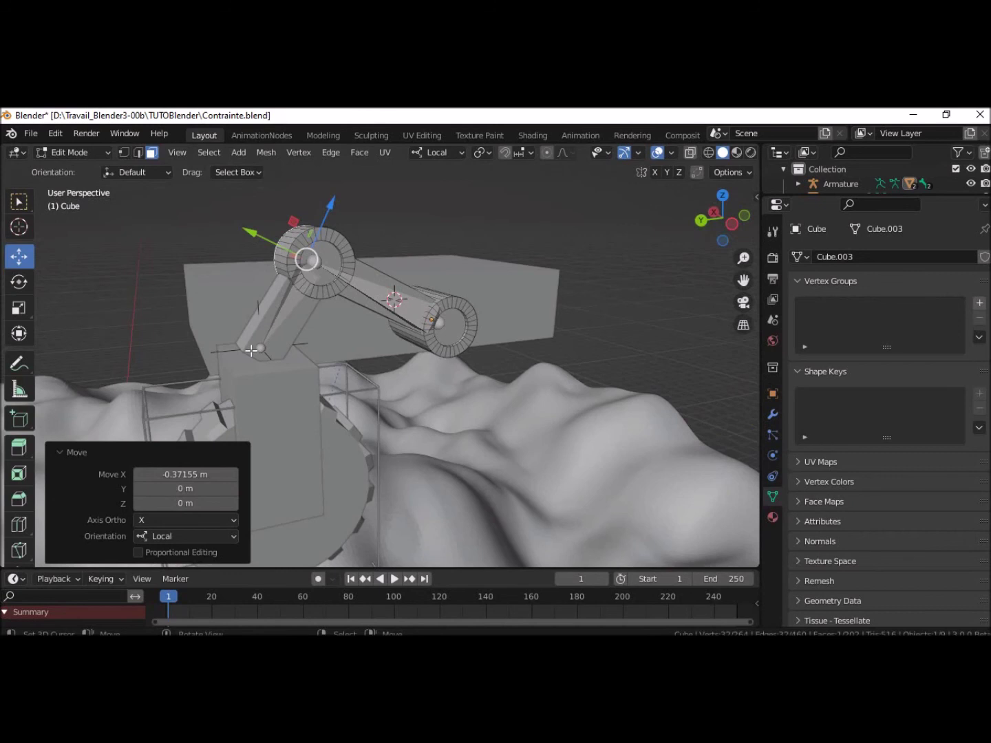
left_click(307, 238)
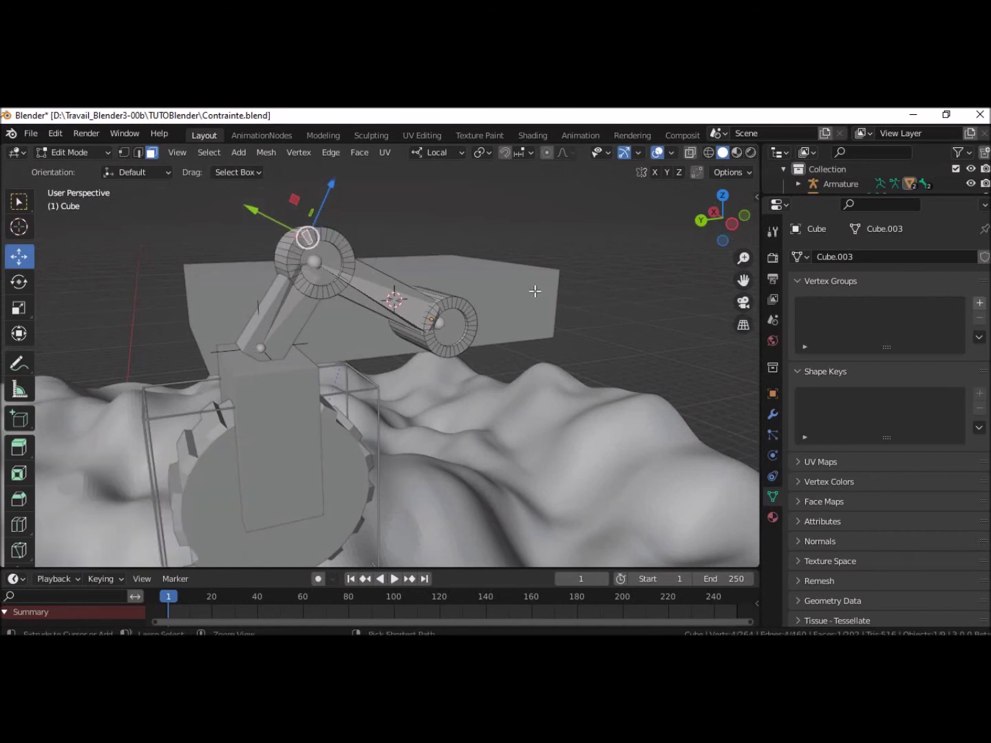
- Duplicate the upper joint ring, separate it into its own object Cube.002, and select it in Object Mode
key("ctrl+l")
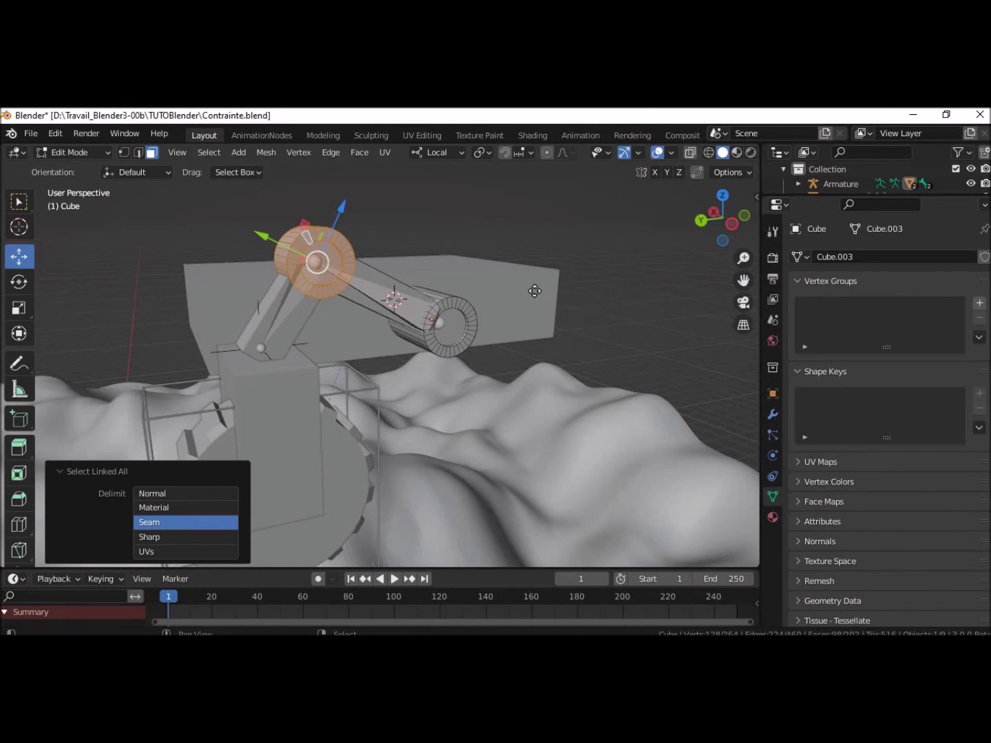
key("shift+d")
left_click(527, 291)
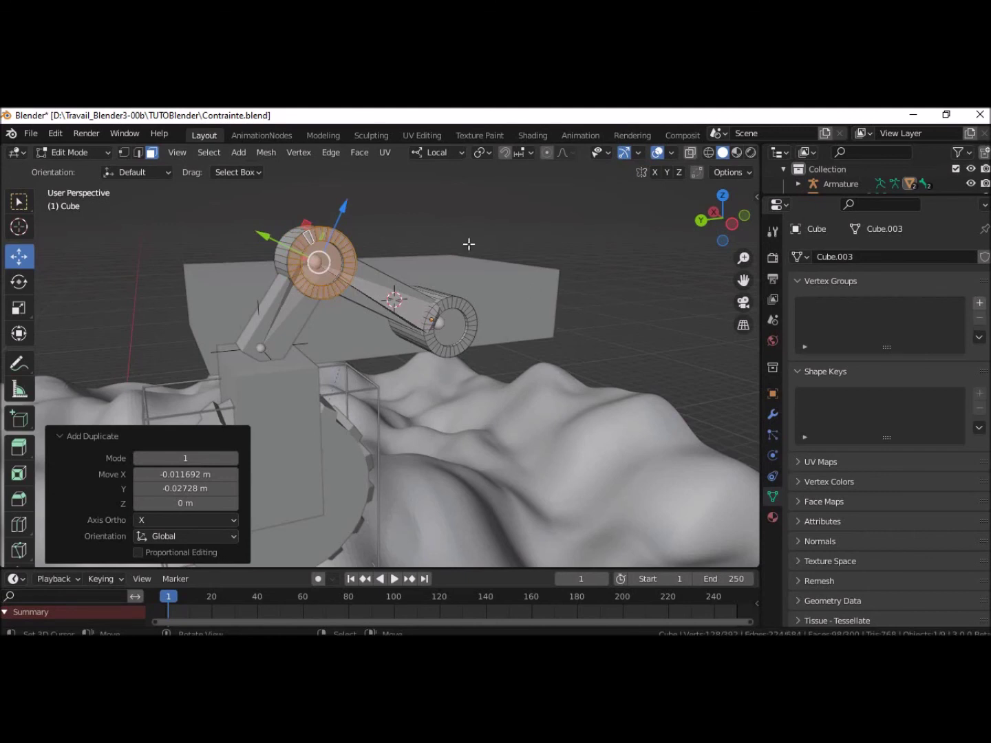
left_click(349, 244)
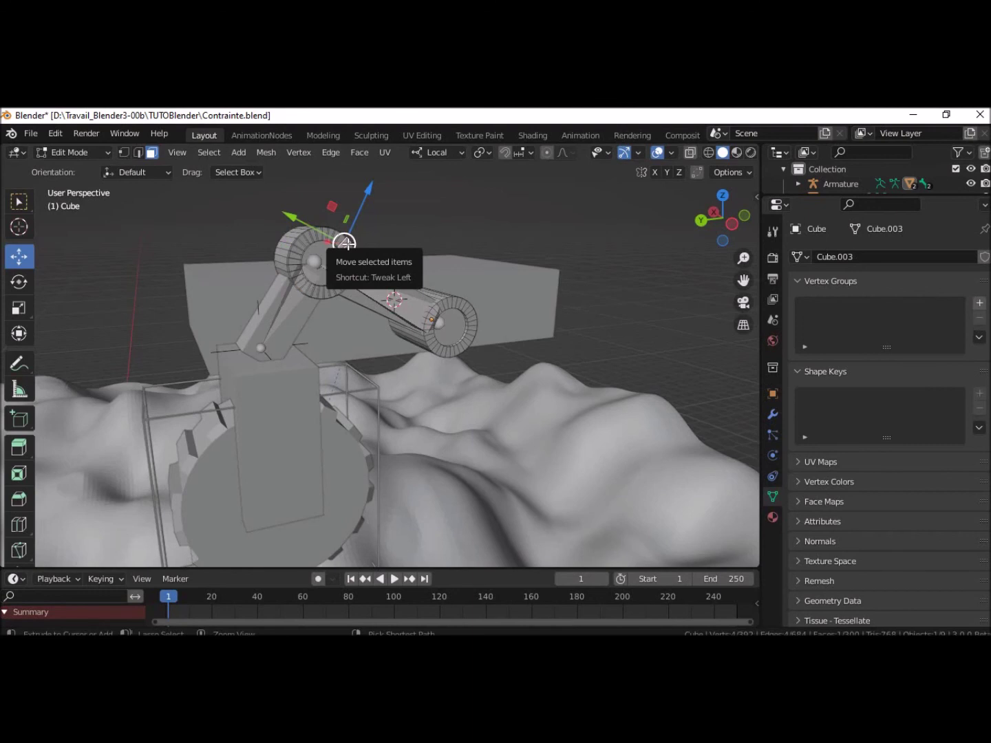
key("ctrl+l")
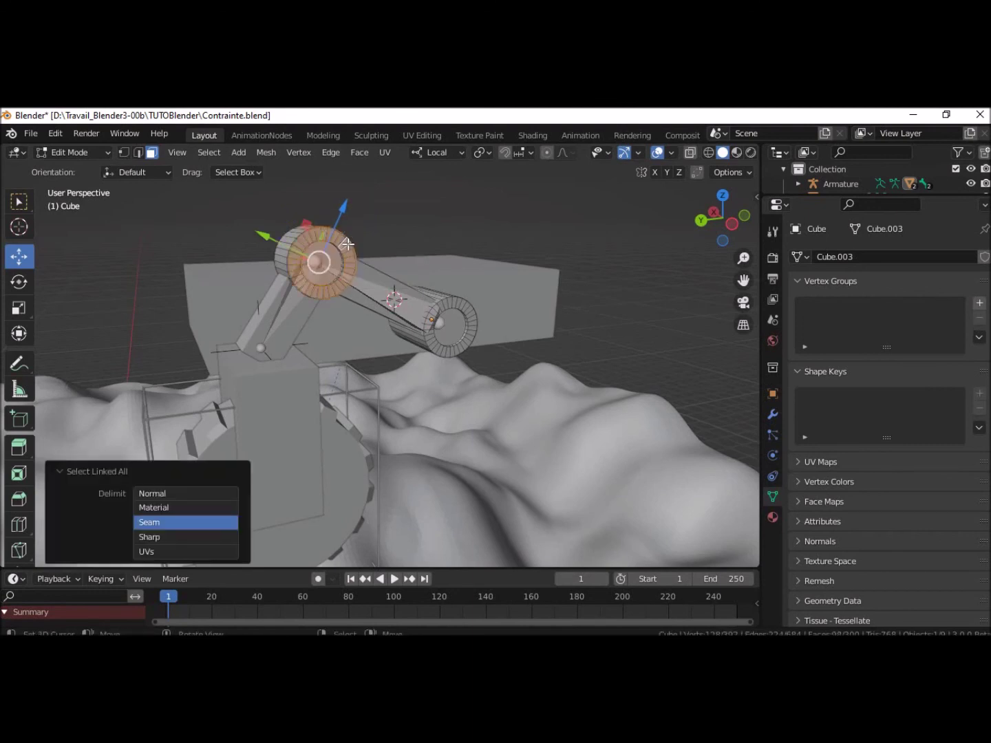
key("p")
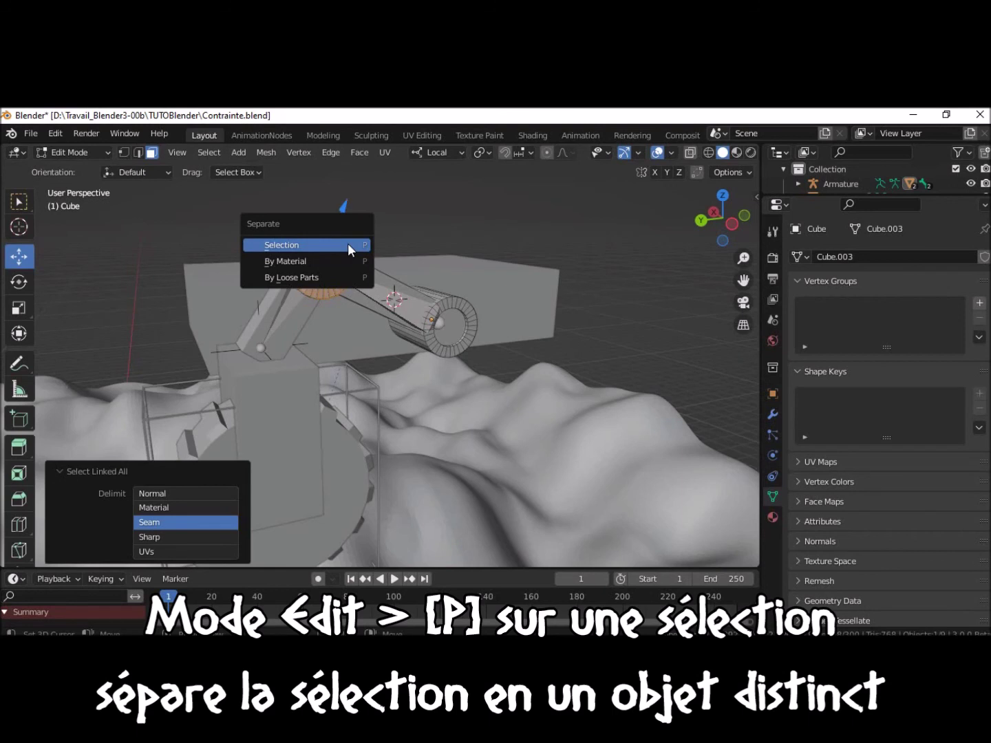
left_click(347, 245)
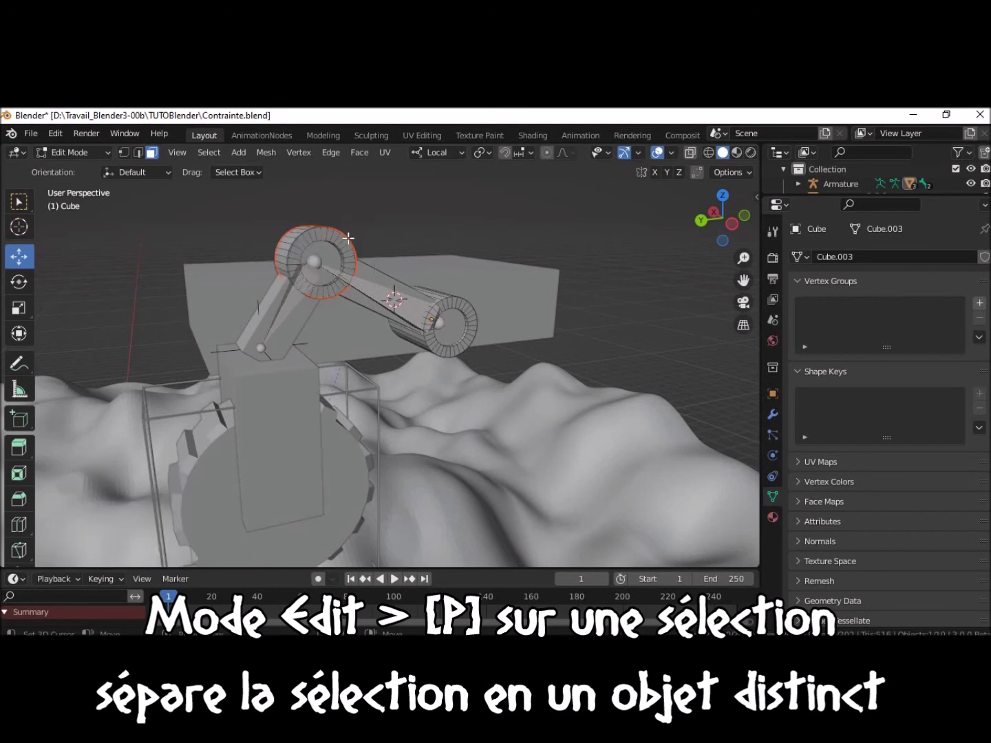
left_click(66, 153)
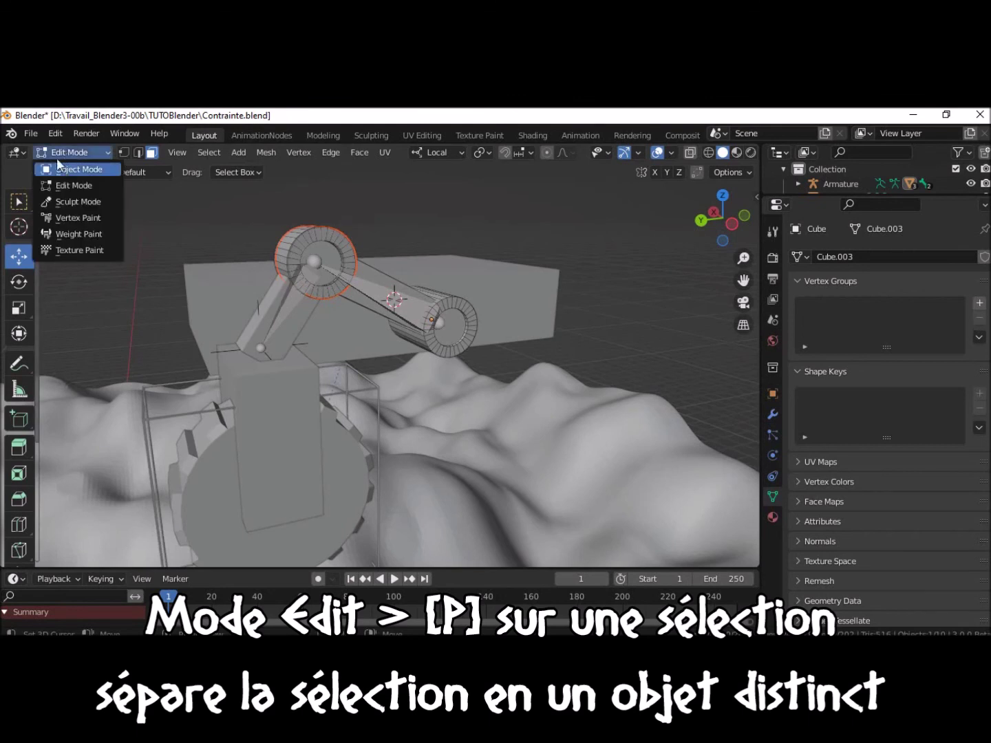
left_click(59, 168)
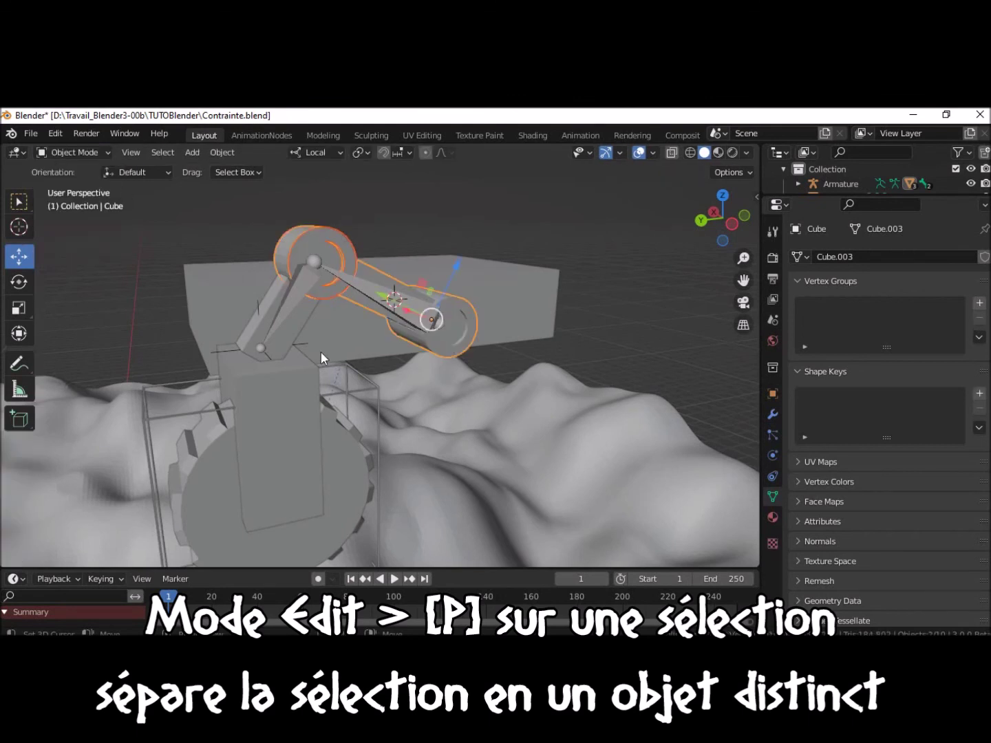
left_click(281, 254)
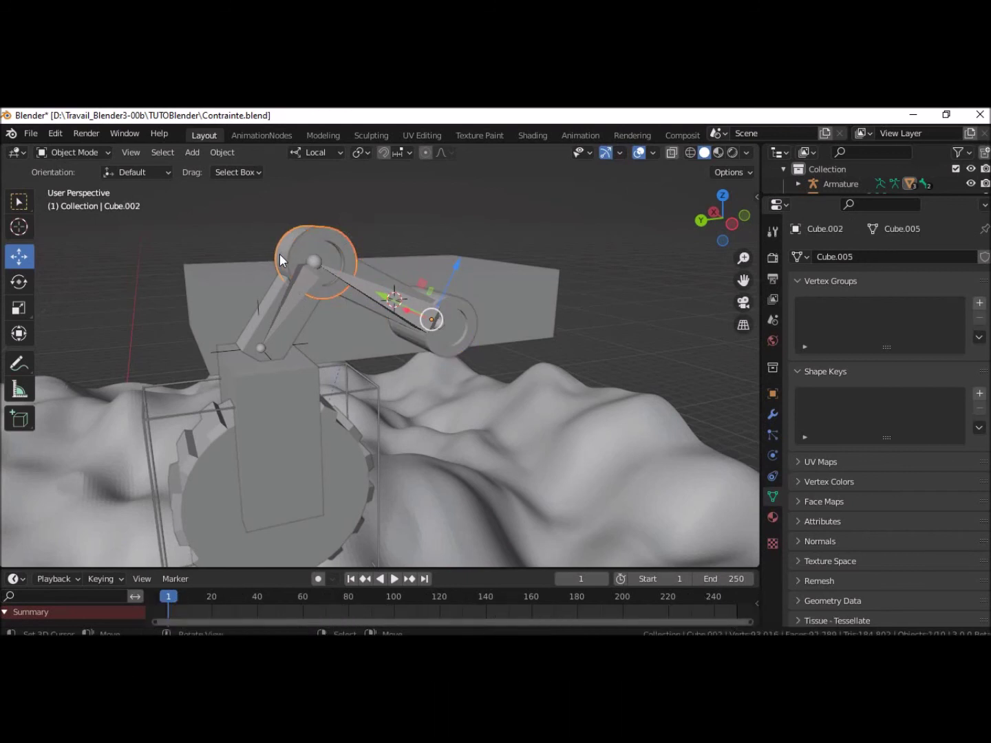
- Lower the separated ring 1.6691 m to the bottom joint and set its origin to the 3D cursor
left_click_drag(455, 264, 420, 325)
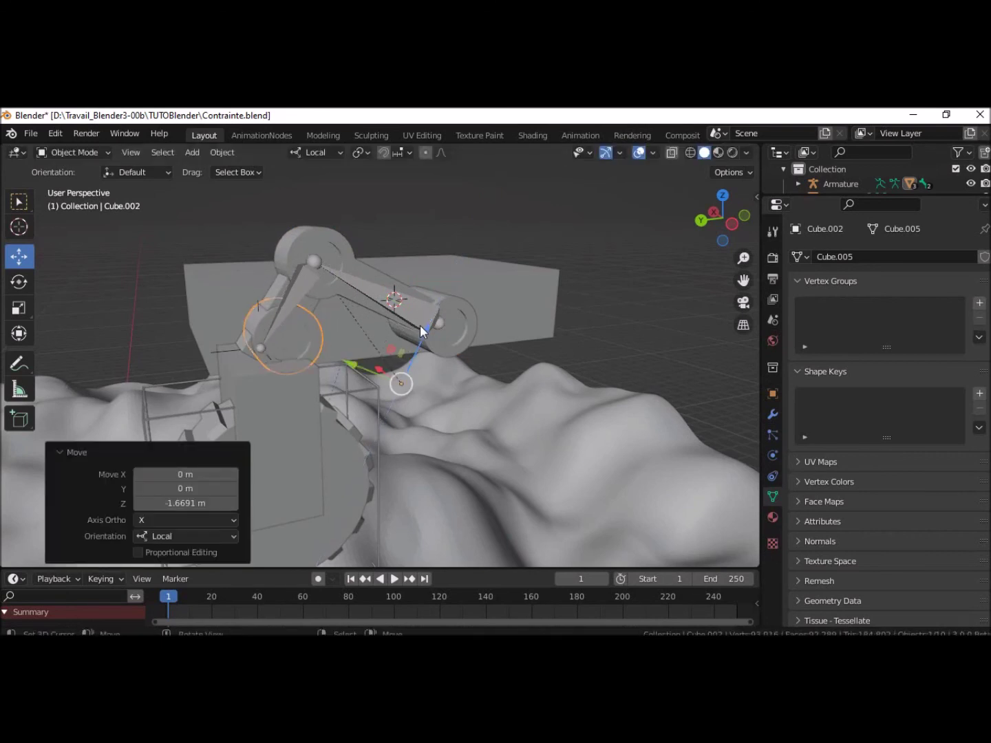
left_click(221, 153)
mouse_move(274, 184)
left_click(388, 215)
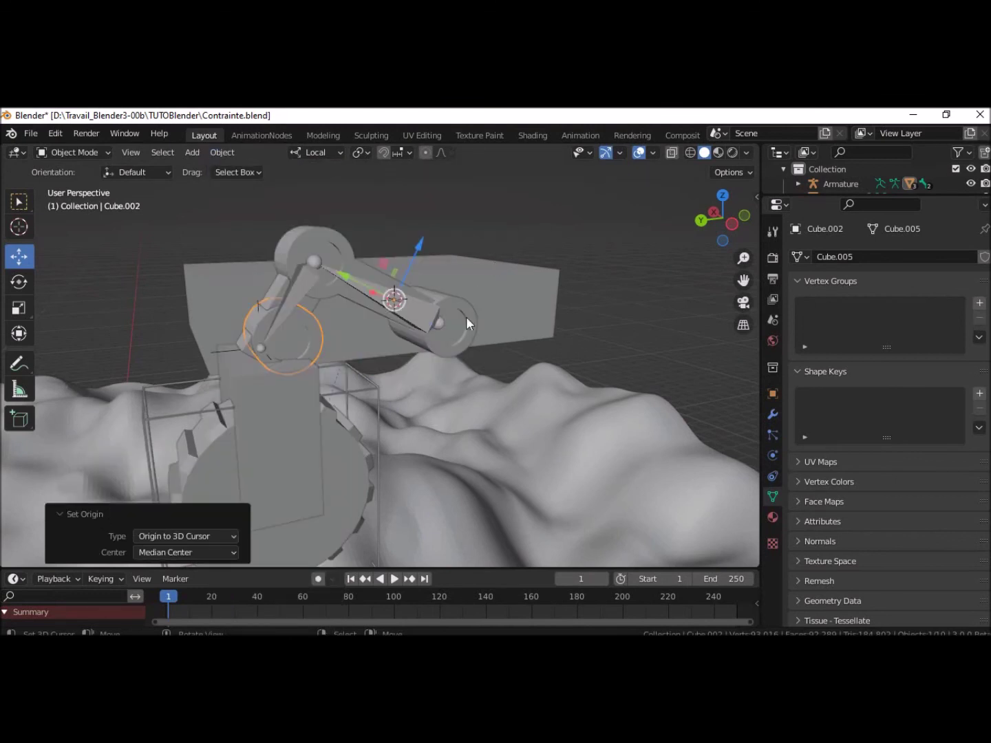
mouse_move(292, 354)
middle_mouse_down()
mouse_move(234, 355)
mouse_move(245, 354)
middle_mouse_up()
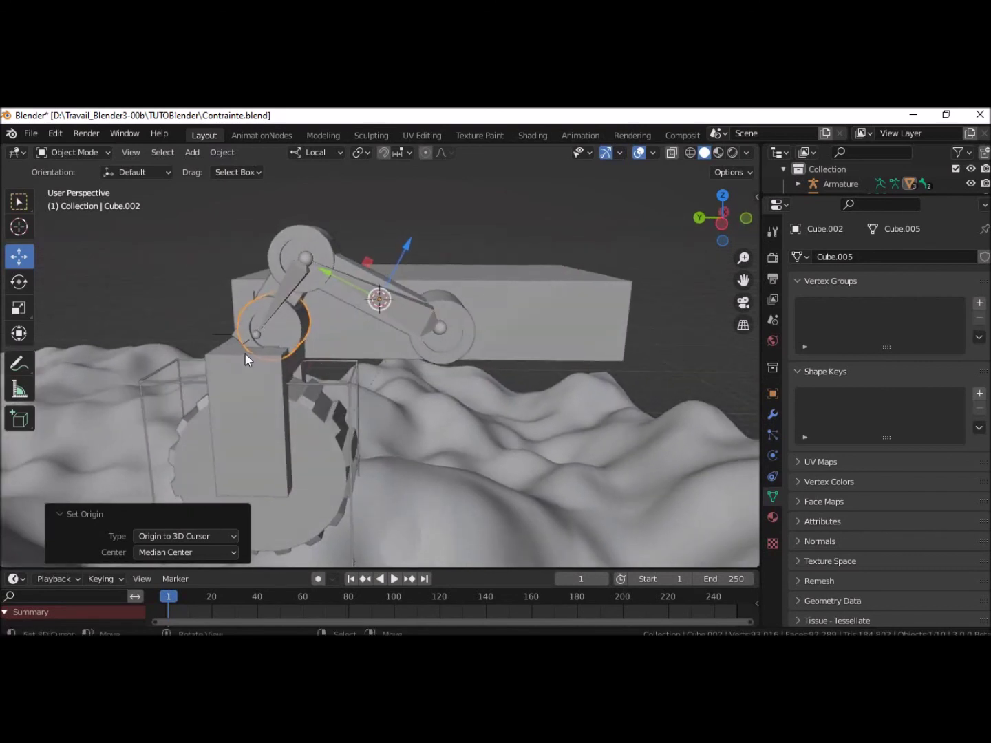
left_click(274, 327)
left_click(288, 328)
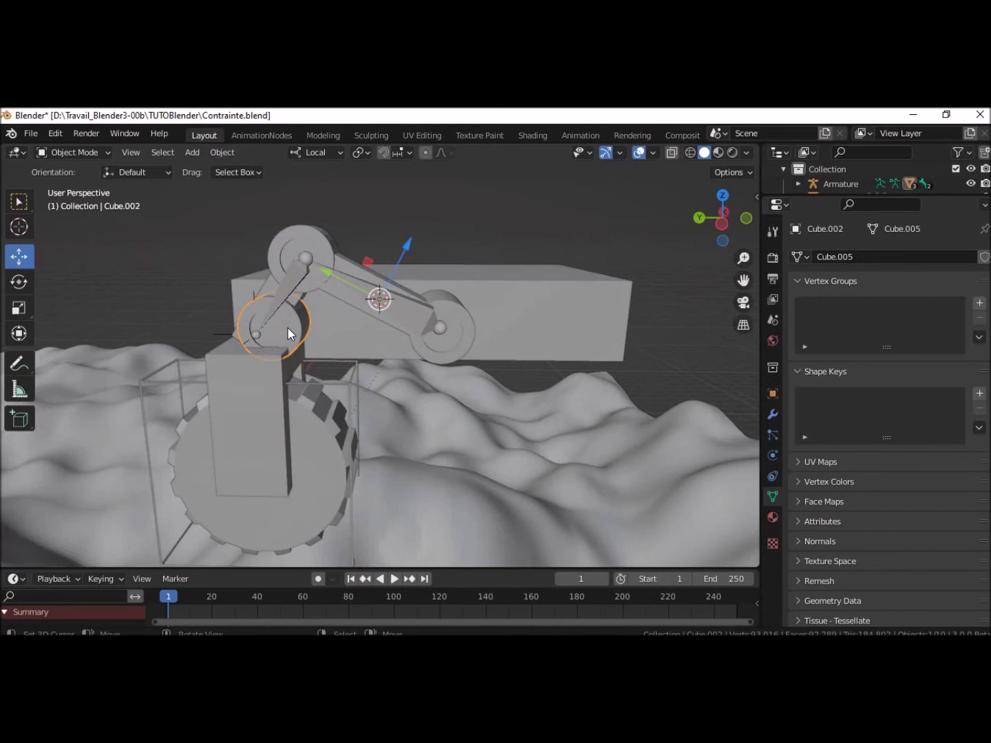
left_click(71, 156)
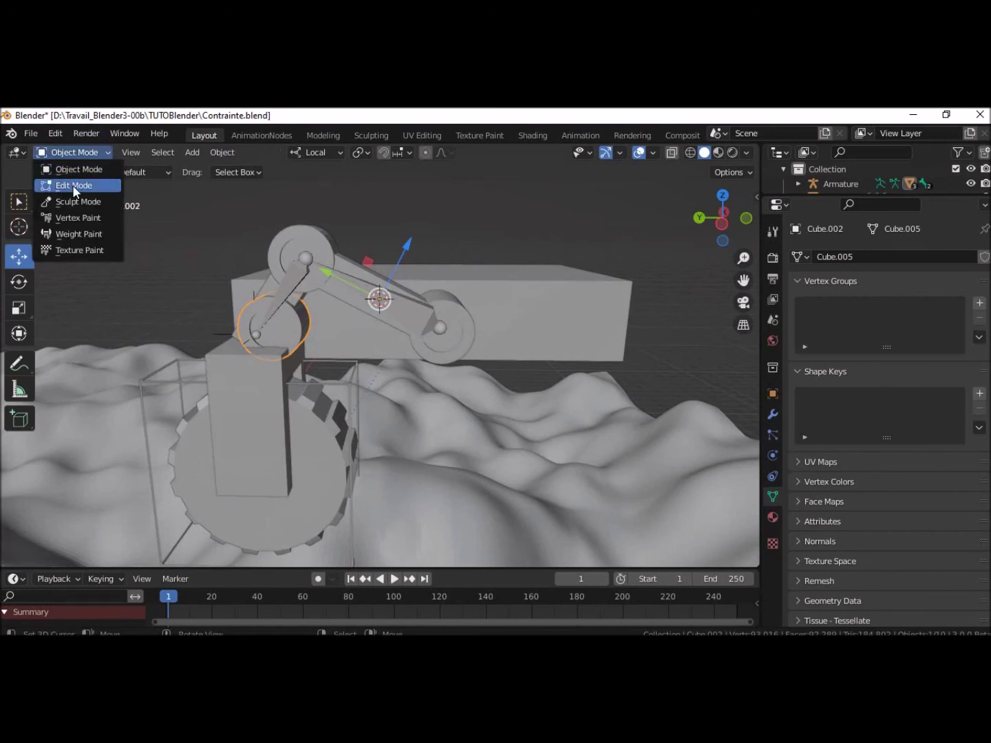
- Snap the 3D cursor to the cap's centre and set Cube.002's origin there
left_click(74, 185)
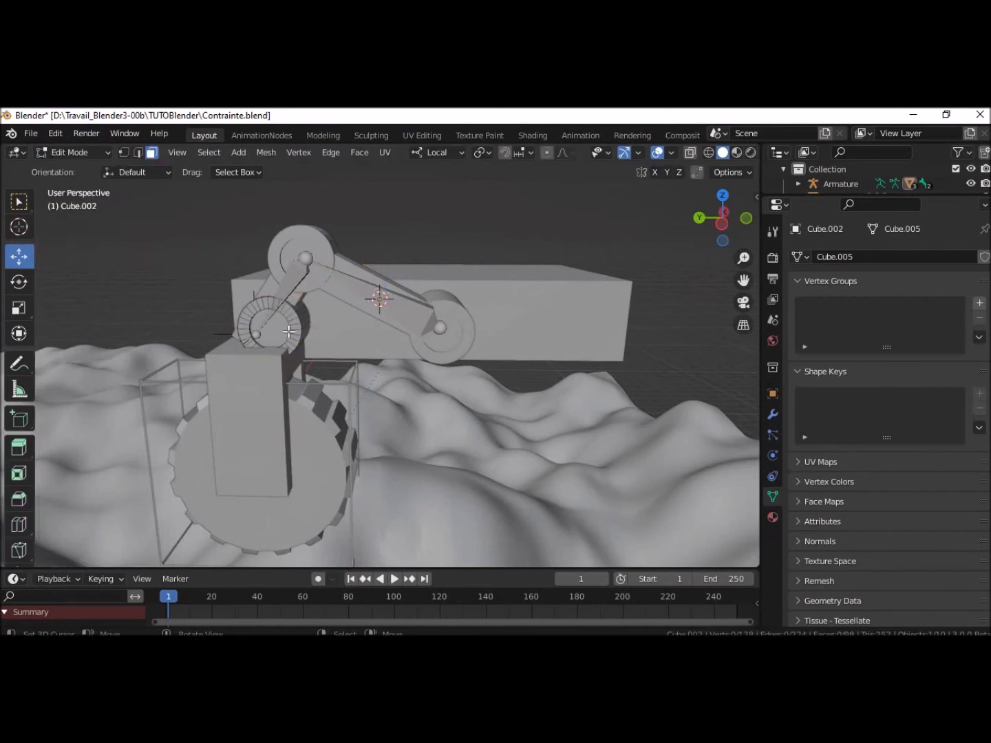
key("a")
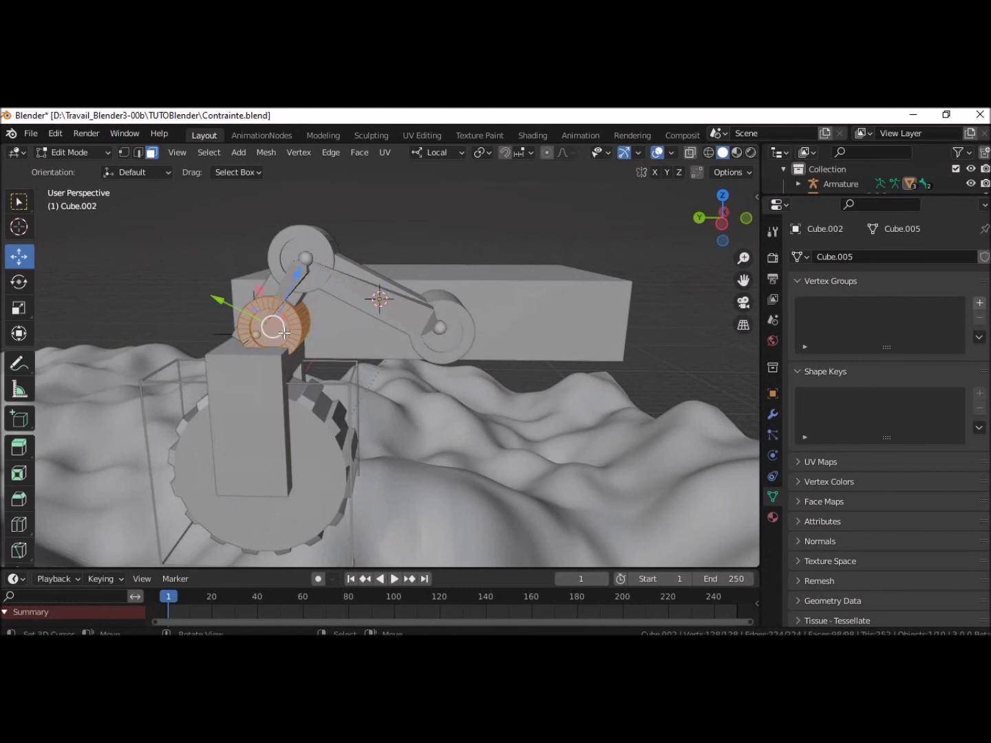
key("shift+s")
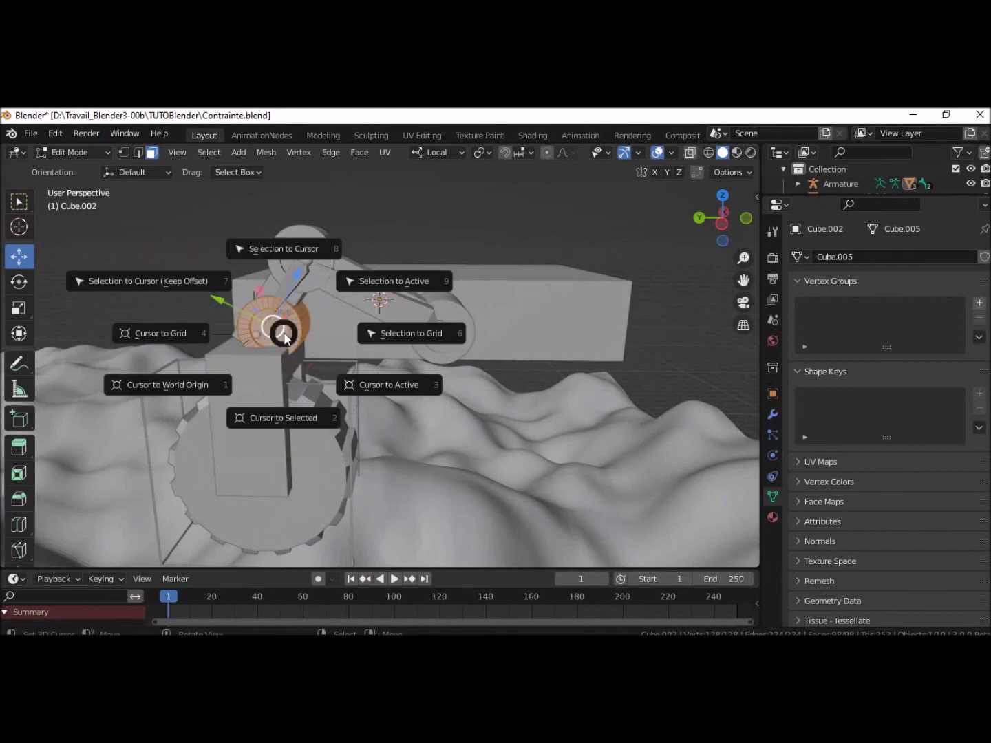
left_click(291, 419)
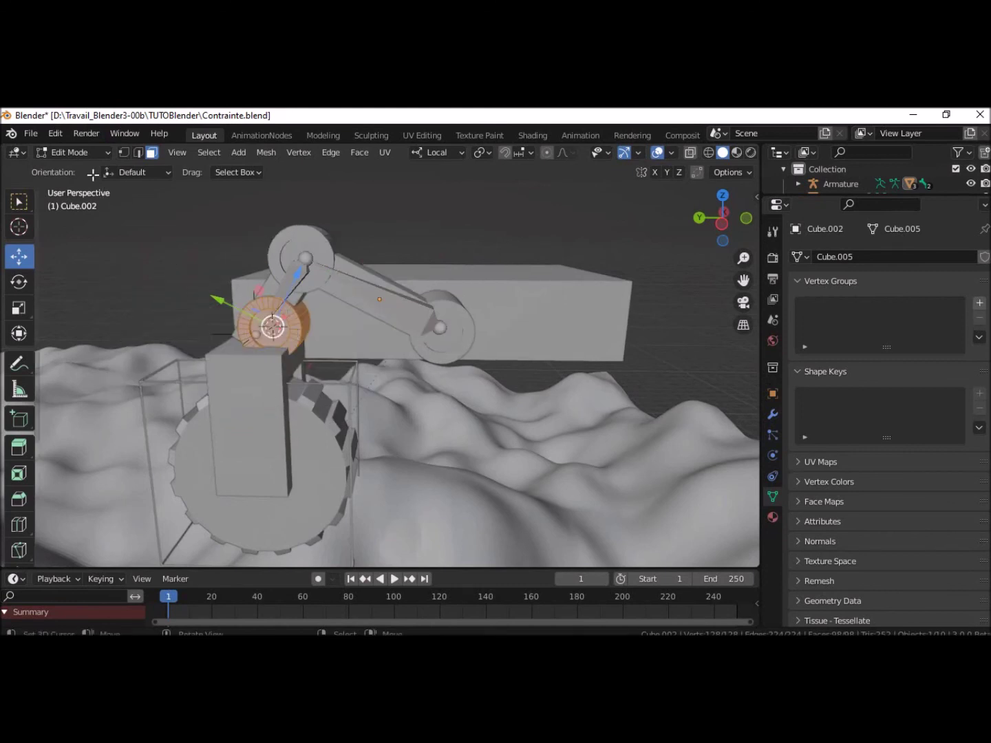
left_click(77, 152)
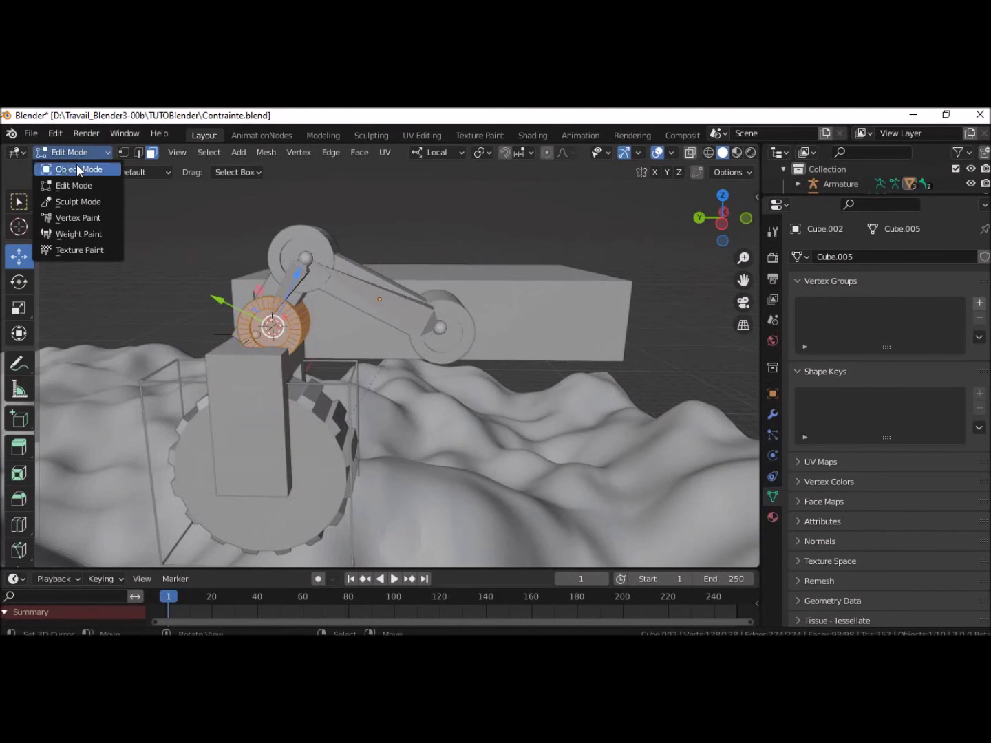
left_click(77, 170)
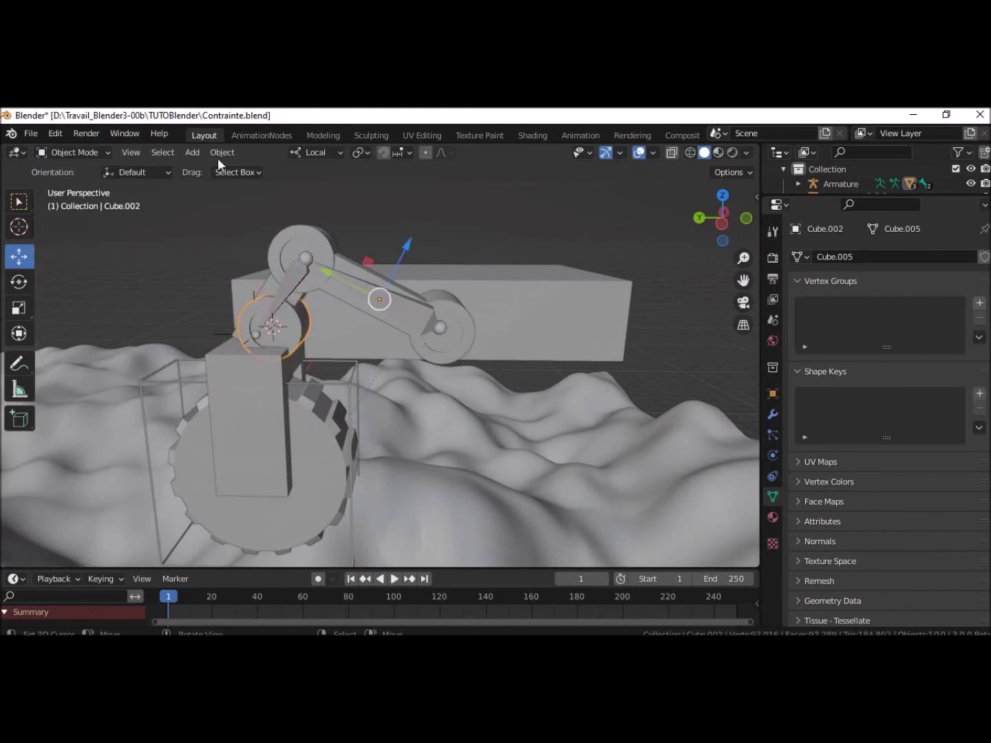
left_click(219, 152)
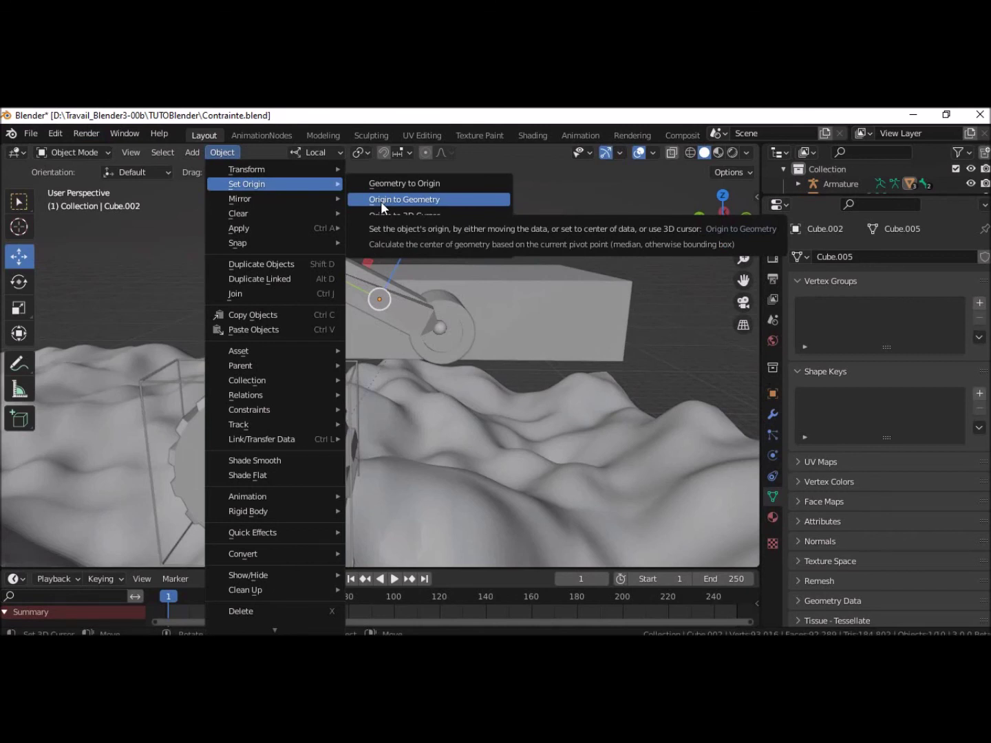
left_click(381, 216)
- Move the cap 0.06295 m along Y onto the lower arm joint and select Cube.001 with it
middle_click_drag(354, 377, 368, 369)
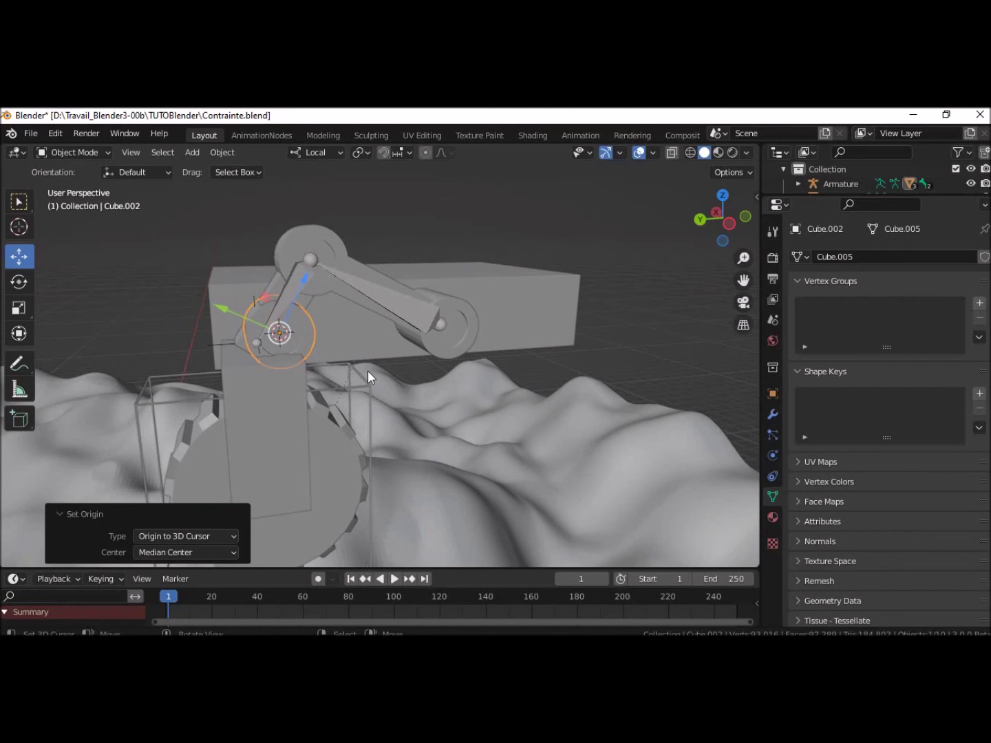
left_click_drag(216, 303, 205, 297)
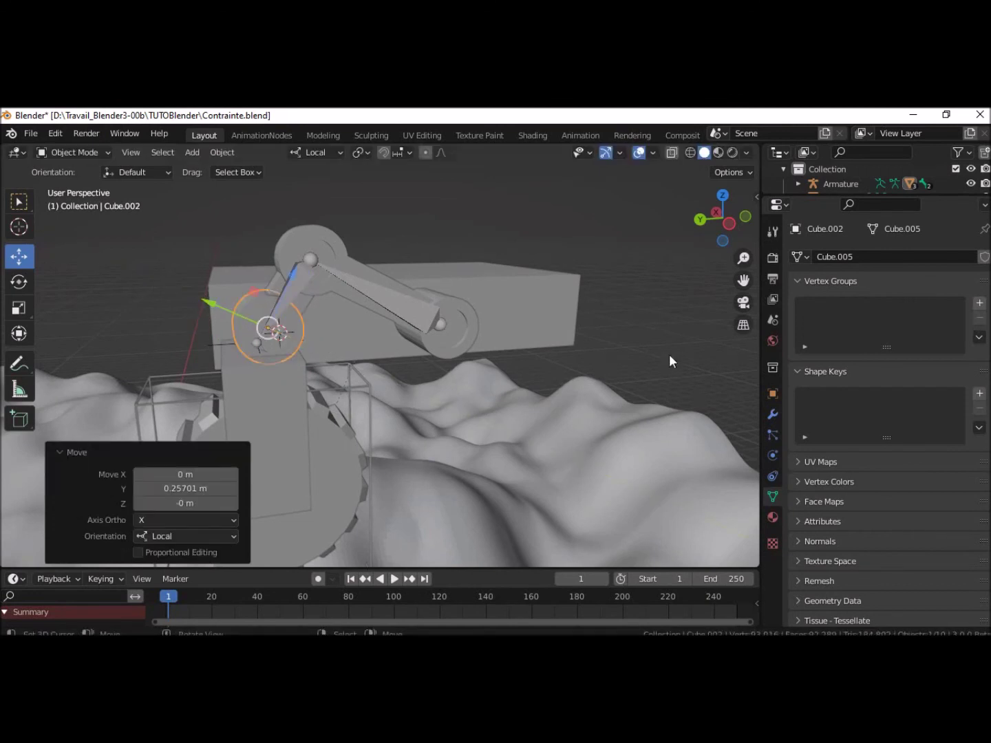
left_click(728, 224)
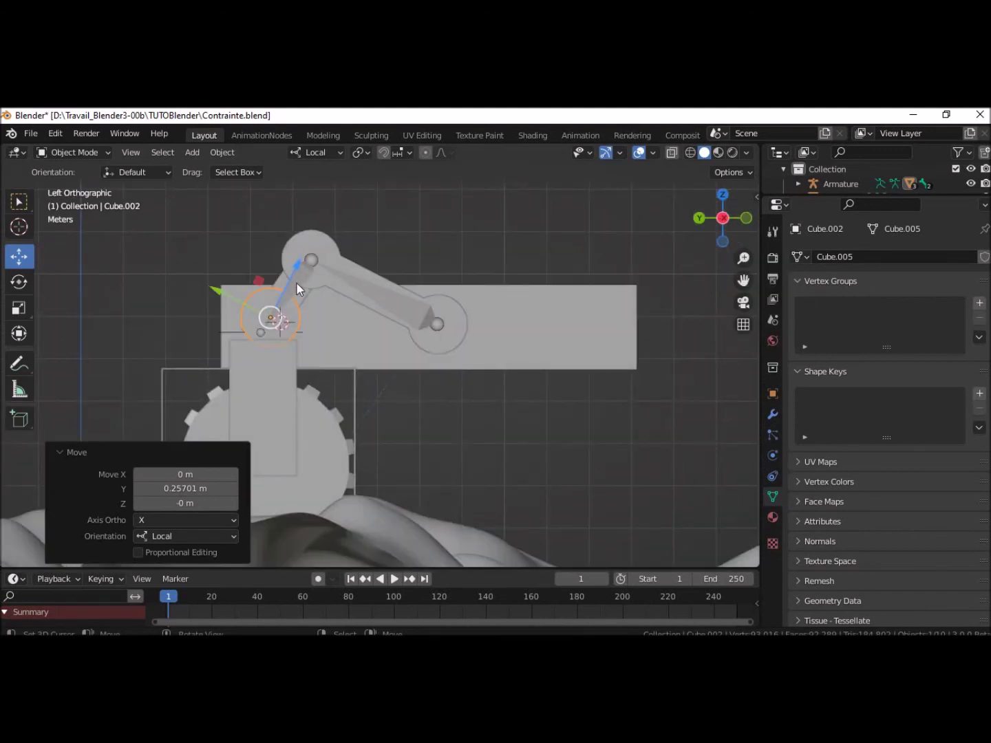
left_click_drag(301, 260, 292, 276)
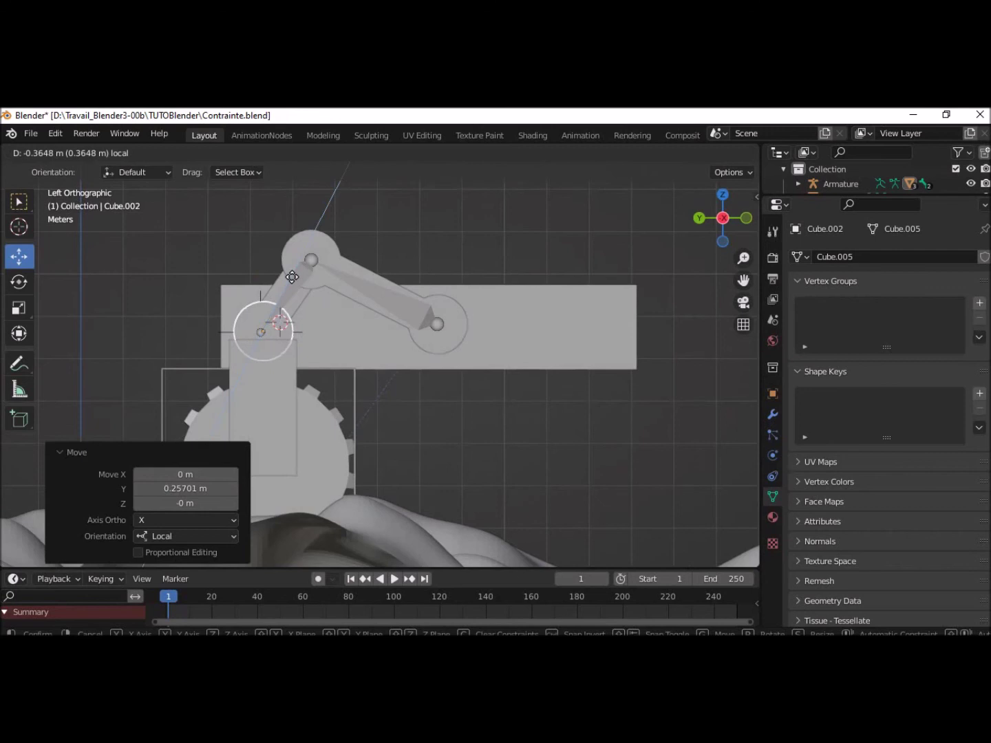
left_click_drag(292, 277, 271, 296)
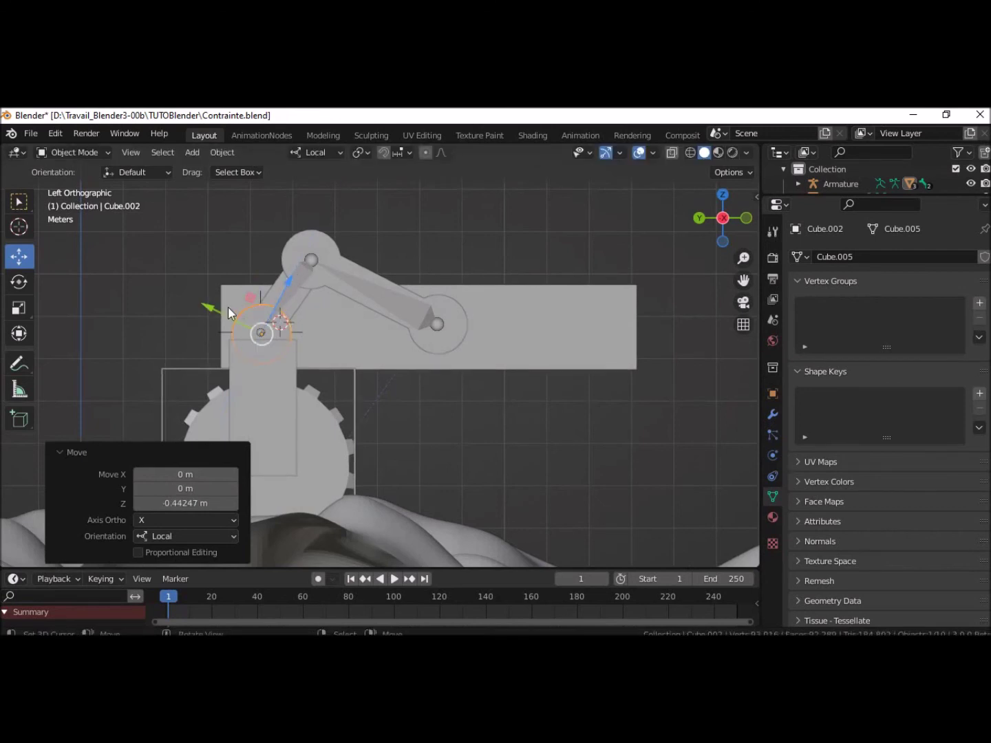
left_click_drag(209, 307, 210, 304)
left_click(300, 299)
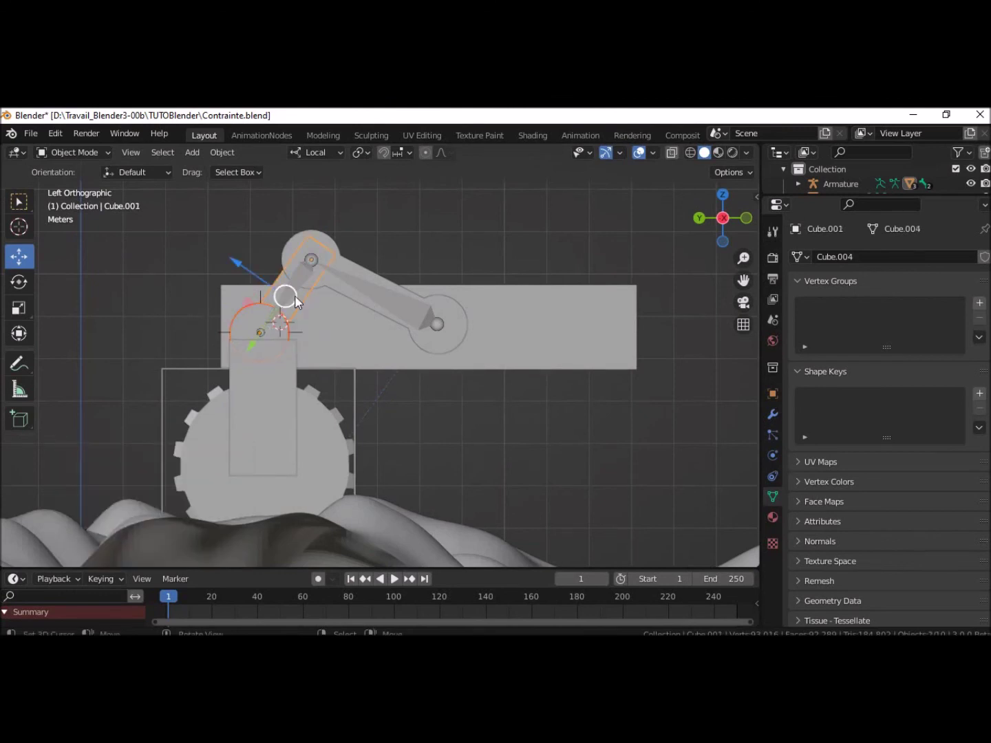
- Join the ring cap into Cube.001 with Ctrl+J and check the merged mesh in Edit Mode
key("ctrl+p")
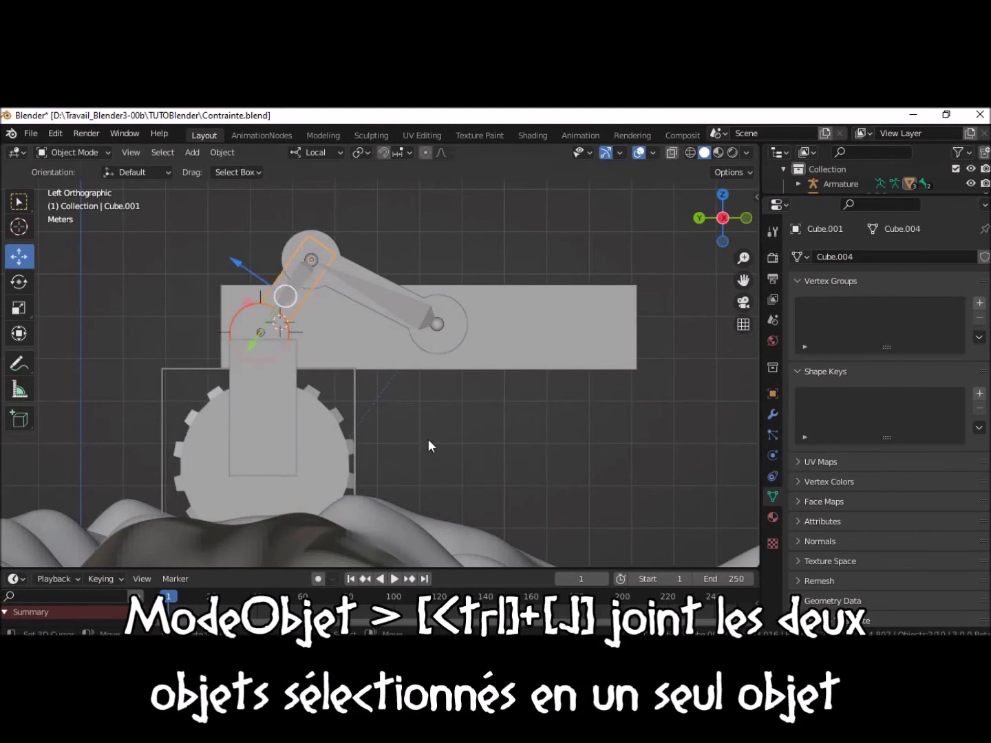
key("ctrl+j")
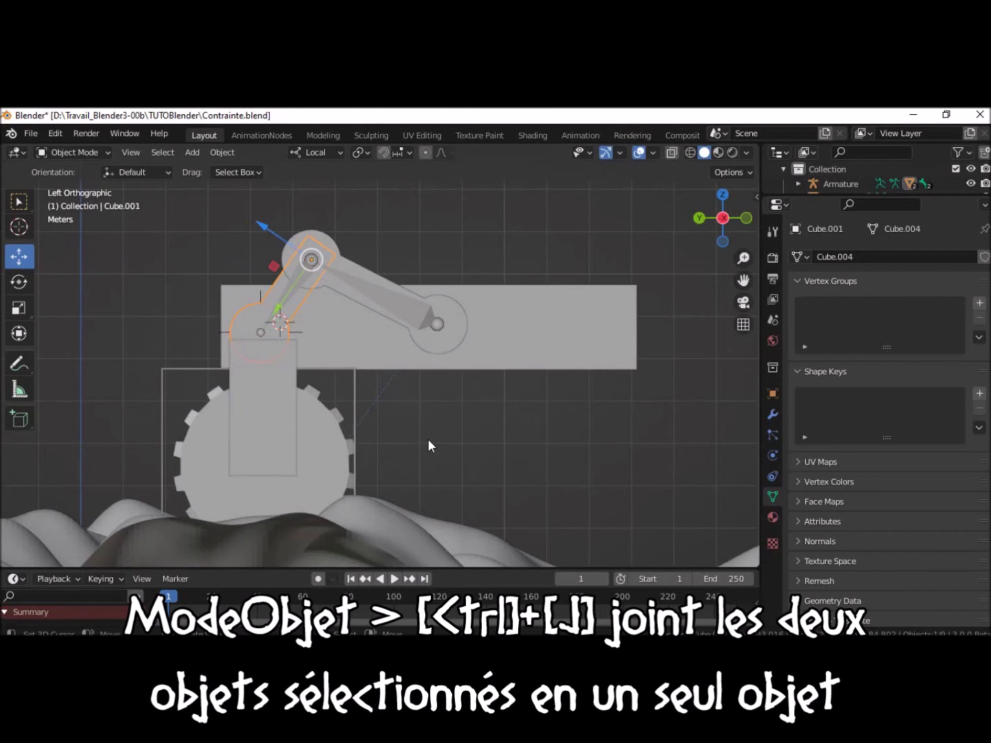
left_click(276, 322)
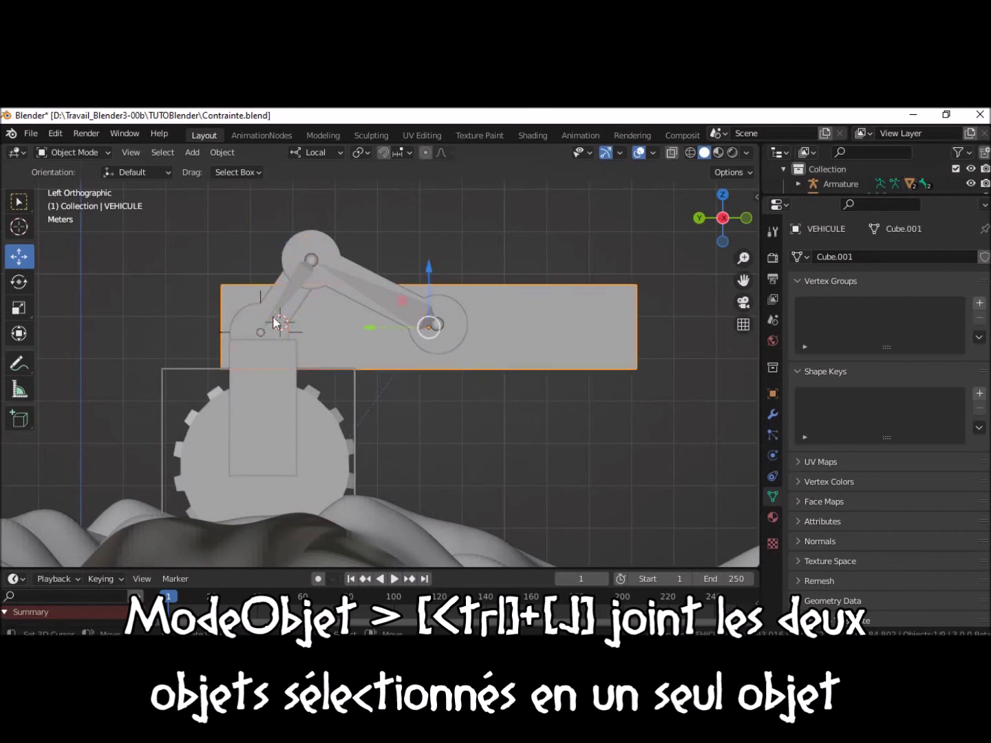
left_click(251, 315)
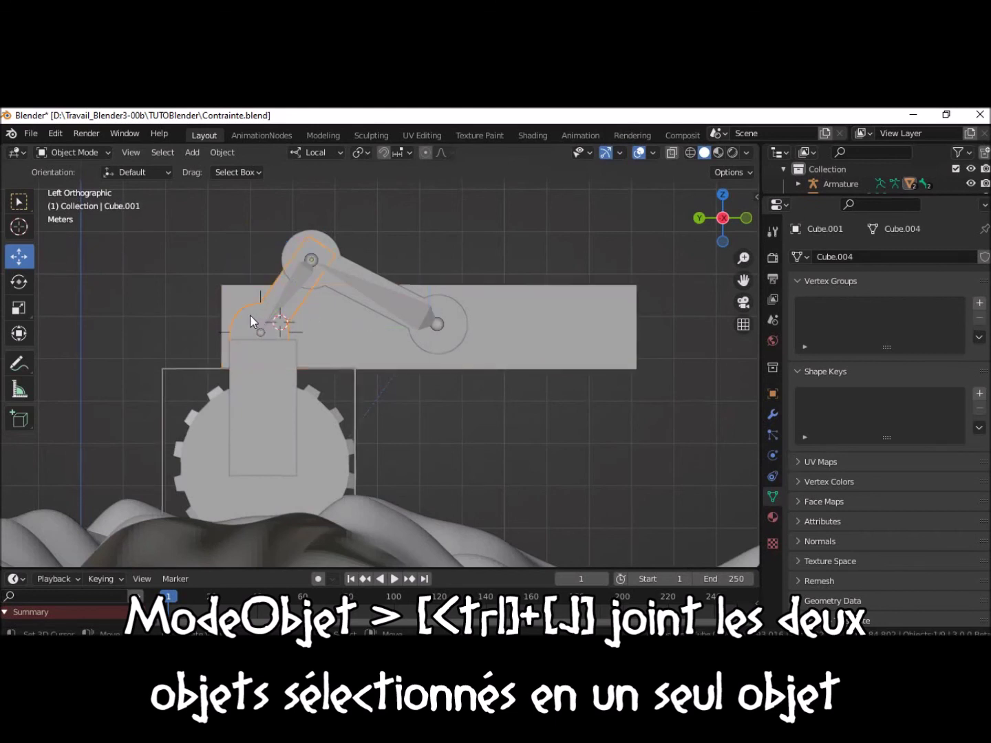
left_click(78, 149)
left_click(86, 187)
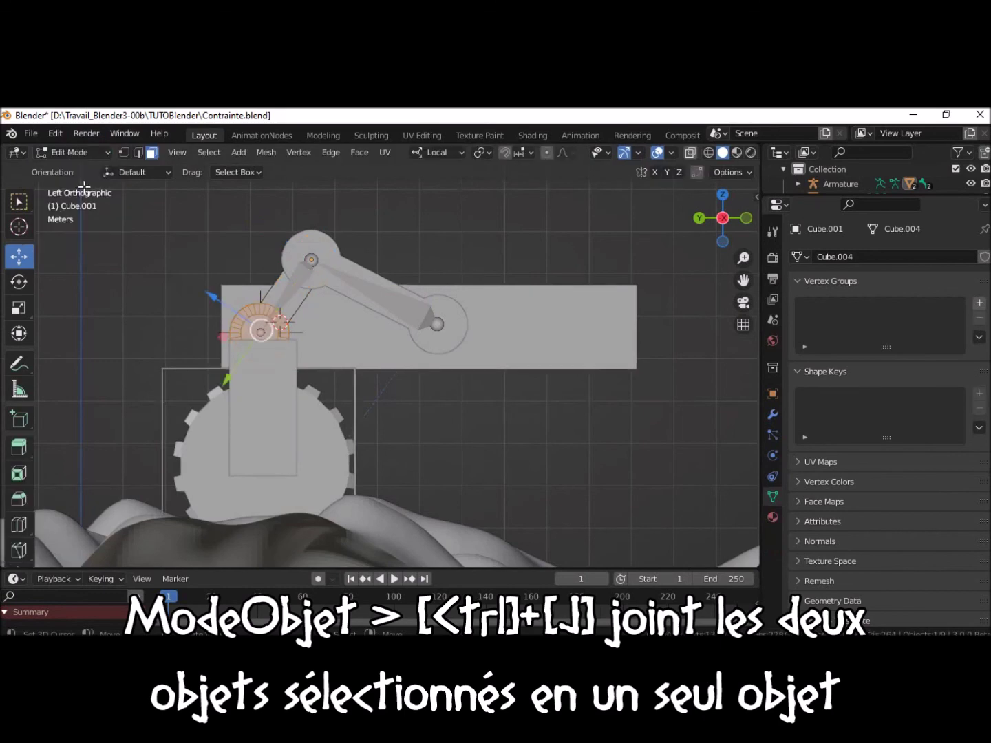
mouse_move(385, 379)
middle_mouse_down()
mouse_move(531, 453)
mouse_move(427, 435)
middle_mouse_up()
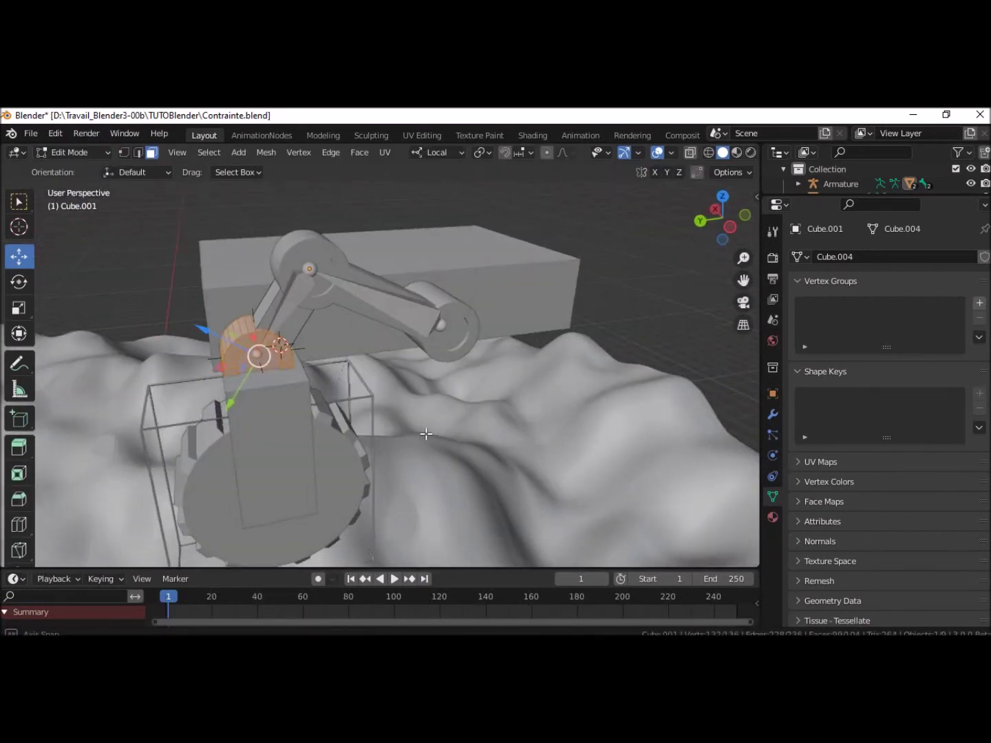
left_click(72, 154)
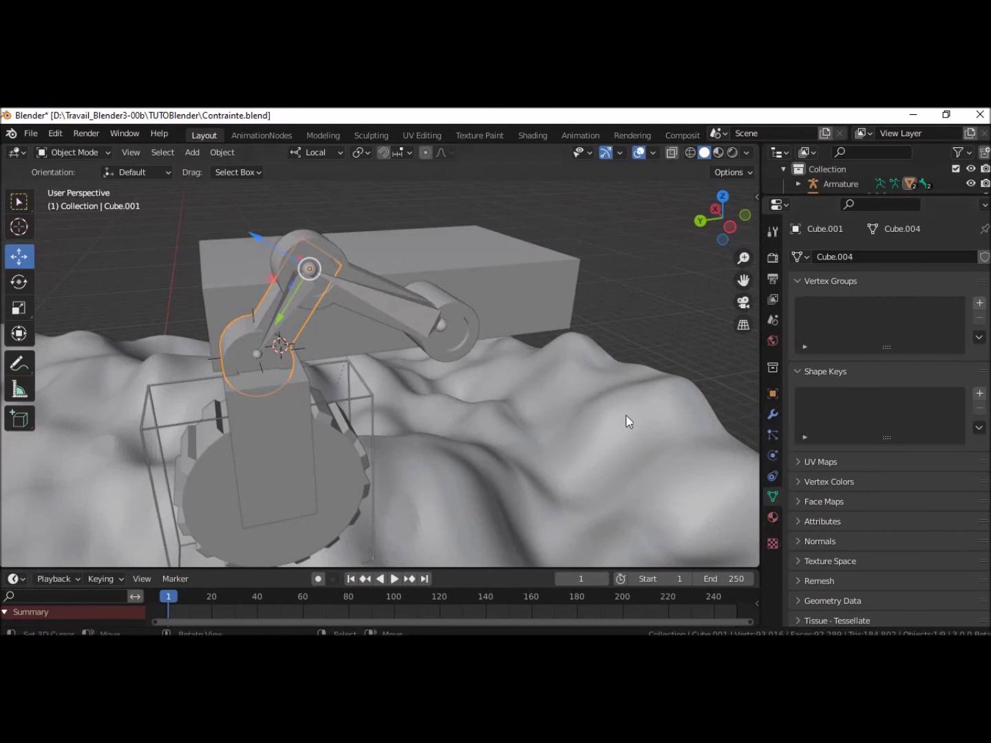
- Turn off the Armature's In Front viewport display so bones stop drawing over meshes
left_click(396, 304)
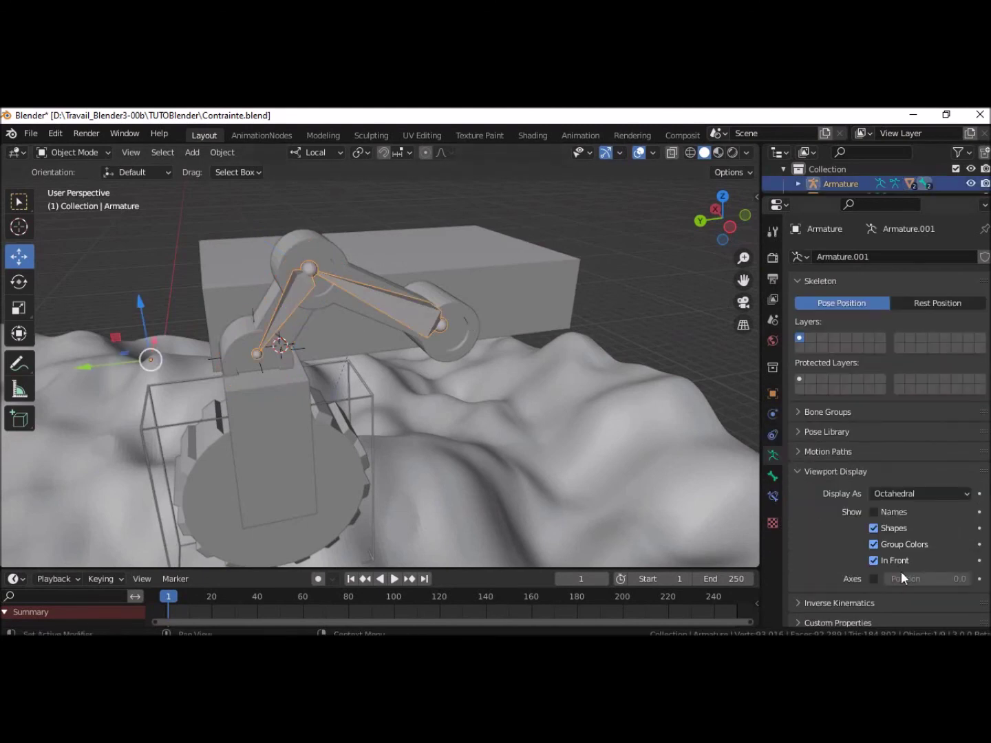
left_click(873, 560)
middle_click_drag(622, 502, 606, 488)
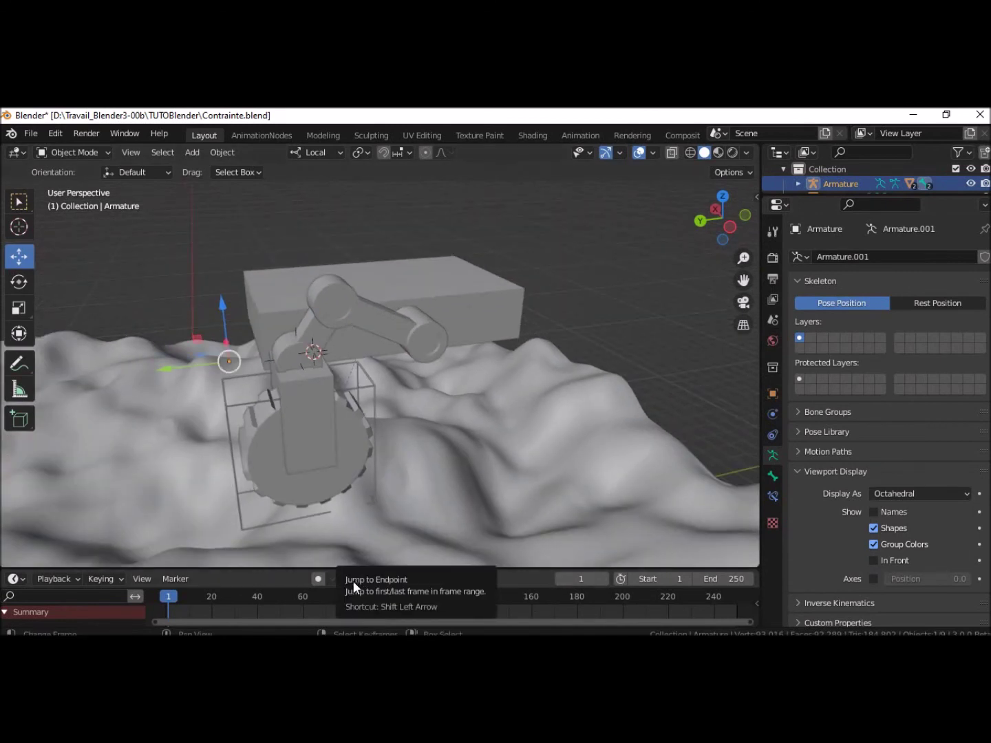
- Move the CAGE 3.4105 m along its local Y axis across the terrain
left_click(271, 523)
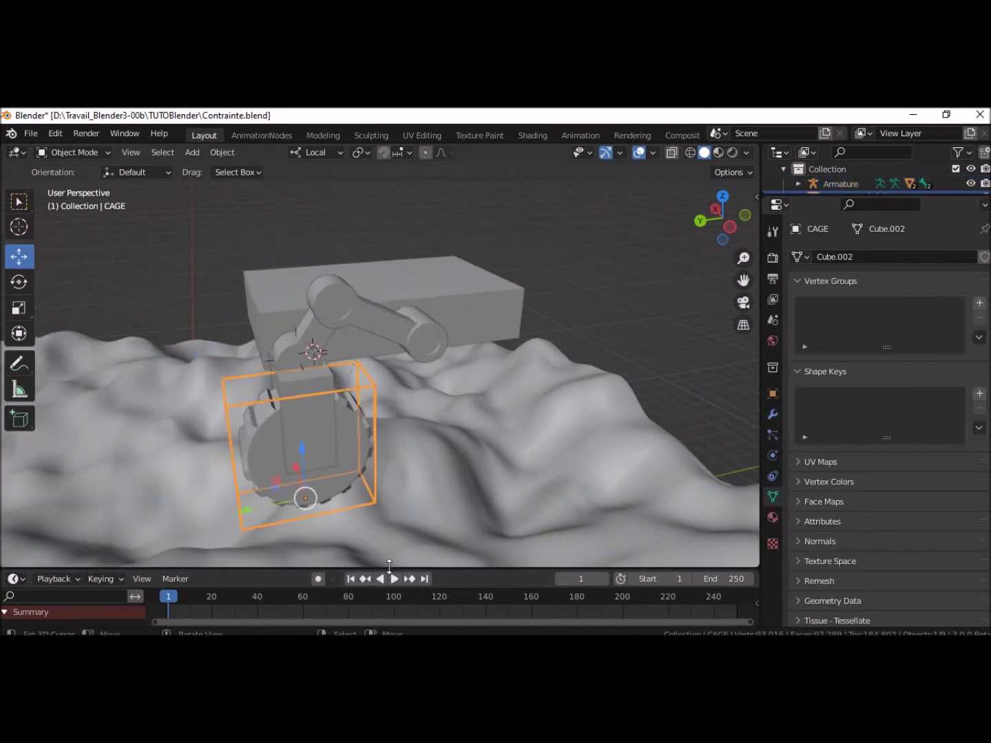
left_click_drag(244, 508, 245, 509)
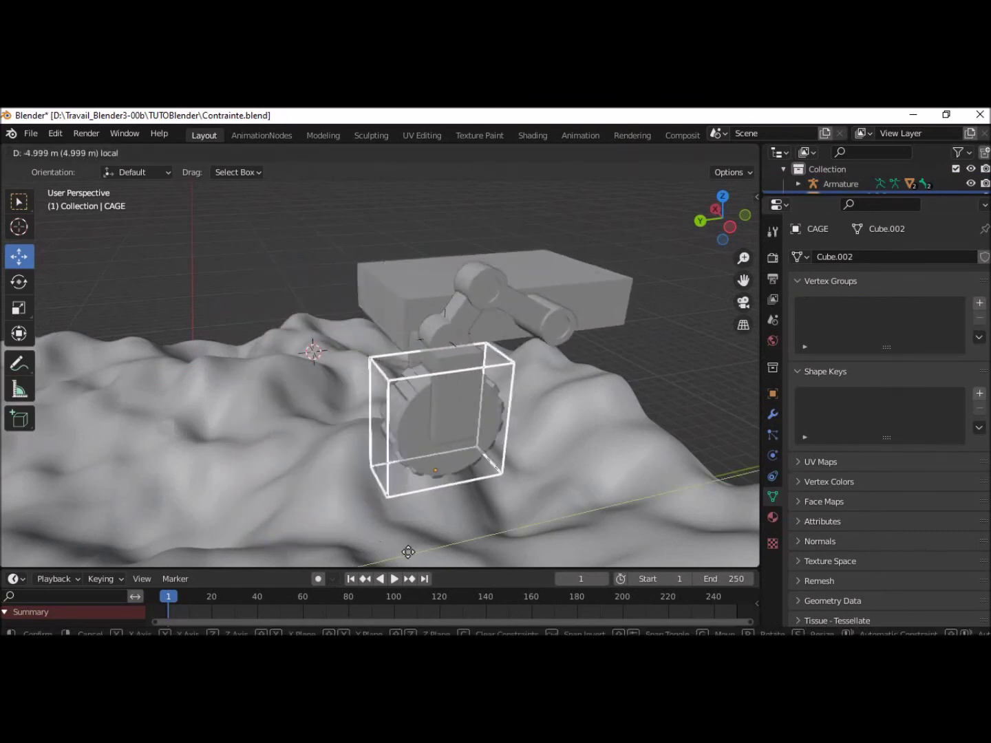
left_click_drag(408, 552, 514, 172)
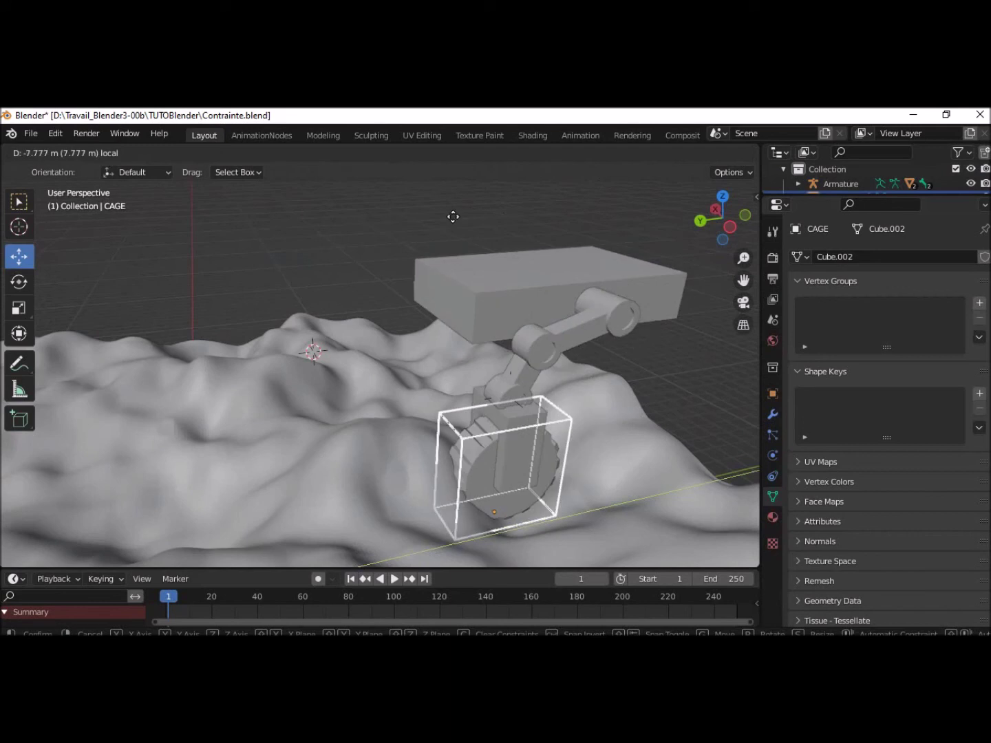
mouse_move(283, 237)
left_mouse_down()
mouse_move(66, 243)
mouse_move(220, 423)
mouse_move(354, 324)
mouse_move(554, 364)
left_mouse_up()
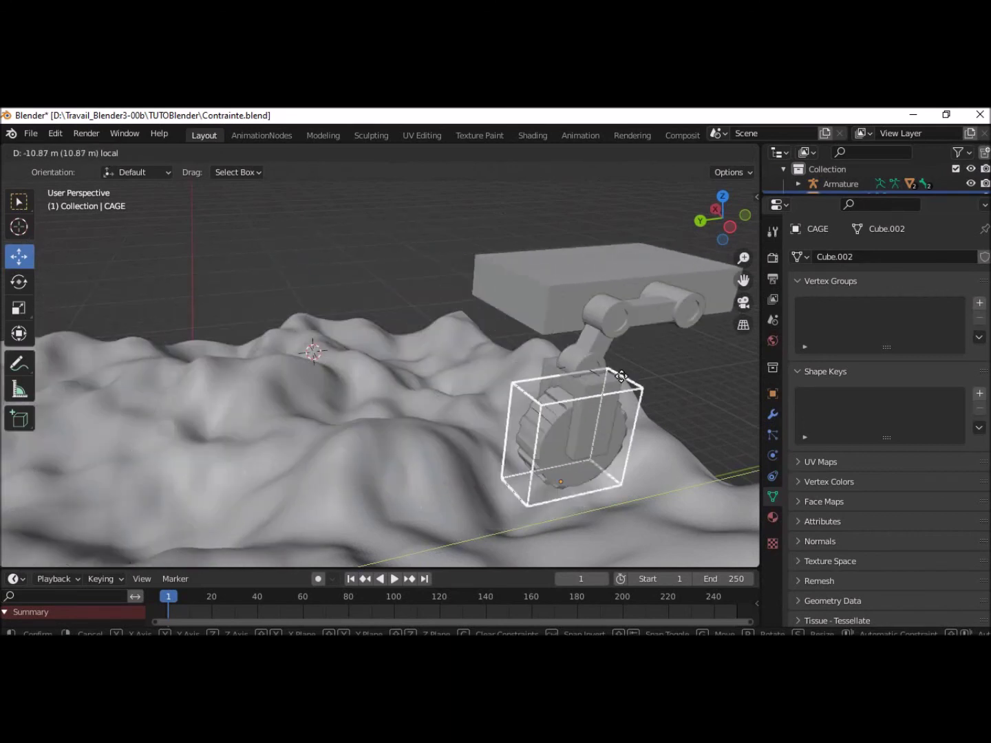
mouse_move(613, 379)
left_mouse_down()
mouse_move(410, 394)
mouse_move(105, 369)
left_mouse_up()
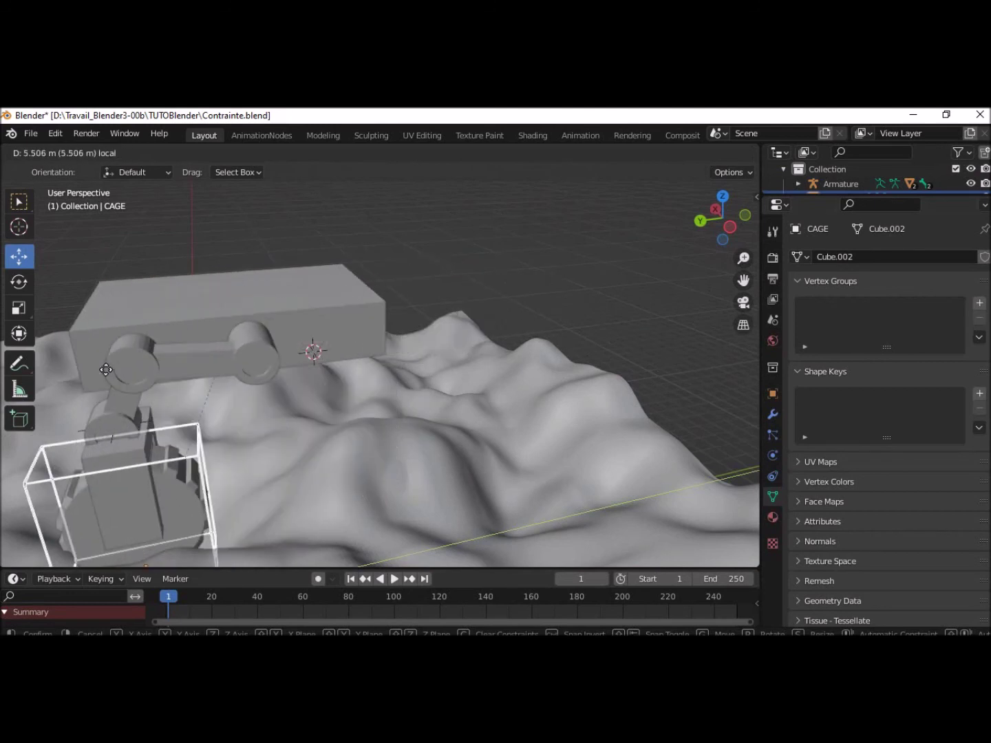
mouse_move(234, 387)
left_mouse_down()
mouse_move(484, 412)
mouse_move(669, 448)
mouse_move(544, 458)
mouse_move(205, 444)
left_mouse_up()
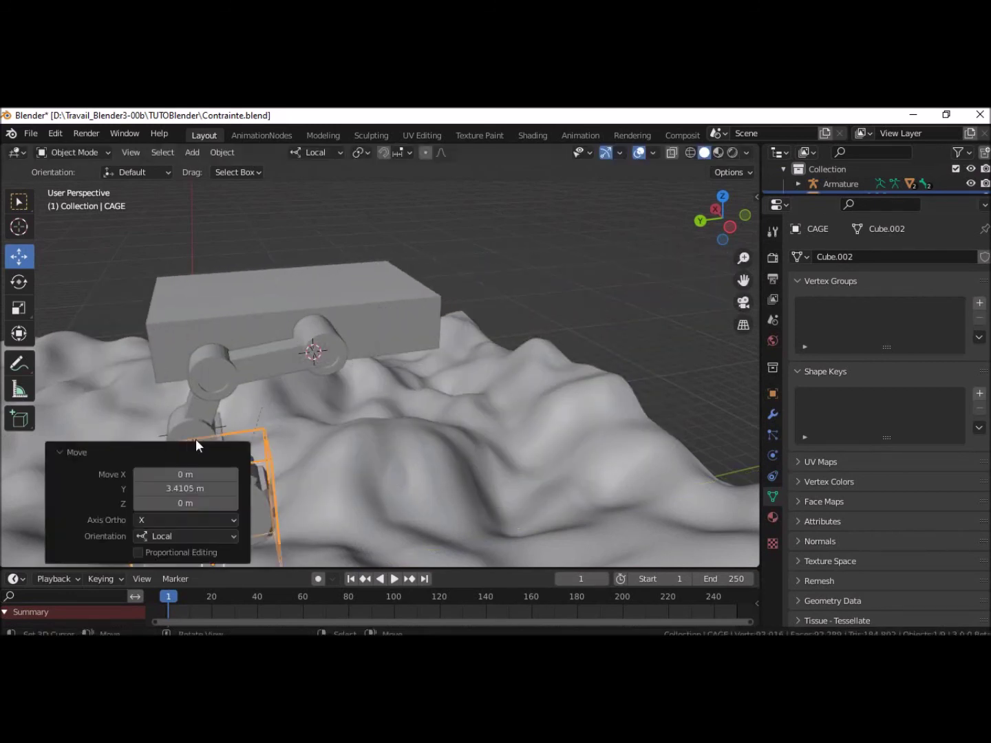
mouse_move(281, 340)
middle_mouse_down()
mouse_move(553, 415)
mouse_move(591, 403)
middle_mouse_up()
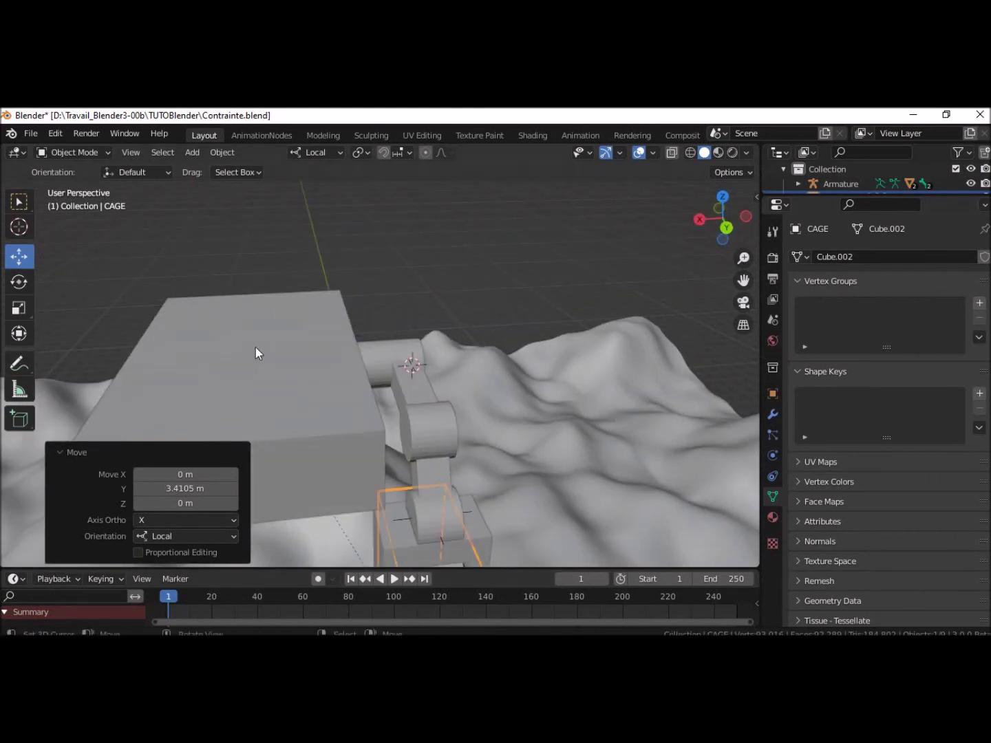
scroll(424, 335, "down", 4)
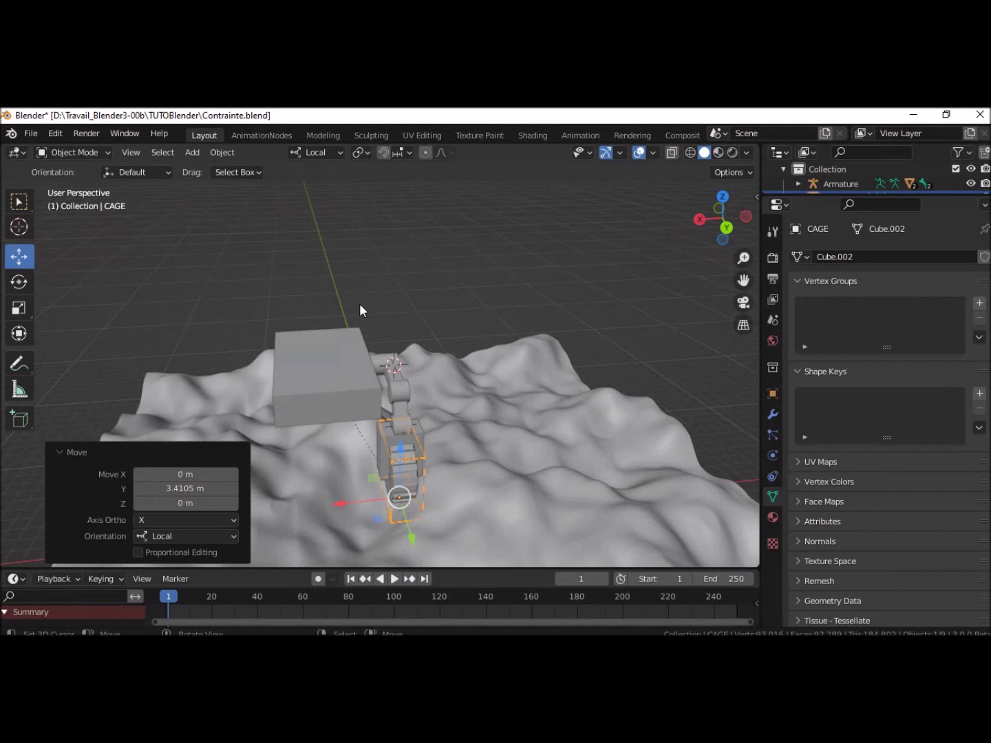